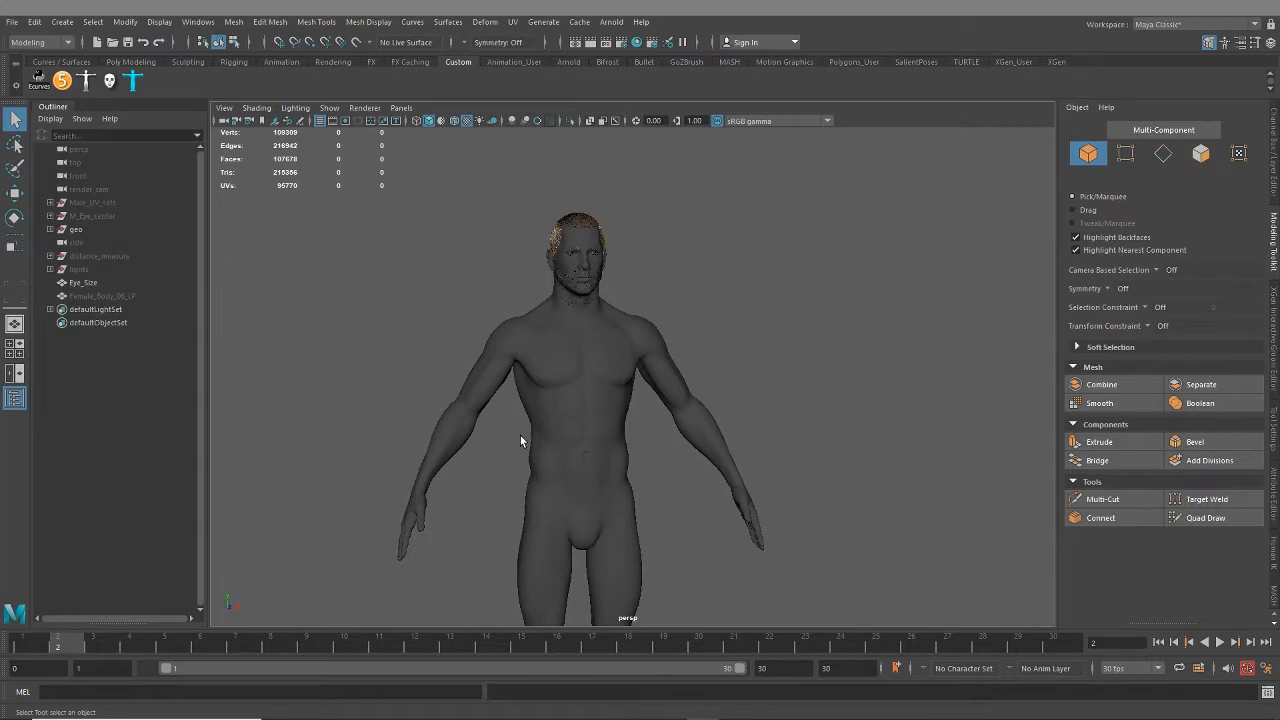
# Step: Open the AdvancedSkeleton tool and accept switching the scene units from millimeter to cm
pyautogui.keyDown('alt'); pyautogui.moveTo(583, 415); pyautogui.dragTo(557, 535, button='right'); pyautogui.keyUp('alt')
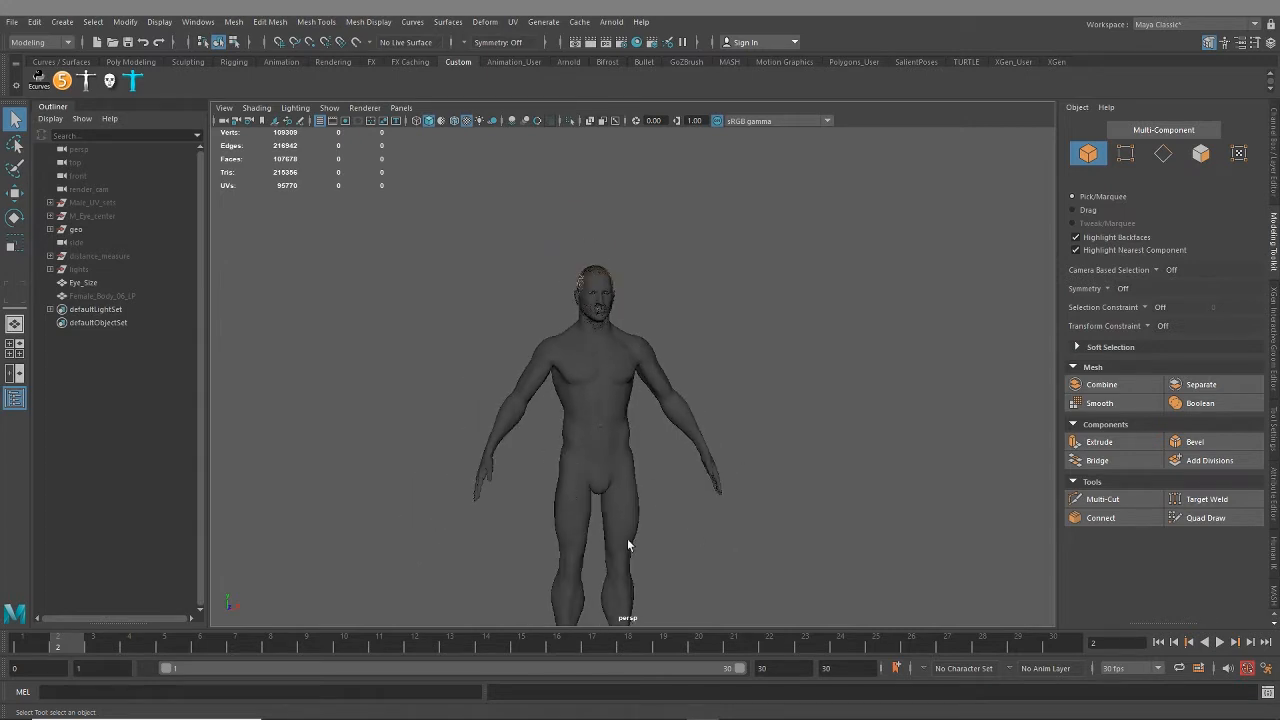
pyautogui.keyDown('alt'); pyautogui.moveTo(628, 541); pyautogui.dragTo(629, 461, button='middle'); pyautogui.keyUp('alt')
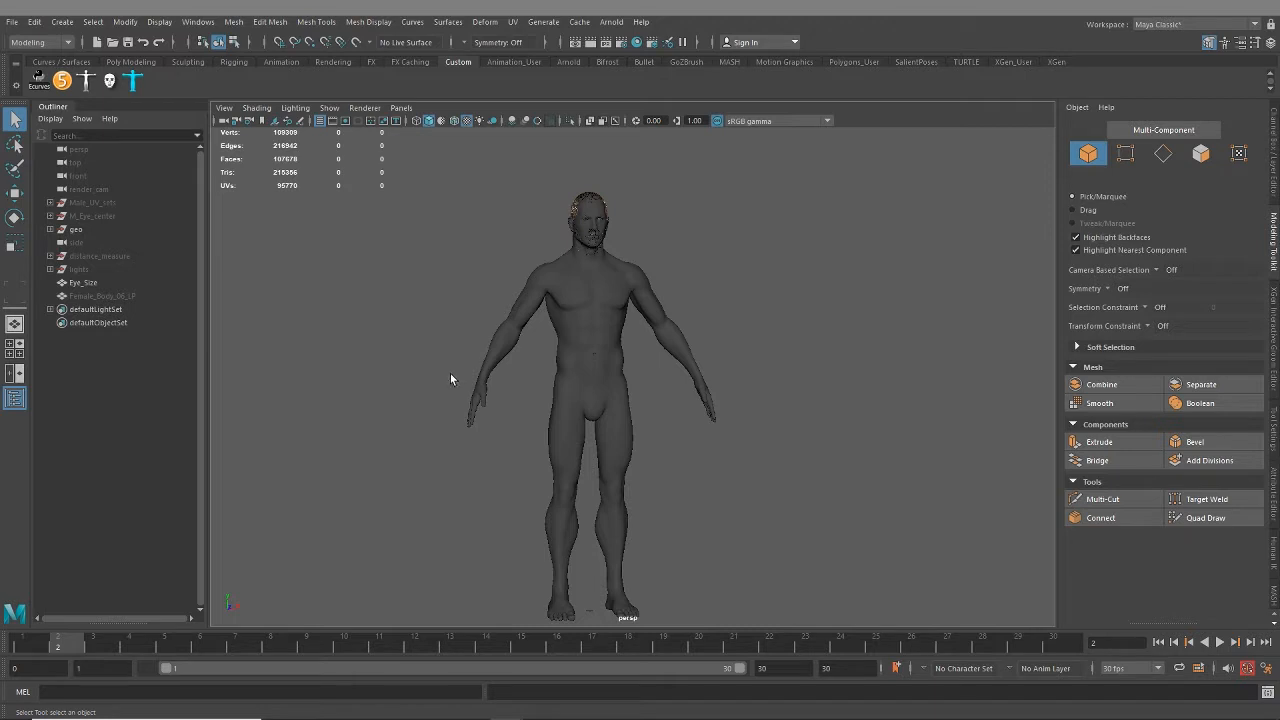
pyautogui.click(62, 84)
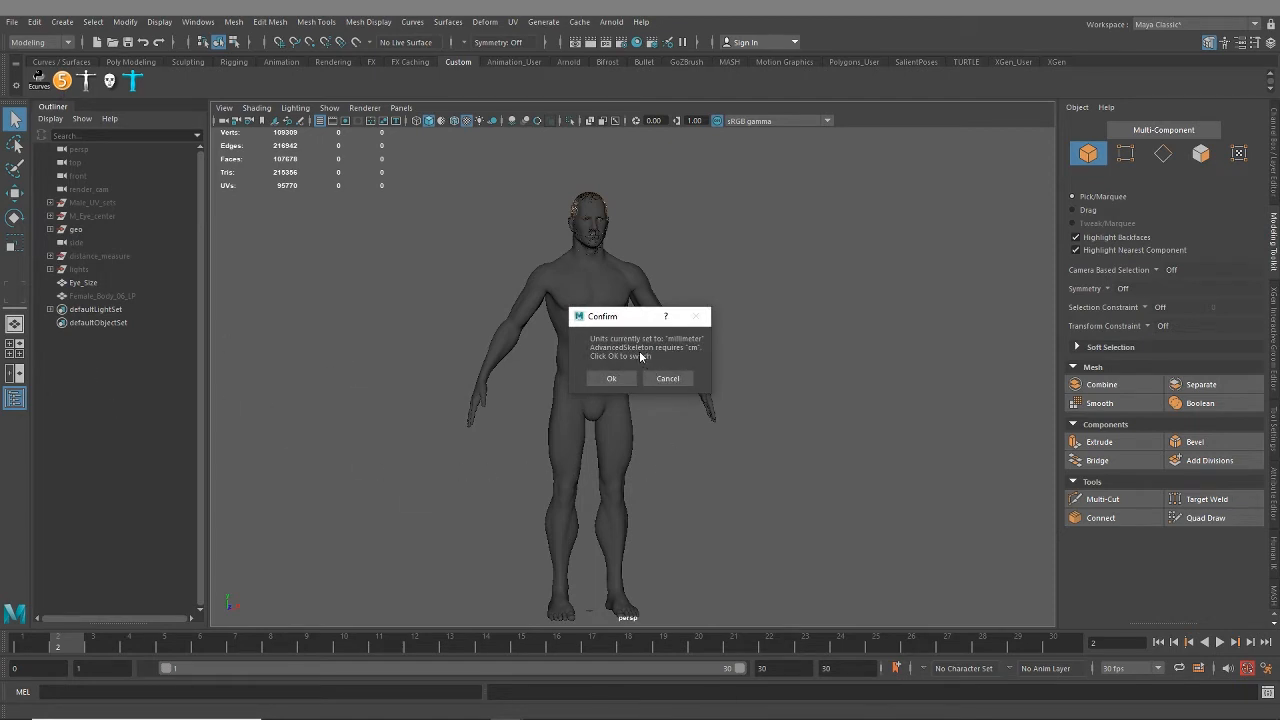
pyautogui.click(609, 379)
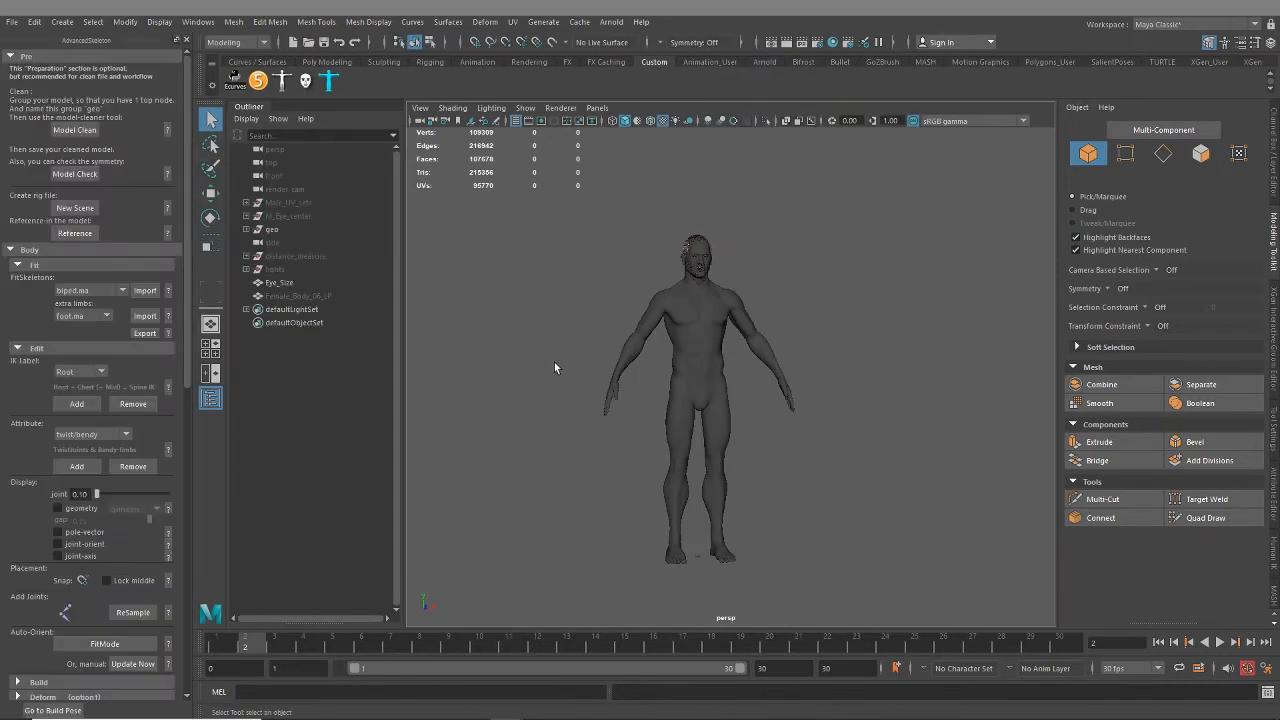
# Step: Check for AdvancedSkeleton updates in its About section and return to the Pre section
pyautogui.scroll(-4, 10, 448)
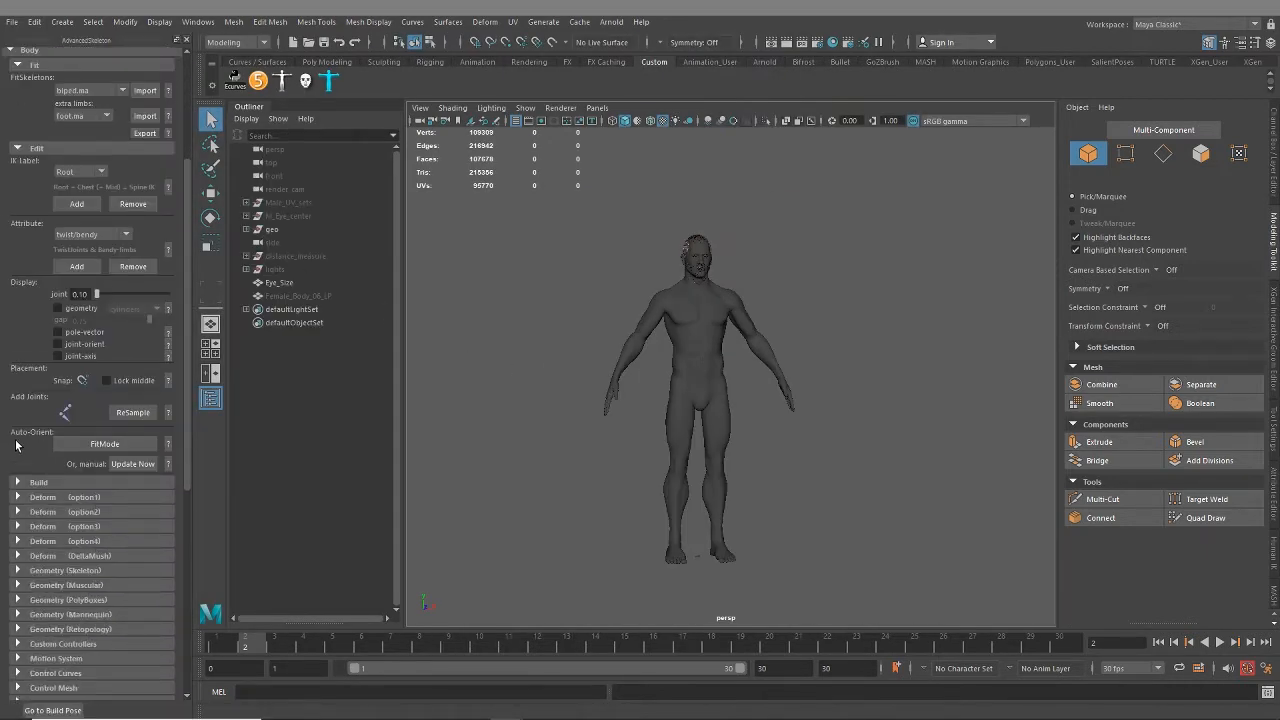
pyautogui.scroll(-6, 8, 400)
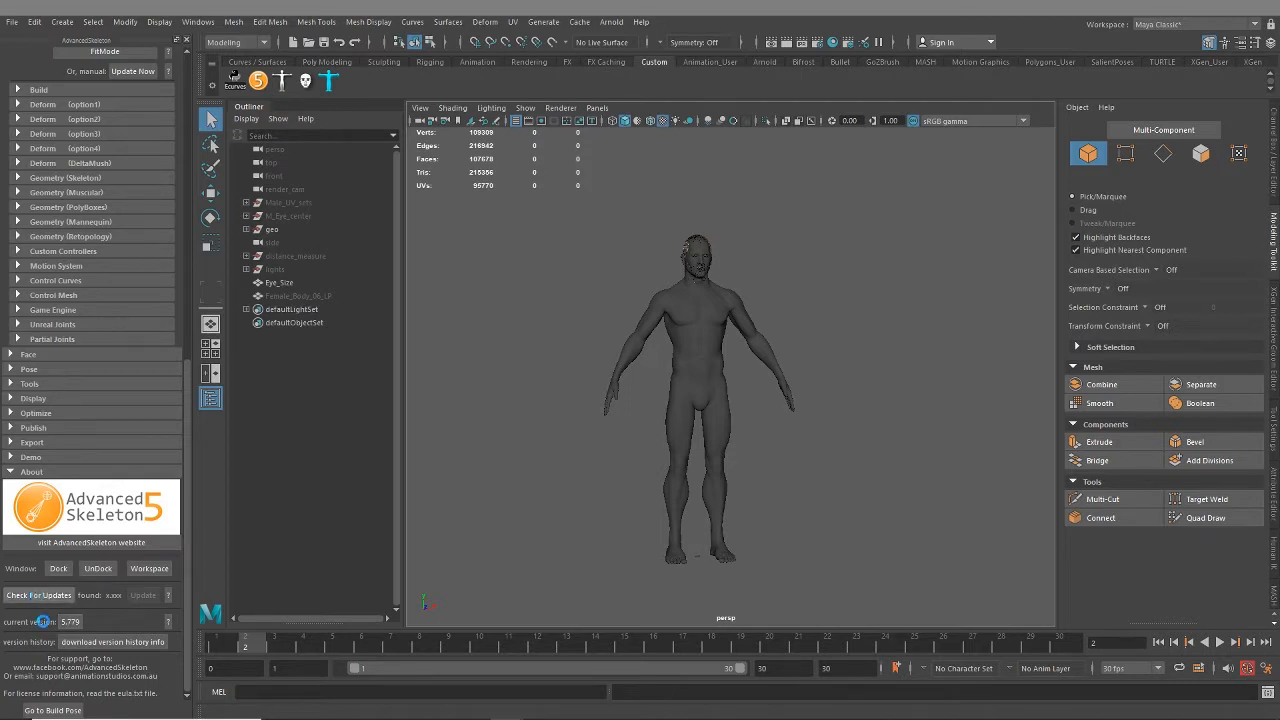
pyautogui.click(38, 595)
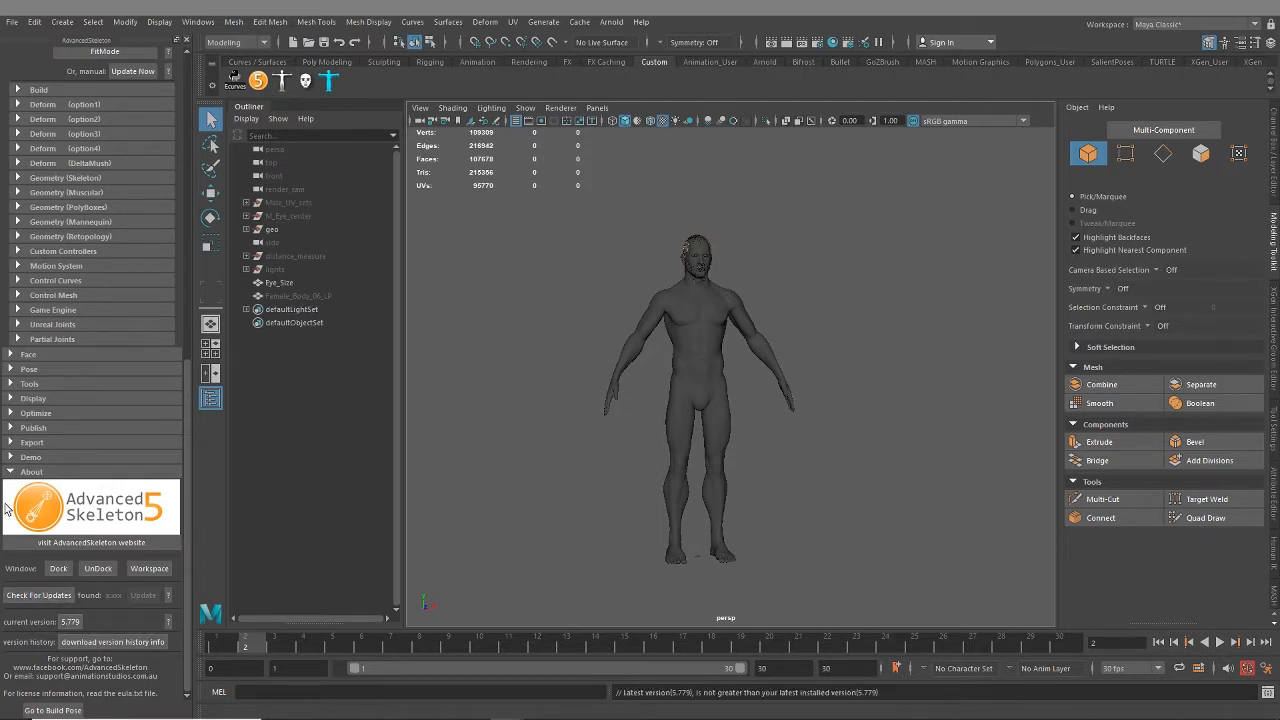
pyautogui.scroll(5, 42, 566)
pyautogui.scroll(3, 42, 566)
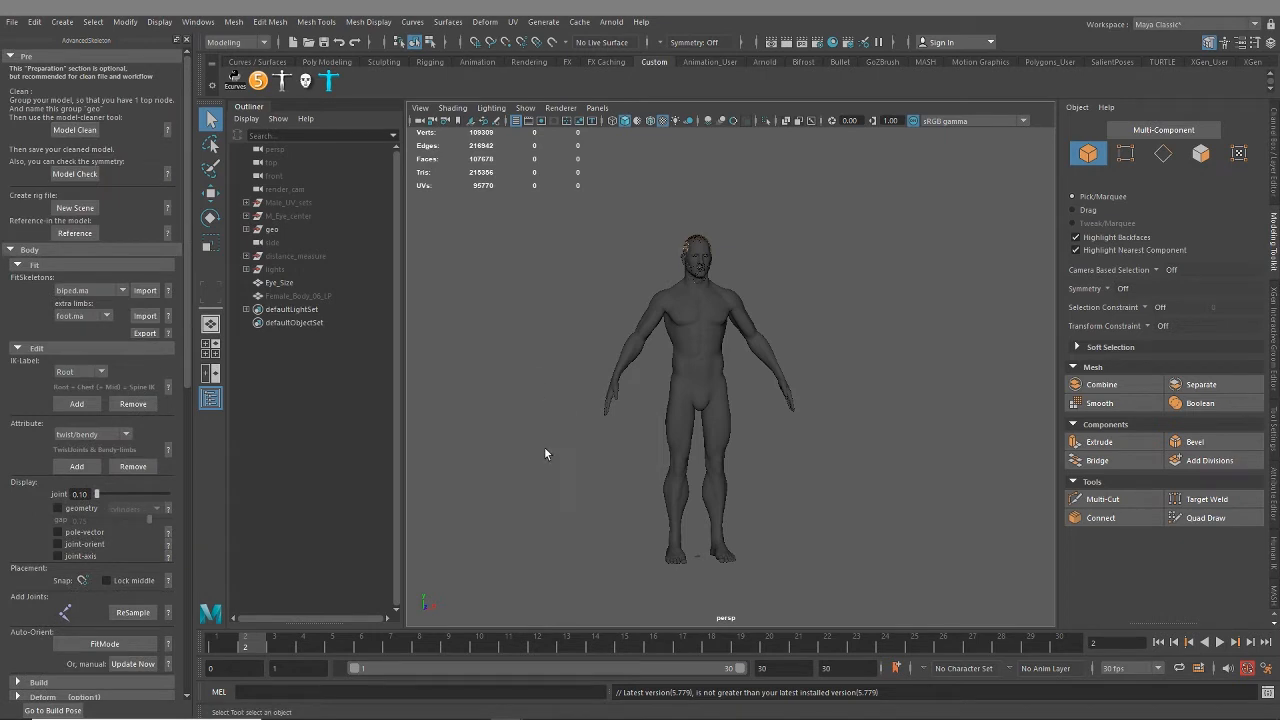
# Step: Save the scene as Male_05_Rig.ma in the BaseMesh Rig_Files folder, replacing the existing file
pyautogui.keyDown('alt'); pyautogui.moveTo(826, 426); pyautogui.dragTo(758, 479, button='middle'); pyautogui.keyUp('alt')
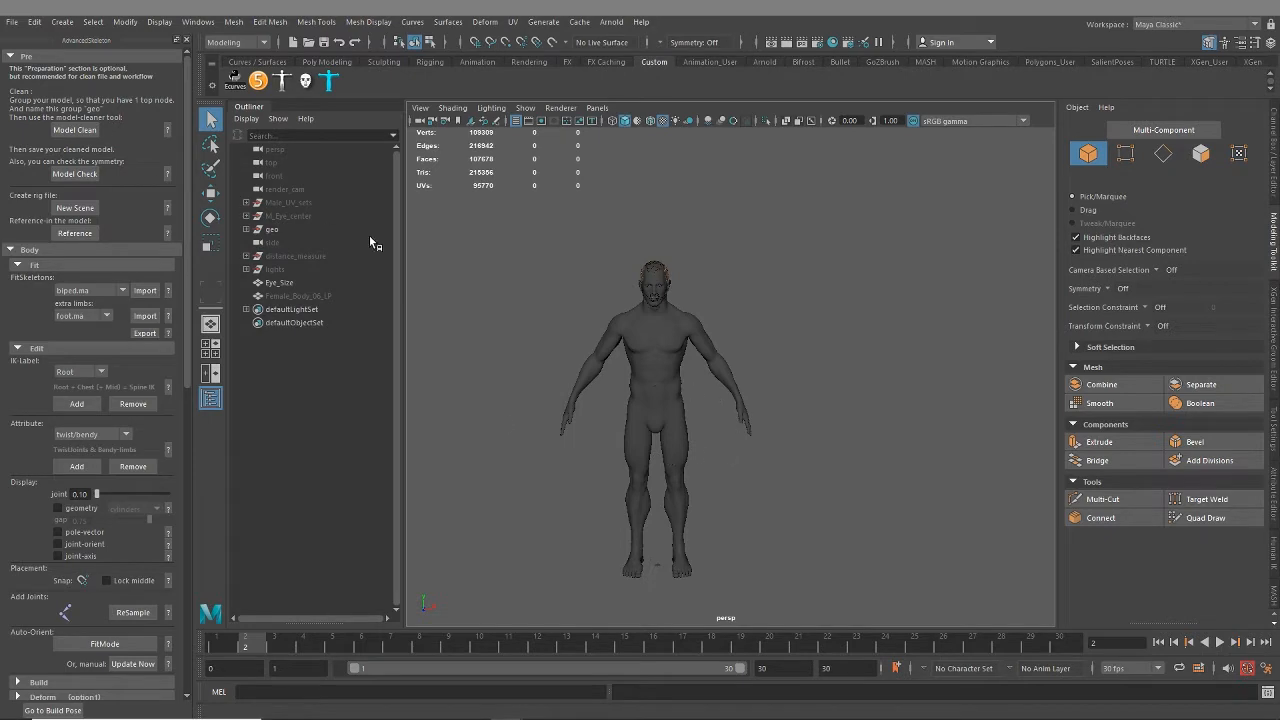
pyautogui.hotkey('ctrl', 'shift', 's')
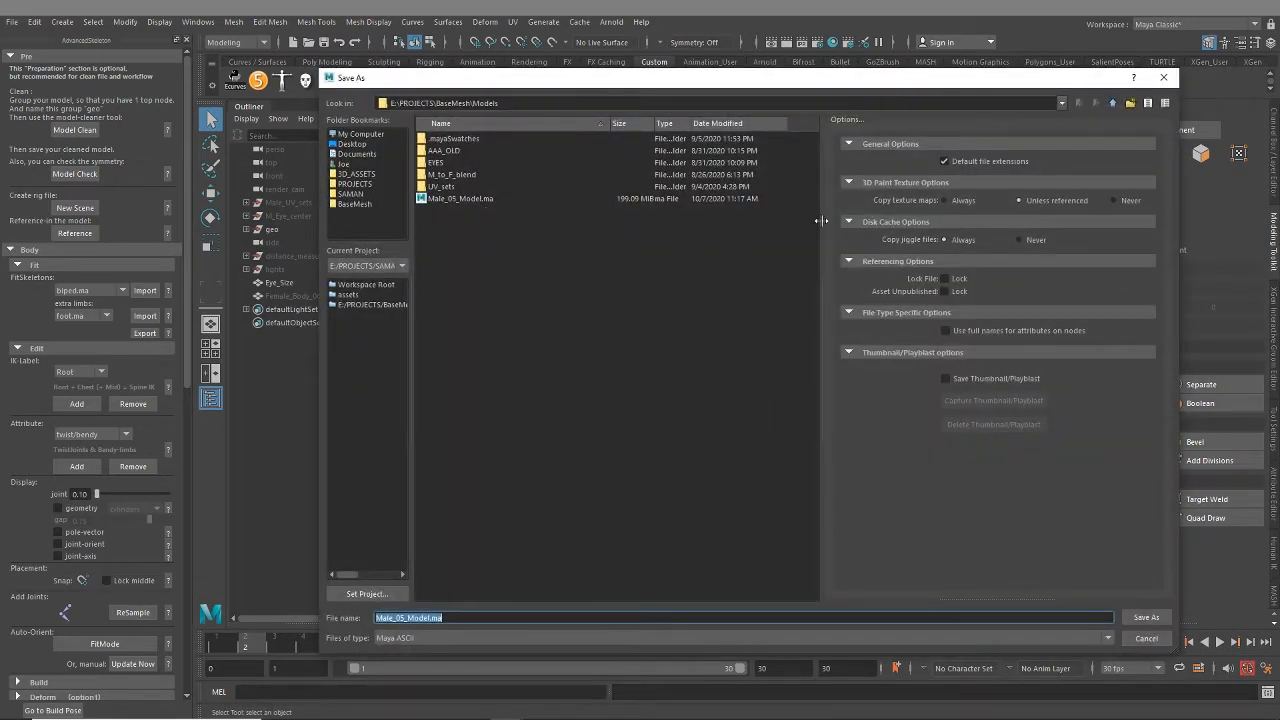
pyautogui.click(1107, 106)
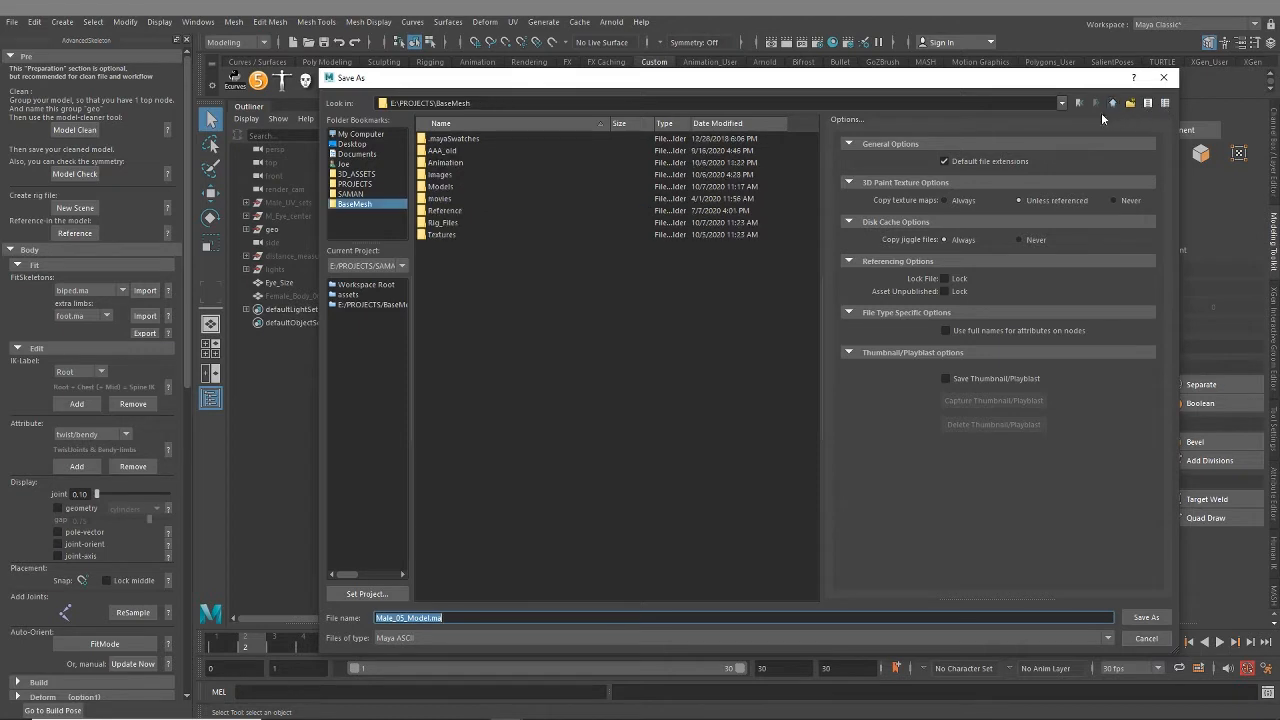
pyautogui.doubleClick(446, 224)
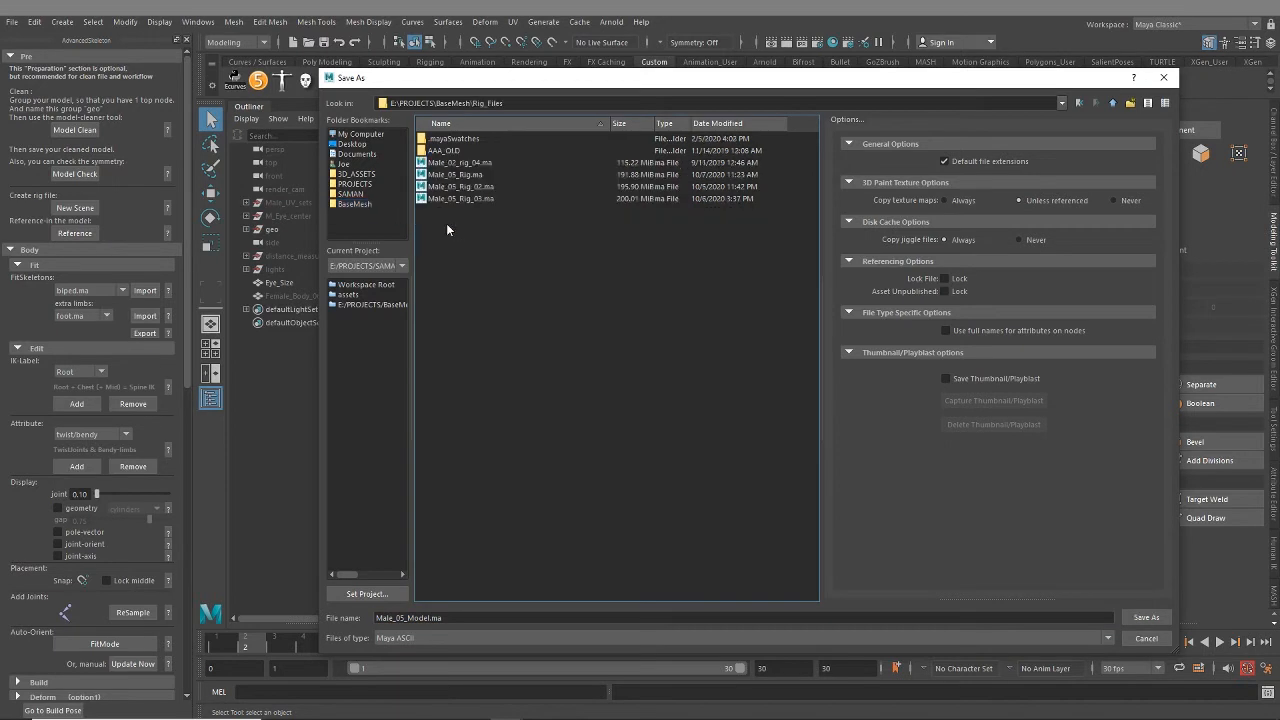
pyautogui.doubleClick(455, 174)
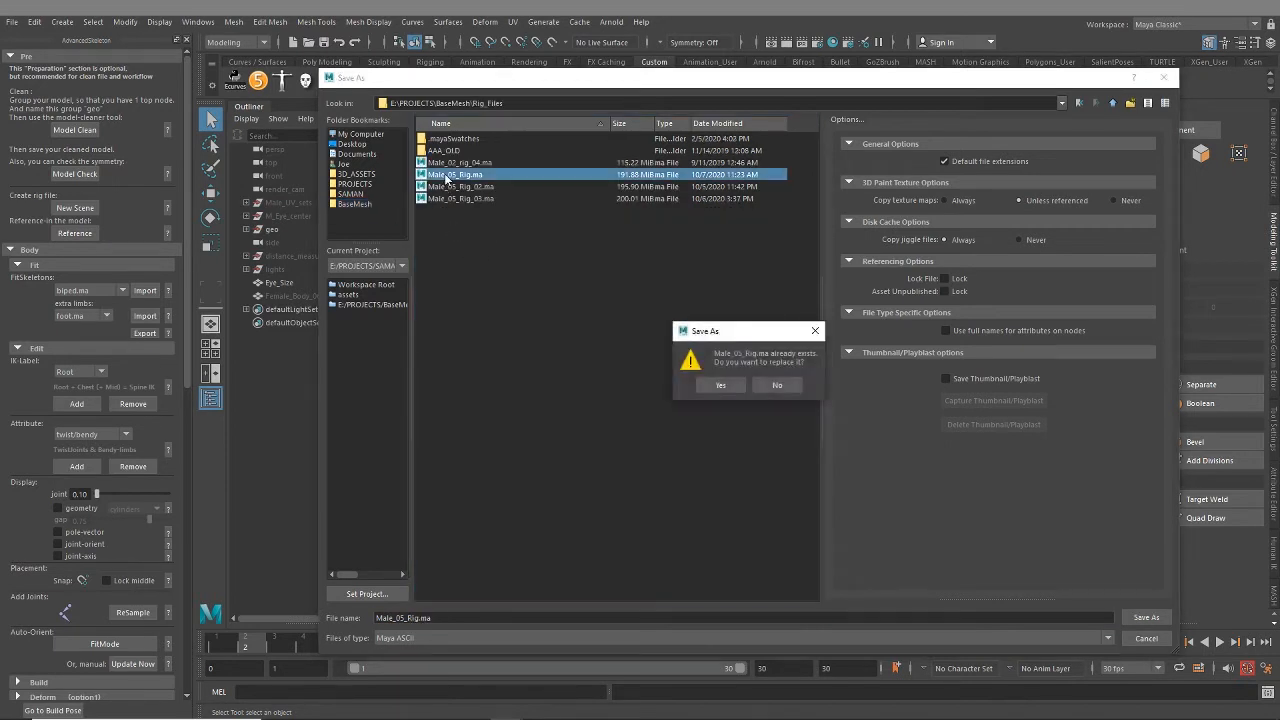
pyautogui.click(722, 386)
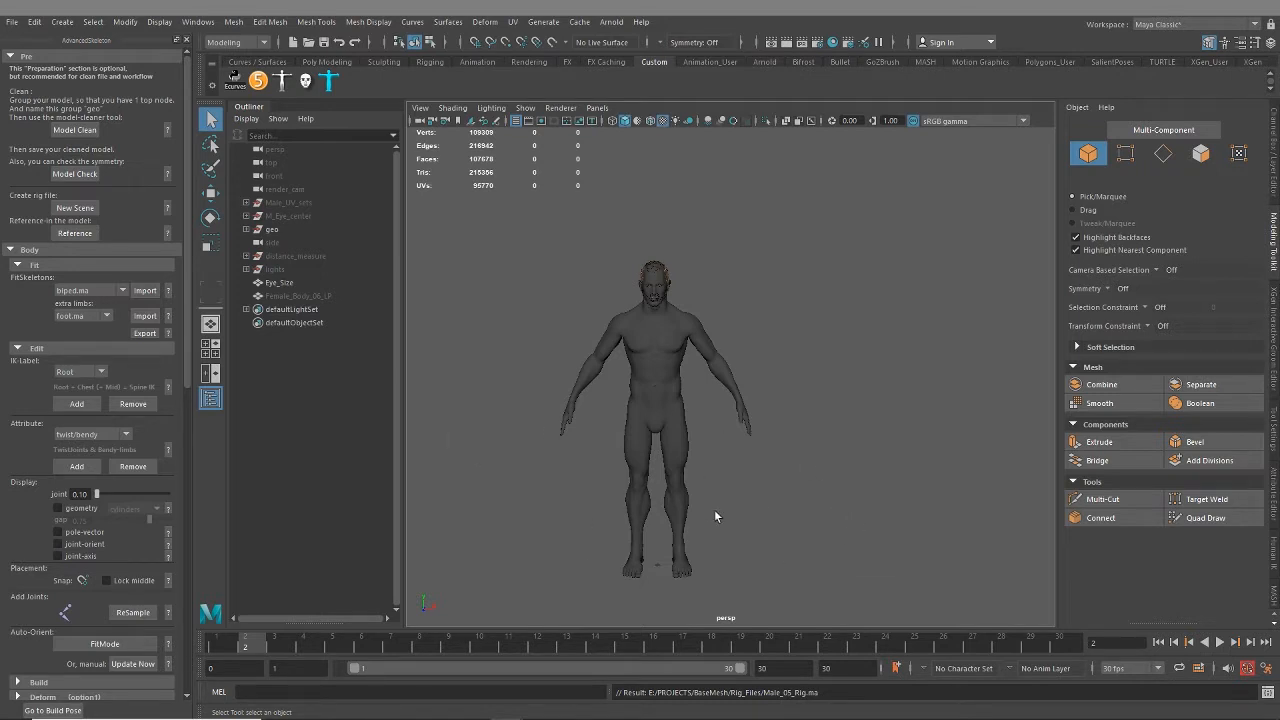
pyautogui.keyDown('alt'); pyautogui.moveTo(585, 533); pyautogui.dragTo(625, 516); pyautogui.keyUp('alt')
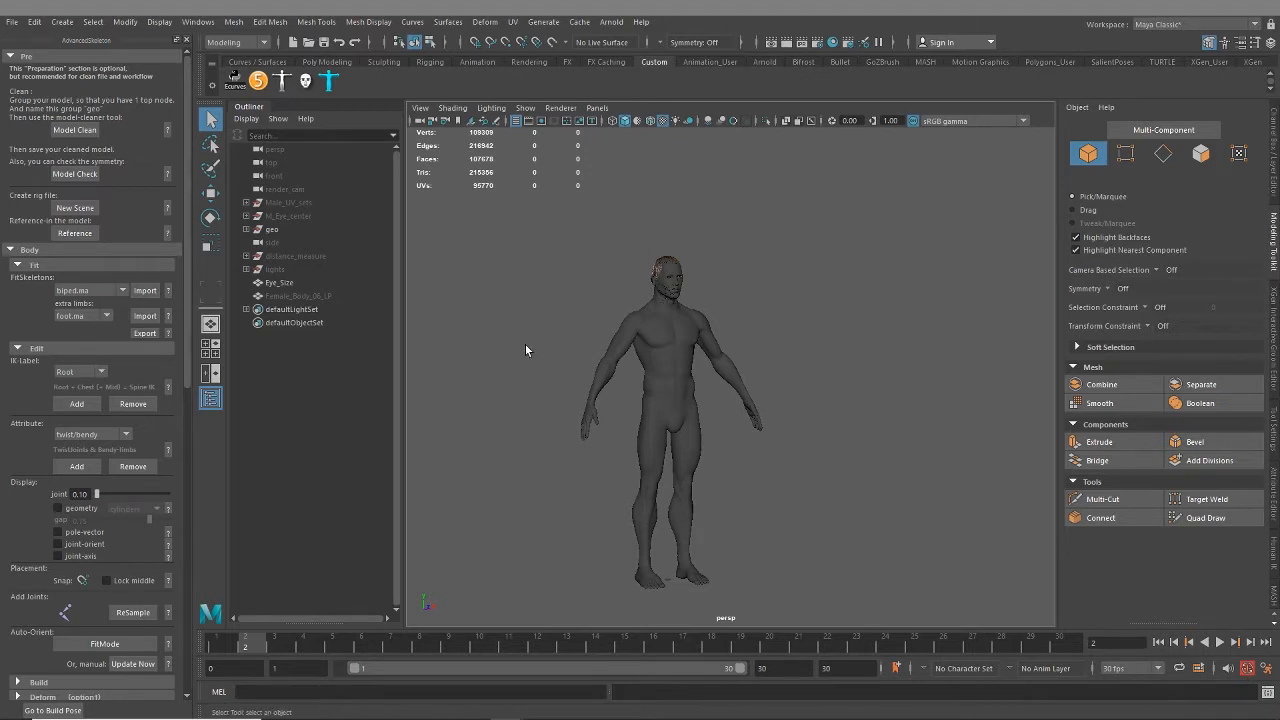
pyautogui.keyDown('alt'); pyautogui.moveTo(836, 490); pyautogui.dragTo(808, 517); pyautogui.keyUp('alt')
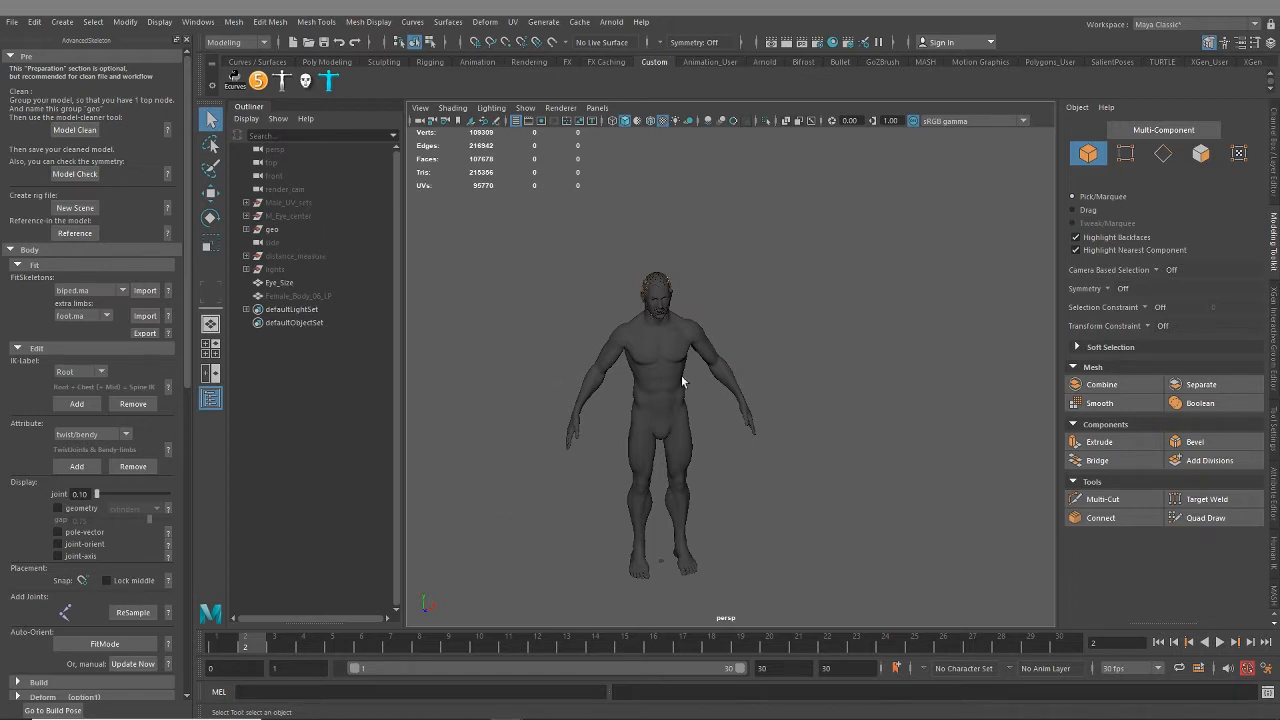
pyautogui.scroll(3, 705, 384)
pyautogui.keyDown('alt'); pyautogui.moveTo(706, 398); pyautogui.dragTo(764, 482, button='middle'); pyautogui.keyUp('alt')
pyautogui.keyDown('alt'); pyautogui.moveTo(493, 387); pyautogui.dragTo(468, 292, button='middle'); pyautogui.keyUp('alt')
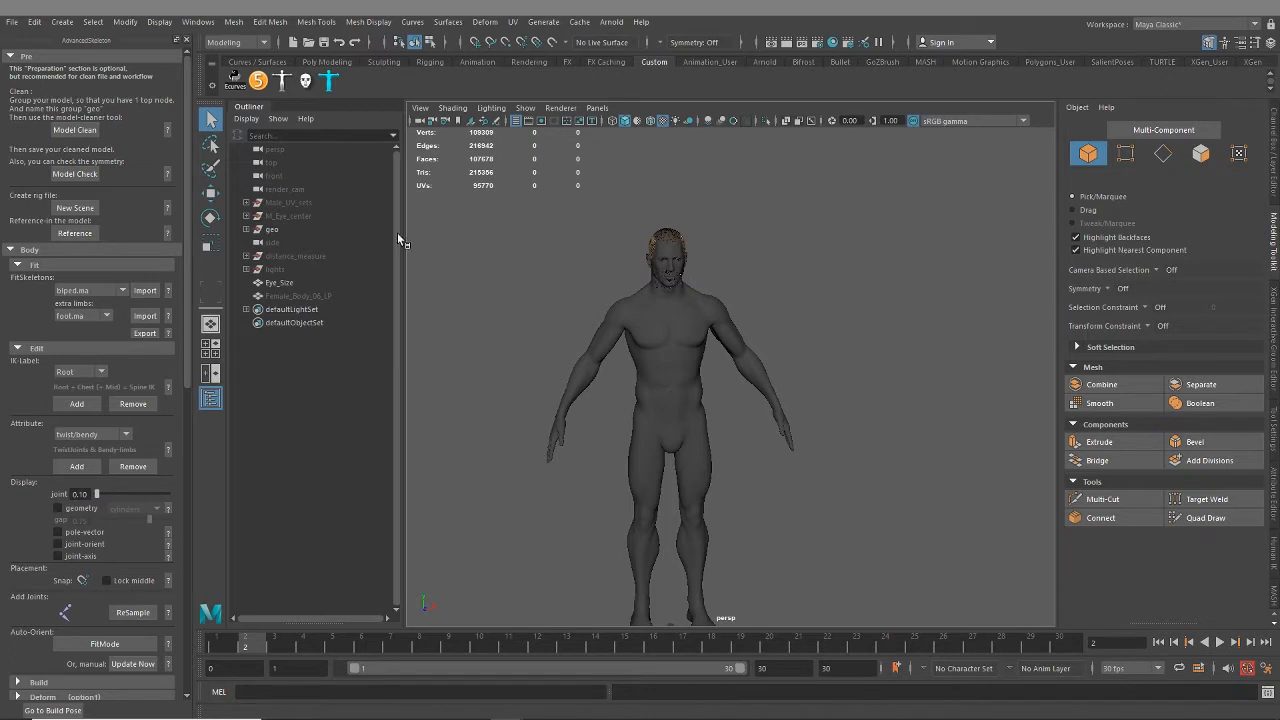
# Step: Examine which objects the geo group contains and which meshes it selects
pyautogui.click(246, 229)
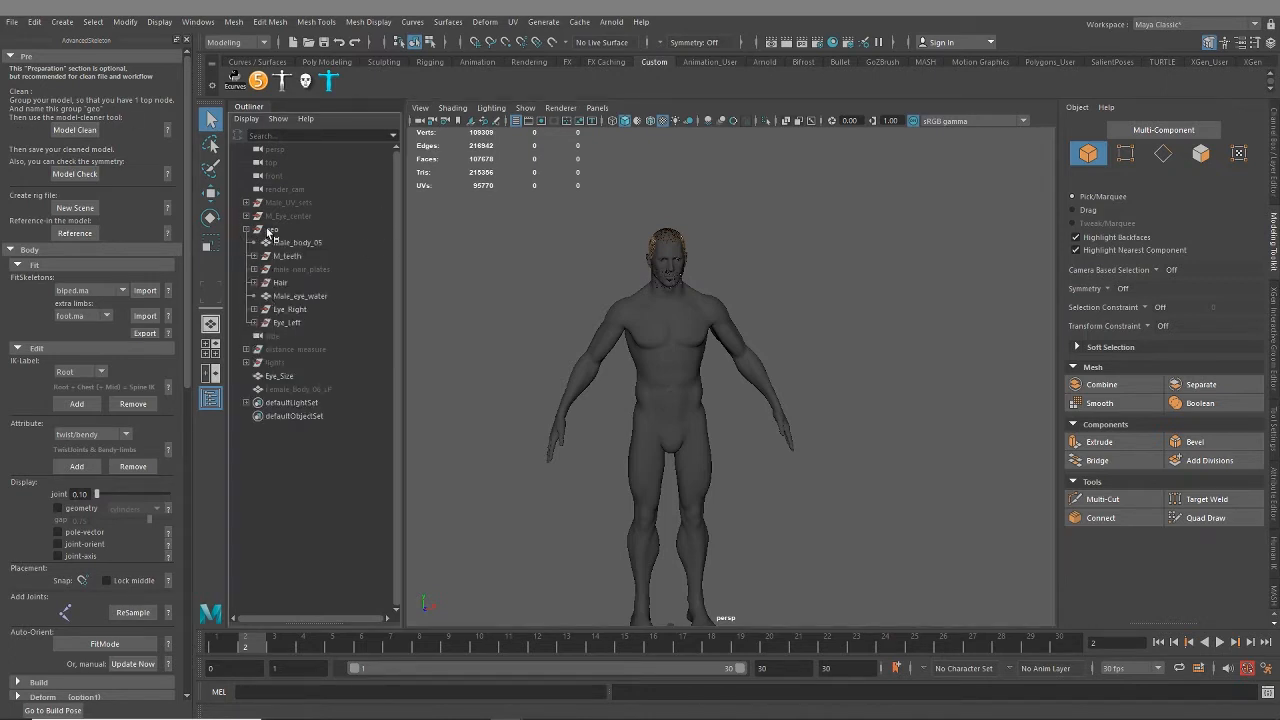
pyautogui.click(270, 231)
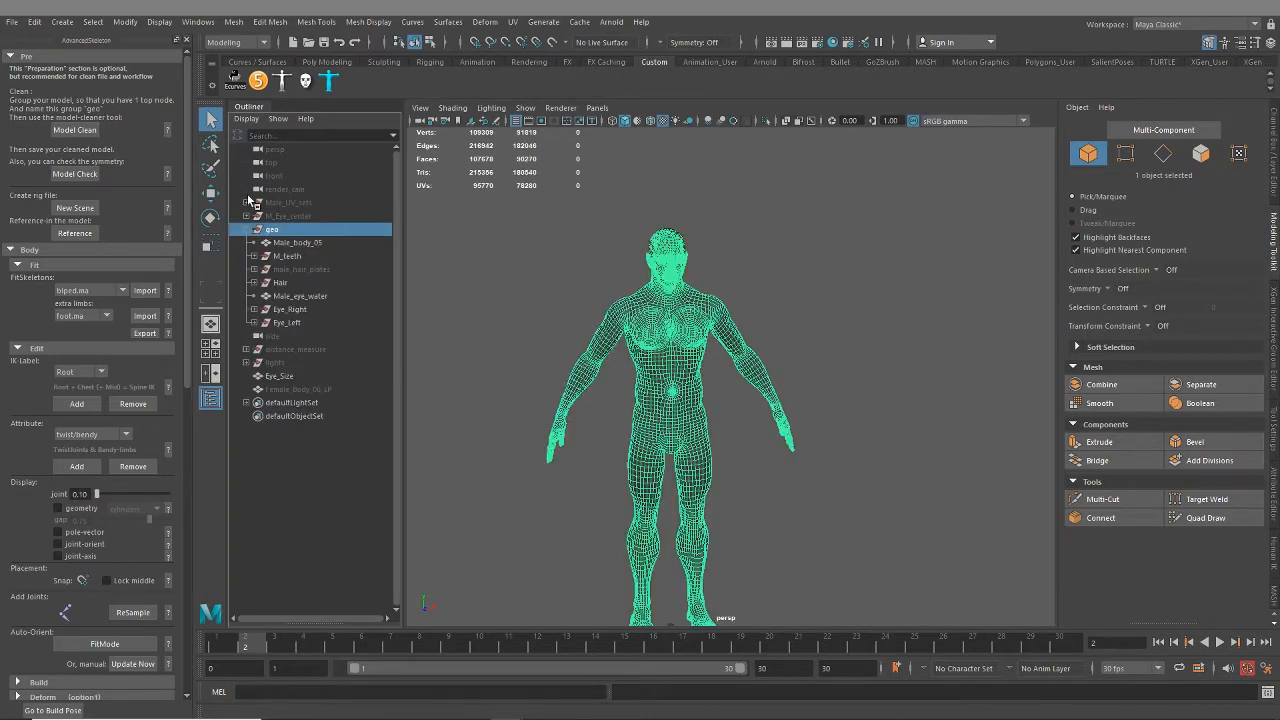
pyautogui.click(246, 230)
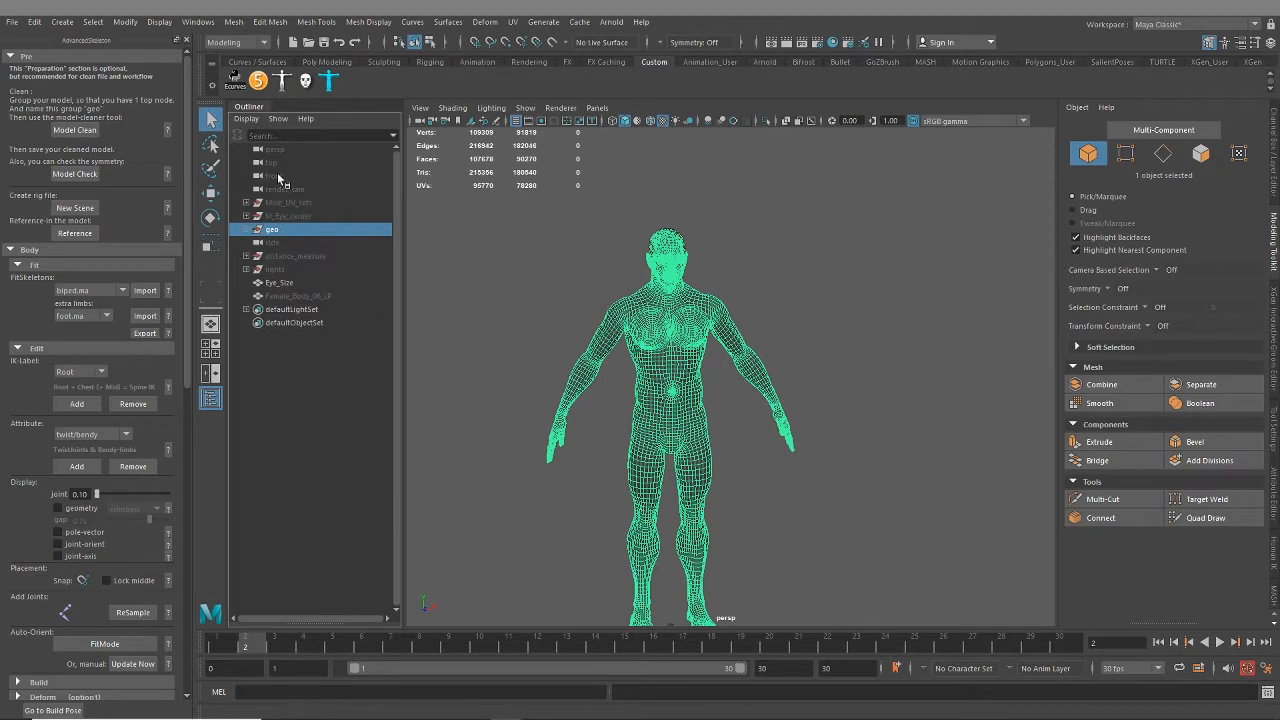
# Step: Delete render_cam, Male_UV_sets, M_Eye_center, distance_measure, lights, Eye_Size and Female_Body_06_LP from the scene, keeping the geo group
pyautogui.click(300, 202)
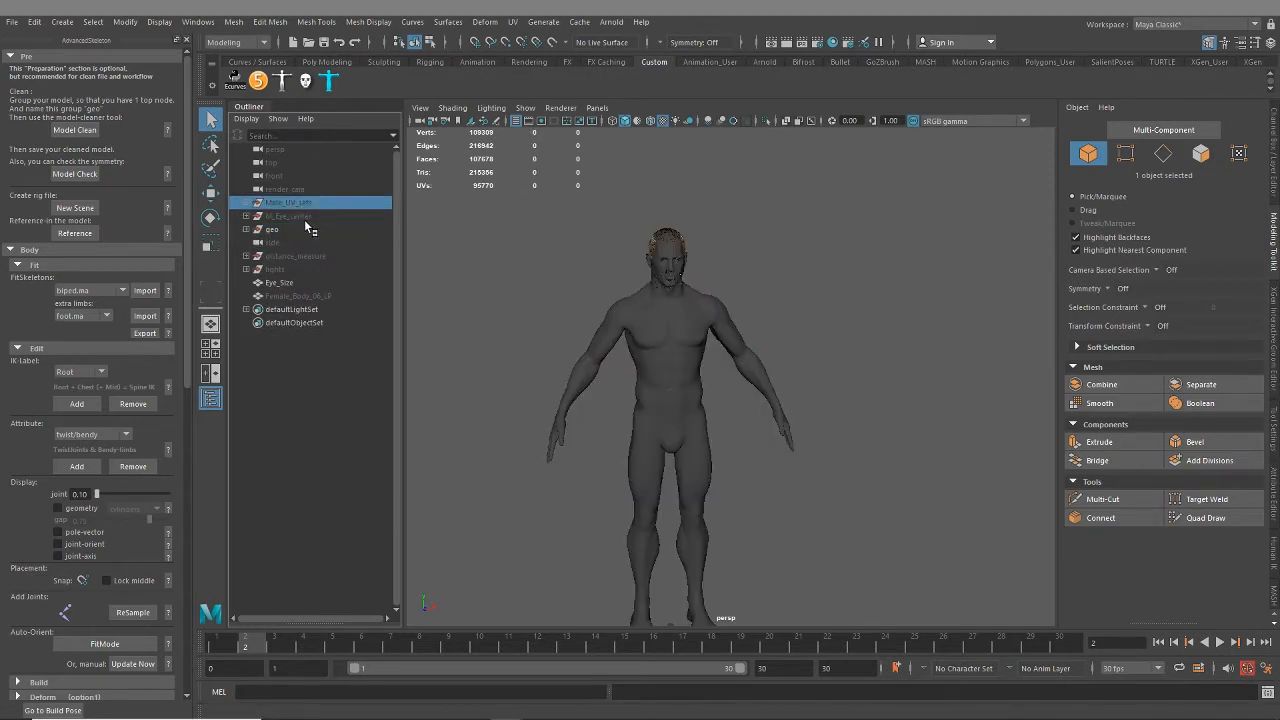
pyautogui.keyDown('ctrl'); pyautogui.click(300, 216); pyautogui.keyUp('ctrl')
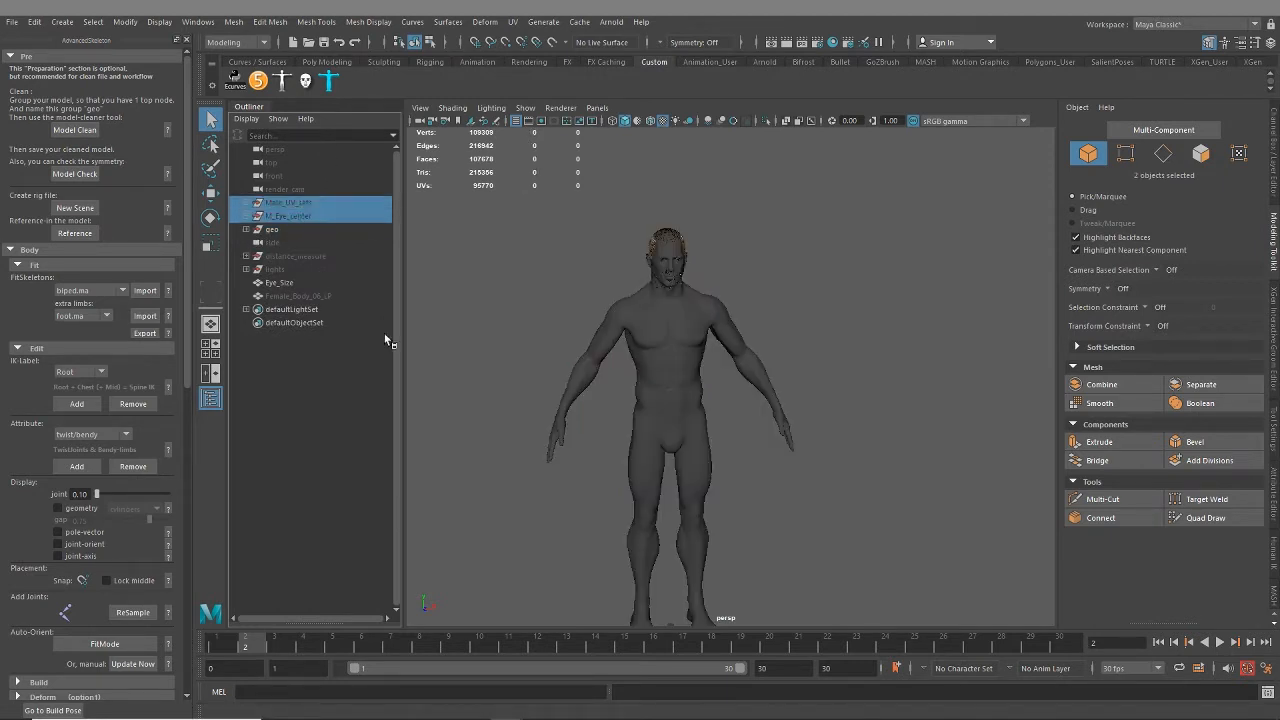
pyautogui.keyDown('ctrl'); pyautogui.click(300, 256); pyautogui.keyUp('ctrl')
pyautogui.keyDown('ctrl'); pyautogui.click(292, 270); pyautogui.keyUp('ctrl')
pyautogui.keyDown('ctrl'); pyautogui.click(302, 283); pyautogui.keyUp('ctrl')
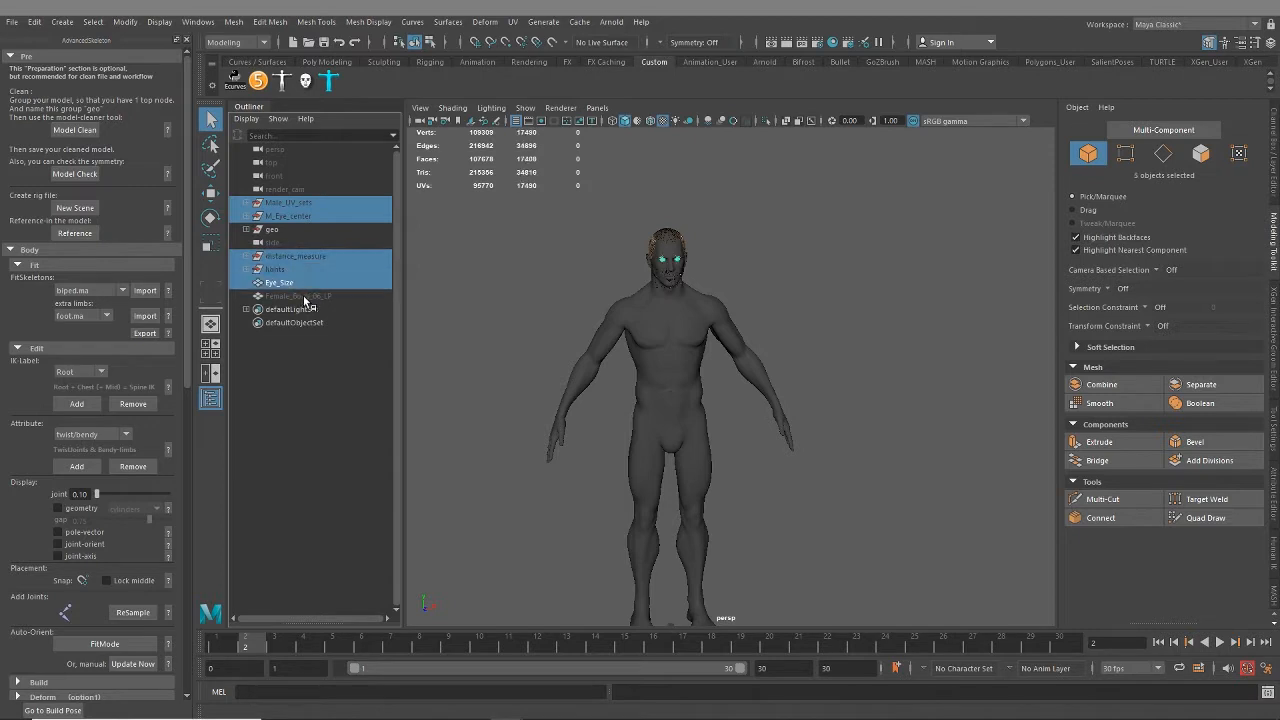
pyautogui.keyDown('ctrl'); pyautogui.click(305, 297); pyautogui.keyUp('ctrl')
pyautogui.keyDown('ctrl'); pyautogui.click(295, 190); pyautogui.keyUp('ctrl')
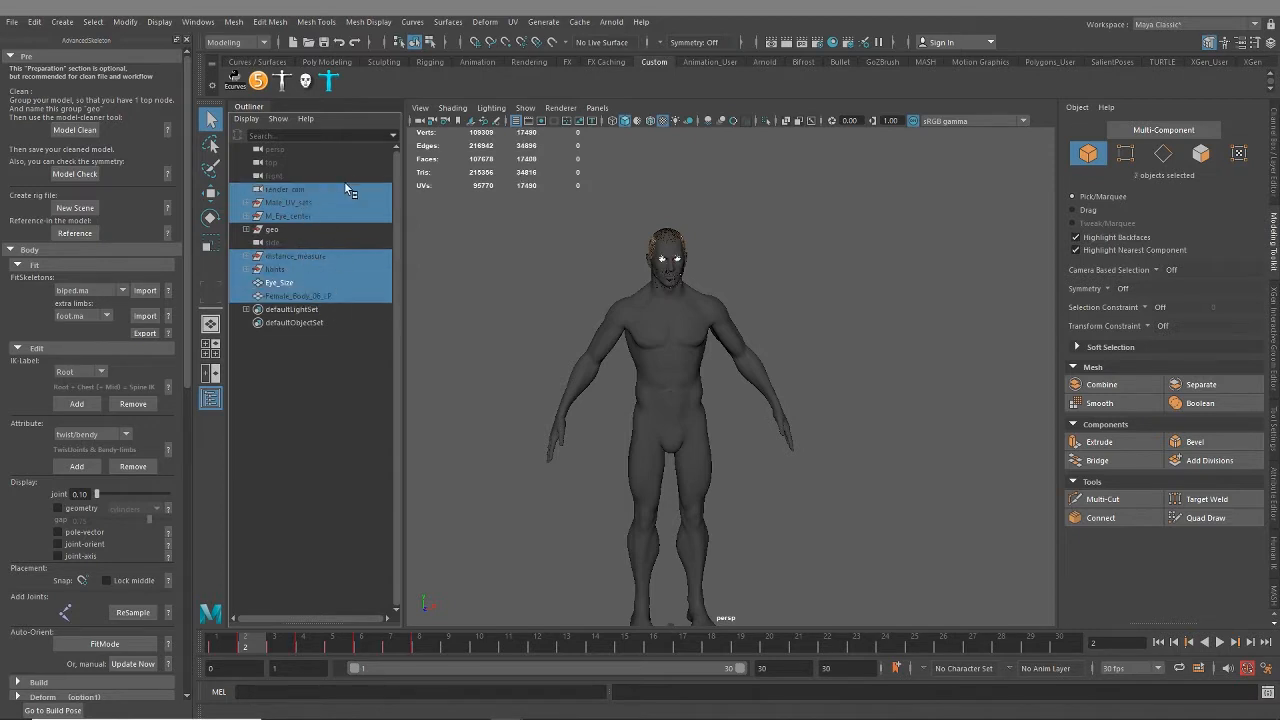
pyautogui.press('Delete')
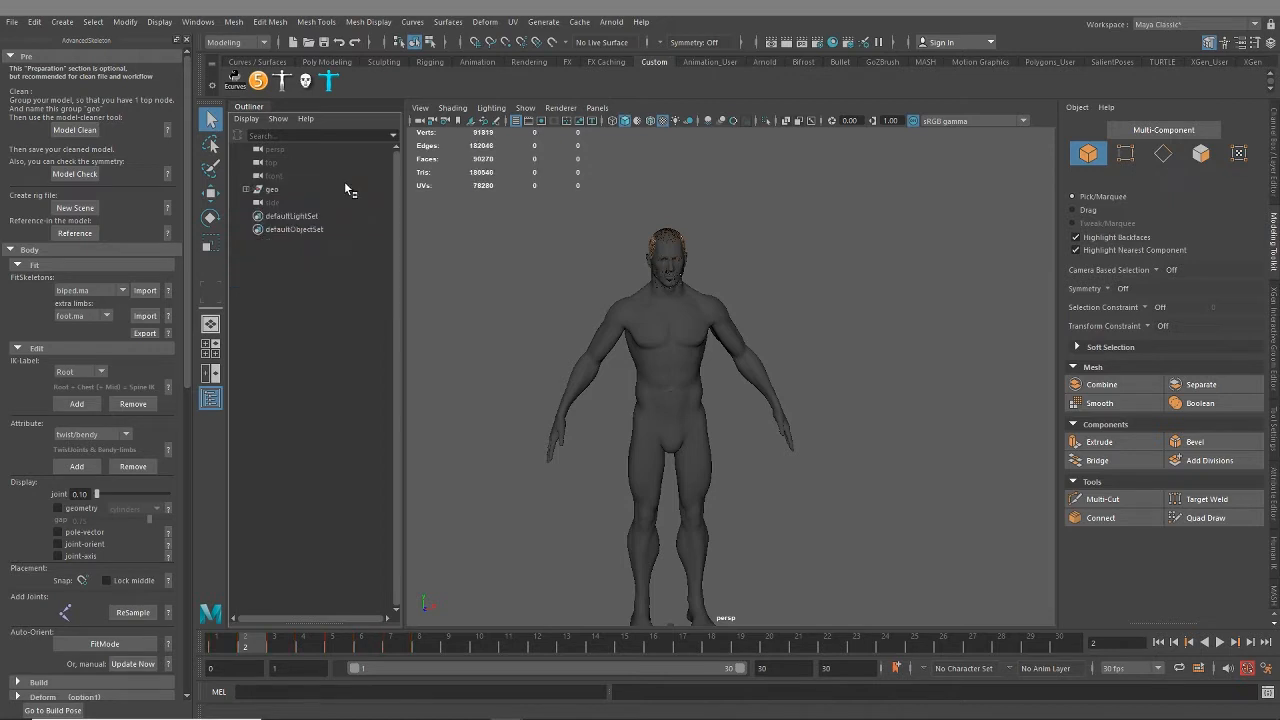
# Step: Reorder the scene hierarchy so the side camera sits above the geo group, and clear the selection
pyautogui.click(278, 204)
pyautogui.moveTo(278, 207); pyautogui.dragTo(285, 182, button='middle')
pyautogui.click(278, 205)
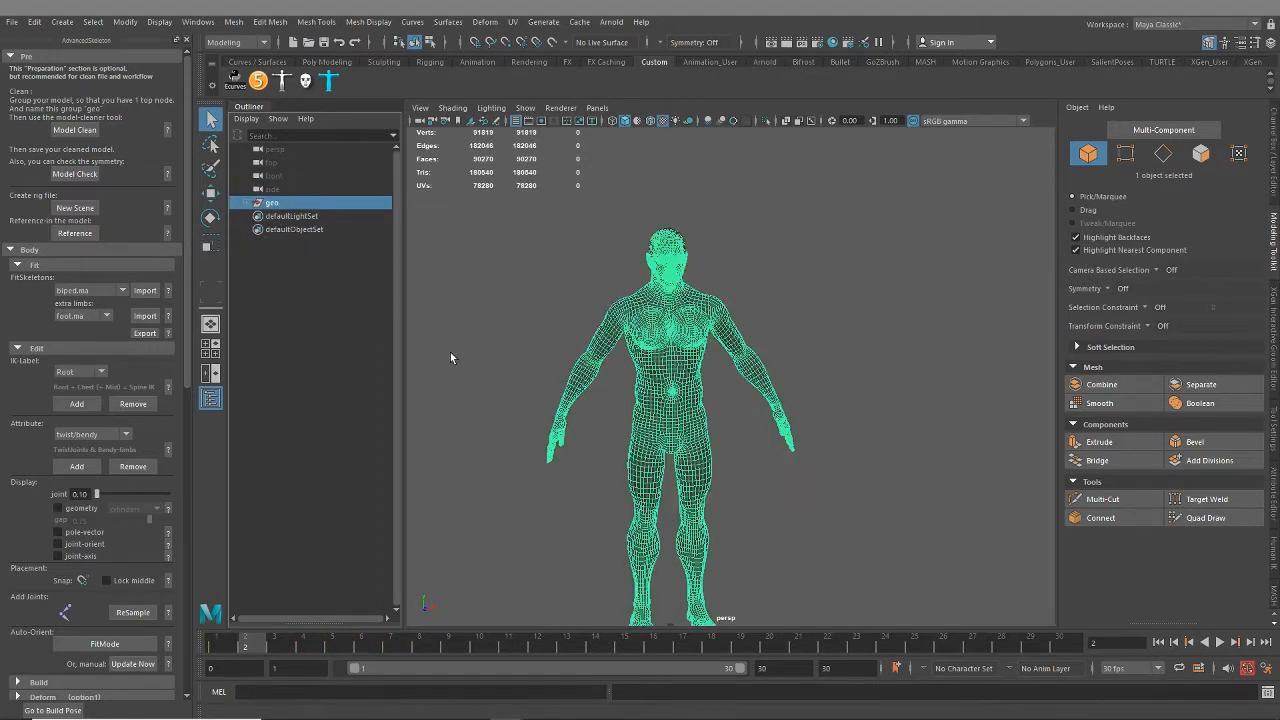
pyautogui.click(542, 331)
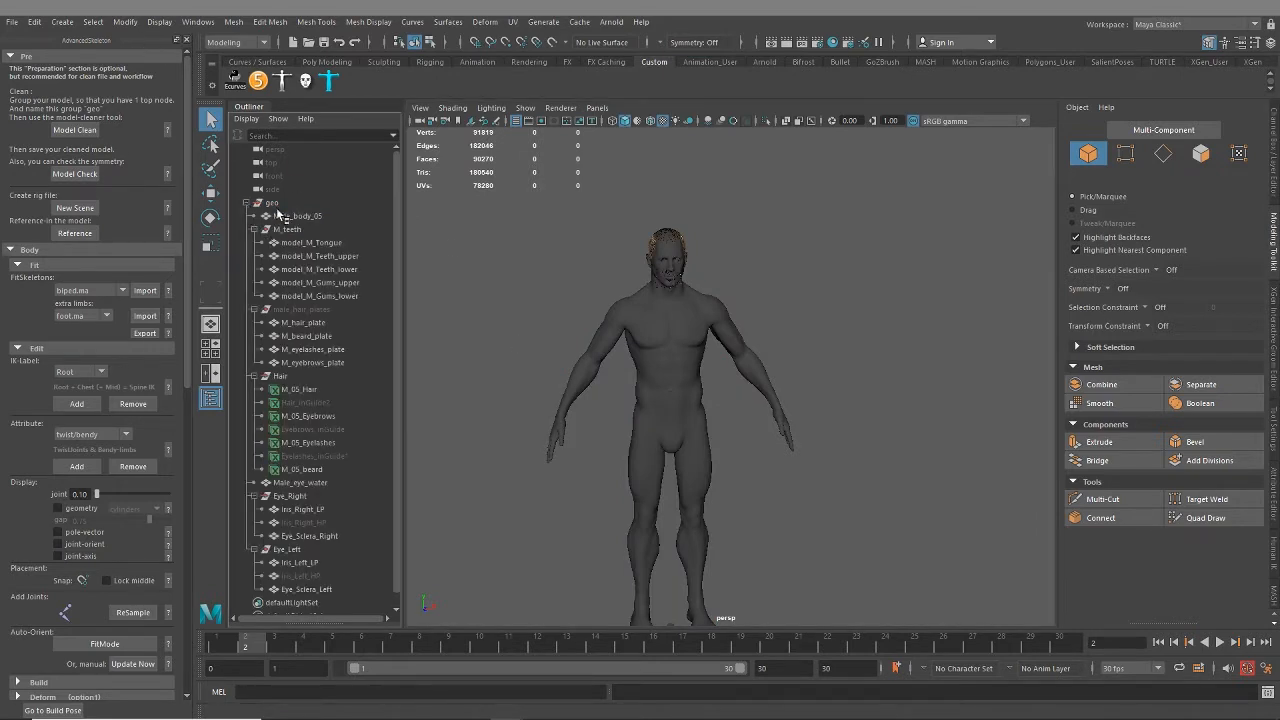
# Step: Freeze and reset the transformations of the geo group and everything inside it, down to Eye_Sclera_Left
pyautogui.click(272, 204)
pyautogui.scroll(-1, 381, 432)
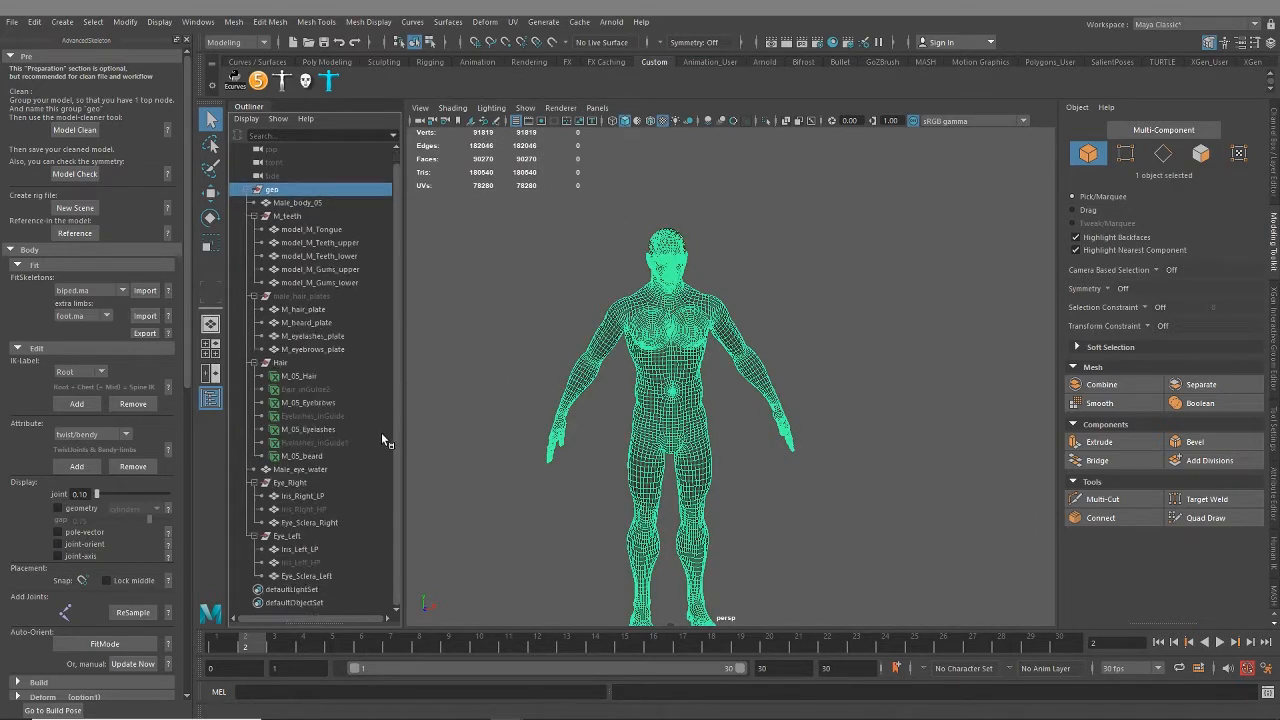
pyautogui.keyDown('shift'); pyautogui.click(327, 576); pyautogui.keyUp('shift')
pyautogui.click(125, 21)
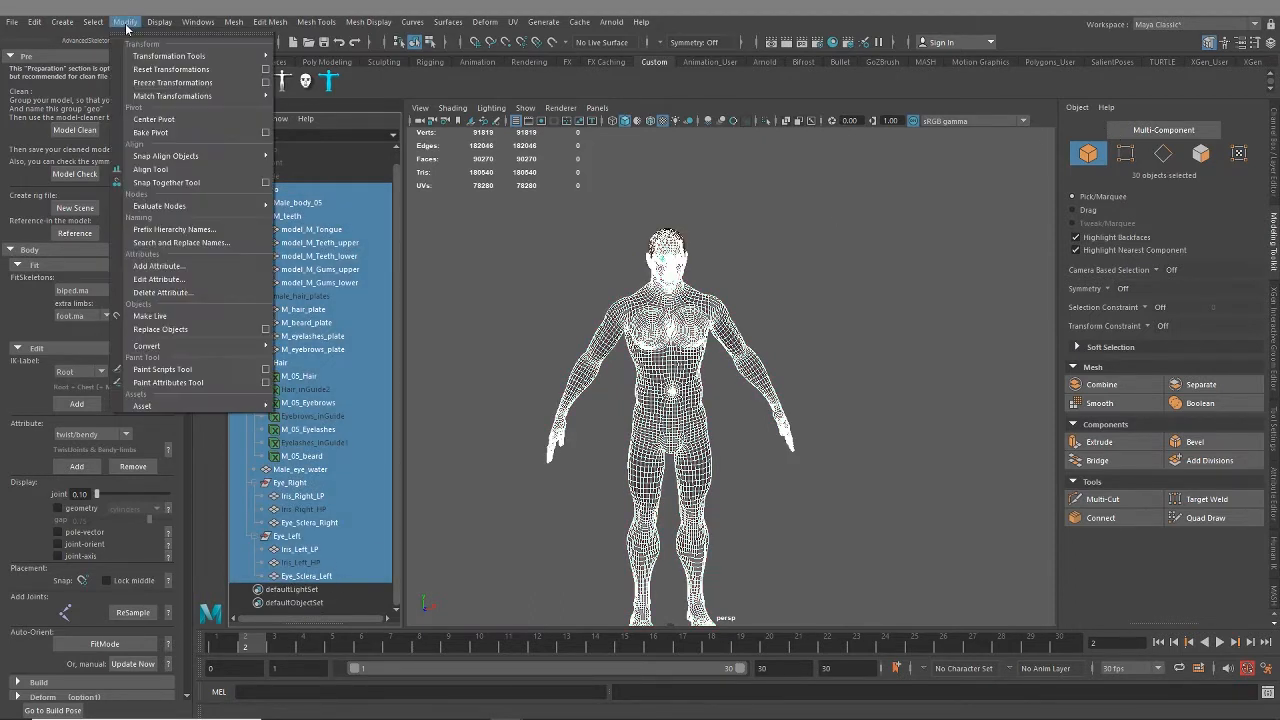
pyautogui.click(165, 84)
pyautogui.click(116, 21)
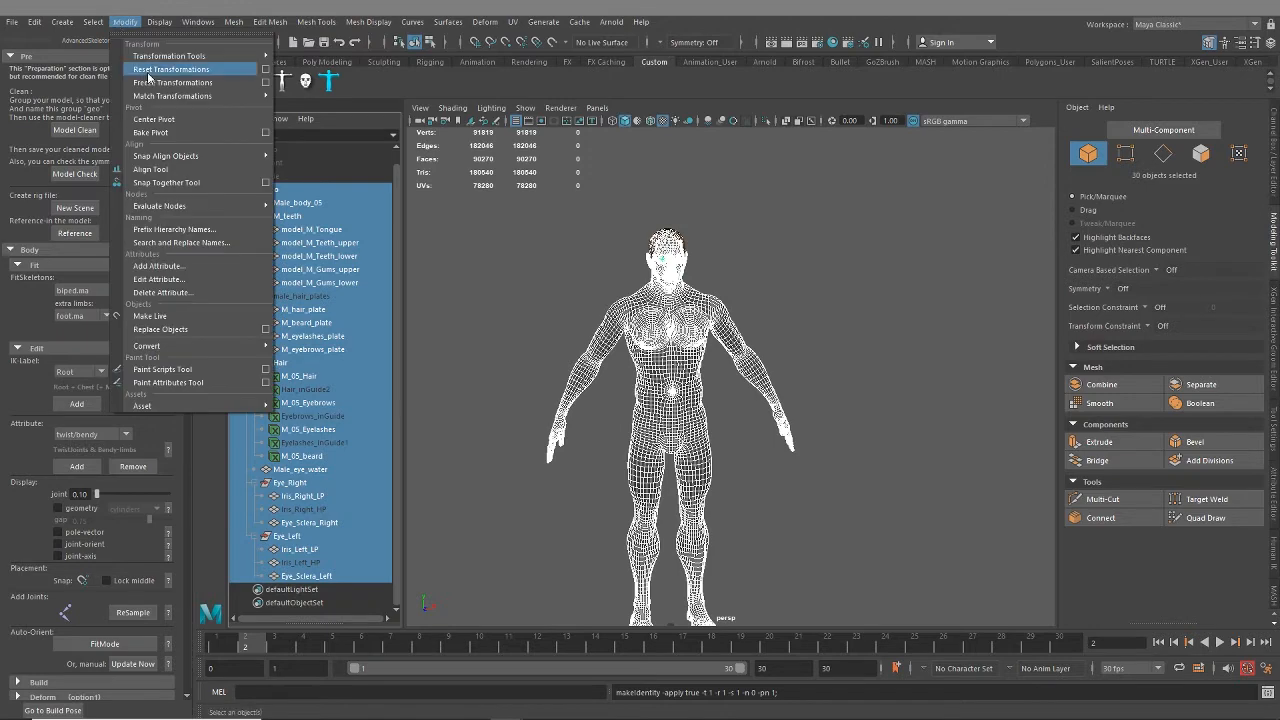
pyautogui.click(160, 69)
# Step: Check the pivot positions of the male body, teeth, gums and hair plates group using the Move tool
pyautogui.keyDown('alt'); pyautogui.moveTo(750, 388); pyautogui.dragTo(711, 319, button='middle'); pyautogui.keyUp('alt')
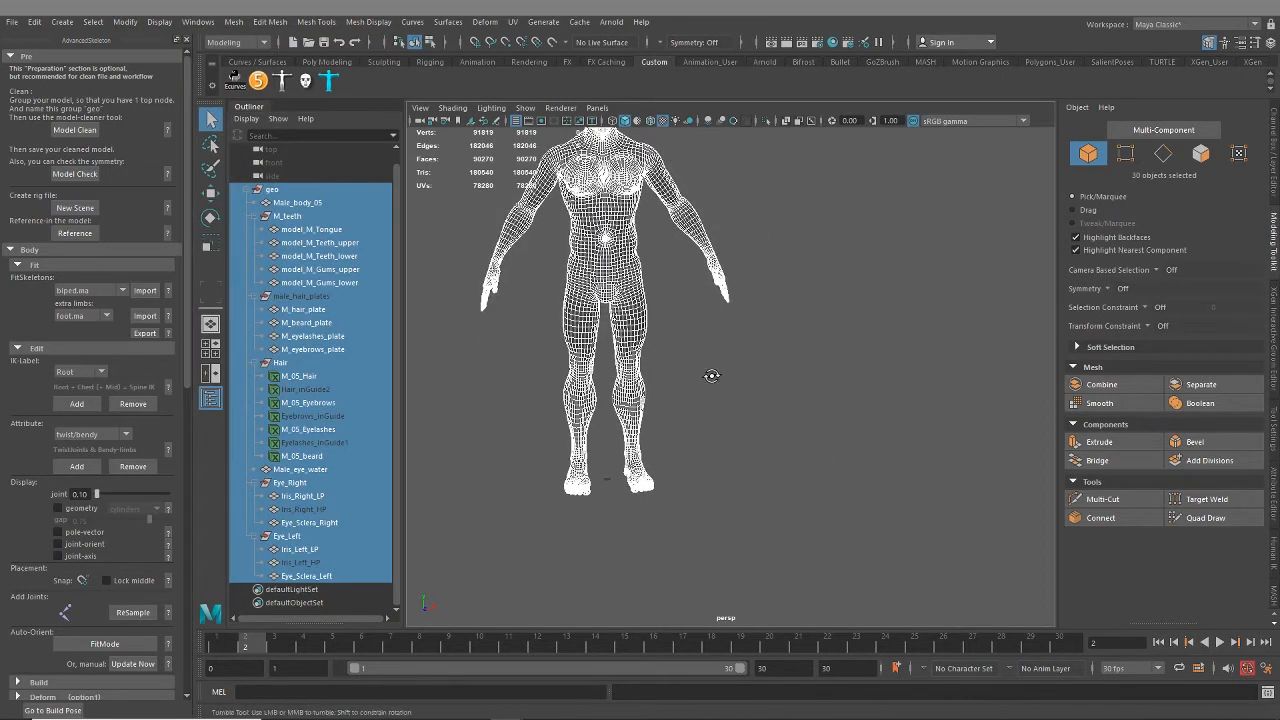
pyautogui.click(739, 441)
pyautogui.click(693, 305)
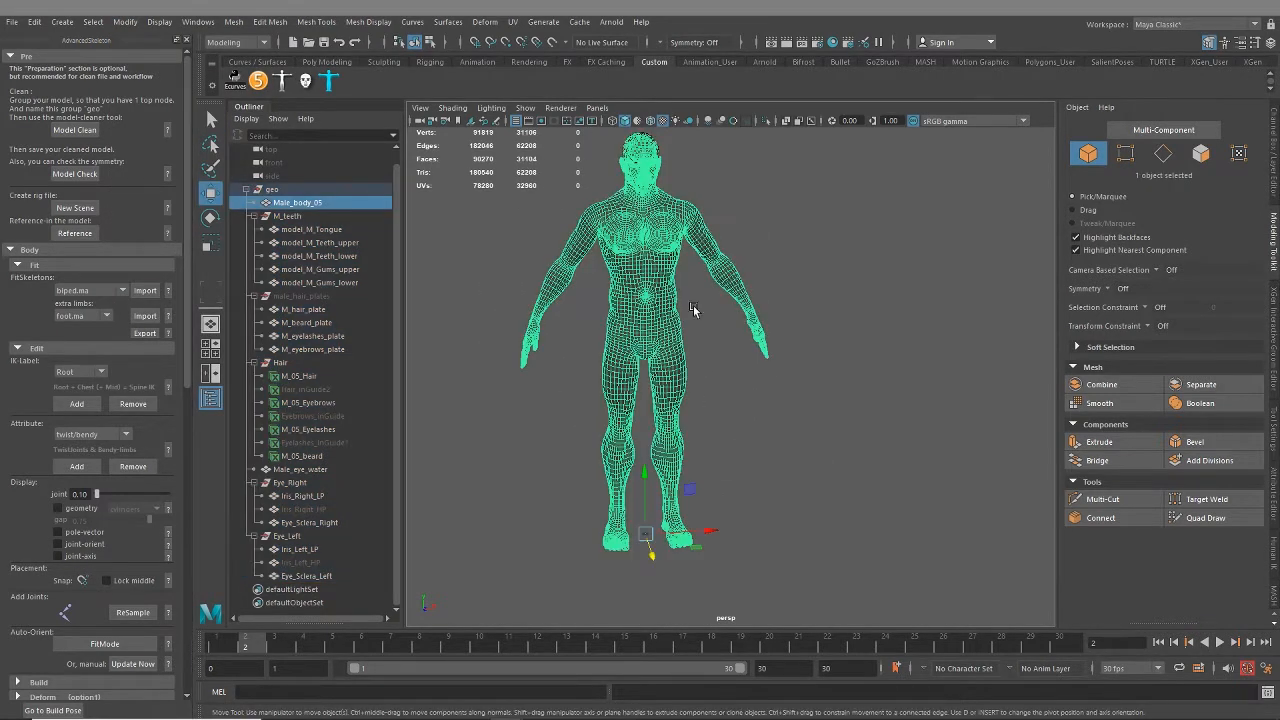
pyautogui.press('w')
pyautogui.click(300, 242)
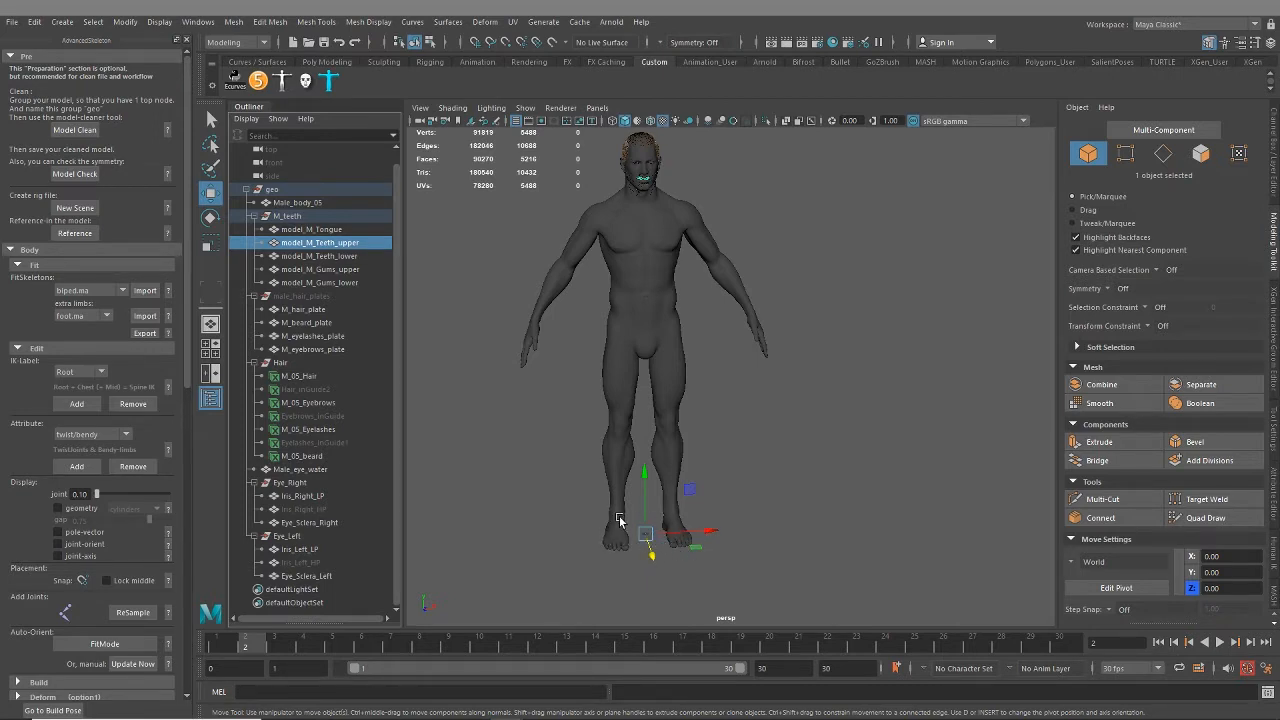
pyautogui.click(314, 256)
pyautogui.click(316, 270)
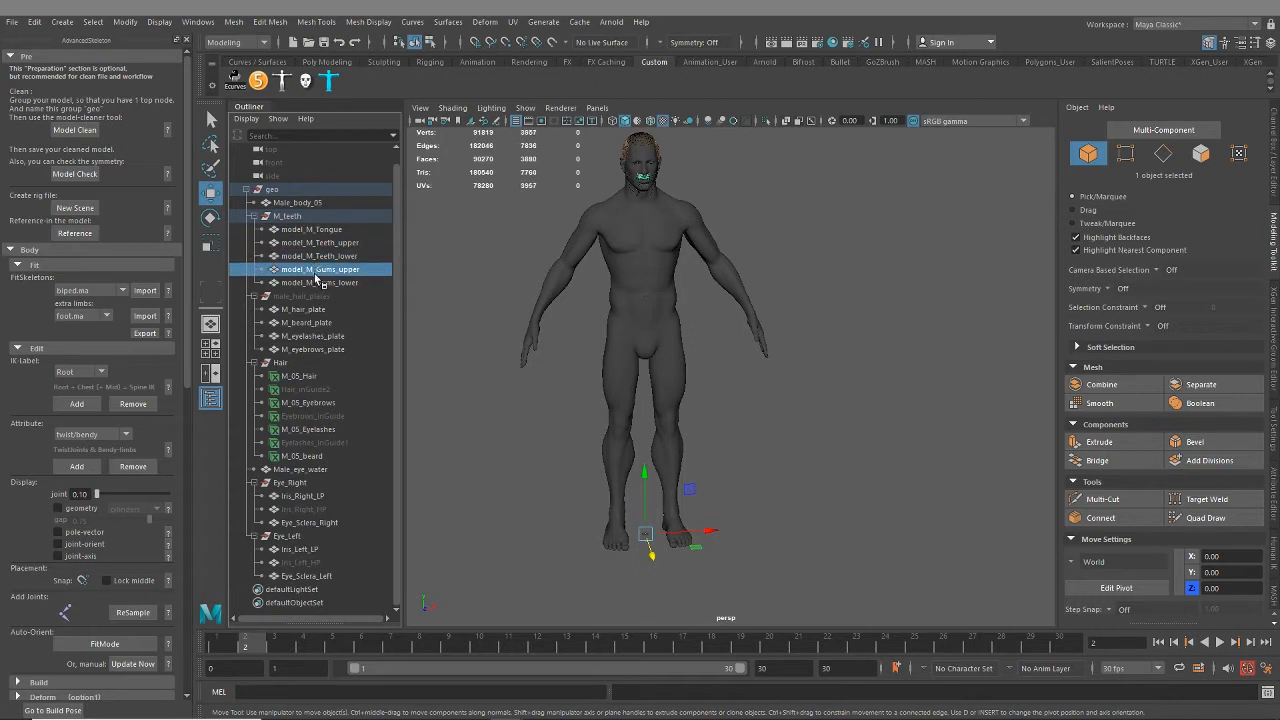
pyautogui.click(318, 283)
pyautogui.click(306, 297)
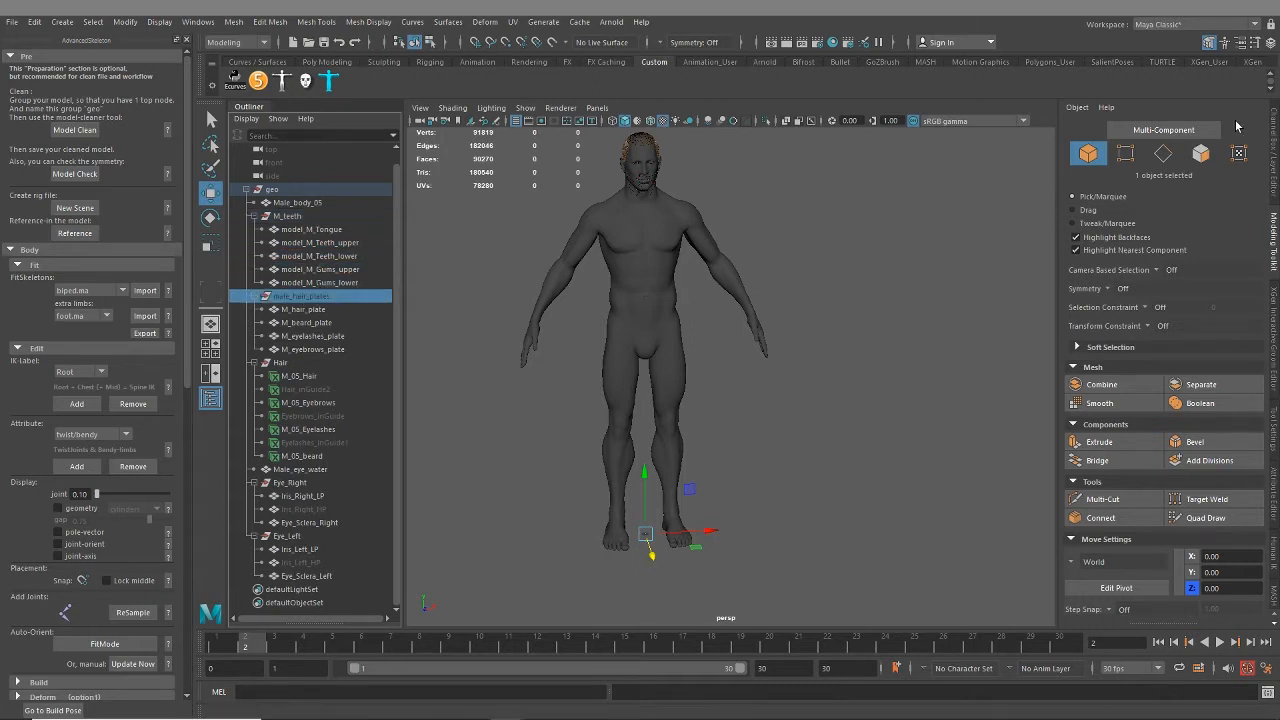
# Step: Check the transform values of the teeth, gums and hair plate objects in the Channel Box
pyautogui.click(1272, 120)
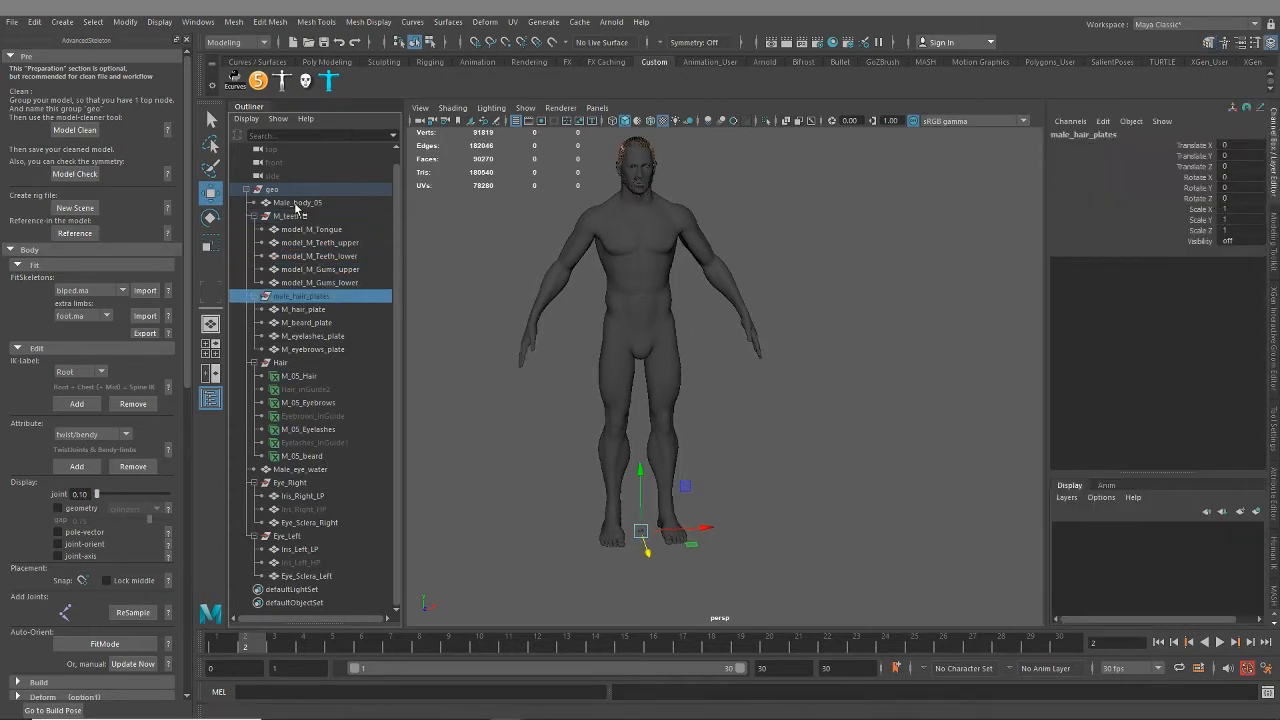
pyautogui.click(296, 216)
pyautogui.click(297, 229)
pyautogui.click(300, 243)
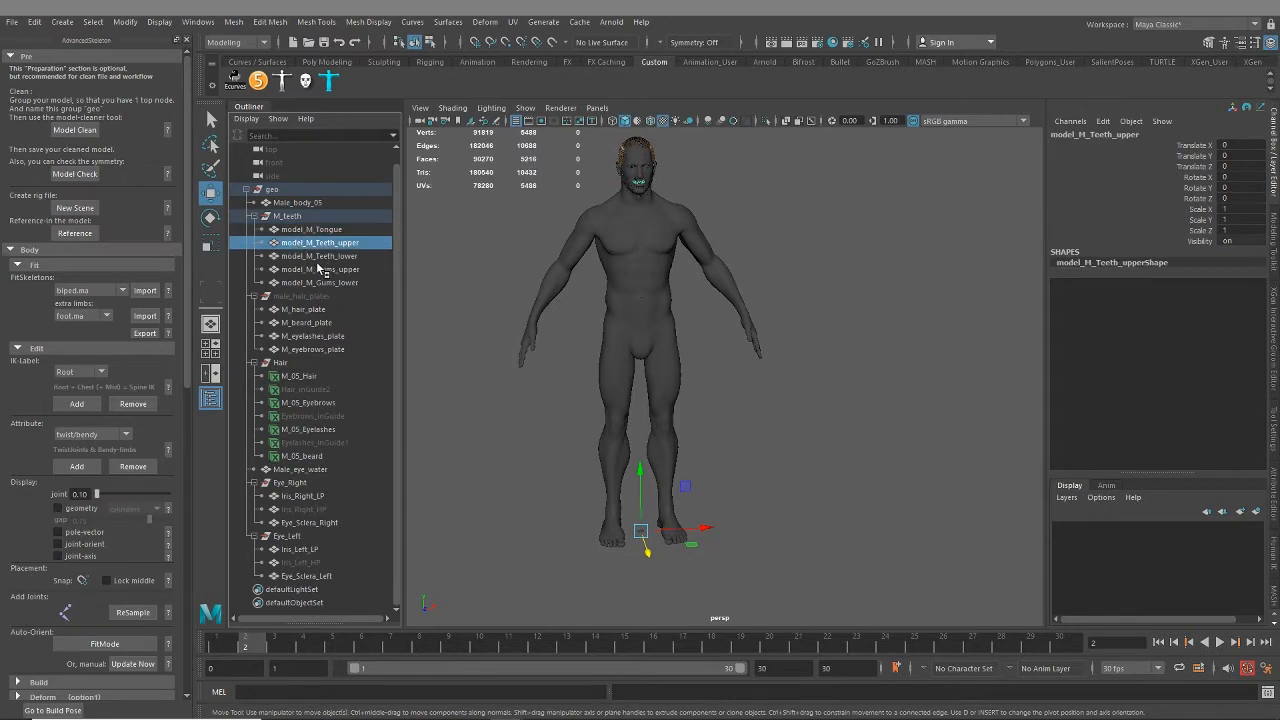
pyautogui.click(316, 257)
pyautogui.click(316, 270)
pyautogui.click(318, 283)
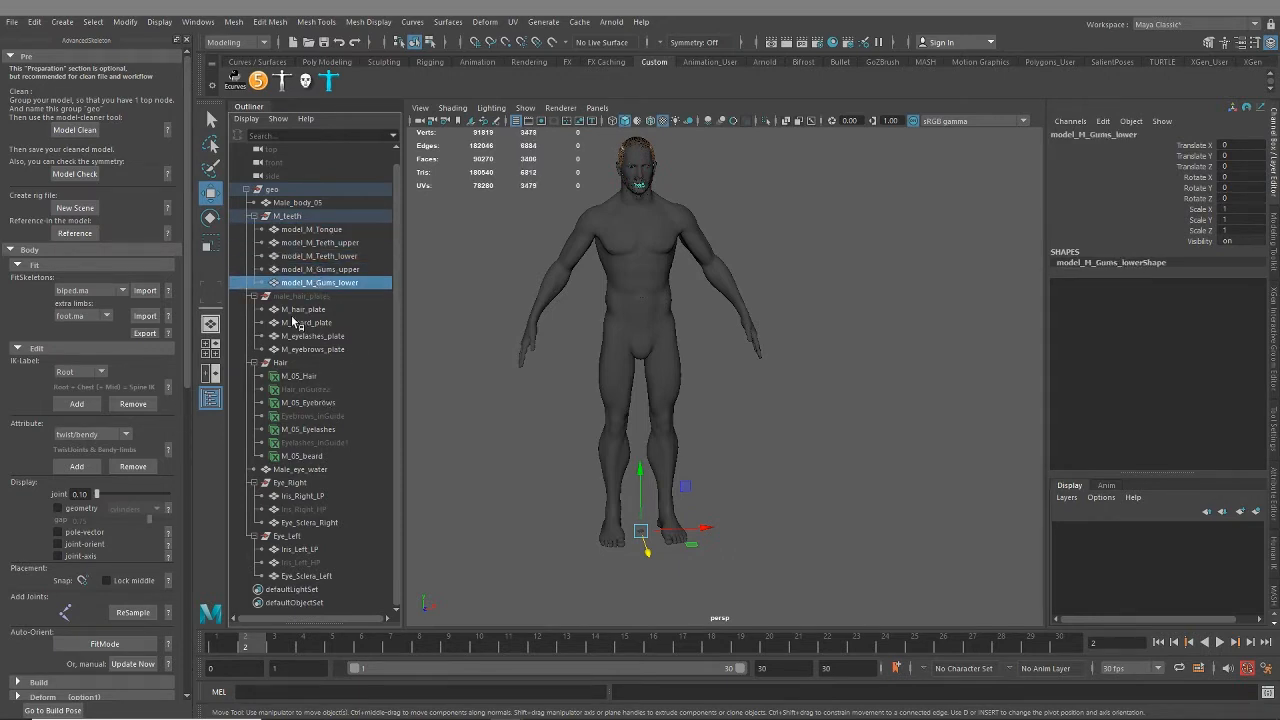
pyautogui.click(299, 297)
pyautogui.click(299, 310)
pyautogui.click(303, 322)
pyautogui.click(308, 336)
pyautogui.click(313, 349)
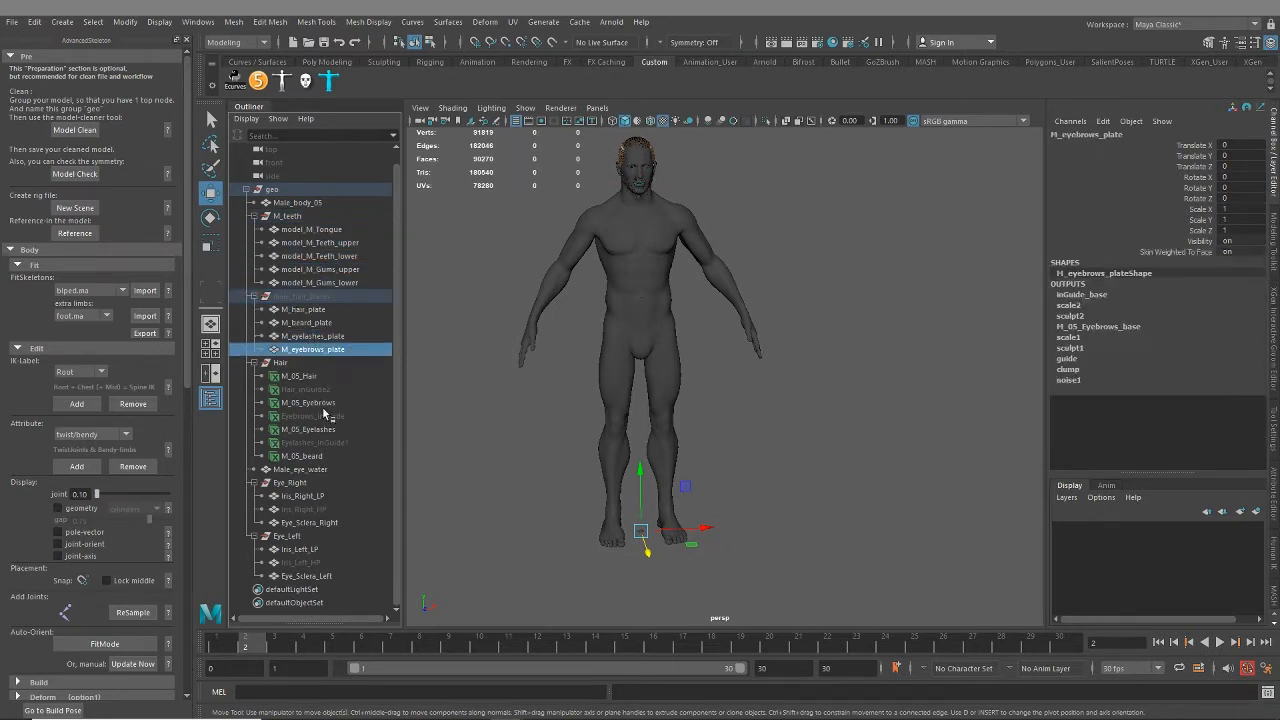
# Step: Check the transform values of Male_eye_water and the iris and sclera meshes of both eyes
pyautogui.click(299, 469)
pyautogui.click(302, 496)
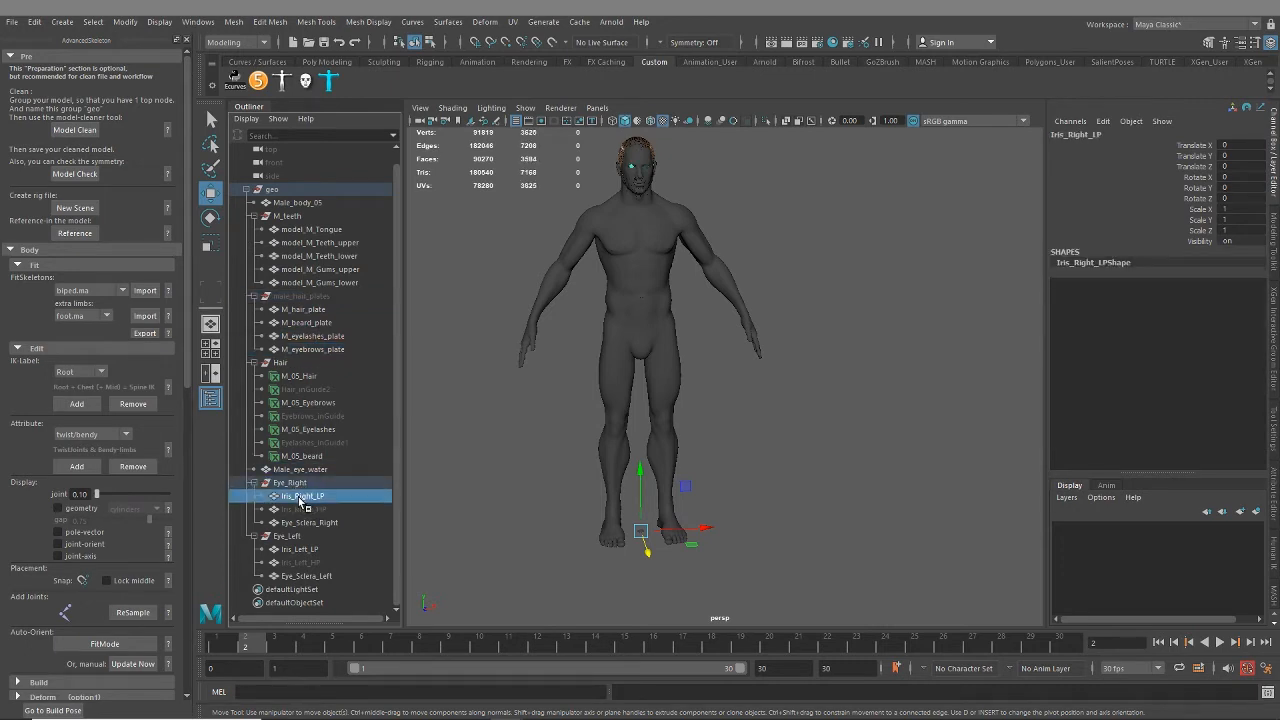
pyautogui.click(302, 509)
pyautogui.click(305, 522)
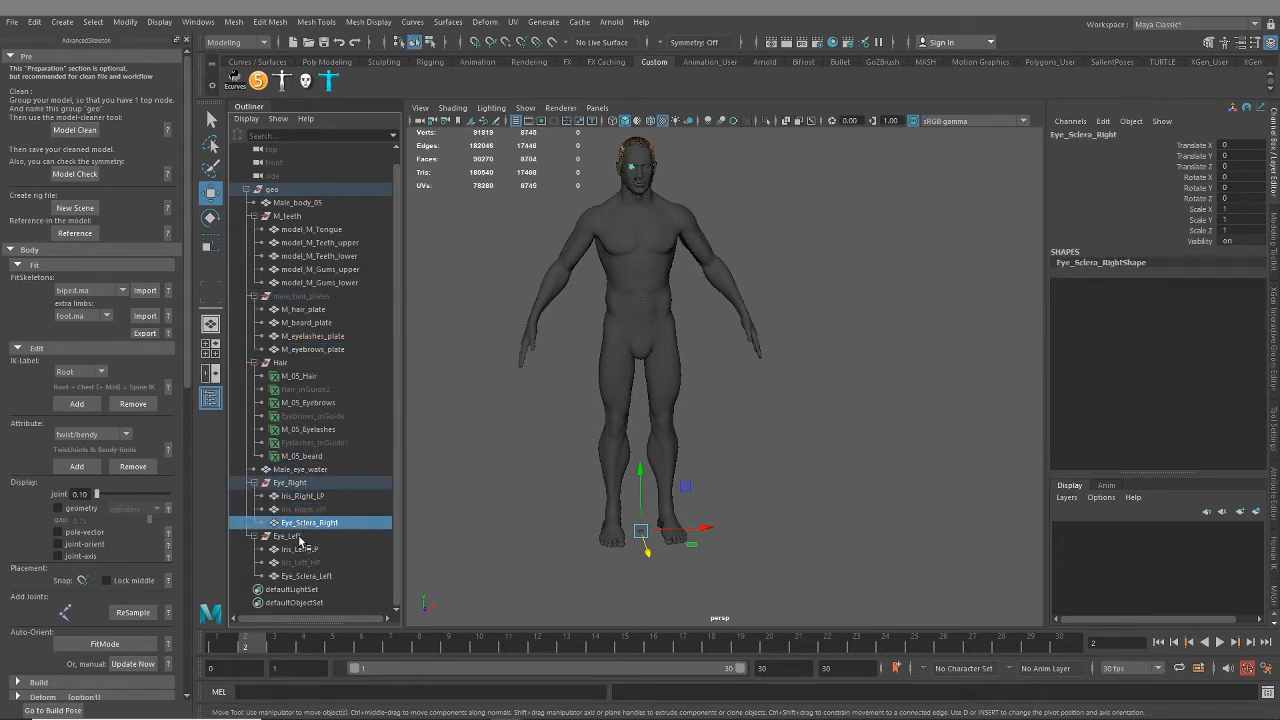
pyautogui.click(290, 536)
pyautogui.click(302, 549)
pyautogui.click(303, 563)
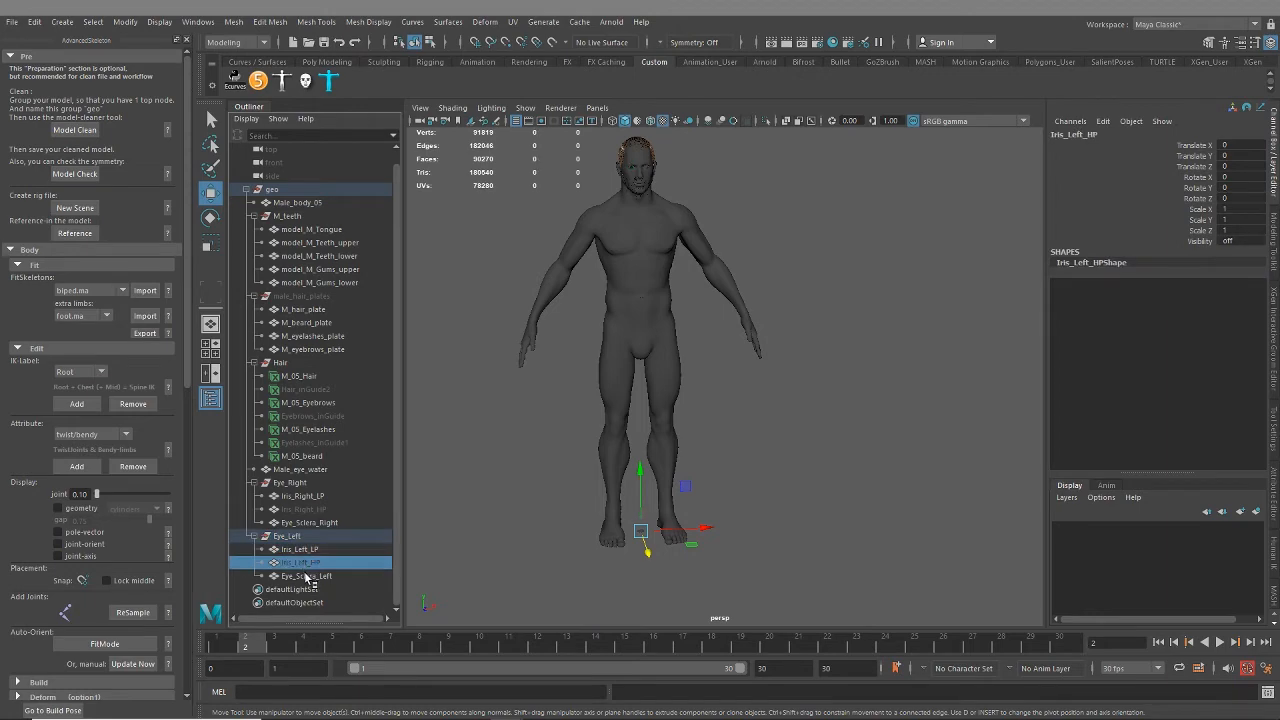
pyautogui.click(307, 576)
# Step: Examine the eyes on the face up close and compare the Eye_Right and Eye_Left groups, including the left iris and sclera meshes
pyautogui.scroll(5, 665, 200)
pyautogui.keyDown('alt'); pyautogui.moveTo(671, 263); pyautogui.dragTo(769, 539, button='middle'); pyautogui.keyUp('alt')
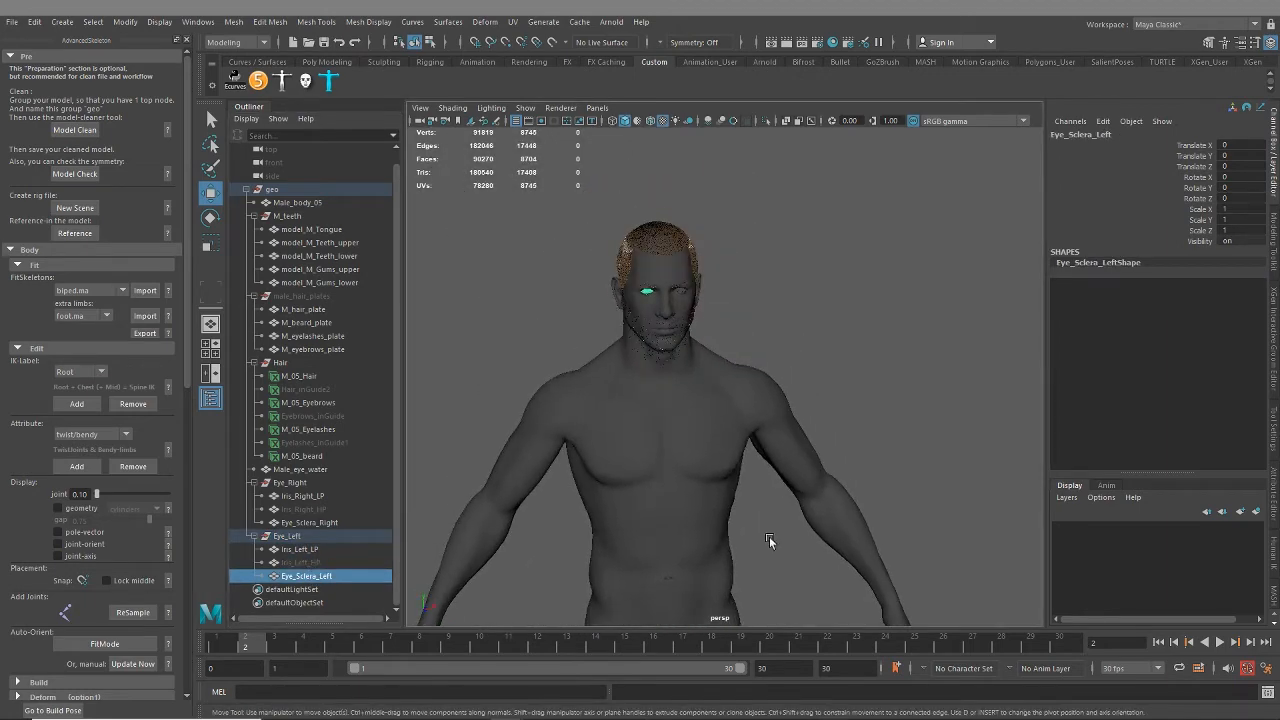
pyautogui.keyDown('alt'); pyautogui.moveTo(769, 539); pyautogui.dragTo(702, 381); pyautogui.keyUp('alt')
pyautogui.keyDown('alt'); pyautogui.moveTo(645, 249); pyautogui.dragTo(756, 462, button='middle'); pyautogui.keyUp('alt')
pyautogui.scroll(8, 665, 320)
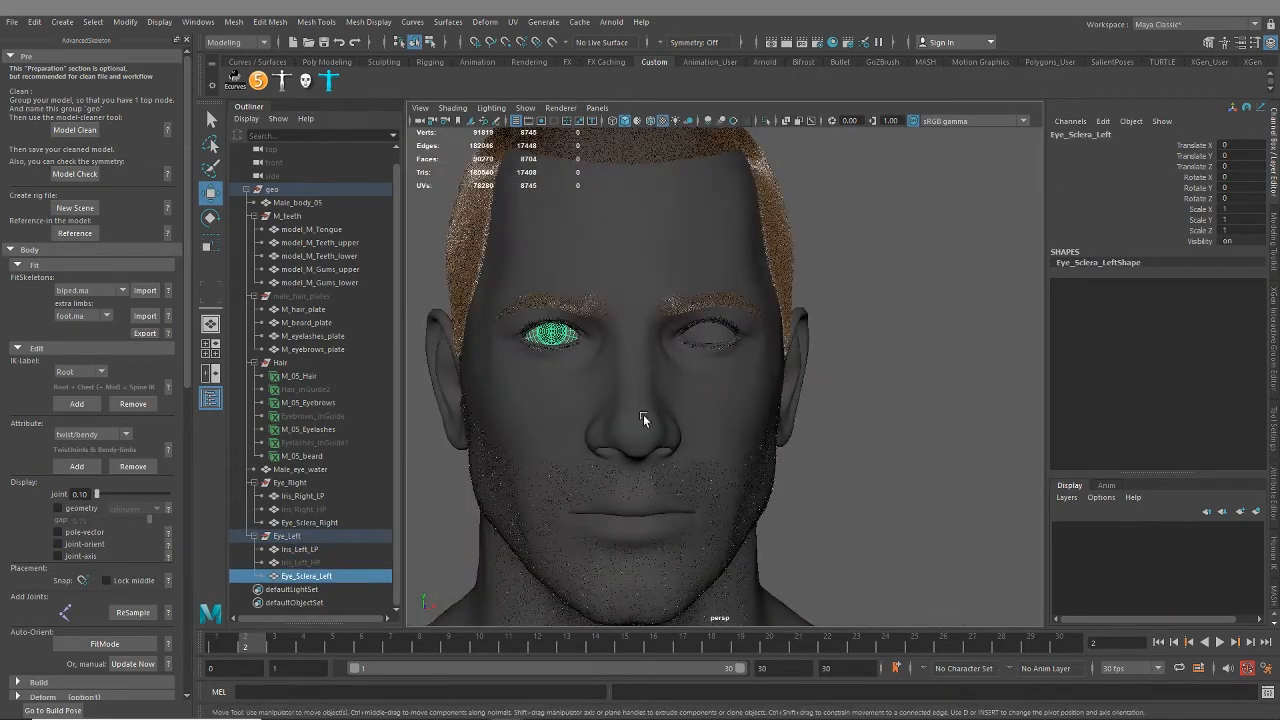
pyautogui.click(290, 483)
pyautogui.click(288, 537)
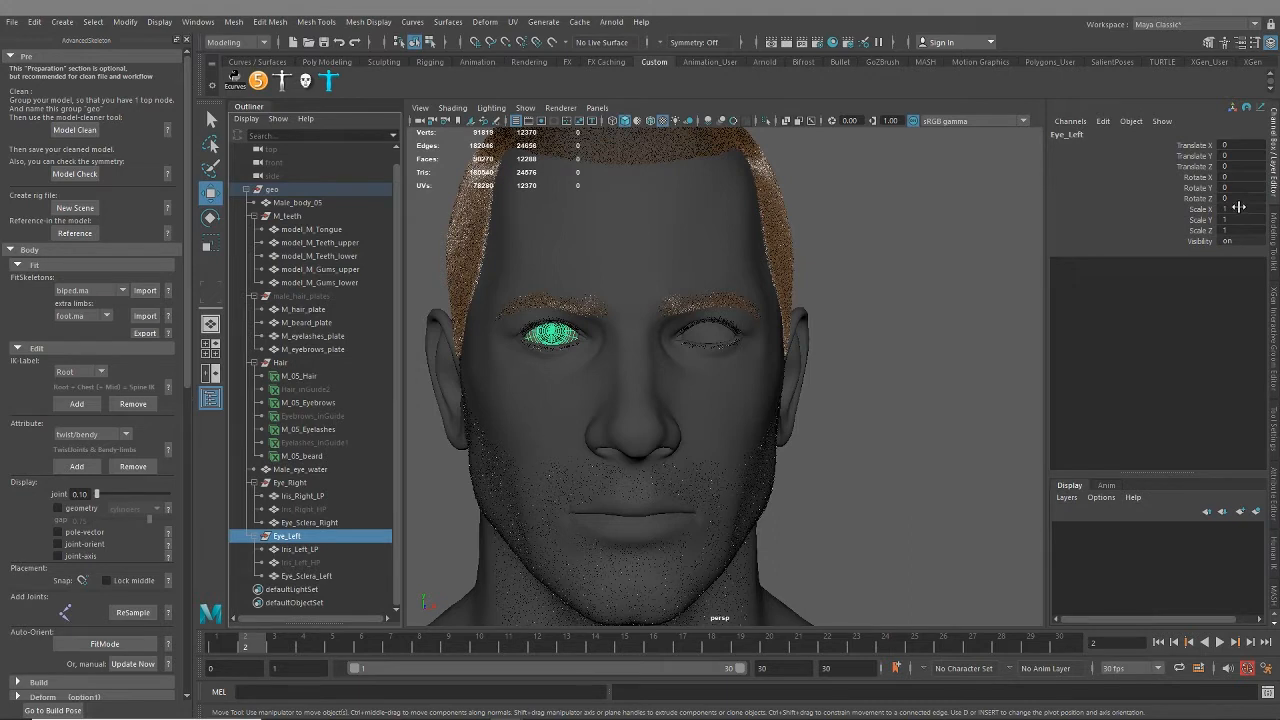
pyautogui.click(289, 548)
pyautogui.click(296, 563)
pyautogui.click(299, 577)
pyautogui.click(302, 561)
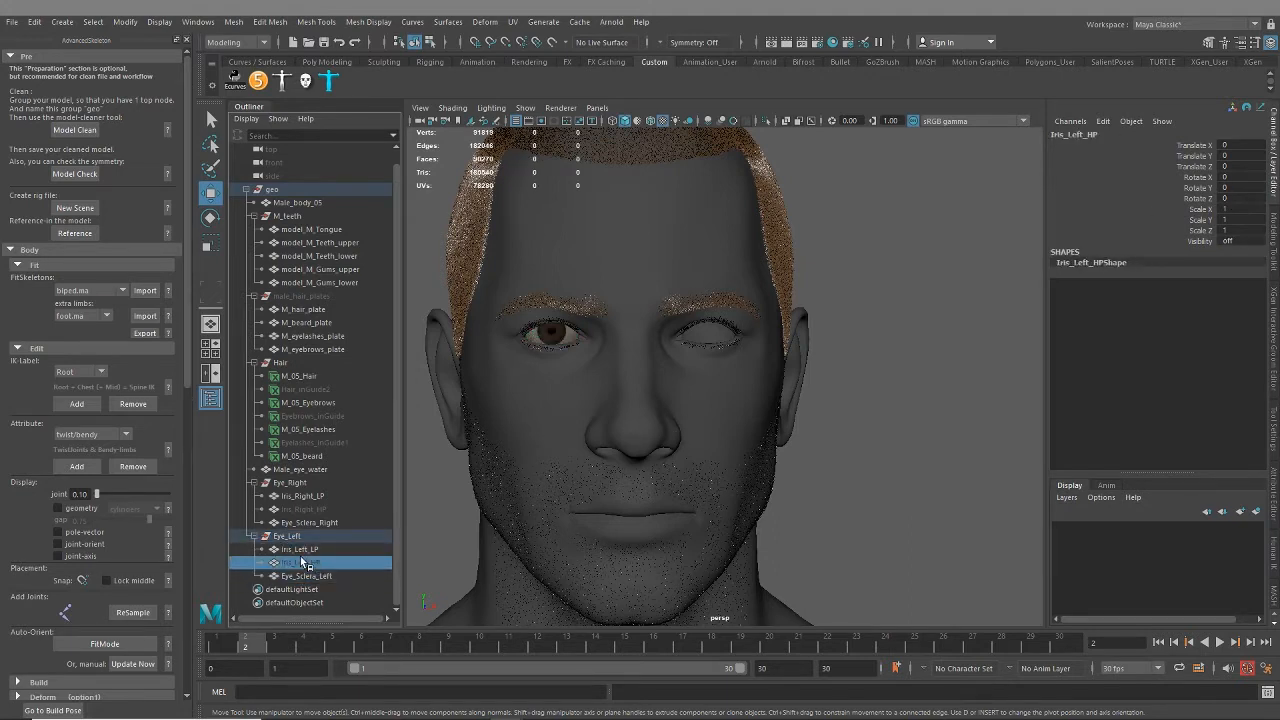
# Step: Mirror the Eye_Left group to the other side of the face by setting its Scale X to -1
pyautogui.click(289, 537)
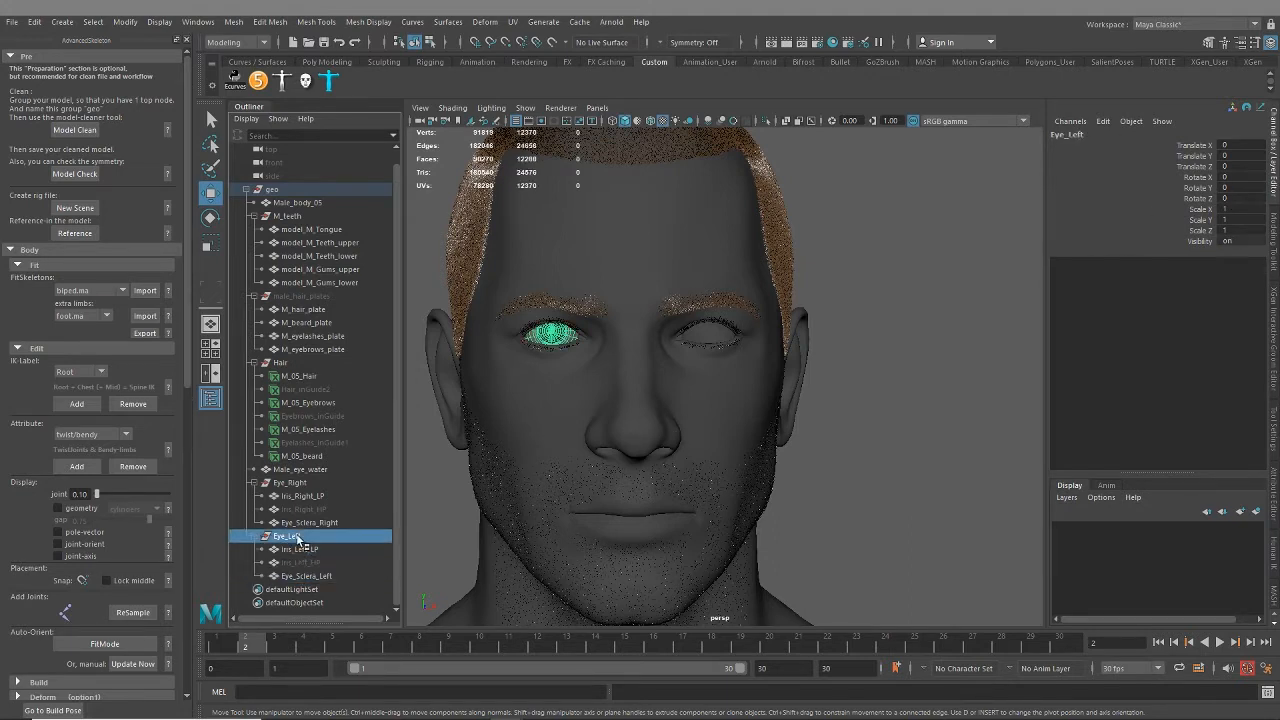
pyautogui.doubleClick(1243, 207)
pyautogui.write('-1')
pyautogui.press('Return')
pyautogui.click(925, 451)
pyautogui.scroll(-3, 800, 484)
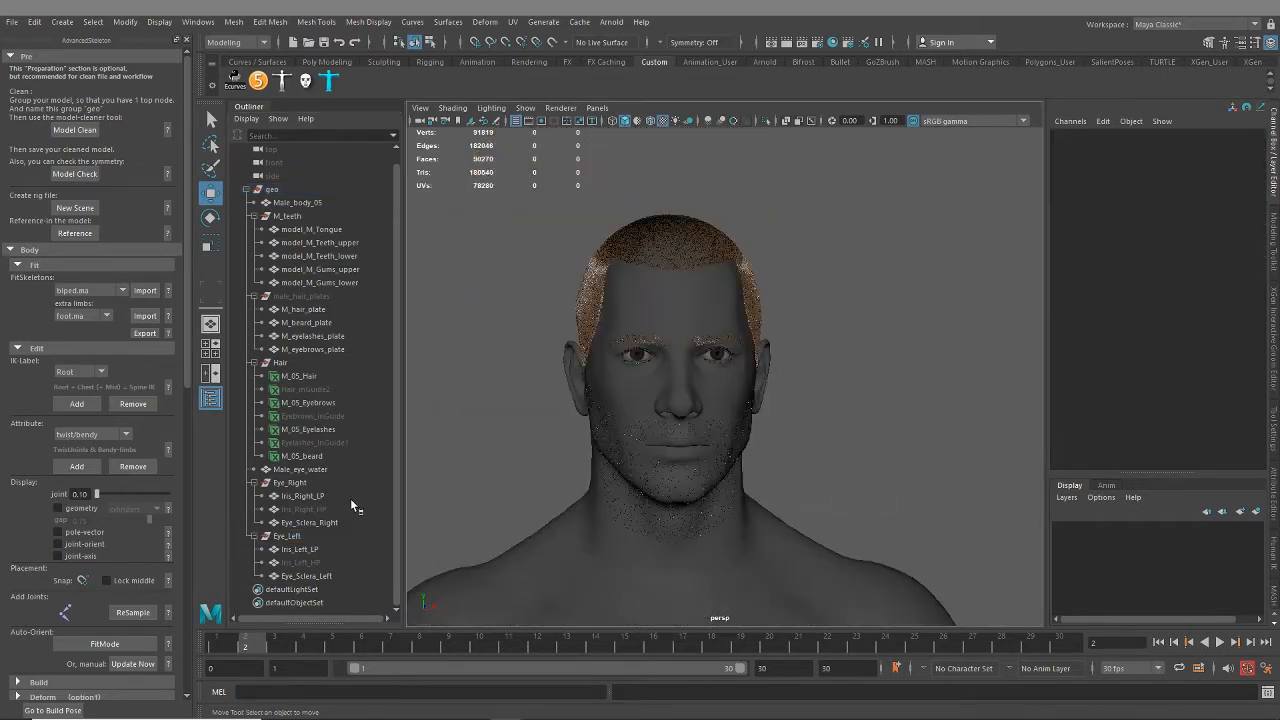
# Step: Freeze and reset the transformations of the Eye_Left group, and clear the selection
pyautogui.click(288, 537)
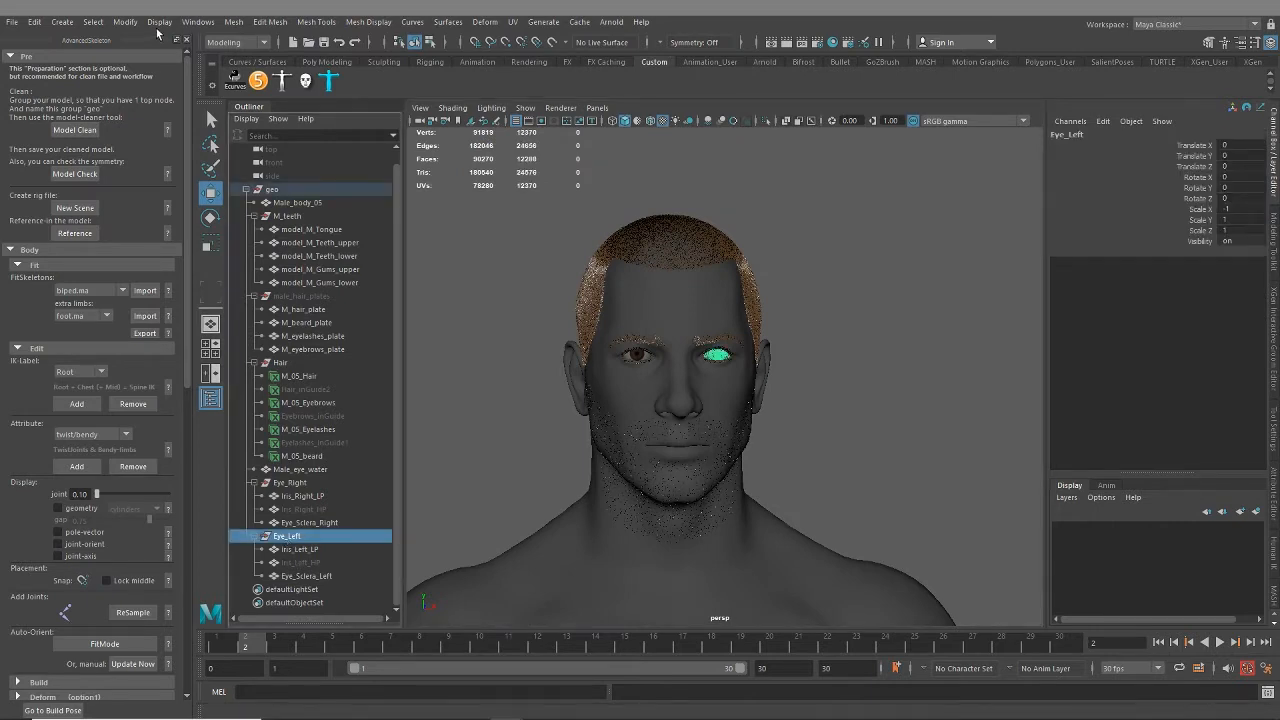
pyautogui.click(159, 21)
pyautogui.click(172, 82)
pyautogui.click(125, 22)
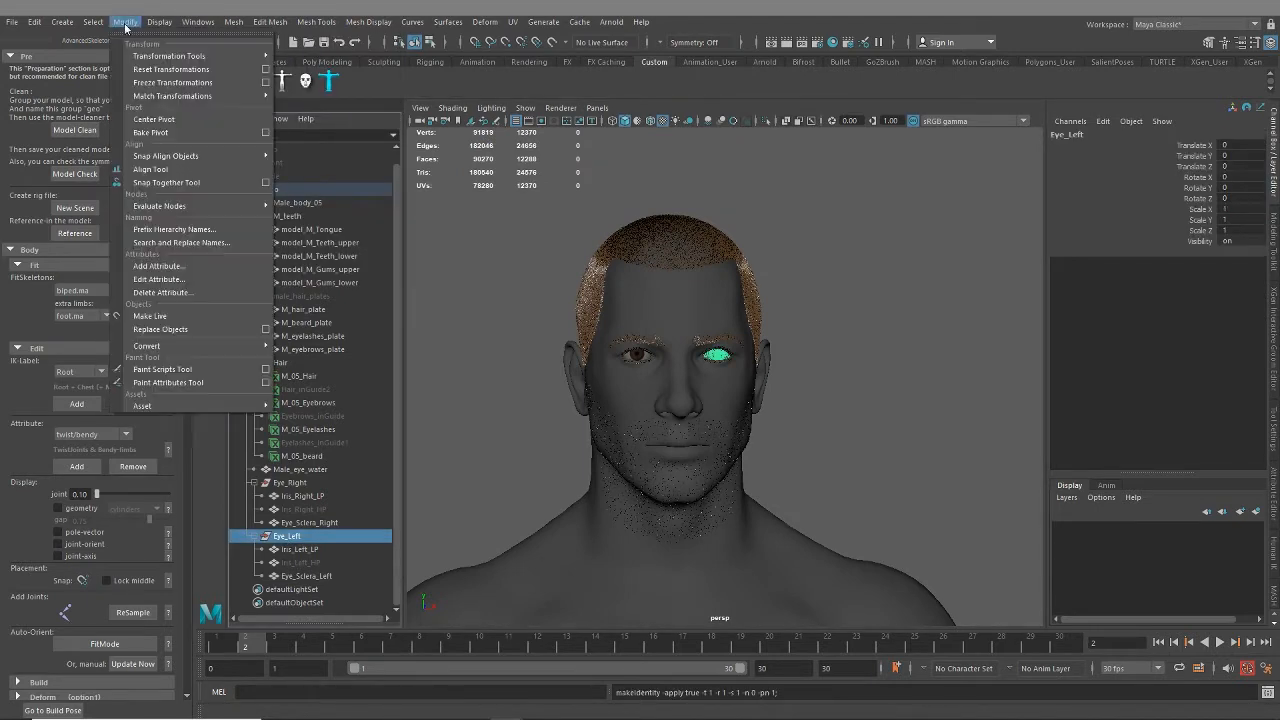
pyautogui.click(144, 69)
pyautogui.click(836, 427)
pyautogui.scroll(-5, 836, 427)
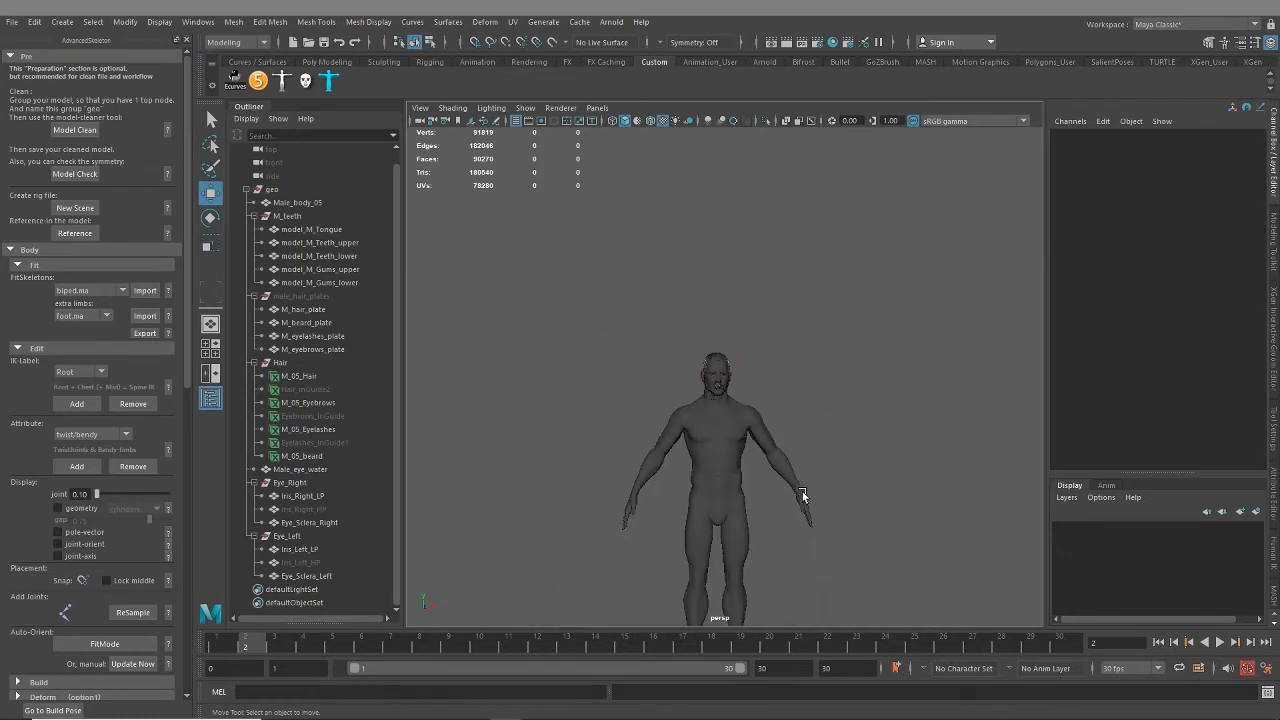
pyautogui.scroll(3, 802, 495)
# Step: Check the transform values of Eye_Left and its iris and sclera meshes, and inspect the placement of both eyes on the face
pyautogui.click(302, 537)
pyautogui.click(300, 551)
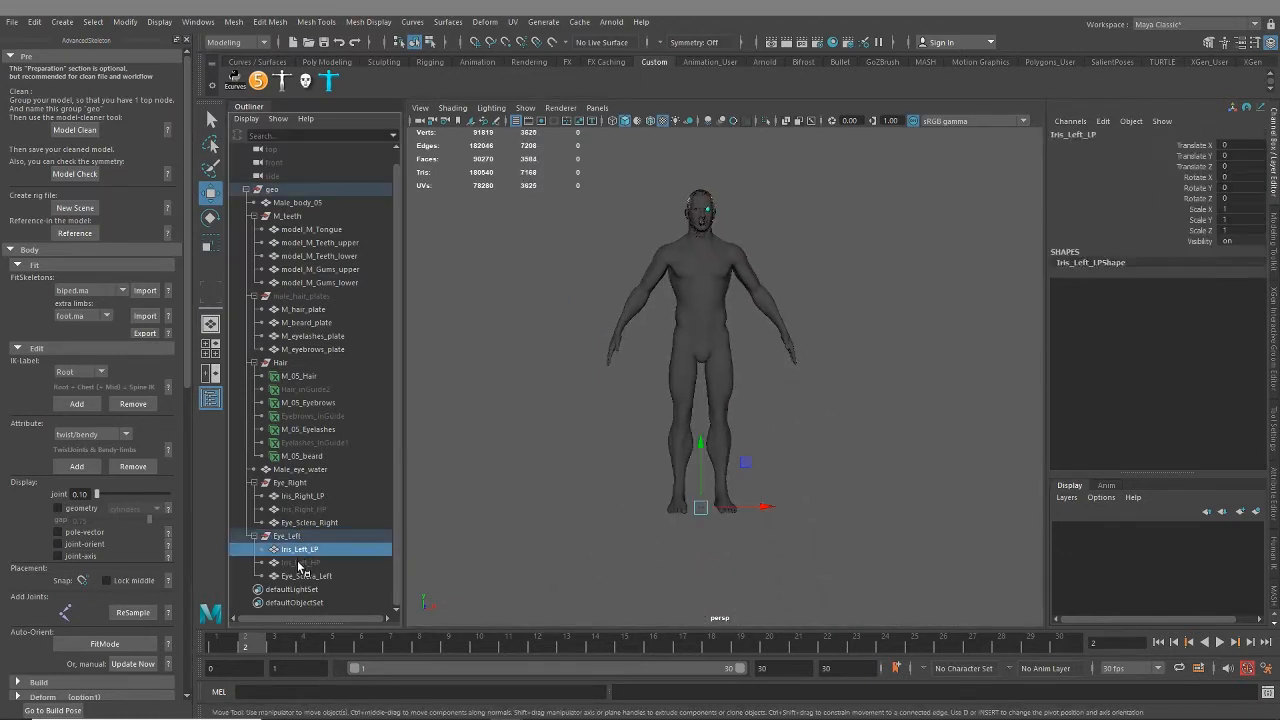
pyautogui.click(299, 563)
pyautogui.click(303, 577)
pyautogui.click(299, 551)
pyautogui.click(295, 564)
pyautogui.click(290, 538)
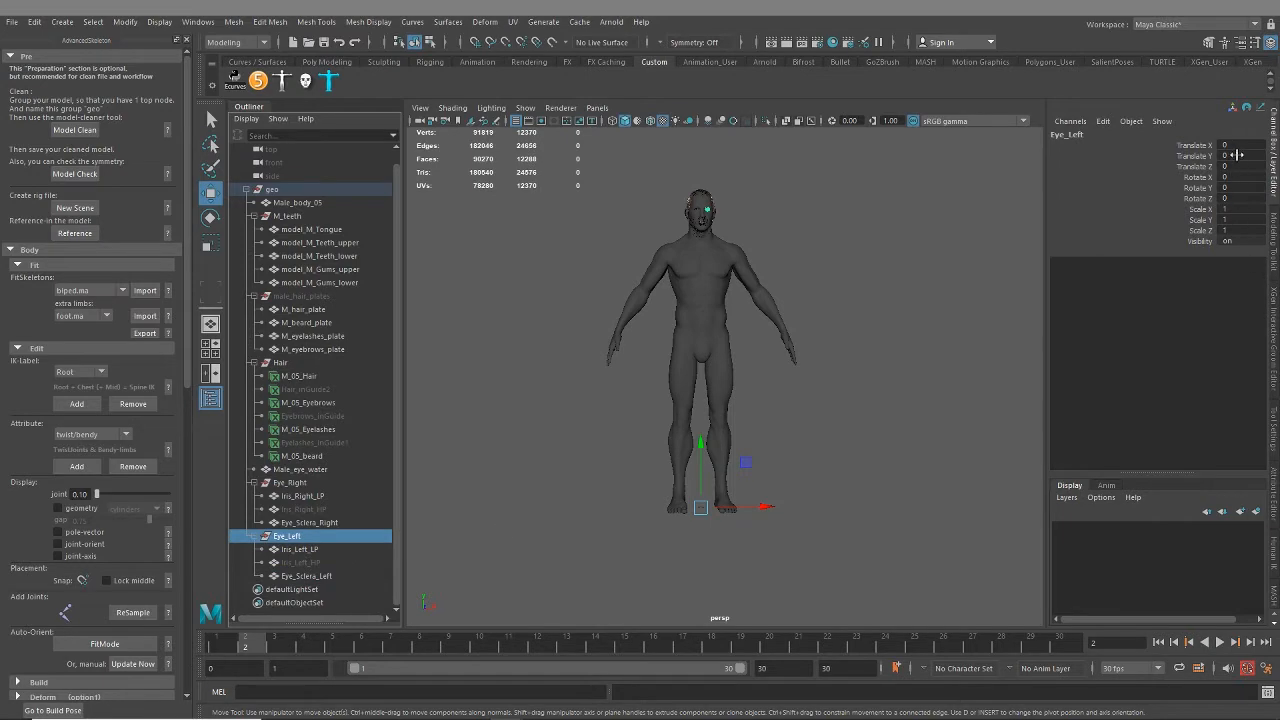
pyautogui.click(749, 332)
pyautogui.scroll(5, 730, 360)
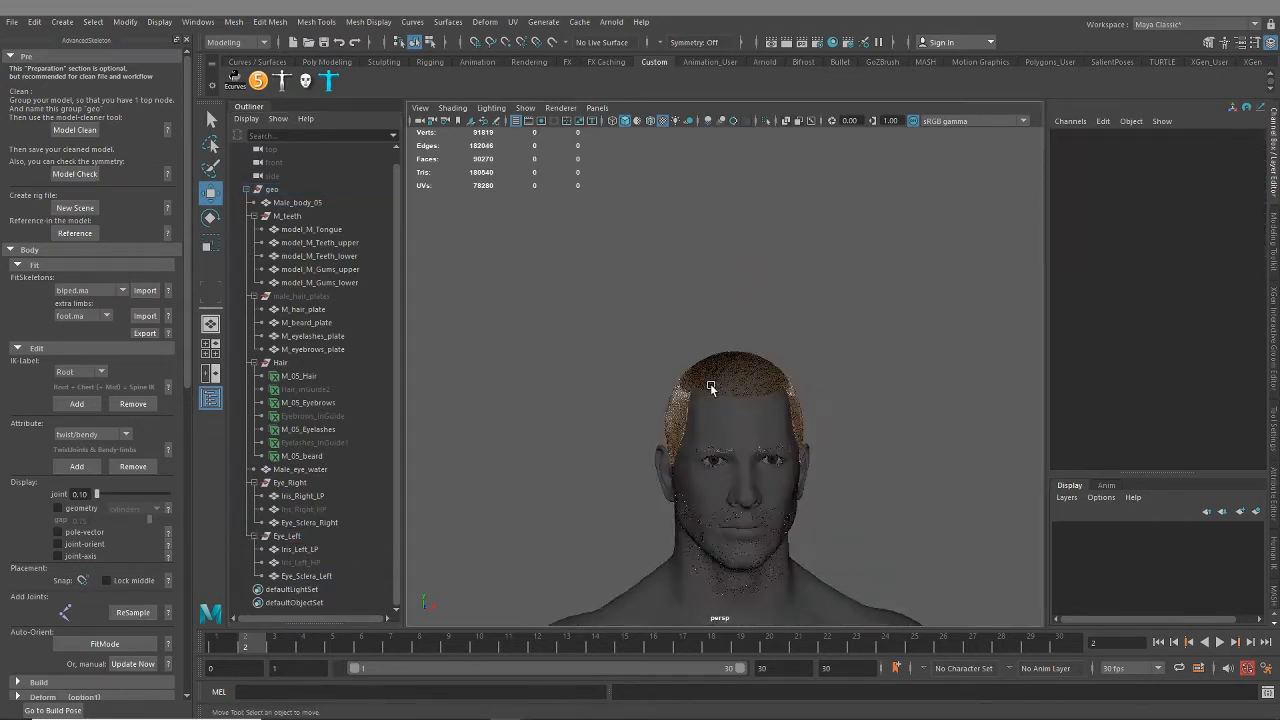
pyautogui.keyDown('alt'); pyautogui.moveTo(710, 383); pyautogui.dragTo(660, 344, button='right'); pyautogui.keyUp('alt')
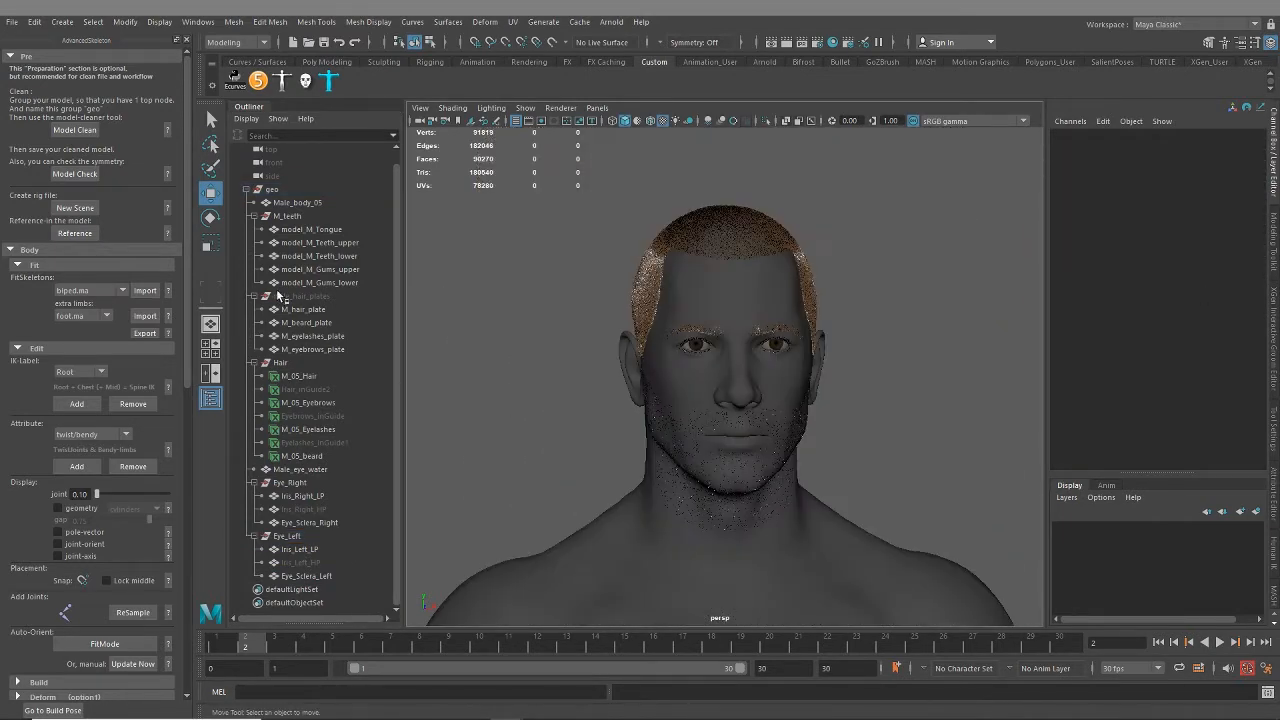
# Step: Hide the Hair group so only the bald body model is displayed
pyautogui.click(285, 363)
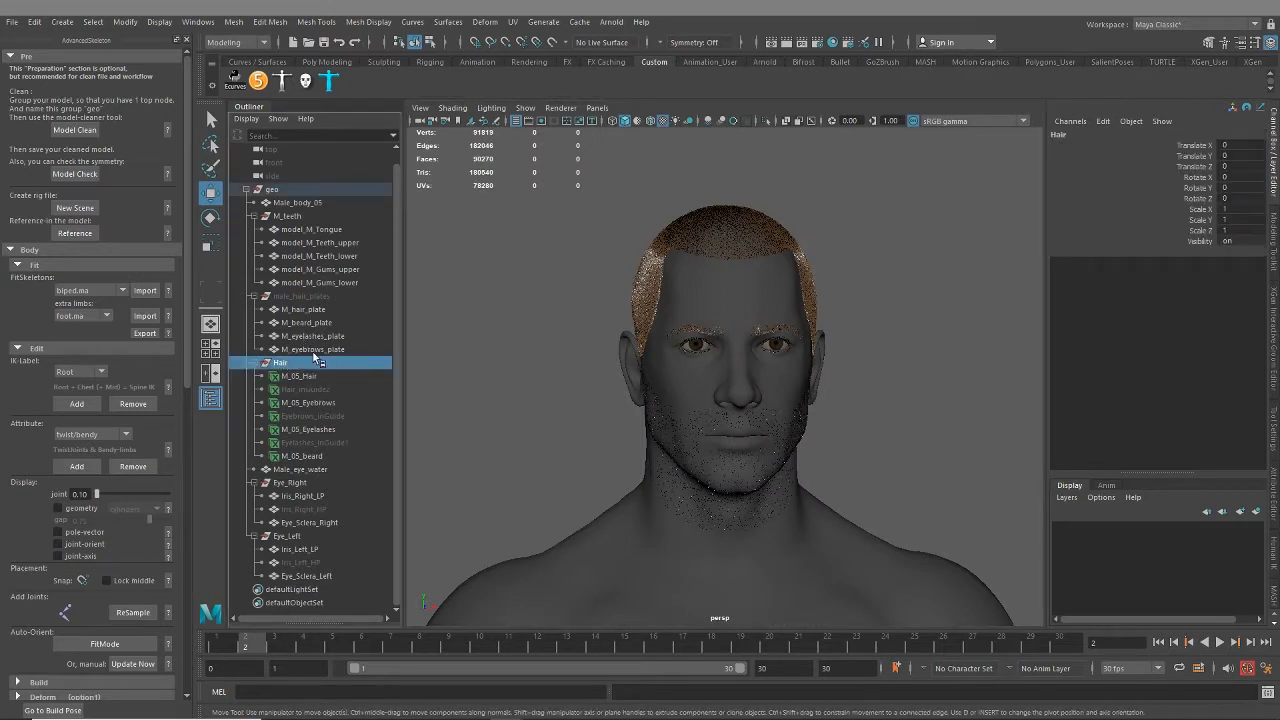
pyautogui.press('h')
pyautogui.keyDown('alt'); pyautogui.moveTo(657, 501); pyautogui.dragTo(652, 420, button='right'); pyautogui.keyUp('alt')
pyautogui.keyDown('alt'); pyautogui.moveTo(693, 457); pyautogui.dragTo(694, 374, button='middle'); pyautogui.keyUp('alt')
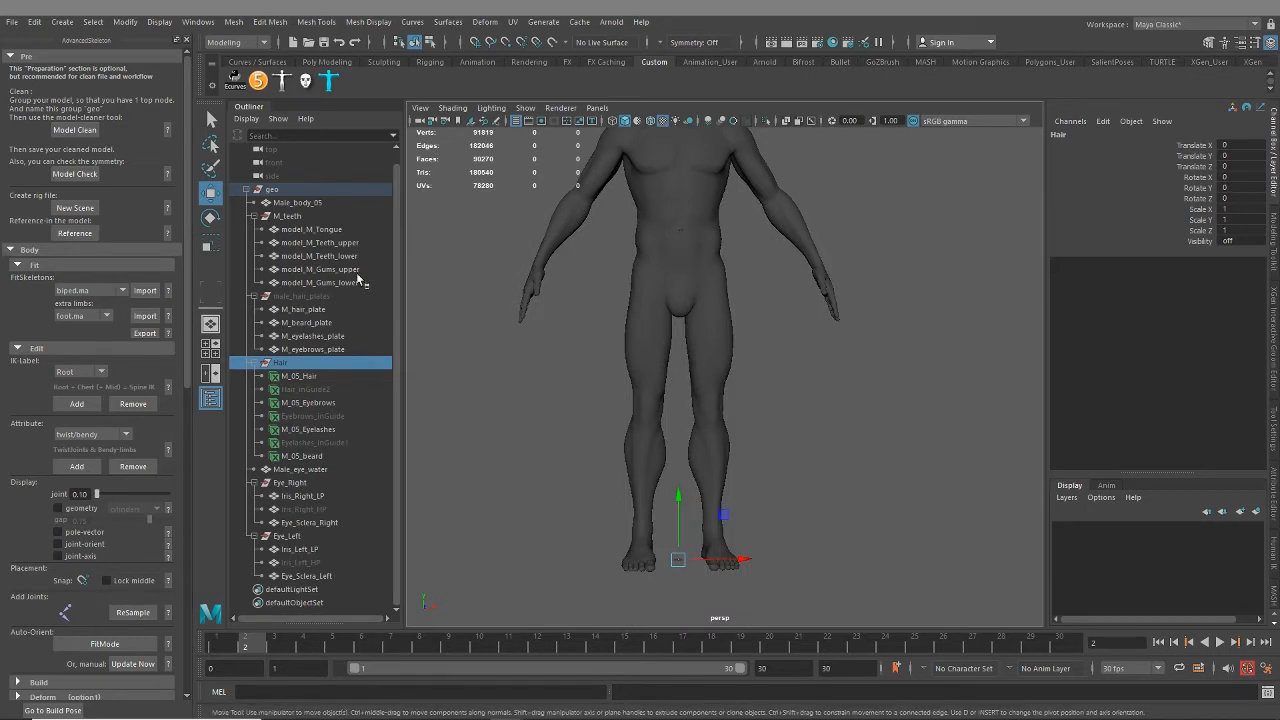
# Step: Collapse the geo group in the Outliner and delete all construction history in the scene
pyautogui.click(246, 190)
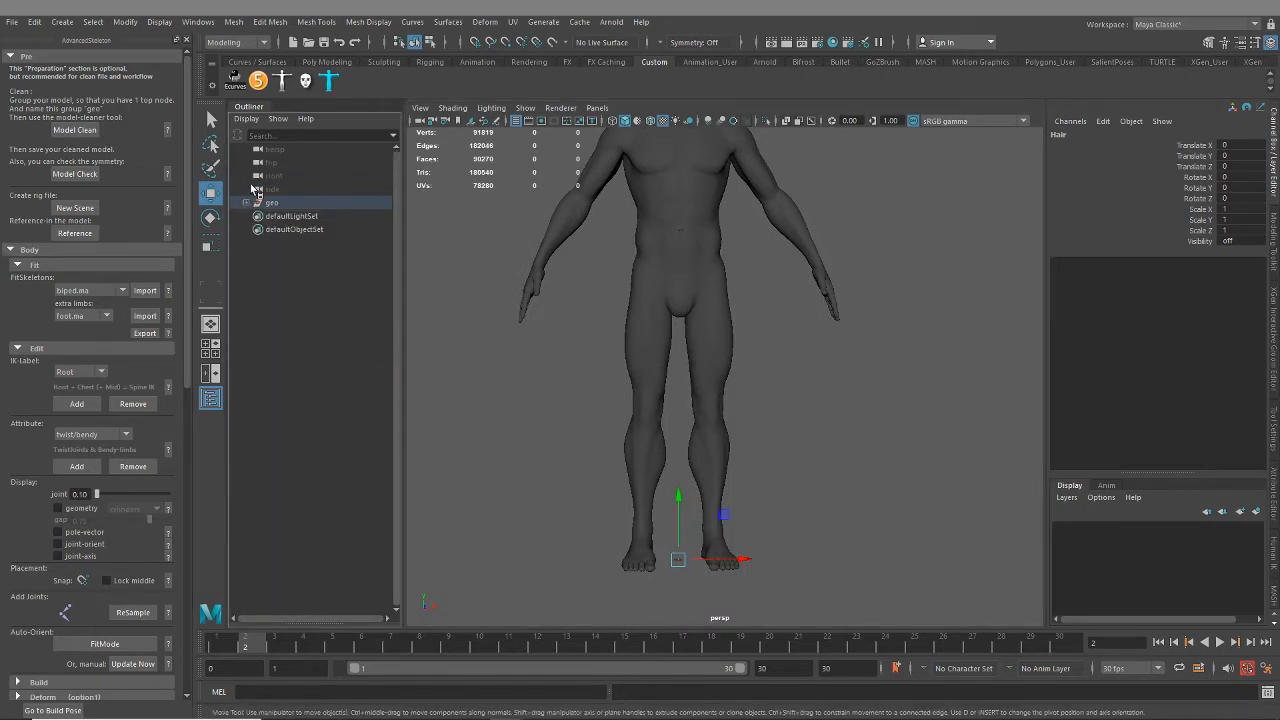
pyautogui.click(34, 22)
pyautogui.moveTo(128, 192)
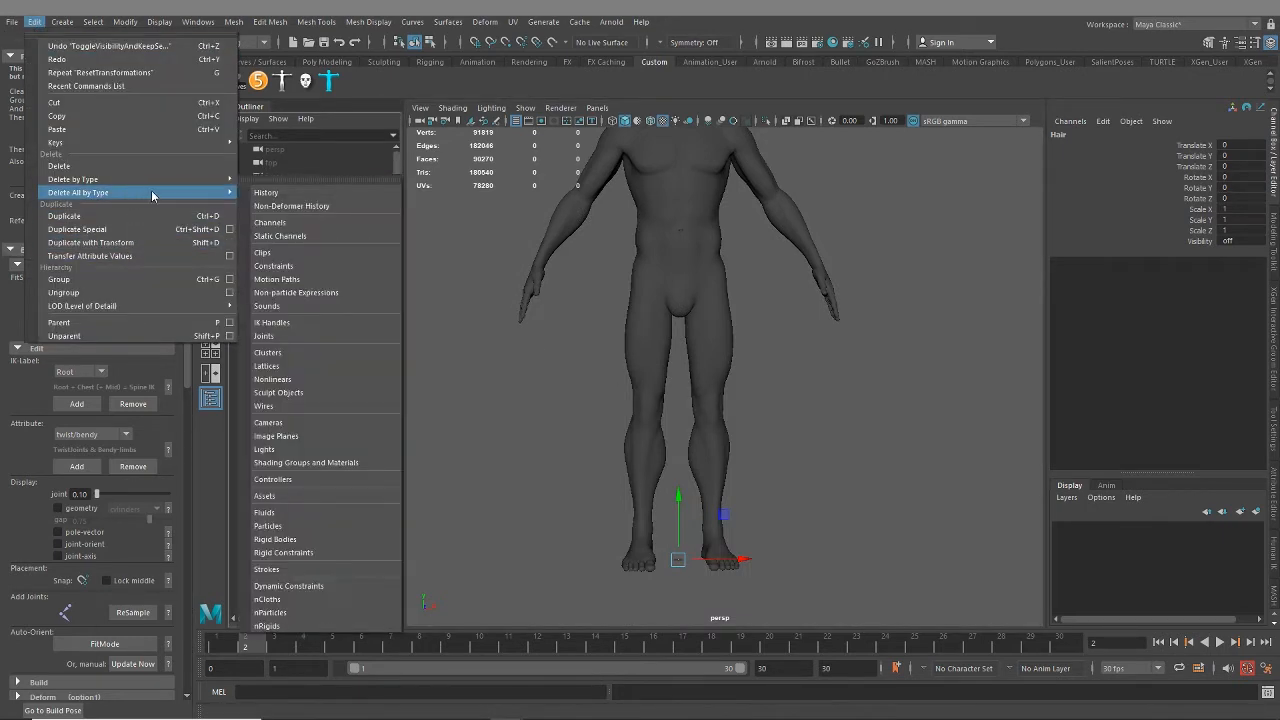
pyautogui.click(296, 193)
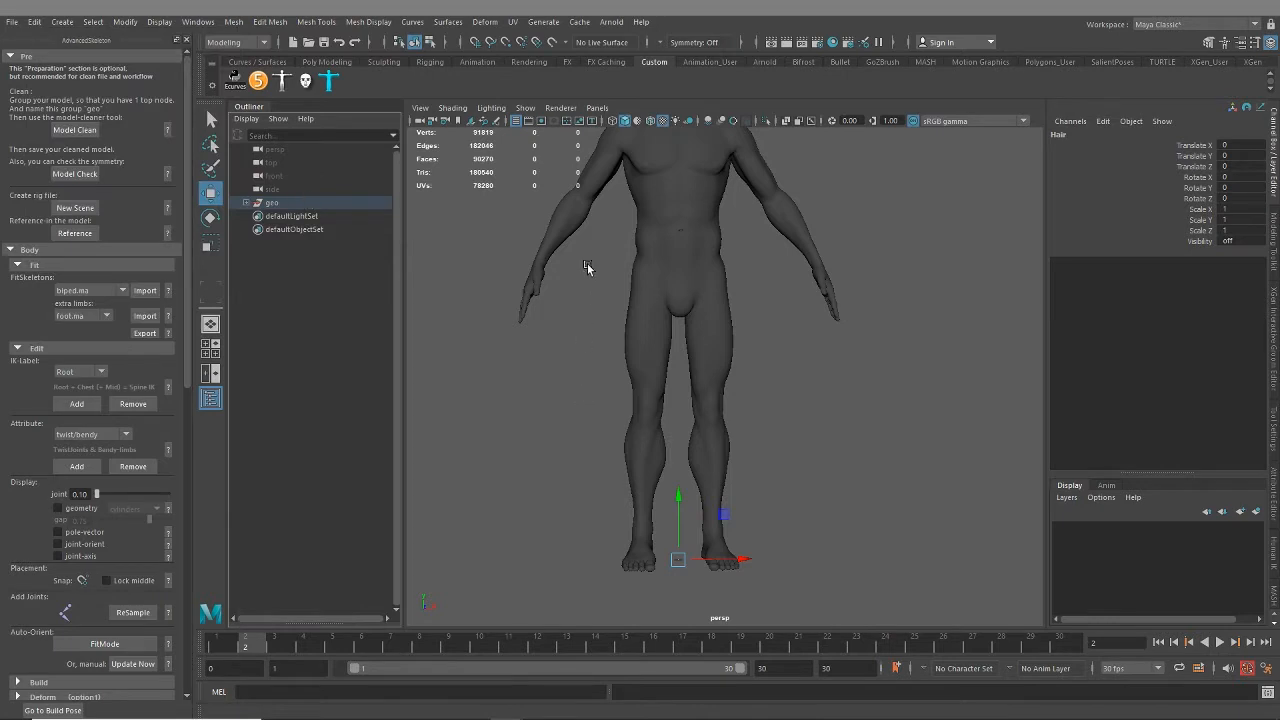
pyautogui.keyDown('alt'); pyautogui.moveTo(587, 267); pyautogui.dragTo(597, 393, button='middle'); pyautogui.keyUp('alt')
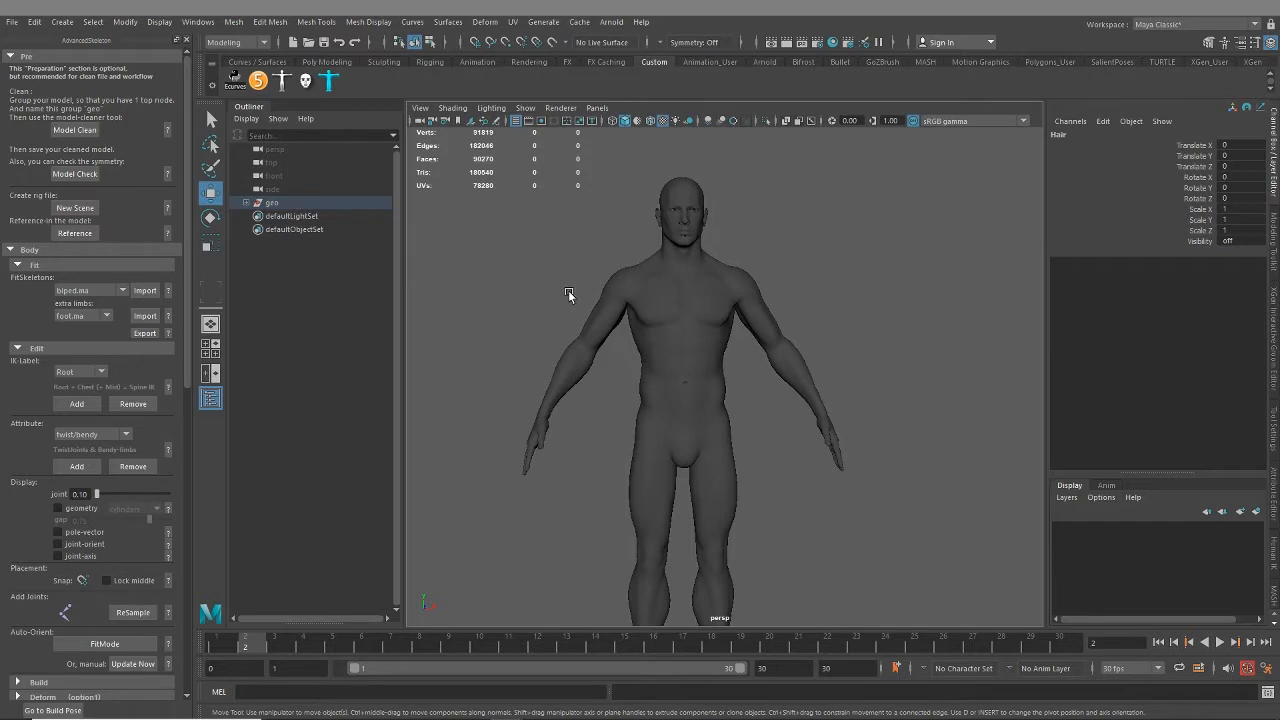
pyautogui.click(33, 22)
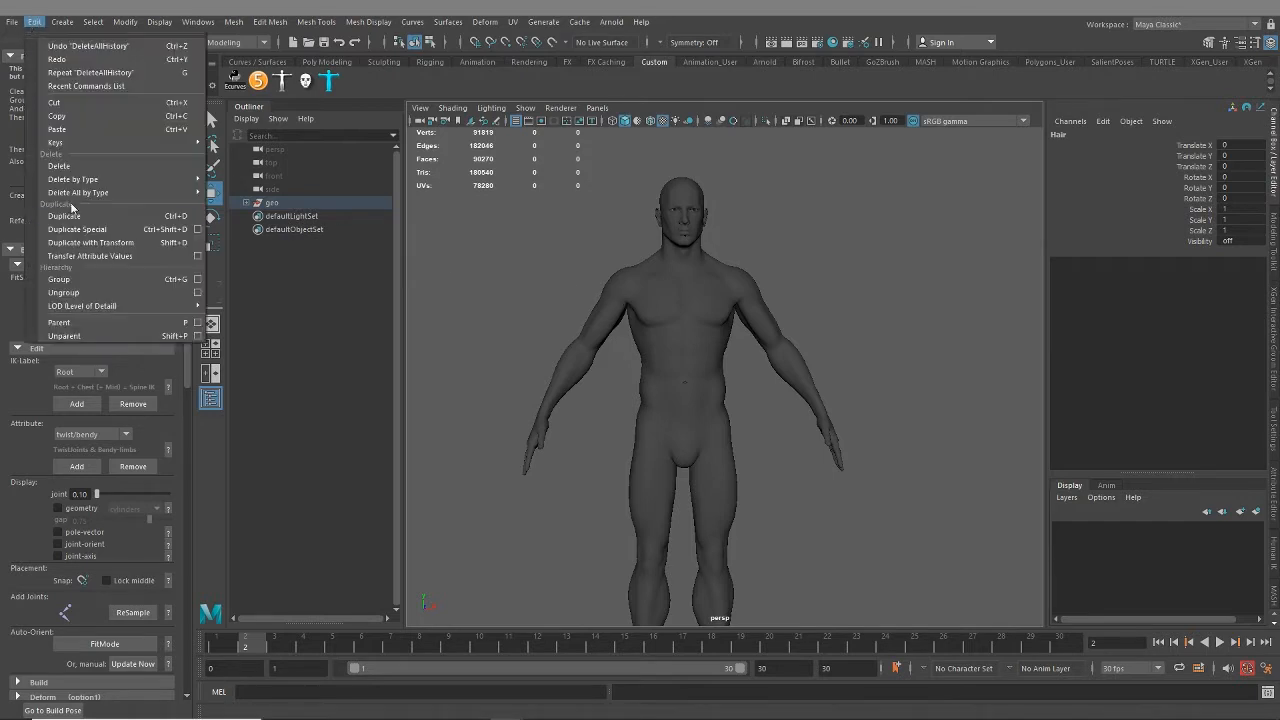
pyautogui.moveTo(120, 192)
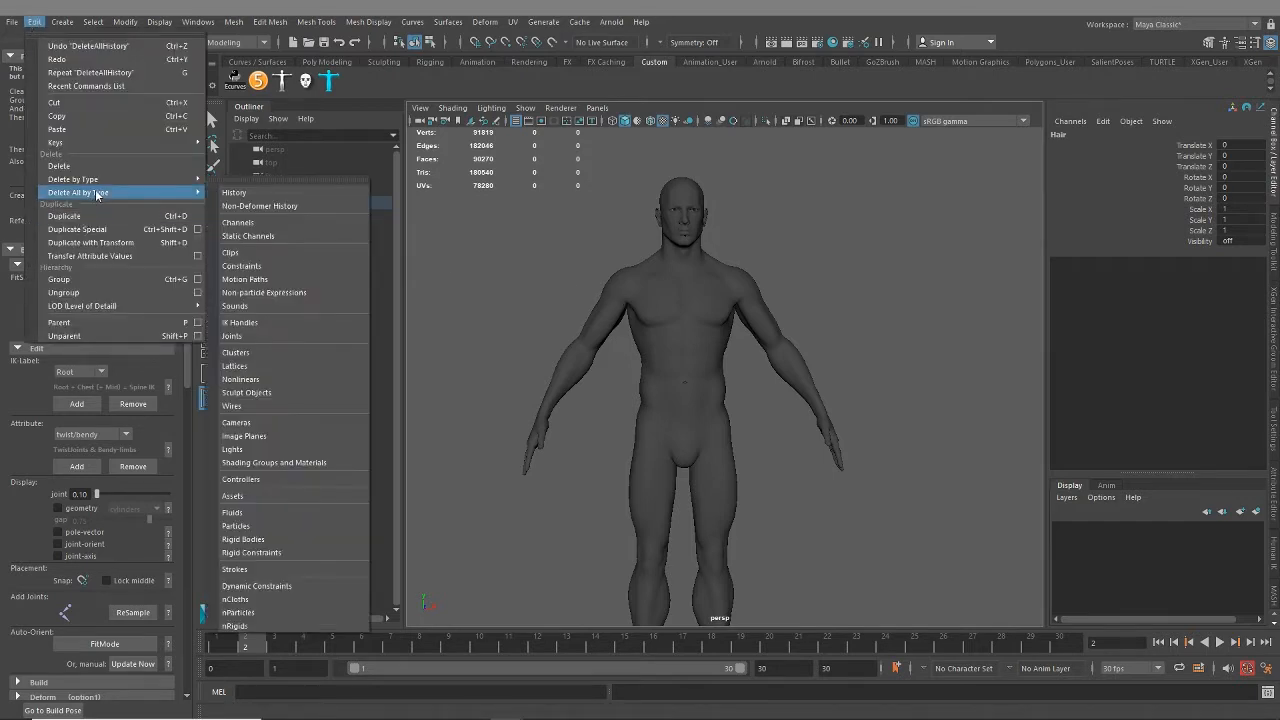
pyautogui.click(285, 208)
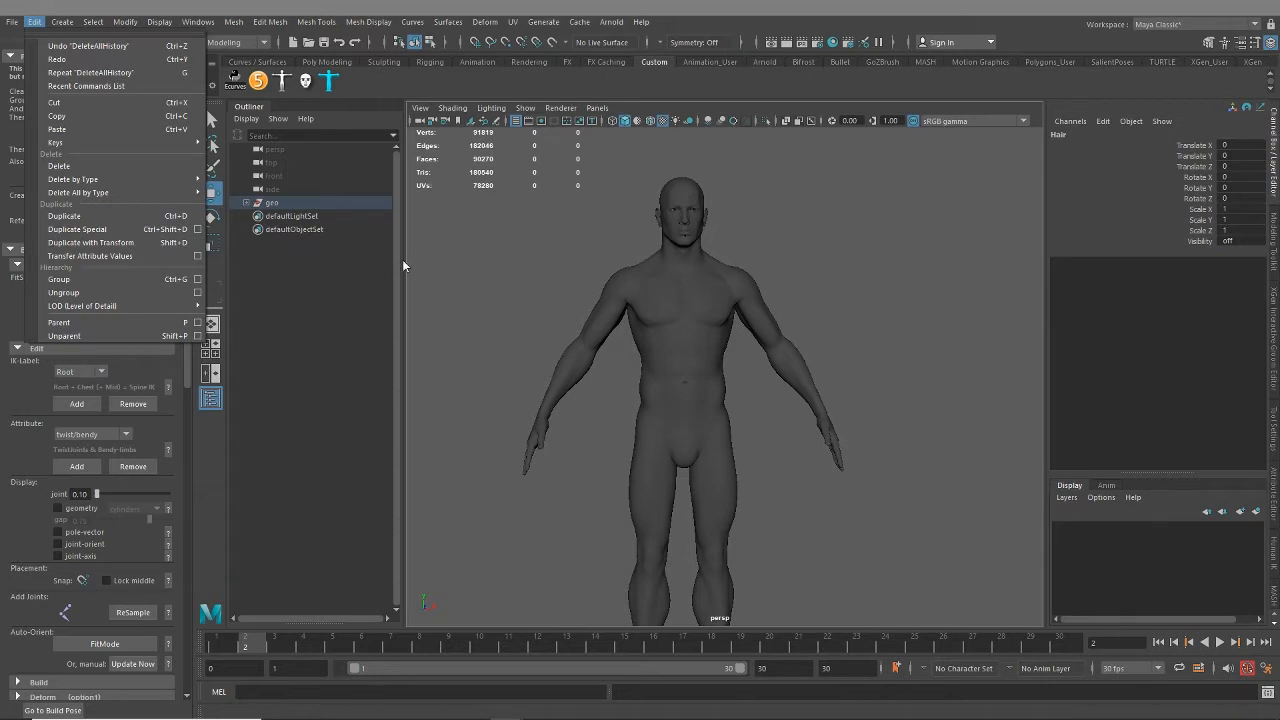
# Step: Optimize the scene size and confirm the cleanup of unused scene data
pyautogui.click(11, 22)
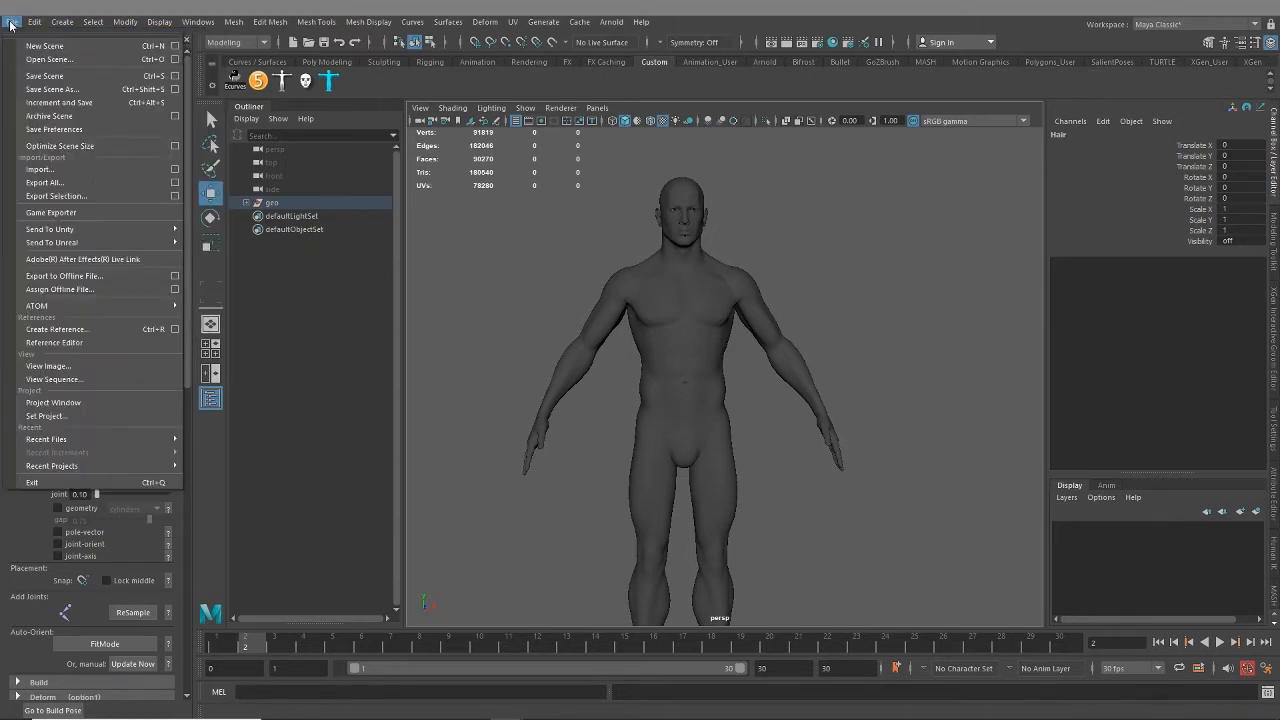
pyautogui.click(96, 145)
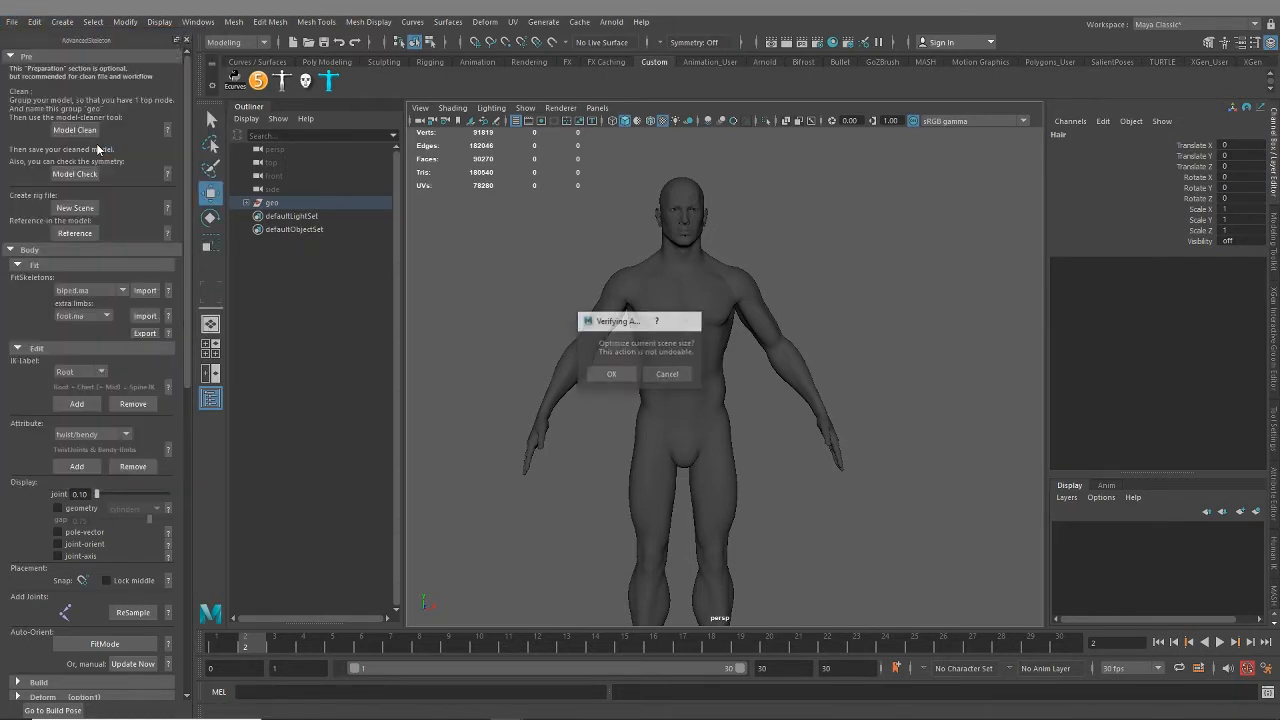
pyautogui.click(612, 374)
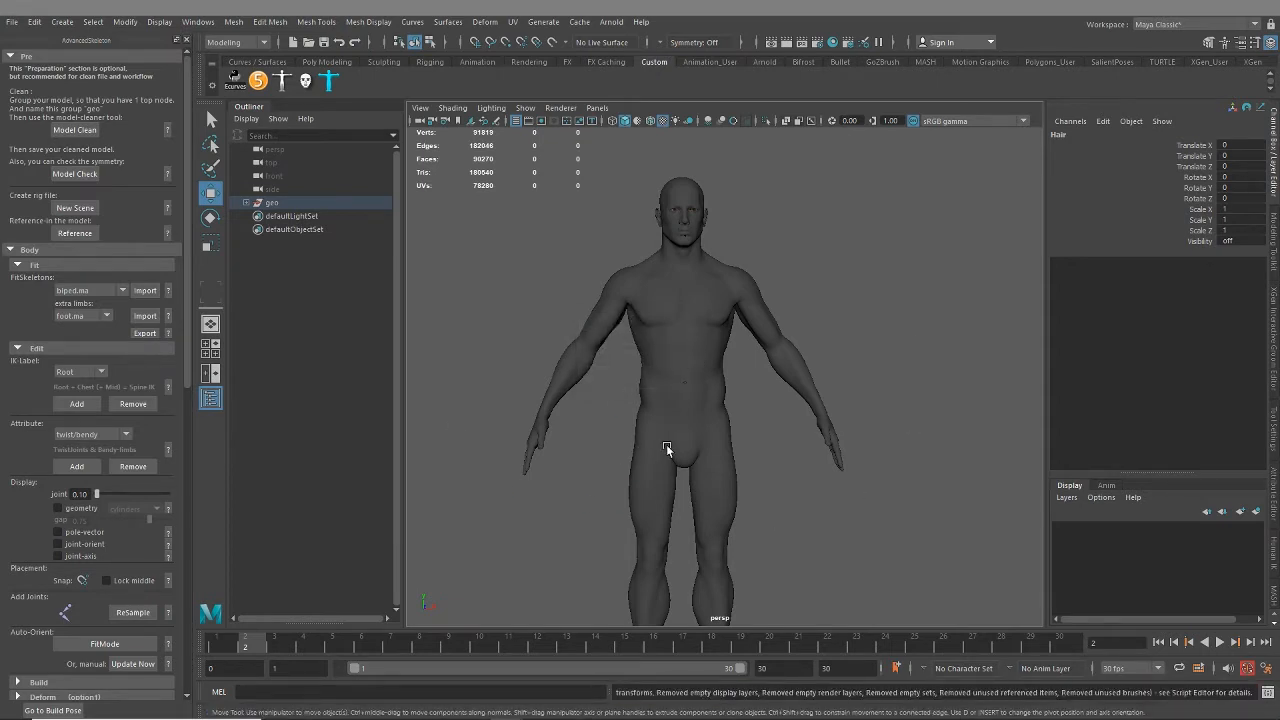
# Step: Clear the selection, save the cleaned scene under its existing file name, and reactivate the Move tool
pyautogui.scroll(-2, 754, 504)
pyautogui.click(750, 514)
pyautogui.press('q')
pyautogui.hotkey('ctrl', 's')
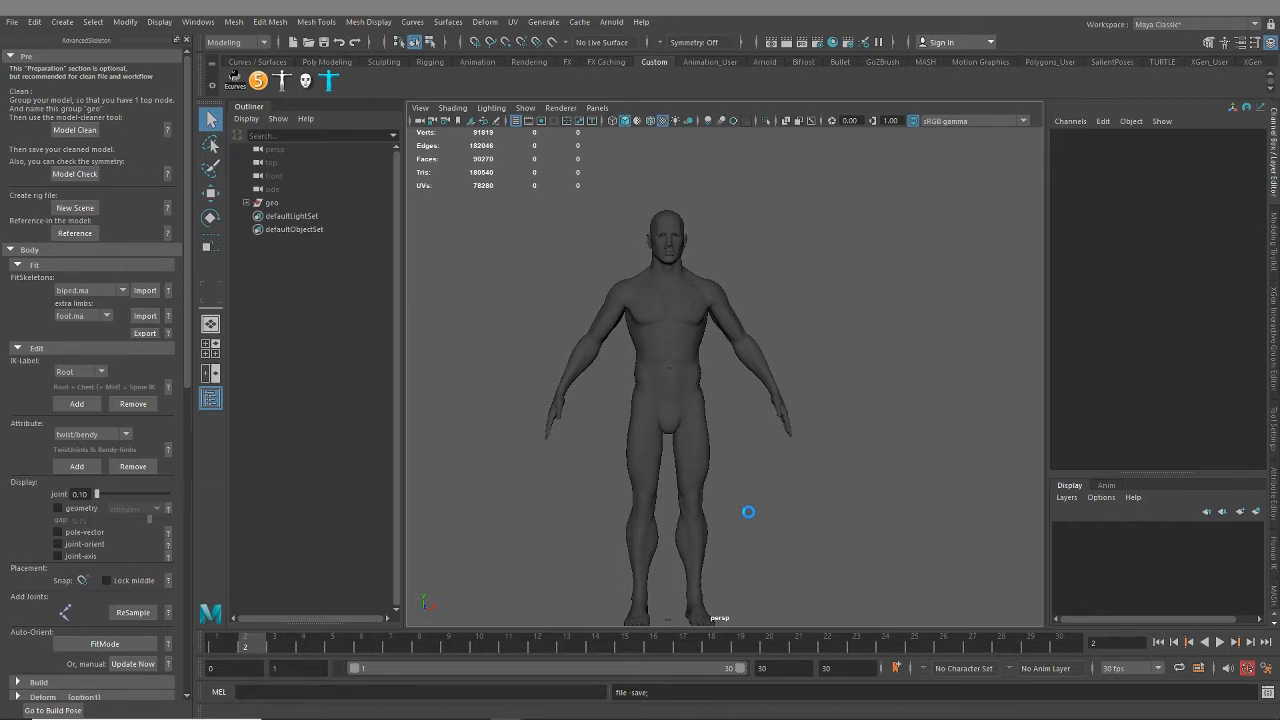
pyautogui.press('w')
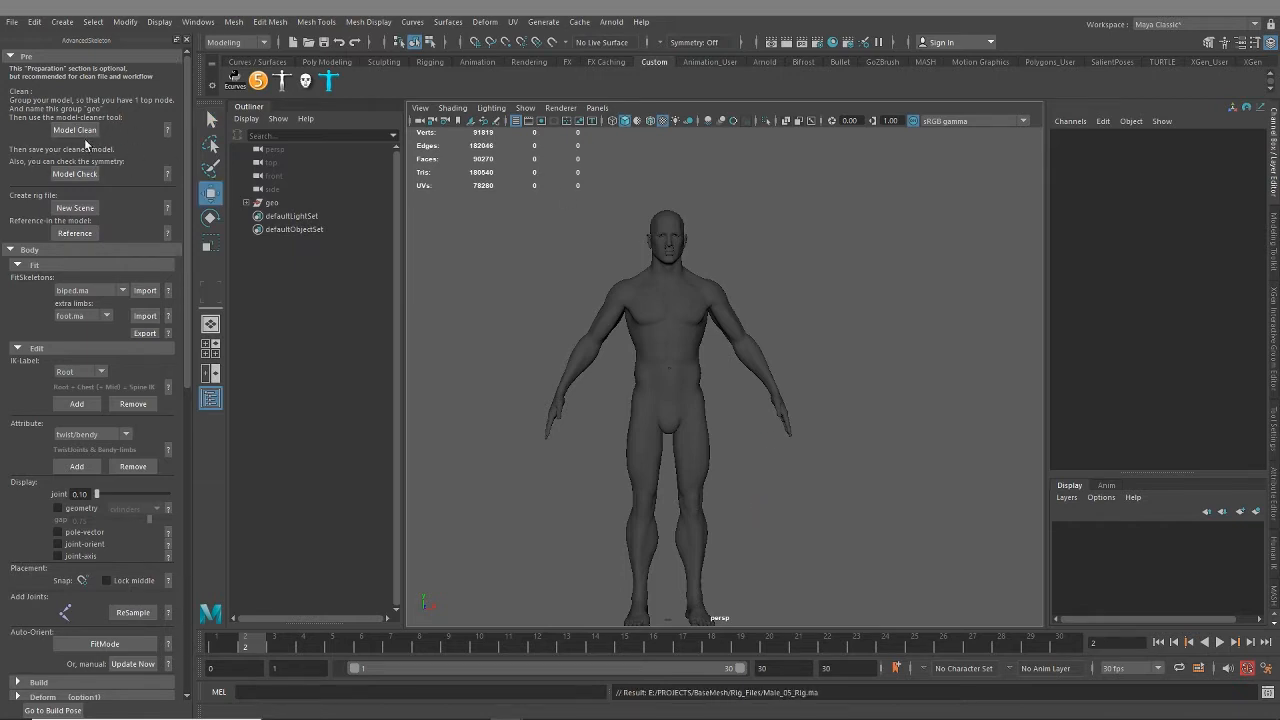
pyautogui.keyDown('alt'); pyautogui.moveTo(676, 365); pyautogui.dragTo(674, 439, button='middle'); pyautogui.keyUp('alt')
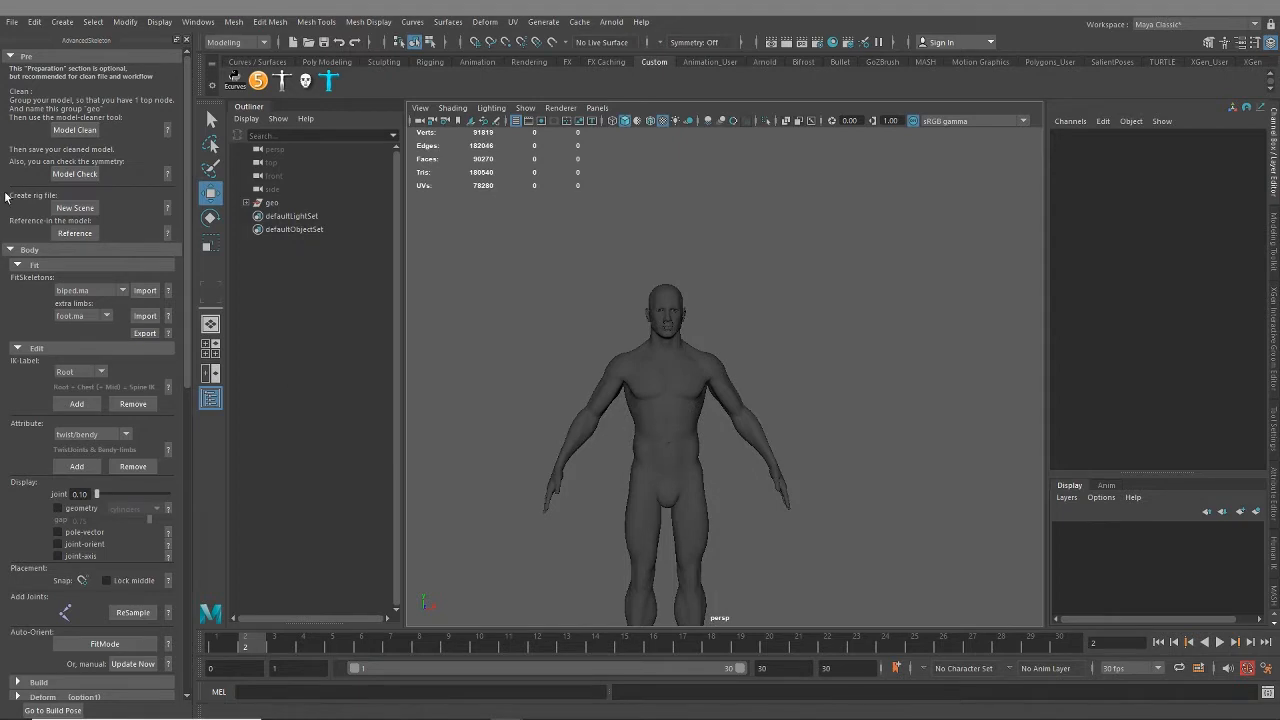
pyautogui.scroll(2, 614, 392)
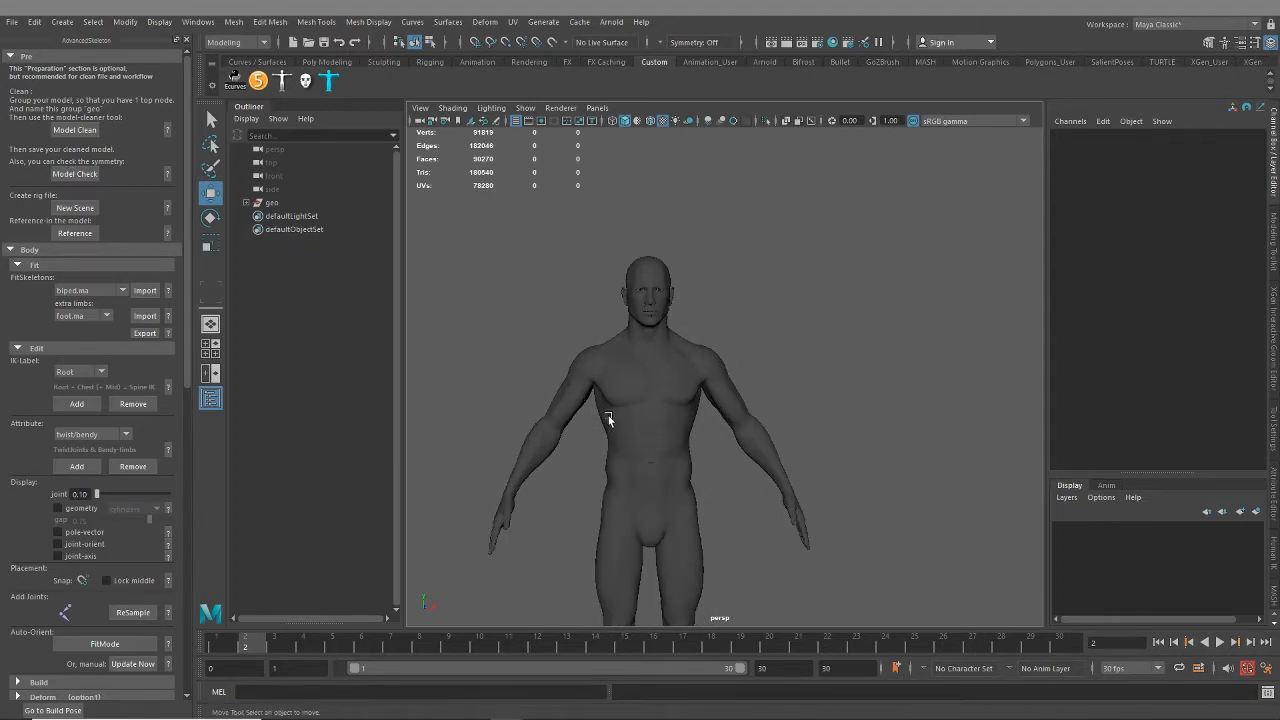
pyautogui.keyDown('alt'); pyautogui.moveTo(592, 428); pyautogui.dragTo(636, 440, button='middle'); pyautogui.keyUp('alt')
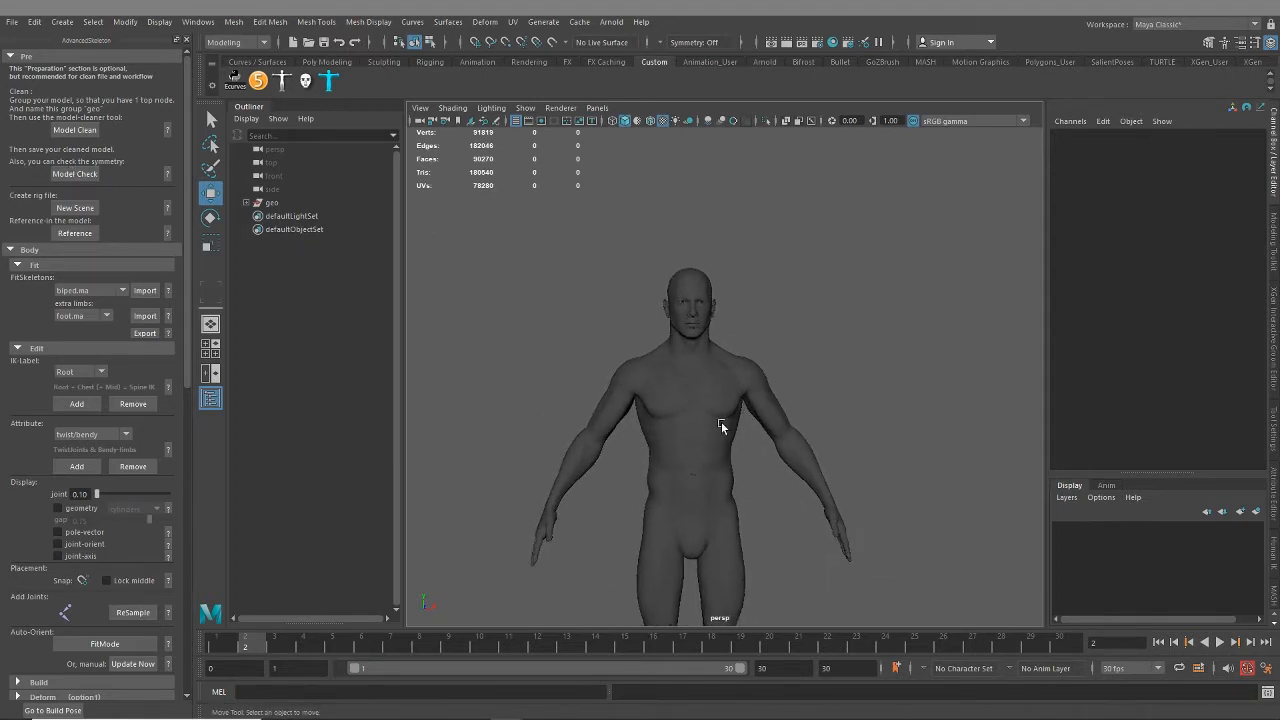
pyautogui.keyDown('alt'); pyautogui.moveTo(721, 424); pyautogui.dragTo(730, 363, button='middle'); pyautogui.keyUp('alt')
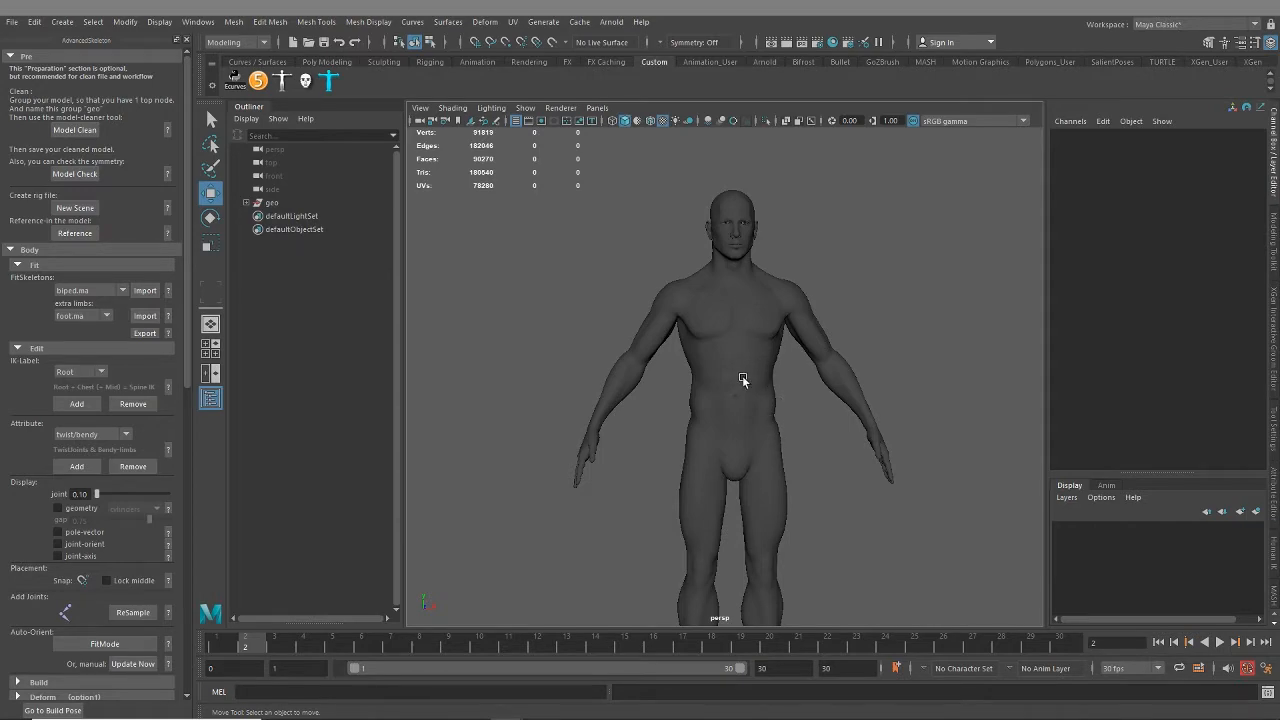
pyautogui.keyDown('alt'); pyautogui.moveTo(742, 377); pyautogui.dragTo(754, 395); pyautogui.keyUp('alt')
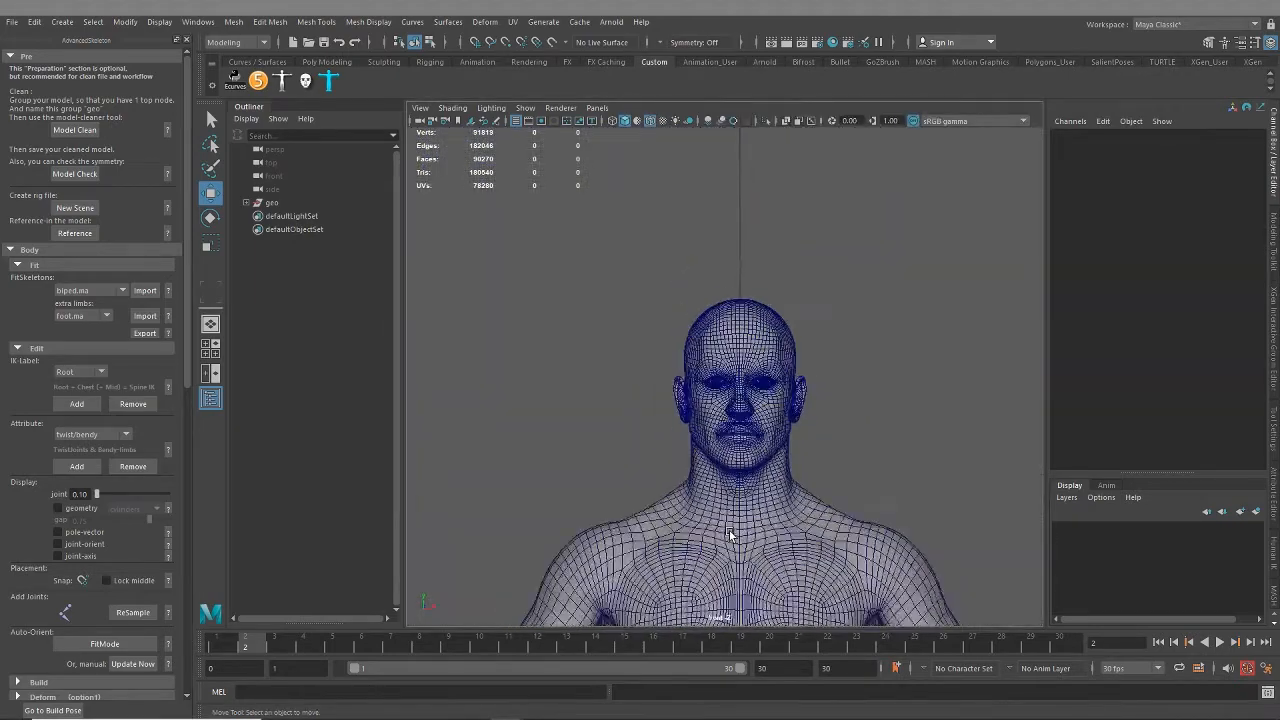
# Step: Frame the whole body in the front view and switch the body mesh to face selection mode
pyautogui.scroll(-8, 730, 533)
pyautogui.keyDown('alt'); pyautogui.moveTo(734, 526); pyautogui.dragTo(746, 431, button='middle'); pyautogui.keyUp('alt')
pyautogui.scroll(4, 709, 360)
pyautogui.scroll(-3, 741, 433)
pyautogui.scroll(3, 745, 411)
pyautogui.keyDown('alt'); pyautogui.moveTo(746, 431); pyautogui.dragTo(688, 330, button='right'); pyautogui.keyUp('alt')
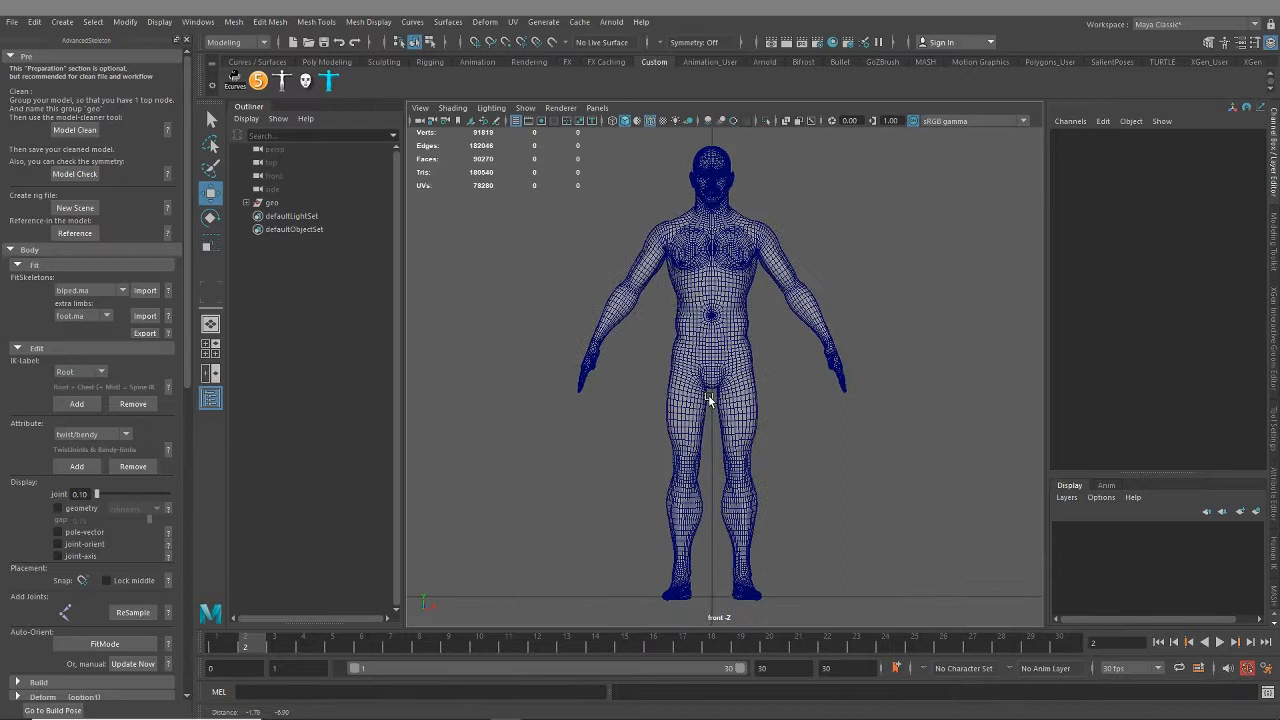
pyautogui.click(688, 315)
pyautogui.rightClick(702, 274)
pyautogui.click(700, 305)
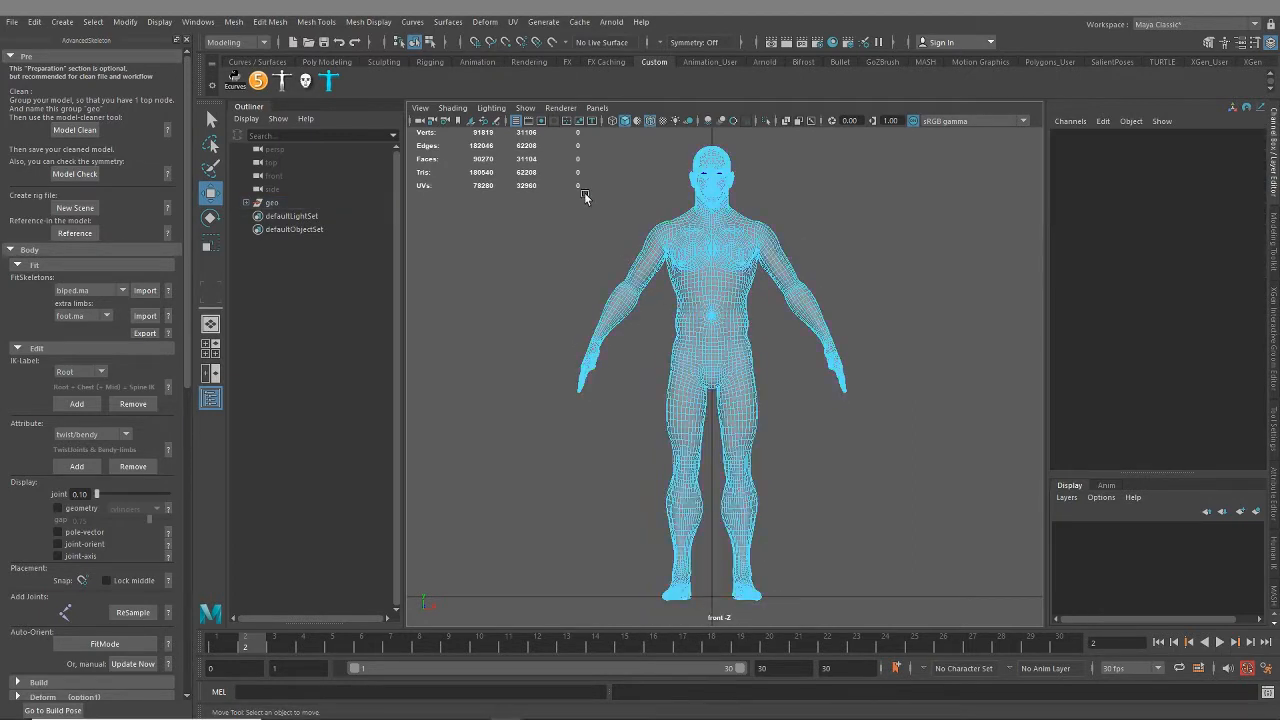
# Step: Select all faces of one lengthwise half of the body in the front view, ending exactly at the centre line
pyautogui.moveTo(504, 130); pyautogui.dragTo(711, 626)
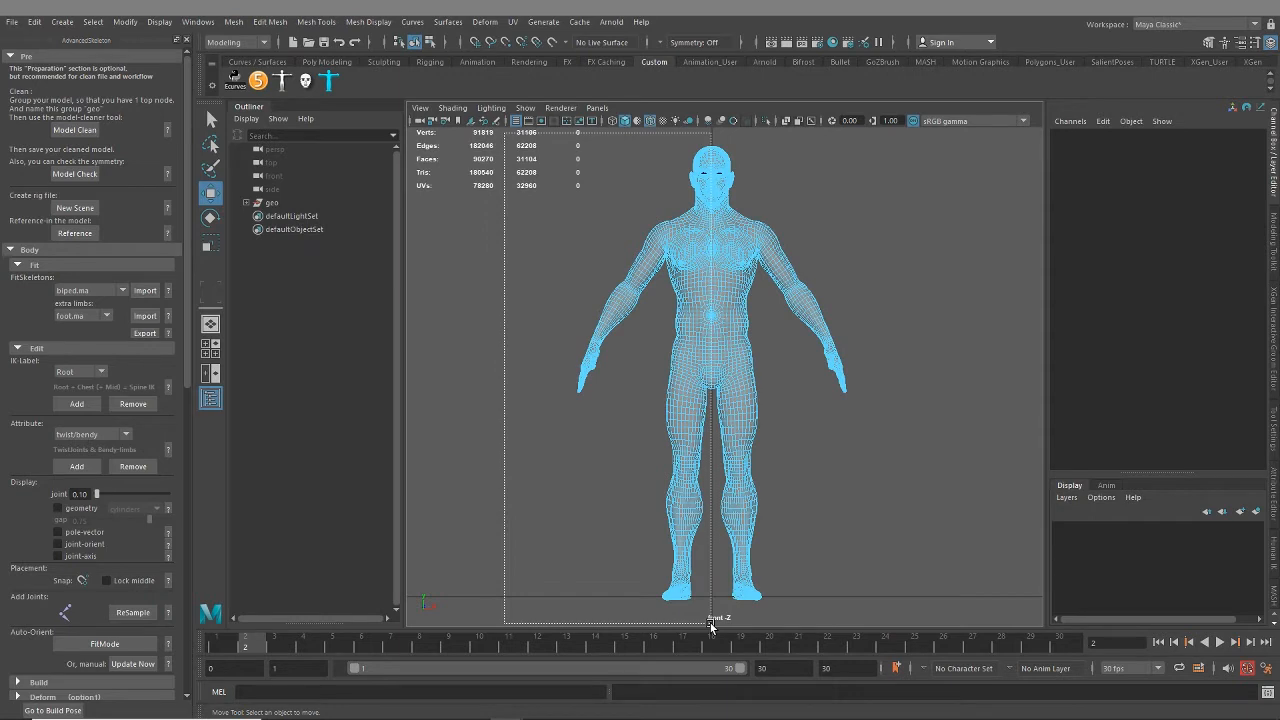
pyautogui.moveTo(711, 626); pyautogui.dragTo(713, 624)
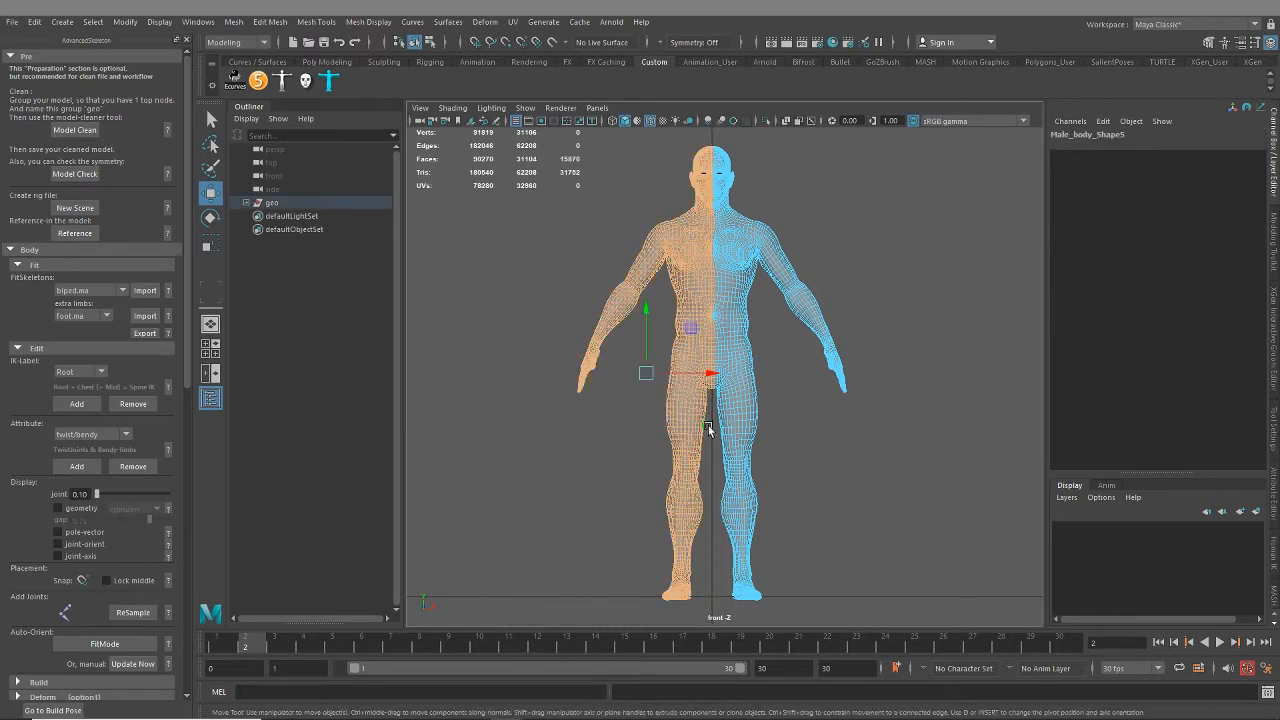
pyautogui.scroll(5, 706, 405)
pyautogui.scroll(-4, 699, 462)
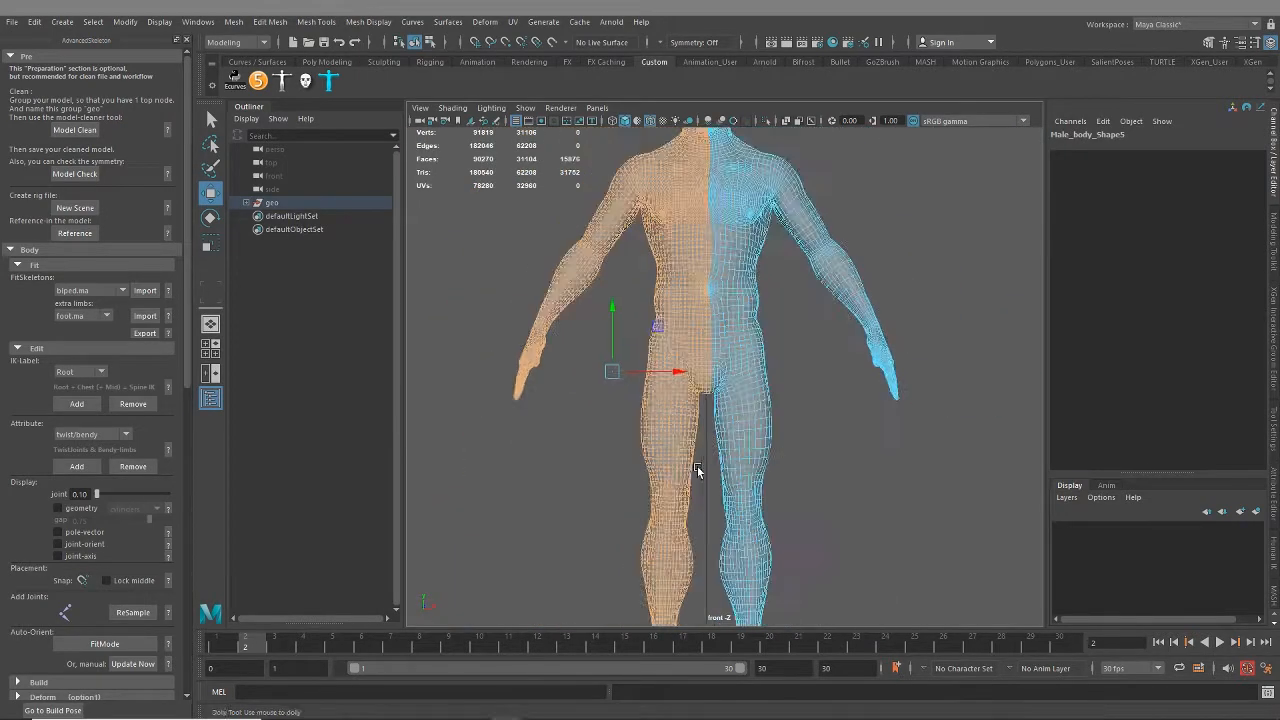
pyautogui.scroll(-3, 697, 470)
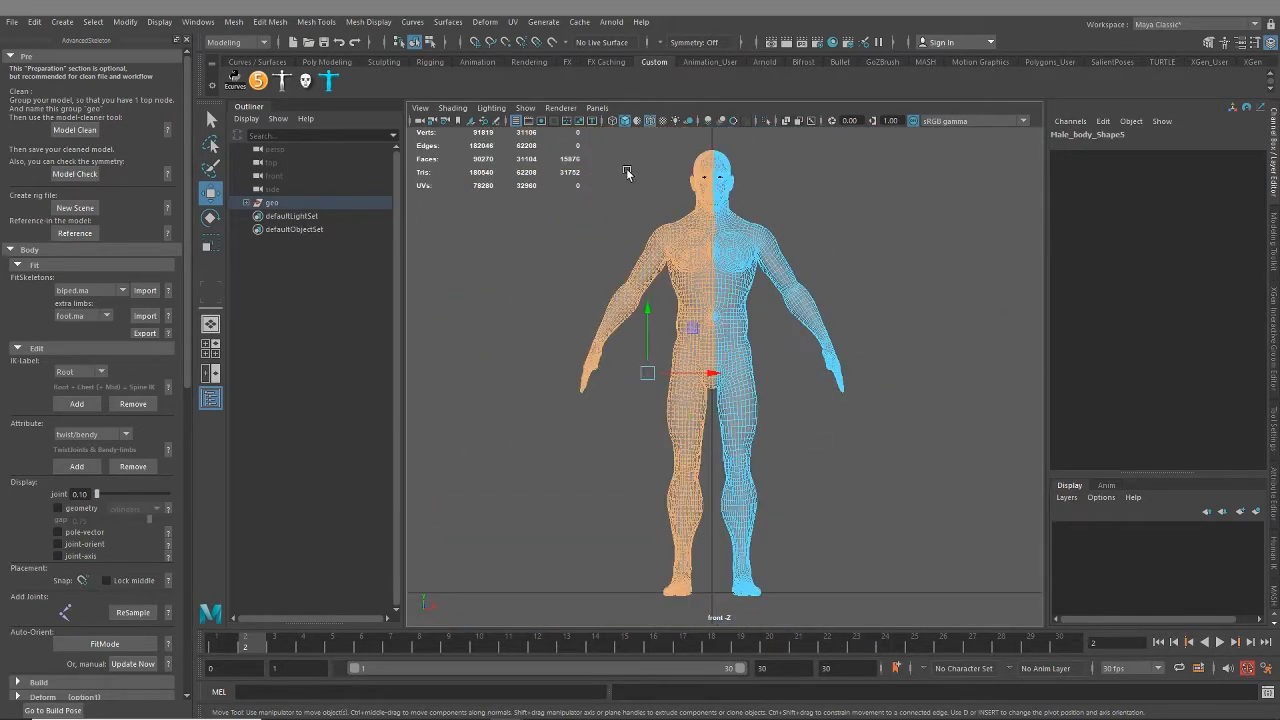
pyautogui.moveTo(502, 132); pyautogui.dragTo(711, 619)
# Step: Examine the selection boundary along the body's centre line from the torso up to the head in the front view
pyautogui.scroll(10, 714, 286)
pyautogui.scroll(5, 707, 258)
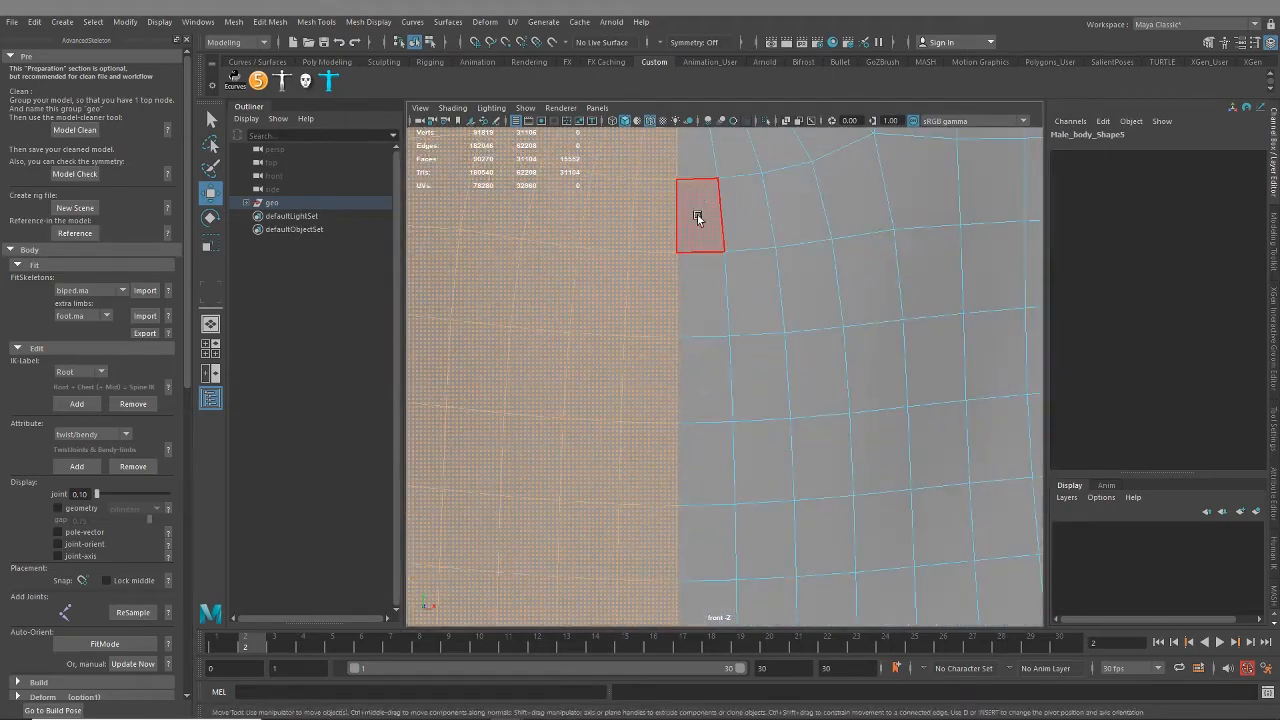
pyautogui.keyDown('alt'); pyautogui.moveTo(697, 217); pyautogui.dragTo(746, 514, button='middle'); pyautogui.keyUp('alt')
pyautogui.scroll(6, 746, 514)
pyautogui.scroll(-8, 783, 500)
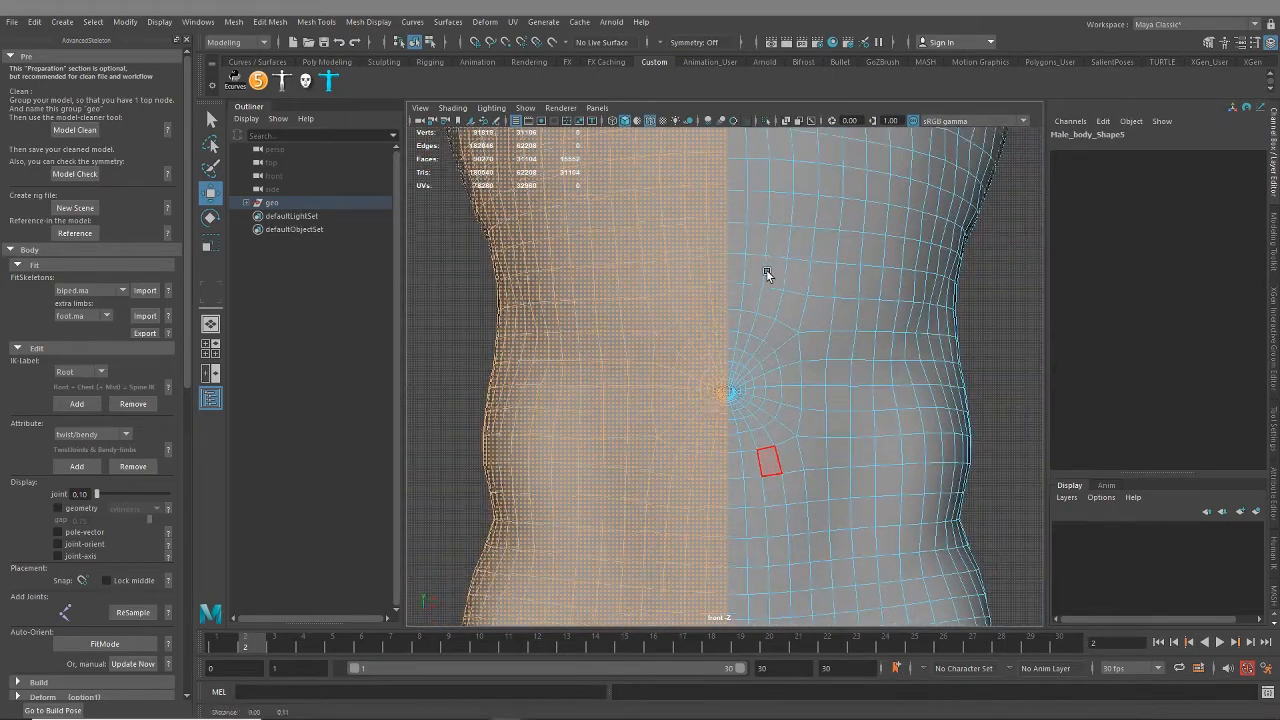
pyautogui.keyDown('alt'); pyautogui.moveTo(769, 274); pyautogui.dragTo(720, 506, button='middle'); pyautogui.keyUp('alt')
pyautogui.keyDown('alt'); pyautogui.moveTo(700, 180); pyautogui.dragTo(723, 423, button='middle'); pyautogui.keyUp('alt')
pyautogui.scroll(5, 709, 400)
pyautogui.scroll(-8, 709, 400)
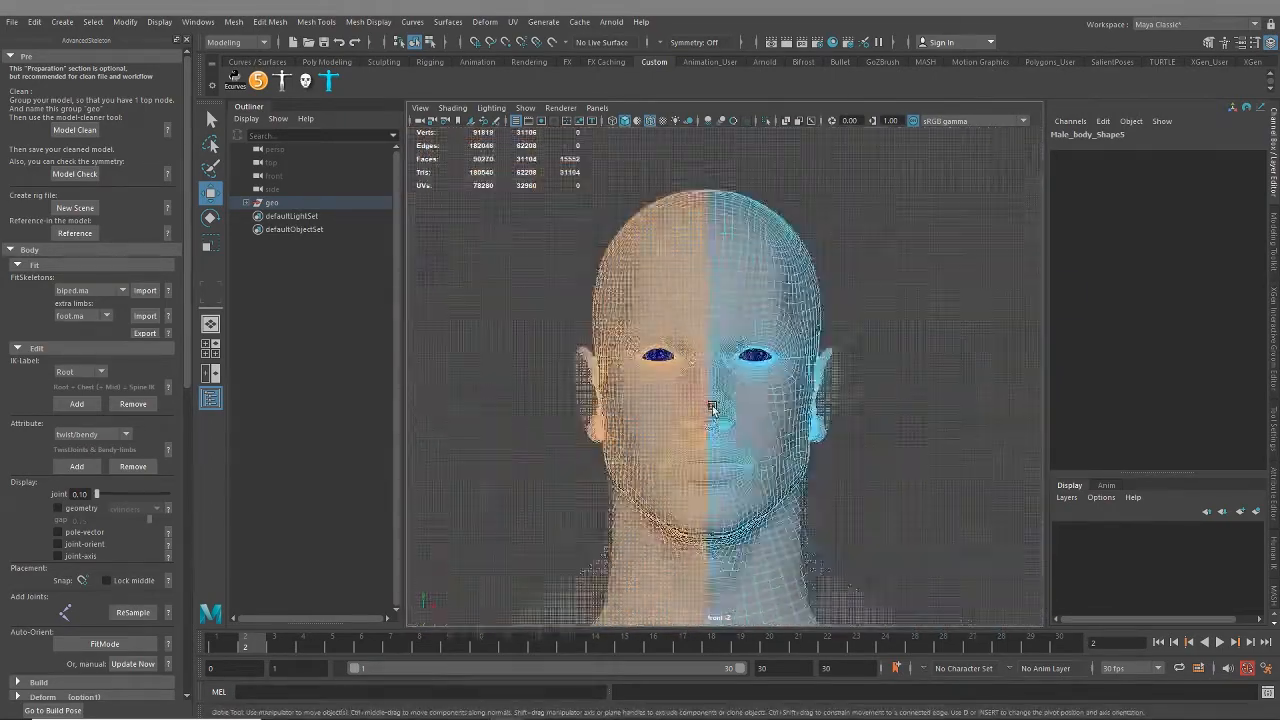
pyautogui.keyDown('alt'); pyautogui.moveTo(709, 506); pyautogui.dragTo(695, 304, button='middle'); pyautogui.keyUp('alt')
# Step: Switch to the perspective view and check the selected half of the body from behind
pyautogui.press('space')
pyautogui.press('space')
pyautogui.keyDown('alt'); pyautogui.moveTo(915, 198); pyautogui.dragTo(880, 340); pyautogui.keyUp('alt')
pyautogui.scroll(6, 830, 235)
pyautogui.keyDown('alt'); pyautogui.moveTo(830, 235); pyautogui.dragTo(806, 303); pyautogui.keyUp('alt')
pyautogui.keyDown('alt'); pyautogui.moveTo(806, 303); pyautogui.dragTo(588, 487, button='middle'); pyautogui.keyUp('alt')
pyautogui.keyDown('alt'); pyautogui.moveTo(667, 443); pyautogui.dragTo(611, 394, button='right'); pyautogui.keyUp('alt')
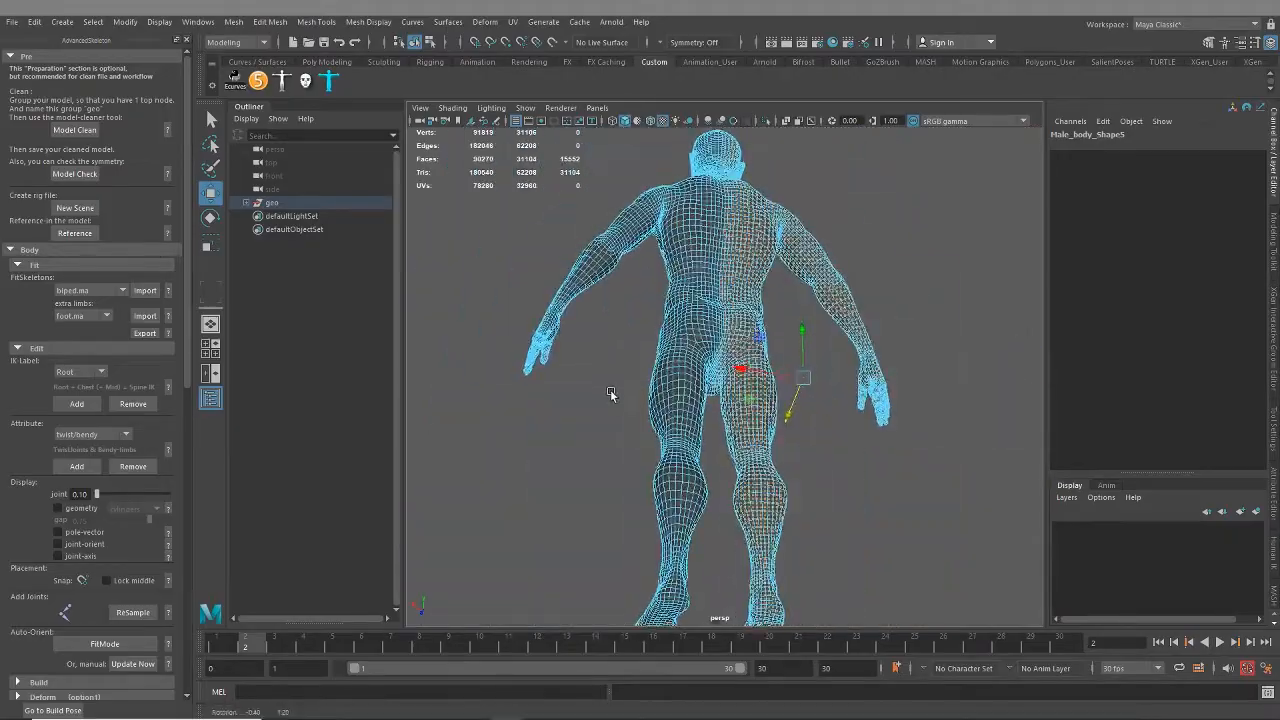
# Step: Examine the edge flow and selection boundary on the front of the chest, head and full body in the perspective view
pyautogui.keyDown('alt'); pyautogui.moveTo(611, 394); pyautogui.dragTo(803, 326); pyautogui.keyUp('alt')
pyautogui.keyDown('alt'); pyautogui.moveTo(803, 326); pyautogui.dragTo(798, 556, button='middle'); pyautogui.keyUp('alt')
pyautogui.keyDown('alt'); pyautogui.moveTo(646, 300); pyautogui.dragTo(709, 274, button='right'); pyautogui.keyUp('alt')
pyautogui.keyDown('alt'); pyautogui.moveTo(780, 405); pyautogui.dragTo(743, 289); pyautogui.keyUp('alt')
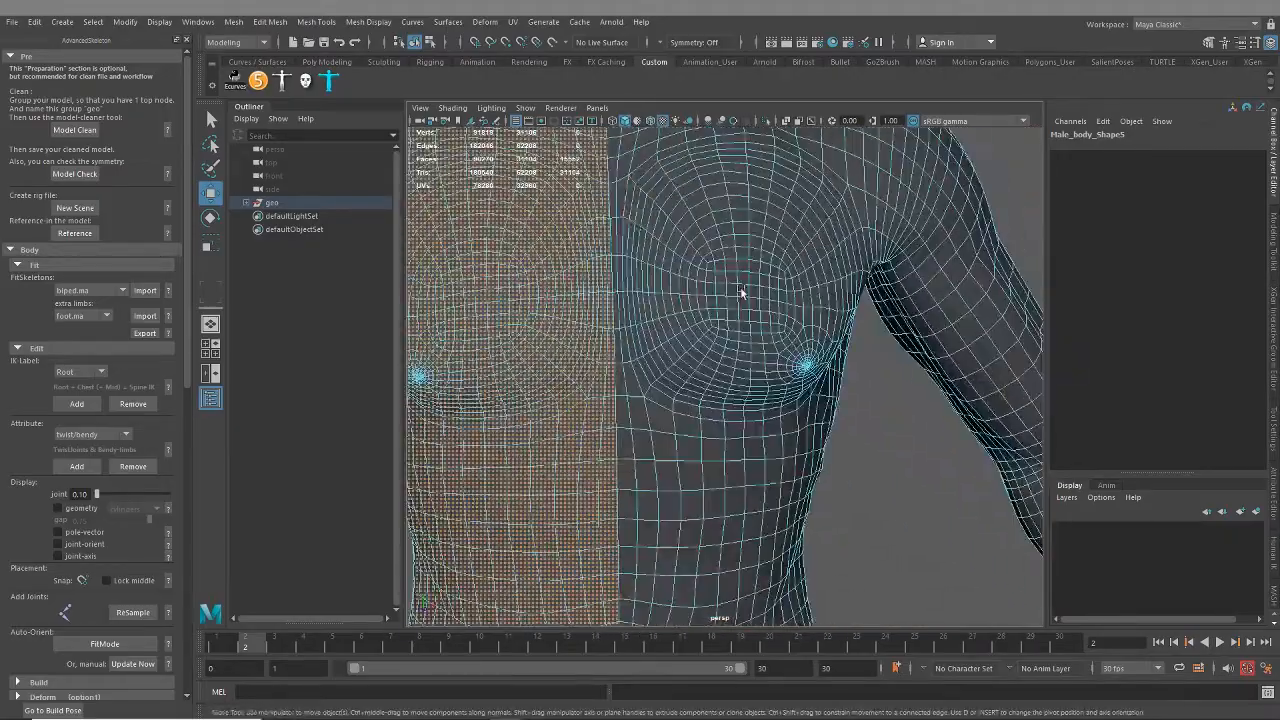
pyautogui.keyDown('alt'); pyautogui.moveTo(657, 243); pyautogui.dragTo(702, 580, button='middle'); pyautogui.keyUp('alt')
pyautogui.keyDown('alt'); pyautogui.moveTo(799, 245); pyautogui.dragTo(820, 477, button='middle'); pyautogui.keyUp('alt')
pyautogui.keyDown('alt'); pyautogui.moveTo(823, 368); pyautogui.dragTo(793, 346); pyautogui.keyUp('alt')
pyautogui.keyDown('alt'); pyautogui.moveTo(793, 346); pyautogui.dragTo(708, 397, button='right'); pyautogui.keyUp('alt')
pyautogui.keyDown('alt'); pyautogui.moveTo(708, 398); pyautogui.dragTo(720, 475); pyautogui.keyUp('alt')
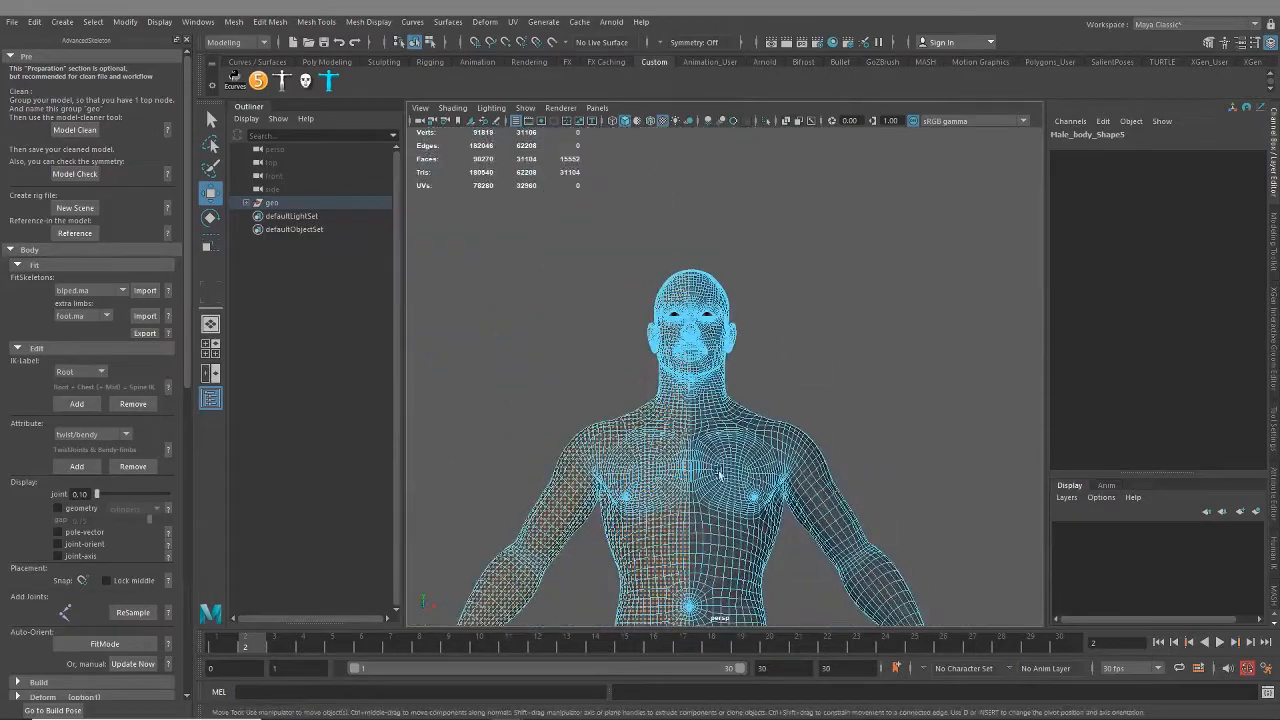
pyautogui.keyDown('alt'); pyautogui.moveTo(720, 475); pyautogui.dragTo(703, 309, button='middle'); pyautogui.keyUp('alt')
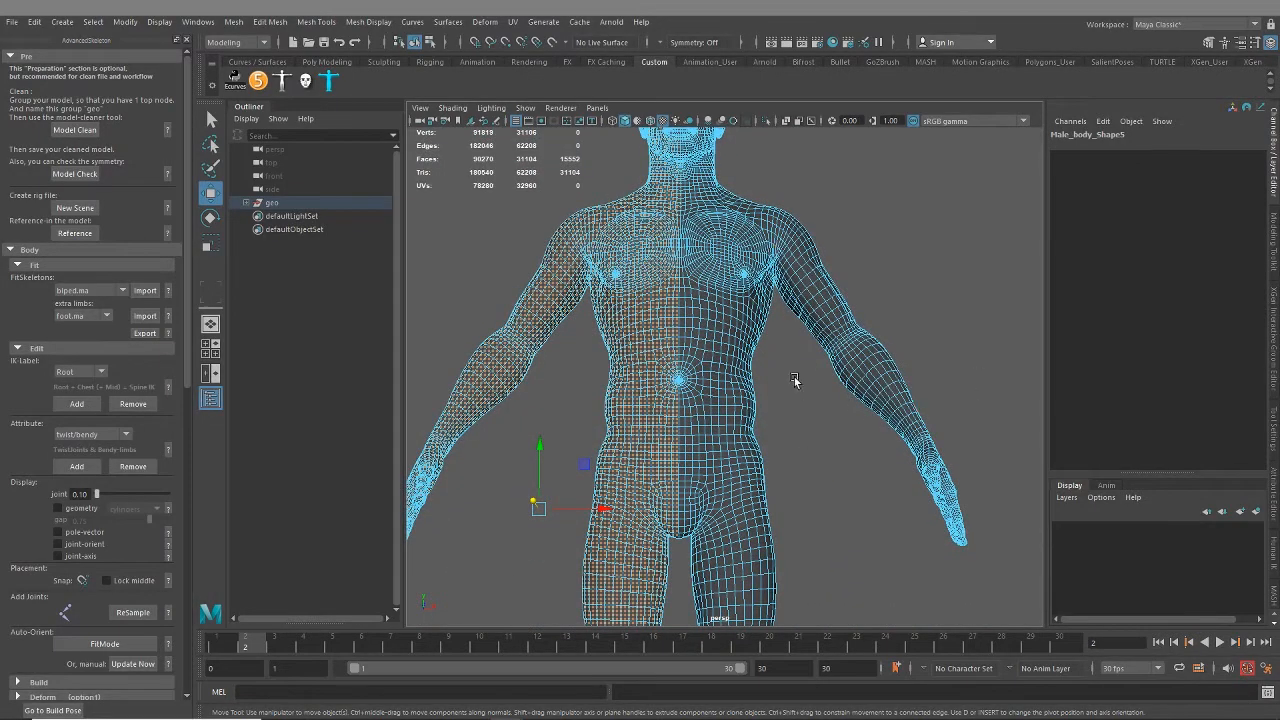
pyautogui.keyDown('alt'); pyautogui.moveTo(794, 374); pyautogui.dragTo(791, 480, button='right'); pyautogui.keyUp('alt')
pyautogui.moveTo(791, 480)
pyautogui.keyDown('alt'); pyautogui.mouseDown()
pyautogui.moveTo(797, 570)
pyautogui.moveTo(791, 478)
pyautogui.mouseUp(); pyautogui.keyUp('alt')
pyautogui.scroll(10, 789, 440)
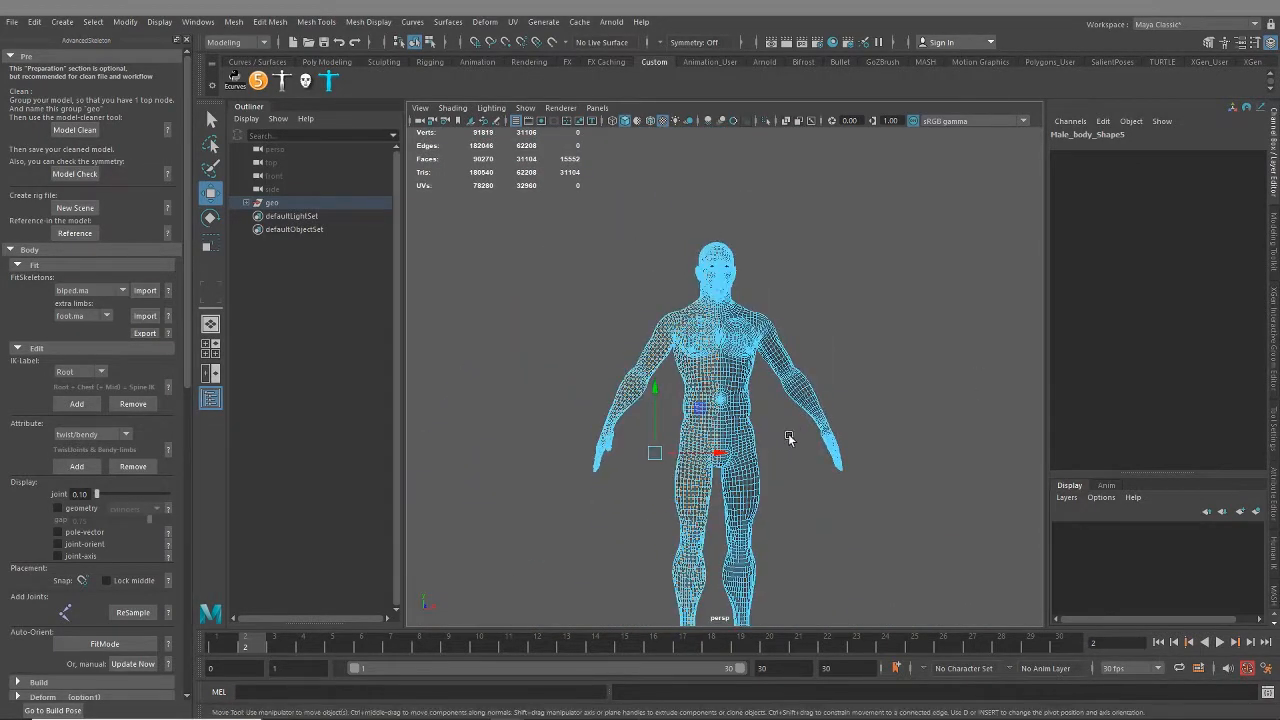
pyautogui.scroll(-10, 758, 446)
pyautogui.keyDown('alt'); pyautogui.moveTo(791, 495); pyautogui.dragTo(766, 489, button='middle'); pyautogui.keyUp('alt')
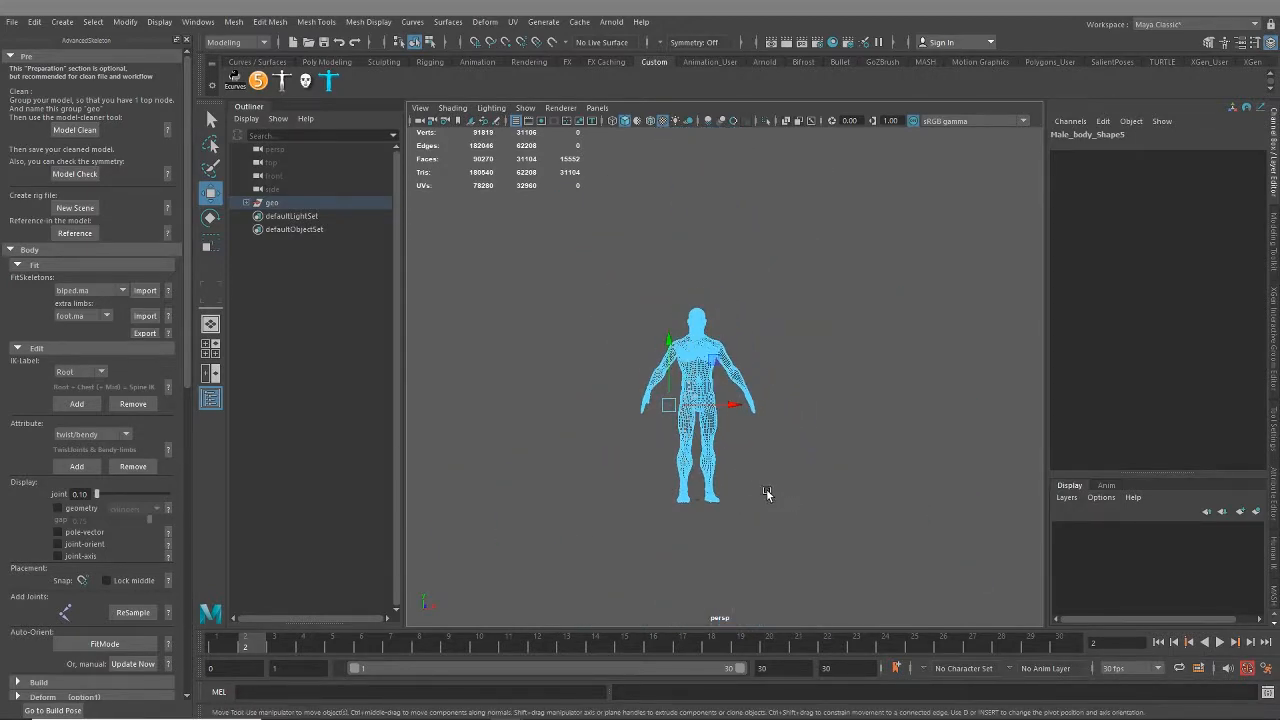
pyautogui.click(270, 22)
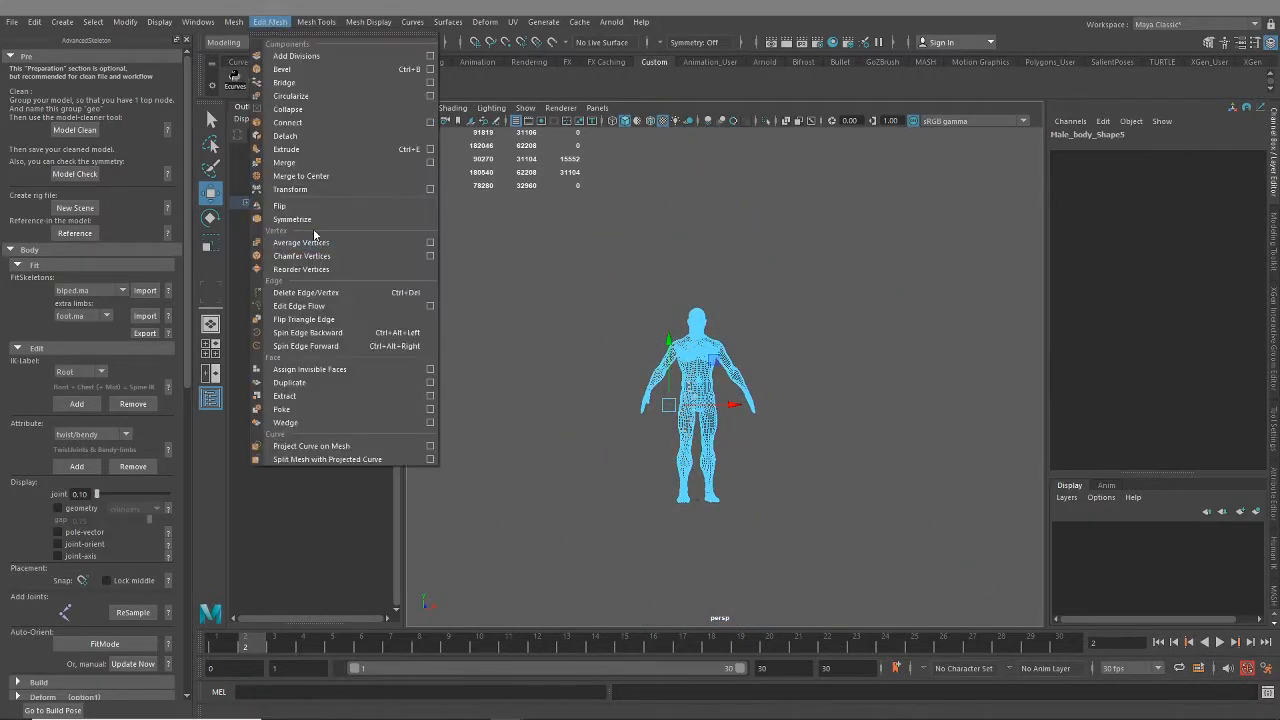
pyautogui.click(795, 463)
pyautogui.scroll(5, 783, 472)
pyautogui.hotkey('ctrl', 'z')
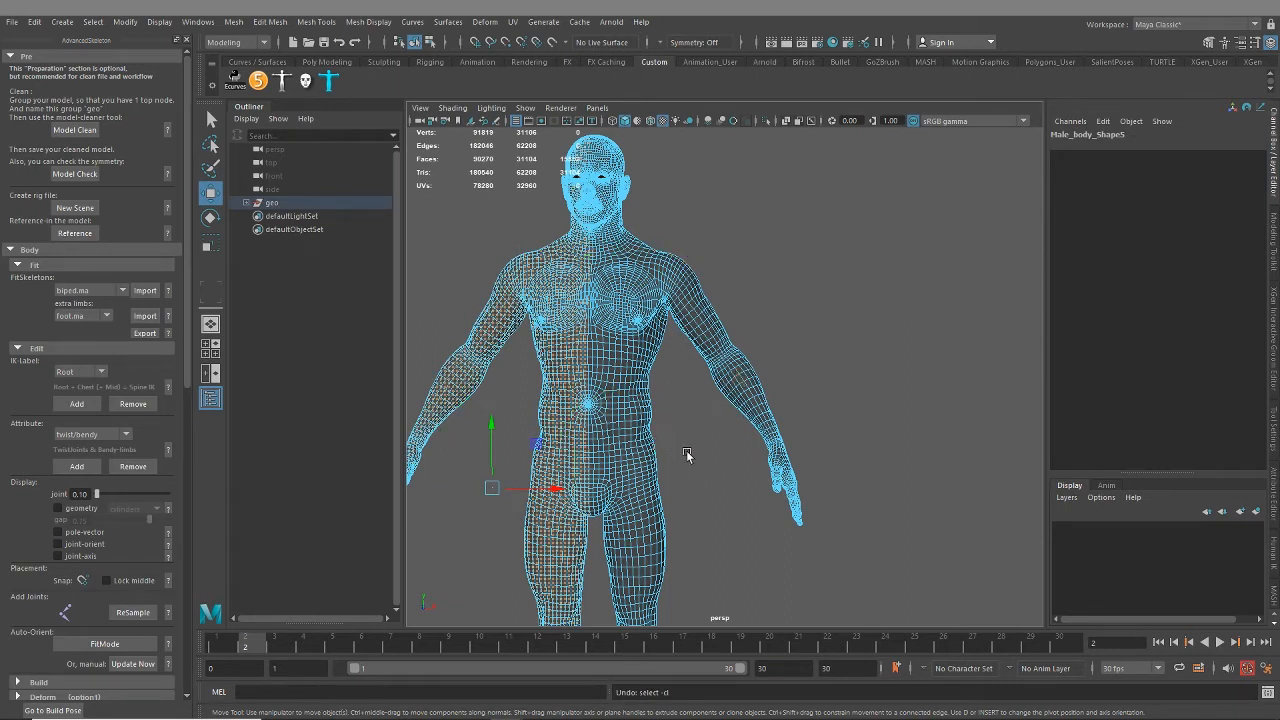
# Step: Symmetrize the selected half of the body mesh, using a centre-line edge above the navel as the symmetry edge
pyautogui.scroll(-3, 712, 512)
pyautogui.keyDown('alt'); pyautogui.moveTo(732, 517); pyautogui.dragTo(738, 465, button='middle'); pyautogui.keyUp('alt')
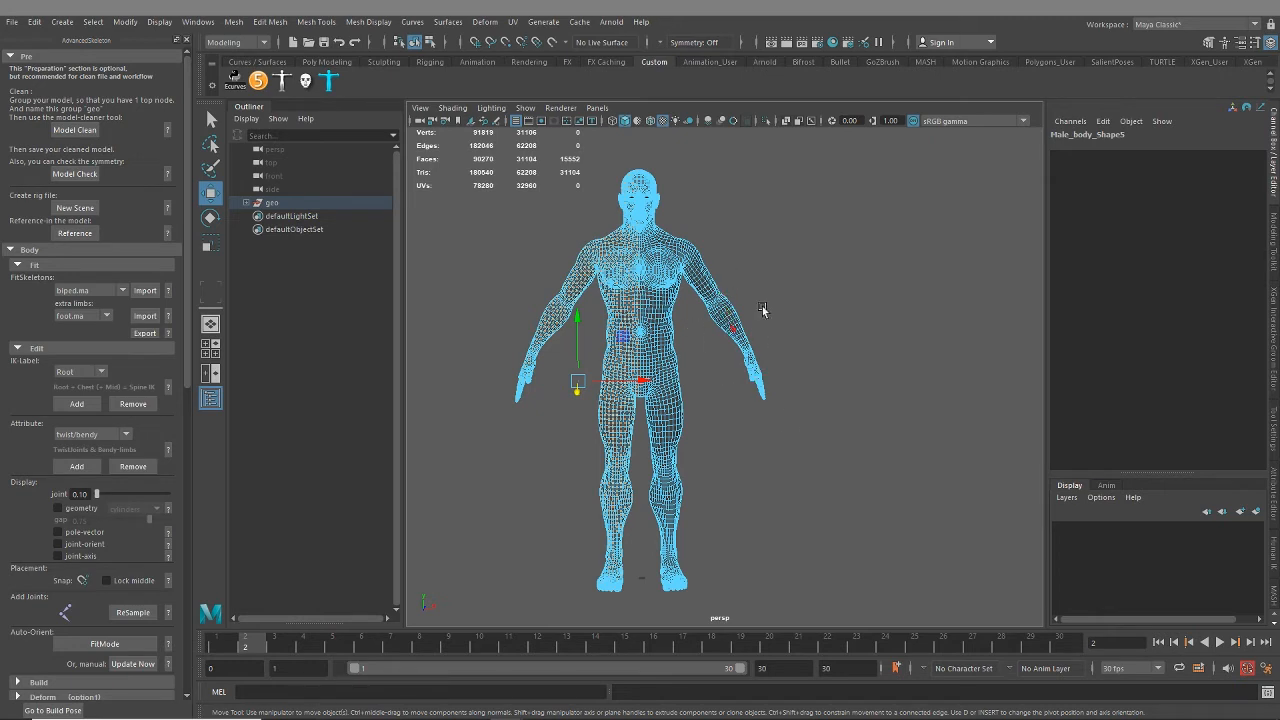
pyautogui.click(236, 24)
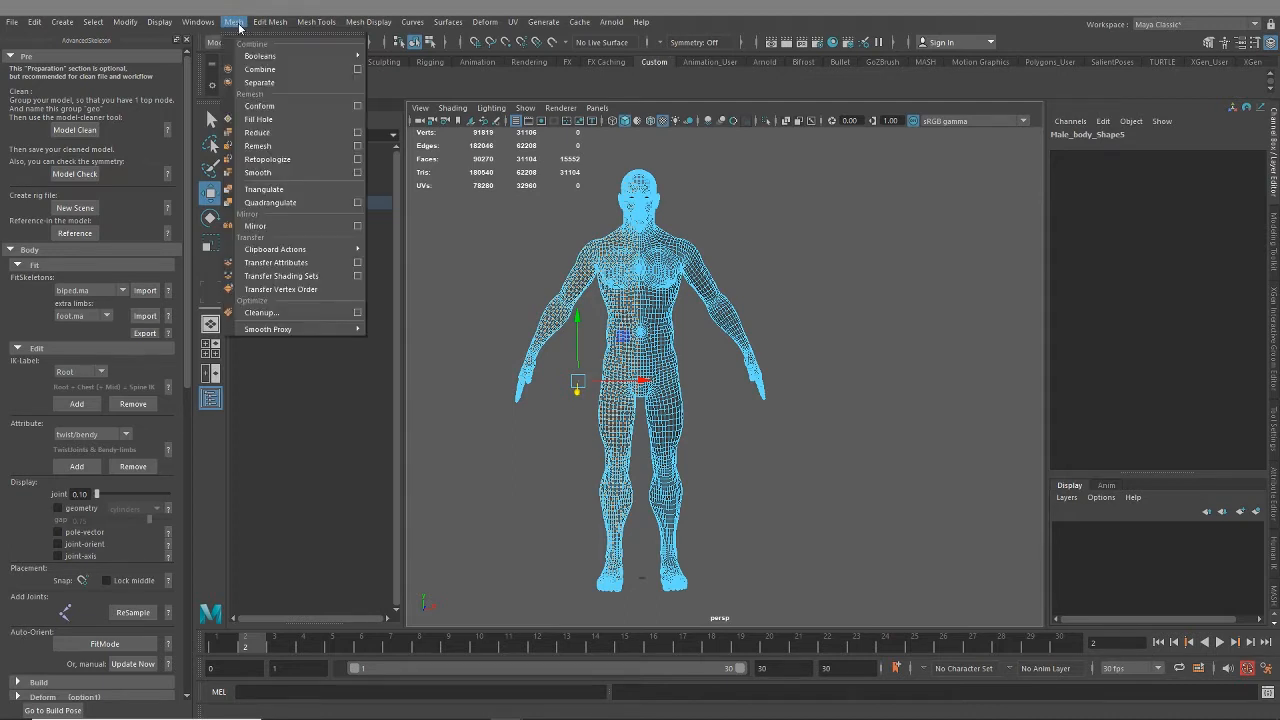
pyautogui.moveTo(268, 22)
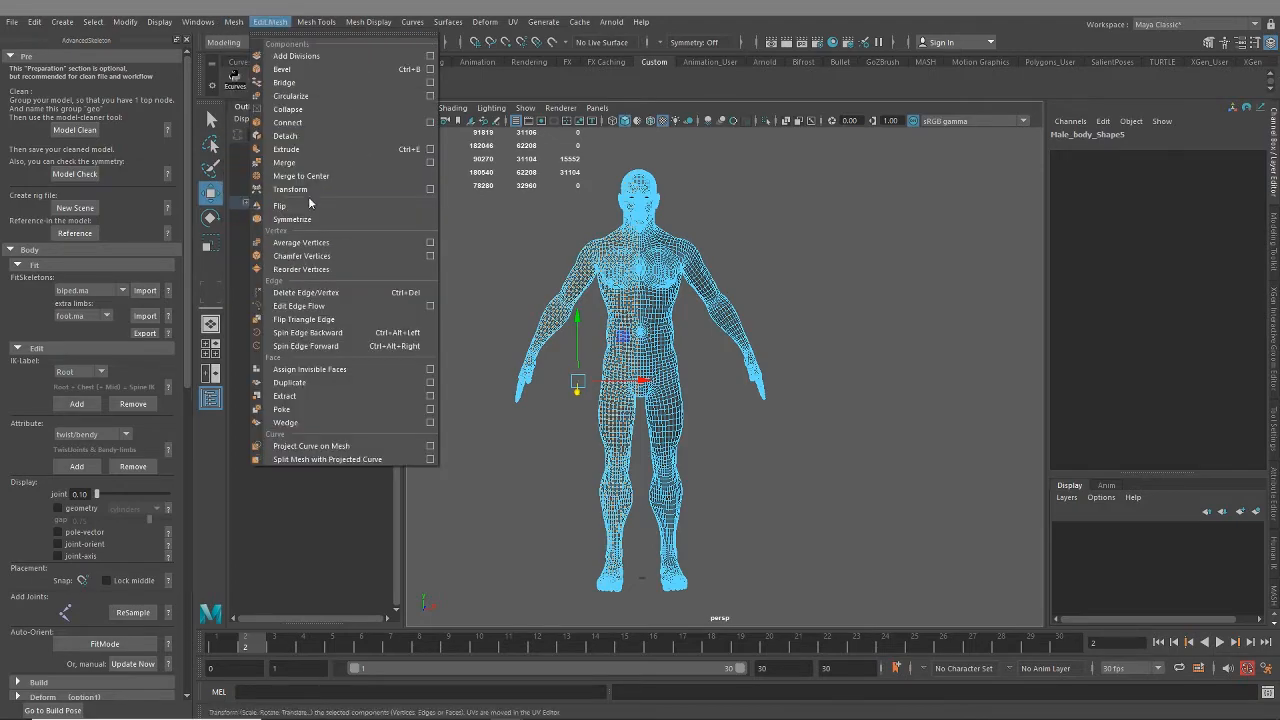
pyautogui.click(309, 220)
pyautogui.scroll(12, 611, 291)
pyautogui.keyDown('alt'); pyautogui.moveTo(611, 291); pyautogui.dragTo(1015, 543, button='middle'); pyautogui.keyUp('alt')
pyautogui.keyDown('alt'); pyautogui.moveTo(650, 305); pyautogui.dragTo(663, 474, button='middle'); pyautogui.keyUp('alt')
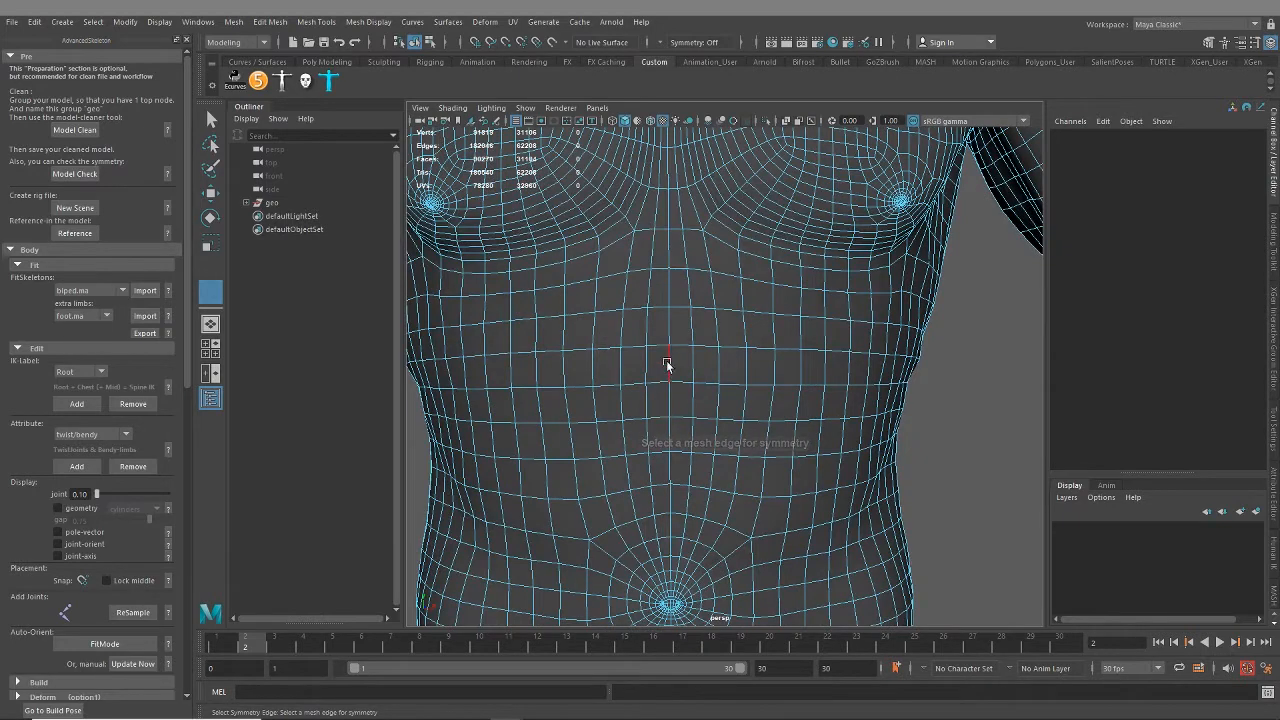
pyautogui.click(668, 322)
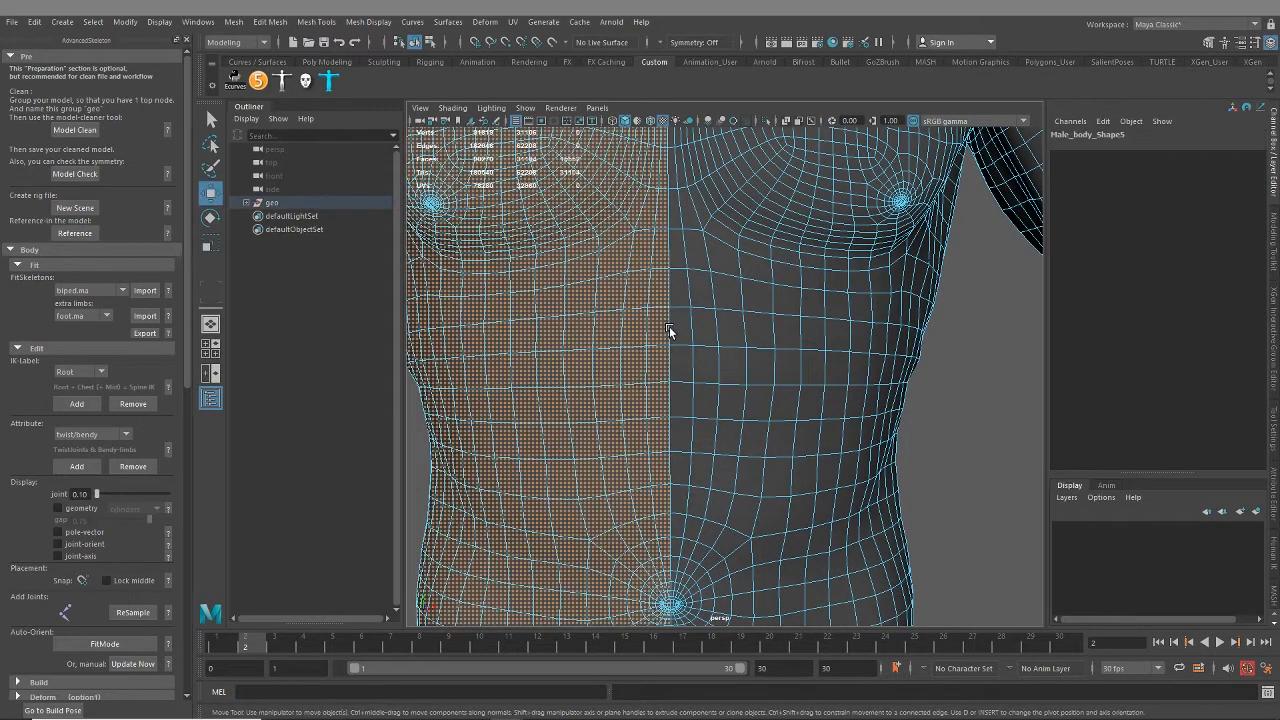
pyautogui.press('f')
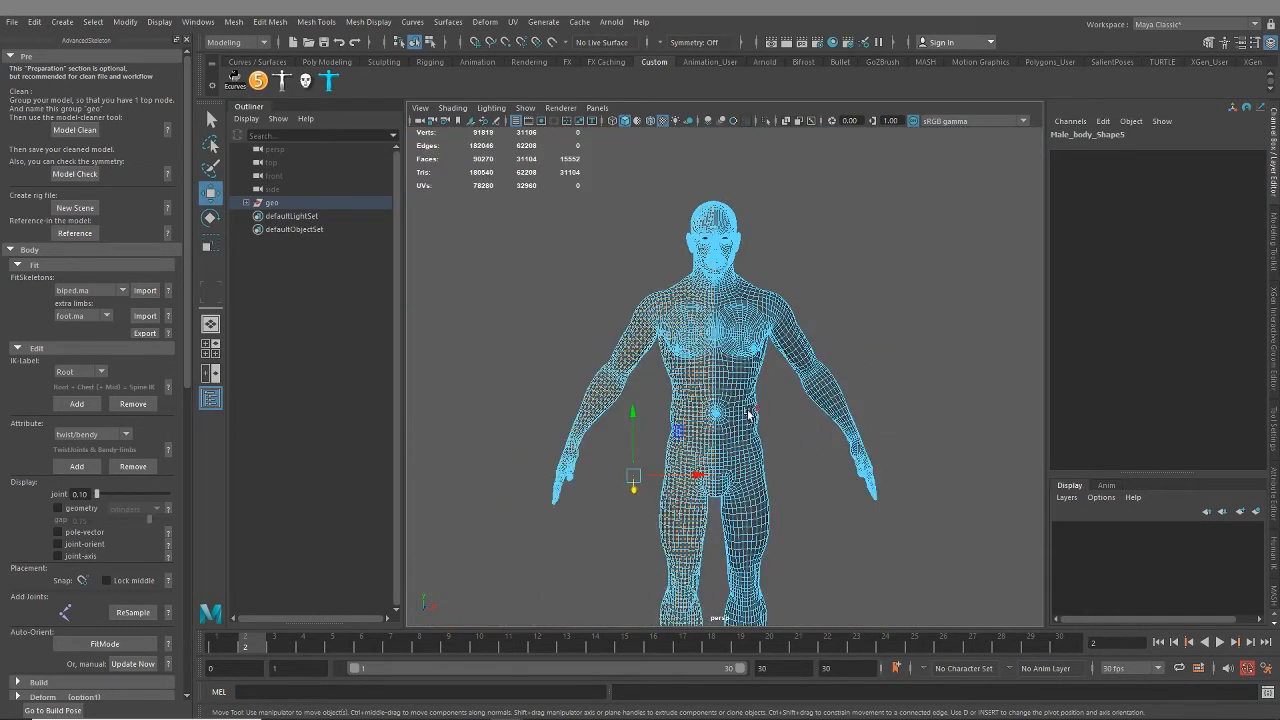
# Step: Clear the face selection, return the body mesh to object mode and deselect it
pyautogui.click(779, 600)
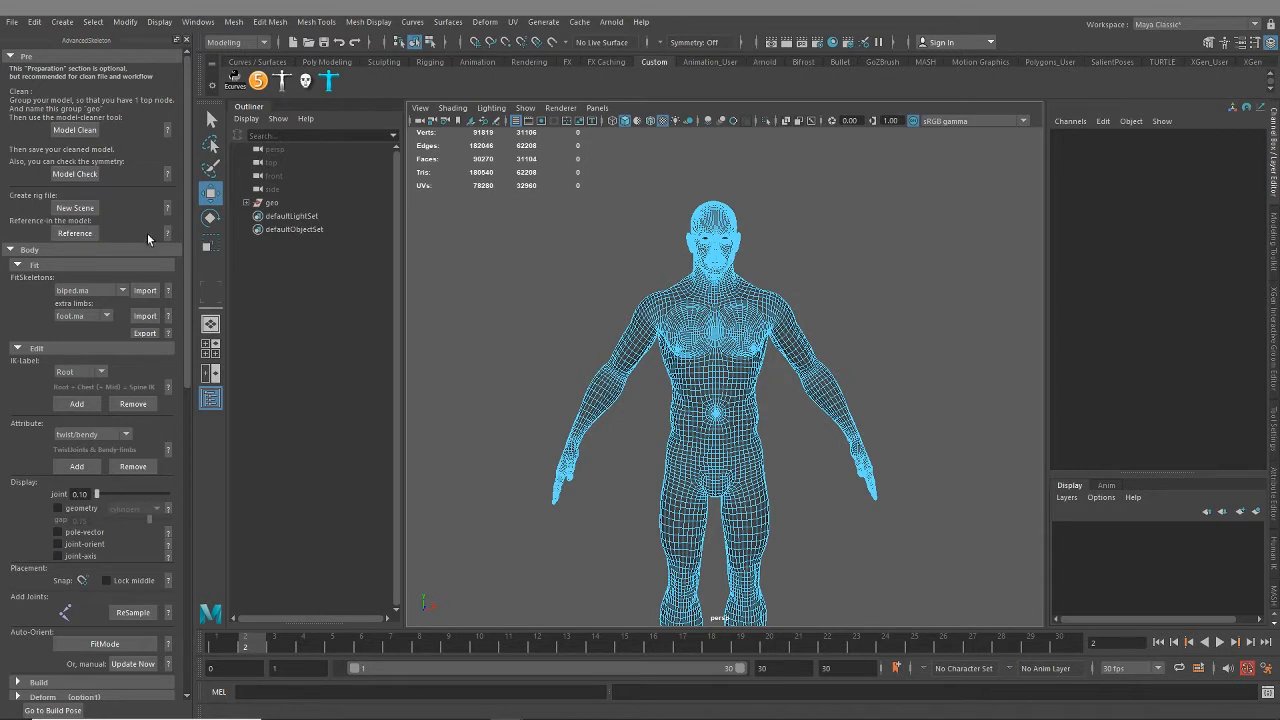
pyautogui.moveTo(718, 302); pyautogui.dragTo(765, 275, button='right')
pyautogui.click(799, 262)
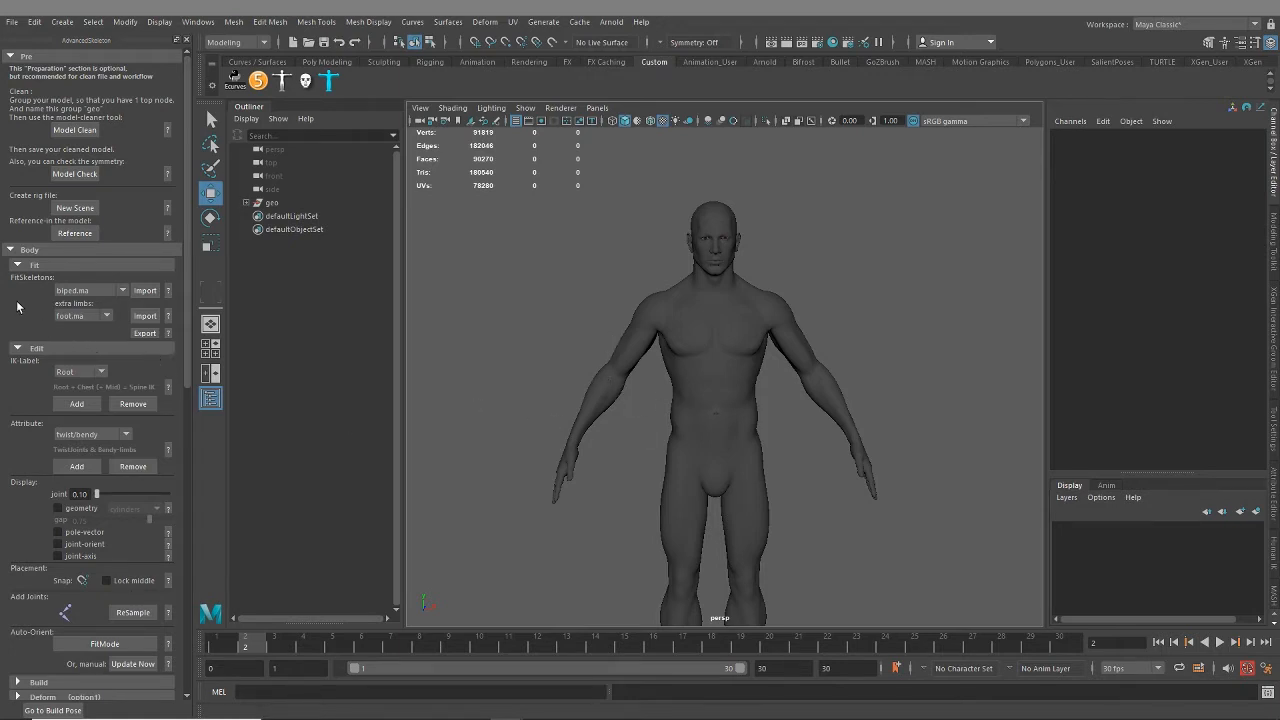
# Step: Import the biped.ma fit skeleton from AdvancedSkeleton into the scene
pyautogui.click(146, 295)
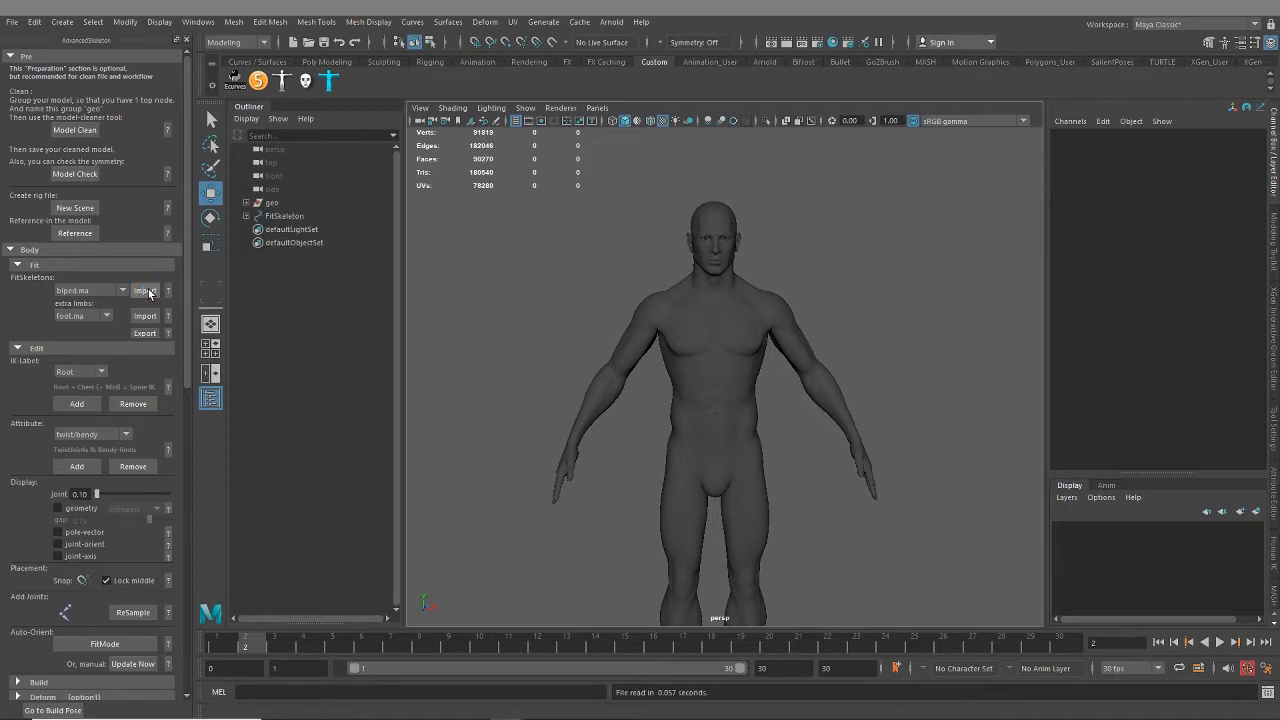
pyautogui.scroll(-5, 808, 446)
pyautogui.keyDown('alt'); pyautogui.moveTo(750, 530); pyautogui.dragTo(752, 433, button='middle'); pyautogui.keyUp('alt')
pyautogui.scroll(10, 752, 430)
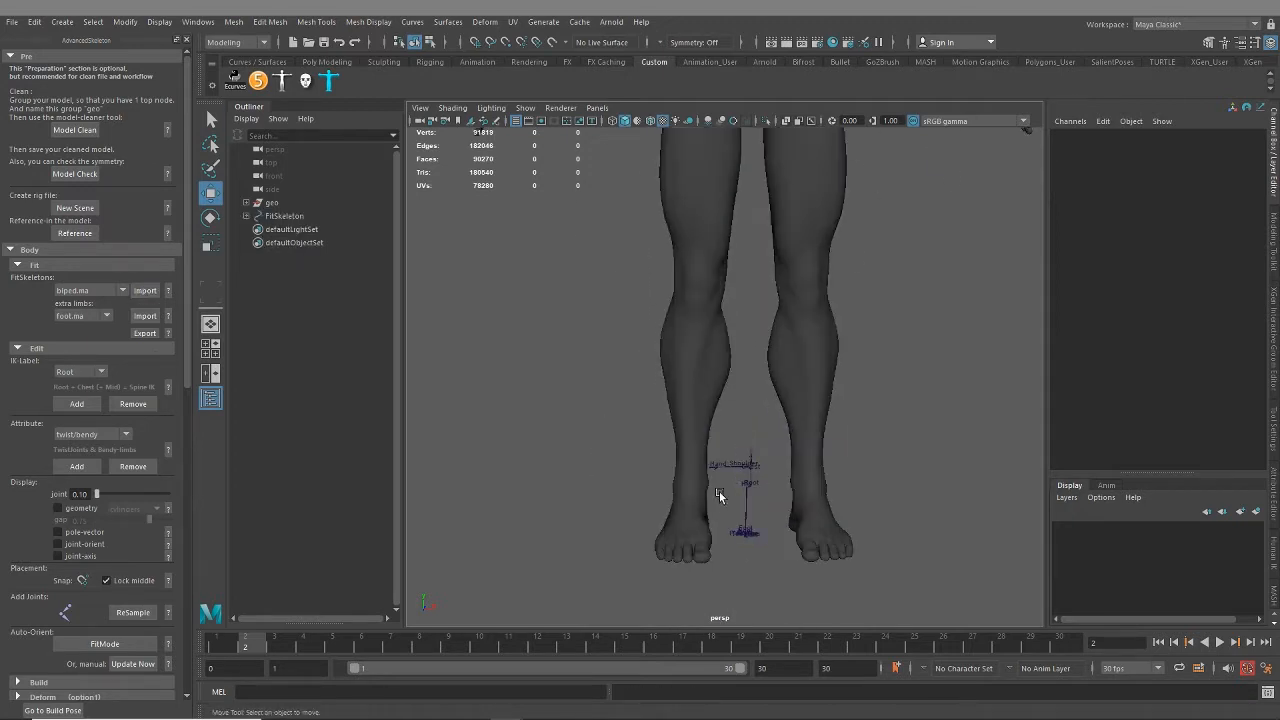
pyautogui.keyDown('alt'); pyautogui.moveTo(702, 405); pyautogui.dragTo(712, 462); pyautogui.keyUp('alt')
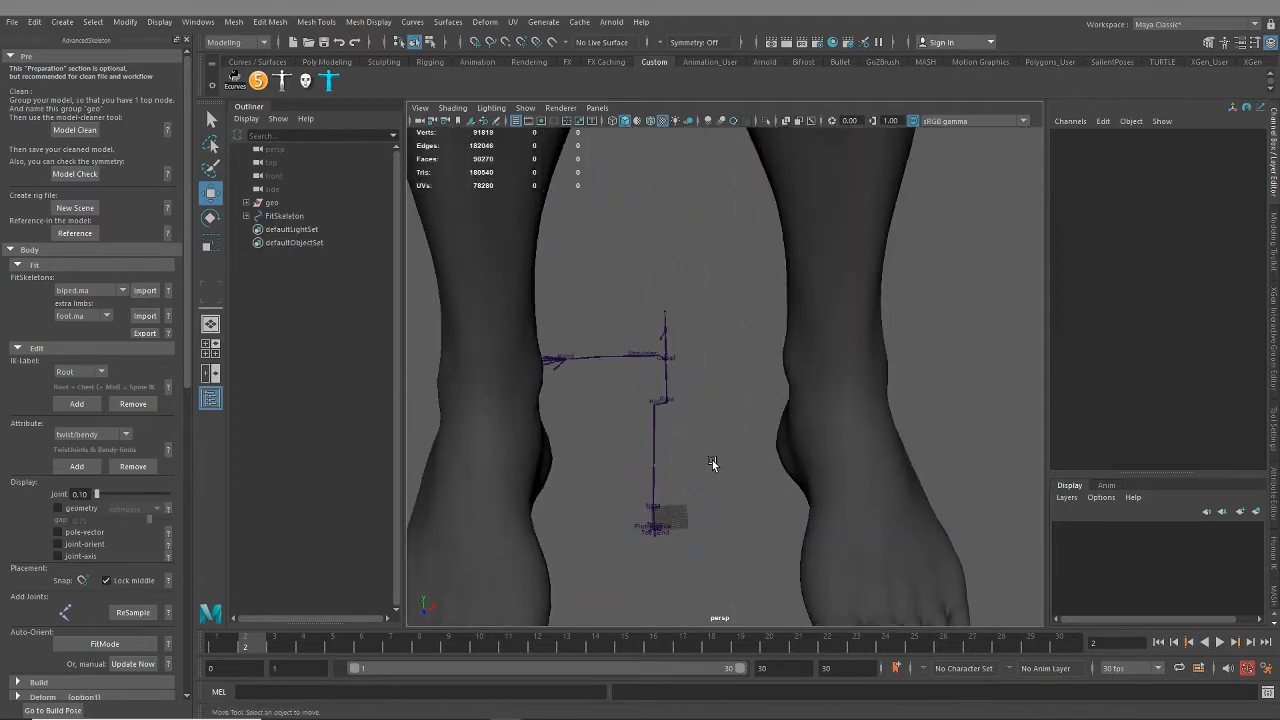
# Step: Scale the whole FitSkeleton up uniformly to about 9.995 so it roughly matches the character's height
pyautogui.click(683, 478)
pyautogui.scroll(-6, 730, 530)
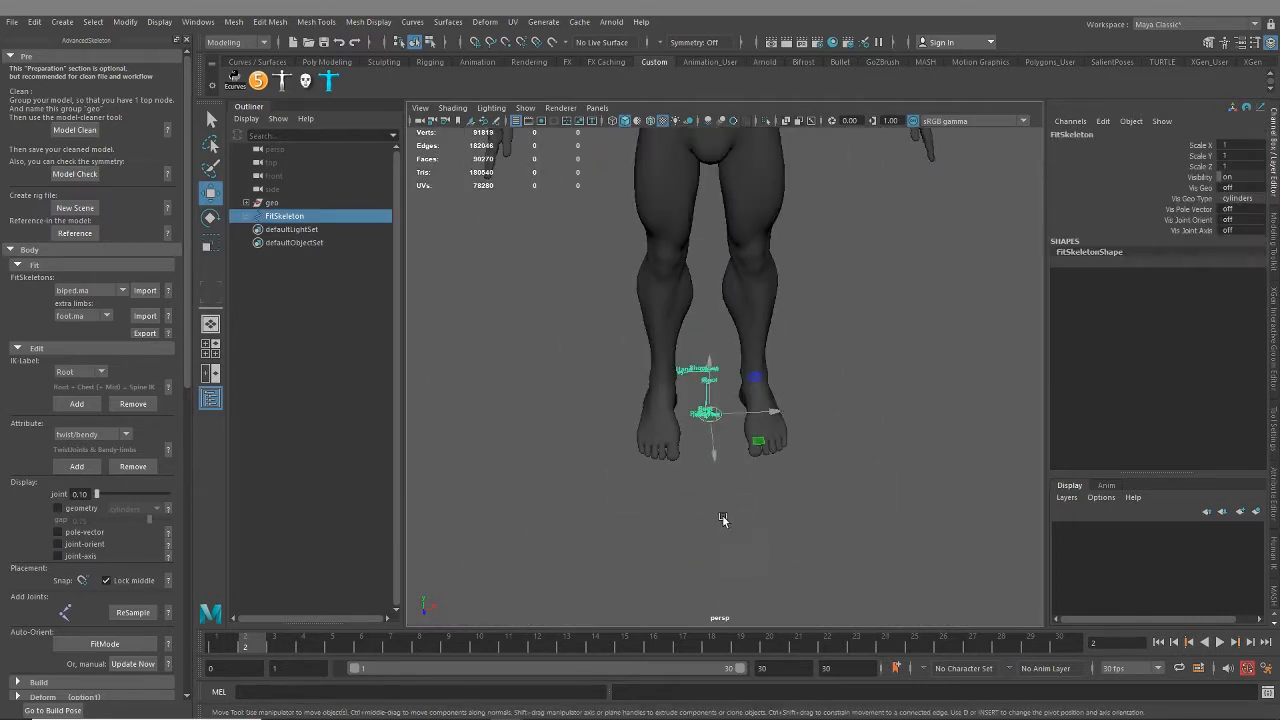
pyautogui.press('e')
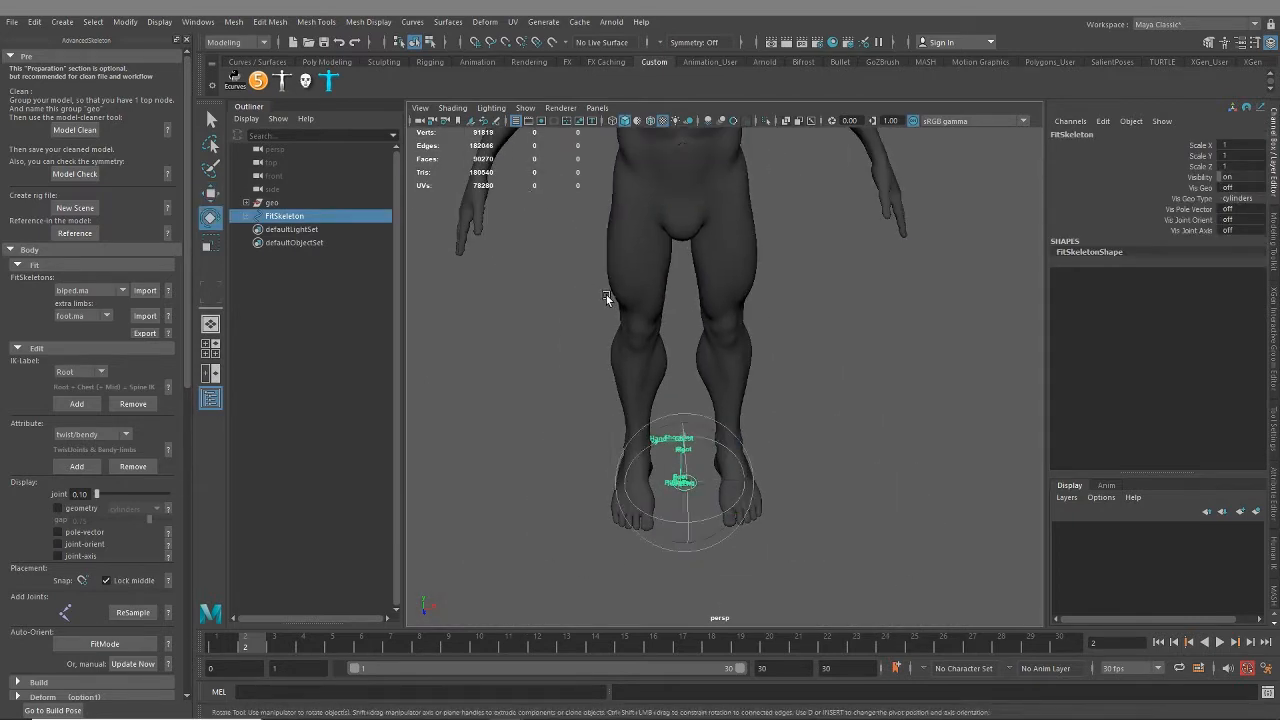
pyautogui.press('r')
pyautogui.moveTo(686, 486); pyautogui.dragTo(1020, 463)
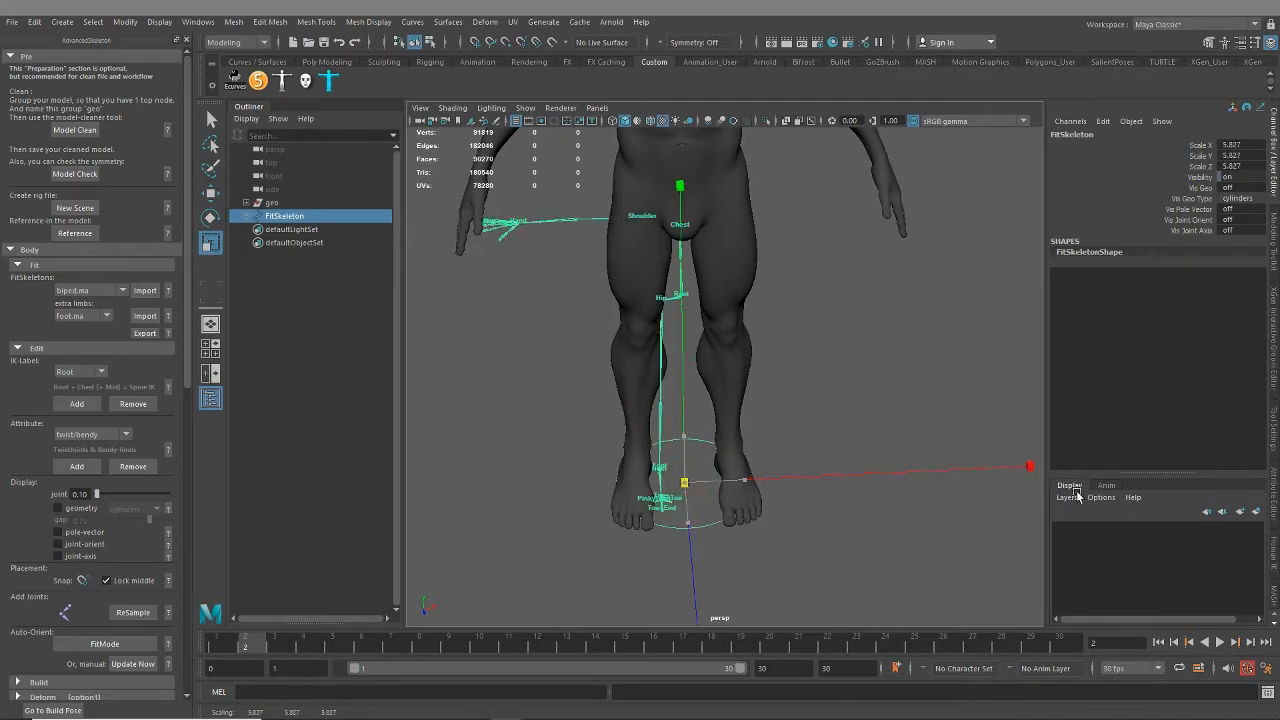
pyautogui.scroll(-5, 829, 496)
pyautogui.scroll(3, 781, 479)
pyautogui.moveTo(697, 458); pyautogui.dragTo(805, 470)
pyautogui.scroll(3, 706, 412)
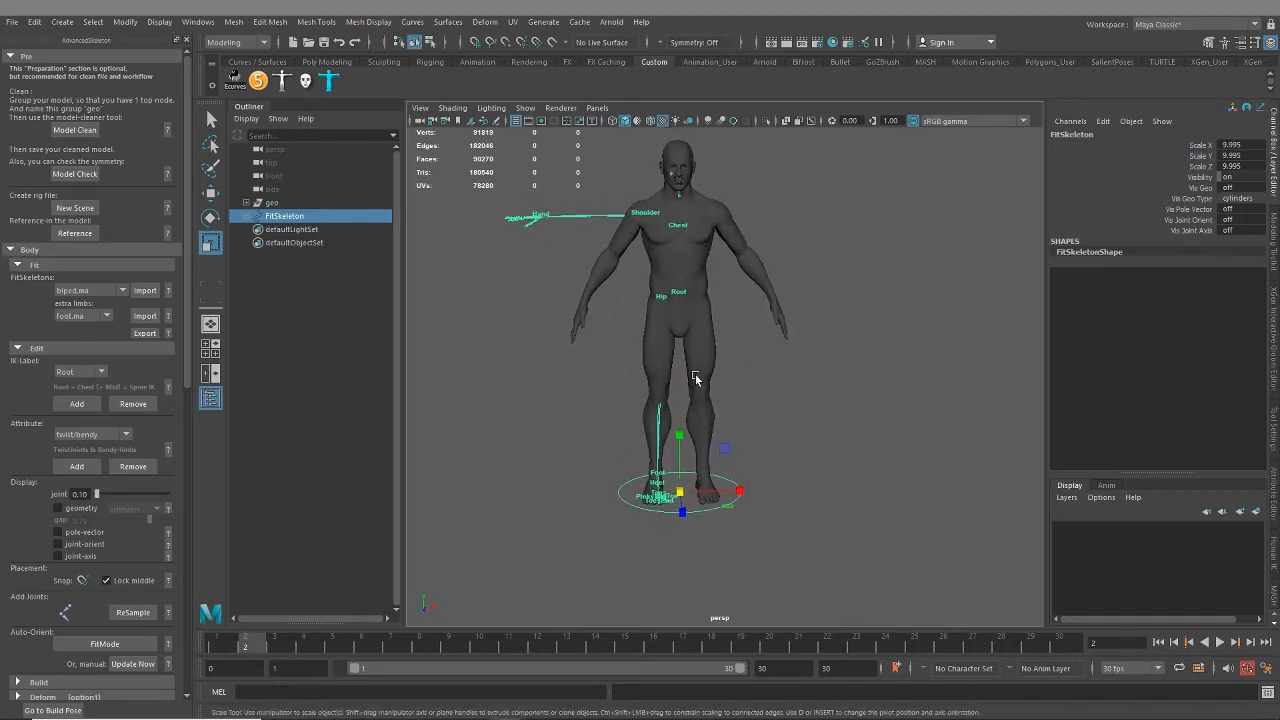
pyautogui.keyDown('alt'); pyautogui.moveTo(701, 490); pyautogui.dragTo(707, 454, button='middle'); pyautogui.keyUp('alt')
pyautogui.scroll(2, 710, 472)
pyautogui.keyDown('alt'); pyautogui.moveTo(654, 234); pyautogui.dragTo(658, 323, button='middle'); pyautogui.keyUp('alt')
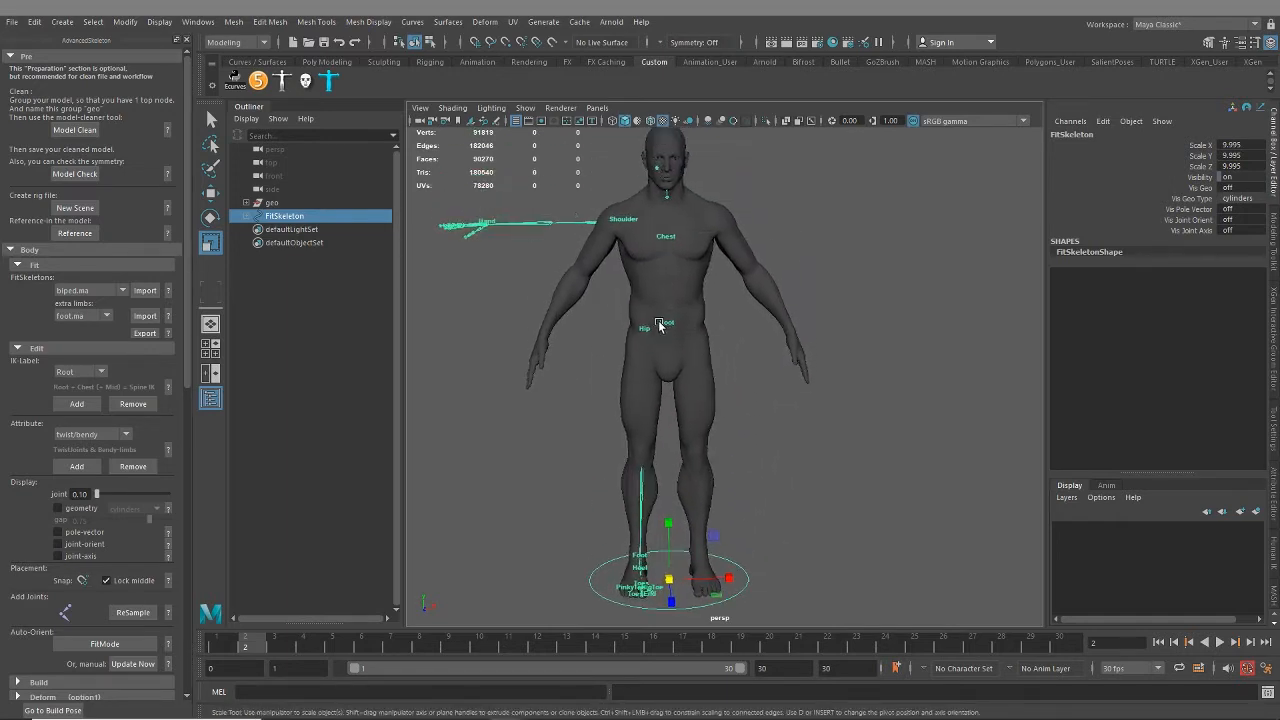
# Step: Turn on X-Ray Joints shading in the perspective view
pyautogui.click(452, 108)
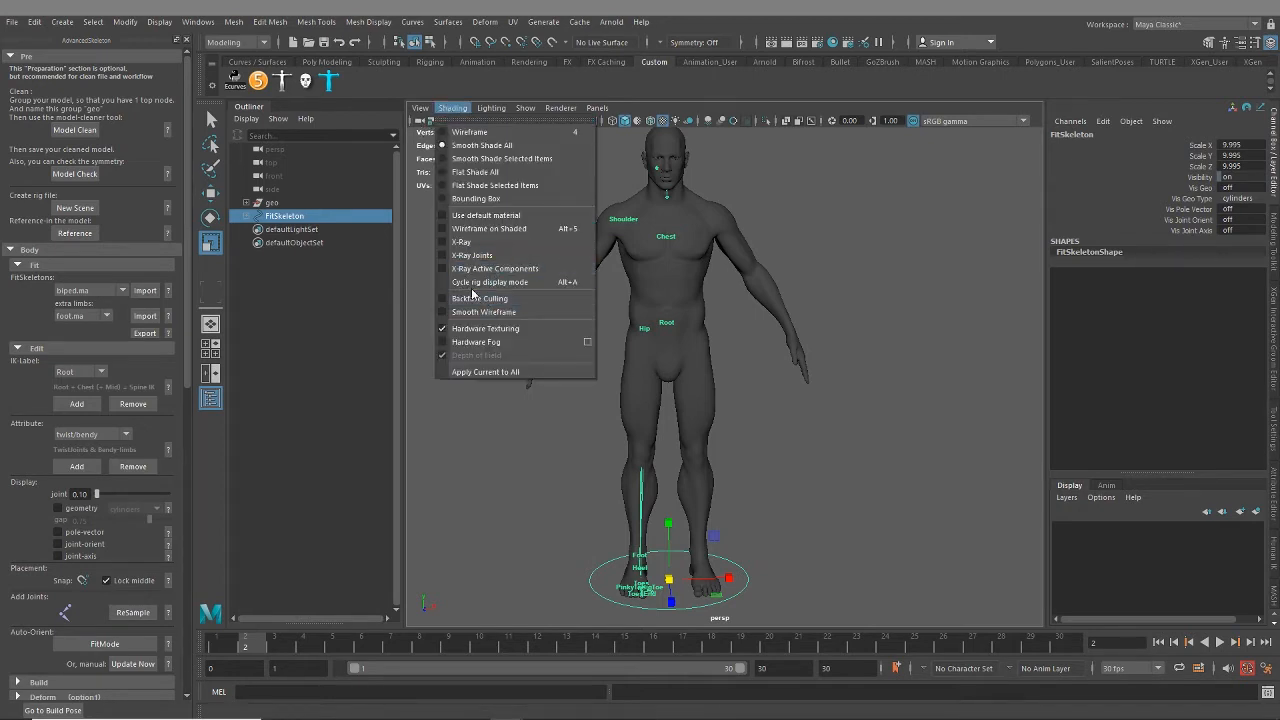
pyautogui.click(467, 258)
pyautogui.moveTo(713, 298)
pyautogui.keyDown('alt'); pyautogui.mouseDown()
pyautogui.moveTo(700, 399)
pyautogui.moveTo(723, 429)
pyautogui.moveTo(622, 416)
pyautogui.moveTo(728, 414)
pyautogui.moveTo(736, 432)
pyautogui.mouseUp(); pyautogui.keyUp('alt')
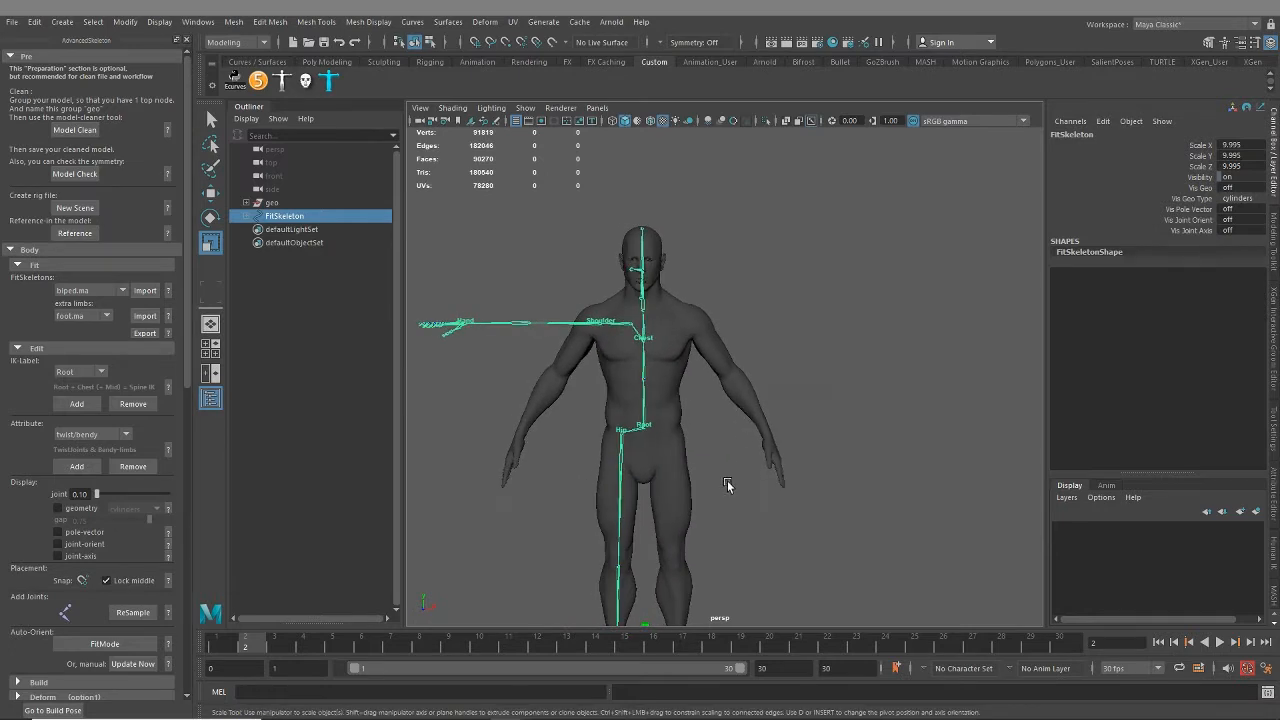
# Step: Refine the FitSkeleton's uniform scale to about 10.113 to match the body's height
pyautogui.keyDown('alt'); pyautogui.moveTo(727, 484); pyautogui.dragTo(709, 354, button='middle'); pyautogui.keyUp('alt')
pyautogui.keyDown('alt'); pyautogui.moveTo(708, 355); pyautogui.dragTo(692, 396); pyautogui.keyUp('alt')
pyautogui.moveTo(641, 474); pyautogui.dragTo(641, 481)
pyautogui.keyDown('alt'); pyautogui.moveTo(687, 278); pyautogui.dragTo(694, 441, button='middle'); pyautogui.keyUp('alt')
pyautogui.keyDown('alt'); pyautogui.moveTo(682, 399); pyautogui.dragTo(697, 400); pyautogui.keyUp('alt')
pyautogui.moveTo(704, 440); pyautogui.dragTo(712, 437, button='middle')
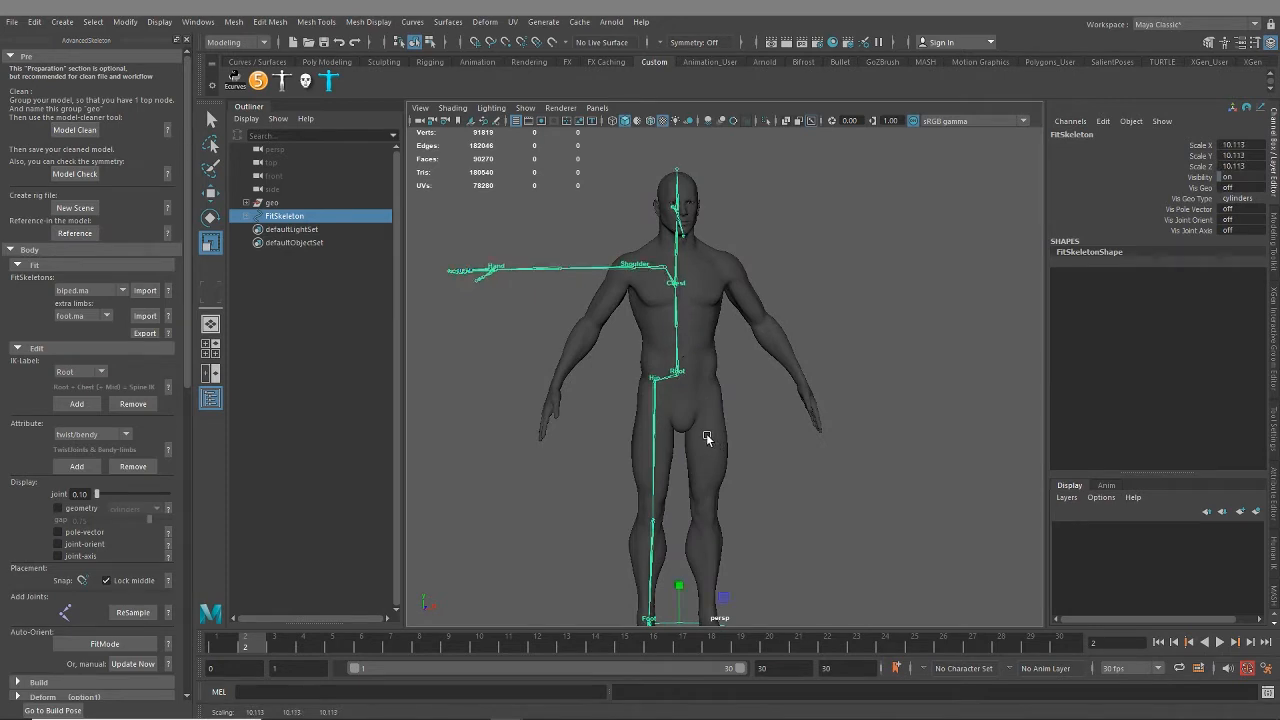
pyautogui.keyDown('alt'); pyautogui.moveTo(712, 437); pyautogui.dragTo(681, 329, button='right'); pyautogui.keyUp('alt')
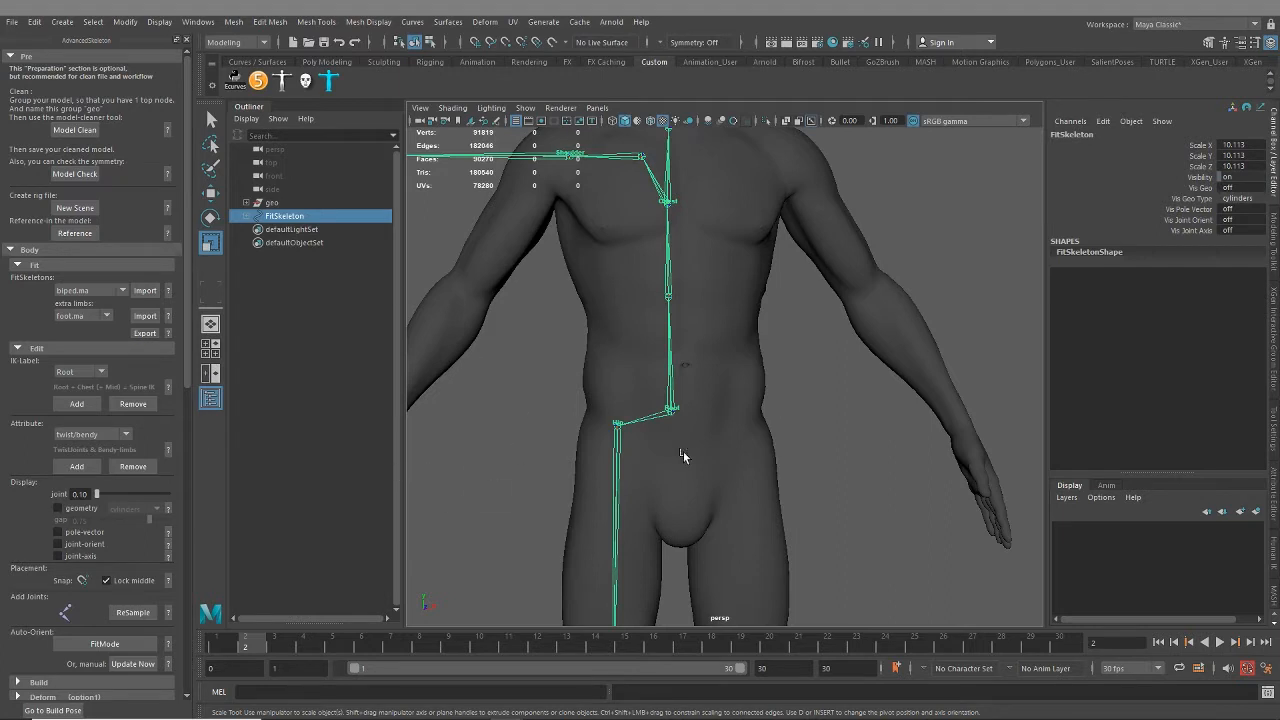
# Step: Select the Root joint at the pelvis and examine how the skeleton sits in the body from an angled view
pyautogui.click(673, 414)
pyautogui.click(673, 414)
pyautogui.press('w')
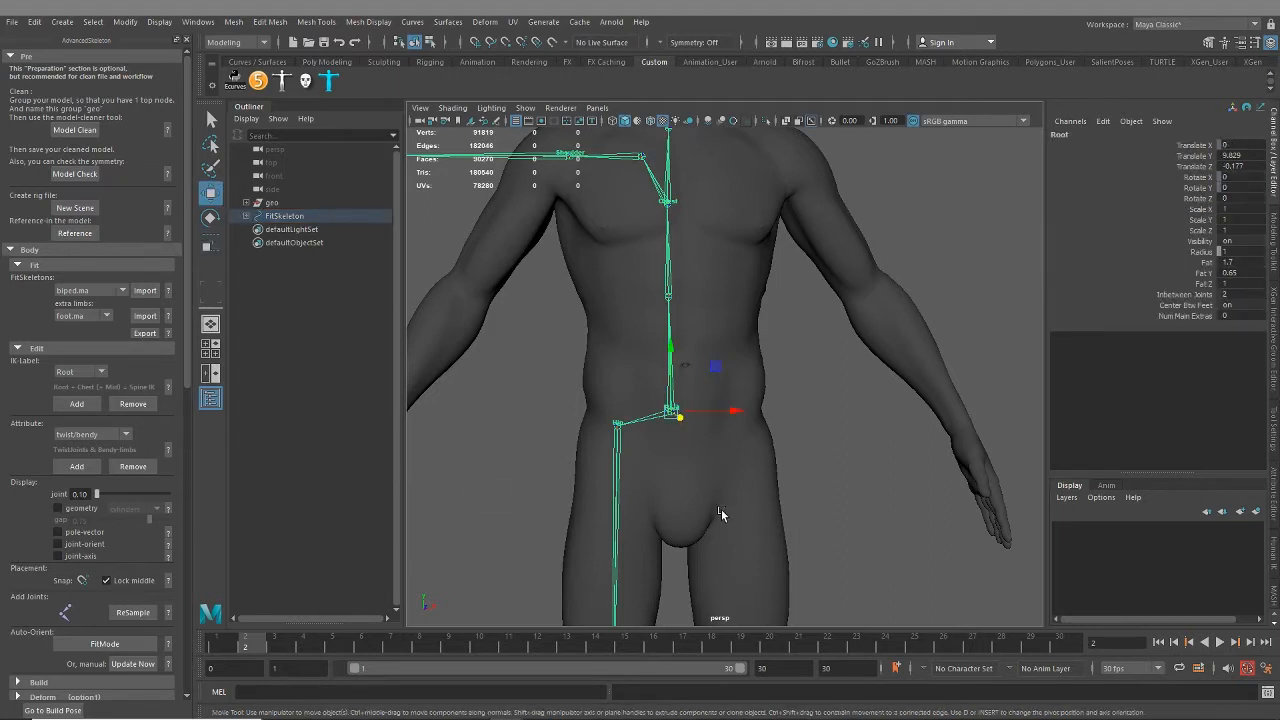
pyautogui.keyDown('alt'); pyautogui.moveTo(693, 505); pyautogui.dragTo(684, 439, button='middle'); pyautogui.keyUp('alt')
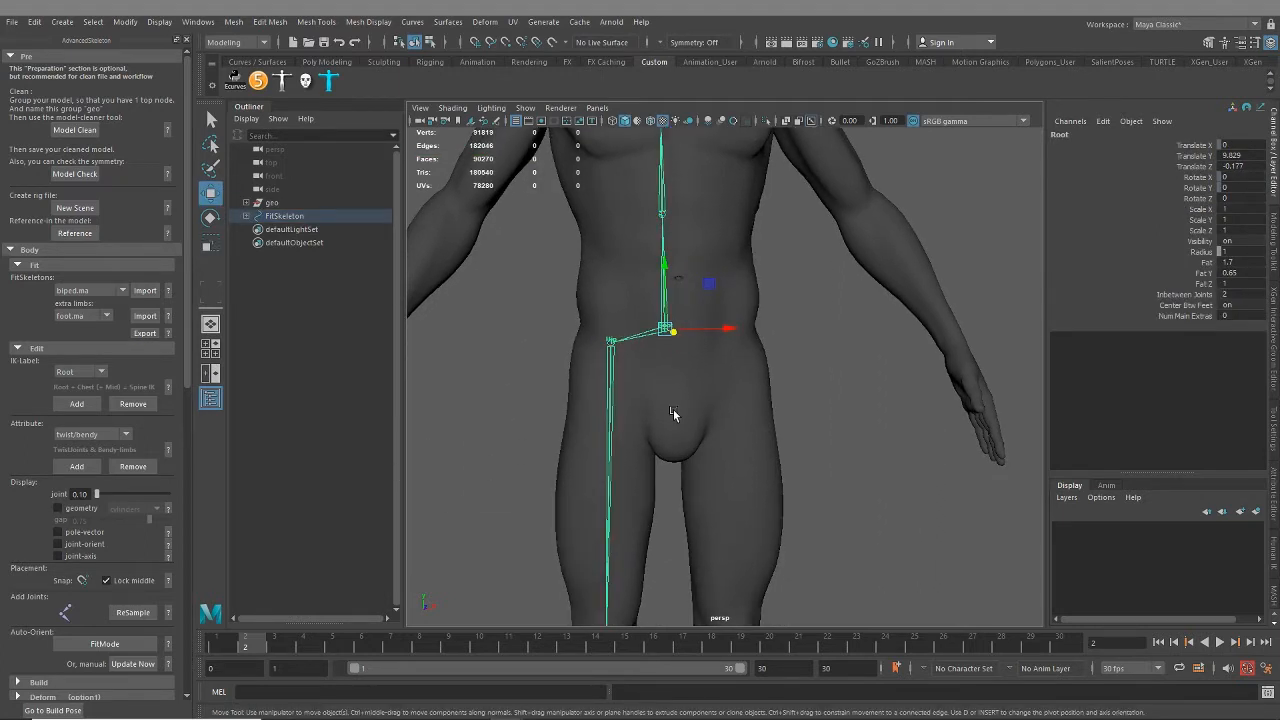
pyautogui.press('d')
pyautogui.scroll(-5, 704, 489)
pyautogui.keyDown('alt'); pyautogui.moveTo(704, 489); pyautogui.dragTo(672, 510); pyautogui.keyUp('alt')
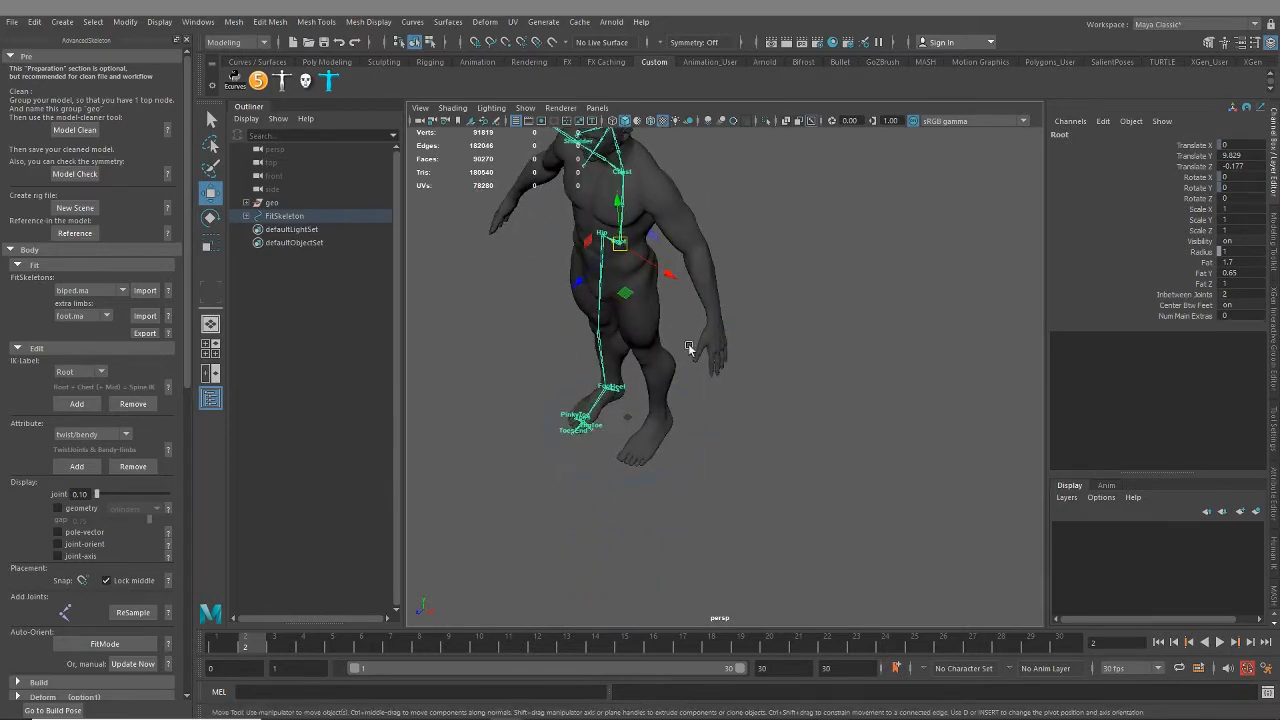
pyautogui.keyDown('alt'); pyautogui.moveTo(618, 484); pyautogui.dragTo(670, 529, button='middle'); pyautogui.keyUp('alt')
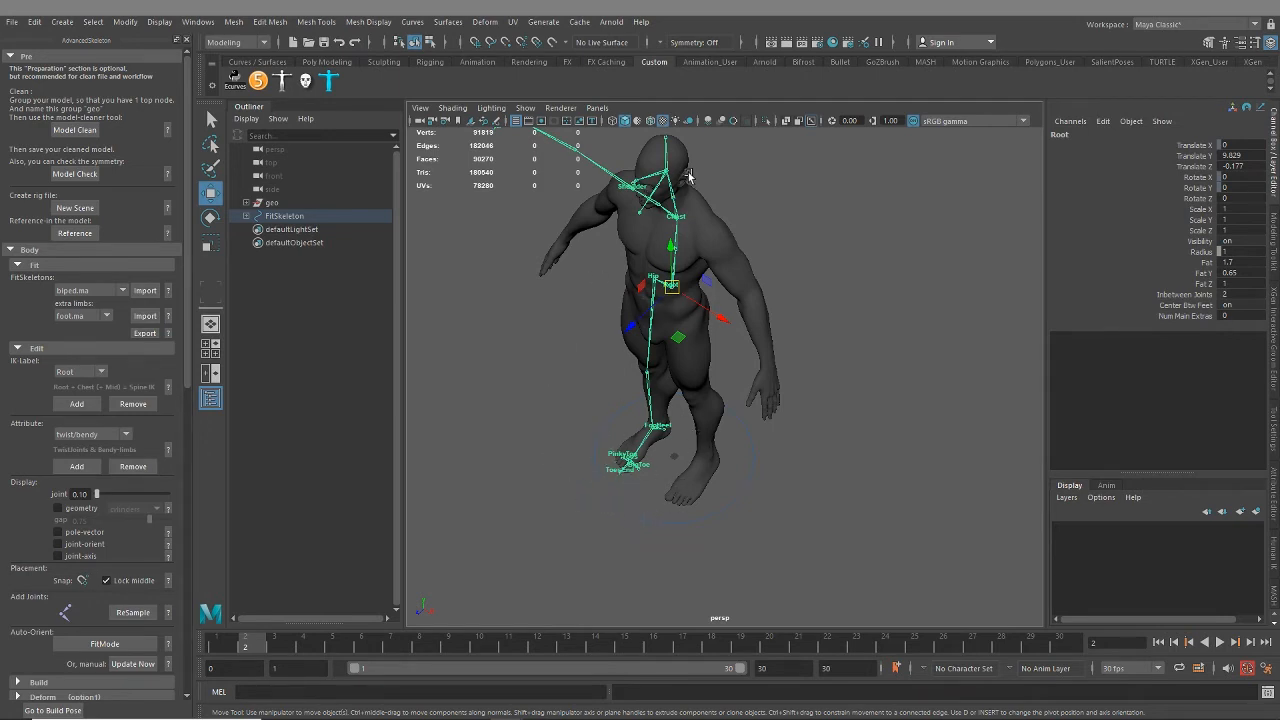
# Step: Try moving the Root joint with its whole chain forward out of the body, and undo the move
pyautogui.click(753, 456)
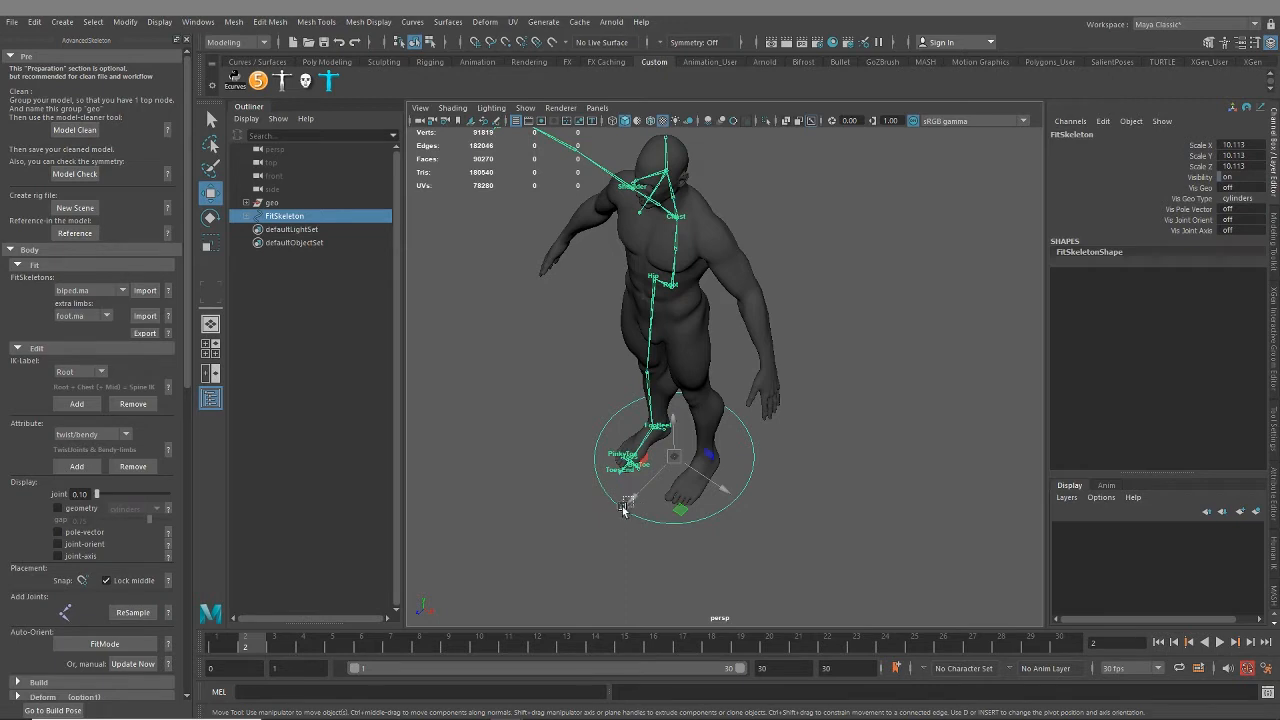
pyautogui.keyDown('alt'); pyautogui.moveTo(629, 488); pyautogui.dragTo(600, 445); pyautogui.keyUp('alt')
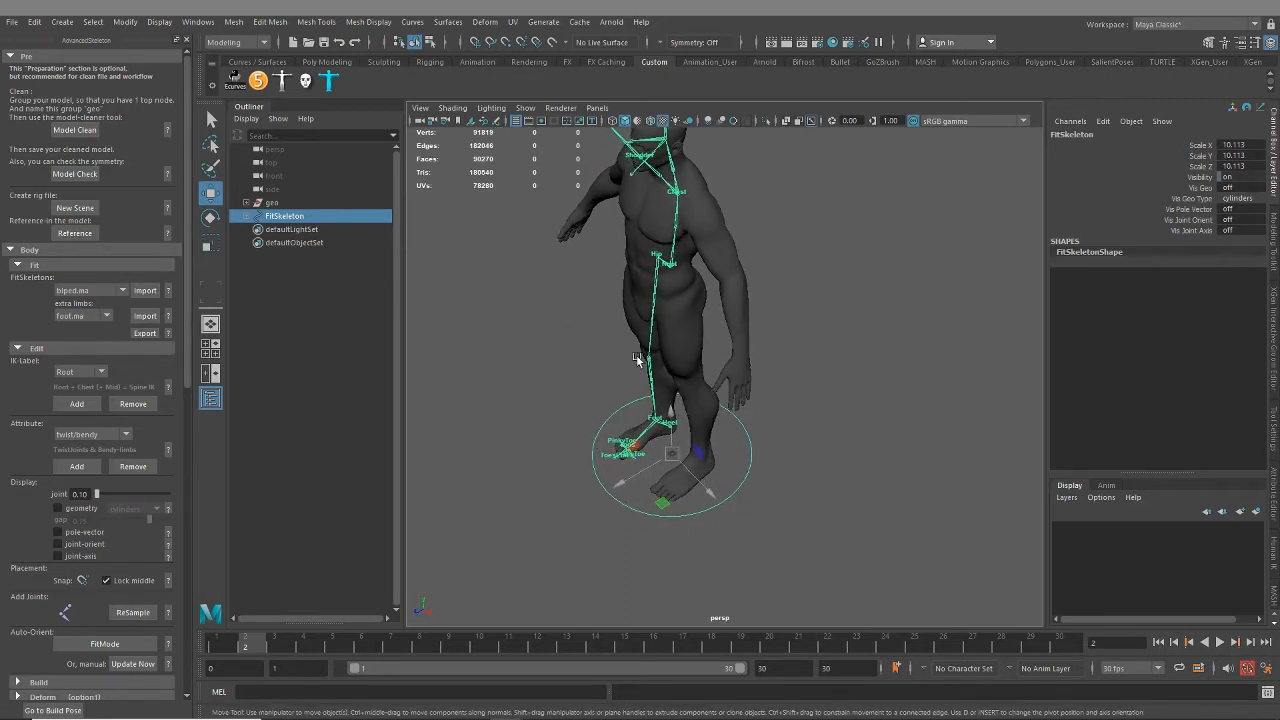
pyautogui.click(670, 268)
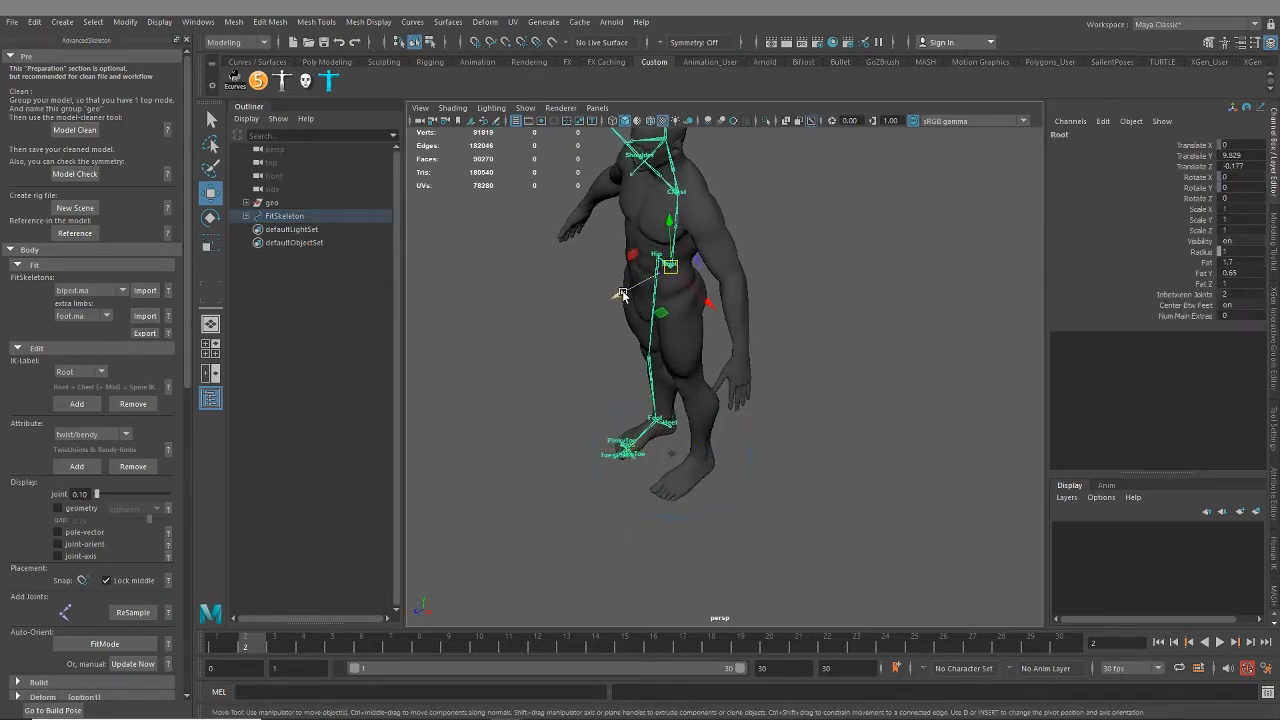
pyautogui.moveTo(619, 296); pyautogui.dragTo(458, 368)
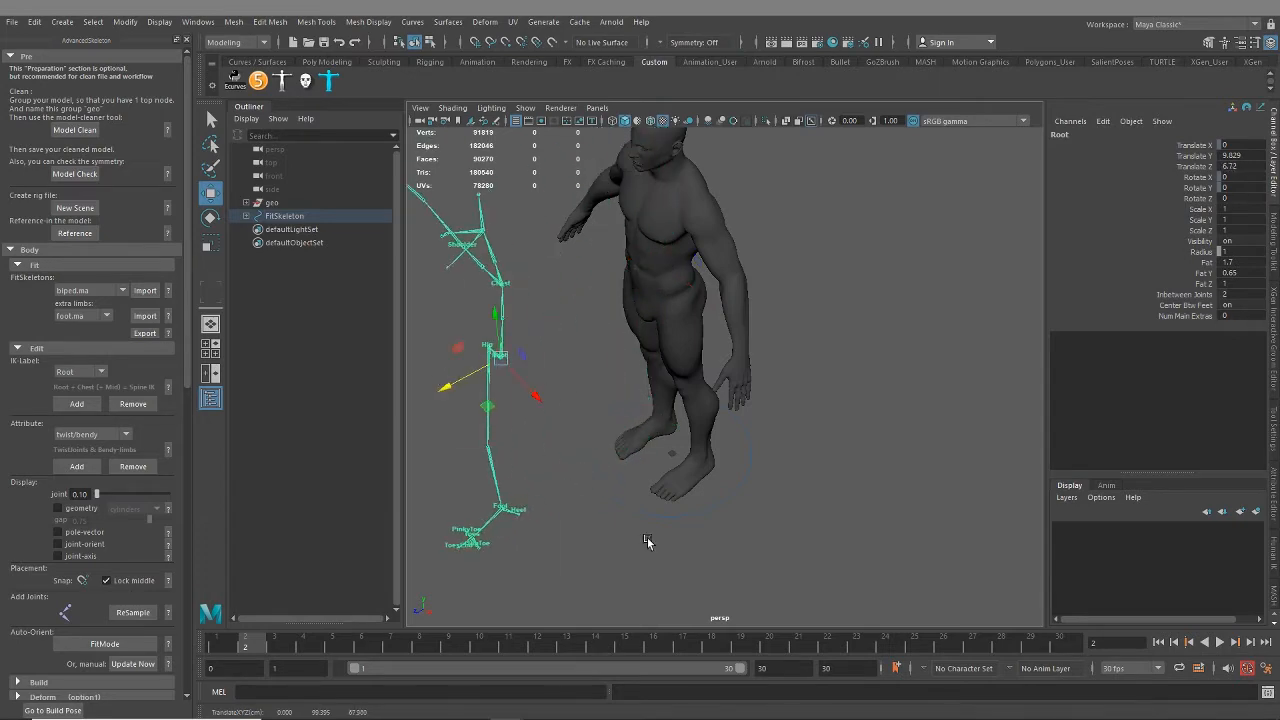
pyautogui.hotkey('ctrl', 'z')
# Step: Examine the skeleton's alignment with the torso, head and legs from the front, above and below
pyautogui.keyDown('alt'); pyautogui.moveTo(602, 495); pyautogui.dragTo(677, 446); pyautogui.keyUp('alt')
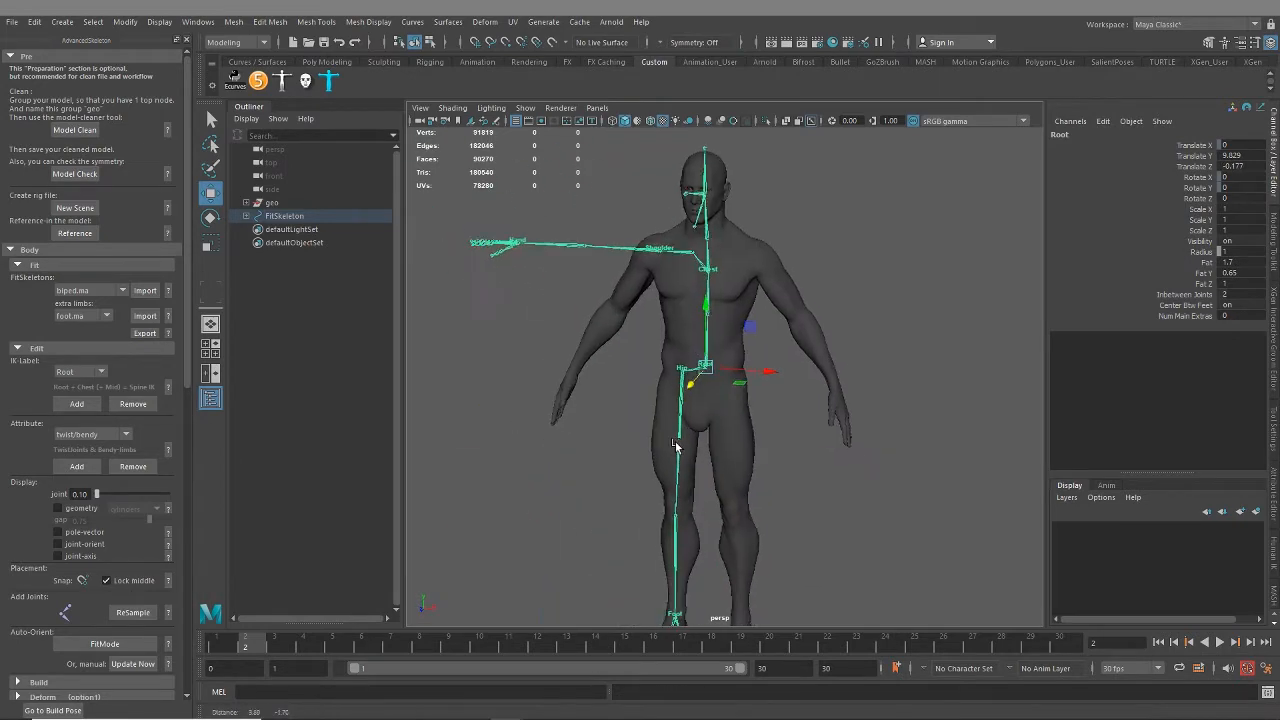
pyautogui.keyDown('alt'); pyautogui.moveTo(677, 446); pyautogui.dragTo(803, 477, button='right'); pyautogui.keyUp('alt')
pyautogui.keyDown('alt'); pyautogui.moveTo(708, 385); pyautogui.dragTo(716, 300, button='middle'); pyautogui.keyUp('alt')
pyautogui.keyDown('alt'); pyautogui.moveTo(716, 300); pyautogui.dragTo(733, 341, button='right'); pyautogui.keyUp('alt')
pyautogui.keyDown('alt'); pyautogui.moveTo(733, 341); pyautogui.dragTo(680, 343, button='middle'); pyautogui.keyUp('alt')
pyautogui.keyDown('alt'); pyautogui.moveTo(680, 343); pyautogui.dragTo(630, 450, button='right'); pyautogui.keyUp('alt')
pyautogui.keyDown('alt'); pyautogui.moveTo(630, 450); pyautogui.dragTo(626, 380, button='middle'); pyautogui.keyUp('alt')
pyautogui.keyDown('alt'); pyautogui.moveTo(626, 380); pyautogui.dragTo(726, 447); pyautogui.keyUp('alt')
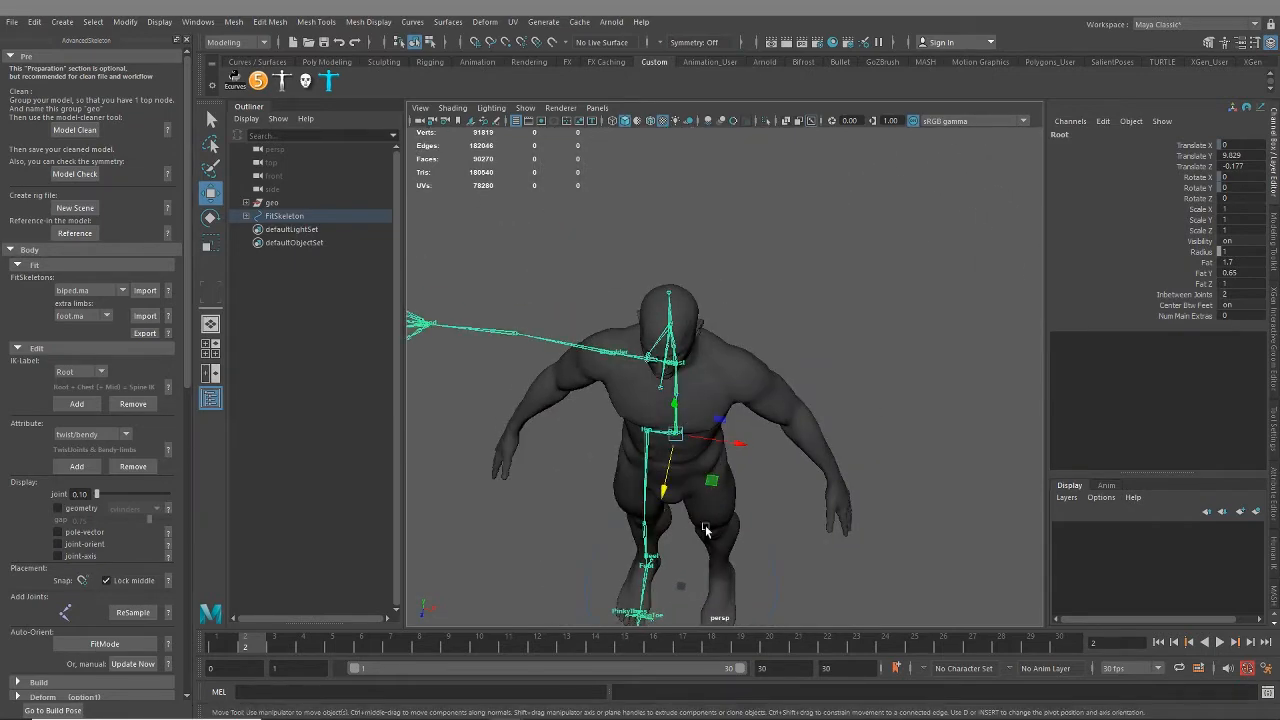
pyautogui.keyDown('alt'); pyautogui.moveTo(704, 530); pyautogui.dragTo(617, 453, button='middle'); pyautogui.keyUp('alt')
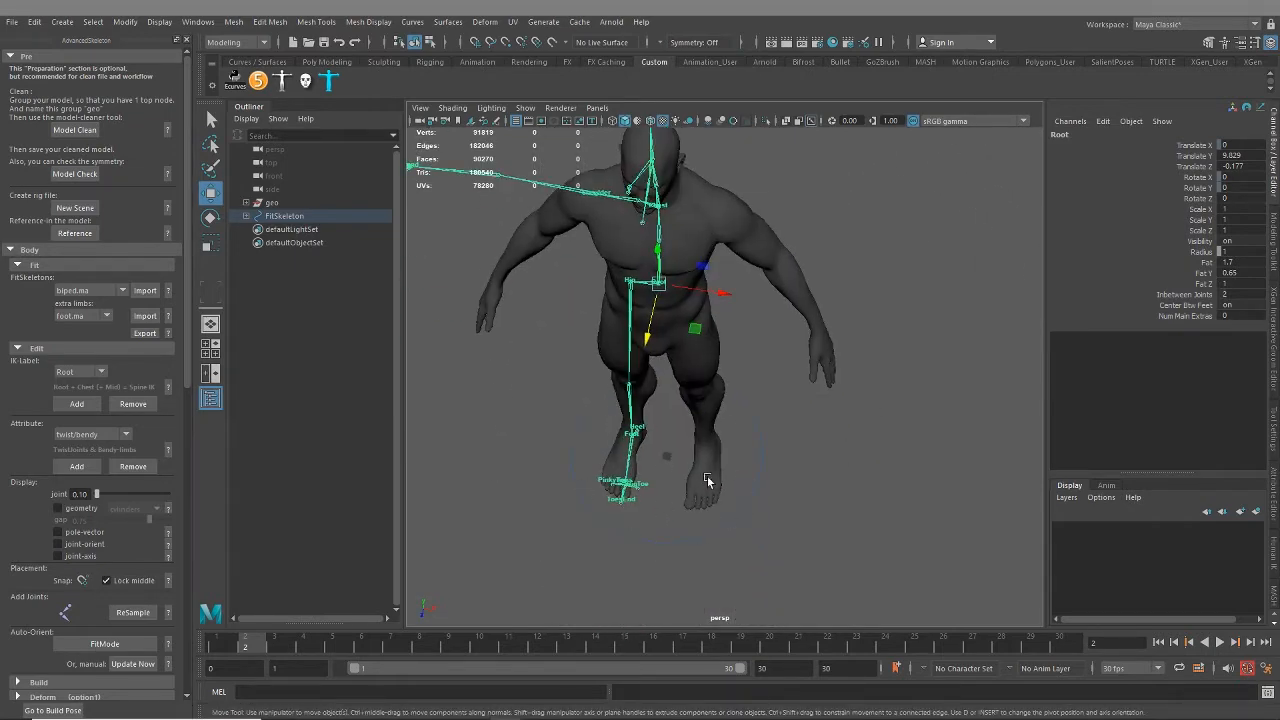
pyautogui.keyDown('alt'); pyautogui.moveTo(707, 480); pyautogui.dragTo(671, 363); pyautogui.keyUp('alt')
pyautogui.keyDown('alt'); pyautogui.moveTo(671, 363); pyautogui.dragTo(690, 465, button='middle'); pyautogui.keyUp('alt')
pyautogui.keyDown('alt'); pyautogui.moveTo(690, 465); pyautogui.dragTo(729, 465, button='right'); pyautogui.keyUp('alt')
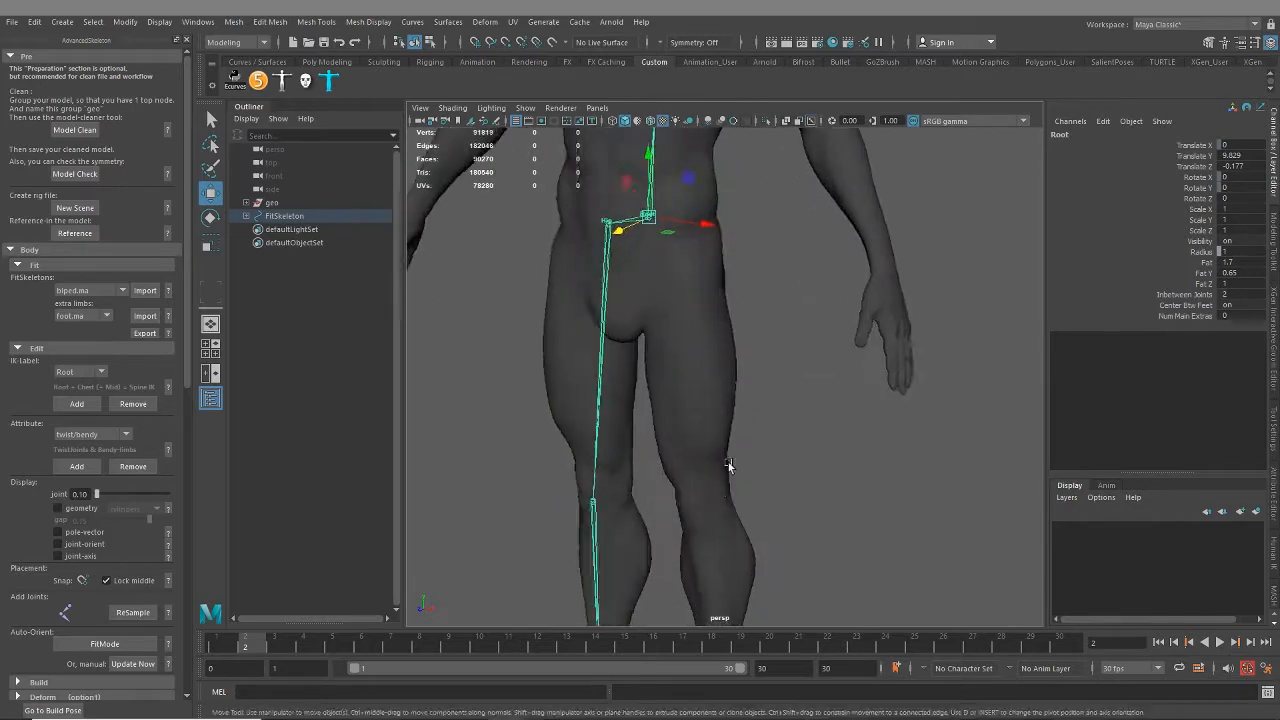
# Step: Move only the Root joint down the pelvis to Translate Y 9.152, leaving its child joints in place
pyautogui.keyDown('alt'); pyautogui.moveTo(685, 225); pyautogui.dragTo(694, 443, button='middle'); pyautogui.keyUp('alt')
pyautogui.keyDown('alt'); pyautogui.moveTo(694, 443); pyautogui.dragTo(755, 402); pyautogui.keyUp('alt')
pyautogui.keyDown('alt'); pyautogui.moveTo(755, 402); pyautogui.dragTo(694, 357, button='middle'); pyautogui.keyUp('alt')
pyautogui.keyDown('alt'); pyautogui.moveTo(694, 357); pyautogui.dragTo(735, 365, button='right'); pyautogui.keyUp('alt')
pyautogui.keyDown('alt'); pyautogui.moveTo(690, 348); pyautogui.dragTo(723, 420, button='middle'); pyautogui.keyUp('alt')
pyautogui.press('d')
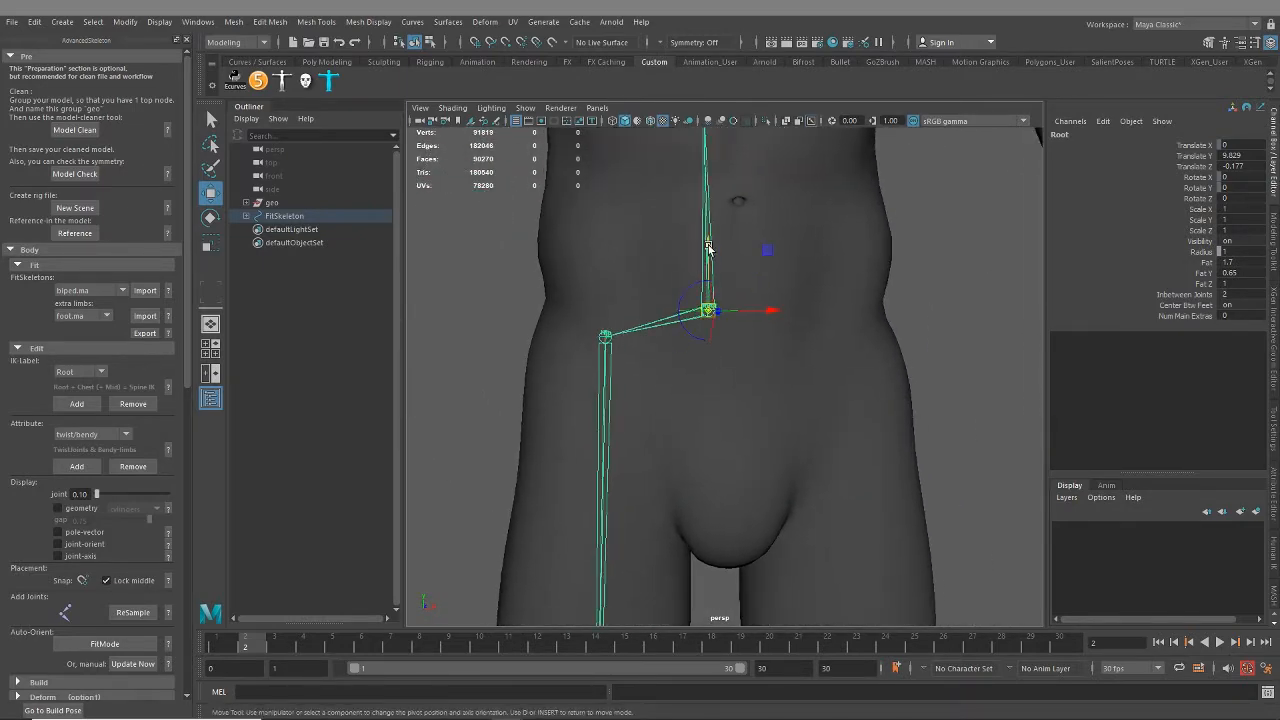
pyautogui.moveTo(707, 248); pyautogui.dragTo(705, 330)
# Step: In the side view, move only the Root joint forward inside the pelvis to Translate Z 0.158
pyautogui.keyDown('alt'); pyautogui.moveTo(830, 409); pyautogui.dragTo(640, 430); pyautogui.keyUp('alt')
pyautogui.keyDown('alt'); pyautogui.moveTo(640, 430); pyautogui.dragTo(791, 394, button='middle'); pyautogui.keyUp('alt')
pyautogui.keyDown('alt'); pyautogui.moveTo(791, 394); pyautogui.dragTo(769, 438); pyautogui.keyUp('alt')
pyautogui.press('space')
pyautogui.scroll(-5, 869, 530)
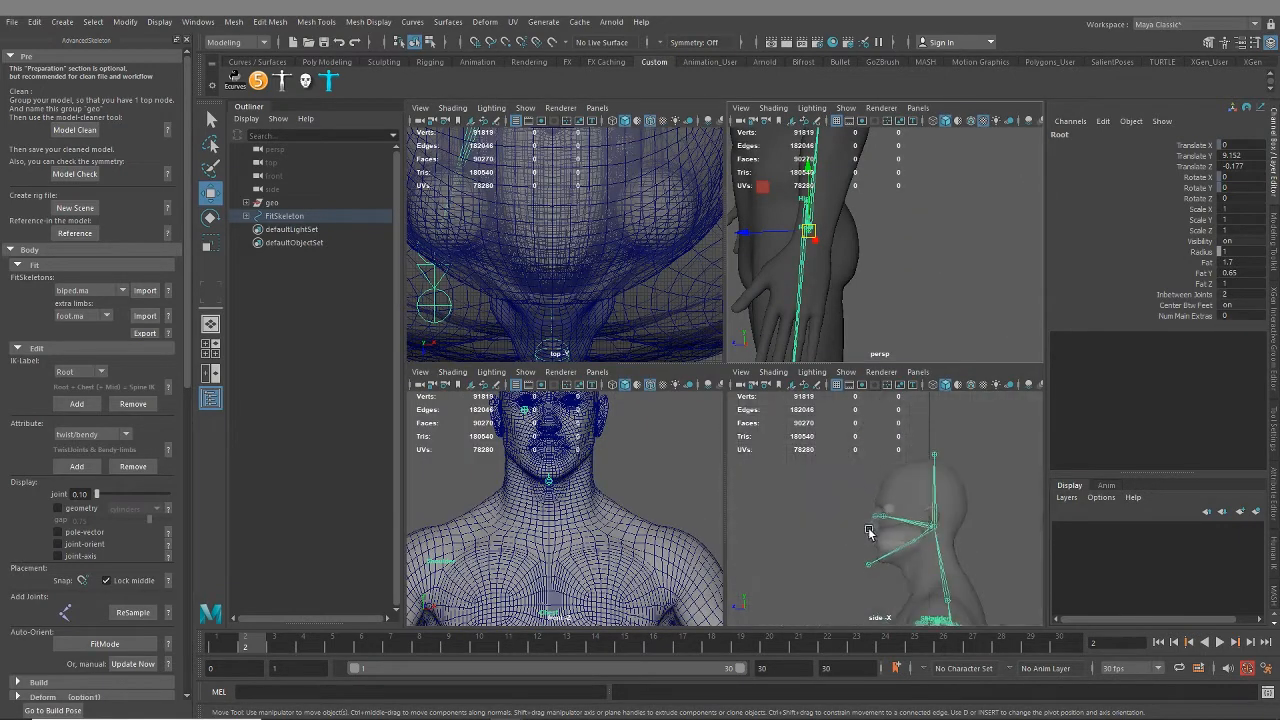
pyautogui.press('f')
pyautogui.keyDown('alt'); pyautogui.moveTo(853, 454); pyautogui.dragTo(870, 503, button='middle'); pyautogui.keyUp('alt')
pyautogui.press('space')
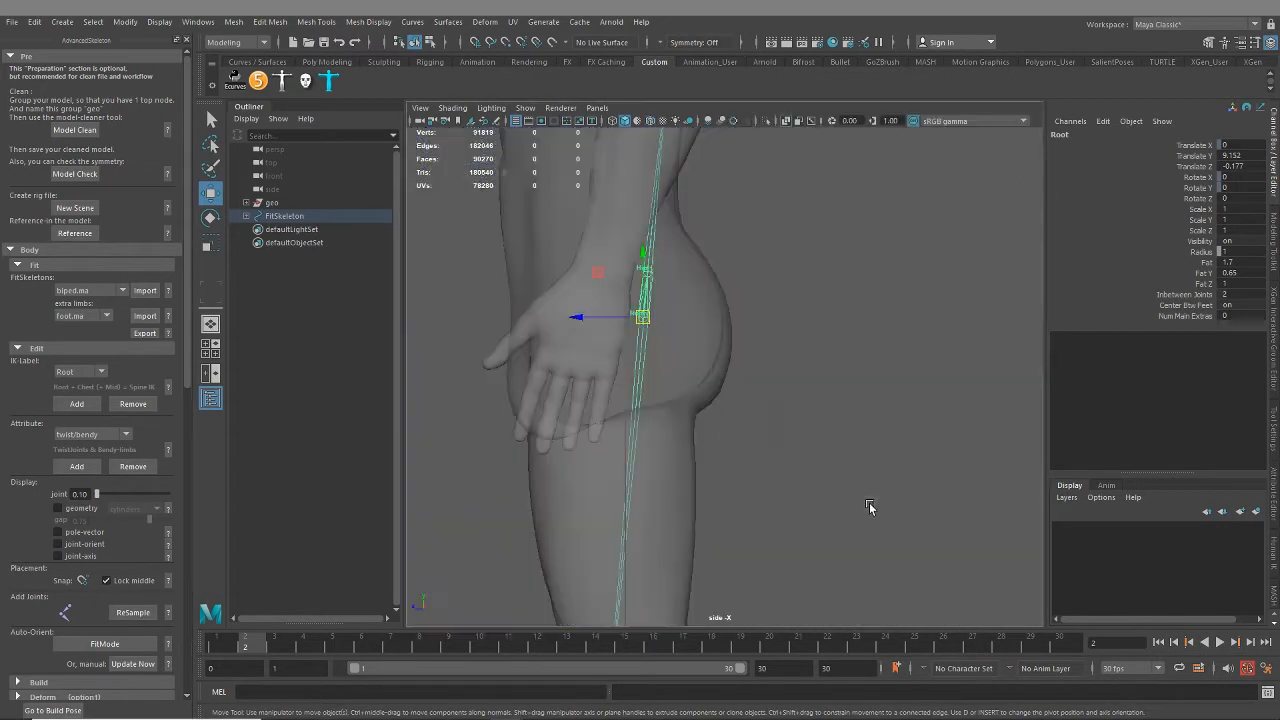
pyautogui.keyDown('alt'); pyautogui.moveTo(734, 390); pyautogui.dragTo(854, 476, button='middle'); pyautogui.keyUp('alt')
pyautogui.keyDown('alt'); pyautogui.moveTo(854, 476); pyautogui.dragTo(814, 443); pyautogui.keyUp('alt')
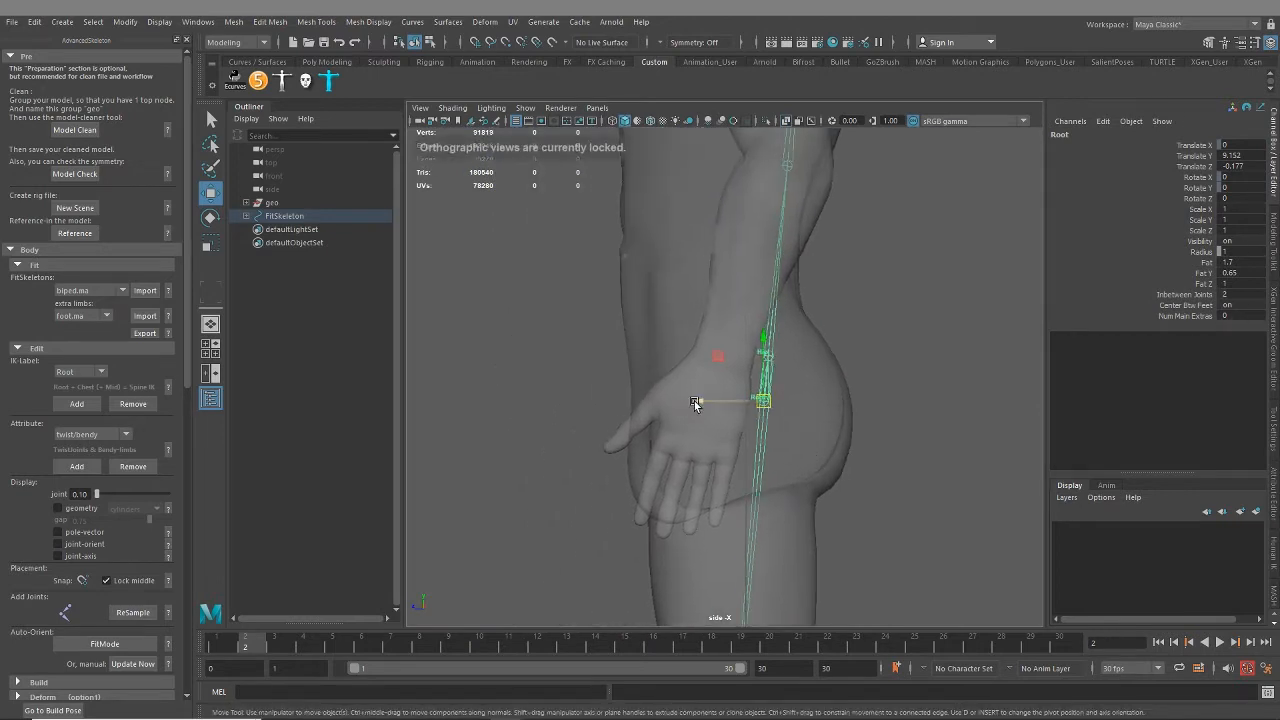
pyautogui.moveTo(699, 401); pyautogui.dragTo(662, 426)
pyautogui.hotkey('ctrl', 'z')
pyautogui.press('d')
# Step: Move only the Spine1 joint forward to Translate X 2.379, Y 0.427, and the Chest joint forward to Translate X 1.432, Y -0.068
pyautogui.keyDown('alt'); pyautogui.moveTo(764, 221); pyautogui.dragTo(755, 335, button='middle'); pyautogui.keyUp('alt')
pyautogui.click(755, 332)
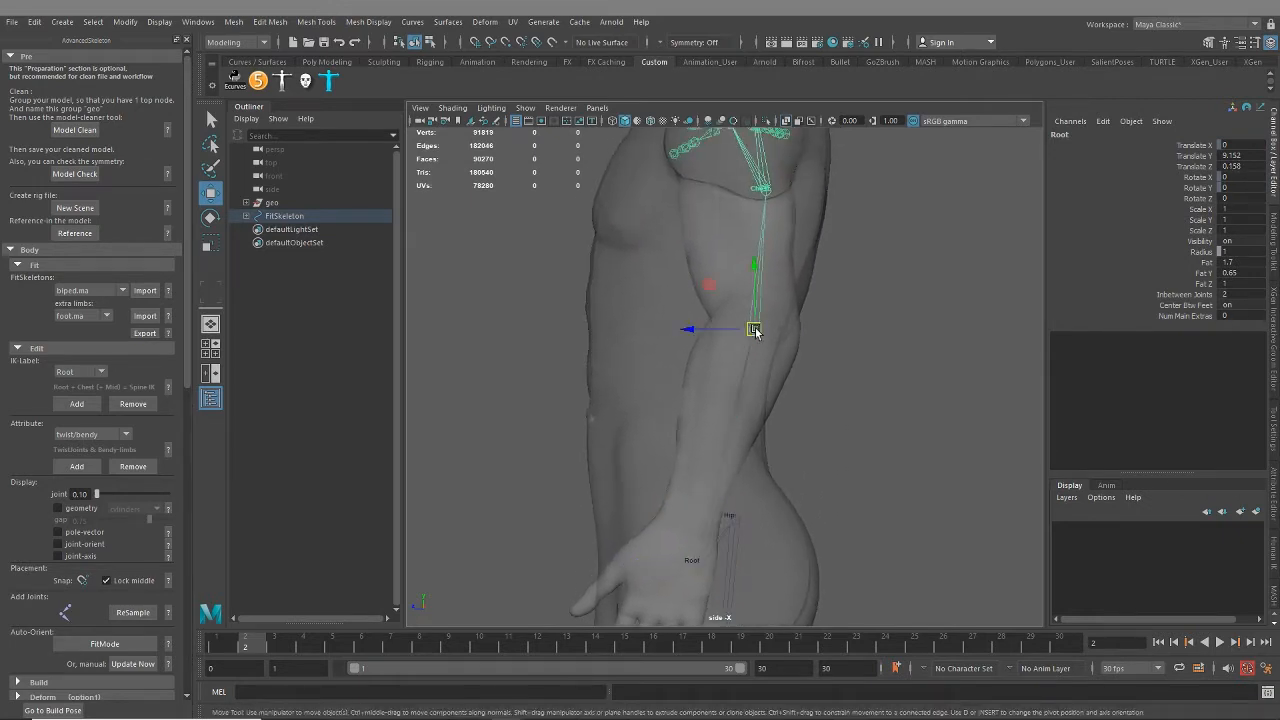
pyautogui.moveTo(690, 342); pyautogui.dragTo(628, 349)
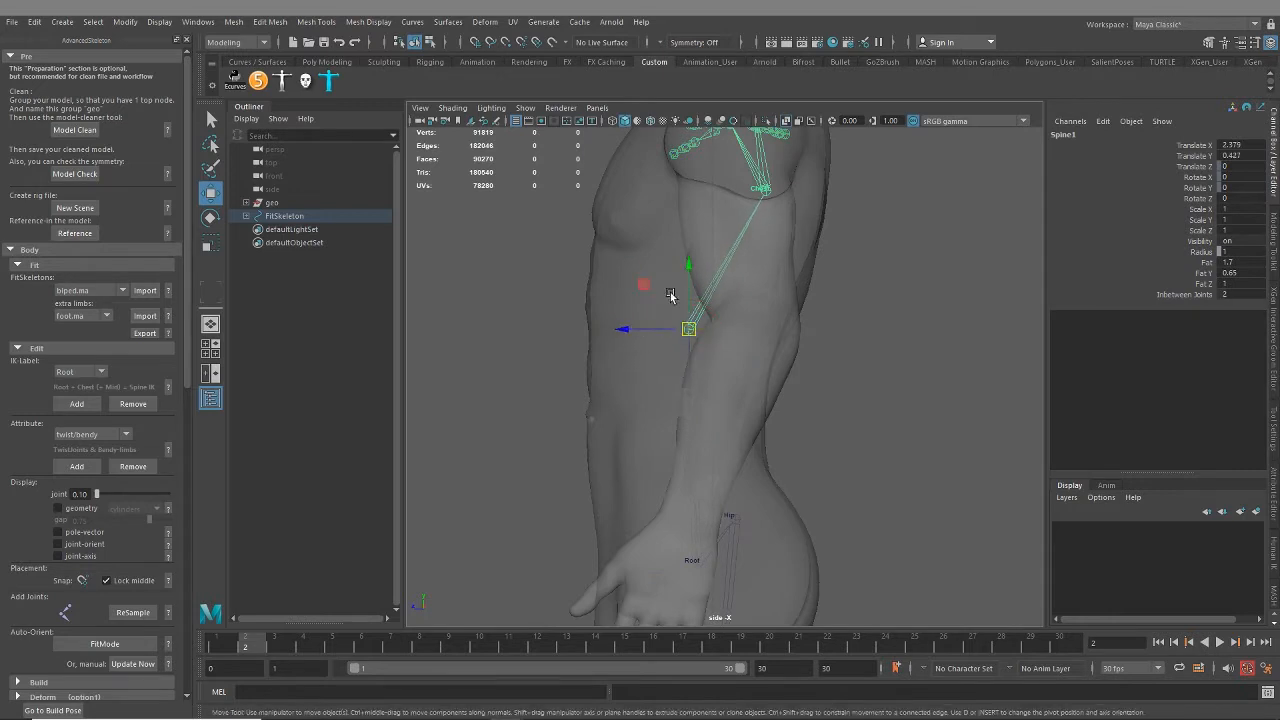
pyautogui.keyDown('alt'); pyautogui.moveTo(759, 212); pyautogui.dragTo(731, 313, button='middle'); pyautogui.keyUp('alt')
pyautogui.click(735, 313)
pyautogui.moveTo(672, 303); pyautogui.dragTo(614, 302)
# Step: Lower the Hip joint in the side view to Translate X -0.593, Y -0.476
pyautogui.keyDown('alt'); pyautogui.moveTo(675, 530); pyautogui.dragTo(680, 375, button='middle'); pyautogui.keyUp('alt')
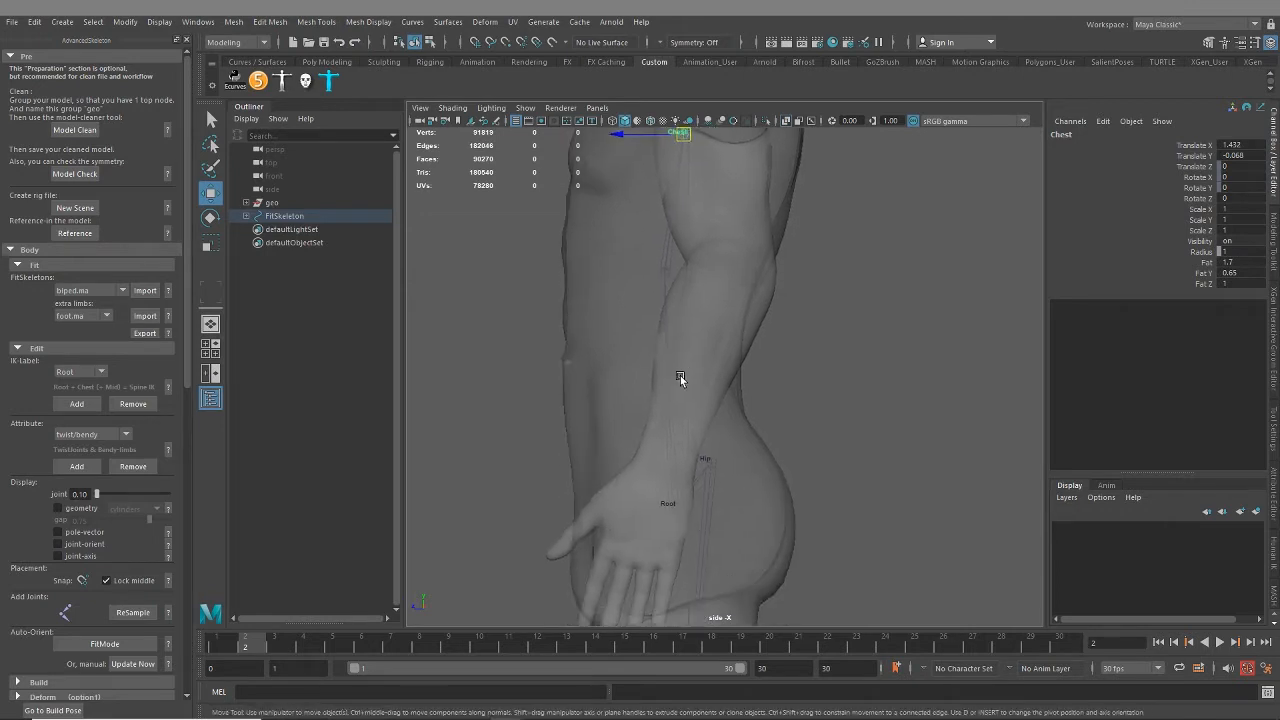
pyautogui.keyDown('alt'); pyautogui.moveTo(683, 196); pyautogui.dragTo(673, 398, button='middle'); pyautogui.keyUp('alt')
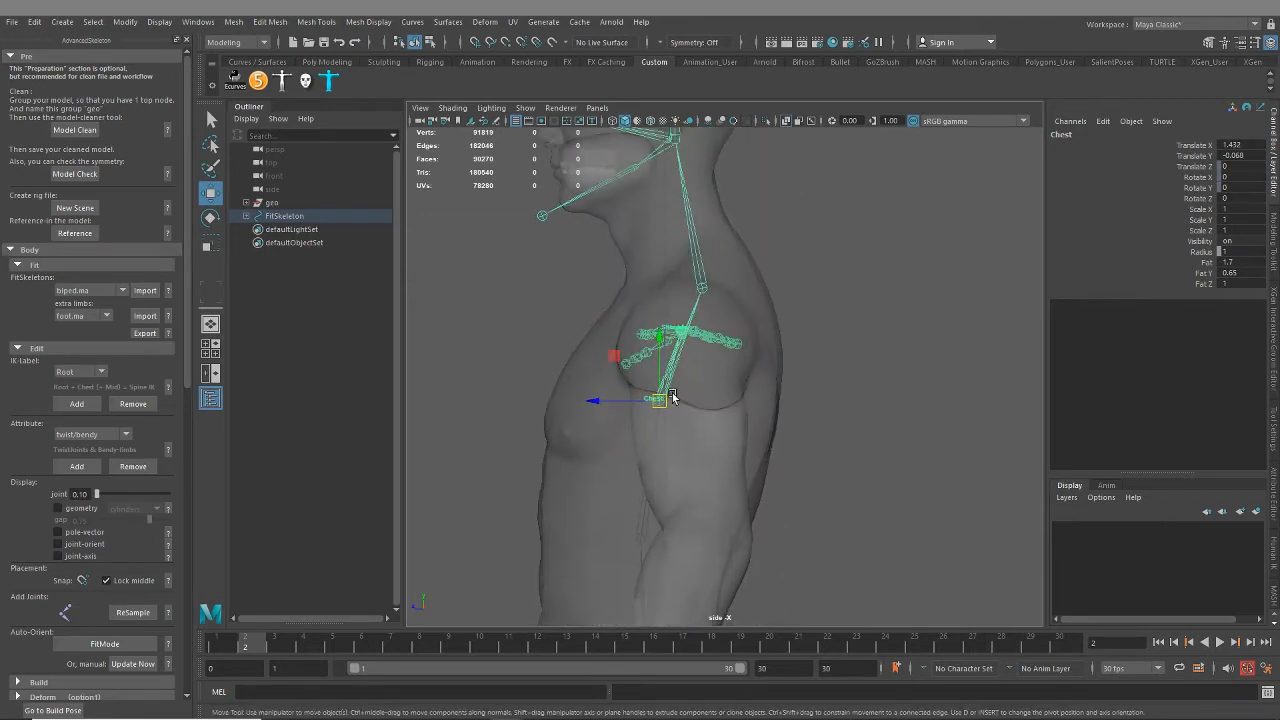
pyautogui.scroll(-4, 634, 450)
pyautogui.keyDown('alt'); pyautogui.moveTo(700, 585); pyautogui.dragTo(680, 333, button='middle'); pyautogui.keyUp('alt')
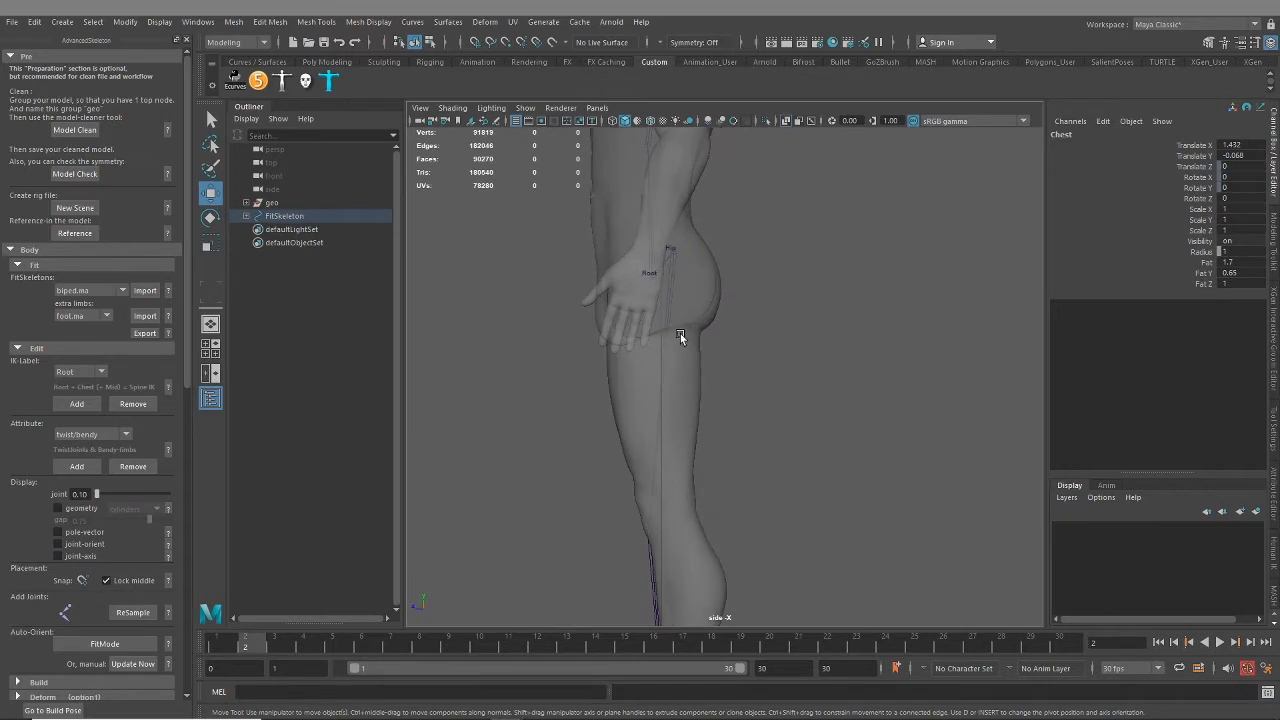
pyautogui.click(676, 252)
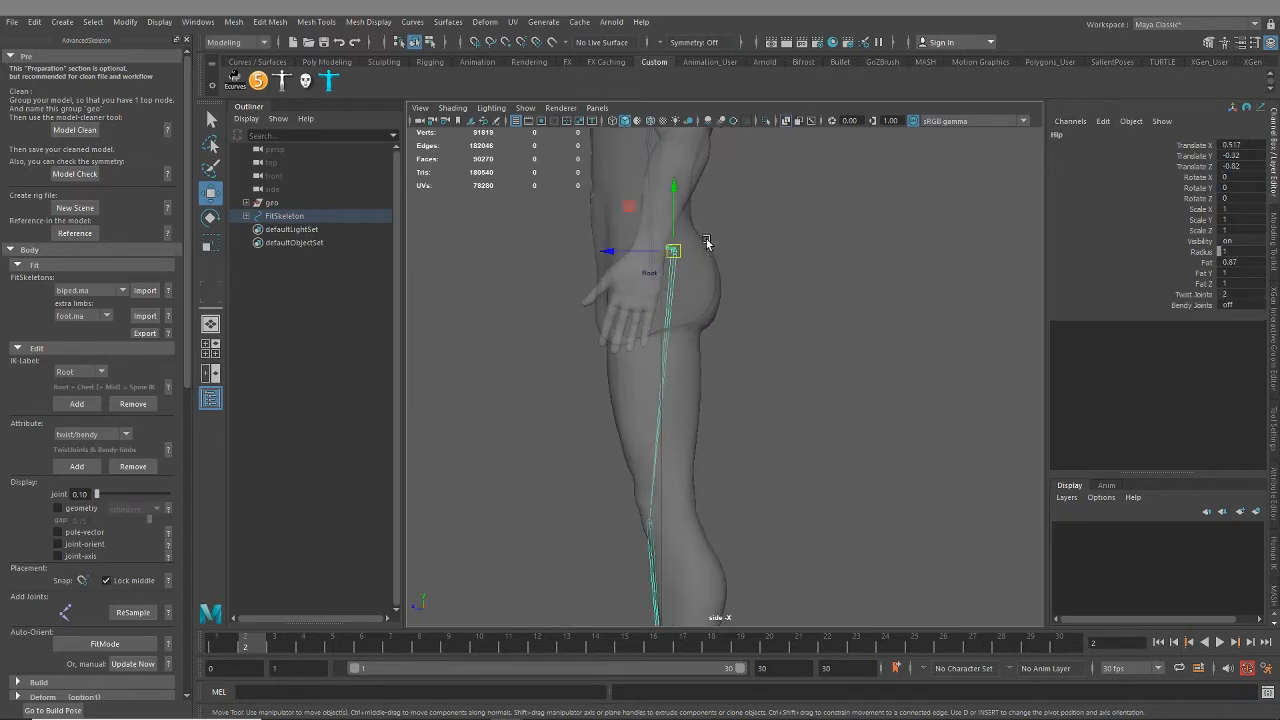
pyautogui.moveTo(681, 206); pyautogui.dragTo(672, 250)
# Step: In the perspective view, move the Hip joint outward over the thigh to Translate Z -0.956
pyautogui.press('space')
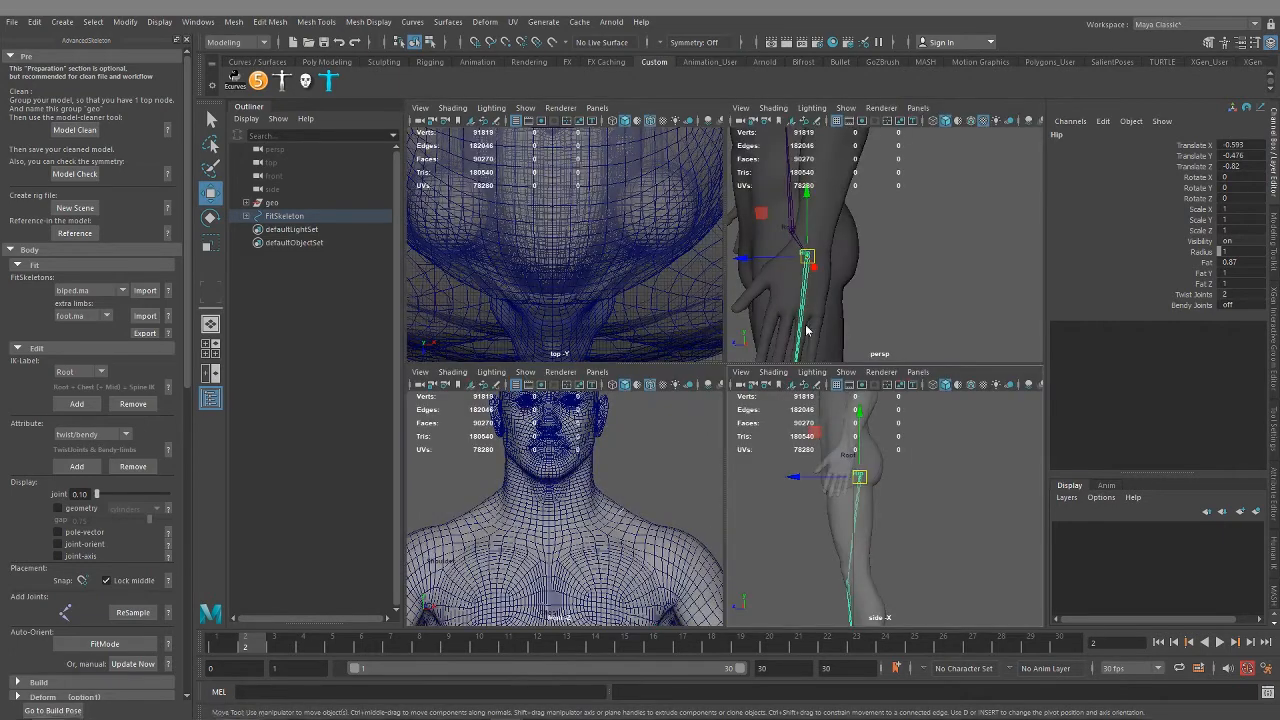
pyautogui.press('space')
pyautogui.keyDown('alt'); pyautogui.moveTo(765, 348); pyautogui.dragTo(858, 360); pyautogui.keyUp('alt')
pyautogui.keyDown('alt'); pyautogui.moveTo(696, 458); pyautogui.dragTo(780, 310, button='middle'); pyautogui.keyUp('alt')
pyautogui.keyDown('alt'); pyautogui.moveTo(780, 310); pyautogui.dragTo(768, 347); pyautogui.keyUp('alt')
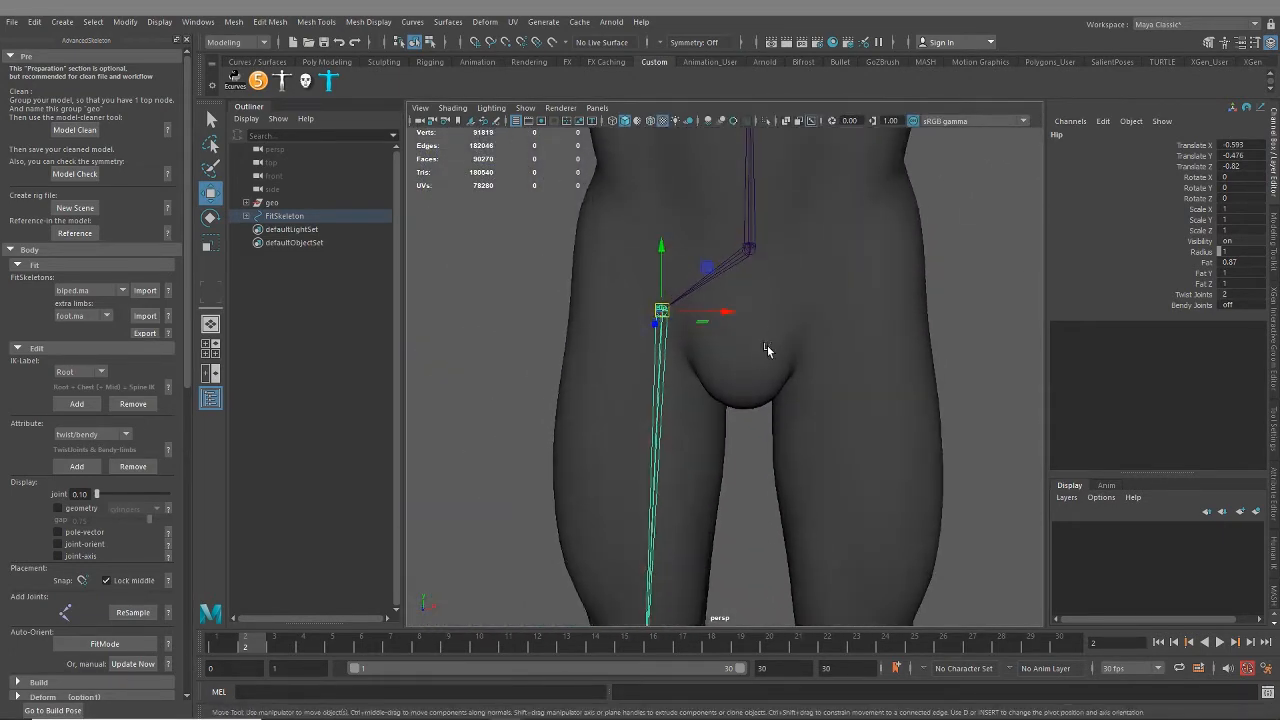
pyautogui.keyDown('alt'); pyautogui.moveTo(788, 570); pyautogui.dragTo(828, 274, button='middle'); pyautogui.keyUp('alt')
pyautogui.keyDown('alt'); pyautogui.moveTo(828, 272); pyautogui.dragTo(651, 277, button='right'); pyautogui.keyUp('alt')
pyautogui.keyDown('alt'); pyautogui.moveTo(651, 277); pyautogui.dragTo(640, 382, button='middle'); pyautogui.keyUp('alt')
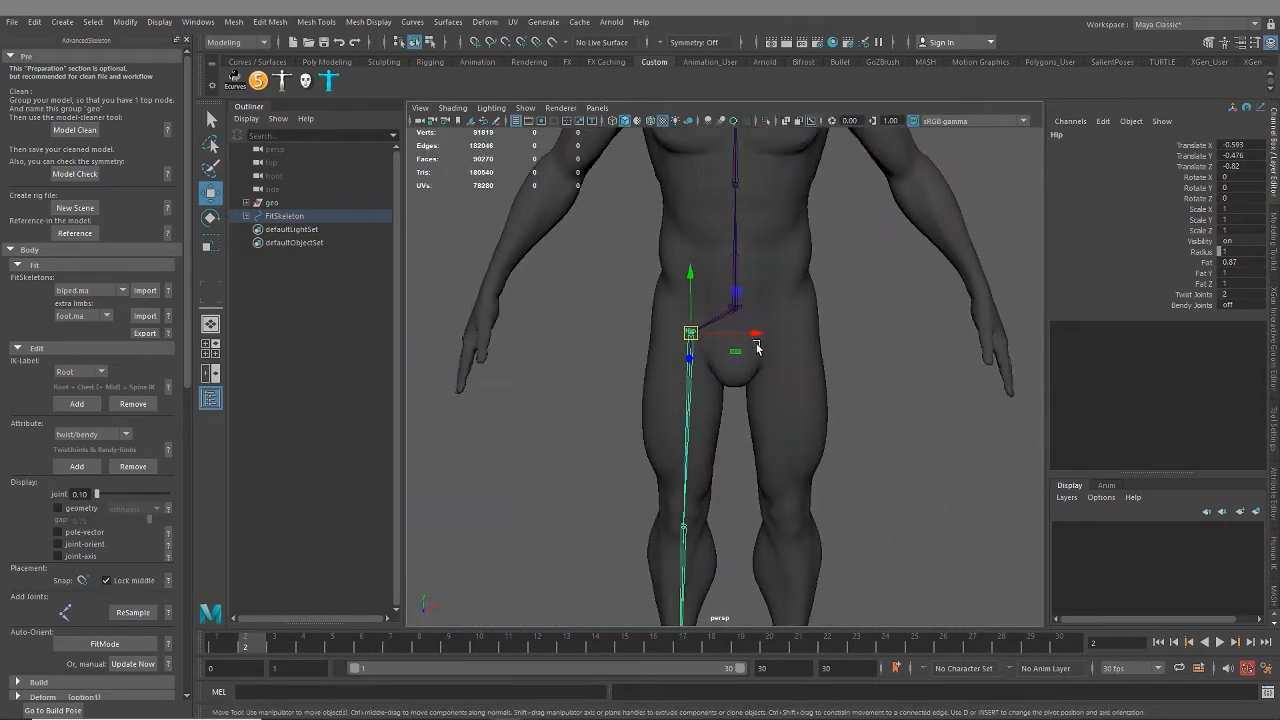
pyautogui.moveTo(758, 334); pyautogui.dragTo(752, 336)
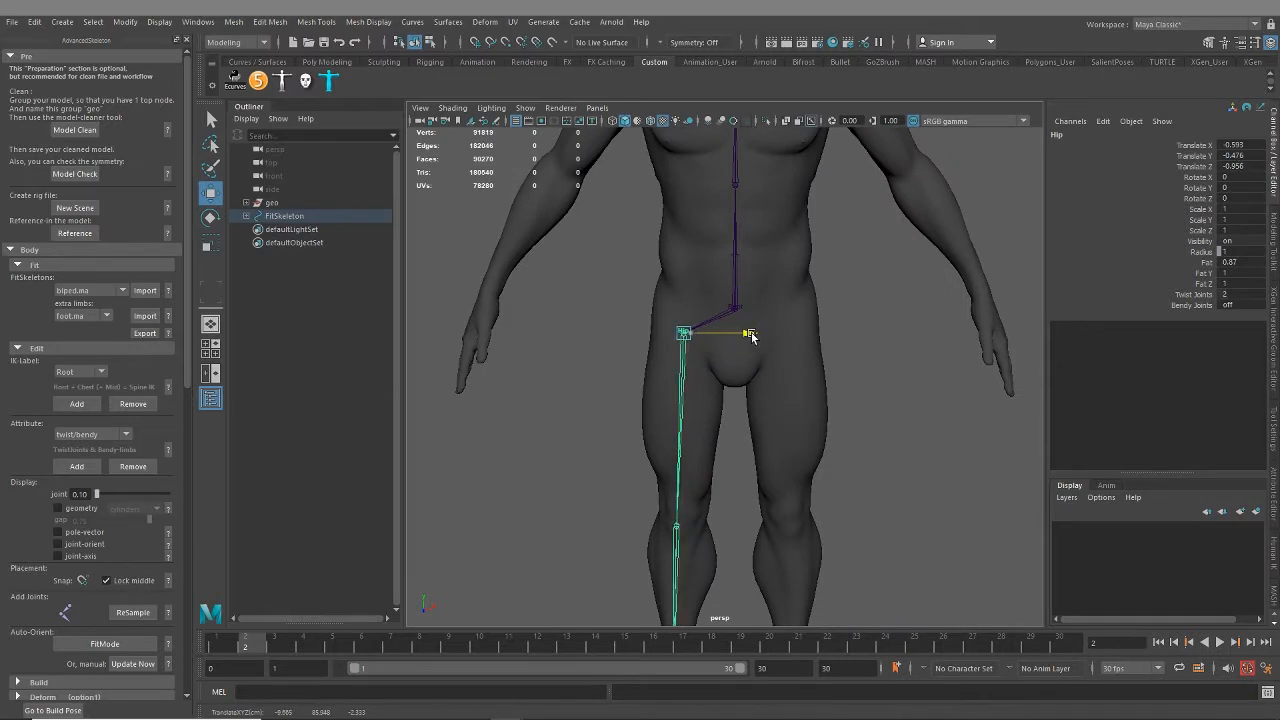
# Step: Turn on X-ray joint display in the front view so the leg joints show through the body mesh
pyautogui.keyDown('alt'); pyautogui.moveTo(800, 615); pyautogui.dragTo(806, 471, button='middle'); pyautogui.keyUp('alt')
pyautogui.keyDown('alt'); pyautogui.moveTo(806, 471); pyautogui.dragTo(740, 440, button='right'); pyautogui.keyUp('alt')
pyautogui.keyDown('alt'); pyautogui.moveTo(740, 440); pyautogui.dragTo(731, 380); pyautogui.keyUp('alt')
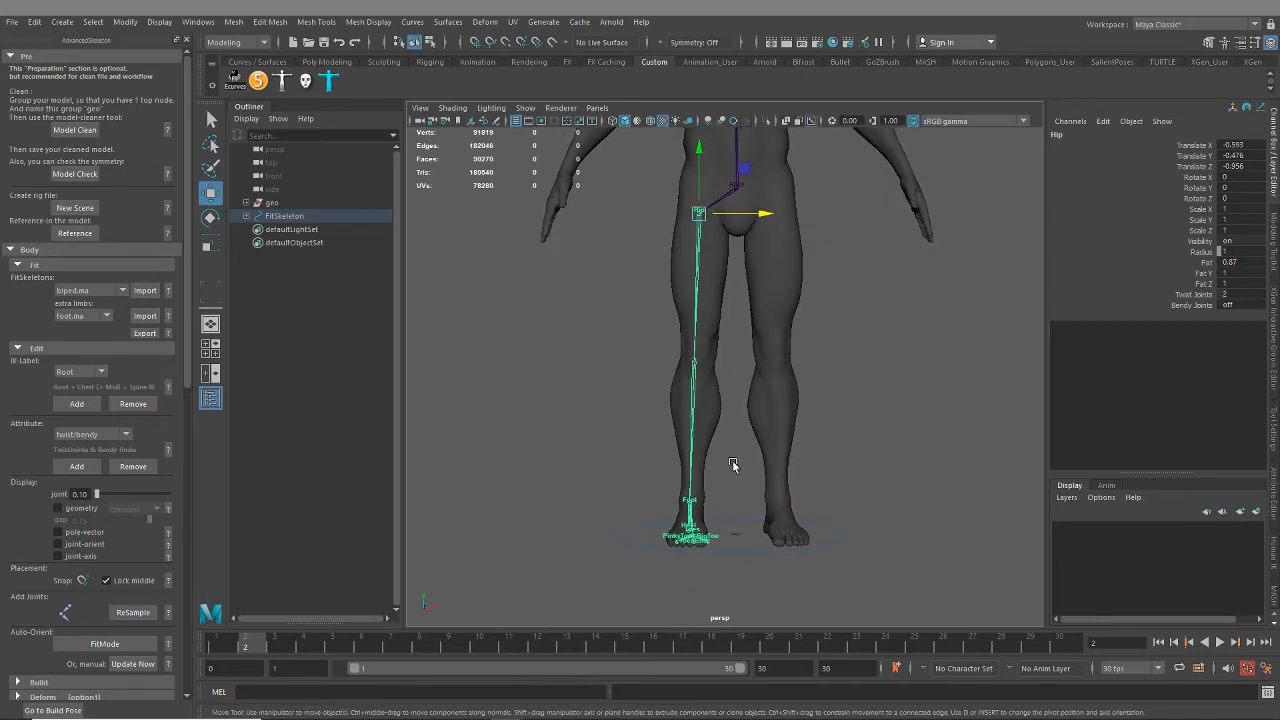
pyautogui.press('space')
pyautogui.press('space')
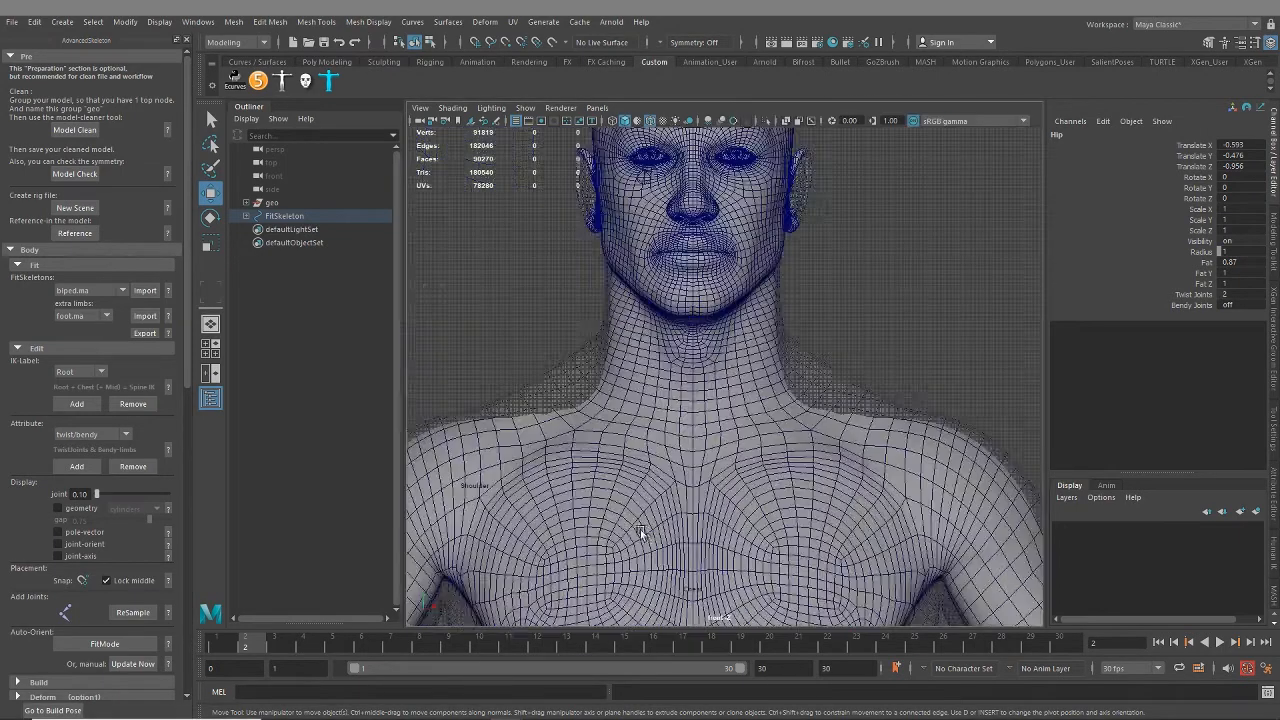
pyautogui.scroll(-5, 705, 531)
pyautogui.keyDown('alt'); pyautogui.moveTo(720, 544); pyautogui.dragTo(728, 376, button='middle'); pyautogui.keyUp('alt')
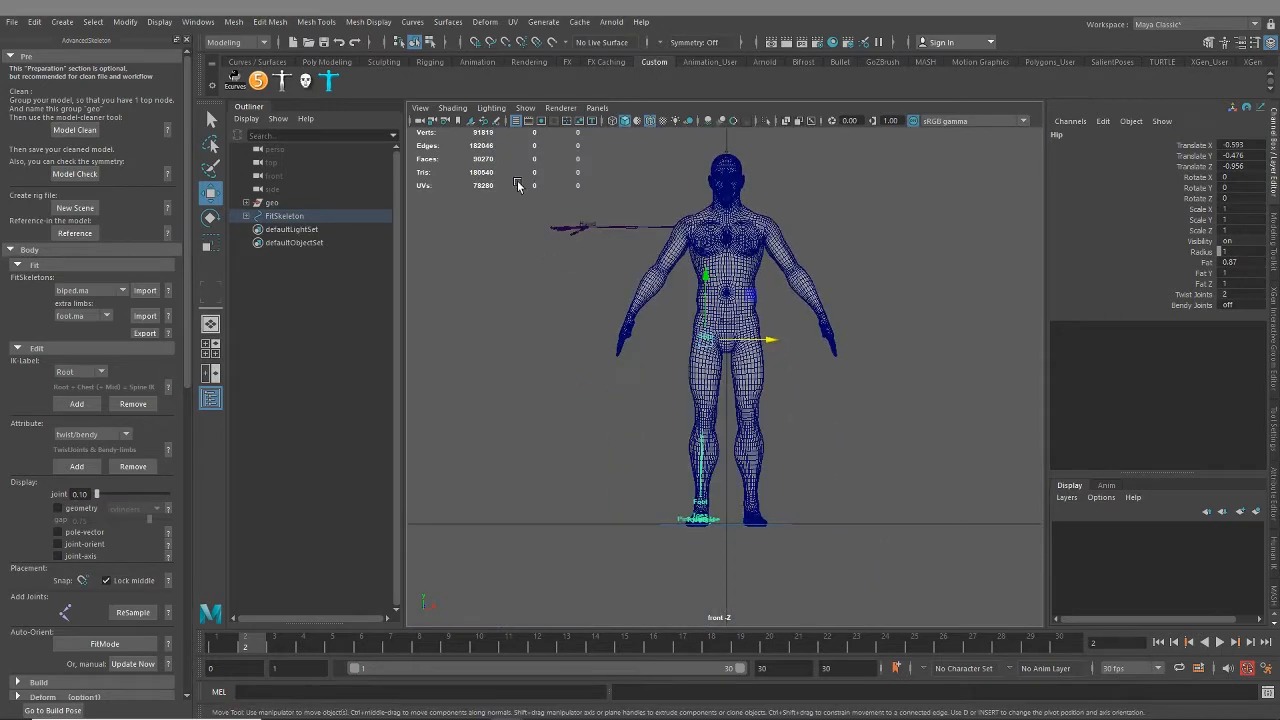
pyautogui.click(465, 110)
pyautogui.click(487, 257)
pyautogui.scroll(3, 684, 447)
pyautogui.keyDown('alt'); pyautogui.moveTo(686, 457); pyautogui.dragTo(680, 342, button='middle'); pyautogui.keyUp('alt')
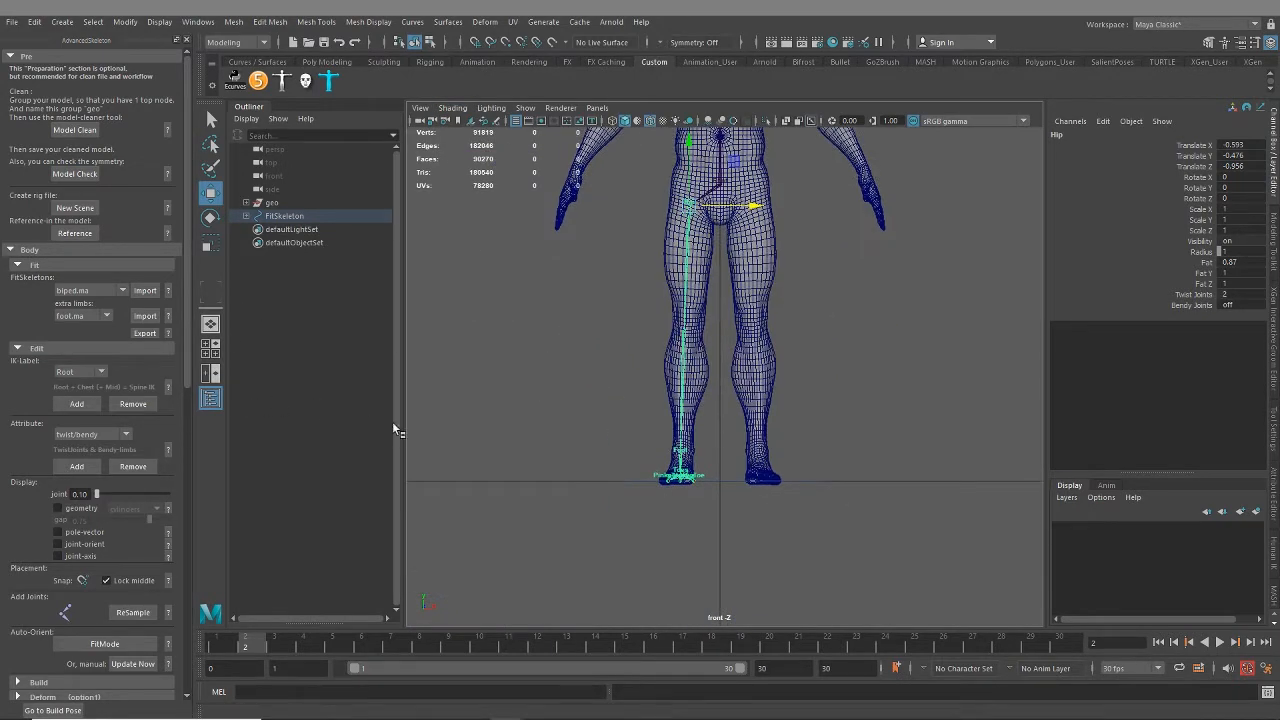
# Step: Display the pole vectors of the fit skeleton and view the leg from the side in the perspective view
pyautogui.press('space')
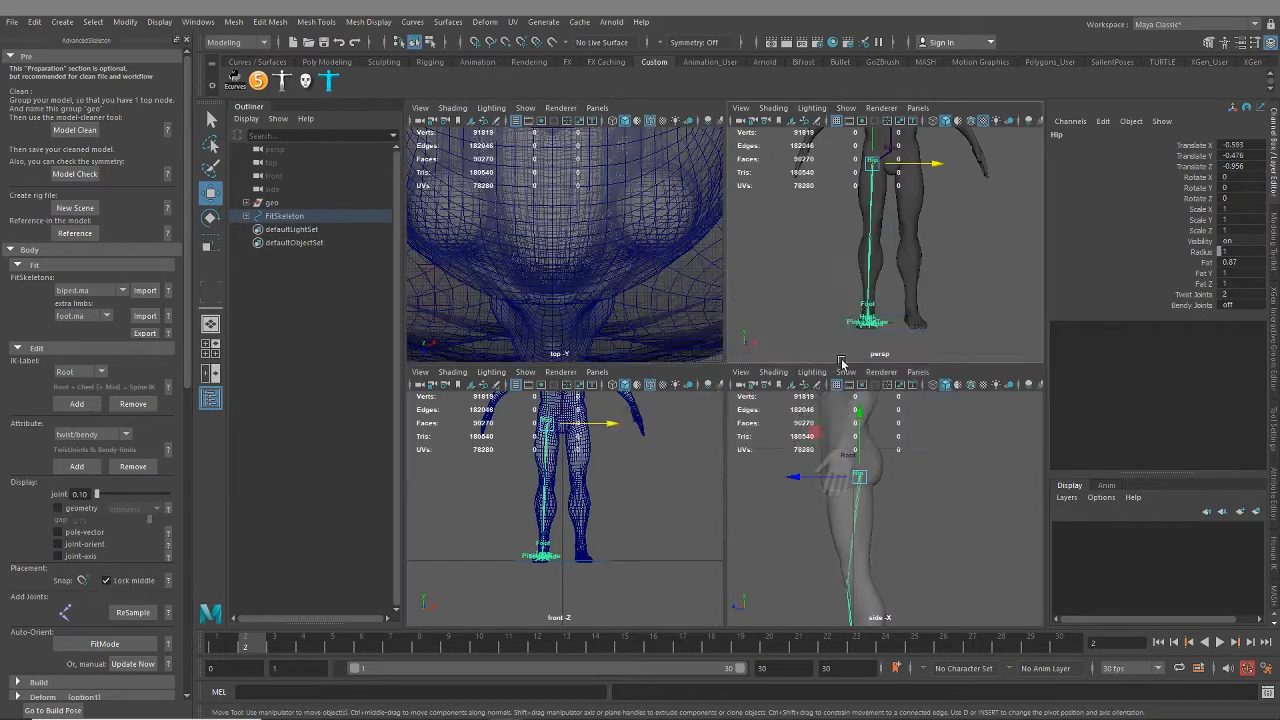
pyautogui.press('space')
pyautogui.keyDown('alt'); pyautogui.moveTo(856, 400); pyautogui.dragTo(787, 423); pyautogui.keyUp('alt')
pyautogui.scroll(3, 787, 423)
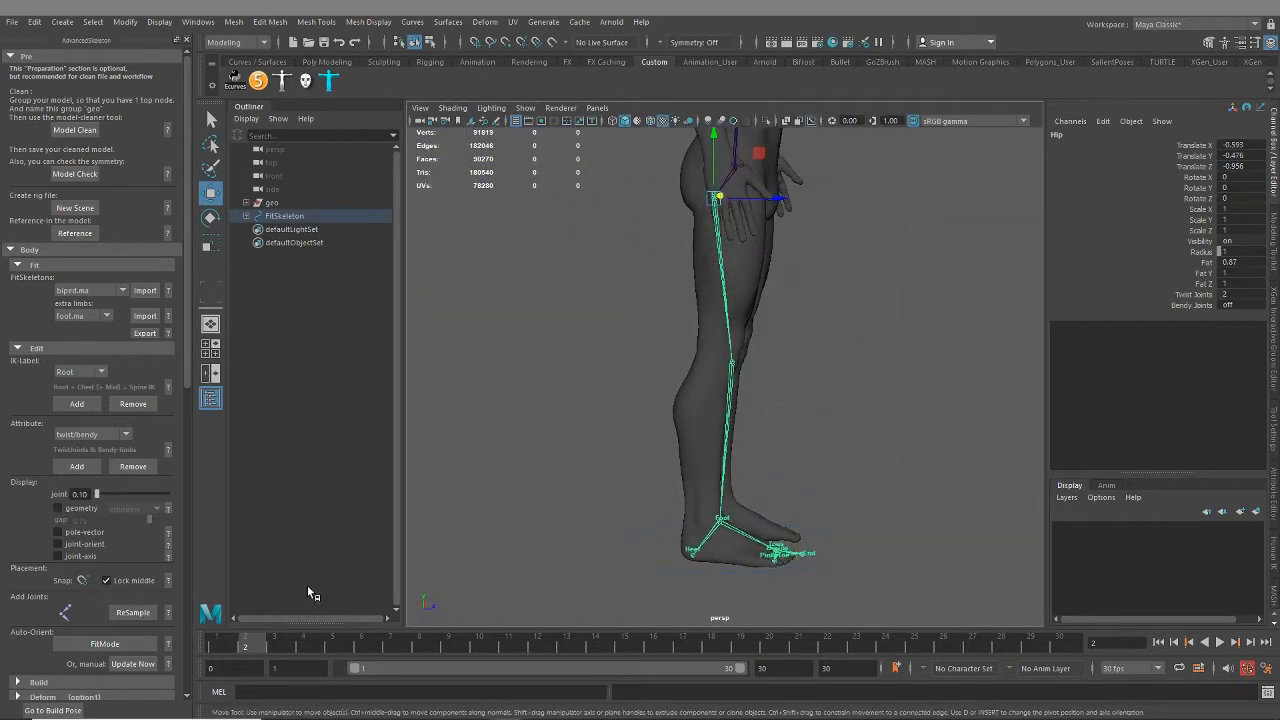
pyautogui.click(57, 532)
pyautogui.keyDown('alt'); pyautogui.moveTo(713, 420); pyautogui.dragTo(618, 430); pyautogui.keyUp('alt')
pyautogui.keyDown('alt'); pyautogui.moveTo(728, 430); pyautogui.dragTo(612, 401); pyautogui.keyUp('alt')
pyautogui.keyDown('alt'); pyautogui.moveTo(612, 401); pyautogui.dragTo(654, 452, button='right'); pyautogui.keyUp('alt')
pyautogui.keyDown('alt'); pyautogui.moveTo(654, 452); pyautogui.dragTo(769, 445); pyautogui.keyUp('alt')
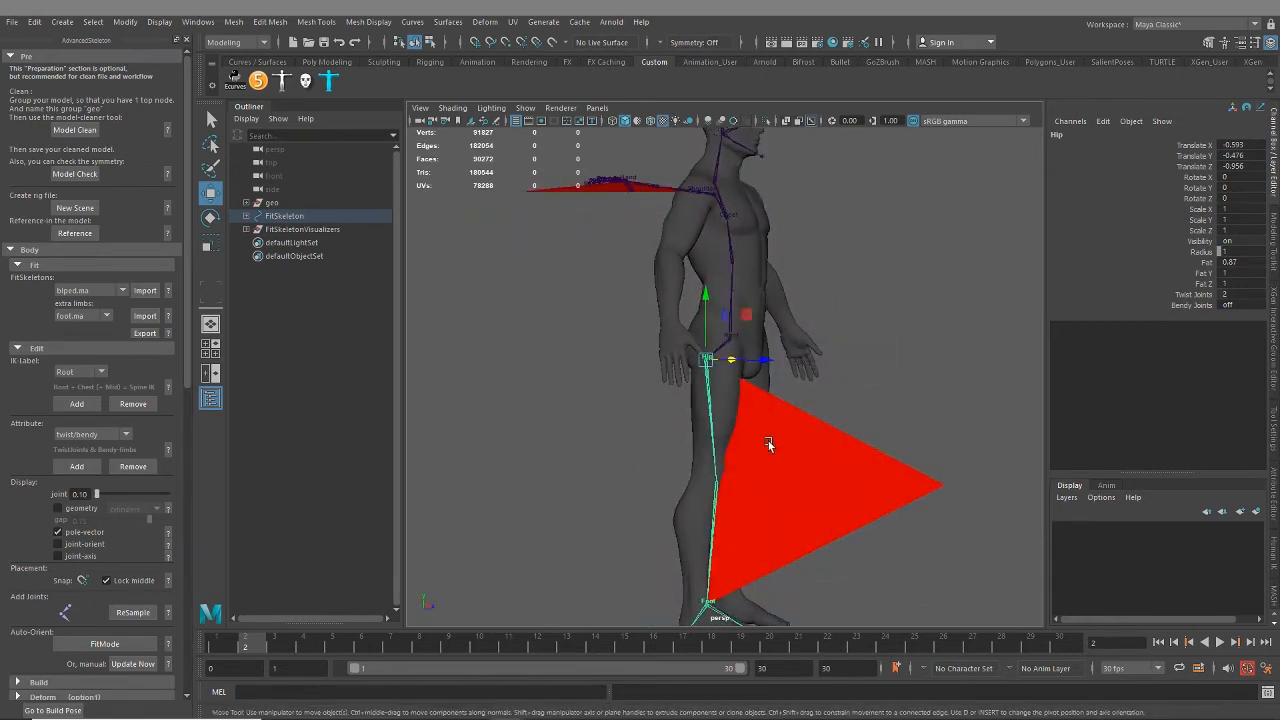
# Step: Try moving the Knee joint sideways to test its effect on the pole vector, and undo the move
pyautogui.keyDown('alt'); pyautogui.moveTo(838, 522); pyautogui.dragTo(856, 357, button='middle'); pyautogui.keyUp('alt')
pyautogui.keyDown('alt'); pyautogui.moveTo(856, 357); pyautogui.dragTo(820, 524, button='right'); pyautogui.keyUp('alt')
pyautogui.keyDown('alt'); pyautogui.moveTo(822, 590); pyautogui.dragTo(774, 434, button='middle'); pyautogui.keyUp('alt')
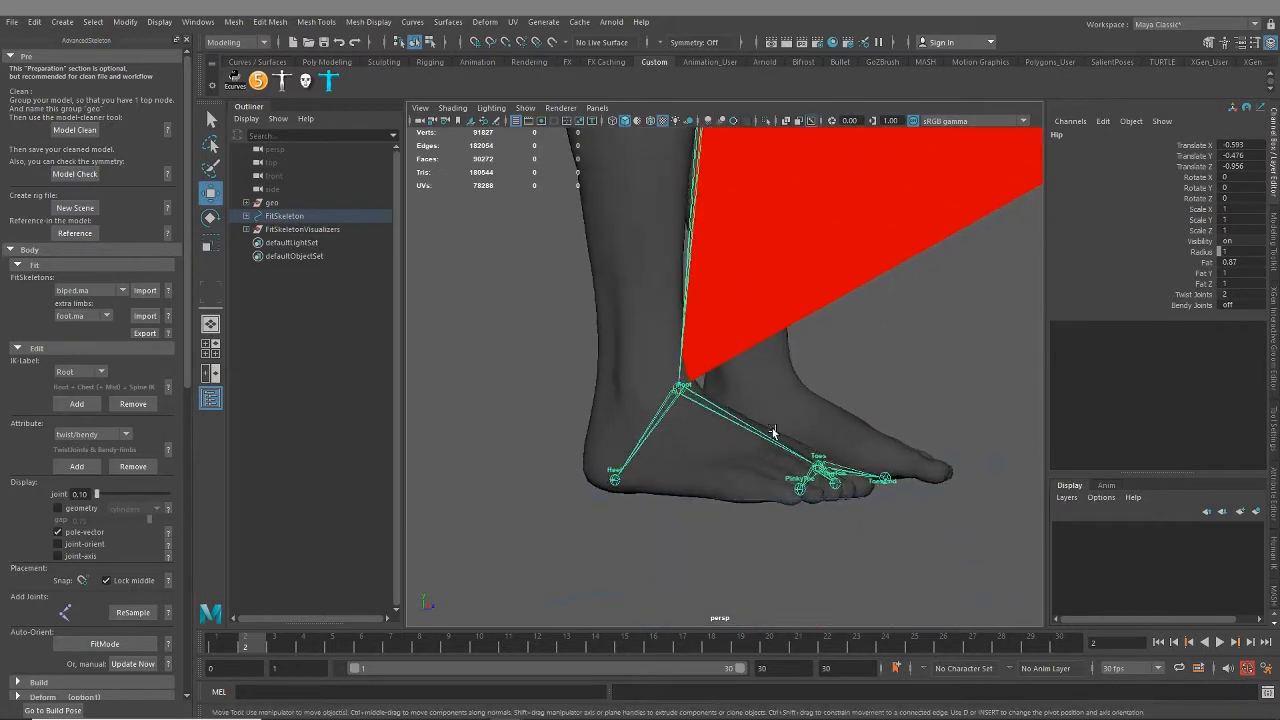
pyautogui.keyDown('alt'); pyautogui.moveTo(774, 434); pyautogui.dragTo(736, 442); pyautogui.keyUp('alt')
pyautogui.click(694, 432)
pyautogui.keyDown('alt'); pyautogui.moveTo(721, 501); pyautogui.dragTo(757, 314); pyautogui.keyUp('alt')
pyautogui.click(695, 317)
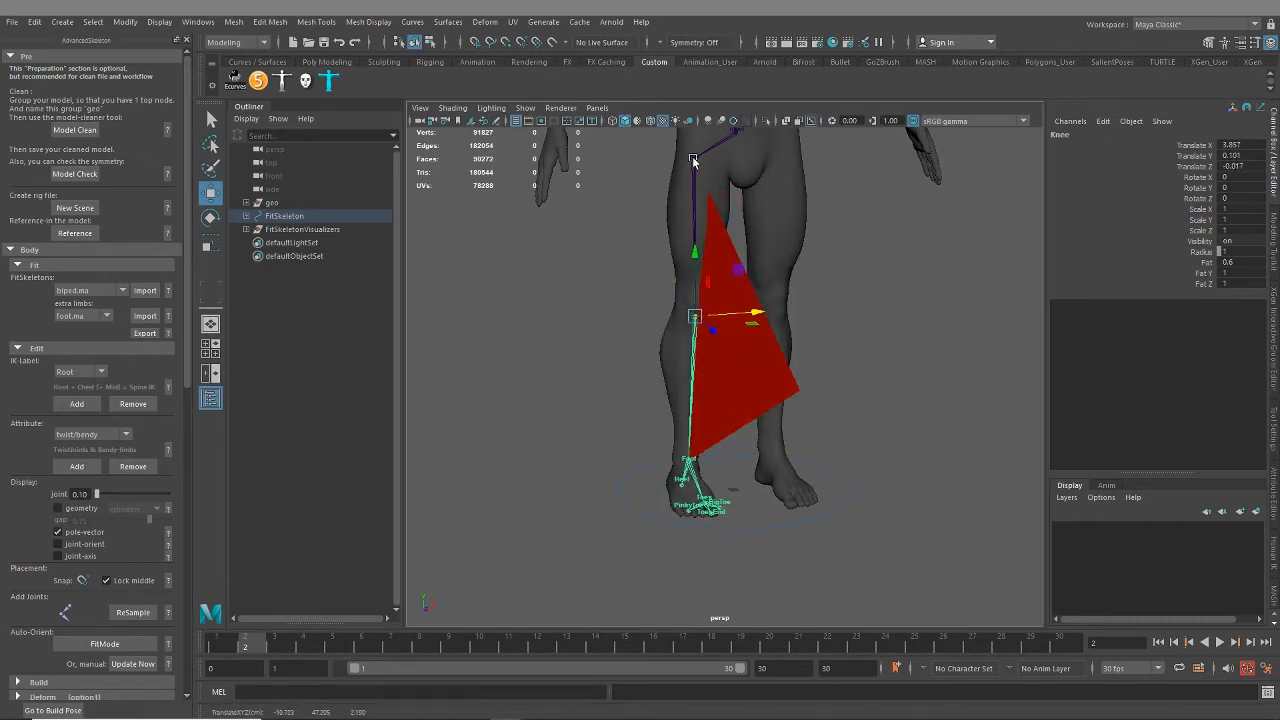
pyautogui.keyDown('alt'); pyautogui.moveTo(805, 438); pyautogui.dragTo(775, 433); pyautogui.keyUp('alt')
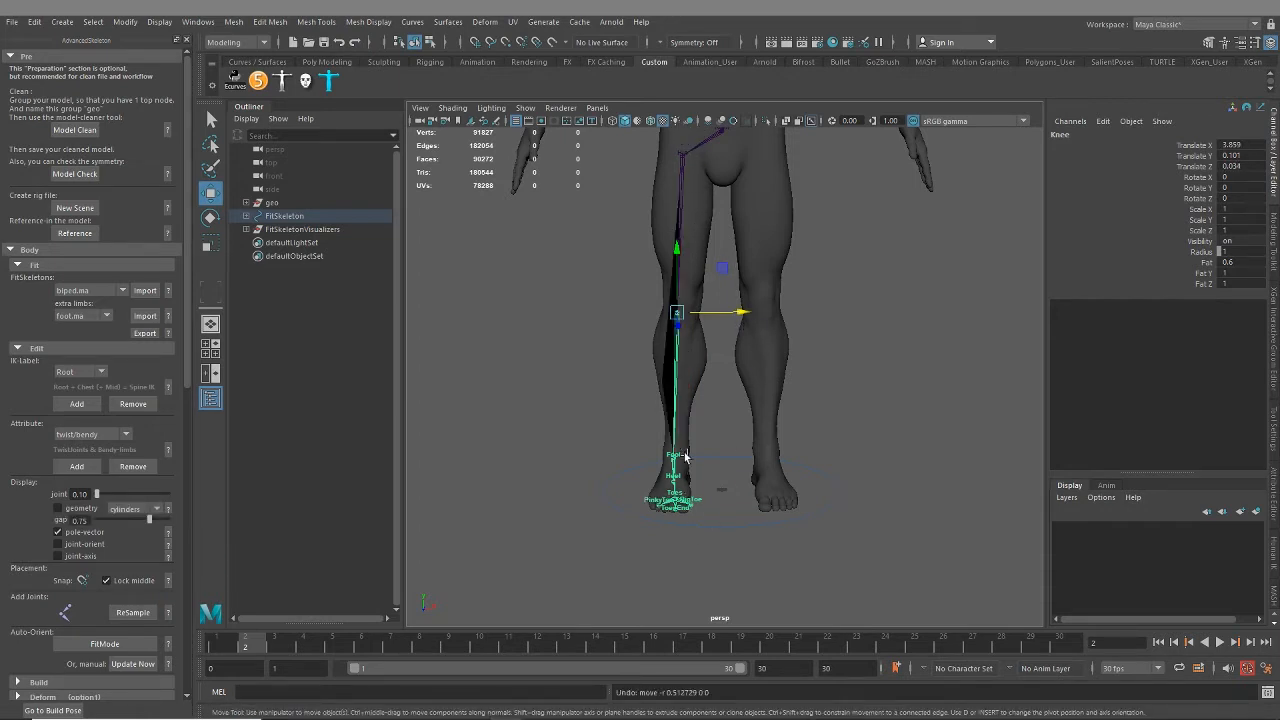
pyautogui.keyDown('alt'); pyautogui.moveTo(755, 335); pyautogui.dragTo(737, 400); pyautogui.keyUp('alt')
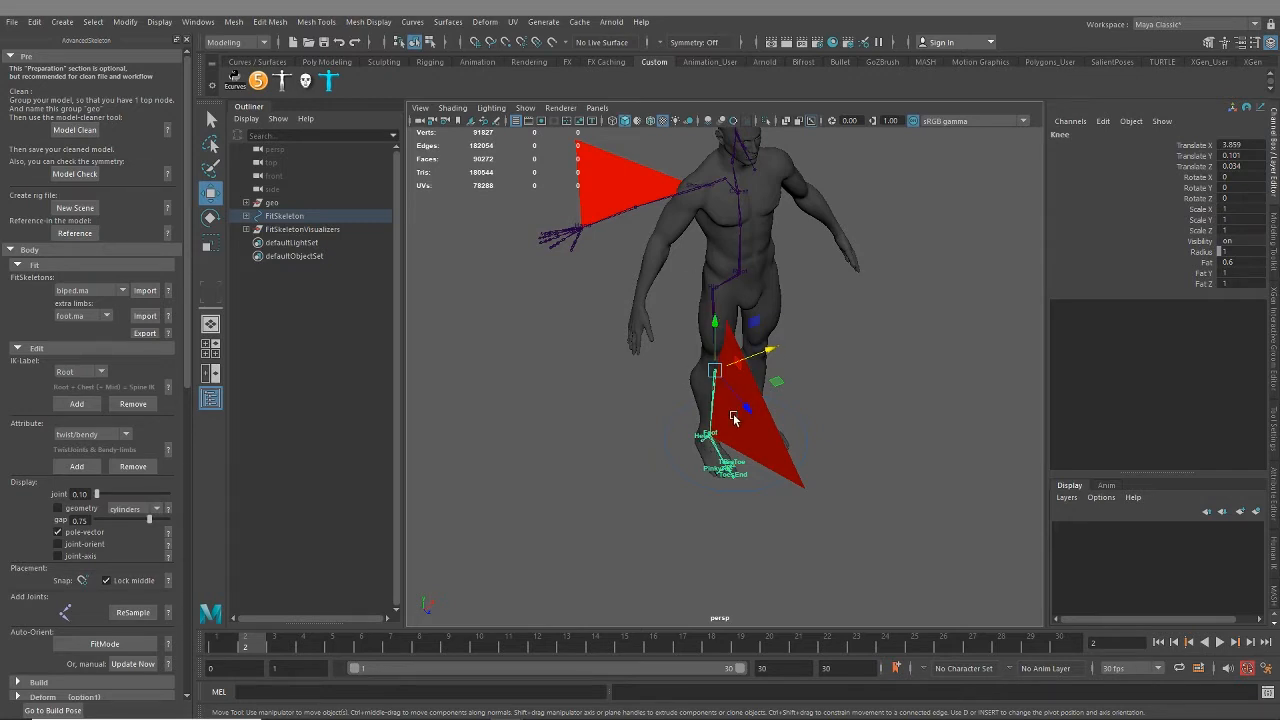
# Step: Examine the direction of the knee and elbow pole-vector triangles from the front and the side
pyautogui.scroll(-3, 734, 416)
pyautogui.keyDown('alt'); pyautogui.moveTo(711, 407); pyautogui.dragTo(684, 424); pyautogui.keyUp('alt')
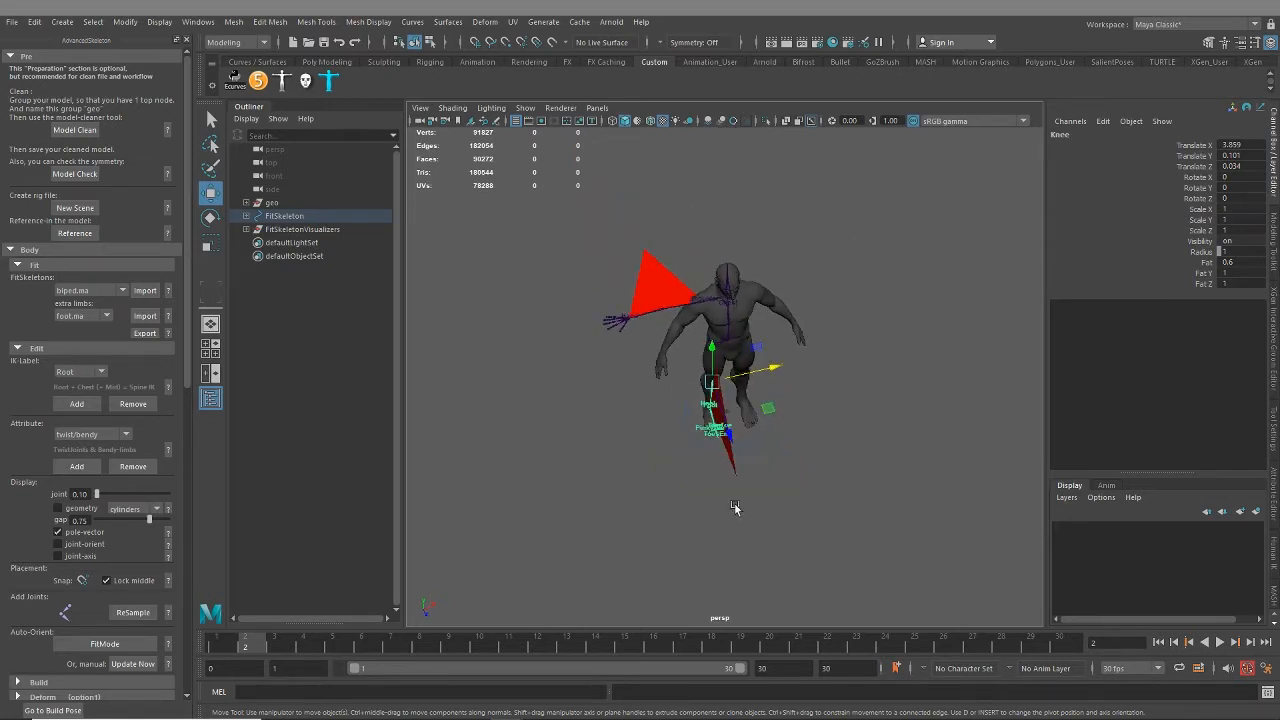
pyautogui.keyDown('alt'); pyautogui.moveTo(703, 496); pyautogui.dragTo(937, 403); pyautogui.keyUp('alt')
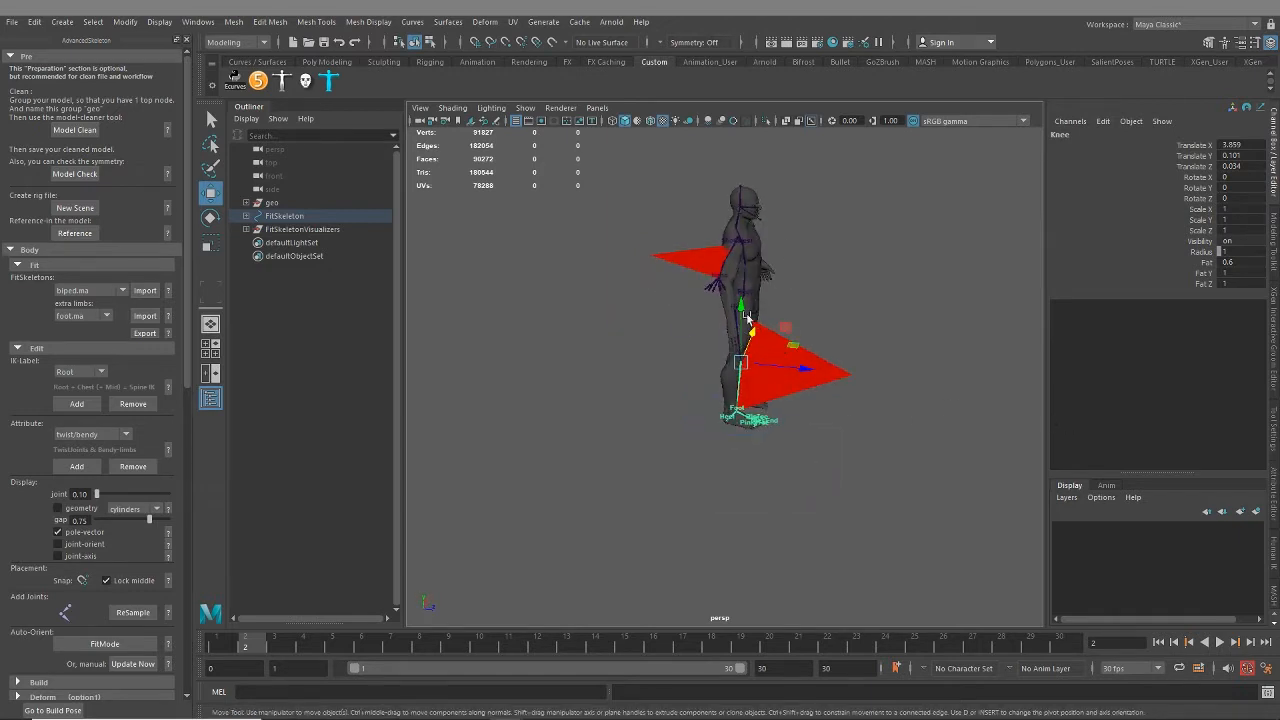
pyautogui.keyDown('alt'); pyautogui.moveTo(811, 438); pyautogui.dragTo(772, 428, button='middle'); pyautogui.keyUp('alt')
pyautogui.scroll(4, 738, 429)
pyautogui.keyDown('alt'); pyautogui.moveTo(738, 429); pyautogui.dragTo(692, 415); pyautogui.keyUp('alt')
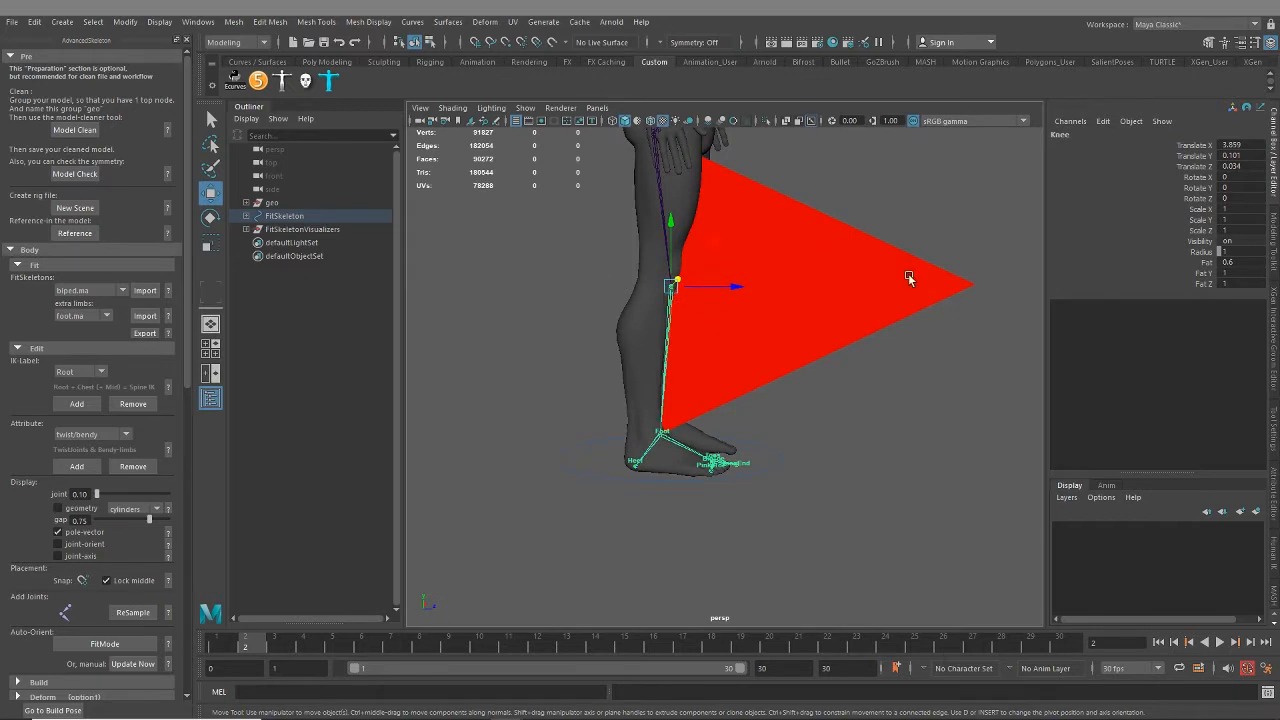
pyautogui.keyDown('alt'); pyautogui.moveTo(810, 276); pyautogui.dragTo(684, 314, button='middle'); pyautogui.keyUp('alt')
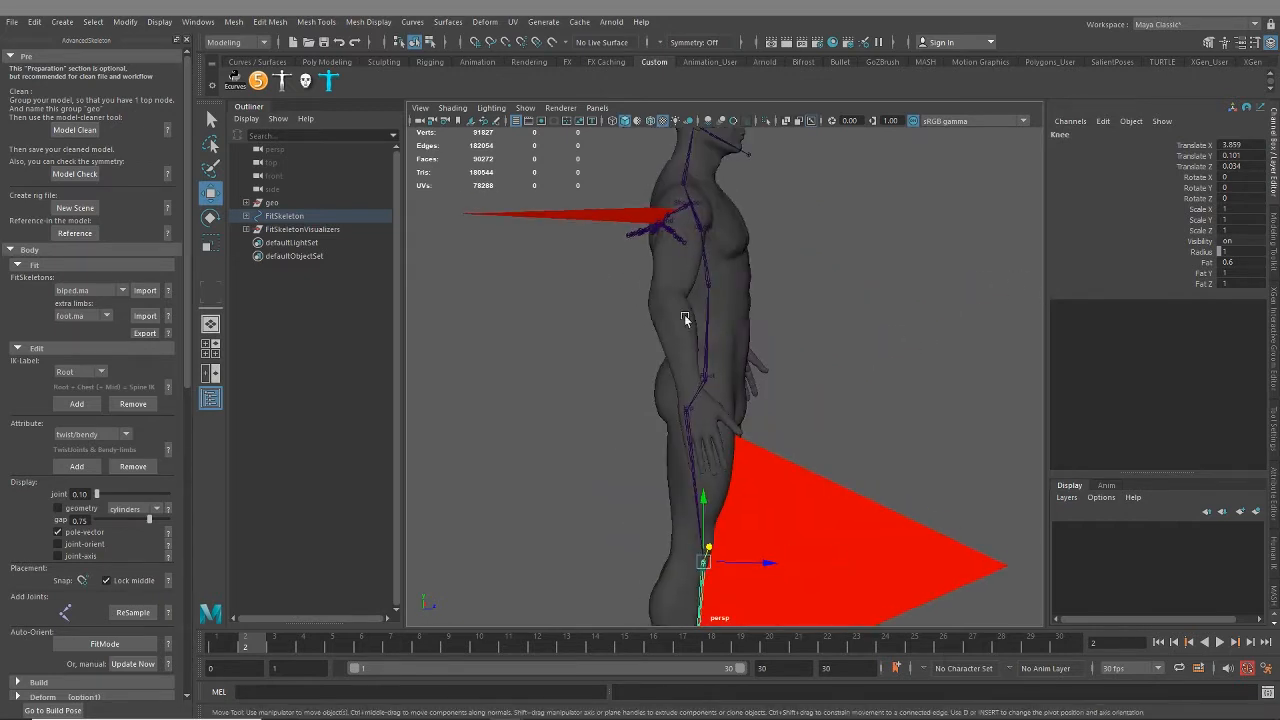
pyautogui.keyDown('alt'); pyautogui.moveTo(804, 548); pyautogui.dragTo(714, 363, button='middle'); pyautogui.keyUp('alt')
pyautogui.keyDown('alt'); pyautogui.moveTo(714, 363); pyautogui.dragTo(627, 356); pyautogui.keyUp('alt')
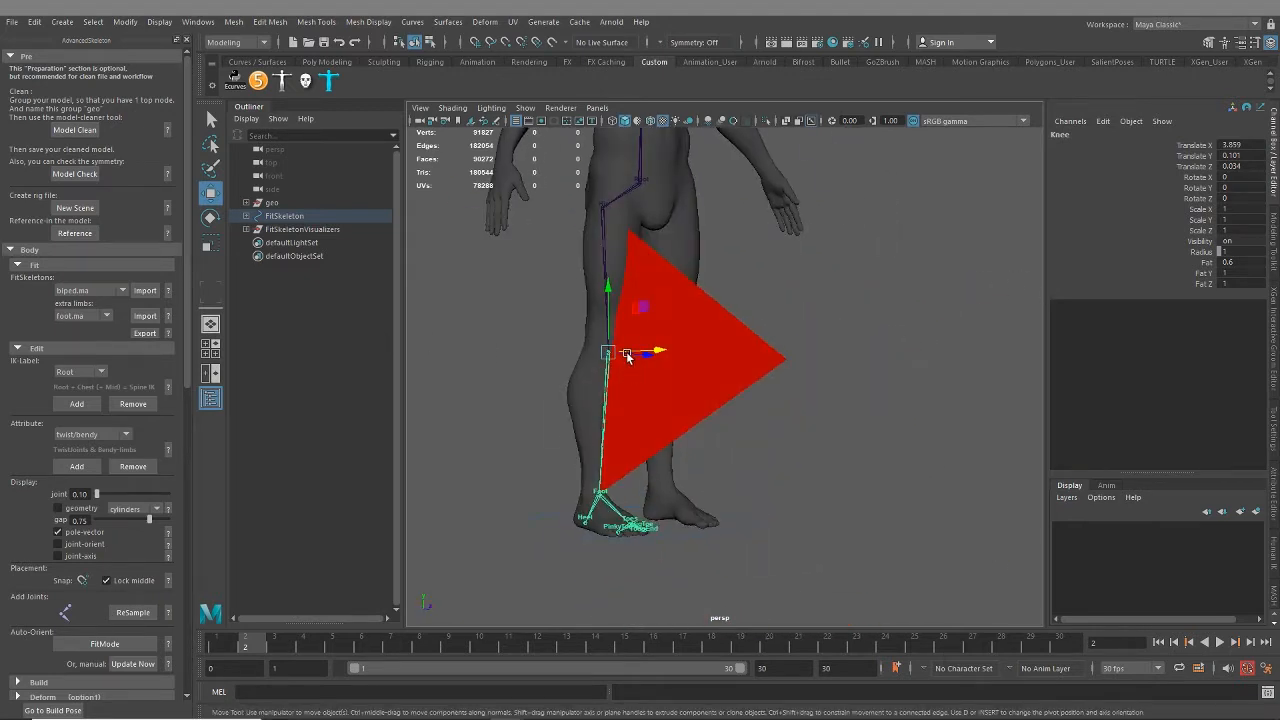
# Step: Hide the pole-vector display of the fit skeleton and return to a front-on view of the legs
pyautogui.click(57, 533)
pyautogui.keyDown('alt'); pyautogui.moveTo(608, 294); pyautogui.dragTo(520, 325); pyautogui.keyUp('alt')
pyautogui.keyDown('alt'); pyautogui.moveTo(520, 325); pyautogui.dragTo(642, 350, button='middle'); pyautogui.keyUp('alt')
pyautogui.keyDown('alt'); pyautogui.moveTo(642, 350); pyautogui.dragTo(688, 384, button='right'); pyautogui.keyUp('alt')
pyautogui.keyDown('alt'); pyautogui.moveTo(688, 384); pyautogui.dragTo(679, 391); pyautogui.keyUp('alt')
# Step: Try to move the Hip joint outward to Translate Z -1.476, and undo the move
pyautogui.click(647, 238)
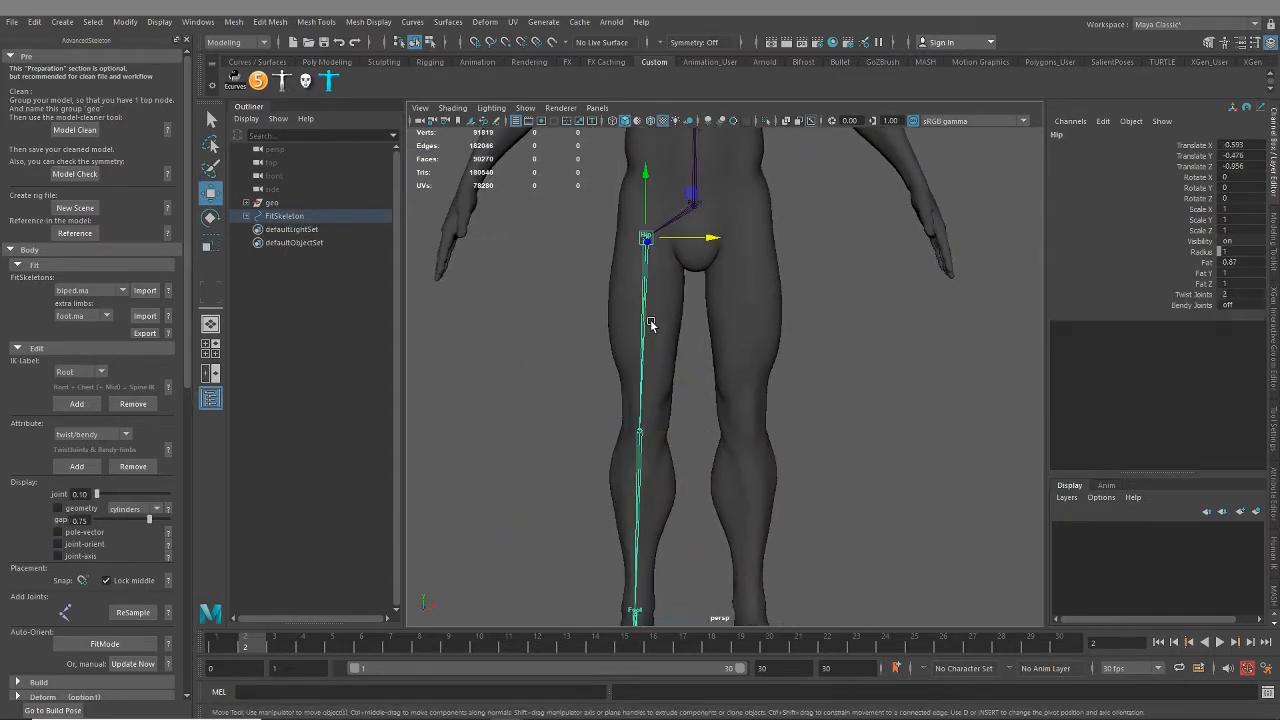
pyautogui.keyDown('alt'); pyautogui.moveTo(651, 326); pyautogui.dragTo(667, 381, button='middle'); pyautogui.keyUp('alt')
pyautogui.keyDown('alt'); pyautogui.moveTo(667, 381); pyautogui.dragTo(709, 388, button='right'); pyautogui.keyUp('alt')
pyautogui.keyDown('alt'); pyautogui.moveTo(709, 388); pyautogui.dragTo(718, 341, button='middle'); pyautogui.keyUp('alt')
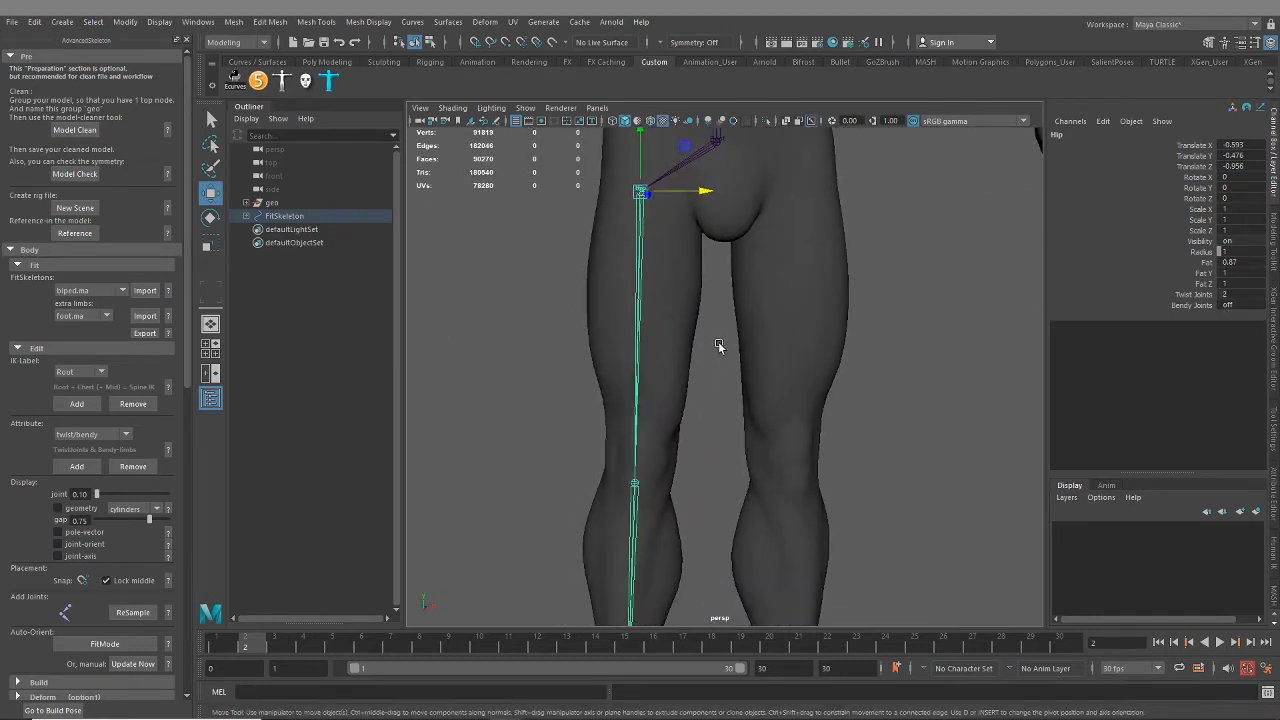
pyautogui.moveTo(706, 196); pyautogui.dragTo(667, 198)
pyautogui.scroll(-5, 688, 238)
pyautogui.keyDown('alt'); pyautogui.moveTo(720, 288); pyautogui.dragTo(671, 212, button='middle'); pyautogui.keyUp('alt')
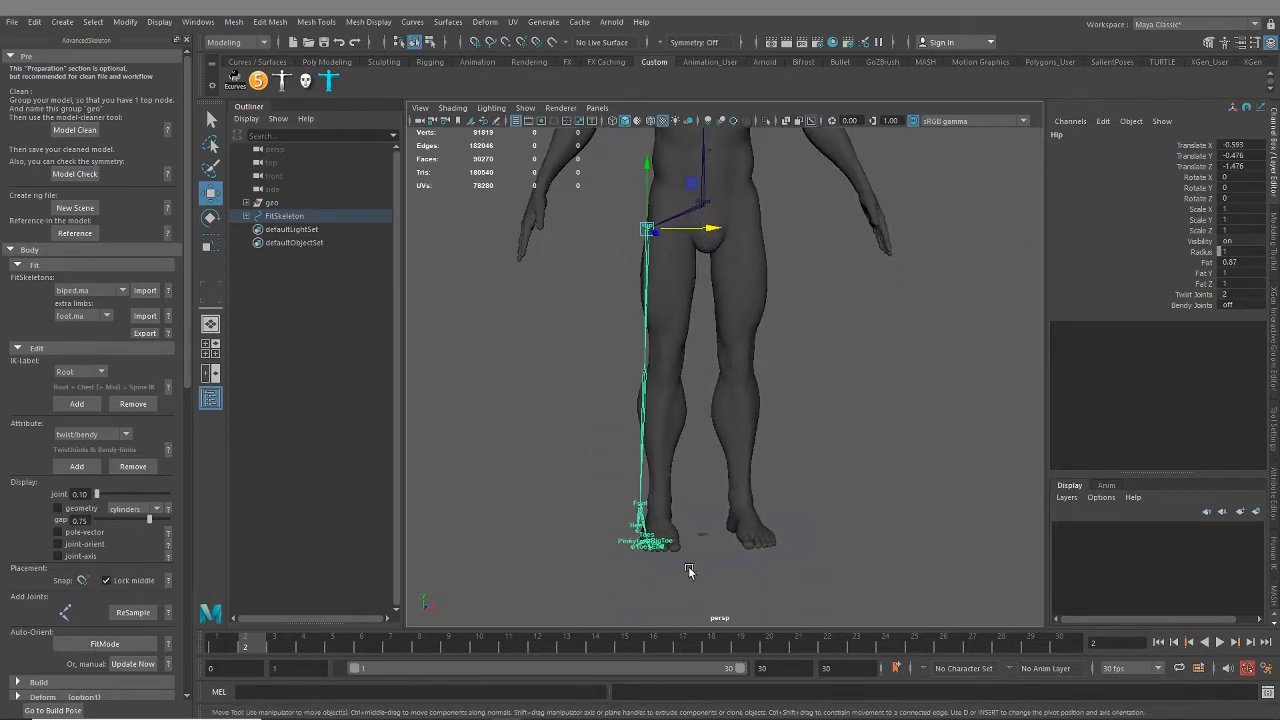
pyautogui.hotkey('ctrl', 'z')
pyautogui.keyDown('alt'); pyautogui.moveTo(691, 526); pyautogui.dragTo(683, 544); pyautogui.keyUp('alt')
pyautogui.keyDown('alt'); pyautogui.moveTo(682, 298); pyautogui.dragTo(682, 396, button='middle'); pyautogui.keyUp('alt')
pyautogui.scroll(4, 688, 417)
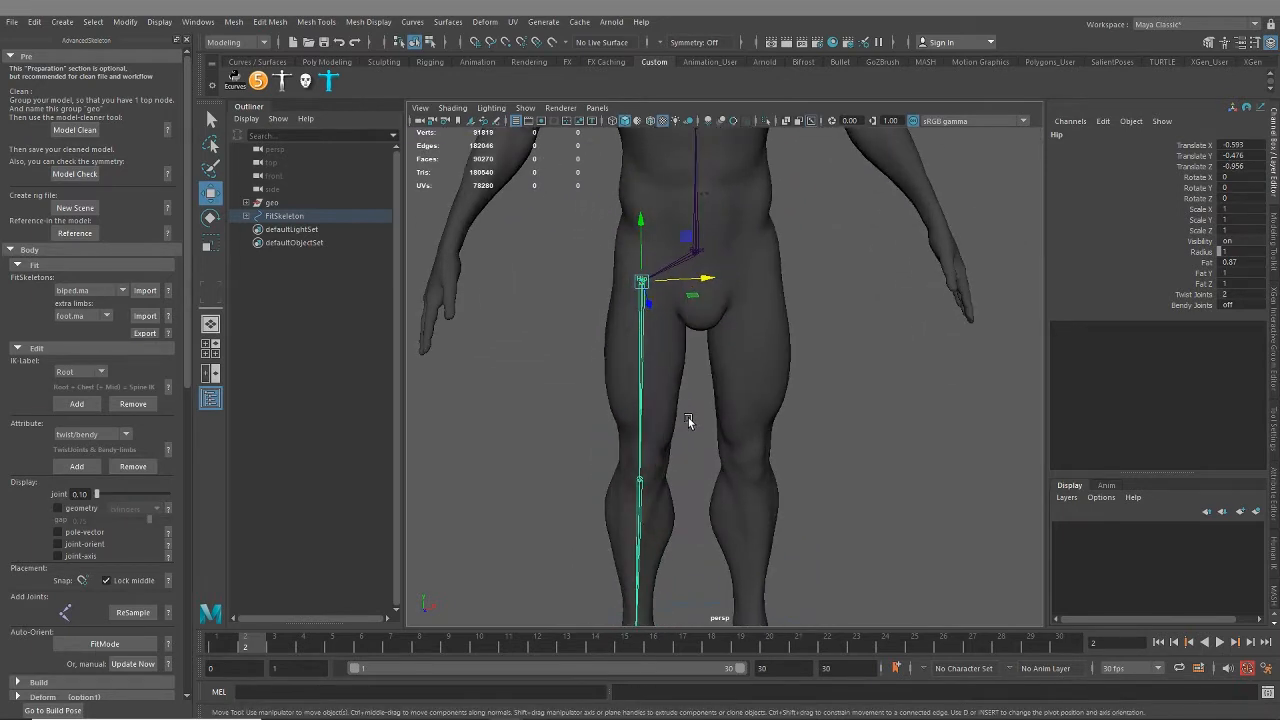
# Step: Try to rotate the Hip joint to realign the leg chain, and undo the rotation
pyautogui.scroll(-5, 688, 417)
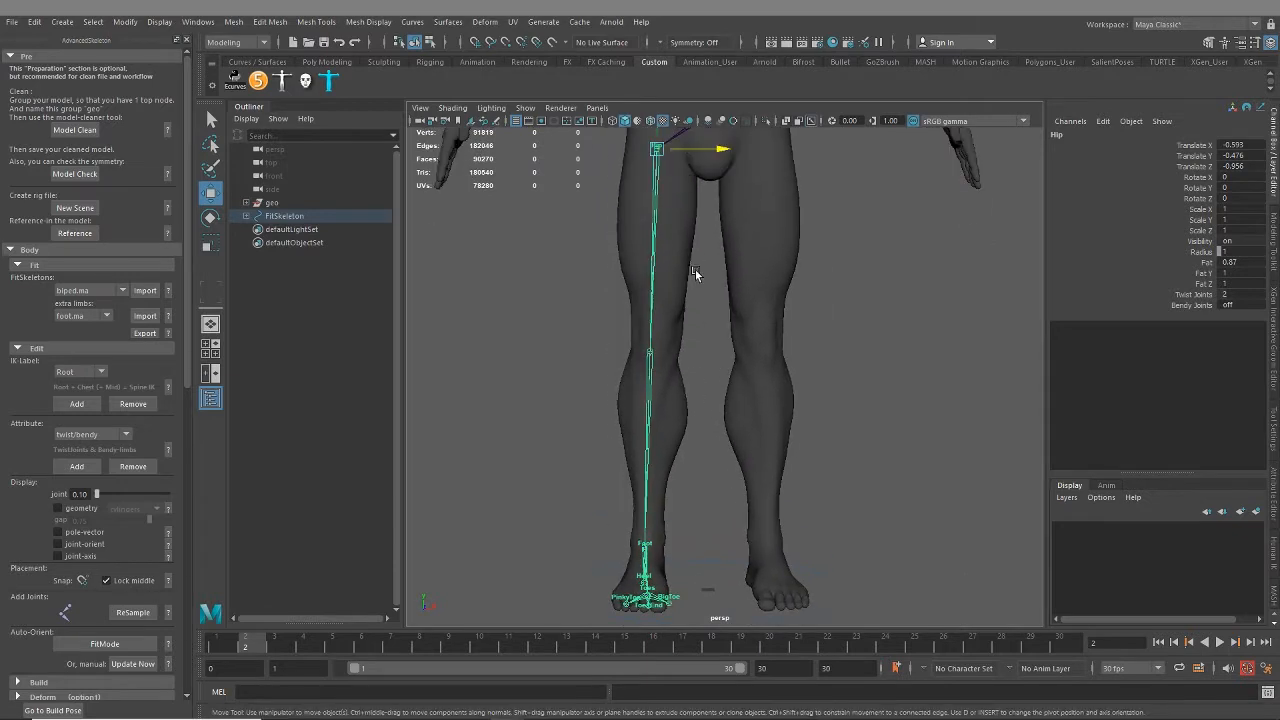
pyautogui.keyDown('alt'); pyautogui.moveTo(696, 274); pyautogui.dragTo(751, 180, button='middle'); pyautogui.keyUp('alt')
pyautogui.keyDown('alt'); pyautogui.moveTo(749, 360); pyautogui.dragTo(735, 507, button='middle'); pyautogui.keyUp('alt')
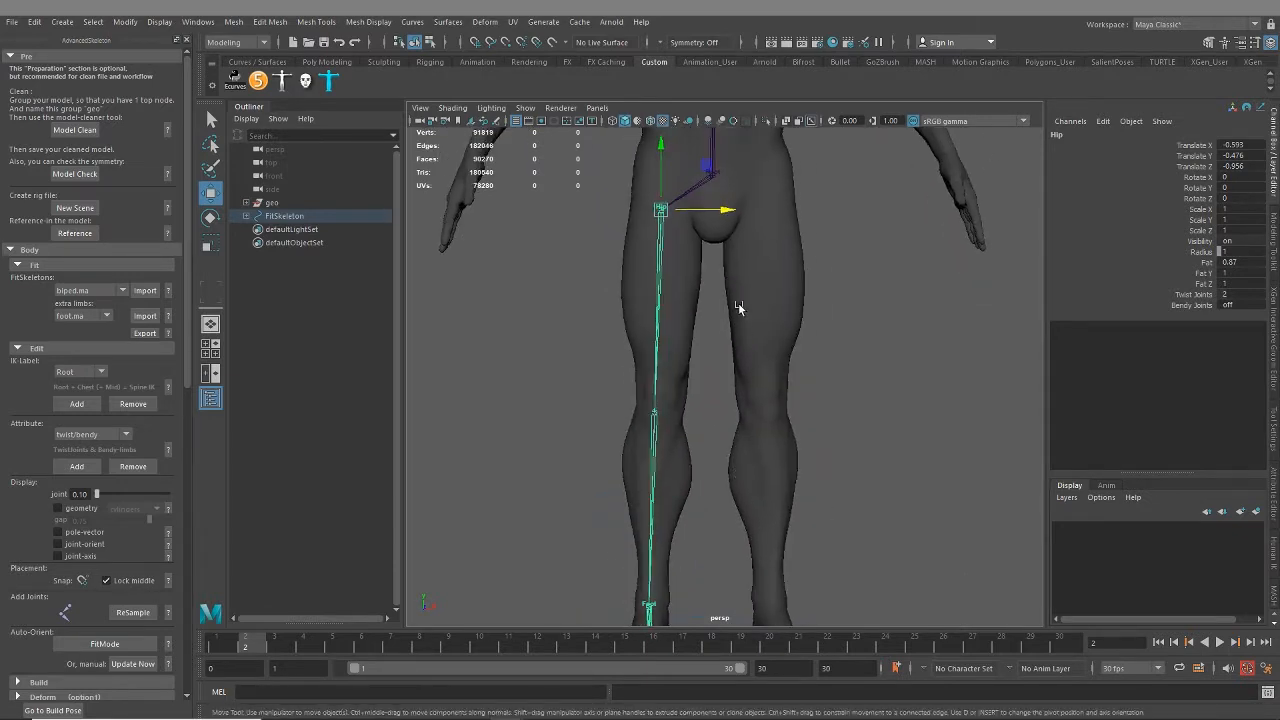
pyautogui.press('e')
pyautogui.moveTo(608, 256); pyautogui.dragTo(608, 248)
pyautogui.hotkey('ctrl', 'z')
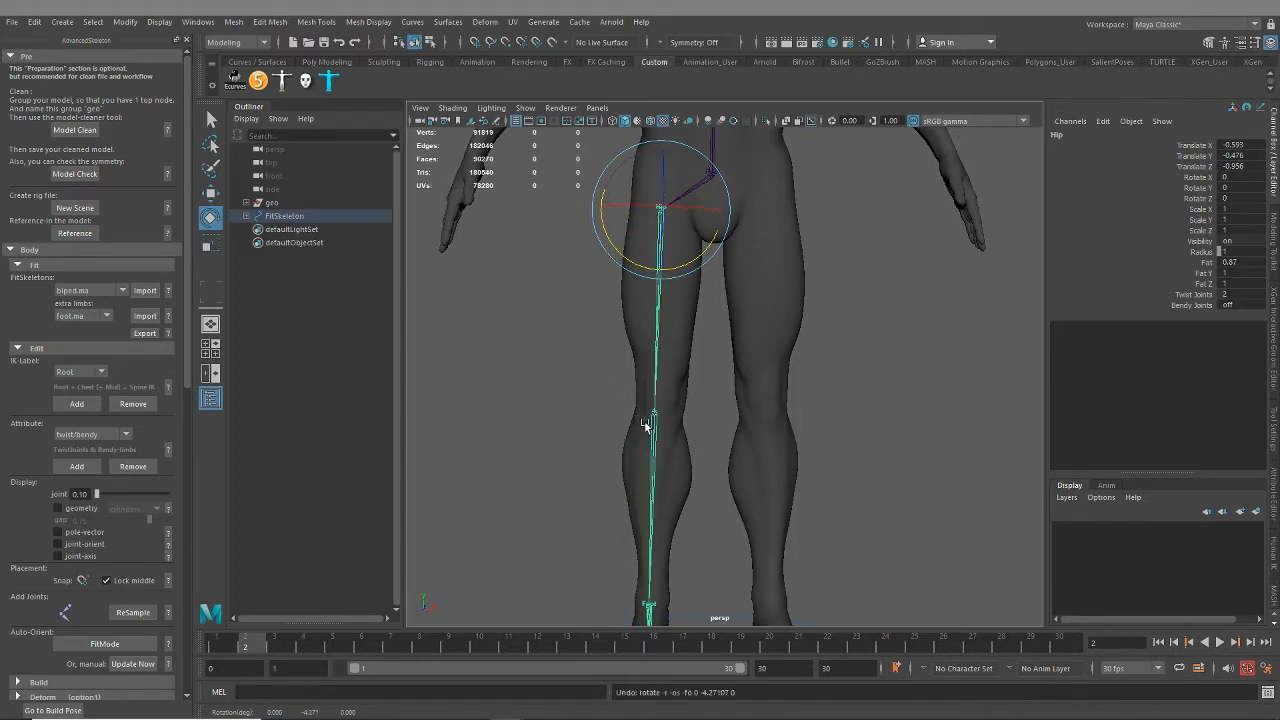
# Step: From the side, move only the Hip joint forward inside the thigh to Translate X -0.655, Y -0.033
pyautogui.keyDown('alt'); pyautogui.moveTo(680, 381); pyautogui.dragTo(691, 264, button='middle'); pyautogui.keyUp('alt')
pyautogui.keyDown('alt'); pyautogui.moveTo(678, 432); pyautogui.dragTo(880, 435); pyautogui.keyUp('alt')
pyautogui.keyDown('alt'); pyautogui.moveTo(770, 430); pyautogui.dragTo(750, 560, button='middle'); pyautogui.keyUp('alt')
pyautogui.keyDown('alt'); pyautogui.moveTo(750, 425); pyautogui.dragTo(714, 421); pyautogui.keyUp('alt')
pyautogui.keyDown('alt'); pyautogui.moveTo(714, 421); pyautogui.dragTo(743, 590, button='middle'); pyautogui.keyUp('alt')
pyautogui.scroll(3, 728, 363)
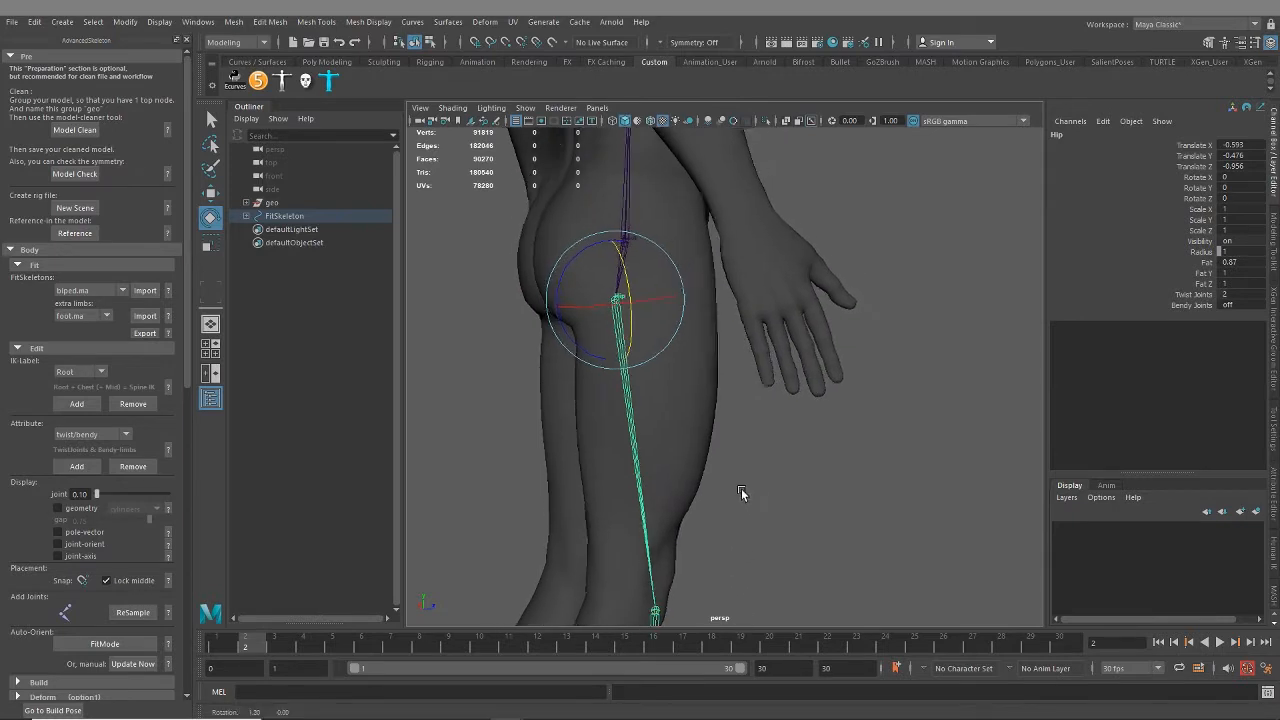
pyautogui.keyDown('alt'); pyautogui.moveTo(741, 488); pyautogui.dragTo(719, 430); pyautogui.keyUp('alt')
pyautogui.keyDown('alt'); pyautogui.moveTo(648, 342); pyautogui.dragTo(650, 323, button='middle'); pyautogui.keyUp('alt')
pyautogui.press('w')
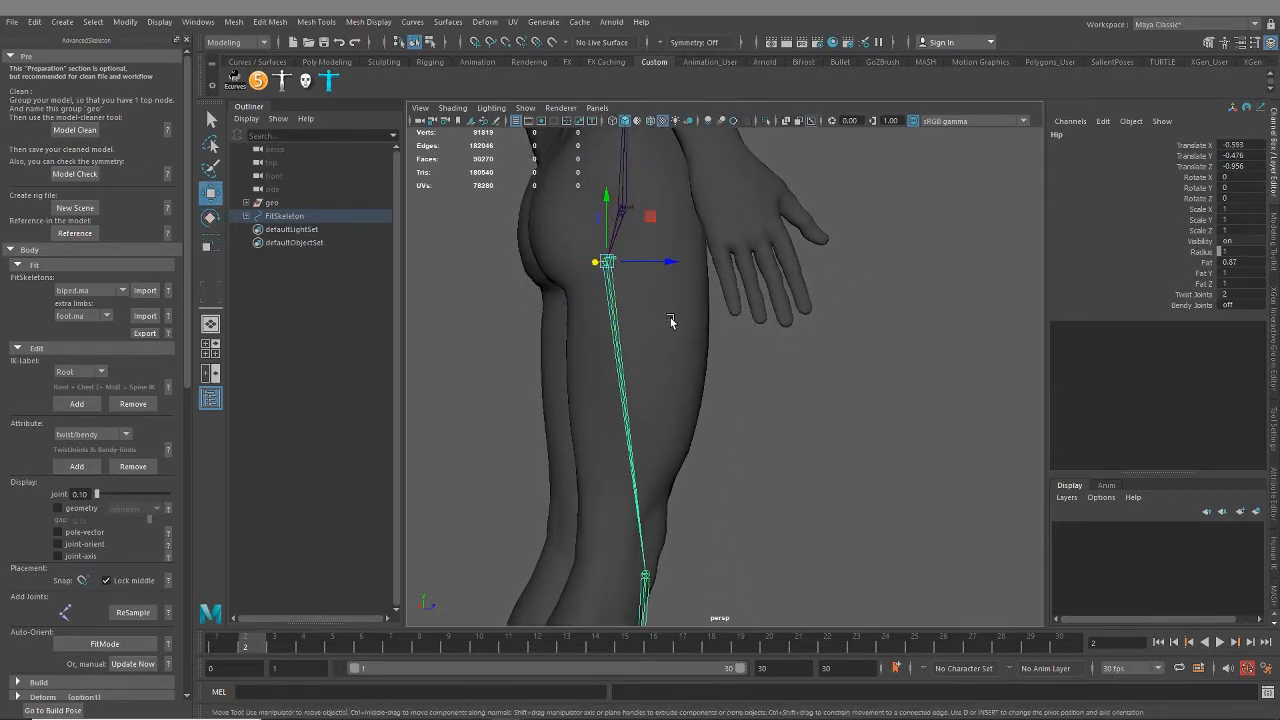
pyautogui.moveTo(668, 265); pyautogui.dragTo(700, 264)
# Step: Turn on wireframe-on-shaded display in the perspective view for a close-up of the knee's edge loops
pyautogui.keyDown('alt'); pyautogui.moveTo(688, 453); pyautogui.dragTo(737, 190, button='middle'); pyautogui.keyUp('alt')
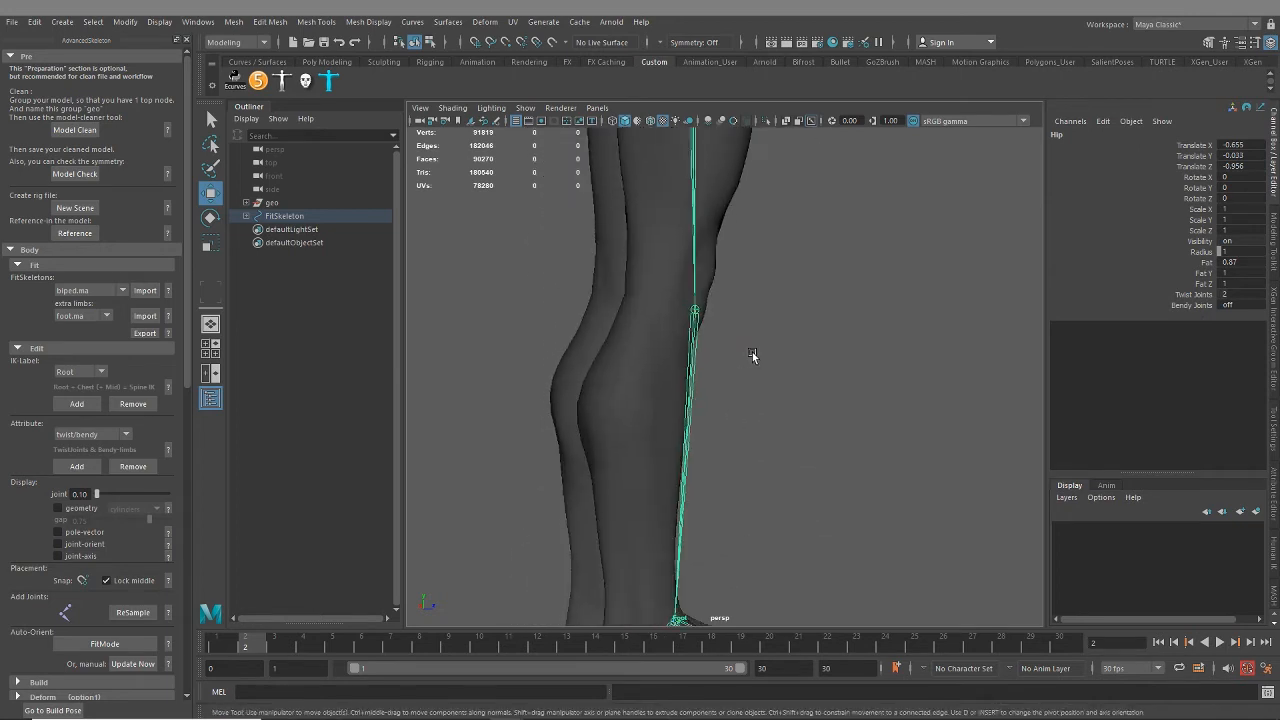
pyautogui.keyDown('alt'); pyautogui.moveTo(754, 356); pyautogui.dragTo(706, 368); pyautogui.keyUp('alt')
pyautogui.scroll(5, 740, 405)
pyautogui.keyDown('alt'); pyautogui.moveTo(756, 416); pyautogui.dragTo(846, 576, button='middle'); pyautogui.keyUp('alt')
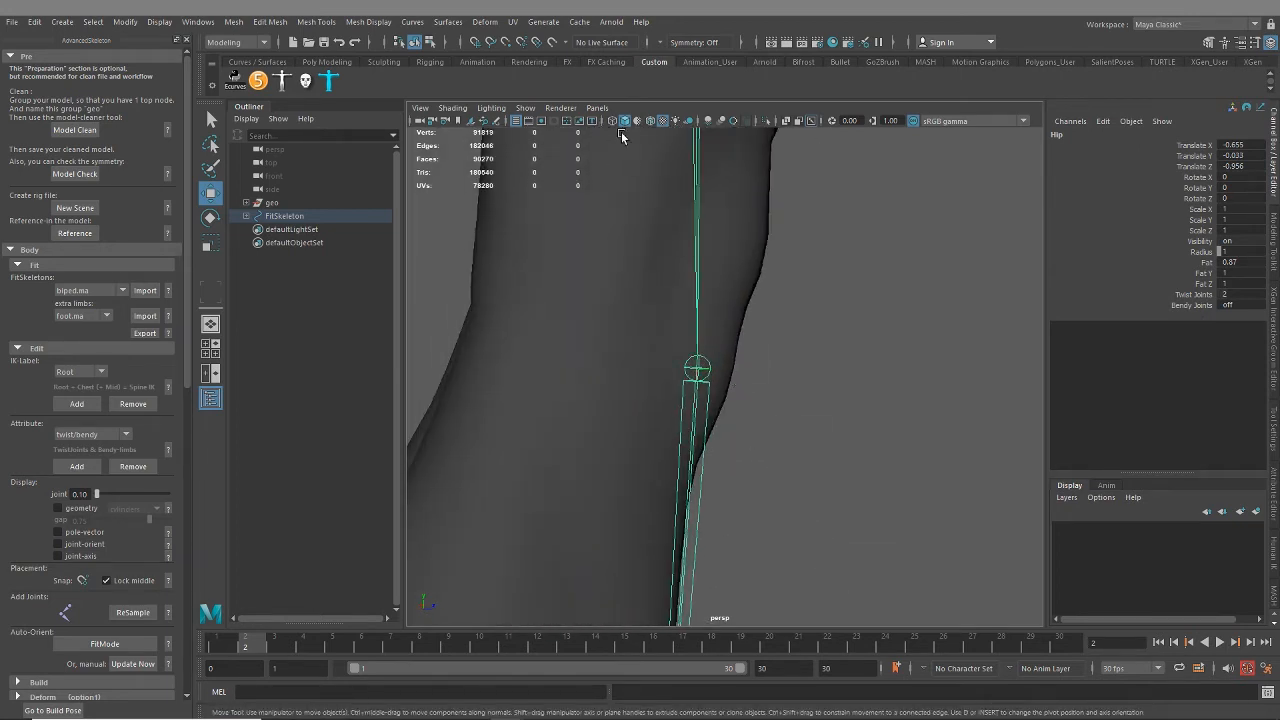
pyautogui.click(652, 120)
# Step: Move only the Knee joint slightly up and back inside the knee to Translate X 3.769, Y -0.419, Z 0.042
pyautogui.click(702, 368)
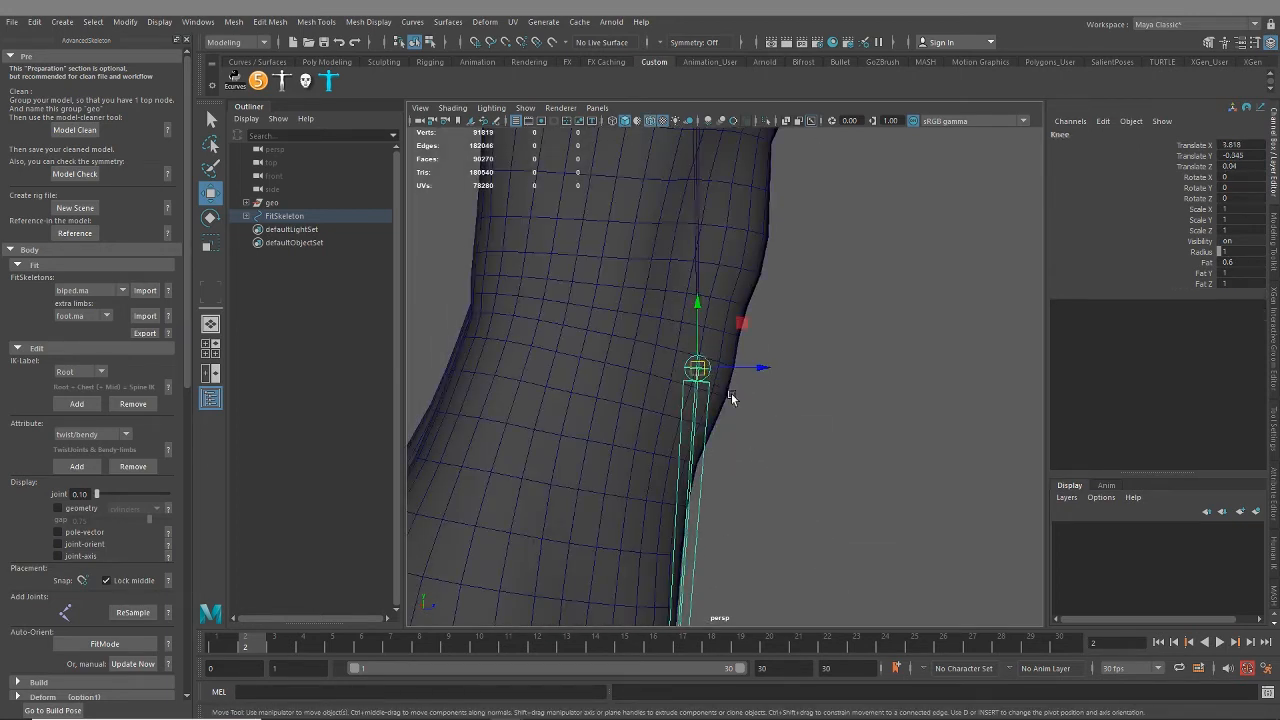
pyautogui.keyDown('alt'); pyautogui.moveTo(731, 393); pyautogui.dragTo(727, 430); pyautogui.keyUp('alt')
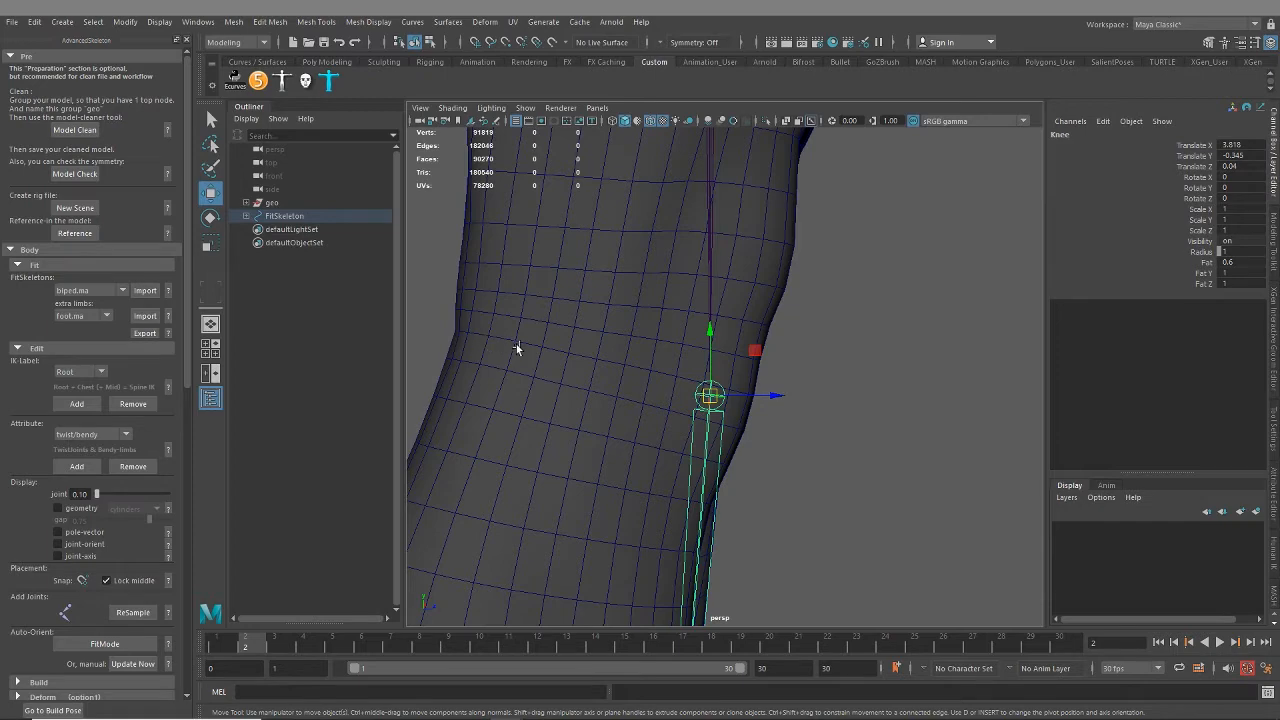
pyautogui.keyDown('alt'); pyautogui.moveTo(517, 348); pyautogui.dragTo(606, 374); pyautogui.keyUp('alt')
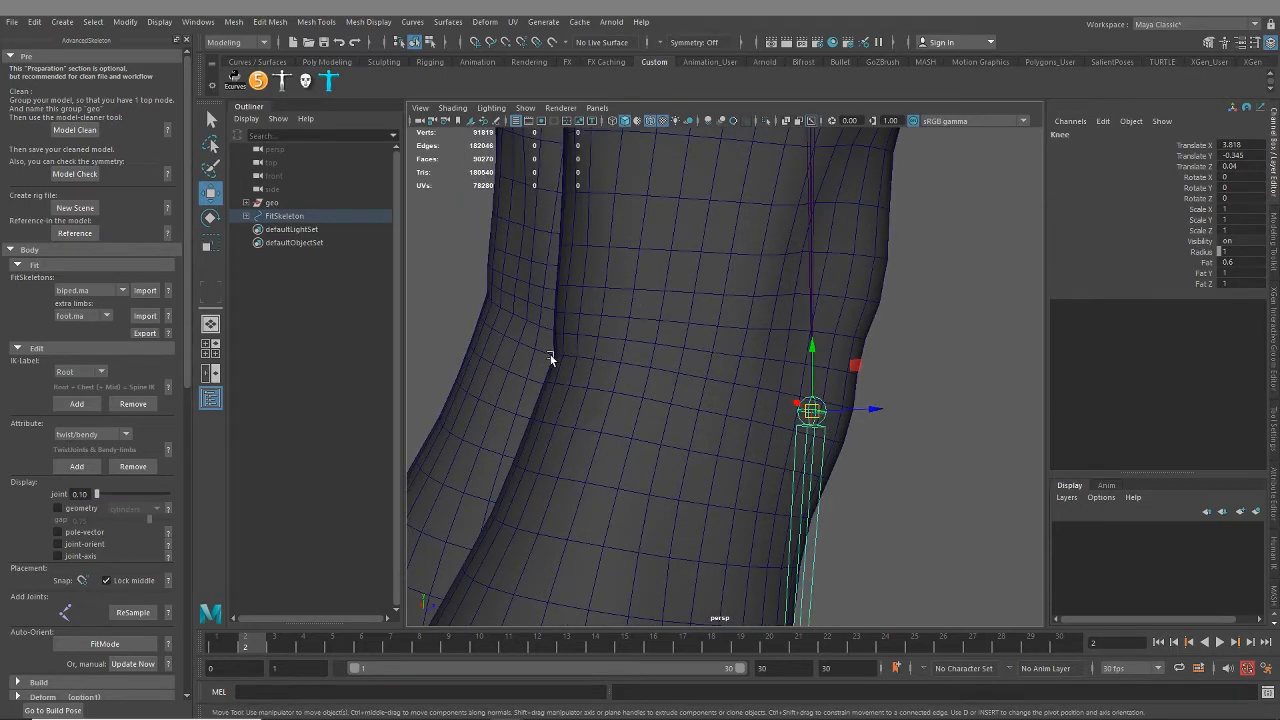
pyautogui.keyDown('alt'); pyautogui.moveTo(869, 396); pyautogui.dragTo(674, 303); pyautogui.keyUp('alt')
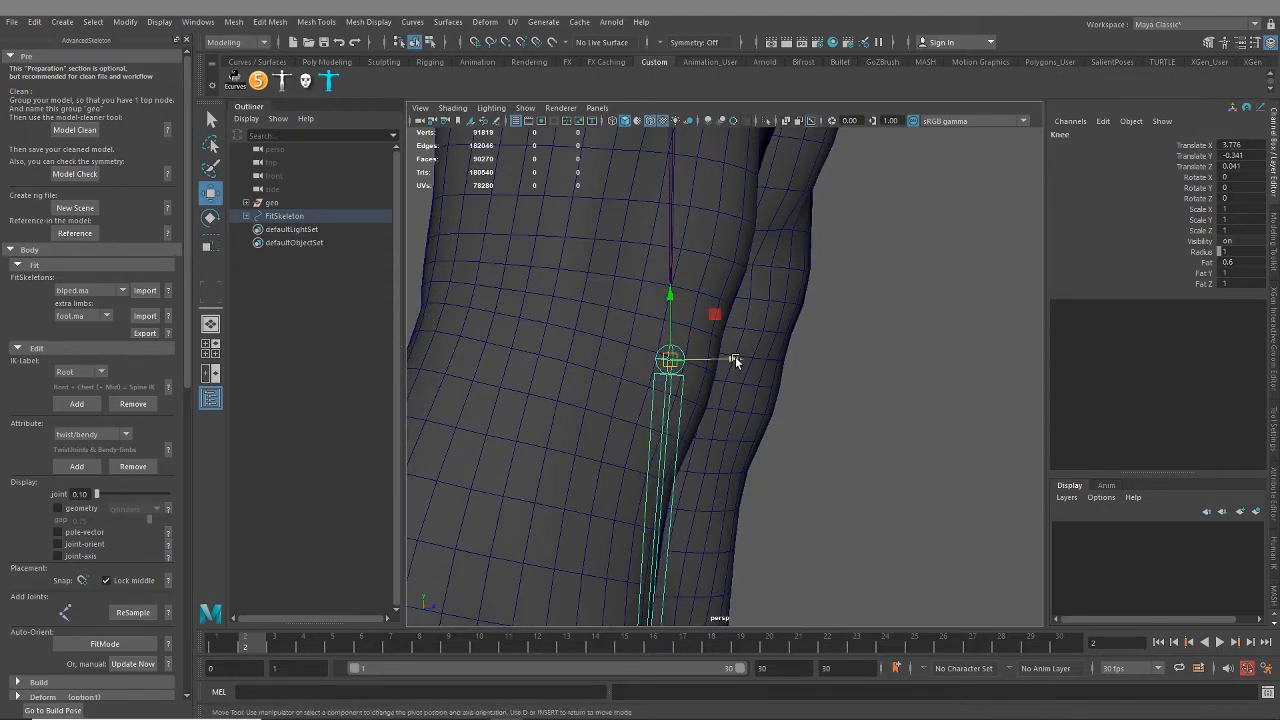
pyautogui.moveTo(734, 363); pyautogui.dragTo(712, 358)
pyautogui.scroll(-7, 695, 390)
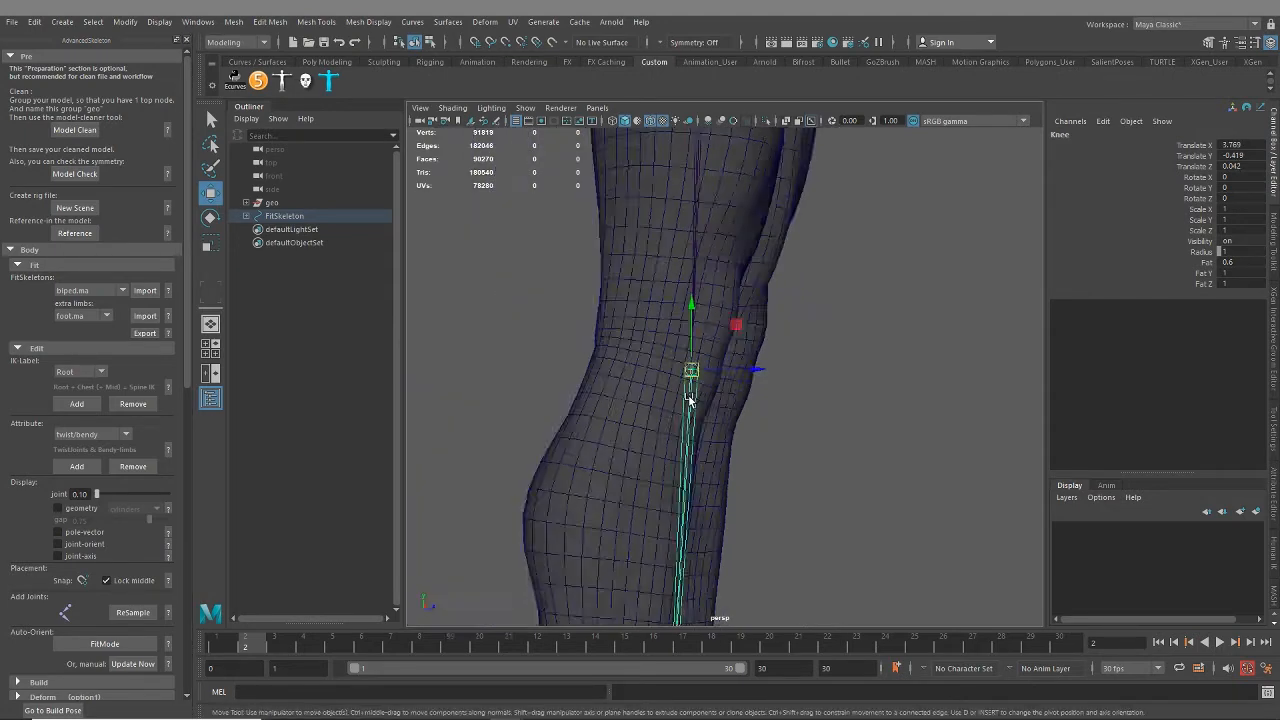
# Step: Examine from the side how the hip, knee and foot joints line up inside the leg
pyautogui.keyDown('alt'); pyautogui.moveTo(704, 412); pyautogui.dragTo(689, 326, button='middle'); pyautogui.keyUp('alt')
pyautogui.scroll(-4, 692, 335)
pyautogui.keyDown('alt'); pyautogui.moveTo(704, 382); pyautogui.dragTo(687, 482, button='middle'); pyautogui.keyUp('alt')
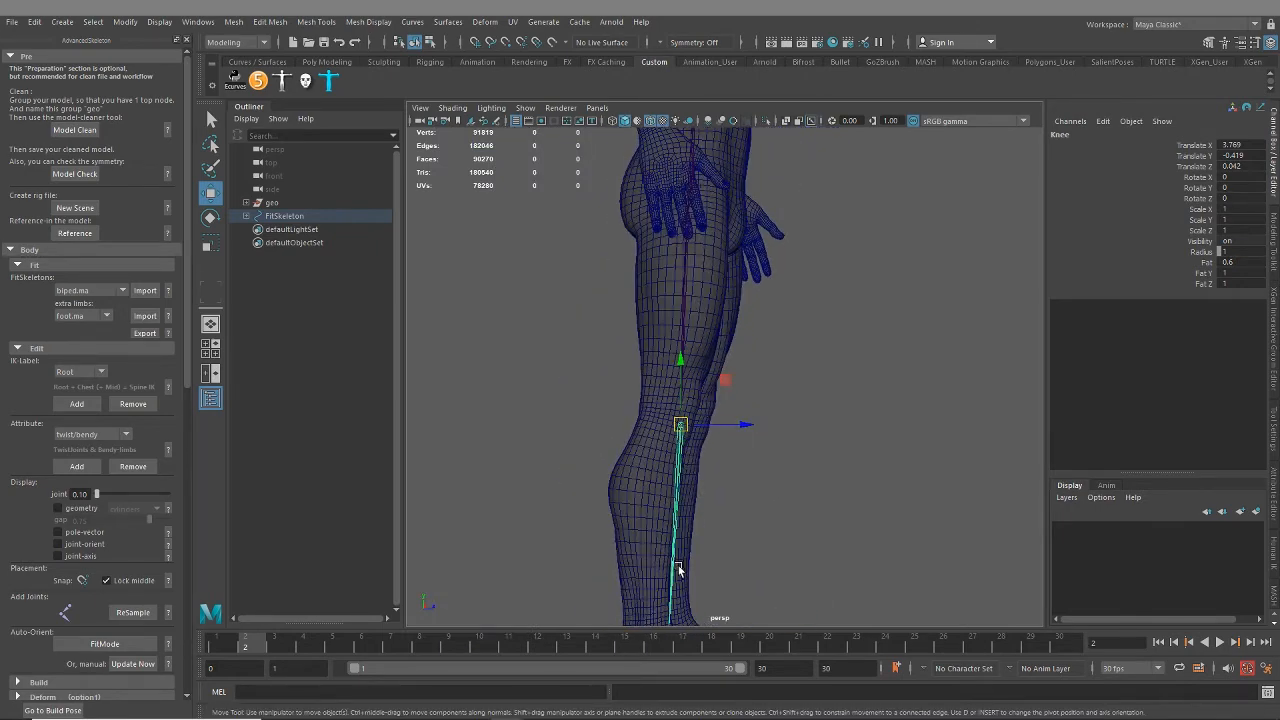
pyautogui.keyDown('alt'); pyautogui.moveTo(679, 570); pyautogui.dragTo(766, 471, button='middle'); pyautogui.keyUp('alt')
pyautogui.scroll(5, 712, 450)
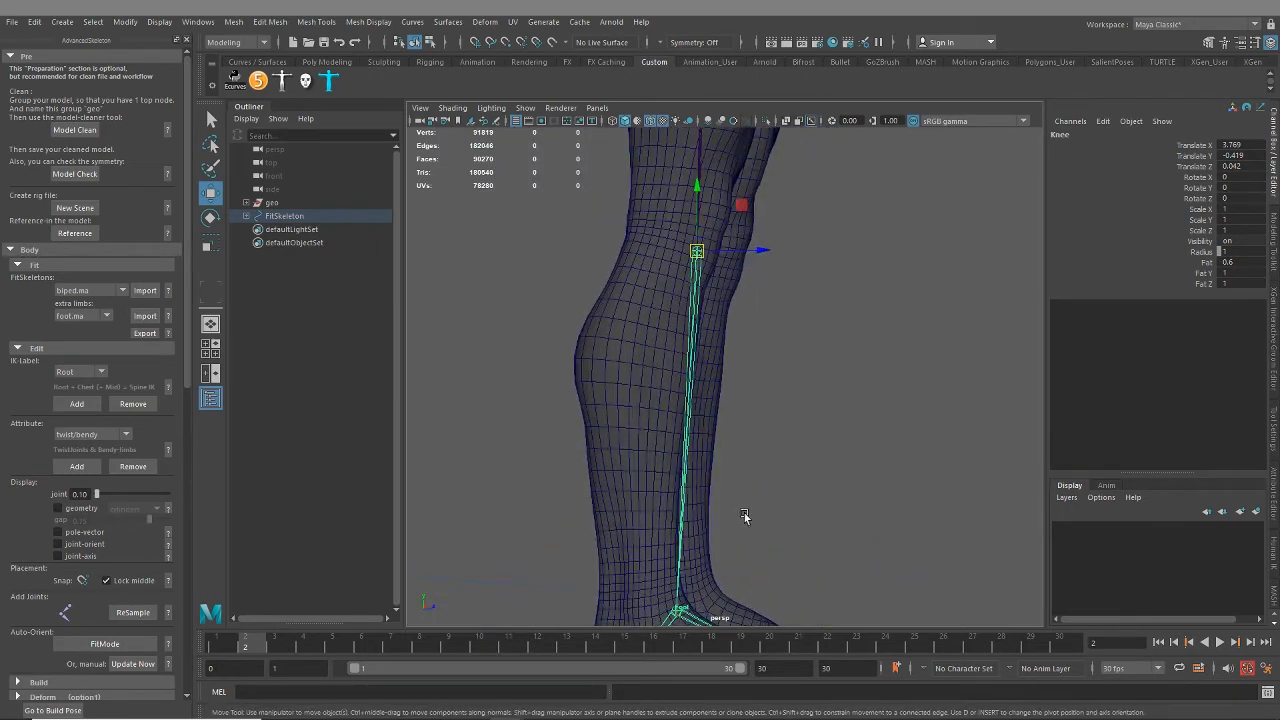
pyautogui.scroll(-3, 744, 516)
pyautogui.keyDown('alt'); pyautogui.moveTo(700, 170); pyautogui.dragTo(700, 258, button='middle'); pyautogui.keyUp('alt')
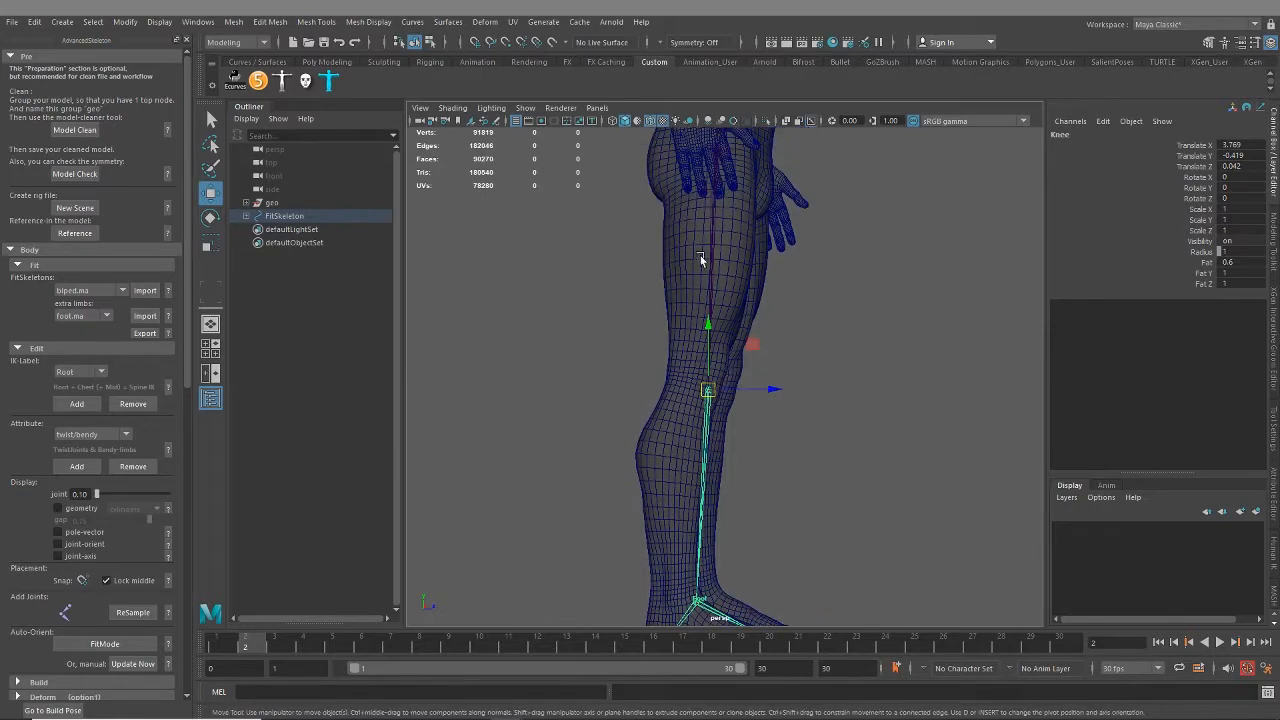
# Step: Move the Hip joint slightly backward inside the upper thigh to Translate X -0.644, Y -0.115, Z -0.956
pyautogui.keyDown('alt'); pyautogui.moveTo(710, 208); pyautogui.dragTo(608, 440); pyautogui.keyUp('alt')
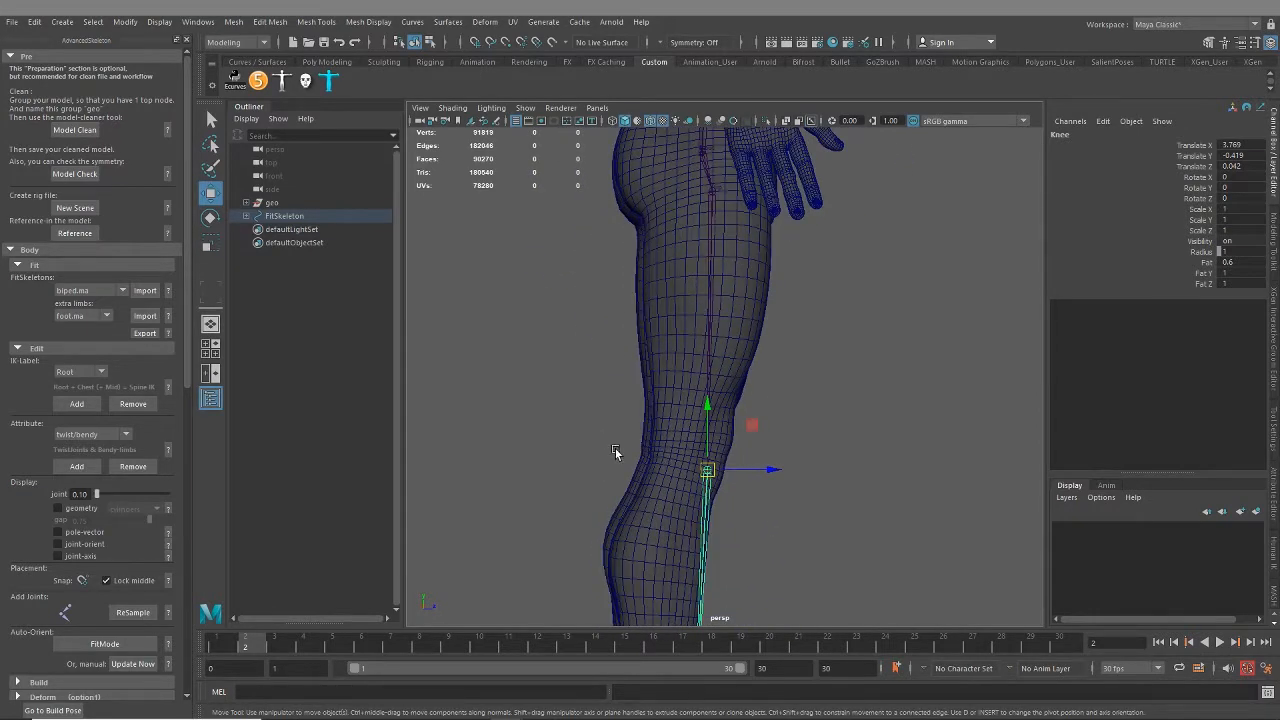
pyautogui.keyDown('alt'); pyautogui.moveTo(684, 310); pyautogui.dragTo(712, 431, button='middle'); pyautogui.keyUp('alt')
pyautogui.keyDown('alt'); pyautogui.moveTo(712, 431); pyautogui.dragTo(752, 410, button='right'); pyautogui.keyUp('alt')
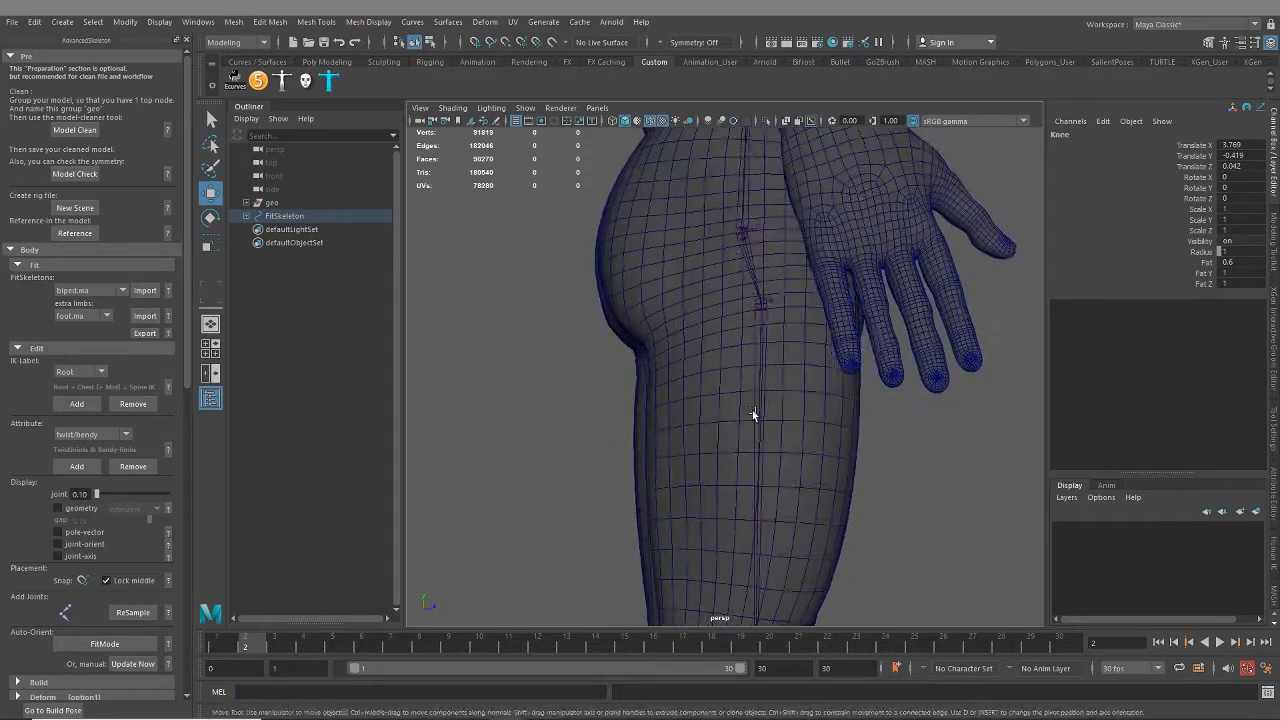
pyautogui.click(759, 298)
pyautogui.moveTo(820, 295); pyautogui.dragTo(812, 298)
# Step: From the side, move the Ankle joint back inside the ankle to Translate X 3.897, Y -0.321, Z 0.003
pyautogui.keyDown('alt'); pyautogui.moveTo(812, 298); pyautogui.dragTo(780, 391, button='right'); pyautogui.keyUp('alt')
pyautogui.keyDown('alt'); pyautogui.moveTo(773, 520); pyautogui.dragTo(706, 324, button='middle'); pyautogui.keyUp('alt')
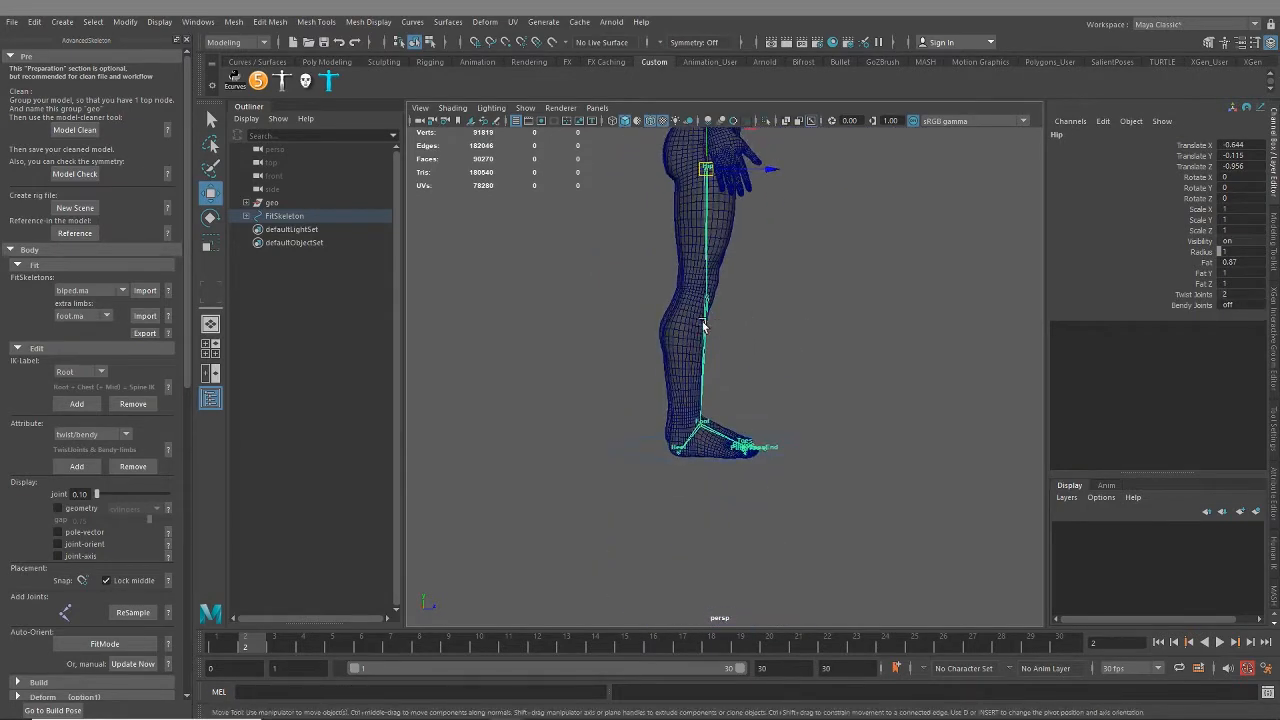
pyautogui.keyDown('alt'); pyautogui.moveTo(706, 324); pyautogui.dragTo(770, 350, button='right'); pyautogui.keyUp('alt')
pyautogui.keyDown('alt'); pyautogui.moveTo(757, 486); pyautogui.dragTo(882, 297, button='middle'); pyautogui.keyUp('alt')
pyautogui.keyDown('alt'); pyautogui.moveTo(805, 370); pyautogui.dragTo(880, 415, button='right'); pyautogui.keyUp('alt')
pyautogui.keyDown('alt'); pyautogui.moveTo(880, 415); pyautogui.dragTo(857, 458, button='middle'); pyautogui.keyUp('alt')
pyautogui.click(784, 300)
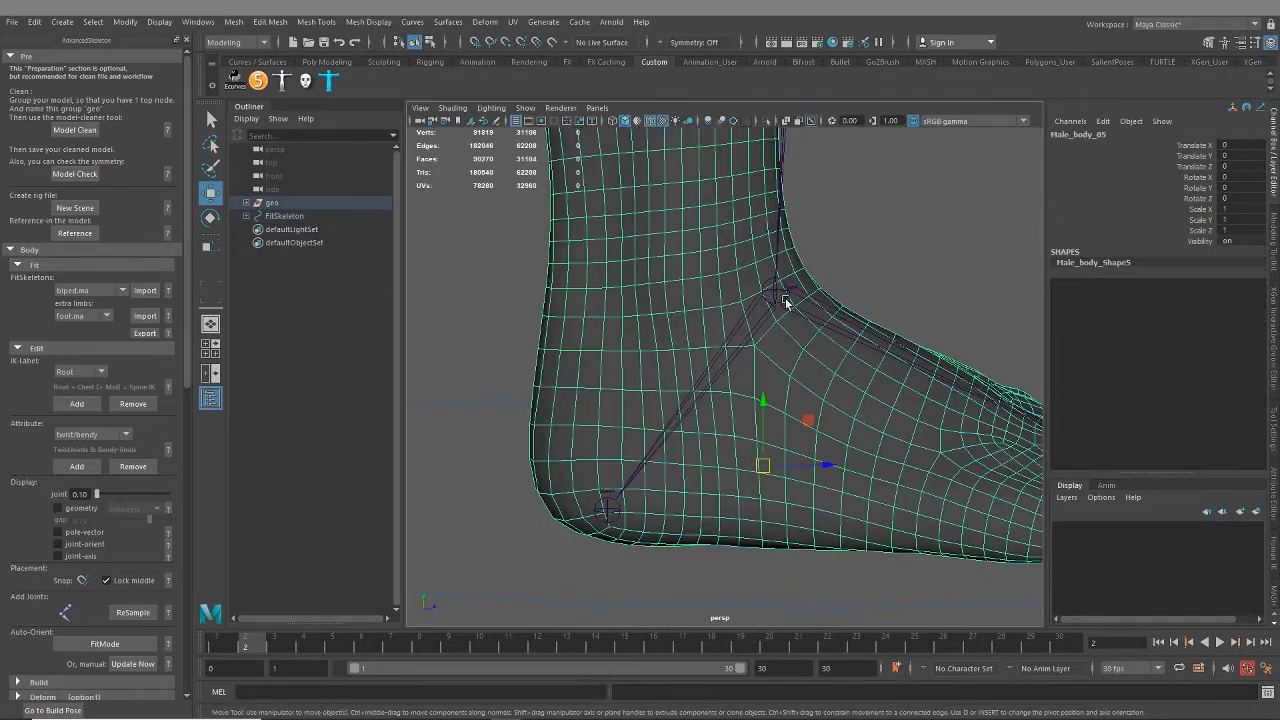
pyautogui.click(776, 291)
pyautogui.moveTo(832, 291); pyautogui.dragTo(720, 293)
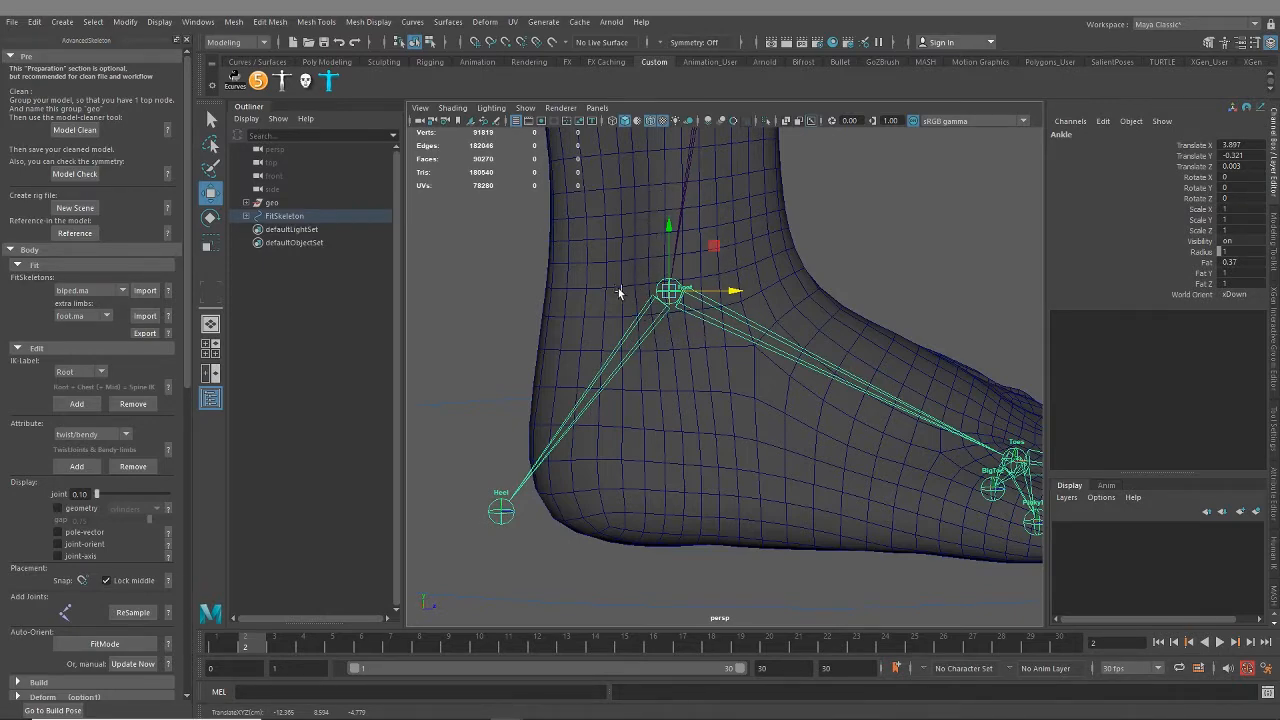
# Step: Examine the Ankle joint's placement inside the foot from behind and from the side
pyautogui.keyDown('alt'); pyautogui.moveTo(631, 320); pyautogui.dragTo(763, 329); pyautogui.keyUp('alt')
pyautogui.keyDown('alt'); pyautogui.moveTo(950, 328); pyautogui.dragTo(669, 326, button='middle'); pyautogui.keyUp('alt')
pyautogui.keyDown('alt'); pyautogui.moveTo(669, 326); pyautogui.dragTo(774, 354); pyautogui.keyUp('alt')
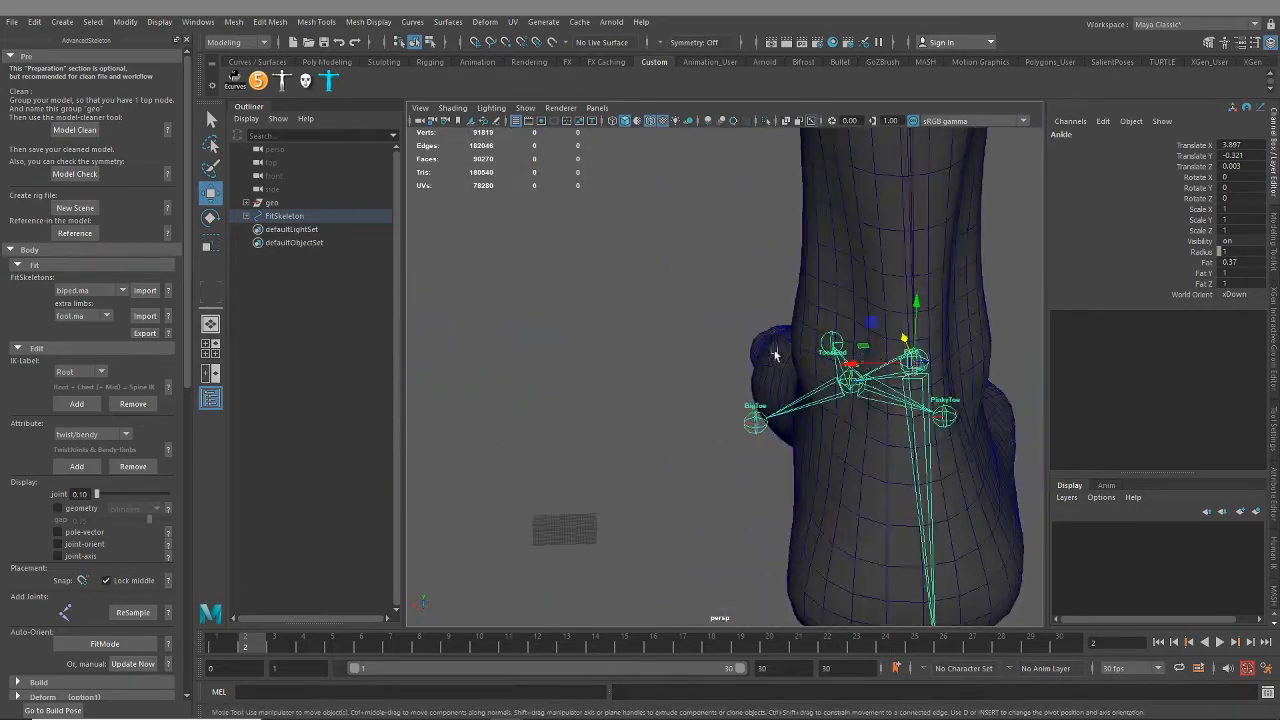
pyautogui.keyDown('alt'); pyautogui.moveTo(862, 361); pyautogui.dragTo(756, 360, button='middle'); pyautogui.keyUp('alt')
pyautogui.keyDown('alt'); pyautogui.moveTo(756, 360); pyautogui.dragTo(670, 420); pyautogui.keyUp('alt')
pyautogui.keyDown('alt'); pyautogui.moveTo(548, 492); pyautogui.dragTo(659, 478); pyautogui.keyUp('alt')
pyautogui.keyDown('alt'); pyautogui.moveTo(659, 478); pyautogui.dragTo(738, 377, button='middle'); pyautogui.keyUp('alt')
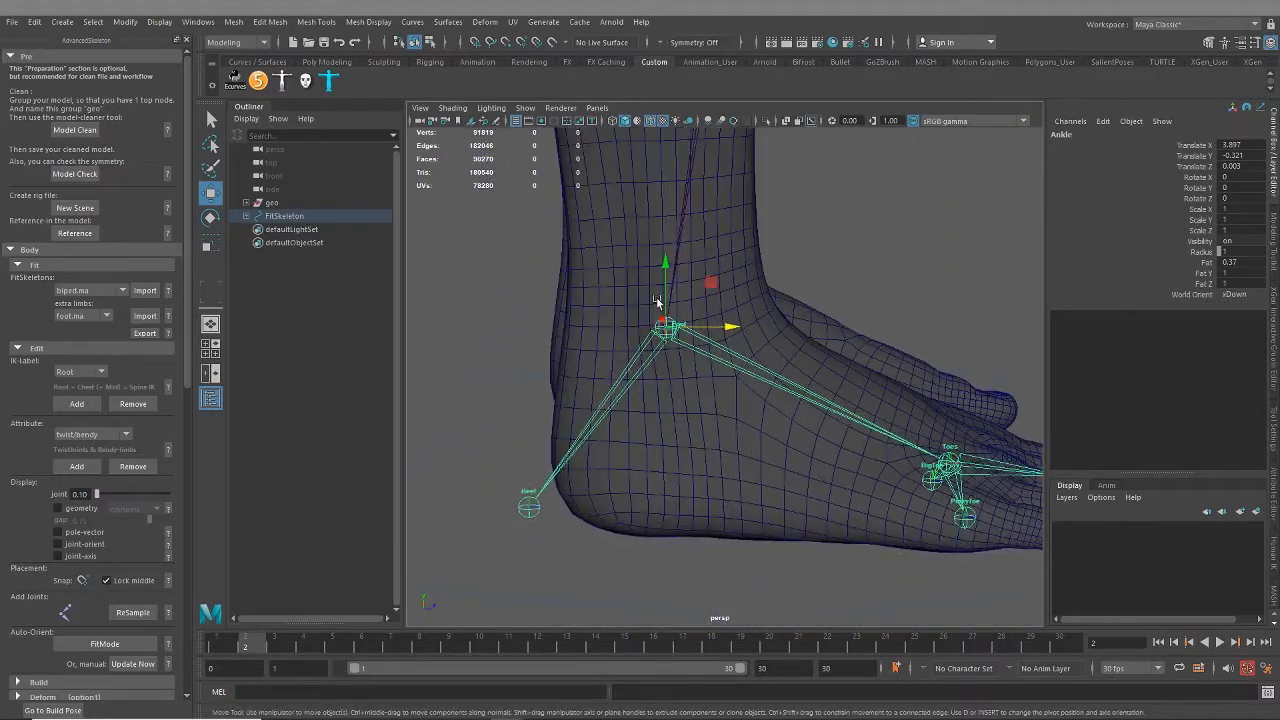
pyautogui.keyDown('alt'); pyautogui.moveTo(757, 426); pyautogui.dragTo(775, 380, button='middle'); pyautogui.keyUp('alt')
pyautogui.scroll(2, 772, 373)
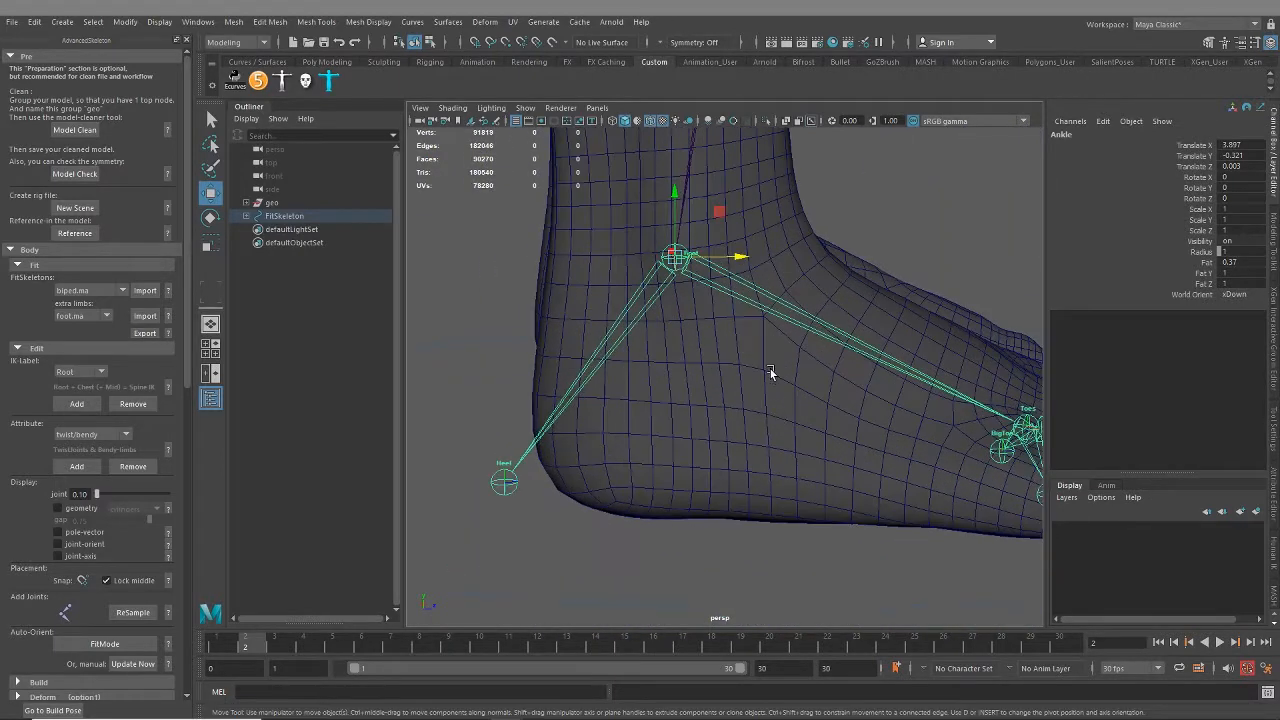
# Step: Move the Heel joint forward to the back edge of the heel, at Translate X 0.84, Y -0.519, Z -0.006
pyautogui.click(485, 487)
pyautogui.click(505, 483)
pyautogui.moveTo(570, 484); pyautogui.dragTo(604, 484)
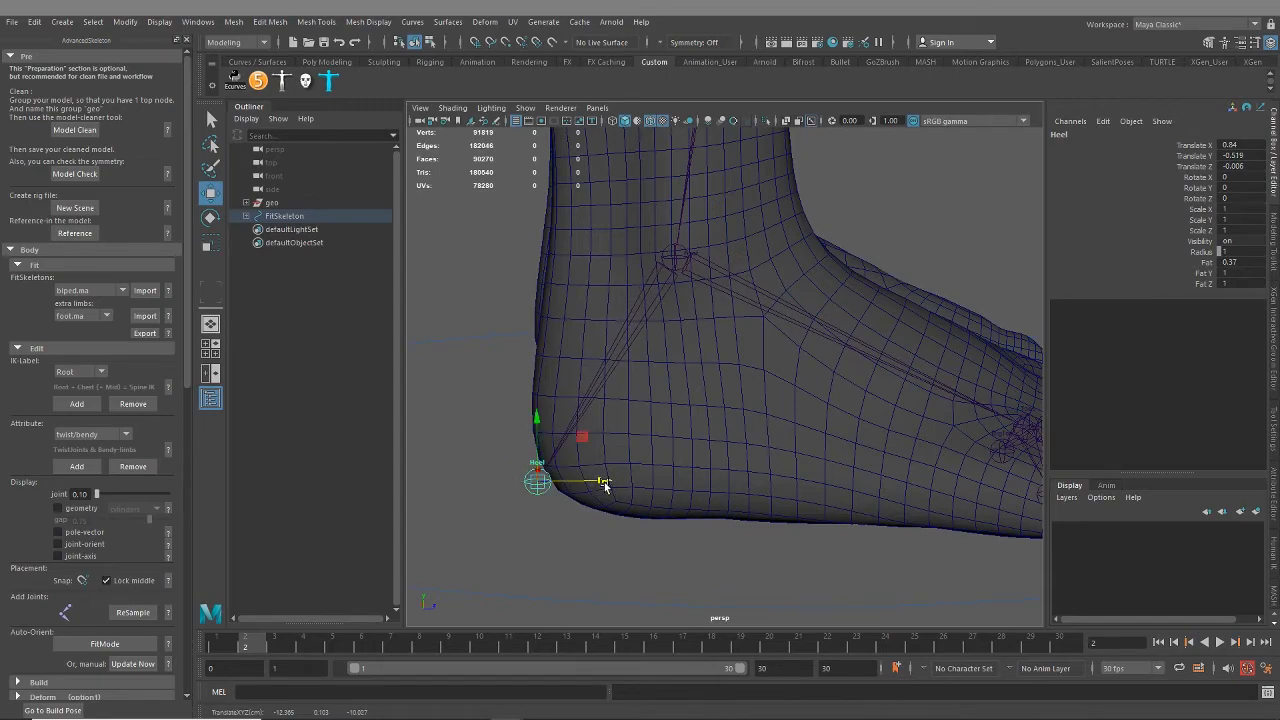
# Step: Examine the Heel joint and the sole against the ground line in the orthographic side view
pyautogui.press('space')
pyautogui.press('space')
pyautogui.keyDown('alt'); pyautogui.moveTo(877, 577); pyautogui.dragTo(840, 369, button='middle'); pyautogui.keyUp('alt')
pyautogui.scroll(5, 840, 369)
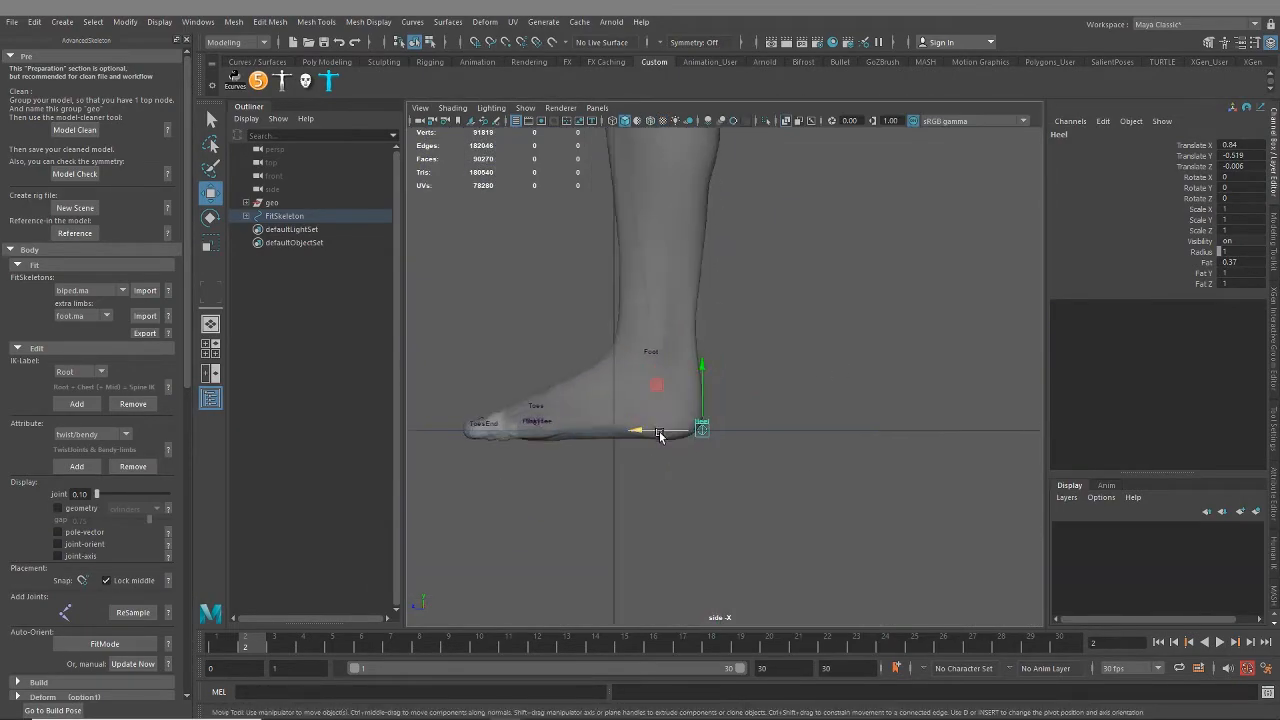
pyautogui.scroll(6, 660, 436)
pyautogui.keyDown('alt'); pyautogui.moveTo(580, 545); pyautogui.dragTo(727, 402, button='middle'); pyautogui.keyUp('alt')
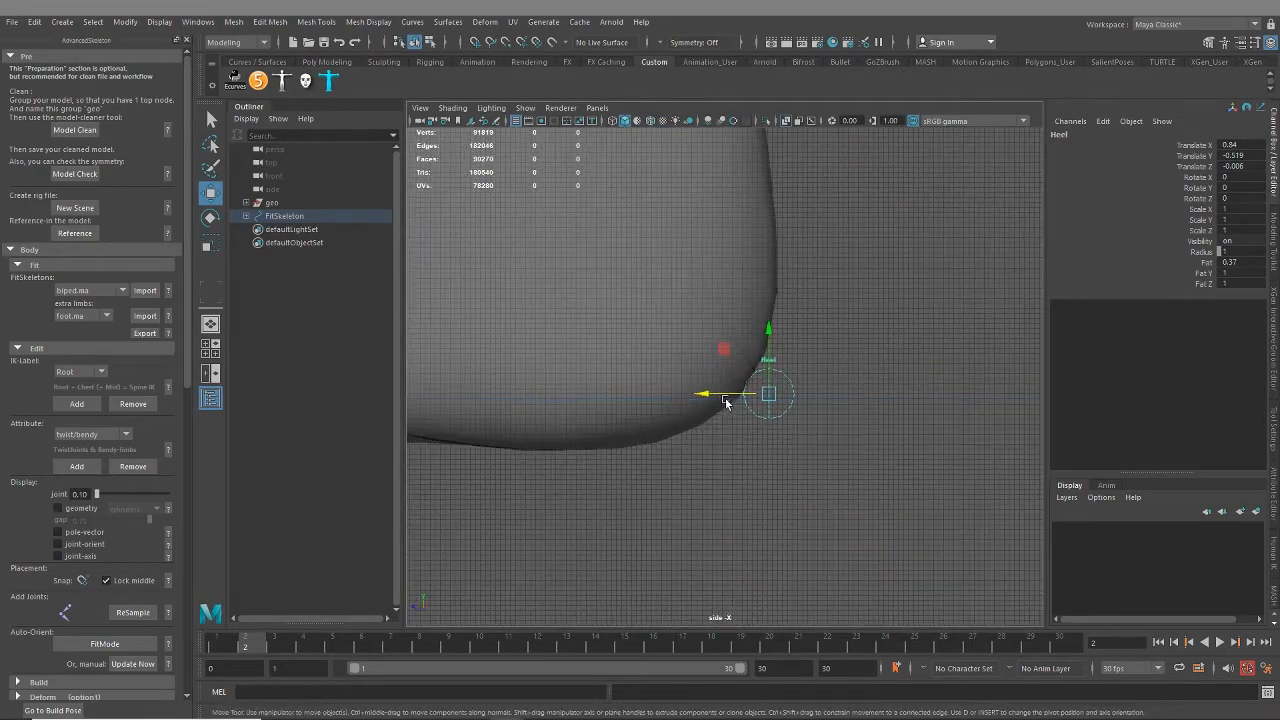
pyautogui.scroll(5, 560, 430)
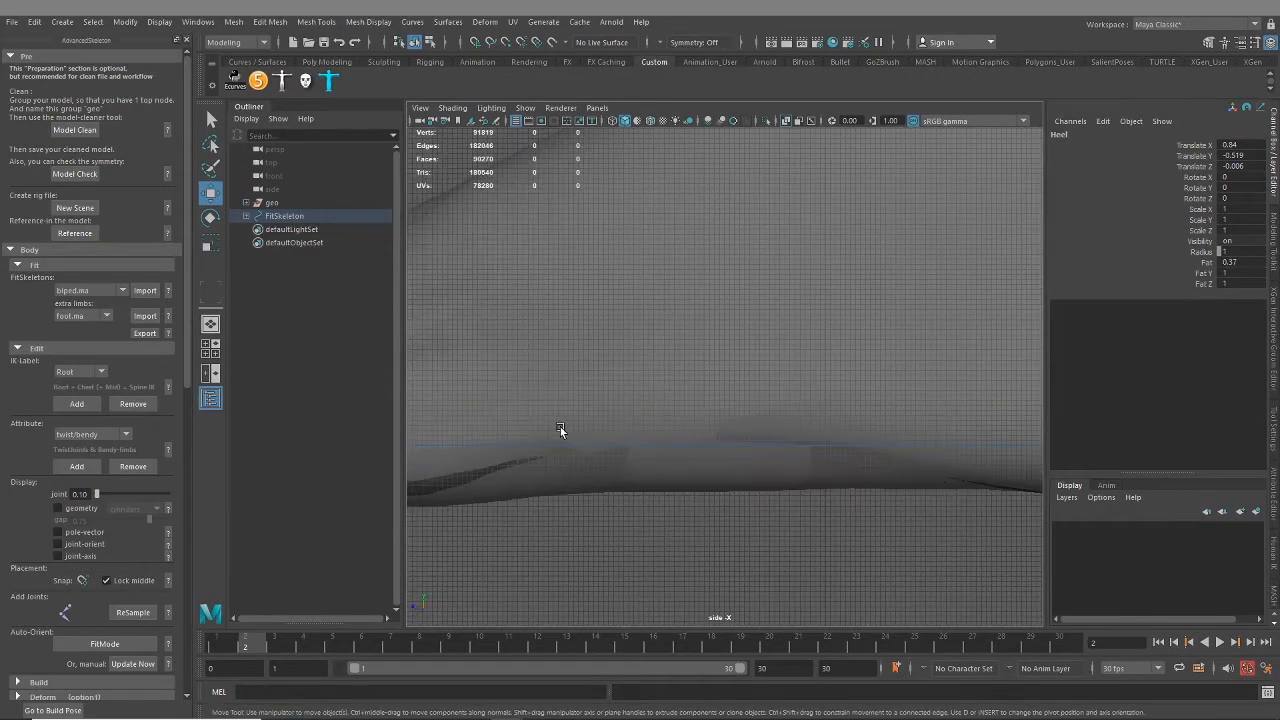
pyautogui.scroll(-5, 718, 378)
pyautogui.press('space')
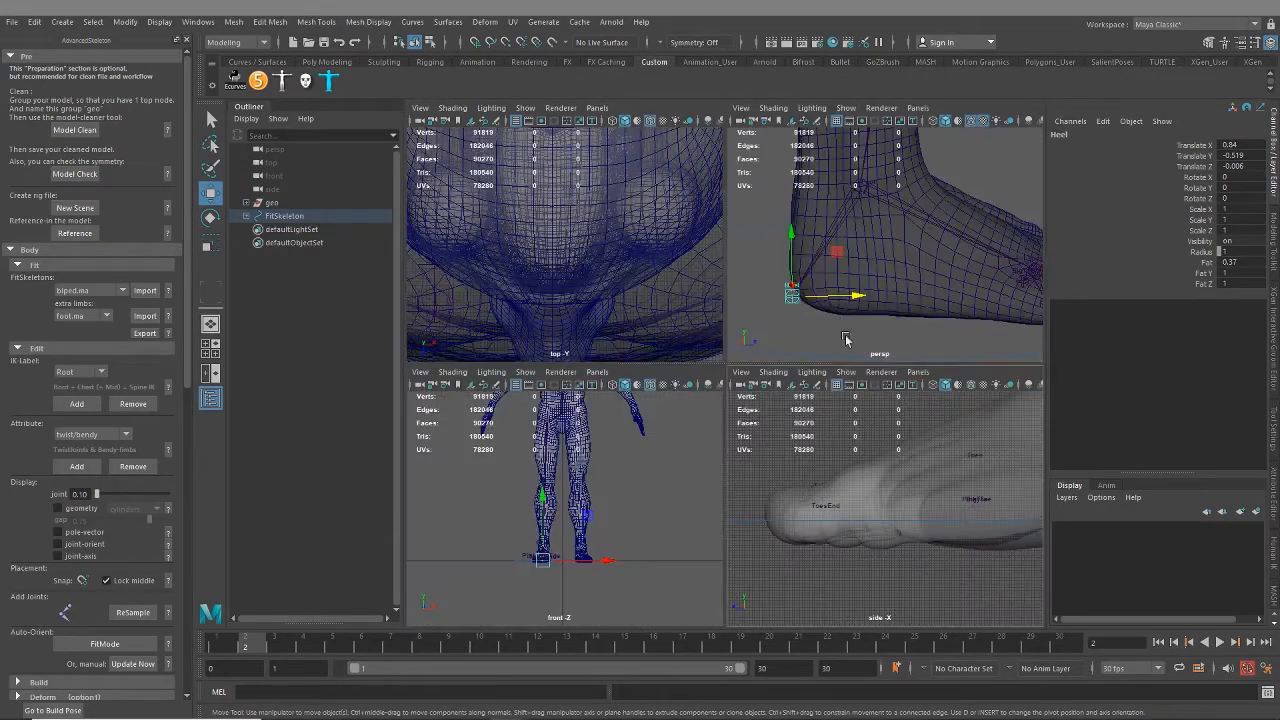
# Step: In the perspective view, move the Toes joint forward to the base of the toes, at Translate X 0.666, Y 1.571, Z 0.003
pyautogui.keyDown('alt'); pyautogui.moveTo(810, 300); pyautogui.dragTo(781, 341); pyautogui.keyUp('alt')
pyautogui.keyDown('alt'); pyautogui.moveTo(781, 341); pyautogui.dragTo(893, 275, button='middle'); pyautogui.keyUp('alt')
pyautogui.press('space')
pyautogui.scroll(-2, 770, 369)
pyautogui.click(704, 387)
pyautogui.keyDown('alt'); pyautogui.moveTo(706, 390); pyautogui.dragTo(723, 446); pyautogui.keyUp('alt')
pyautogui.keyDown('alt'); pyautogui.moveTo(723, 446); pyautogui.dragTo(803, 471, button='right'); pyautogui.keyUp('alt')
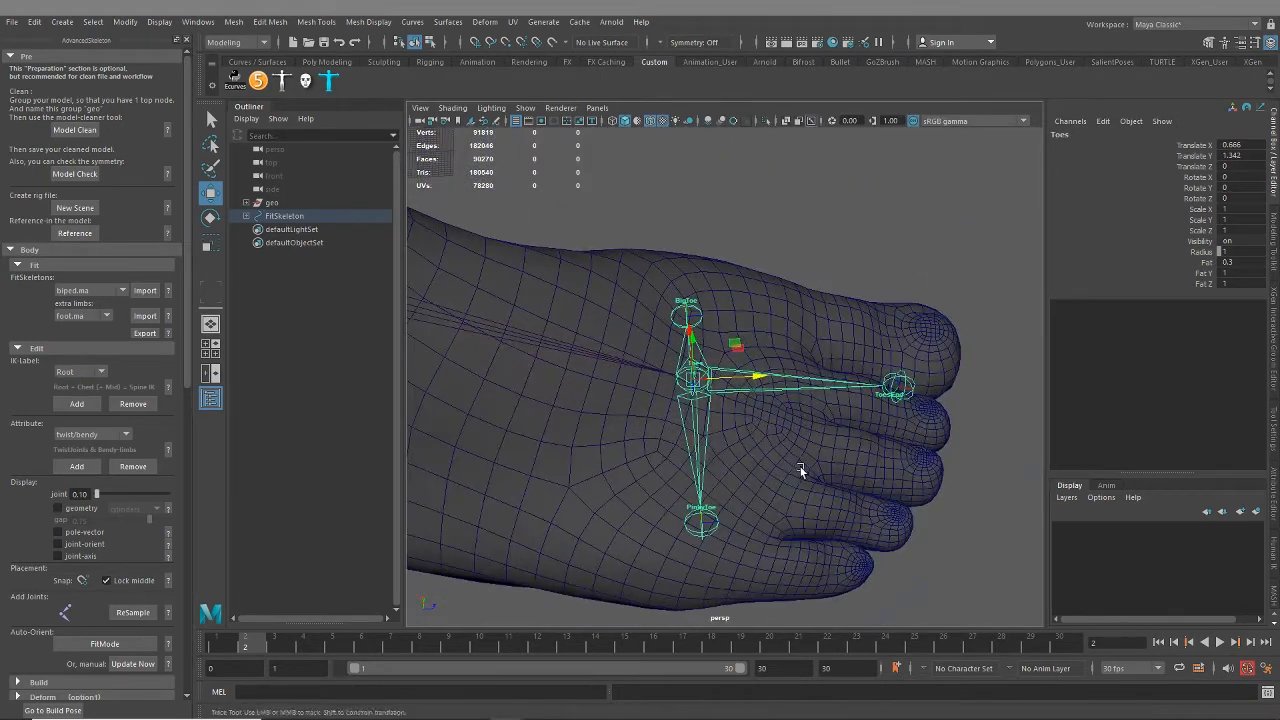
pyautogui.keyDown('alt'); pyautogui.moveTo(780, 448); pyautogui.dragTo(752, 408, button='middle'); pyautogui.keyUp('alt')
pyautogui.moveTo(732, 345); pyautogui.dragTo(805, 360)
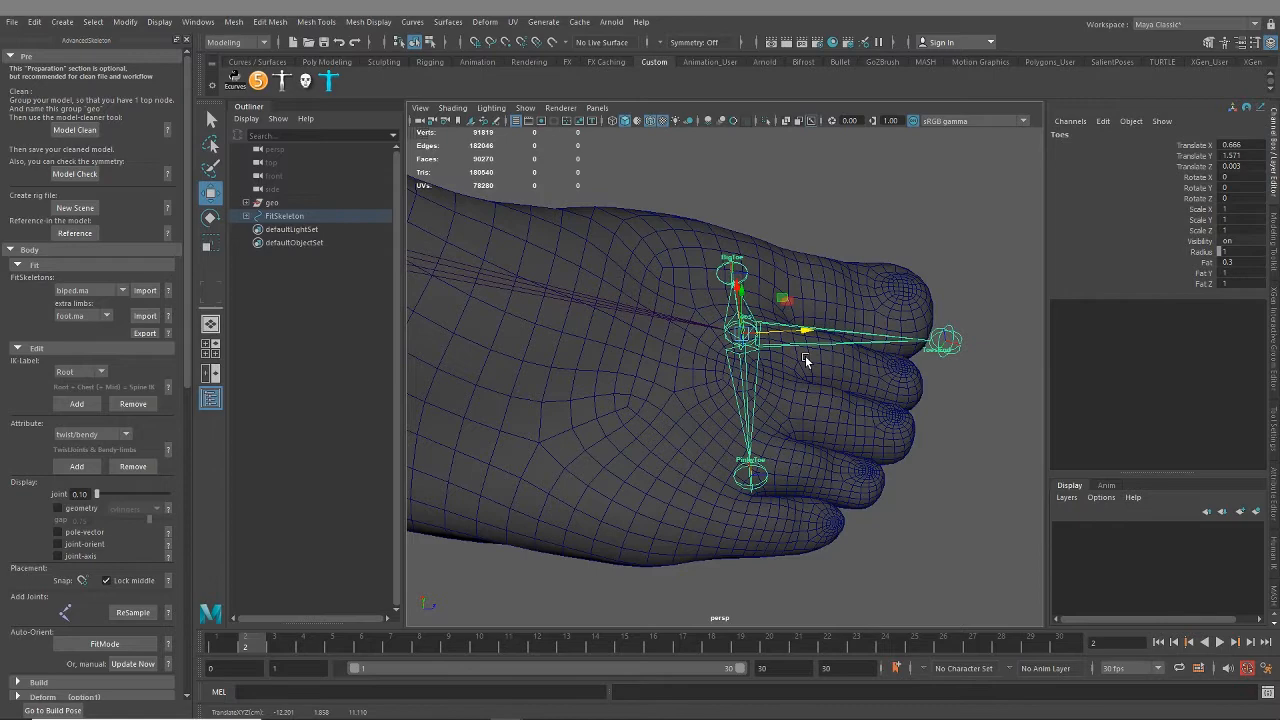
# Step: Place the FootSideOuter joint at the outer edge of the foot beside the little toe, at Translate X -0.149, Y -0.195, Z 0.674
pyautogui.click(750, 490)
pyautogui.keyDown('alt'); pyautogui.moveTo(752, 492); pyautogui.dragTo(703, 461); pyautogui.keyUp('alt')
pyautogui.moveTo(709, 369); pyautogui.dragTo(679, 384)
pyautogui.keyDown('alt'); pyautogui.moveTo(724, 408); pyautogui.dragTo(688, 441, button='middle'); pyautogui.keyUp('alt')
pyautogui.keyDown('alt'); pyautogui.moveTo(716, 448); pyautogui.dragTo(758, 440); pyautogui.keyUp('alt')
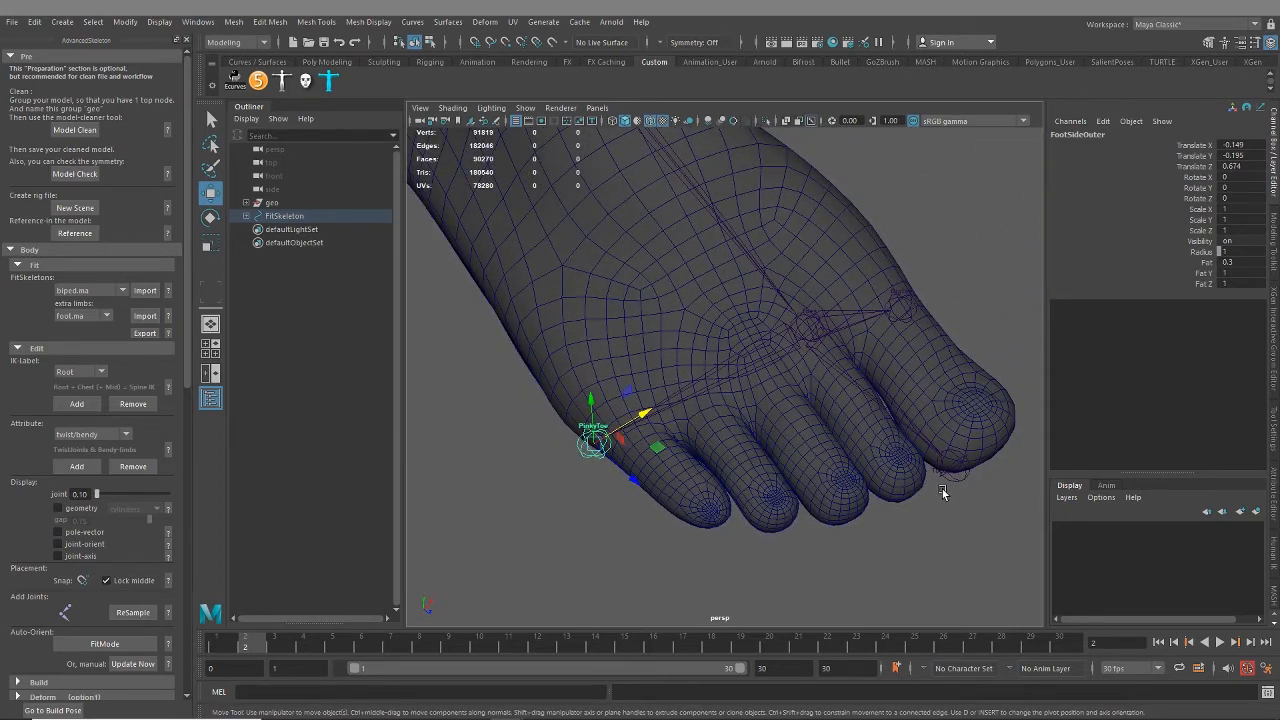
pyautogui.keyDown('alt'); pyautogui.moveTo(942, 492); pyautogui.dragTo(787, 474); pyautogui.keyUp('alt')
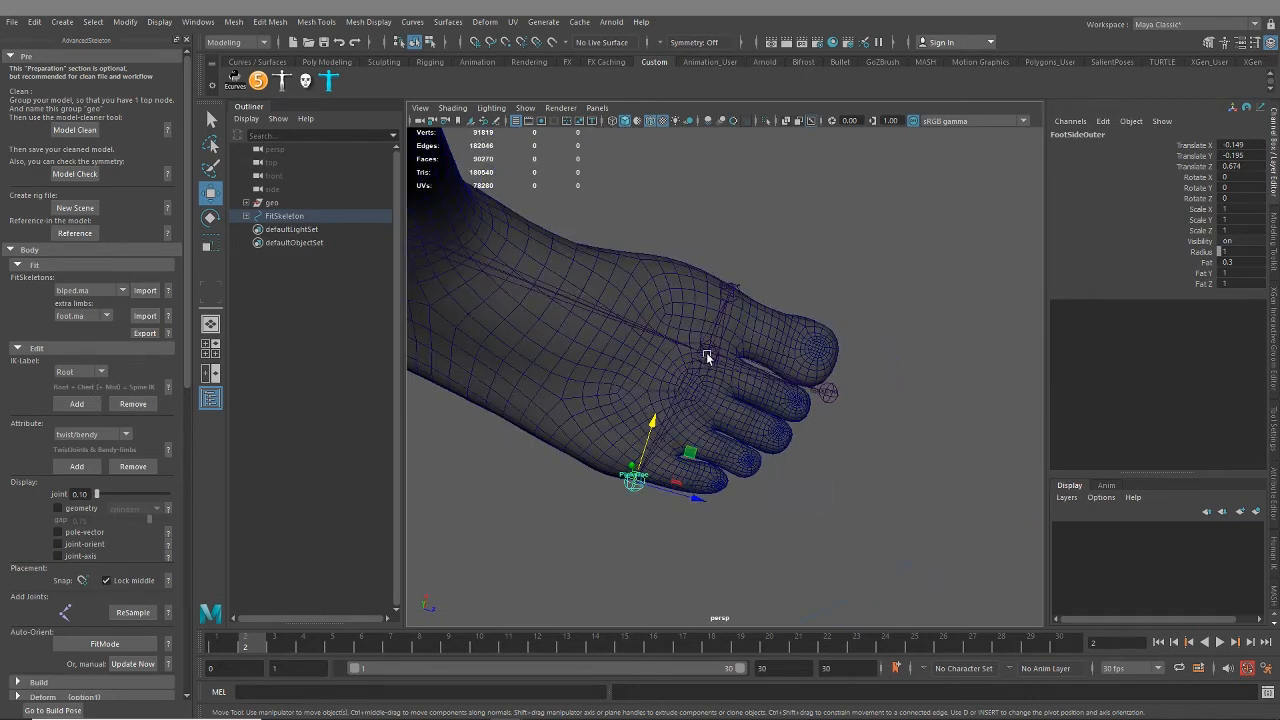
# Step: Examine the Toes and ToesEnd joints and their placement relative to the toes from the front of the foot
pyautogui.click(706, 354)
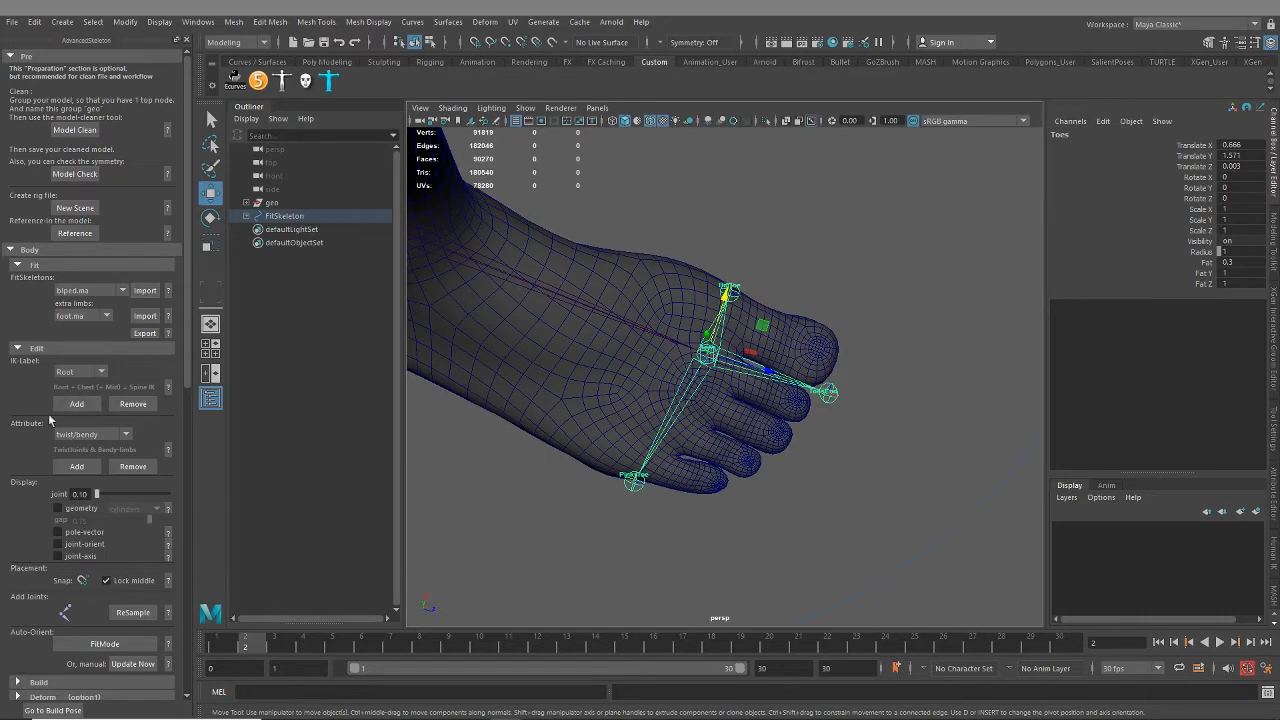
pyautogui.click(72, 377)
pyautogui.click(72, 377)
pyautogui.keyDown('alt'); pyautogui.moveTo(783, 368); pyautogui.dragTo(666, 472); pyautogui.keyUp('alt')
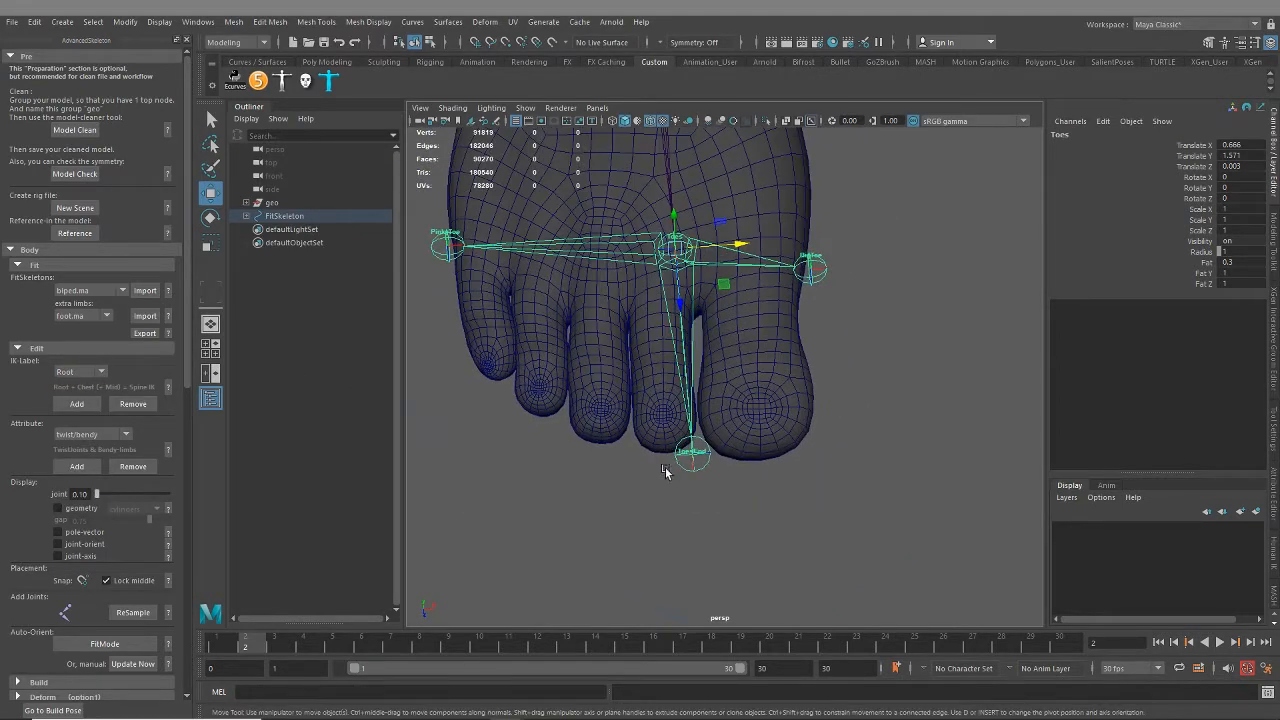
pyautogui.click(701, 470)
pyautogui.keyDown('alt'); pyautogui.moveTo(683, 455); pyautogui.dragTo(755, 540, button='right'); pyautogui.keyUp('alt')
pyautogui.keyDown('alt'); pyautogui.moveTo(755, 540); pyautogui.dragTo(771, 443, button='middle'); pyautogui.keyUp('alt')
pyautogui.keyDown('alt'); pyautogui.moveTo(771, 443); pyautogui.dragTo(845, 416); pyautogui.keyUp('alt')
# Step: Move the FootSideInner joint slightly forward along the inner edge beside the big toe's base, and select the ToesEnd joint
pyautogui.moveTo(778, 355); pyautogui.dragTo(605, 418)
pyautogui.click(824, 353)
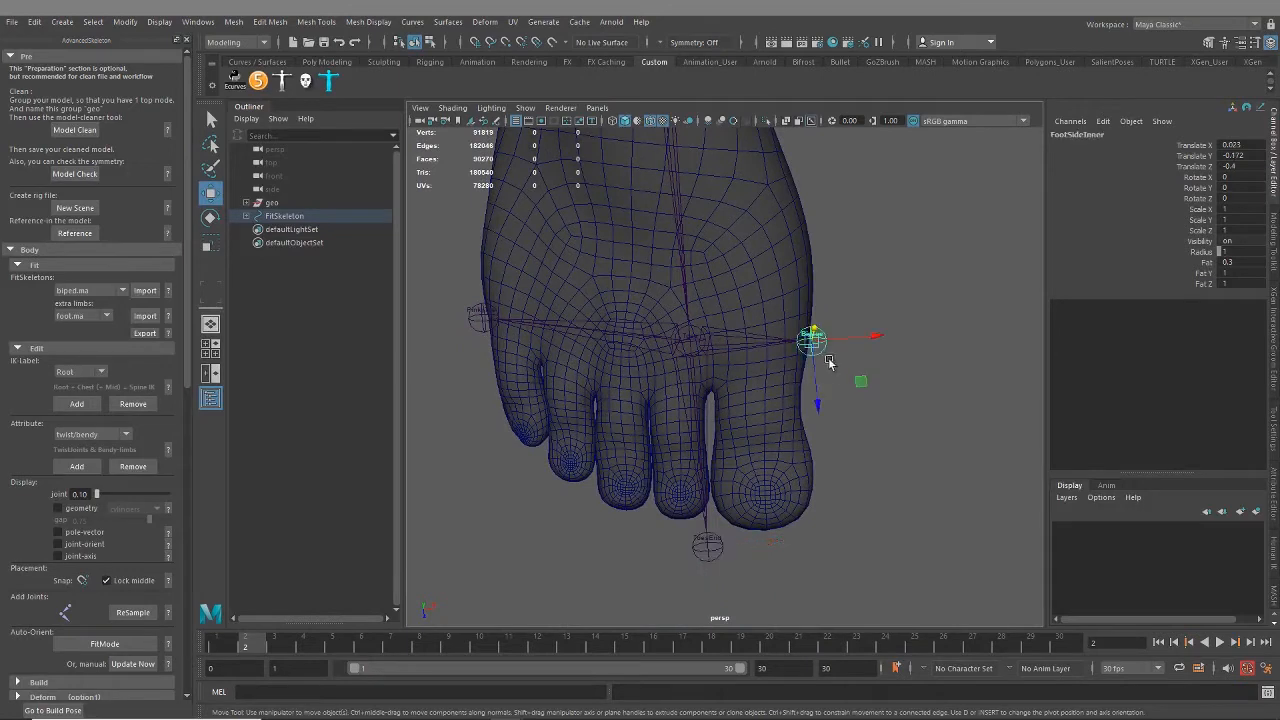
pyautogui.moveTo(828, 357); pyautogui.dragTo(823, 419)
pyautogui.click(693, 345)
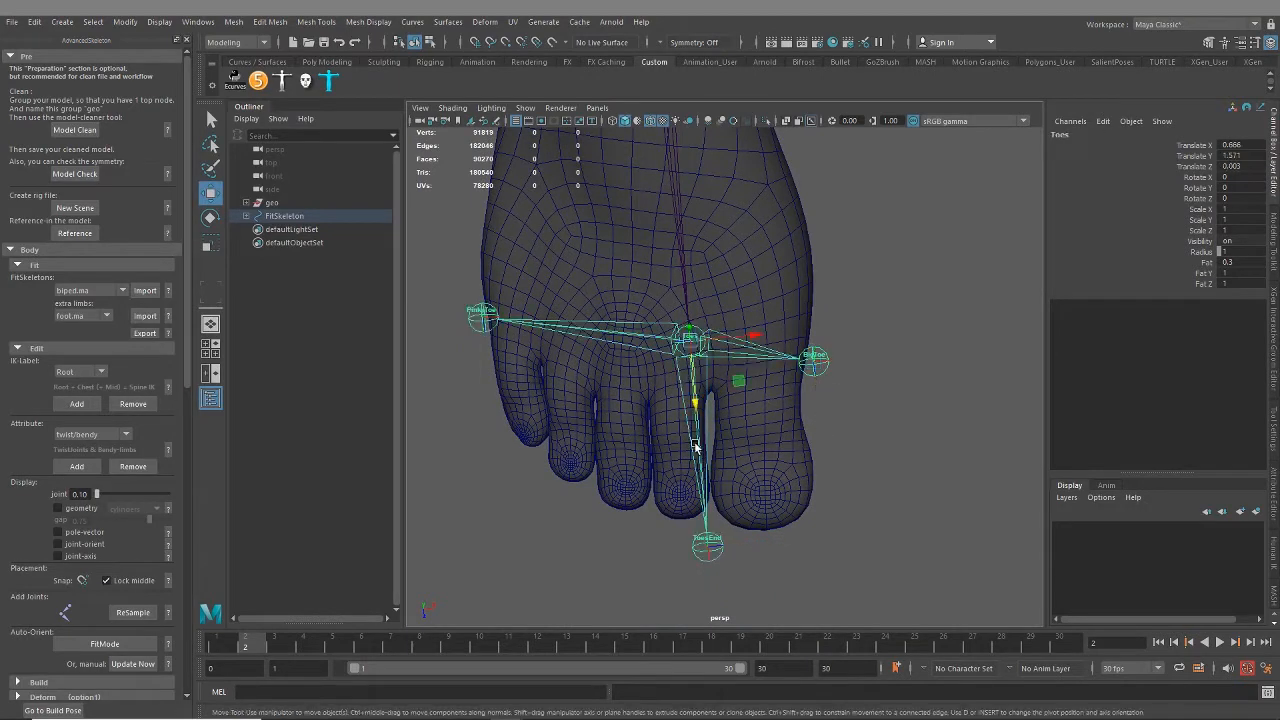
pyautogui.moveTo(695, 447); pyautogui.dragTo(757, 532)
pyautogui.click(708, 560)
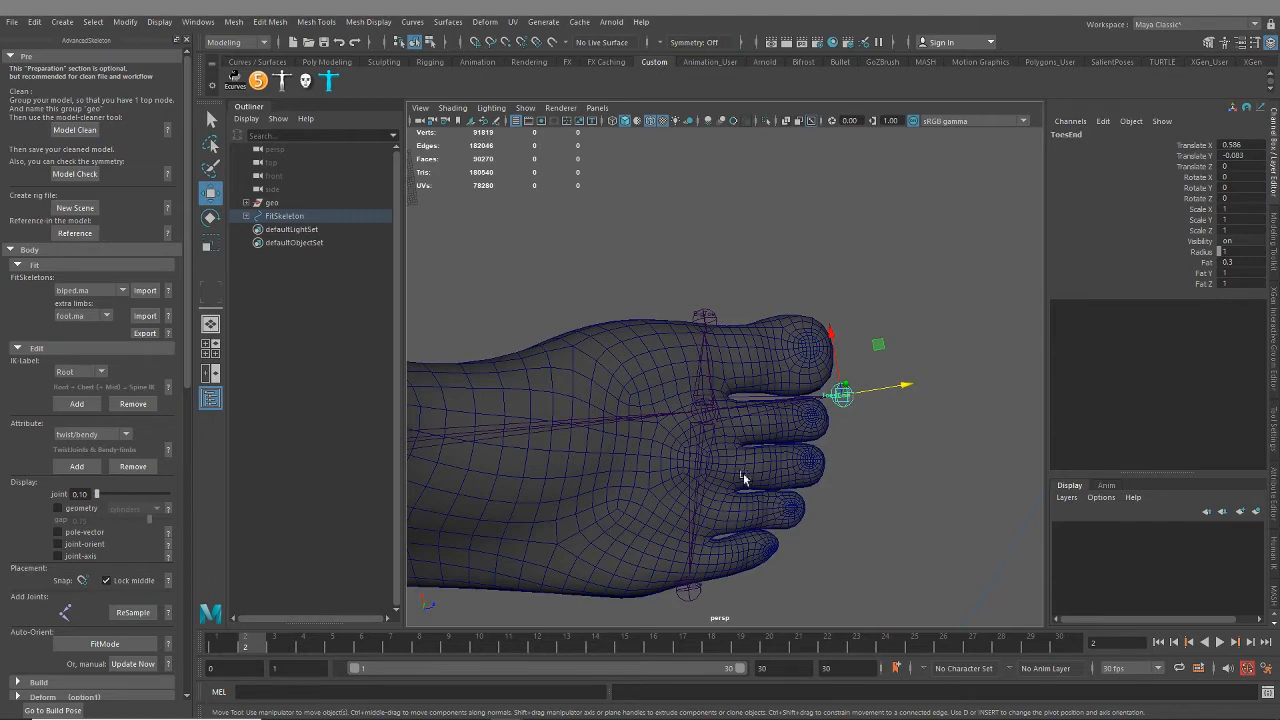
# Step: Examine how the spine, neck, head and arm joints sit inside the upper body
pyautogui.scroll(-10, 737, 466)
pyautogui.keyDown('alt'); pyautogui.moveTo(737, 466); pyautogui.dragTo(694, 437); pyautogui.keyUp('alt')
pyautogui.keyDown('alt'); pyautogui.moveTo(694, 437); pyautogui.dragTo(718, 608, button='middle'); pyautogui.keyUp('alt')
pyautogui.keyDown('alt'); pyautogui.moveTo(728, 420); pyautogui.dragTo(790, 399, button='right'); pyautogui.keyUp('alt')
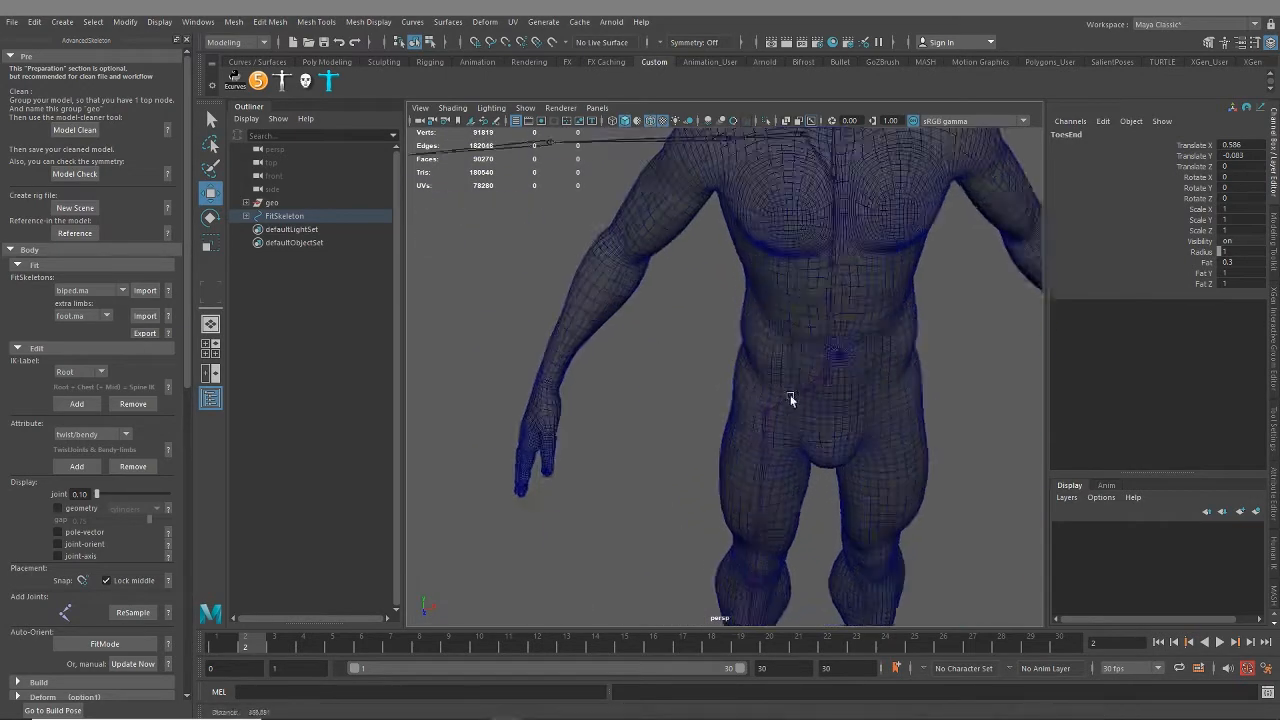
pyautogui.keyDown('alt'); pyautogui.moveTo(790, 399); pyautogui.dragTo(717, 563, button='middle'); pyautogui.keyUp('alt')
pyautogui.keyDown('alt'); pyautogui.moveTo(717, 563); pyautogui.dragTo(851, 477); pyautogui.keyUp('alt')
pyautogui.keyDown('alt'); pyautogui.moveTo(851, 477); pyautogui.dragTo(634, 543, button='middle'); pyautogui.keyUp('alt')
pyautogui.keyDown('alt'); pyautogui.moveTo(774, 477); pyautogui.dragTo(770, 535, button='middle'); pyautogui.keyUp('alt')
pyautogui.keyDown('alt'); pyautogui.moveTo(755, 322); pyautogui.dragTo(657, 303); pyautogui.keyUp('alt')
pyautogui.keyDown('alt'); pyautogui.moveTo(657, 303); pyautogui.dragTo(754, 457, button='middle'); pyautogui.keyUp('alt')
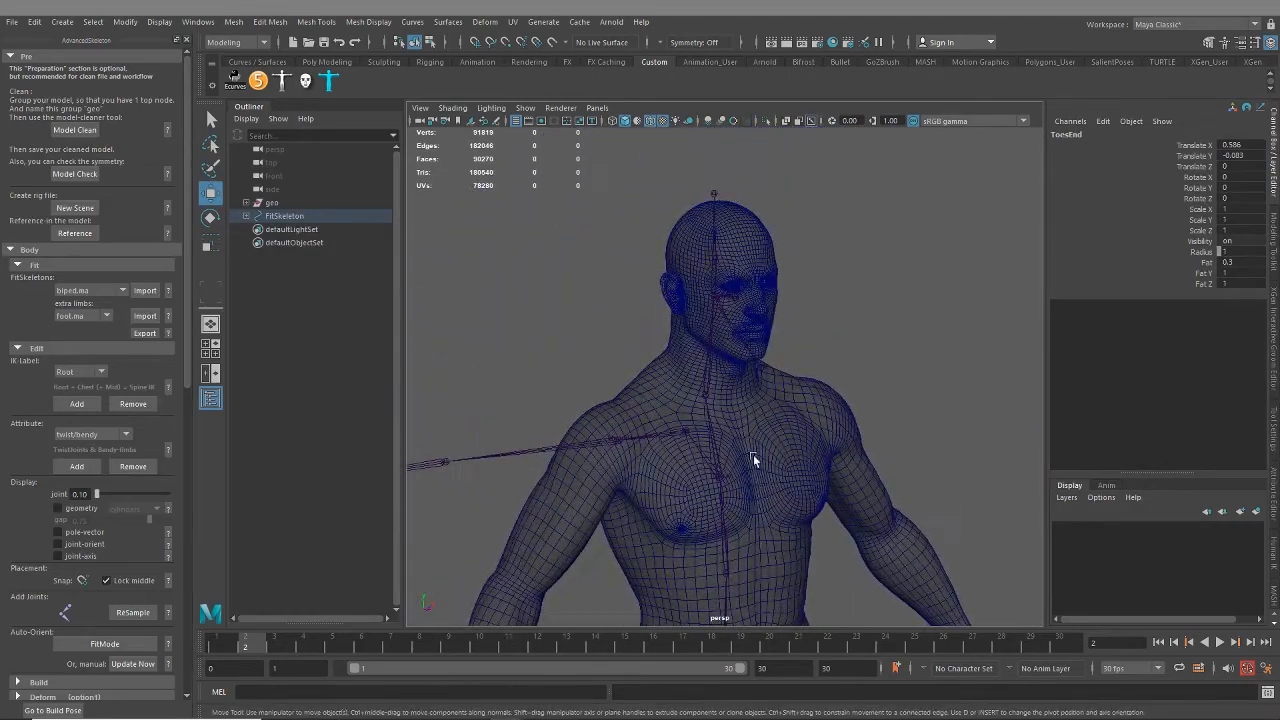
pyautogui.keyDown('alt'); pyautogui.moveTo(754, 457); pyautogui.dragTo(743, 526, button='right'); pyautogui.keyUp('alt')
pyautogui.keyDown('alt'); pyautogui.moveTo(743, 526); pyautogui.dragTo(715, 522); pyautogui.keyUp('alt')
pyautogui.keyDown('alt'); pyautogui.moveTo(714, 520); pyautogui.dragTo(691, 457, button='right'); pyautogui.keyUp('alt')
pyautogui.click(690, 455)
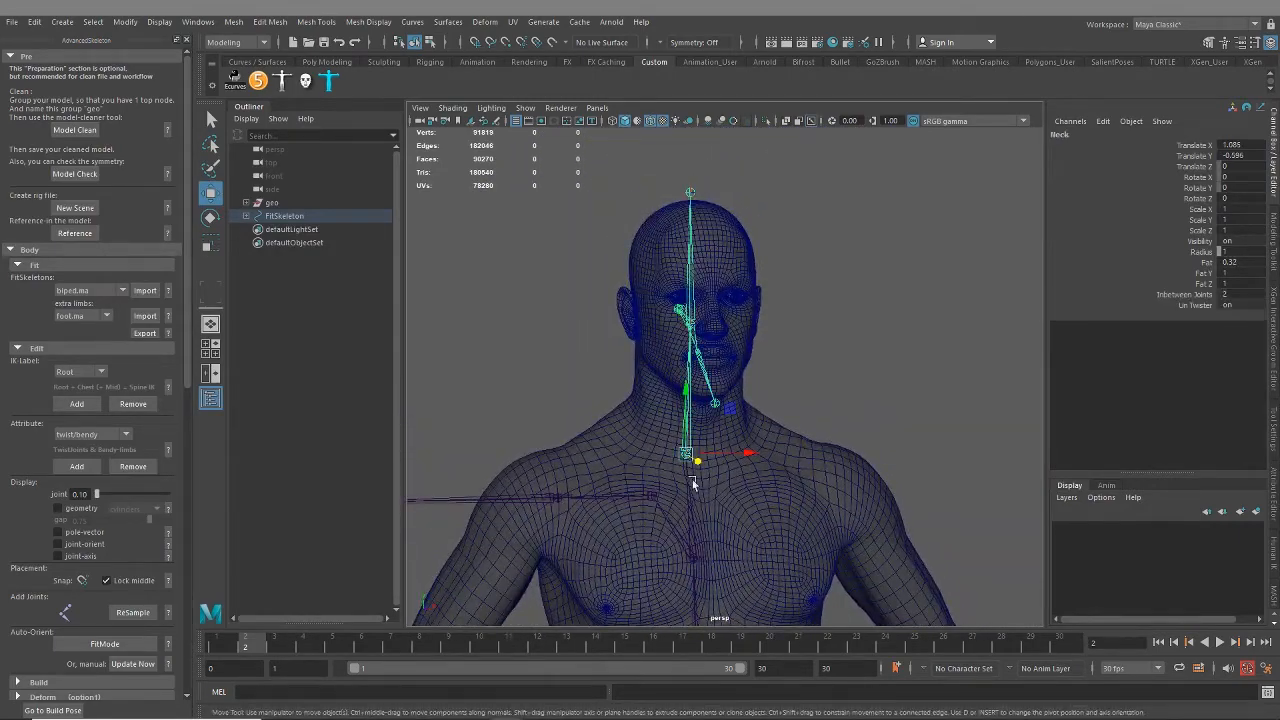
# Step: From the front, move the Scapula joint outward and up toward the shoulder, to Translate X 0.882, Y -0.349, Z -1.149
pyautogui.keyDown('alt'); pyautogui.moveTo(690, 455); pyautogui.dragTo(710, 418); pyautogui.keyUp('alt')
pyautogui.keyDown('alt'); pyautogui.moveTo(710, 418); pyautogui.dragTo(771, 449, button='right'); pyautogui.keyUp('alt')
pyautogui.click(765, 412)
pyautogui.keyDown('alt'); pyautogui.moveTo(765, 412); pyautogui.dragTo(817, 451); pyautogui.keyUp('alt')
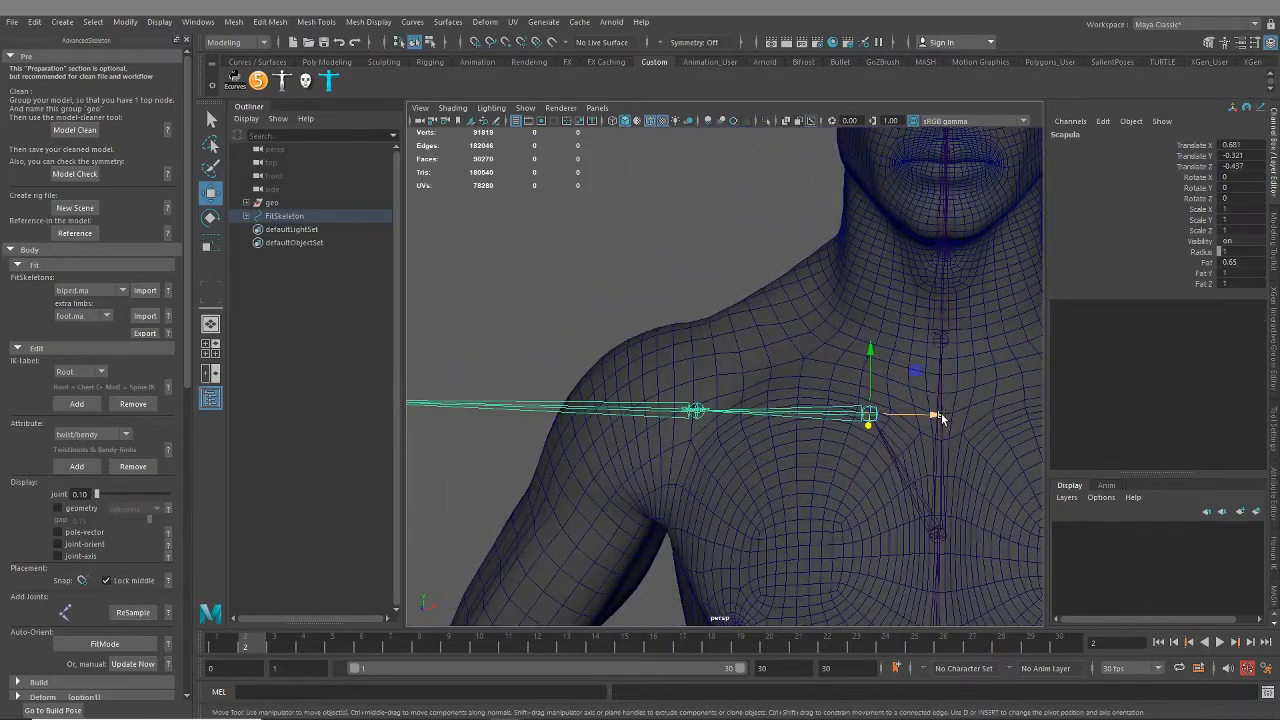
pyautogui.moveTo(941, 413); pyautogui.dragTo(855, 422)
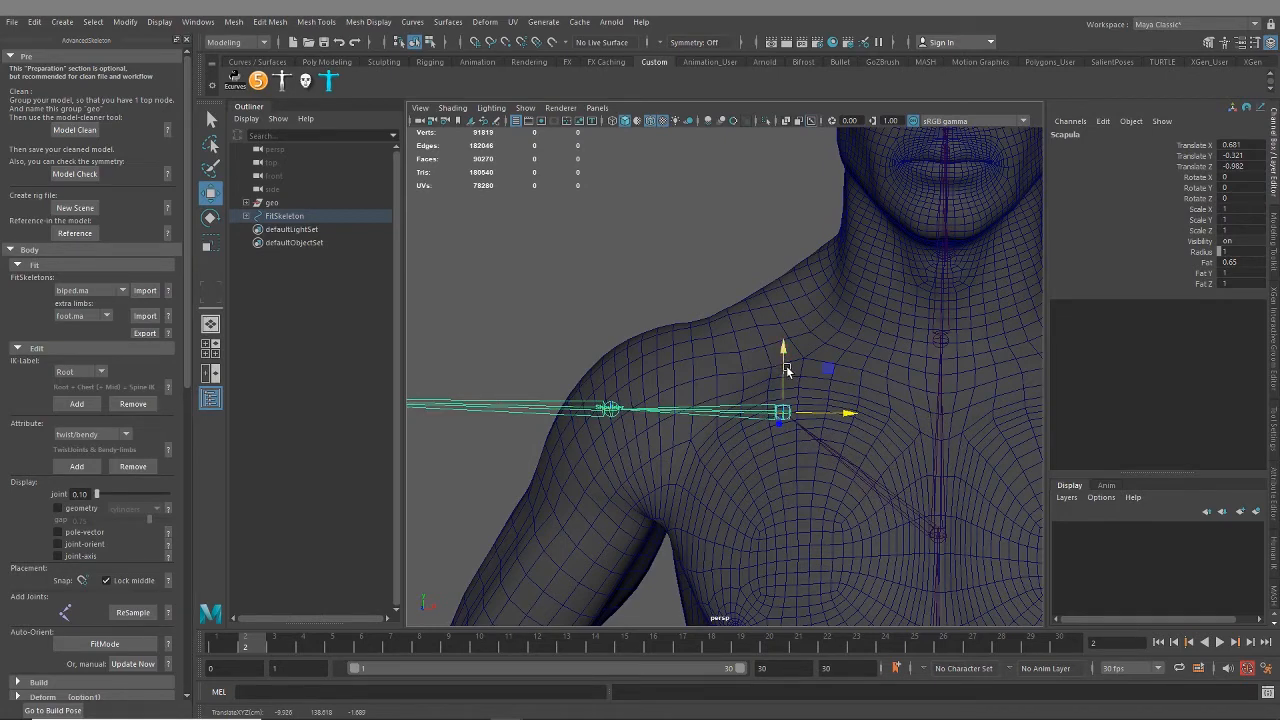
pyautogui.moveTo(781, 353); pyautogui.dragTo(790, 323)
pyautogui.keyDown('alt'); pyautogui.moveTo(803, 383); pyautogui.dragTo(781, 450, button='middle'); pyautogui.keyUp('alt')
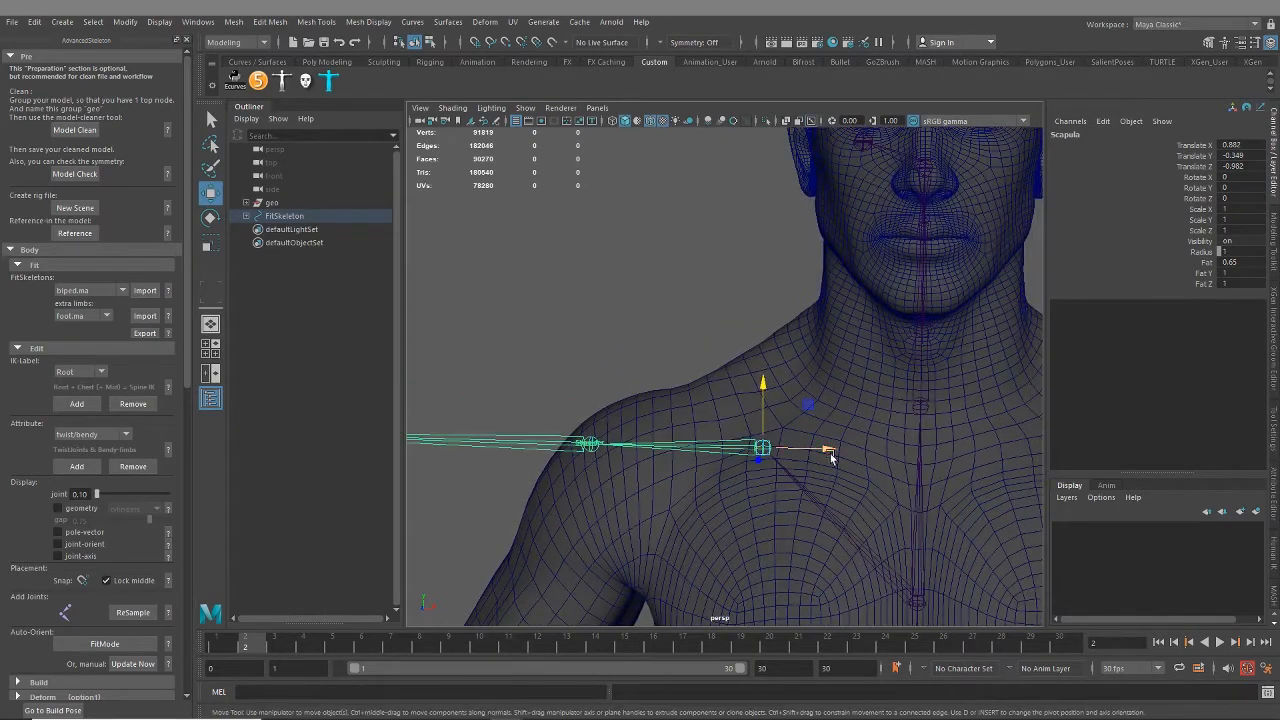
pyautogui.moveTo(832, 448); pyautogui.dragTo(806, 451)
# Step: Move the Scapula joint backward inside the shoulder to Translate X 0.901, Y -0.506
pyautogui.keyDown('alt'); pyautogui.moveTo(734, 477); pyautogui.dragTo(588, 511); pyautogui.keyUp('alt')
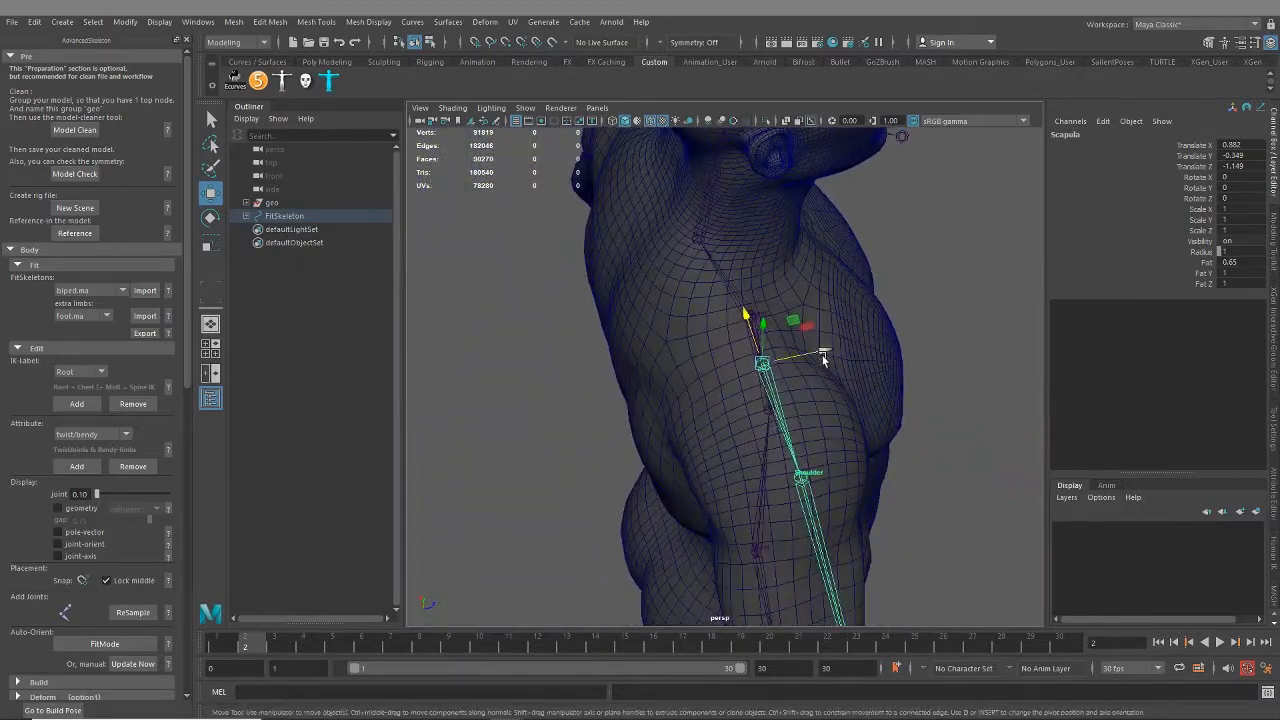
pyautogui.moveTo(826, 363); pyautogui.dragTo(806, 358)
pyautogui.keyDown('alt'); pyautogui.moveTo(729, 400); pyautogui.dragTo(740, 346); pyautogui.keyUp('alt')
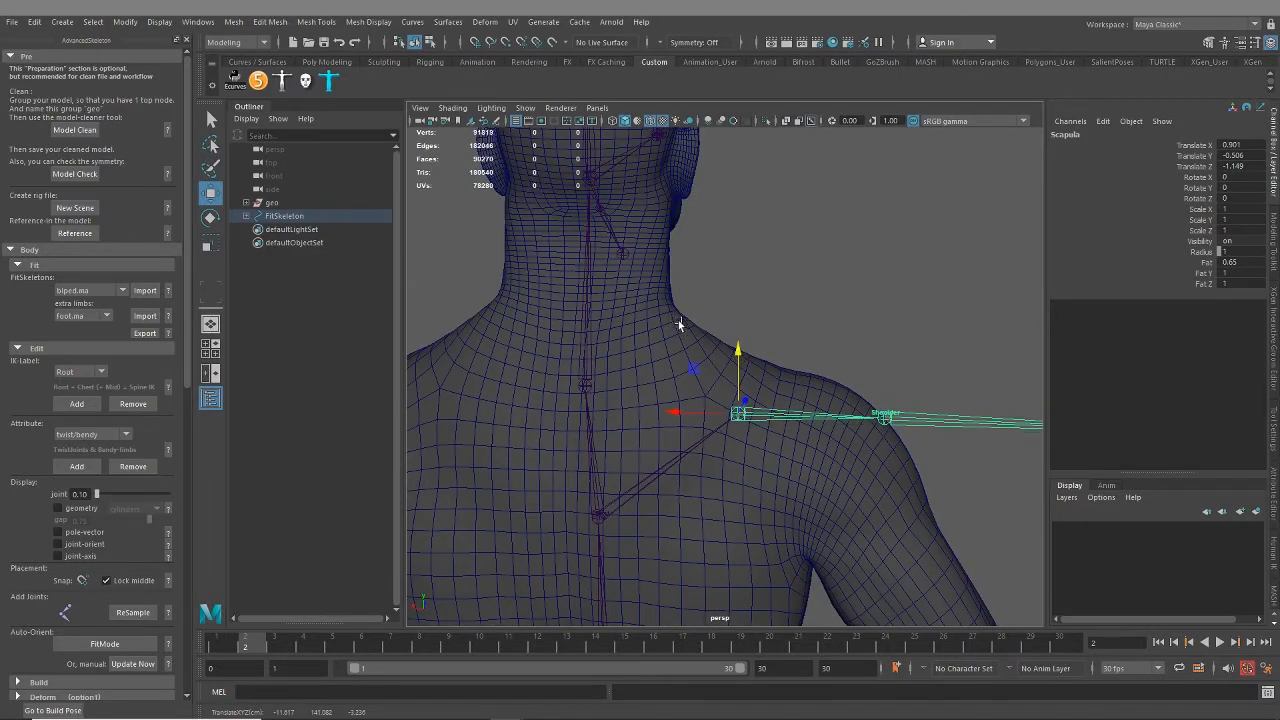
pyautogui.keyDown('alt'); pyautogui.moveTo(678, 319); pyautogui.dragTo(832, 383); pyautogui.keyUp('alt')
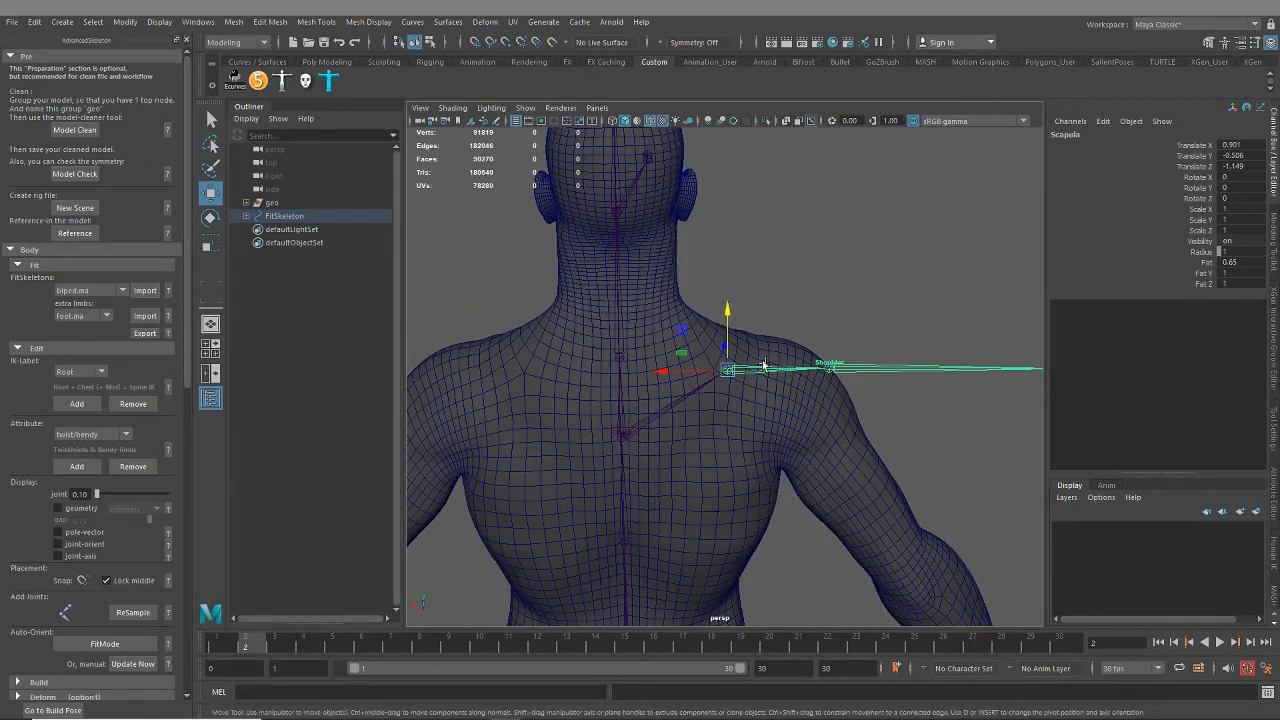
pyautogui.keyDown('alt'); pyautogui.moveTo(763, 366); pyautogui.dragTo(739, 351); pyautogui.keyUp('alt')
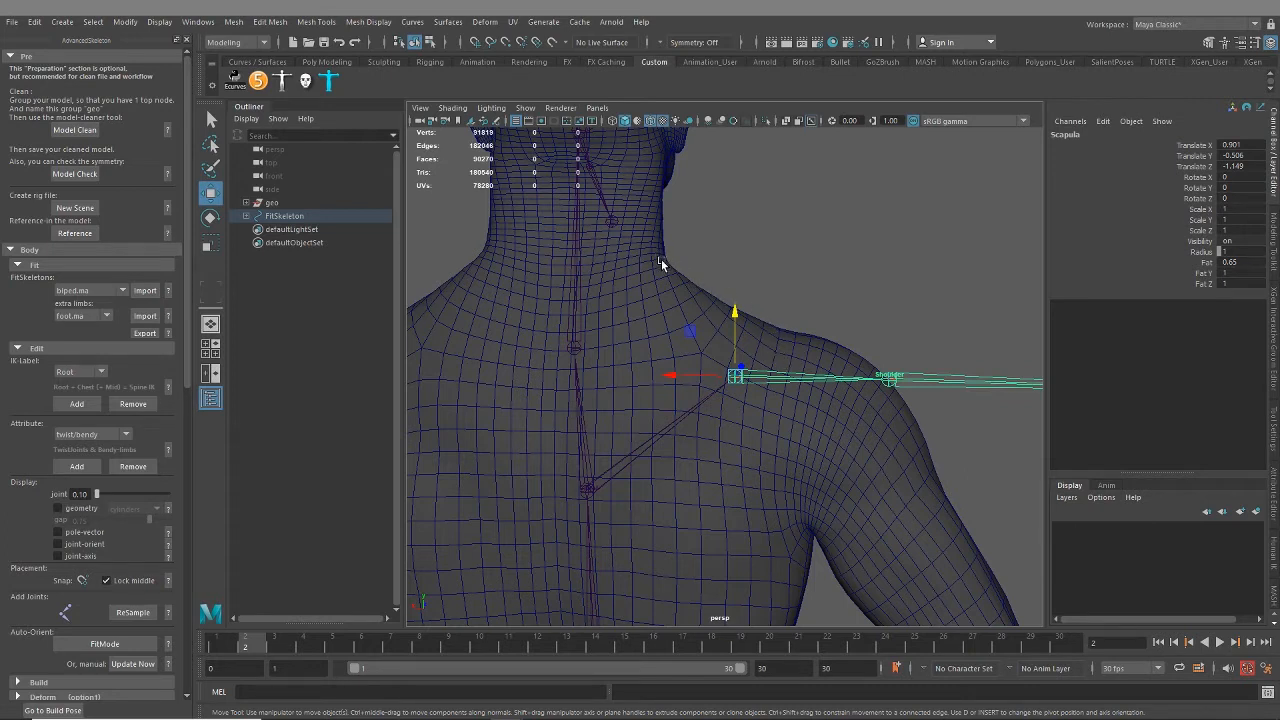
# Step: From behind, lower the Scapula joint slightly inside the upper back to Translate X 0.782, Y -0.49
pyautogui.click(734, 316)
pyautogui.scroll(-5, 810, 460)
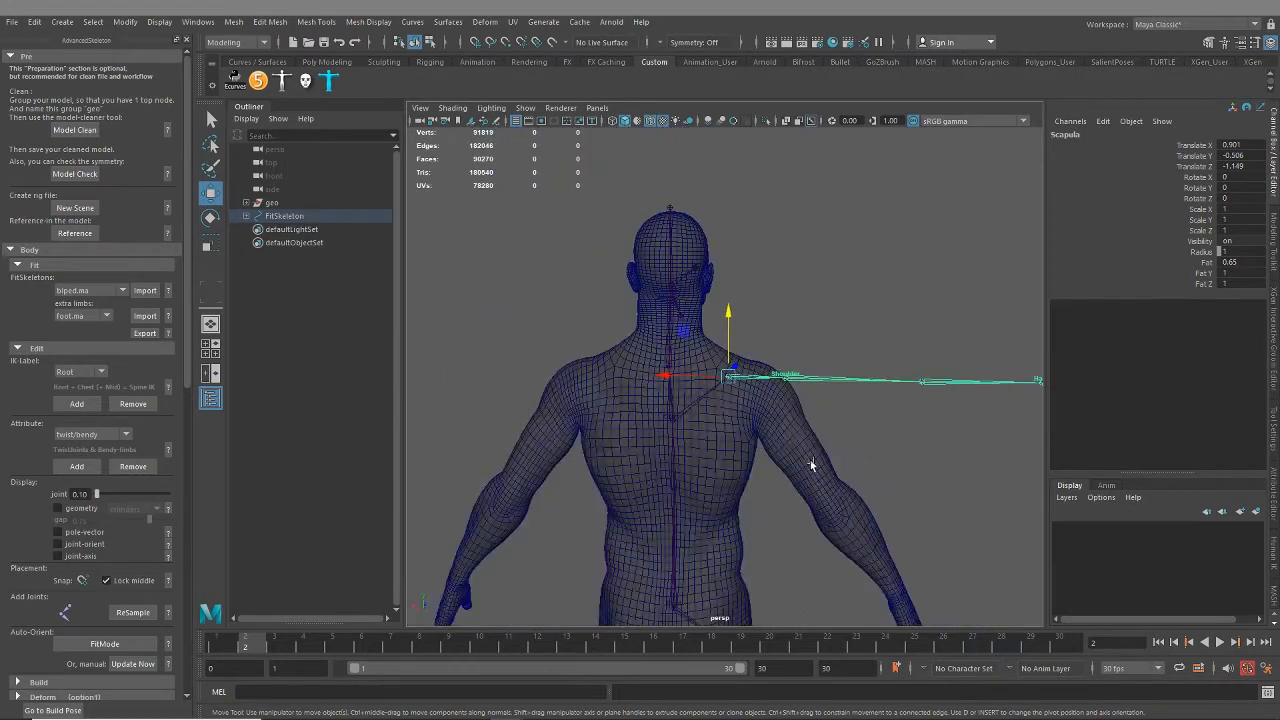
pyautogui.scroll(5, 781, 410)
pyautogui.keyDown('alt'); pyautogui.moveTo(872, 442); pyautogui.dragTo(612, 334); pyautogui.keyUp('alt')
pyautogui.click(706, 330)
pyautogui.keyDown('alt'); pyautogui.moveTo(641, 373); pyautogui.dragTo(617, 308, button='middle'); pyautogui.keyUp('alt')
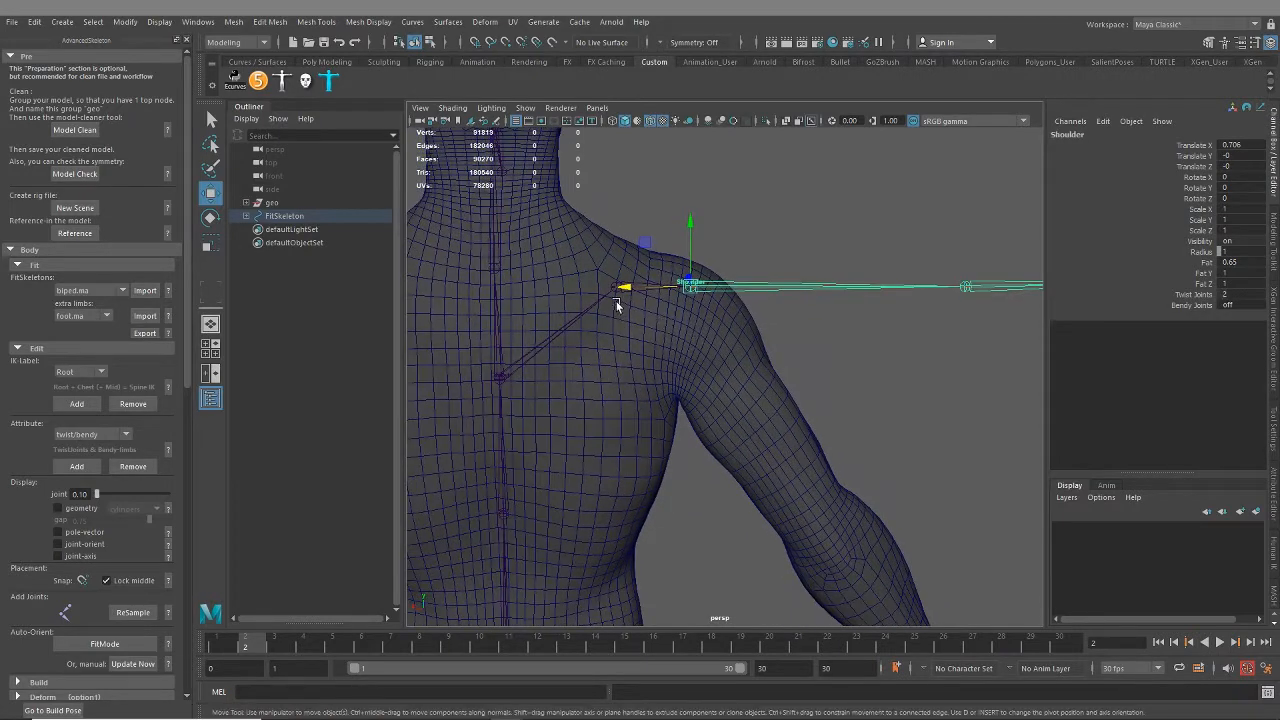
pyautogui.click(617, 293)
pyautogui.moveTo(620, 232); pyautogui.dragTo(620, 240)
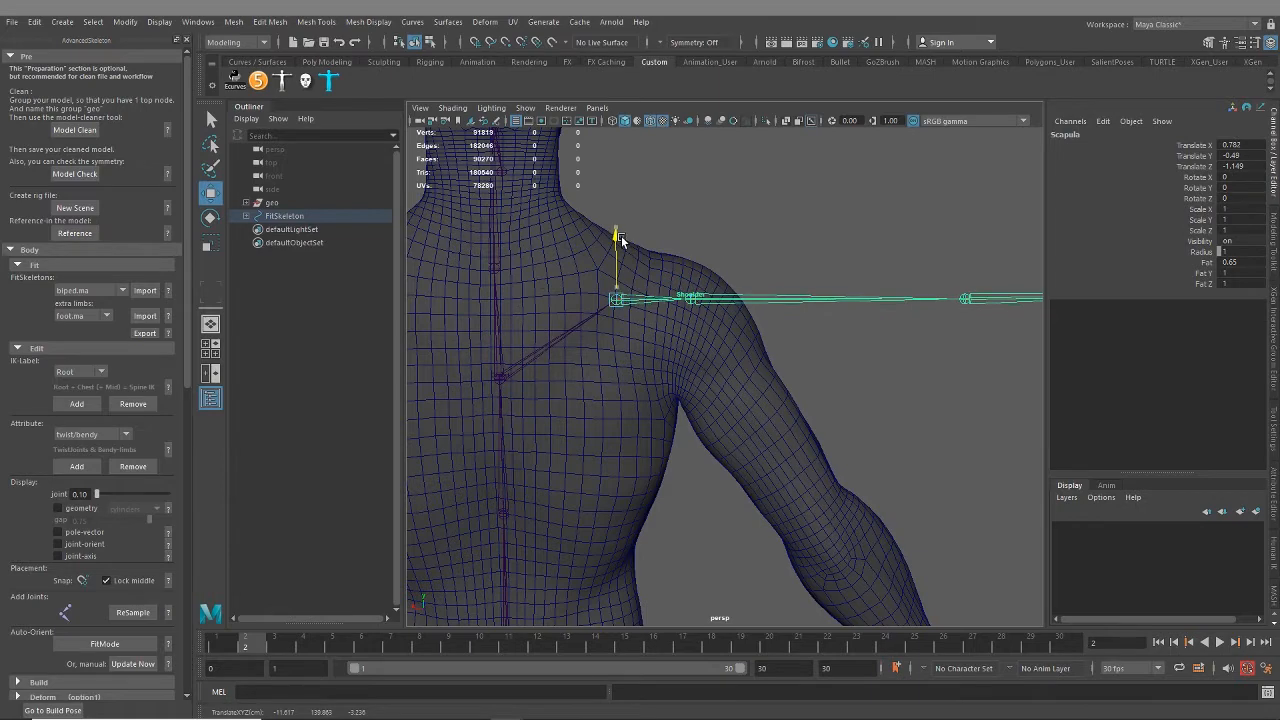
# Step: Move the Shoulder joint slightly outward into the shoulder, to Translate X 0.736
pyautogui.click(690, 299)
pyautogui.keyDown('alt'); pyautogui.moveTo(672, 299); pyautogui.dragTo(714, 408, button='right'); pyautogui.keyUp('alt')
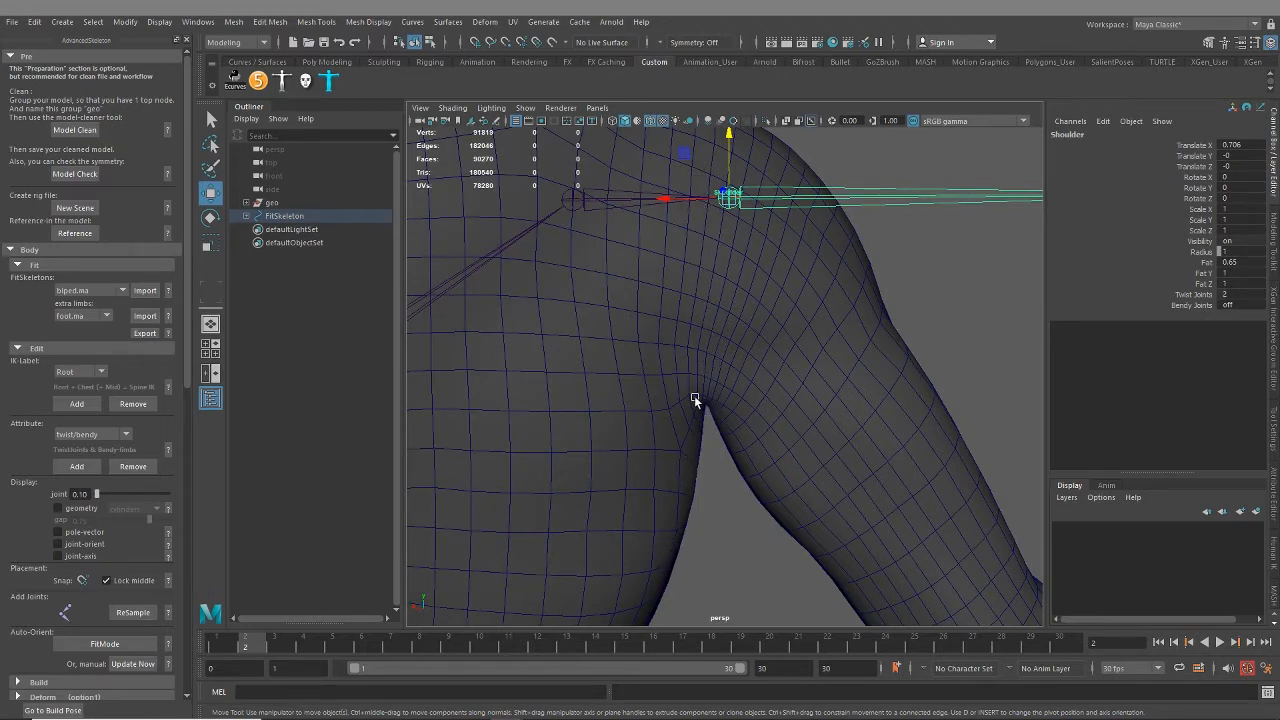
pyautogui.keyDown('alt'); pyautogui.moveTo(723, 285); pyautogui.dragTo(706, 418, button='middle'); pyautogui.keyUp('alt')
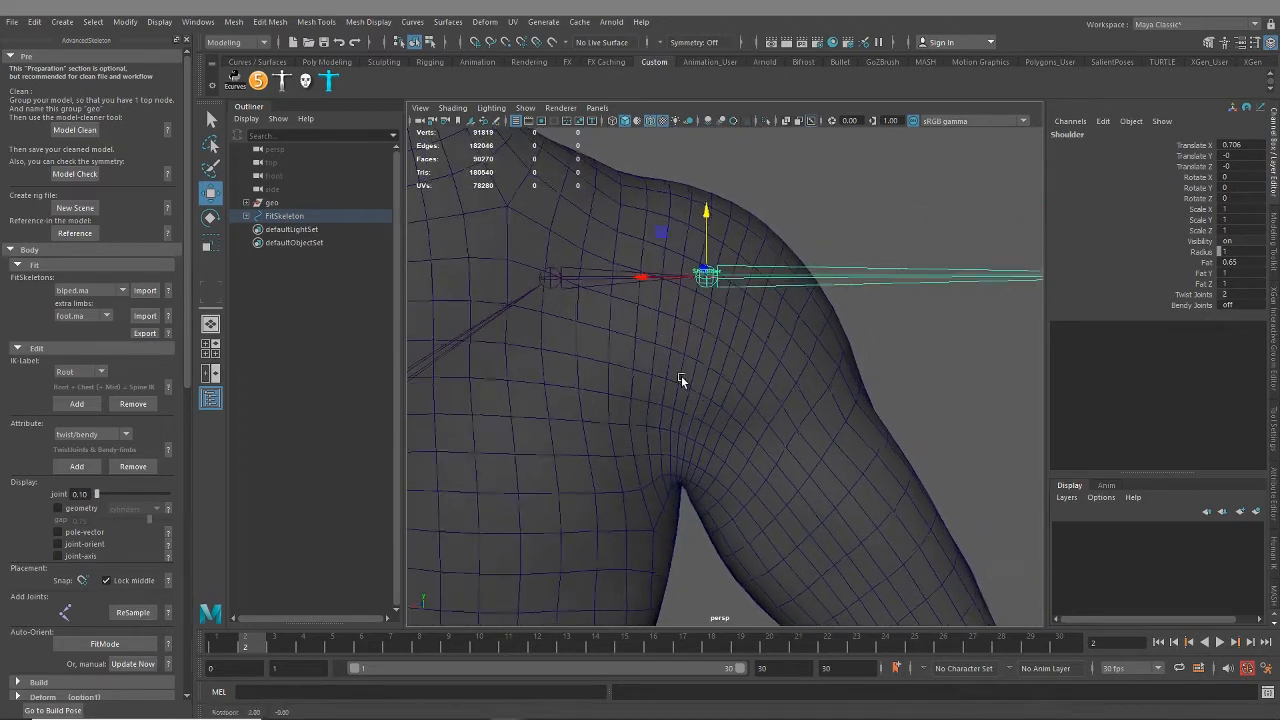
pyautogui.keyDown('alt'); pyautogui.moveTo(678, 512); pyautogui.dragTo(684, 498); pyautogui.keyUp('alt')
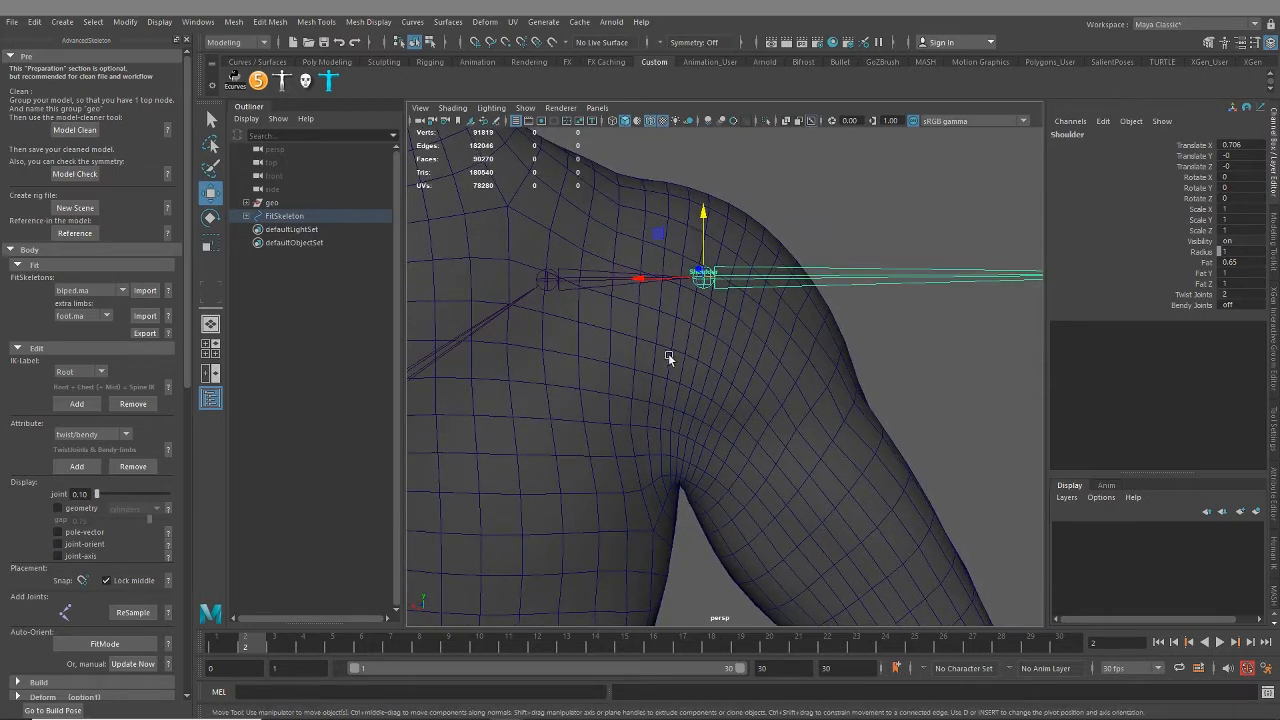
pyautogui.keyDown('alt'); pyautogui.moveTo(668, 356); pyautogui.dragTo(686, 326); pyautogui.keyUp('alt')
pyautogui.moveTo(645, 284); pyautogui.dragTo(650, 282)
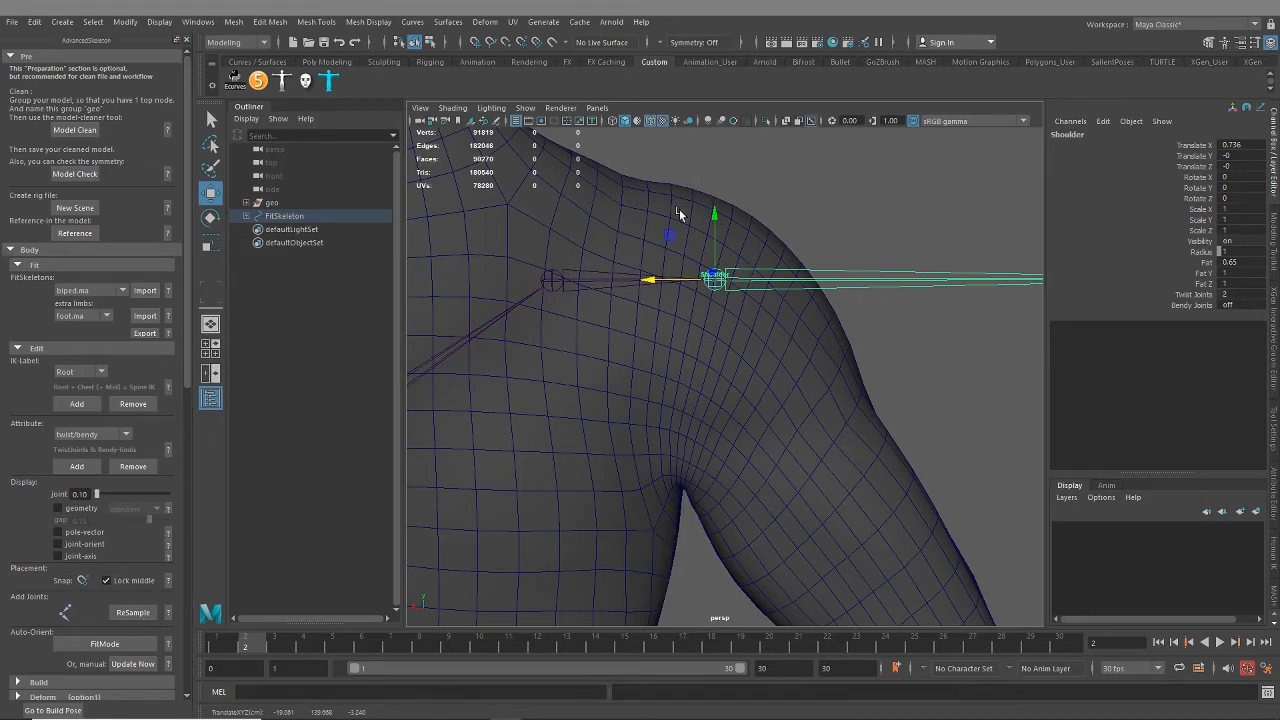
pyautogui.keyDown('alt'); pyautogui.moveTo(767, 374); pyautogui.dragTo(711, 362); pyautogui.keyUp('alt')
pyautogui.scroll(-5, 743, 413)
pyautogui.scroll(5, 729, 392)
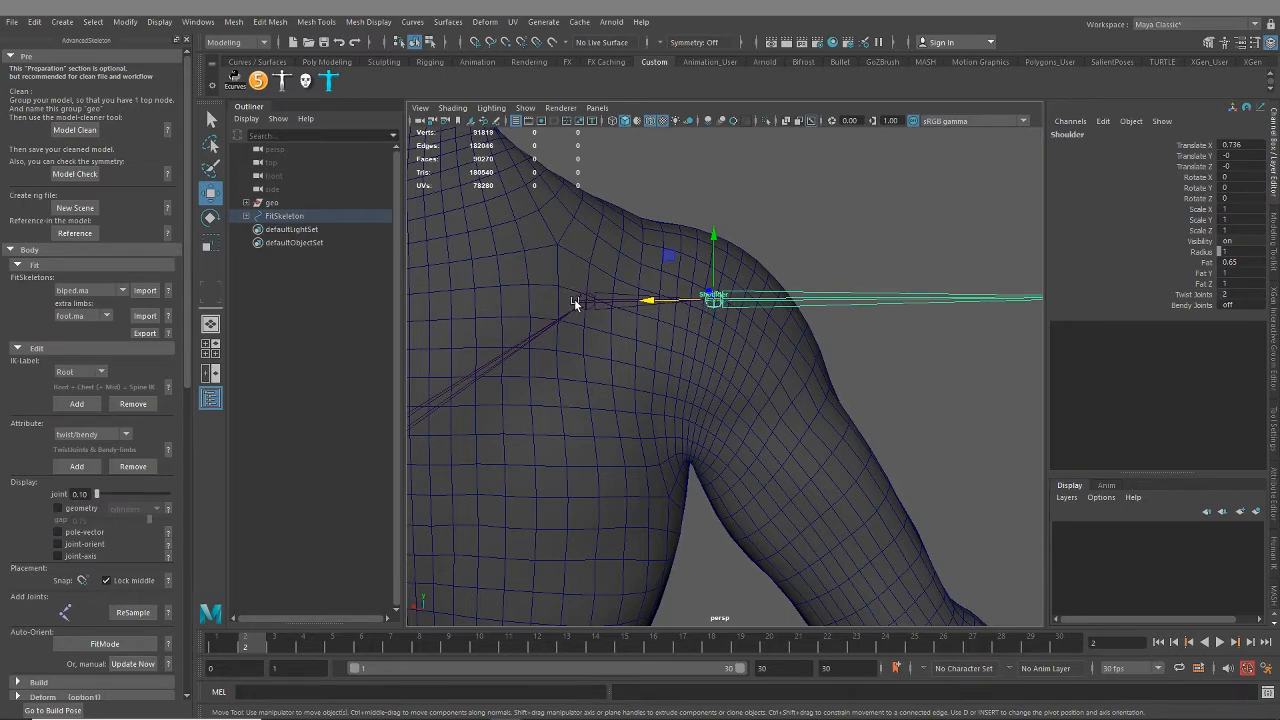
# Step: Rotate the Shoulder joint downward so the arm chain follows the character's lowered arm, to Rotate Y 58.738
pyautogui.scroll(-3, 644, 397)
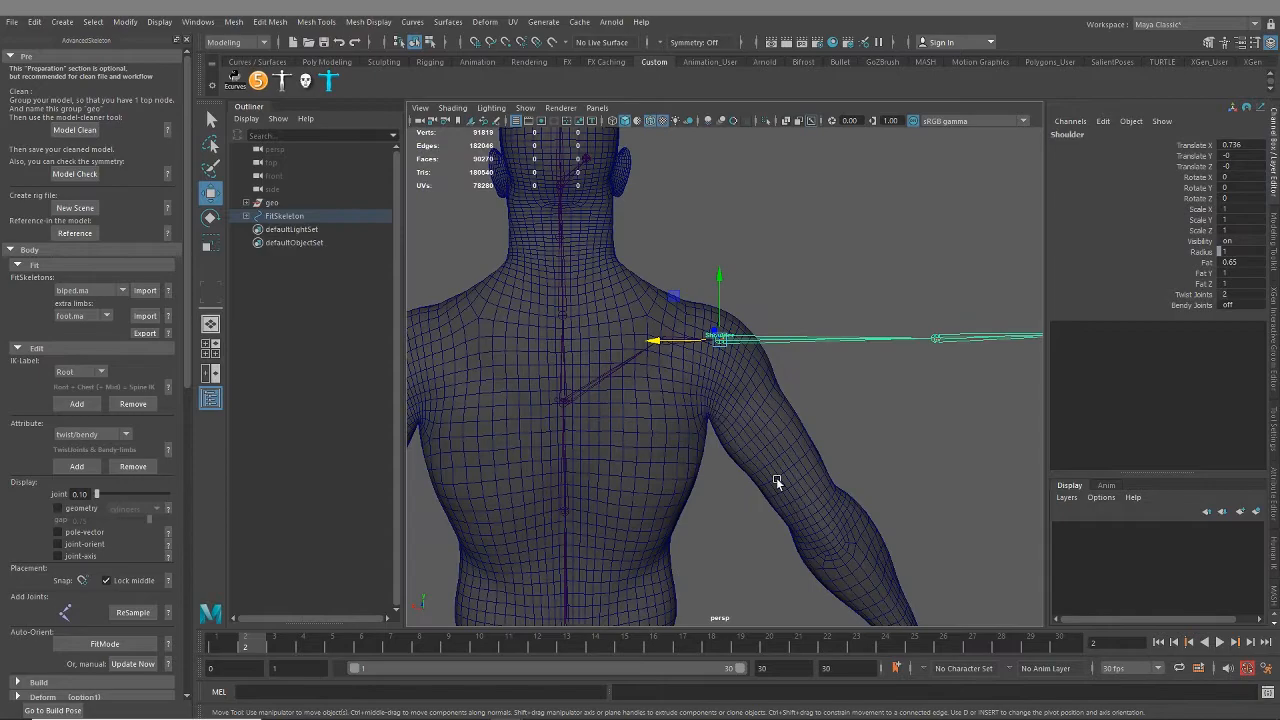
pyautogui.scroll(-5, 777, 481)
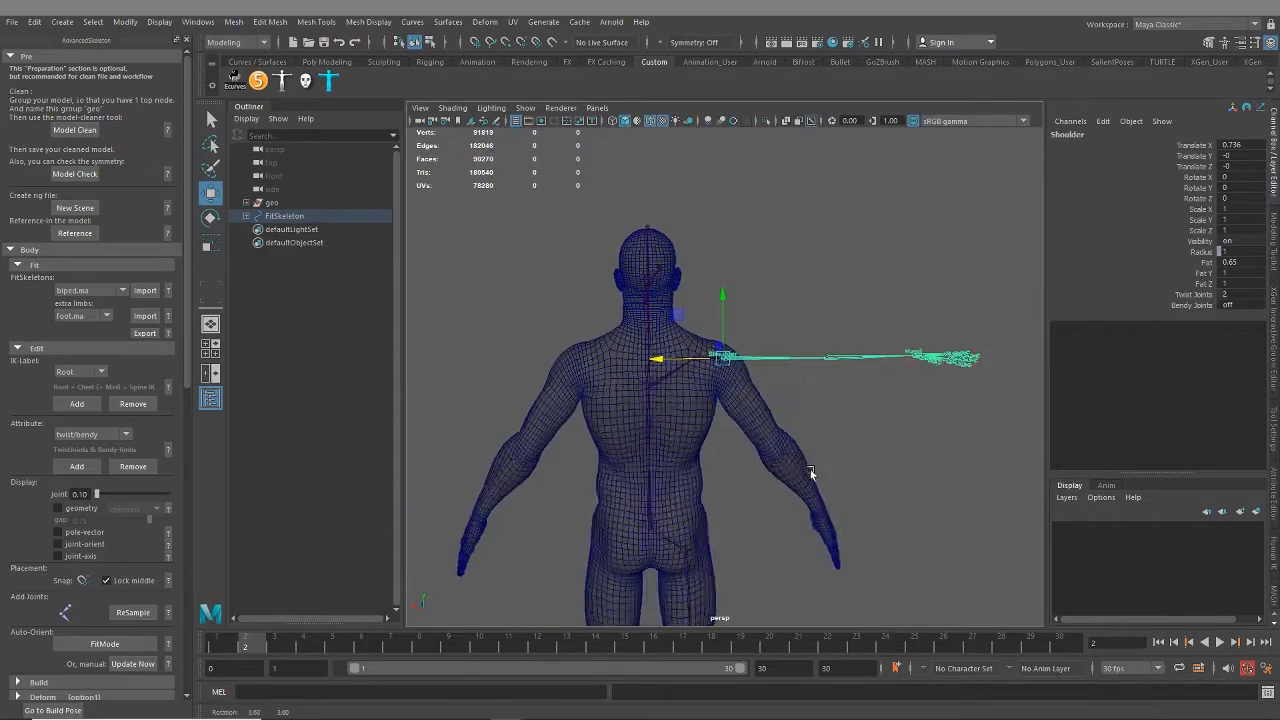
pyautogui.keyDown('alt'); pyautogui.moveTo(811, 473); pyautogui.dragTo(570, 475); pyautogui.keyUp('alt')
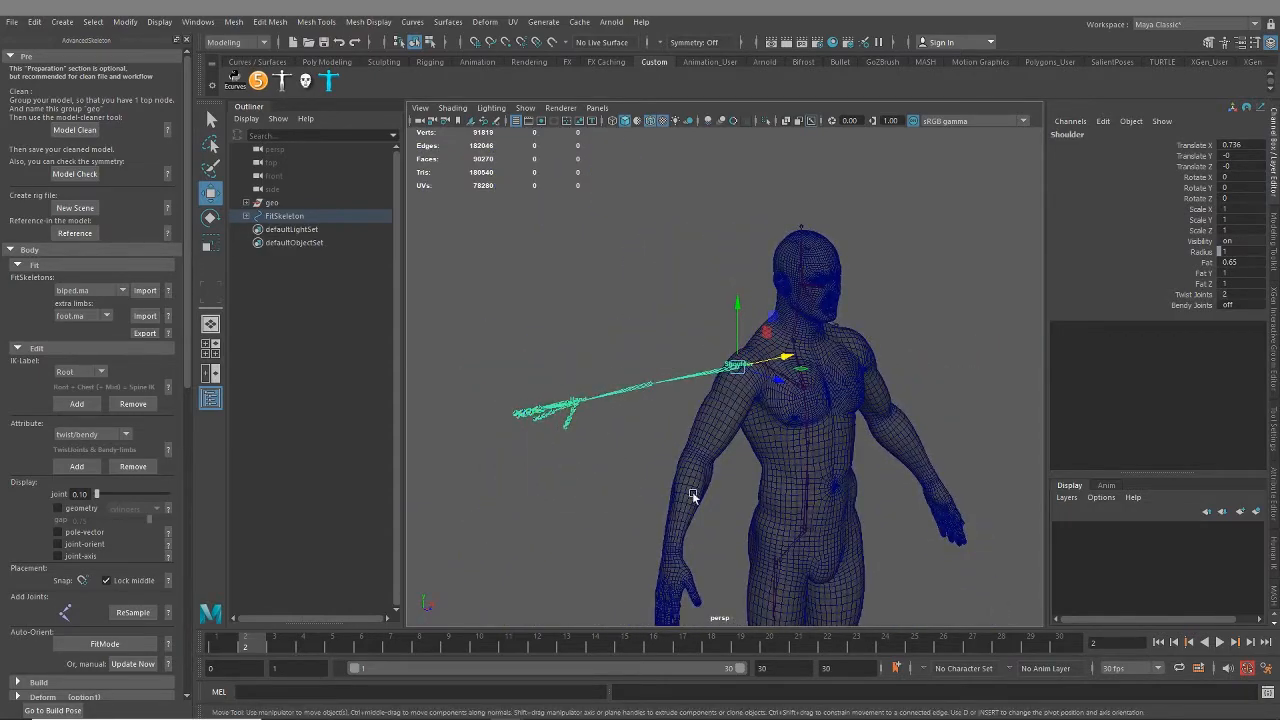
pyautogui.keyDown('alt'); pyautogui.moveTo(694, 494); pyautogui.dragTo(523, 409); pyautogui.keyUp('alt')
pyautogui.keyDown('alt'); pyautogui.moveTo(877, 376); pyautogui.dragTo(831, 323, button='middle'); pyautogui.keyUp('alt')
pyautogui.keyDown('alt'); pyautogui.moveTo(680, 420); pyautogui.dragTo(782, 461, button='middle'); pyautogui.keyUp('alt')
pyautogui.scroll(4, 754, 457)
pyautogui.keyDown('alt'); pyautogui.moveTo(754, 457); pyautogui.dragTo(775, 438); pyautogui.keyUp('alt')
pyautogui.press('e')
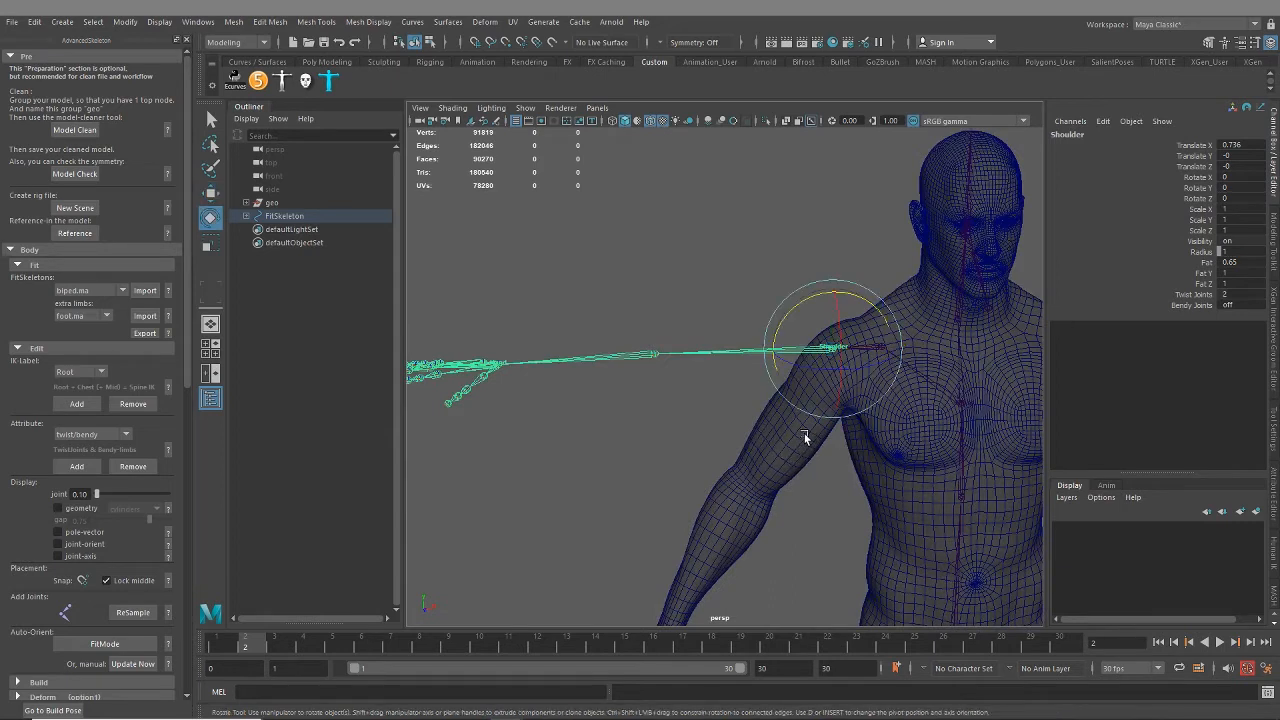
pyautogui.moveTo(800, 323); pyautogui.dragTo(793, 315)
pyautogui.moveTo(790, 320); pyautogui.dragTo(790, 376)
pyautogui.keyDown('alt'); pyautogui.moveTo(790, 376); pyautogui.dragTo(770, 440); pyautogui.keyUp('alt')
pyautogui.keyDown('alt'); pyautogui.moveTo(770, 440); pyautogui.dragTo(836, 482, button='right'); pyautogui.keyUp('alt')
pyautogui.keyDown('alt'); pyautogui.moveTo(836, 481); pyautogui.dragTo(752, 345, button='middle'); pyautogui.keyUp('alt')
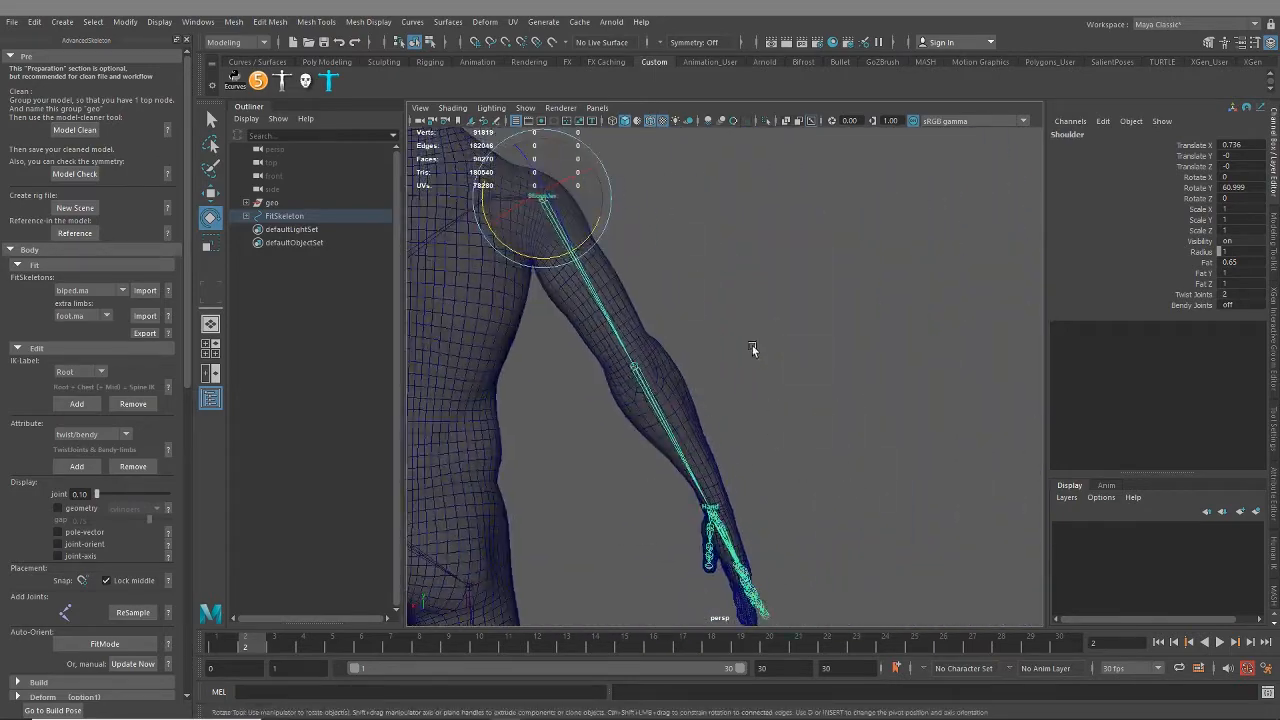
pyautogui.moveTo(583, 262); pyautogui.dragTo(586, 258)
# Step: Select the Elbow joint and set the Move tool's axis orientation to Object
pyautogui.keyDown('alt'); pyautogui.moveTo(720, 337); pyautogui.dragTo(683, 444); pyautogui.keyUp('alt')
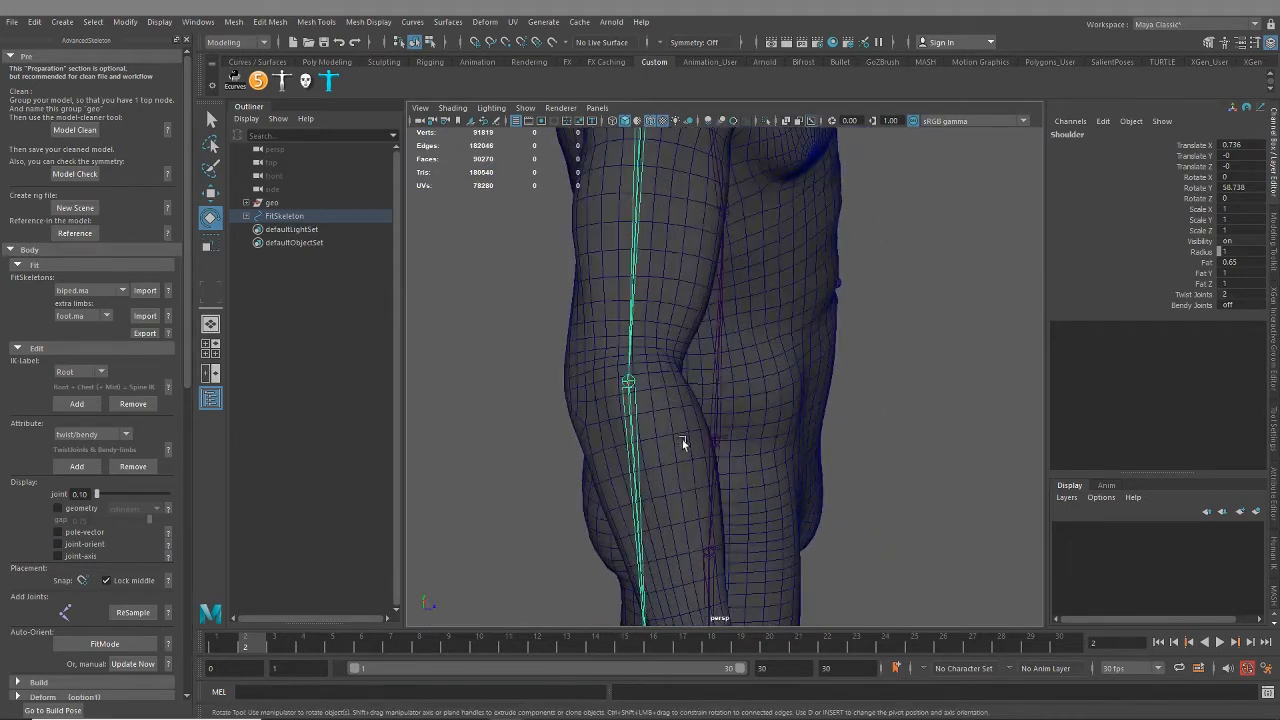
pyautogui.click(628, 392)
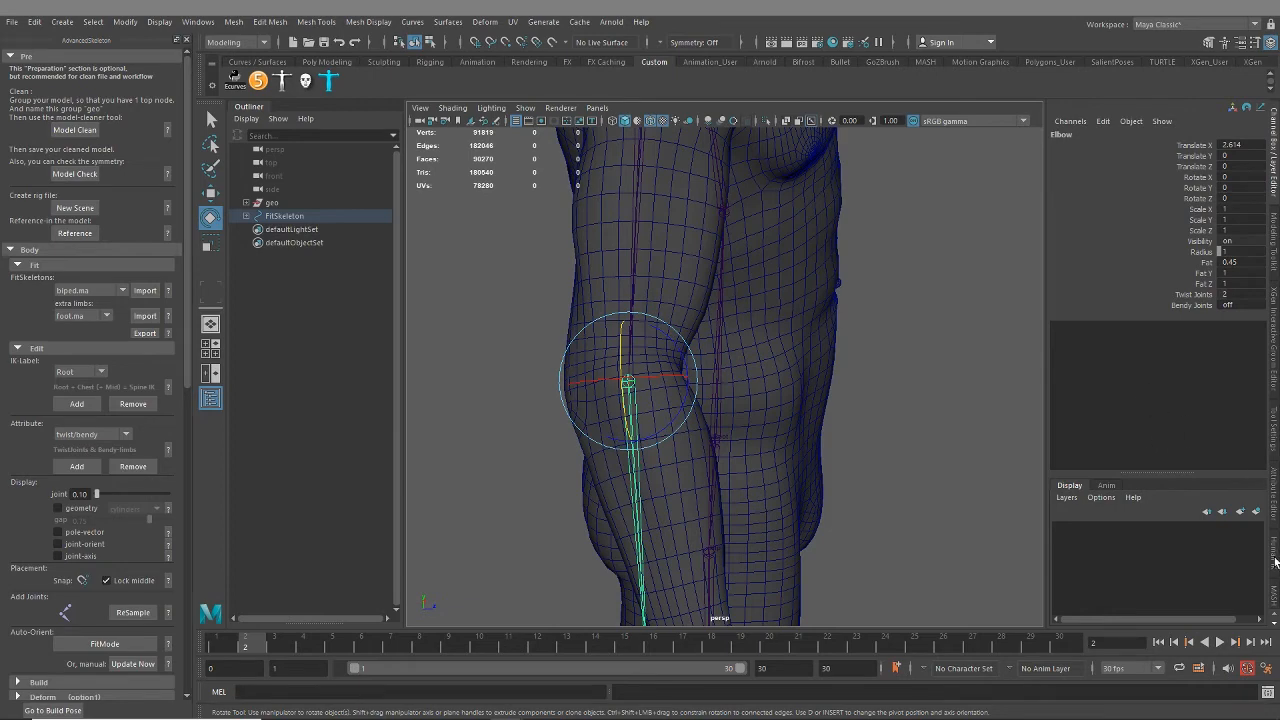
pyautogui.keyDown('alt'); pyautogui.moveTo(778, 495); pyautogui.dragTo(826, 423); pyautogui.keyUp('alt')
pyautogui.press('w')
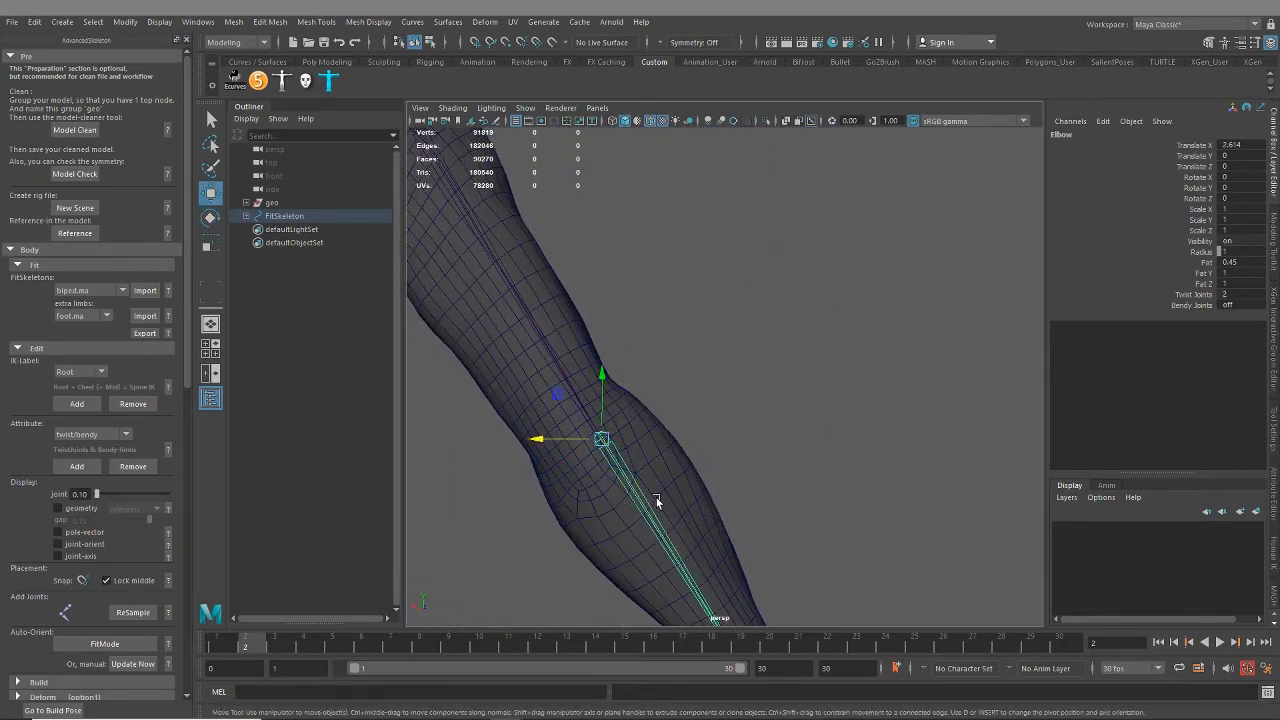
pyautogui.click(1208, 41)
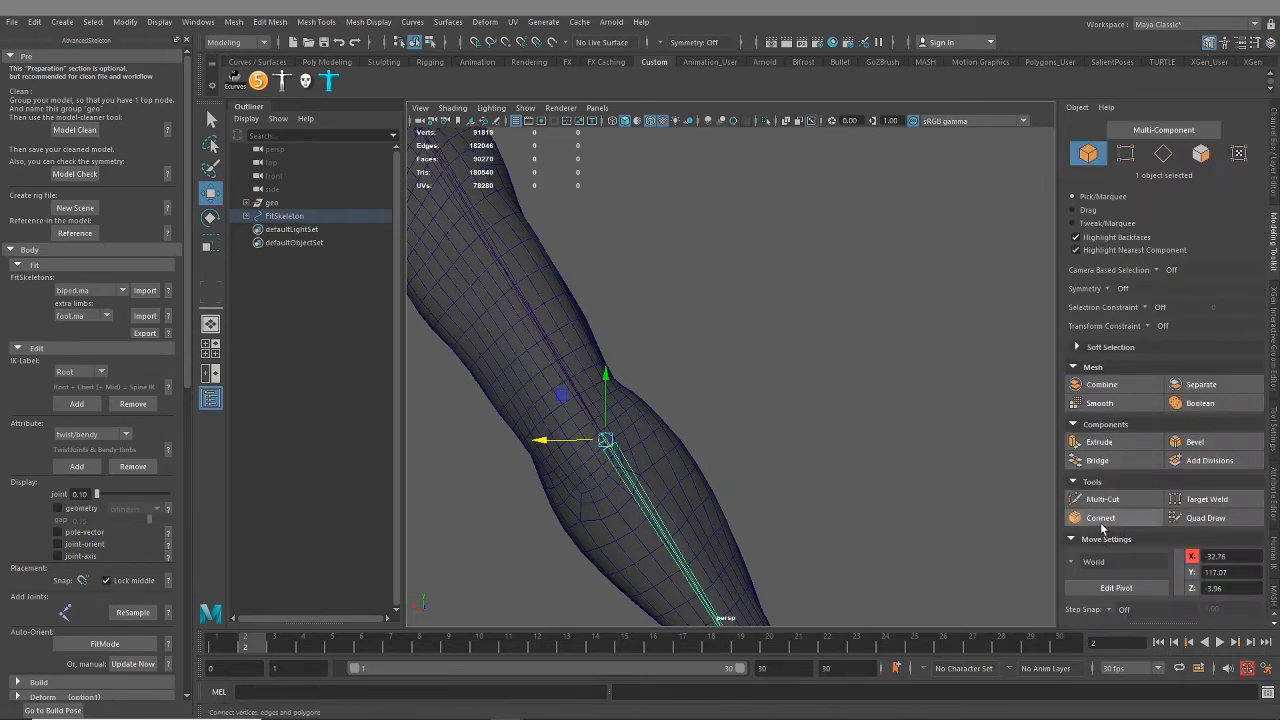
pyautogui.click(1071, 566)
pyautogui.click(1095, 578)
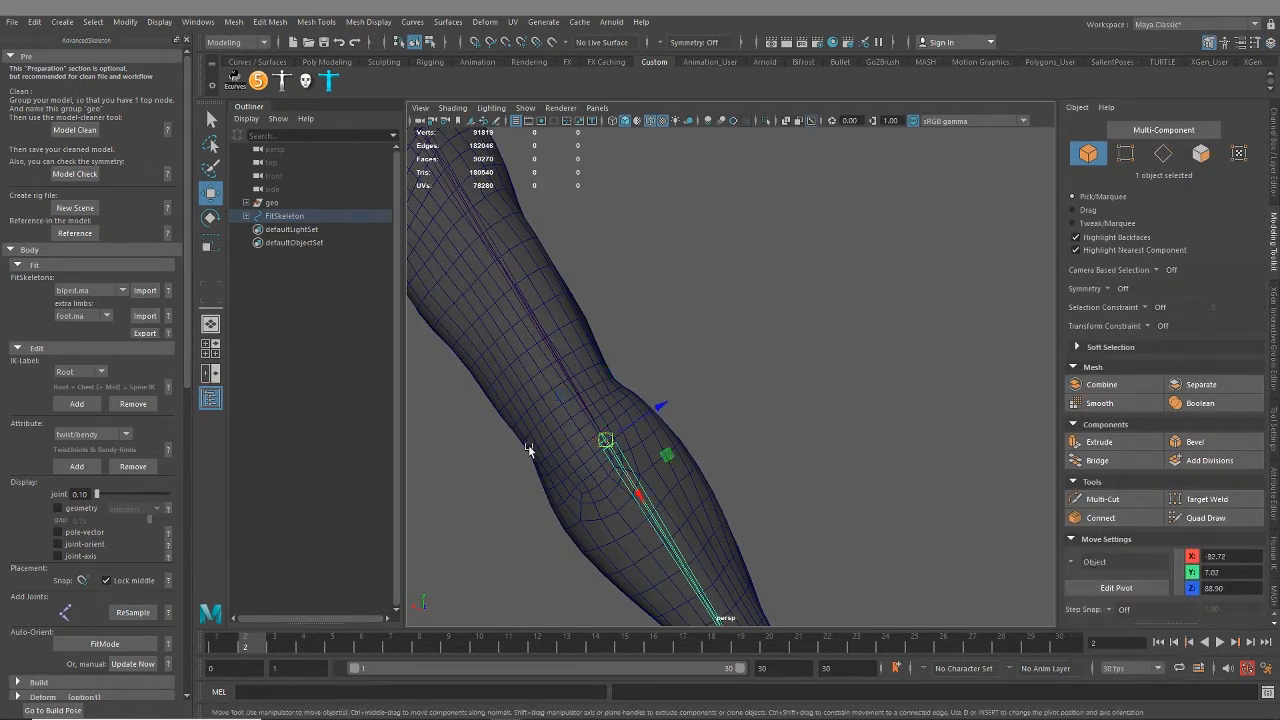
# Step: Slide the Elbow joint up along its own X axis toward the elbow bend, to X -83.19
pyautogui.keyDown('alt'); pyautogui.moveTo(601, 457); pyautogui.dragTo(804, 574, button='middle'); pyautogui.keyUp('alt')
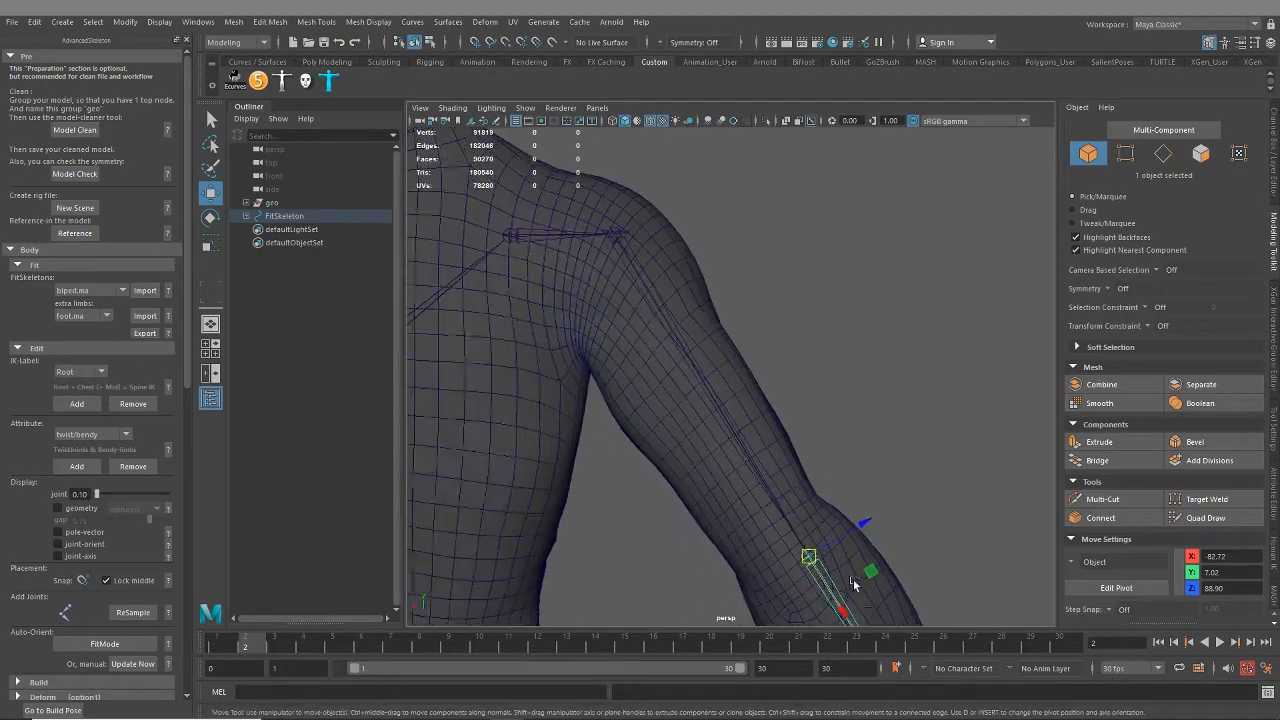
pyautogui.keyDown('alt'); pyautogui.moveTo(804, 574); pyautogui.dragTo(747, 490, button='right'); pyautogui.keyUp('alt')
pyautogui.keyDown('alt'); pyautogui.moveTo(636, 427); pyautogui.dragTo(722, 451); pyautogui.keyUp('alt')
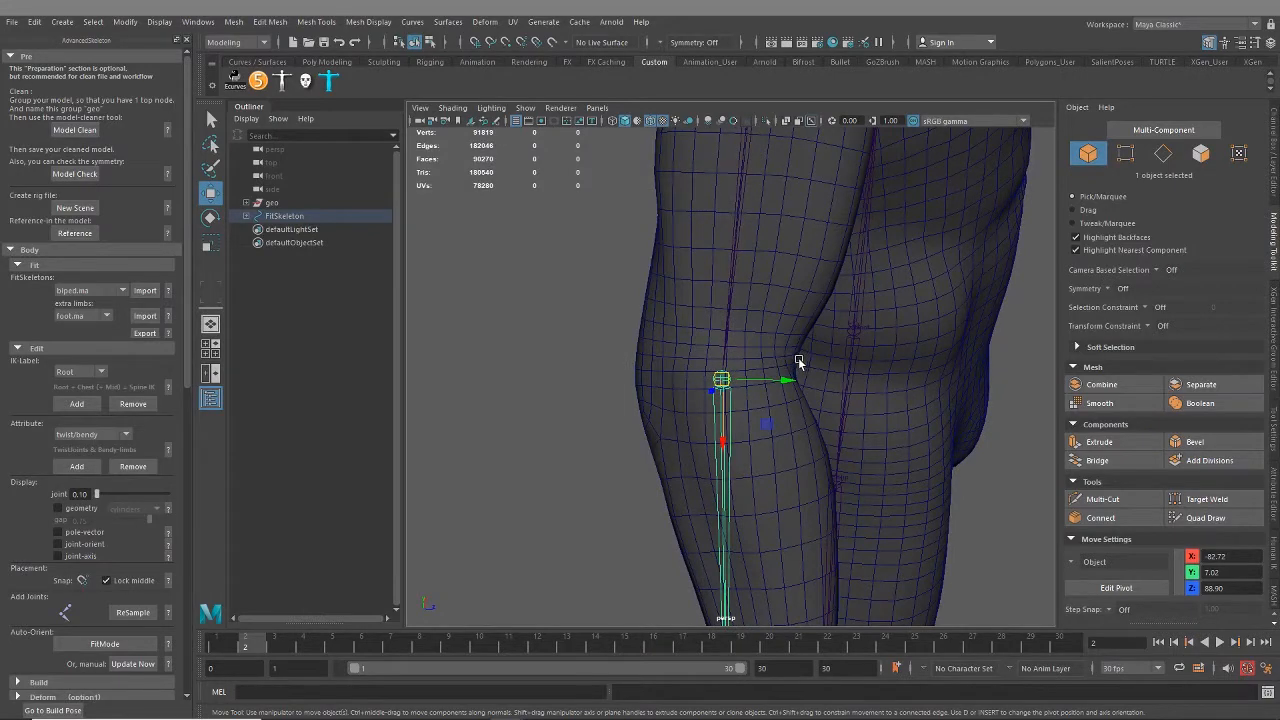
pyautogui.scroll(2, 809, 413)
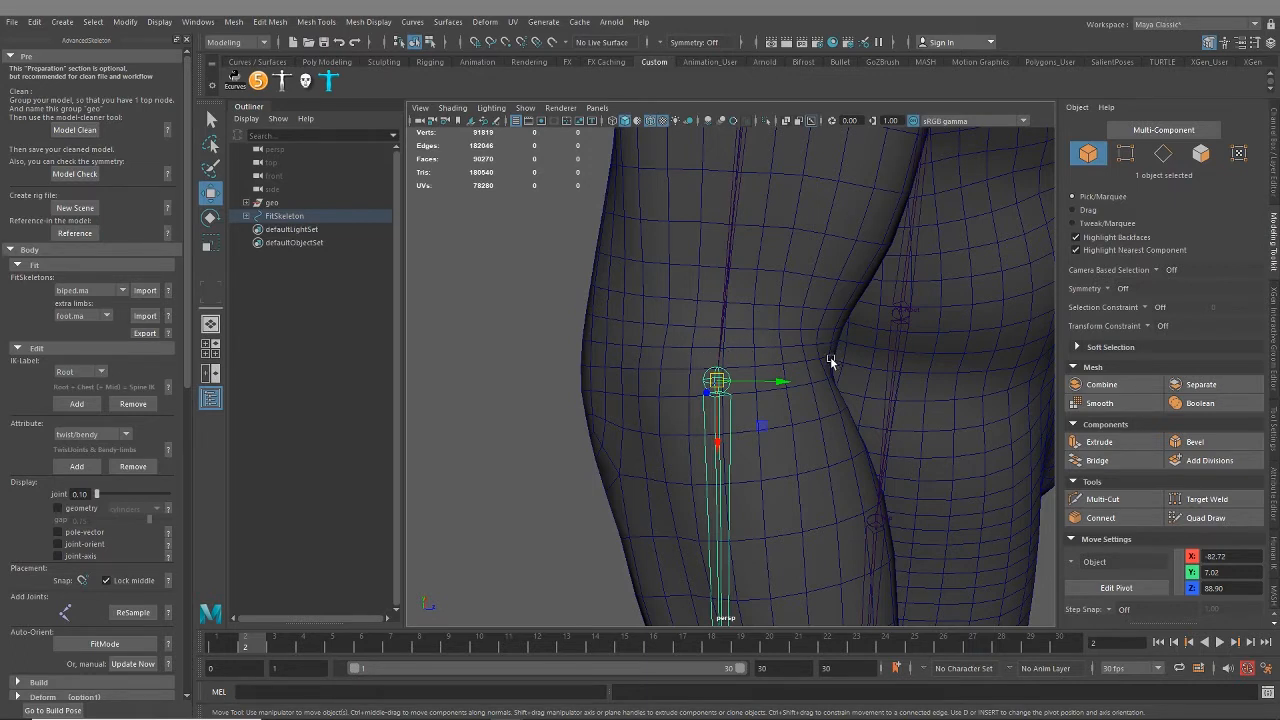
pyautogui.moveTo(709, 446); pyautogui.dragTo(719, 445)
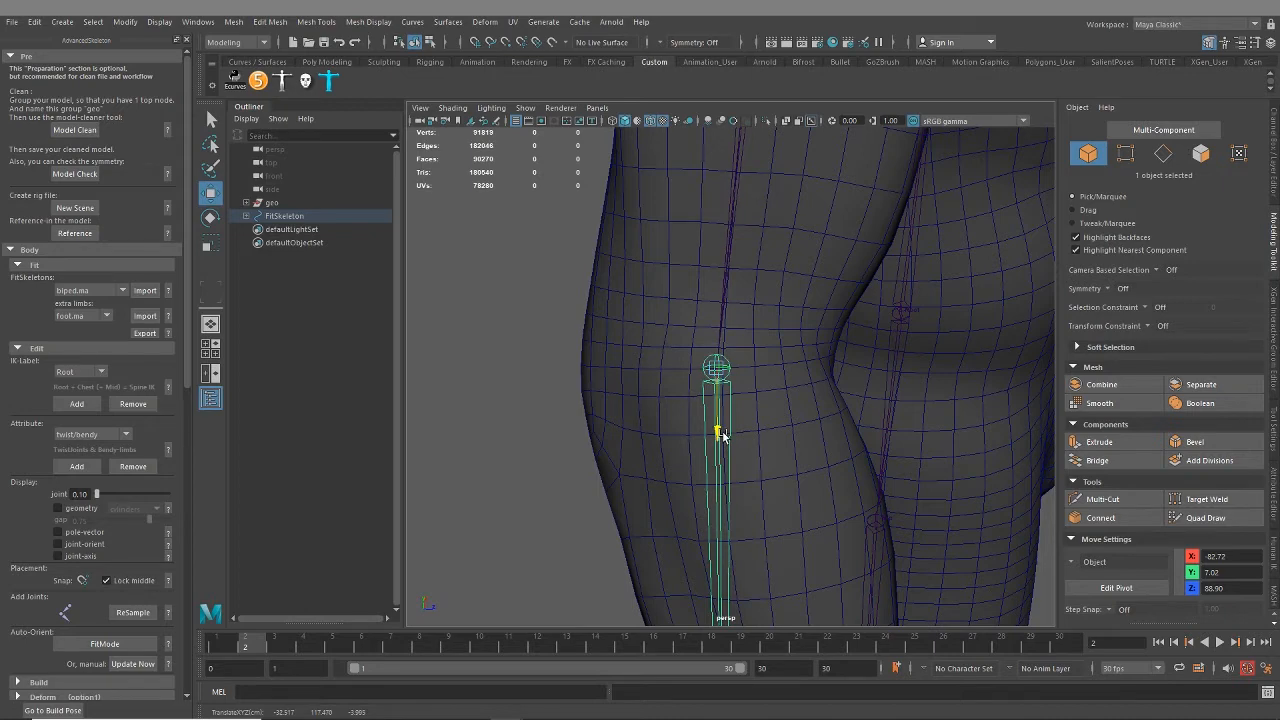
# Step: Turn on the pole-vector display and slide the Elbow joint along the arm to X -82.33
pyautogui.click(57, 534)
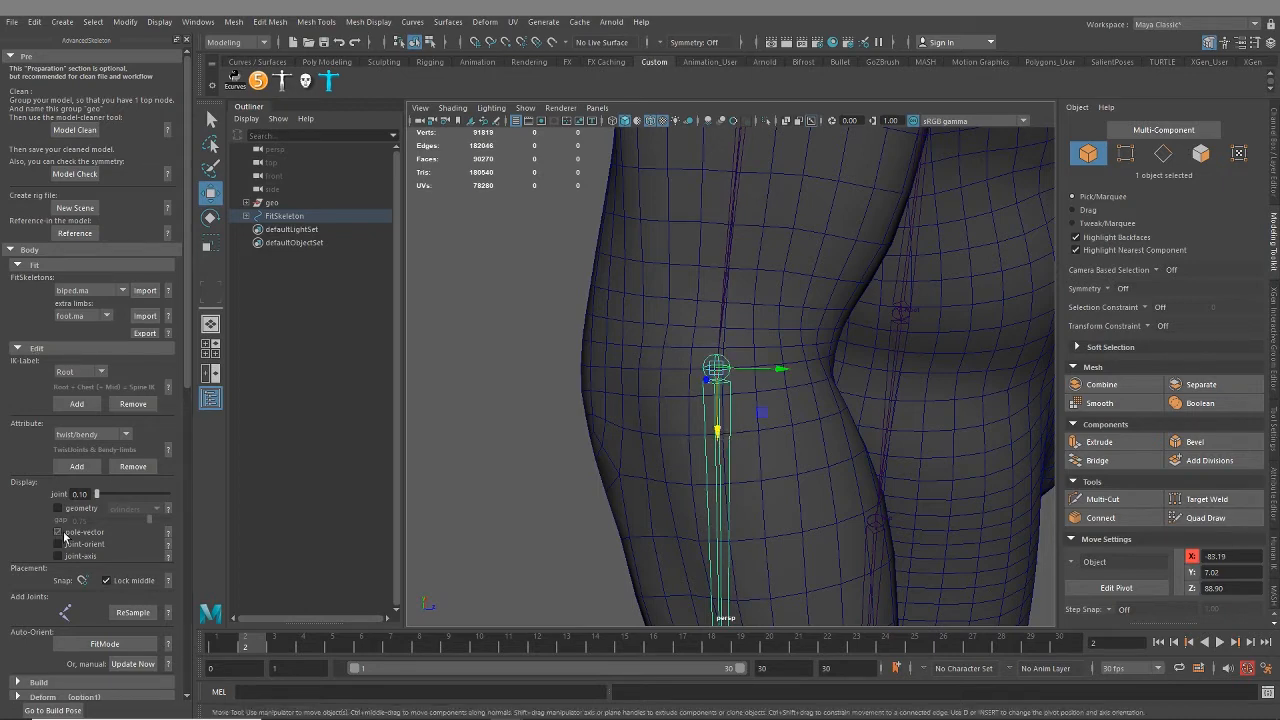
pyautogui.scroll(-5, 706, 481)
pyautogui.moveTo(729, 440)
pyautogui.mouseDown()
pyautogui.moveTo(730, 423)
pyautogui.moveTo(732, 439)
pyautogui.mouseUp()
# Step: Try nudging the Elbow joint along and across the arm from behind, and undo both moves
pyautogui.keyDown('alt'); pyautogui.moveTo(691, 441); pyautogui.dragTo(806, 386); pyautogui.keyUp('alt')
pyautogui.moveTo(751, 448)
pyautogui.mouseDown()
pyautogui.moveTo(754, 467)
pyautogui.moveTo(753, 453)
pyautogui.mouseUp()
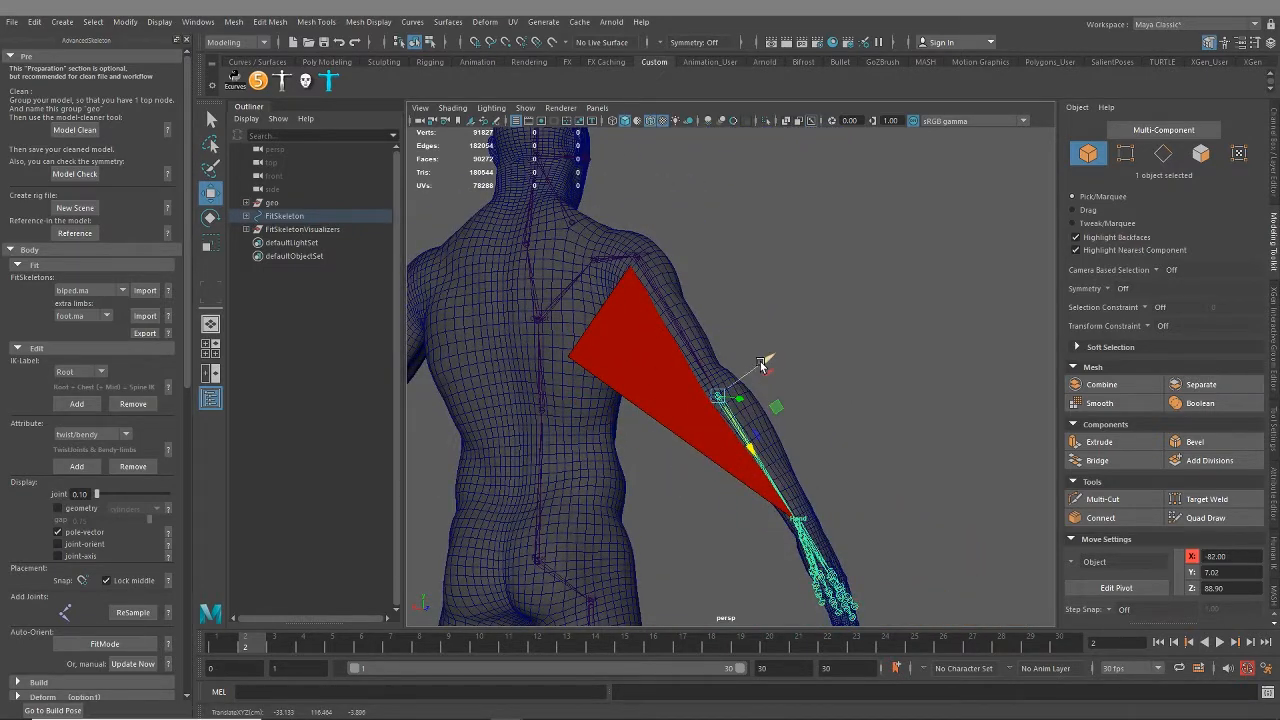
pyautogui.moveTo(761, 364); pyautogui.dragTo(771, 360)
pyautogui.hotkey('ctrl', 'z')
pyautogui.hotkey('ctrl', 'z')
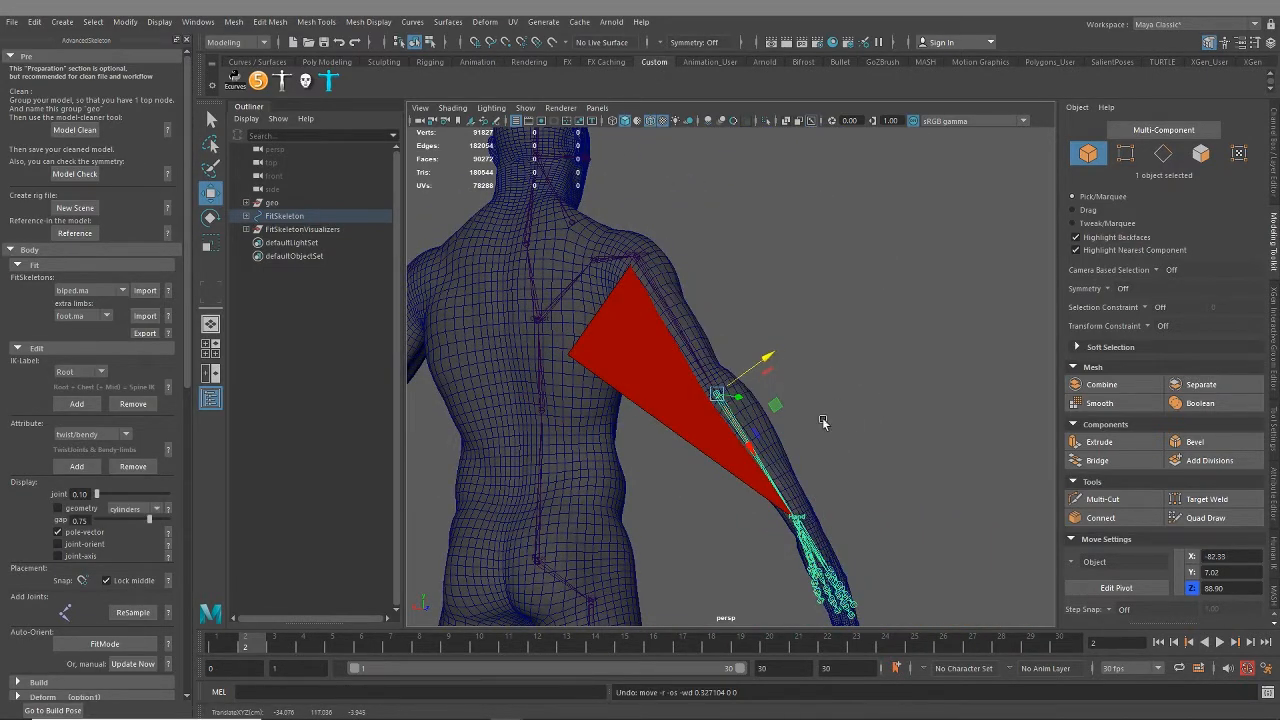
# Step: From the side, slide the Elbow joint up along the arm to sit level with the elbow crease
pyautogui.keyDown('alt'); pyautogui.moveTo(822, 421); pyautogui.dragTo(740, 445); pyautogui.keyUp('alt')
pyautogui.keyDown('alt'); pyautogui.moveTo(731, 418); pyautogui.dragTo(772, 443, button='middle'); pyautogui.keyUp('alt')
pyautogui.keyDown('alt'); pyautogui.moveTo(772, 443); pyautogui.dragTo(803, 514, button='right'); pyautogui.keyUp('alt')
pyautogui.keyDown('alt'); pyautogui.moveTo(803, 514); pyautogui.dragTo(787, 542); pyautogui.keyUp('alt')
pyautogui.keyDown('alt'); pyautogui.moveTo(787, 542); pyautogui.dragTo(819, 551, button='right'); pyautogui.keyUp('alt')
pyautogui.moveTo(810, 523); pyautogui.dragTo(807, 487, button='middle')
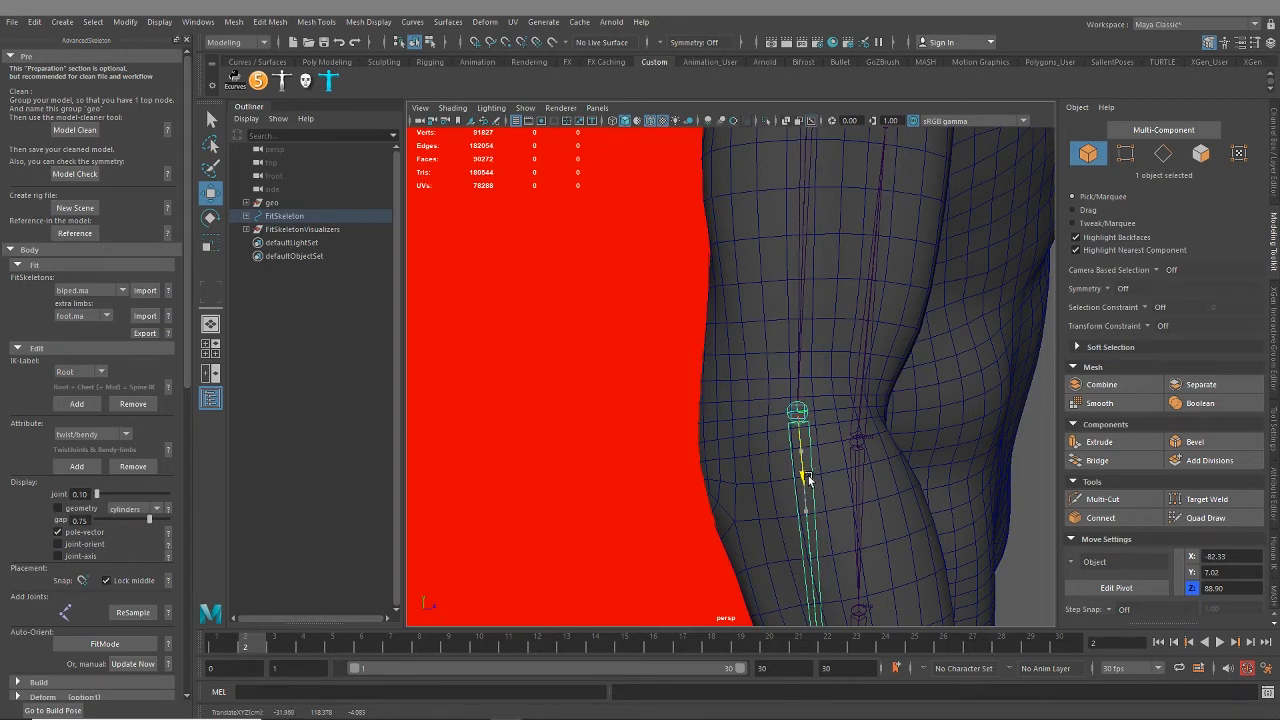
# Step: Rotate the Elbow joint forward so the forearm chain follows the forearm toward the modelled hand
pyautogui.scroll(-6, 806, 515)
pyautogui.keyDown('alt'); pyautogui.moveTo(814, 523); pyautogui.dragTo(829, 448, button='middle'); pyautogui.keyUp('alt')
pyautogui.keyDown('alt'); pyautogui.moveTo(836, 471); pyautogui.dragTo(745, 455); pyautogui.keyUp('alt')
pyautogui.press('e')
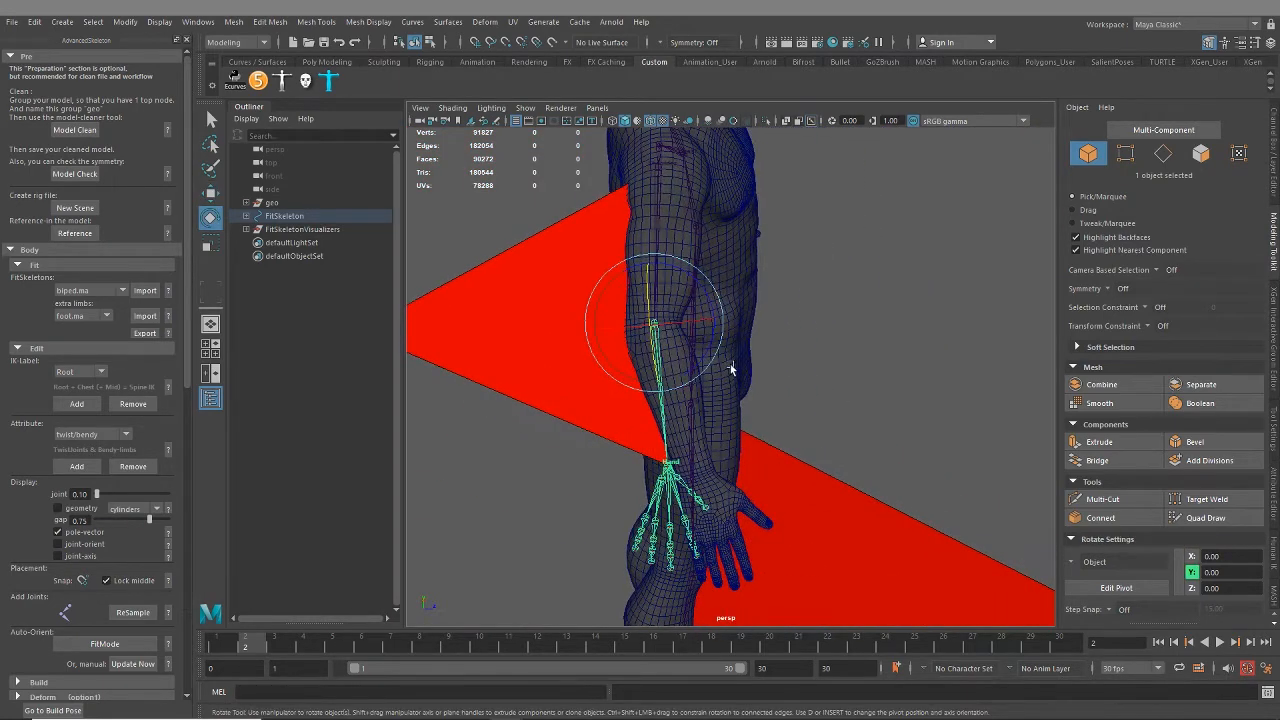
pyautogui.moveTo(706, 360); pyautogui.dragTo(709, 352)
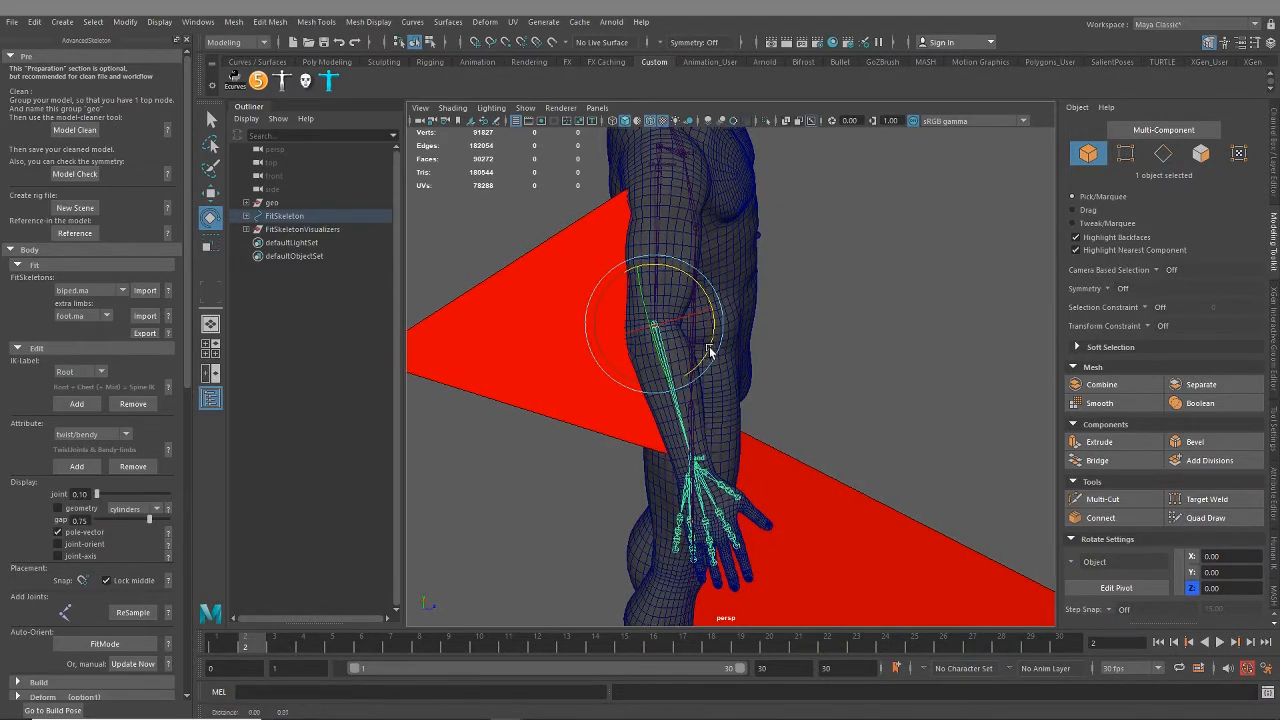
# Step: Slide the Hand joint down along the forearm axis to the wrist
pyautogui.keyDown('alt'); pyautogui.moveTo(667, 323); pyautogui.dragTo(687, 408, button='middle'); pyautogui.keyUp('alt')
pyautogui.keyDown('alt'); pyautogui.moveTo(686, 408); pyautogui.dragTo(708, 487); pyautogui.keyUp('alt')
pyautogui.keyDown('alt'); pyautogui.moveTo(709, 487); pyautogui.dragTo(707, 335, button='middle'); pyautogui.keyUp('alt')
pyautogui.keyDown('alt'); pyautogui.moveTo(707, 335); pyautogui.dragTo(948, 558, button='right'); pyautogui.keyUp('alt')
pyautogui.keyDown('alt'); pyautogui.moveTo(752, 494); pyautogui.dragTo(753, 394, button='middle'); pyautogui.keyUp('alt')
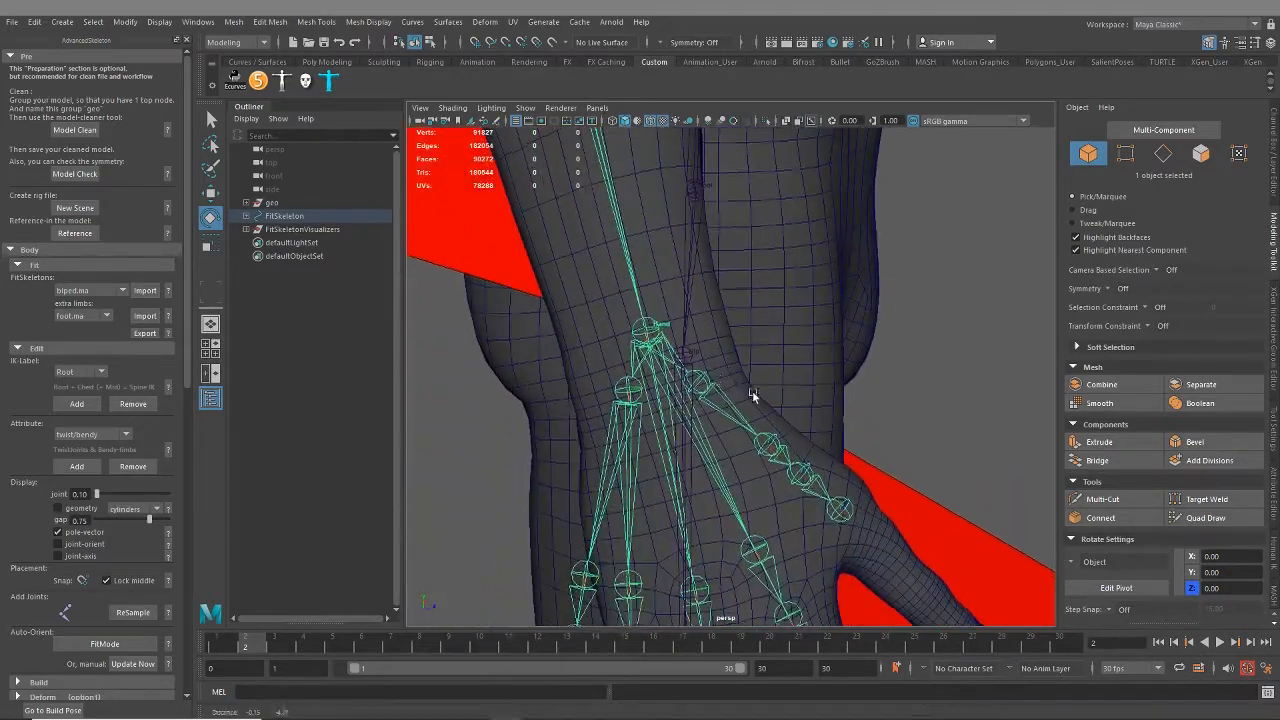
pyautogui.click(643, 333)
pyautogui.press('w')
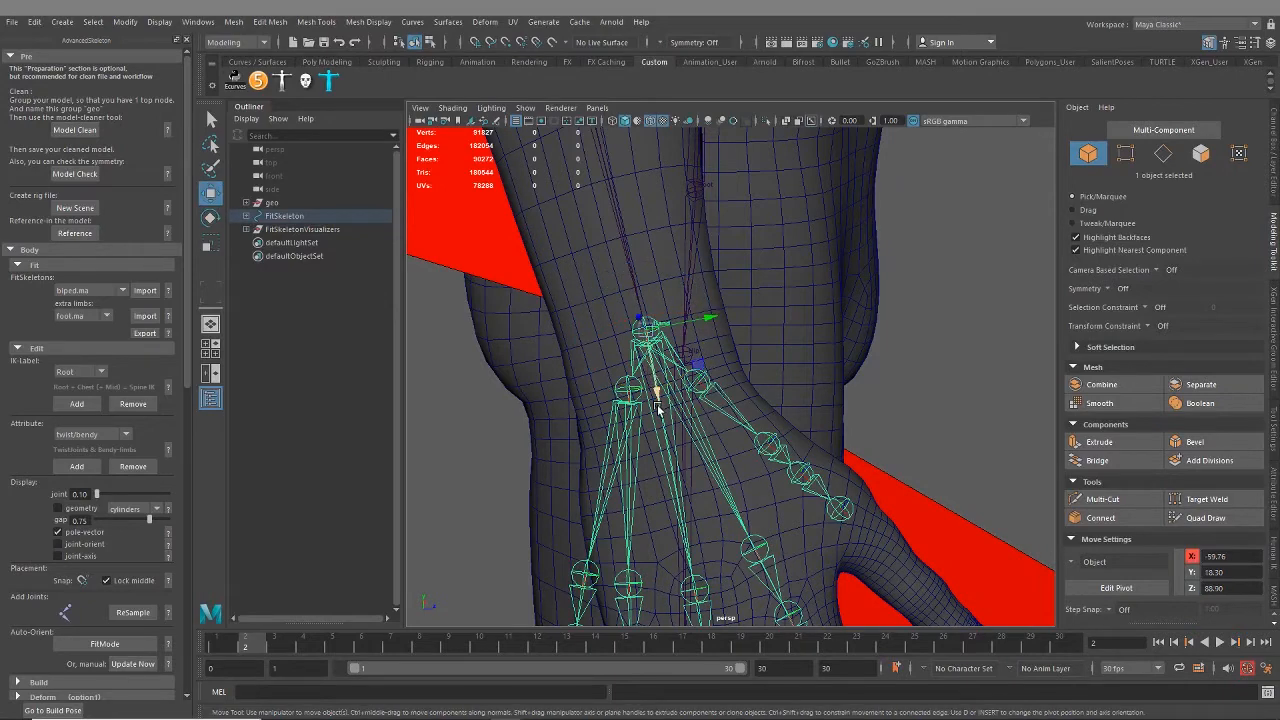
pyautogui.moveTo(657, 393); pyautogui.dragTo(684, 453)
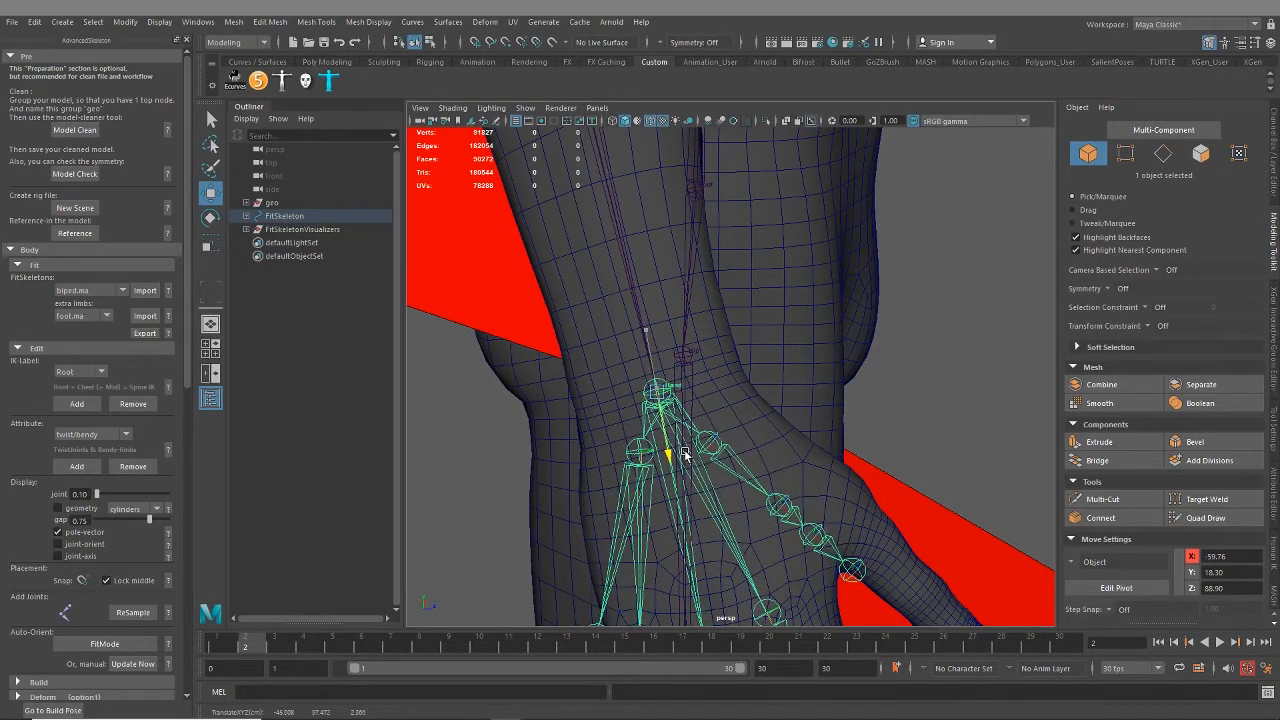
# Step: Rotate the Hand joint at the wrist to bring the finger joints in line with the hand
pyautogui.press('e')
pyautogui.moveTo(706, 401); pyautogui.dragTo(760, 433)
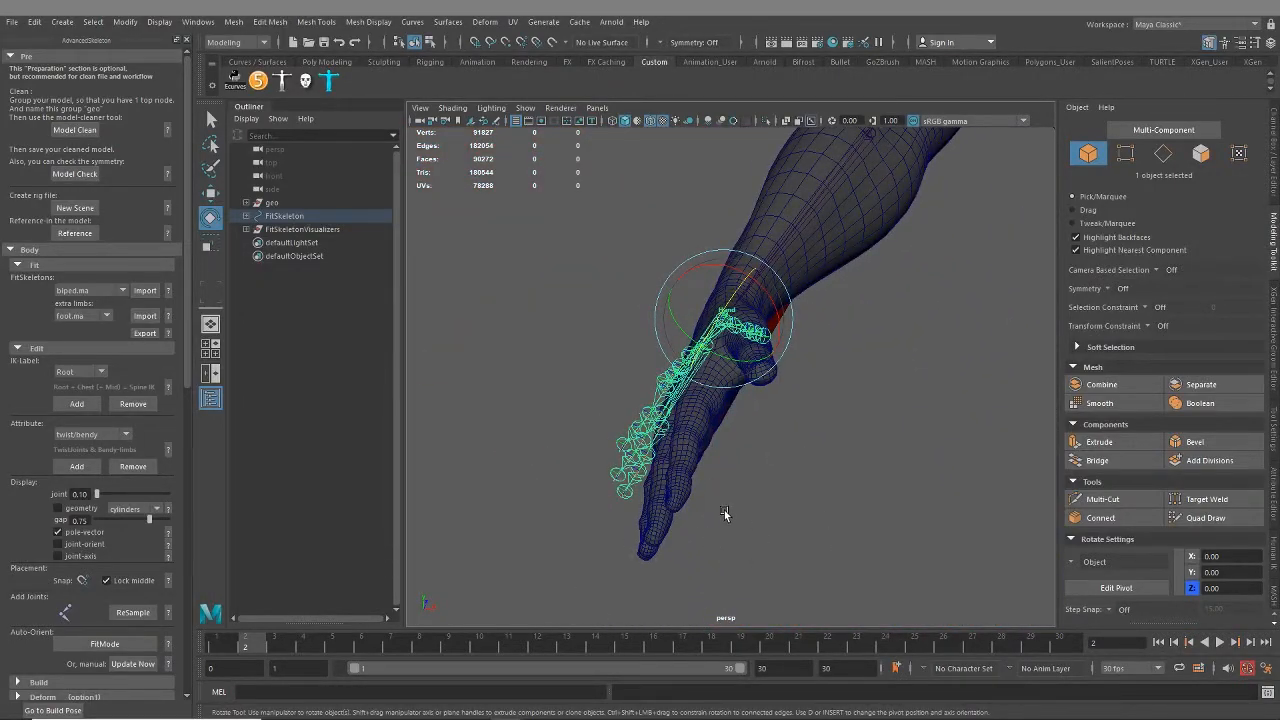
# Step: Turn off the pole-vector display for the fit skeleton
pyautogui.keyDown('alt'); pyautogui.moveTo(726, 513); pyautogui.dragTo(761, 471); pyautogui.keyUp('alt')
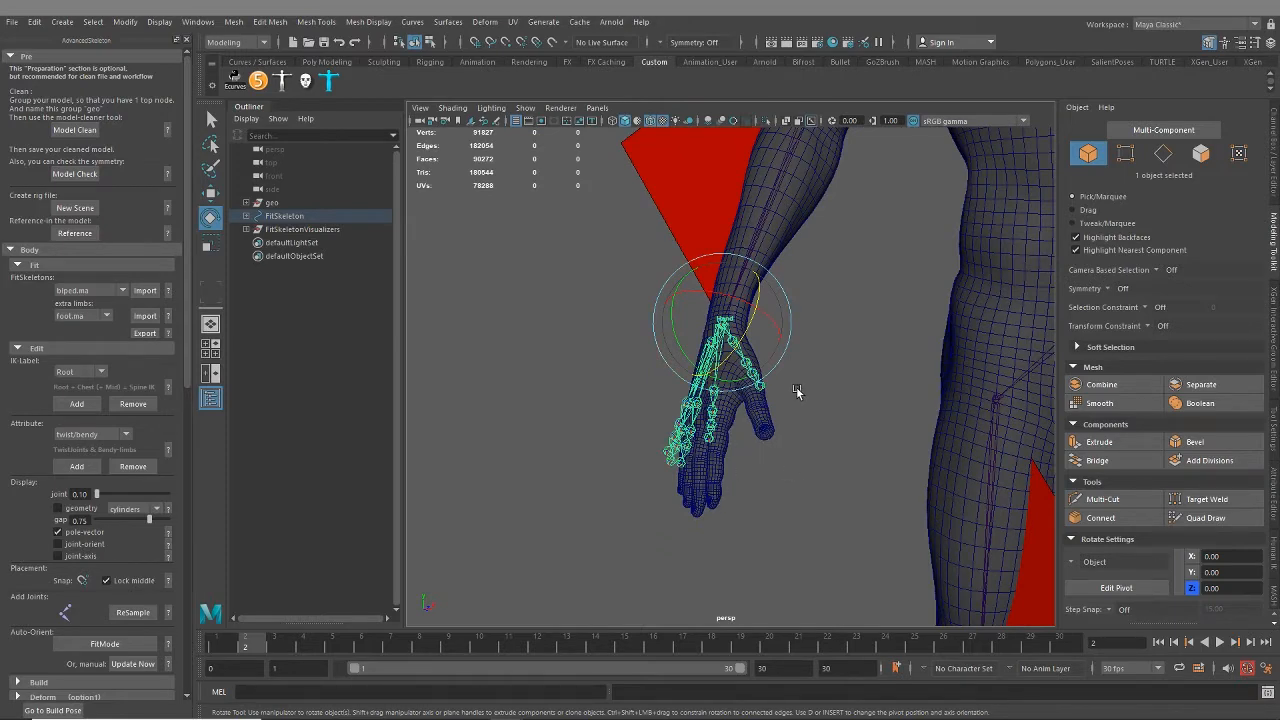
pyautogui.keyDown('alt'); pyautogui.moveTo(796, 386); pyautogui.dragTo(776, 456); pyautogui.keyUp('alt')
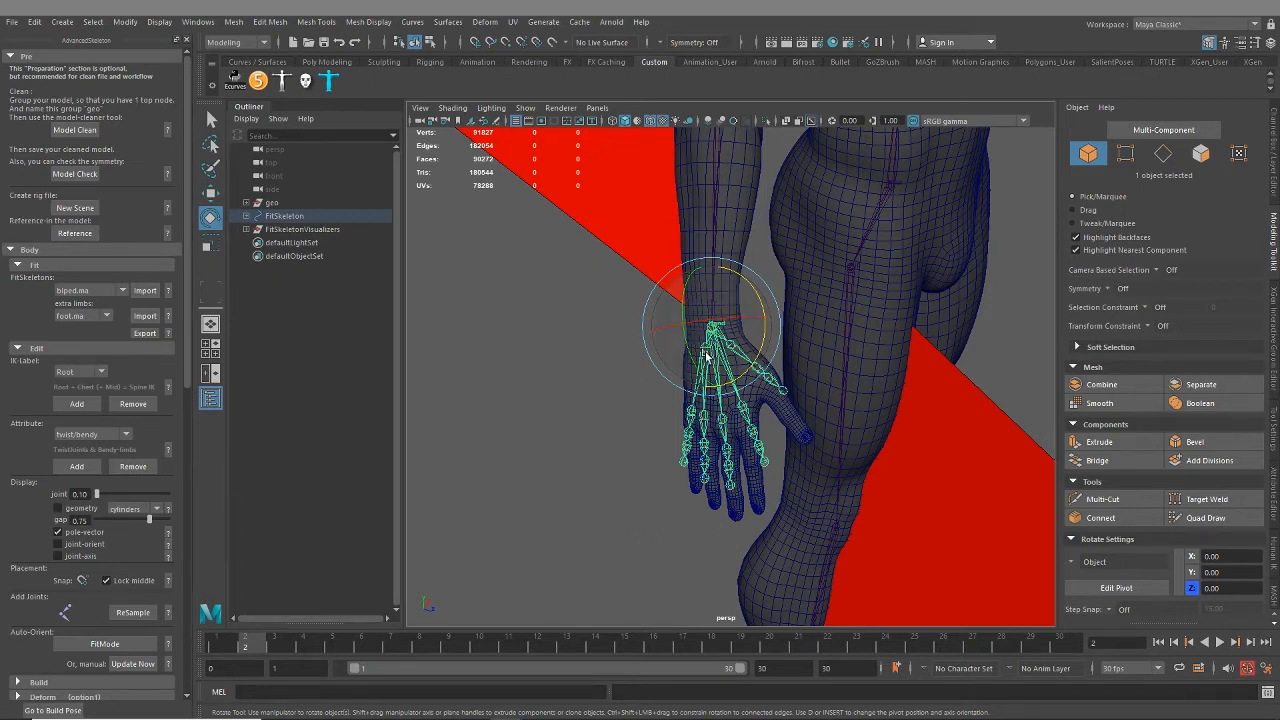
pyautogui.keyDown('alt'); pyautogui.moveTo(695, 455); pyautogui.dragTo(651, 378); pyautogui.keyUp('alt')
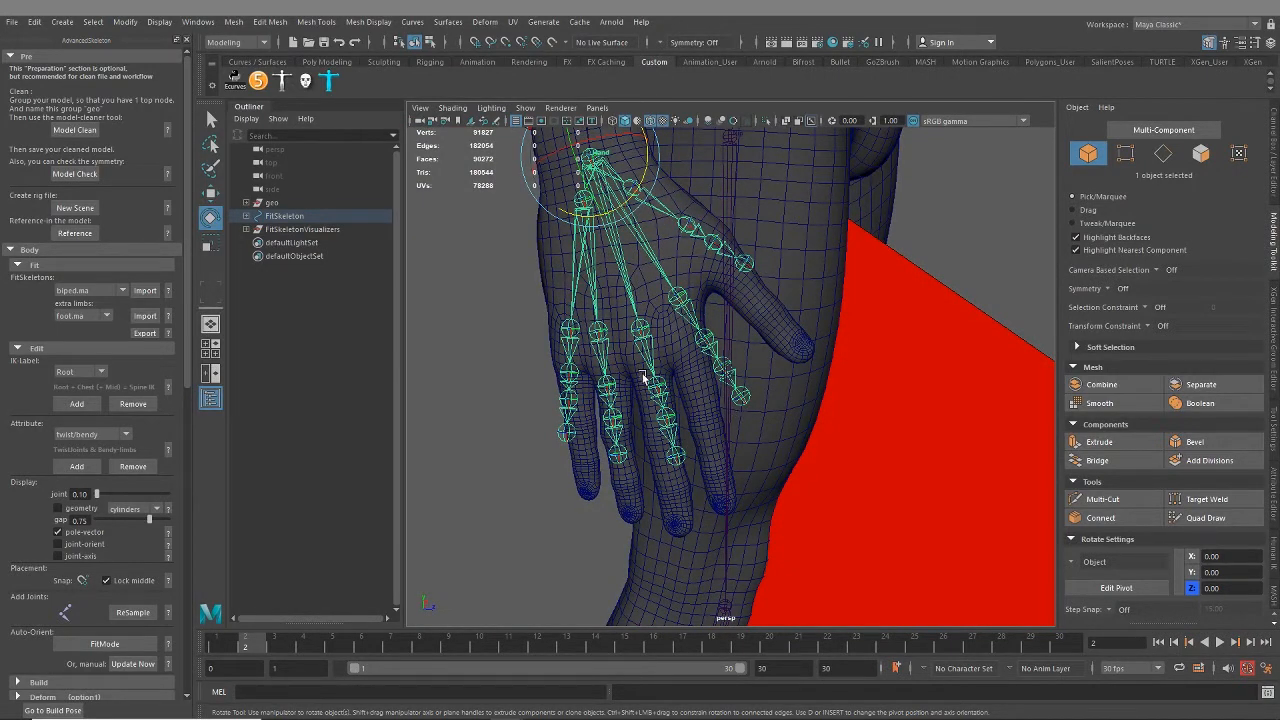
pyautogui.keyDown('alt'); pyautogui.moveTo(639, 327); pyautogui.dragTo(686, 410); pyautogui.keyUp('alt')
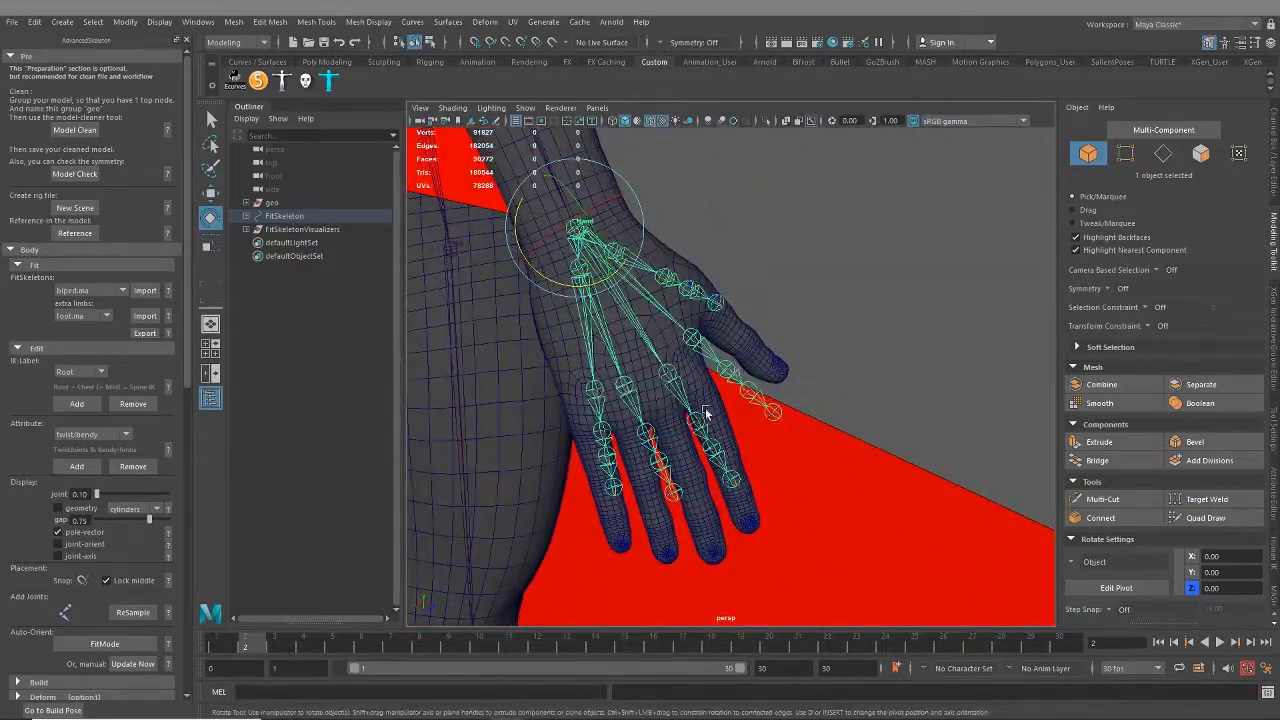
pyautogui.keyDown('alt'); pyautogui.moveTo(572, 475); pyautogui.dragTo(785, 358); pyautogui.keyUp('alt')
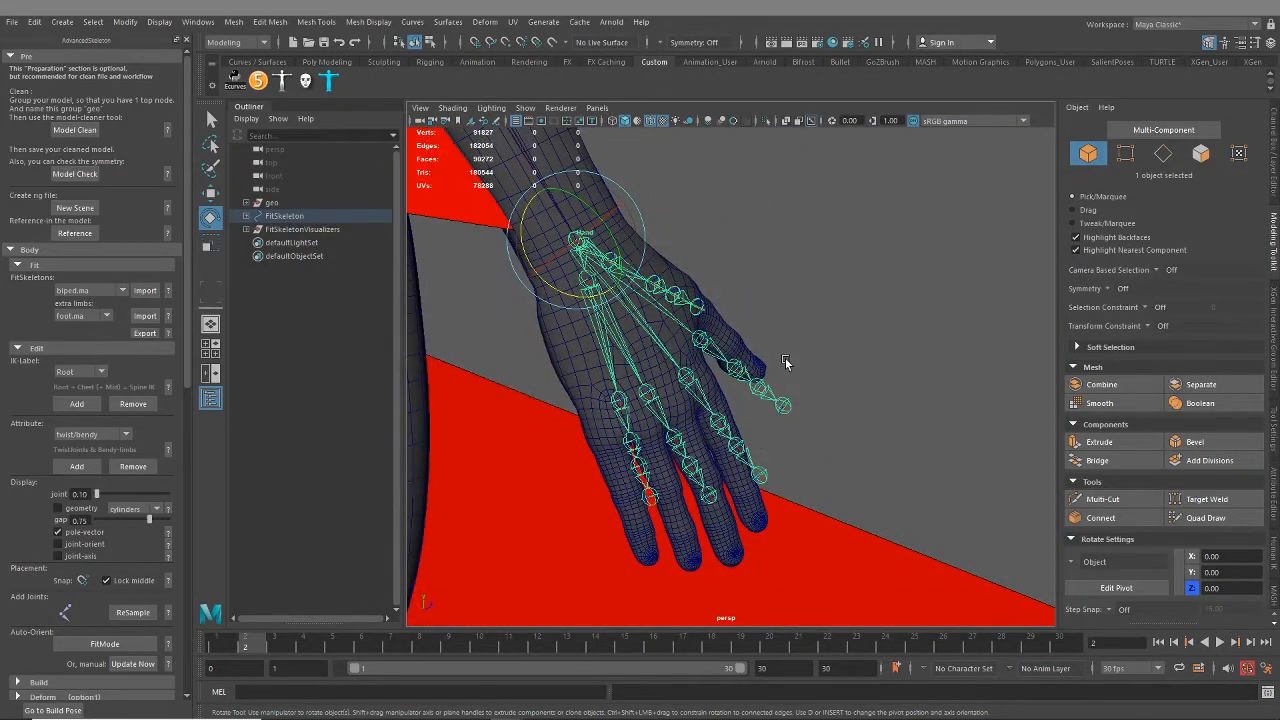
pyautogui.click(57, 533)
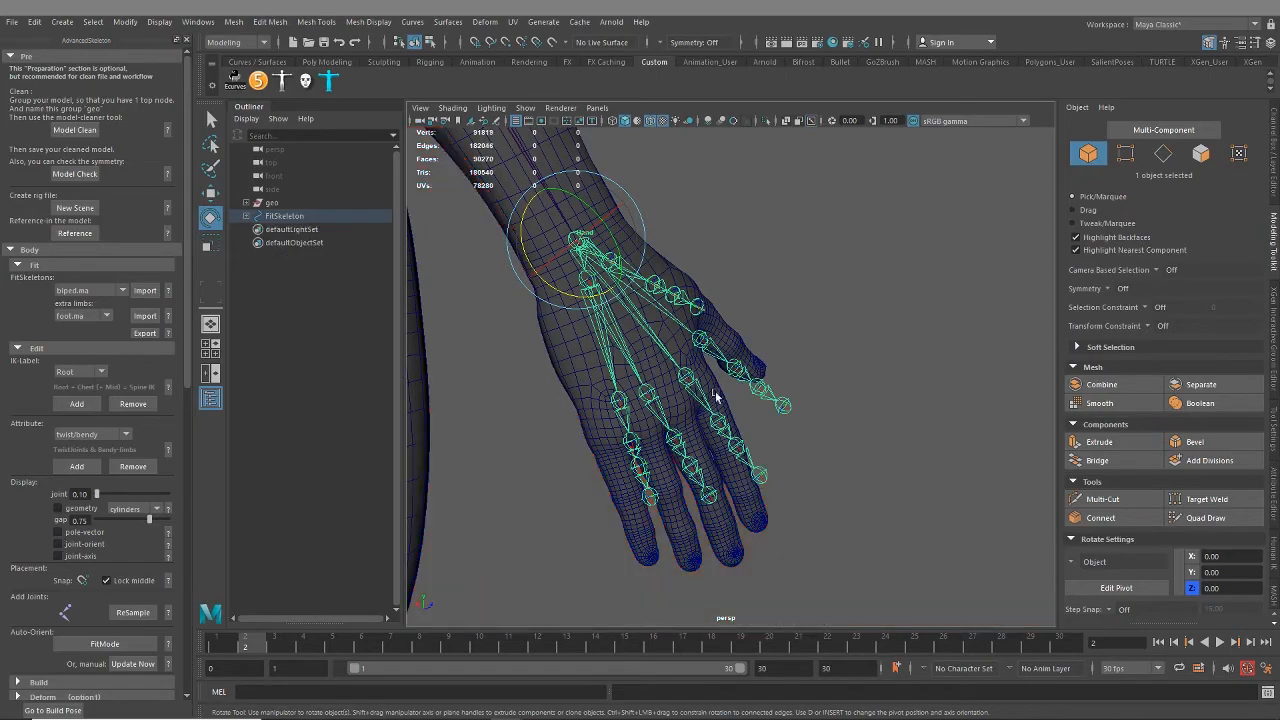
# Step: Rotate the hand joint at the wrist so the finger joint chains line up better with the hand mesh
pyautogui.keyDown('alt'); pyautogui.moveTo(757, 383); pyautogui.dragTo(643, 438); pyautogui.keyUp('alt')
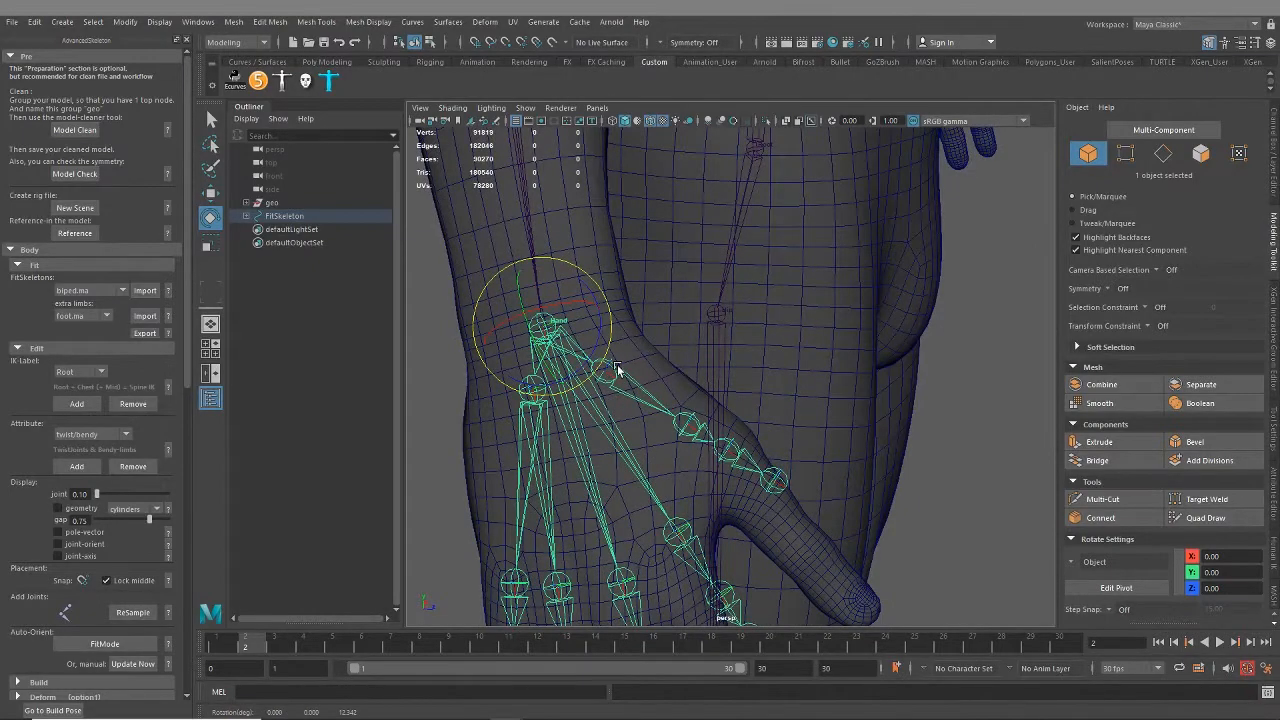
pyautogui.keyDown('alt'); pyautogui.moveTo(617, 370); pyautogui.dragTo(763, 377); pyautogui.keyUp('alt')
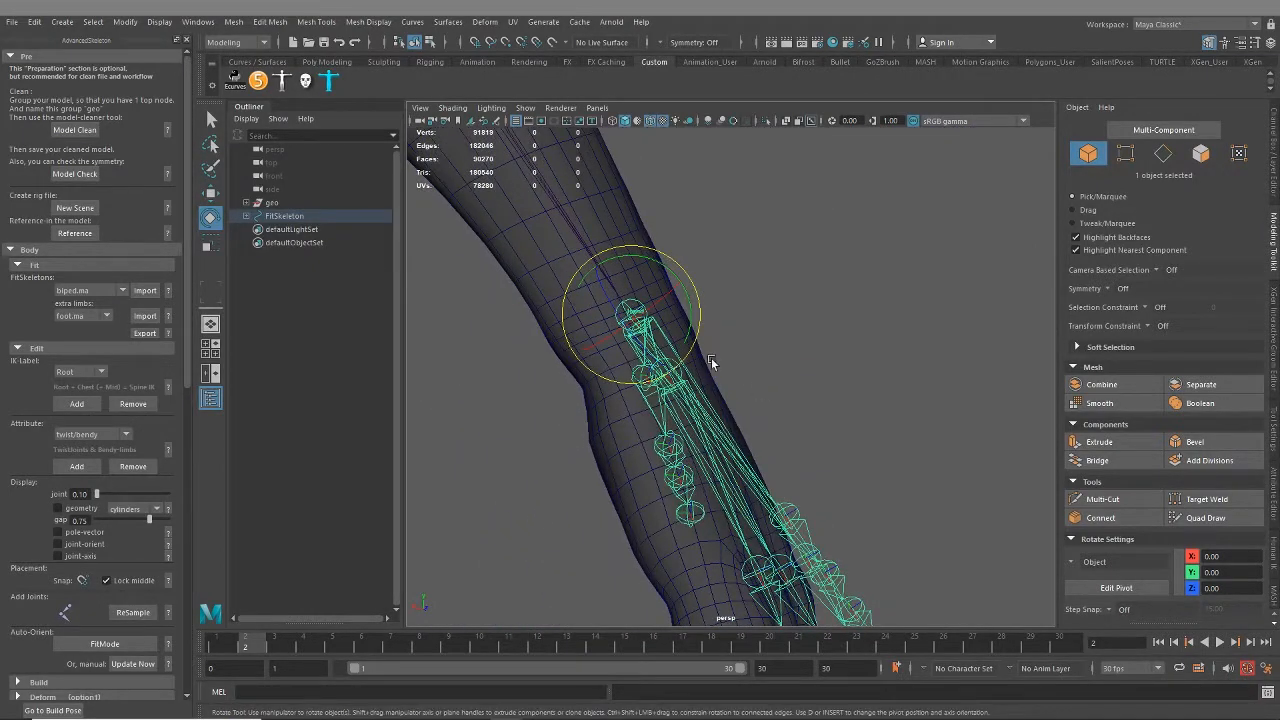
pyautogui.moveTo(689, 316); pyautogui.dragTo(688, 327)
# Step: Make the Male_body_05 mesh a live surface
pyautogui.keyDown('alt'); pyautogui.moveTo(713, 425); pyautogui.dragTo(990, 400); pyautogui.keyUp('alt')
pyautogui.keyDown('alt'); pyautogui.moveTo(960, 398); pyautogui.dragTo(737, 506, button='middle'); pyautogui.keyUp('alt')
pyautogui.scroll(3, 780, 400)
pyautogui.keyDown('alt'); pyautogui.moveTo(737, 506); pyautogui.dragTo(710, 388); pyautogui.keyUp('alt')
pyautogui.press('w')
pyautogui.click(653, 346)
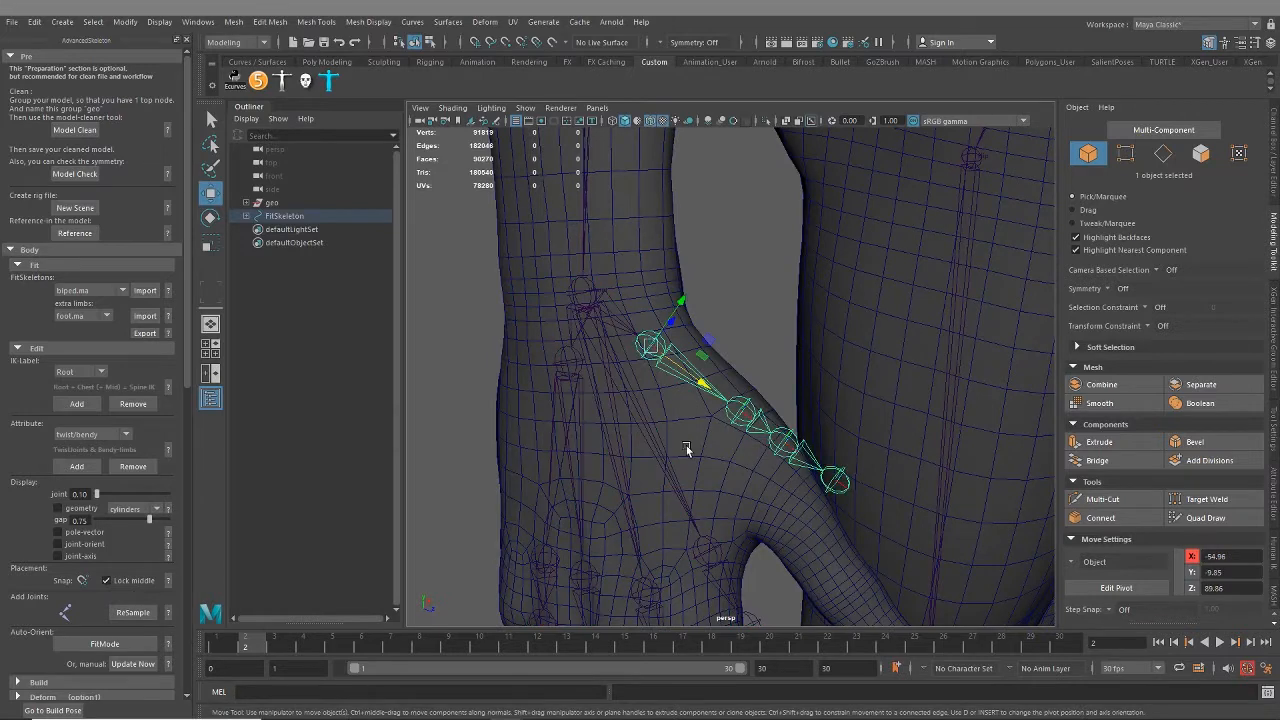
pyautogui.keyDown('alt'); pyautogui.moveTo(688, 450); pyautogui.dragTo(692, 365, button='middle'); pyautogui.keyUp('alt')
pyautogui.click(697, 371)
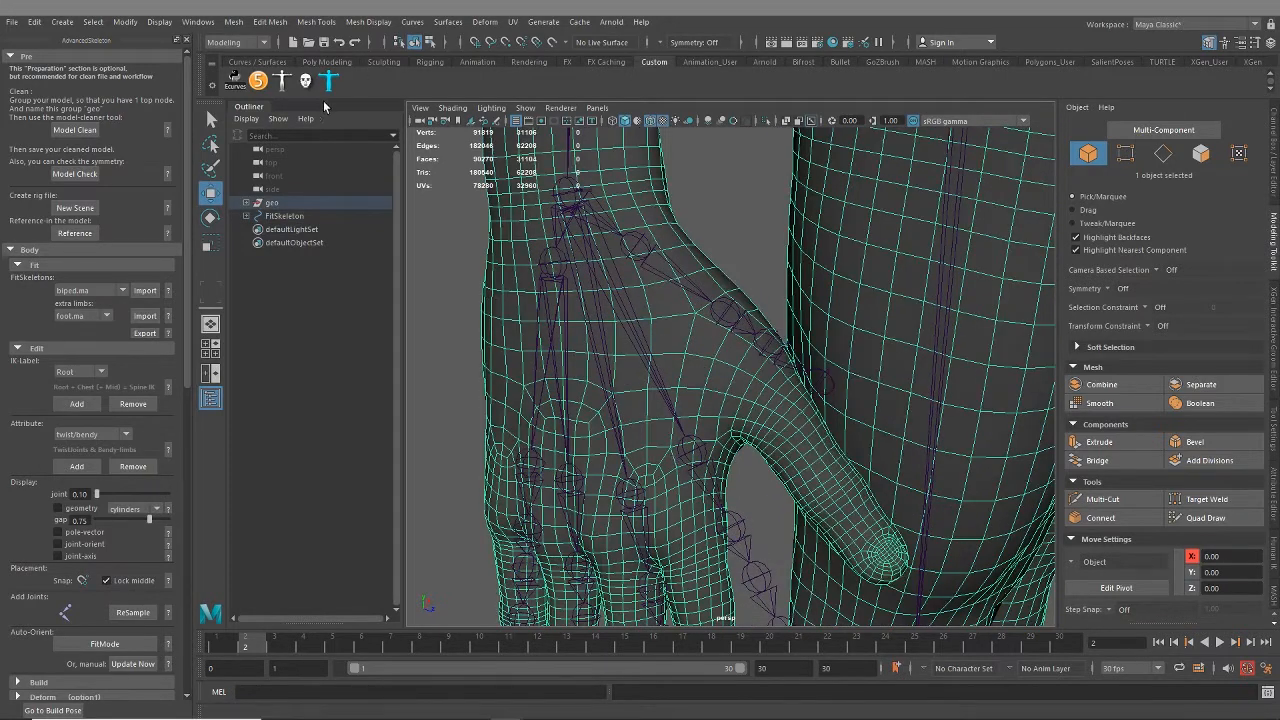
pyautogui.click(551, 44)
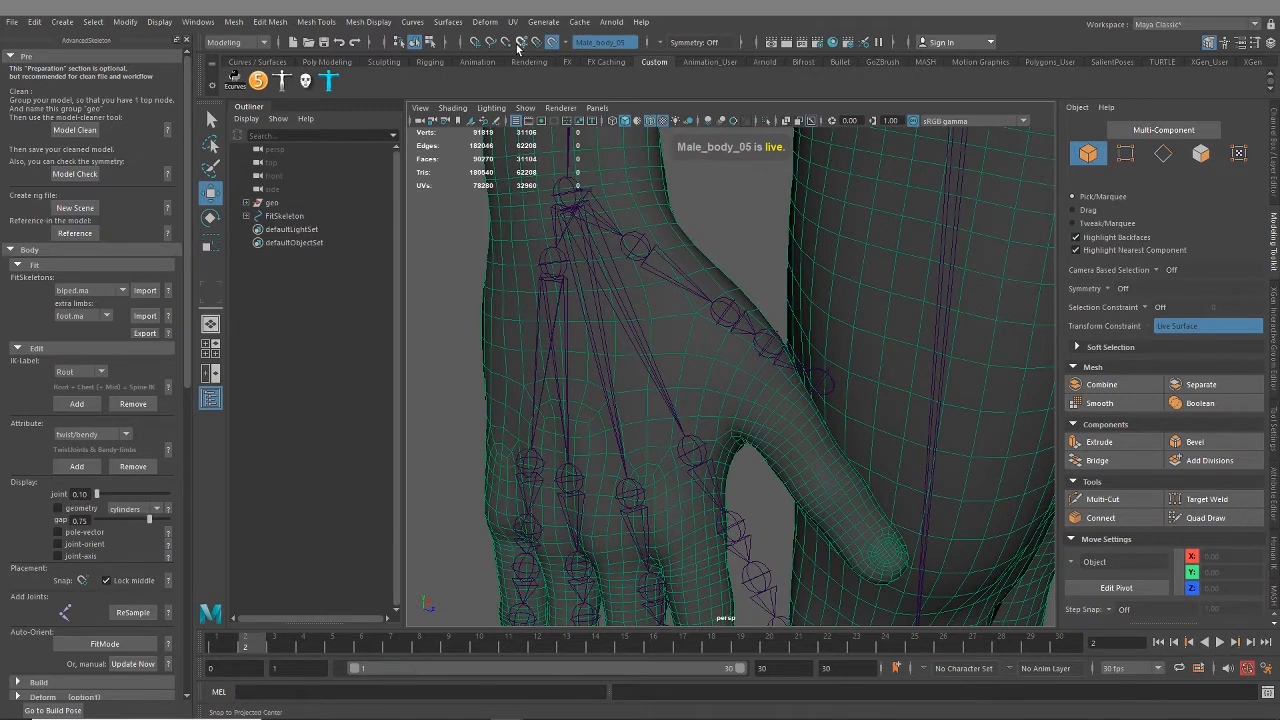
# Step: With snapping to projected center enabled, move the thumb's base joint into the middle of the hand mesh
pyautogui.click(646, 242)
pyautogui.moveTo(646, 244); pyautogui.dragTo(546, 514)
pyautogui.keyDown('alt'); pyautogui.moveTo(592, 504); pyautogui.dragTo(601, 389, button='middle'); pyautogui.keyUp('alt')
pyautogui.keyDown('alt'); pyautogui.moveTo(601, 388); pyautogui.dragTo(634, 391); pyautogui.keyUp('alt')
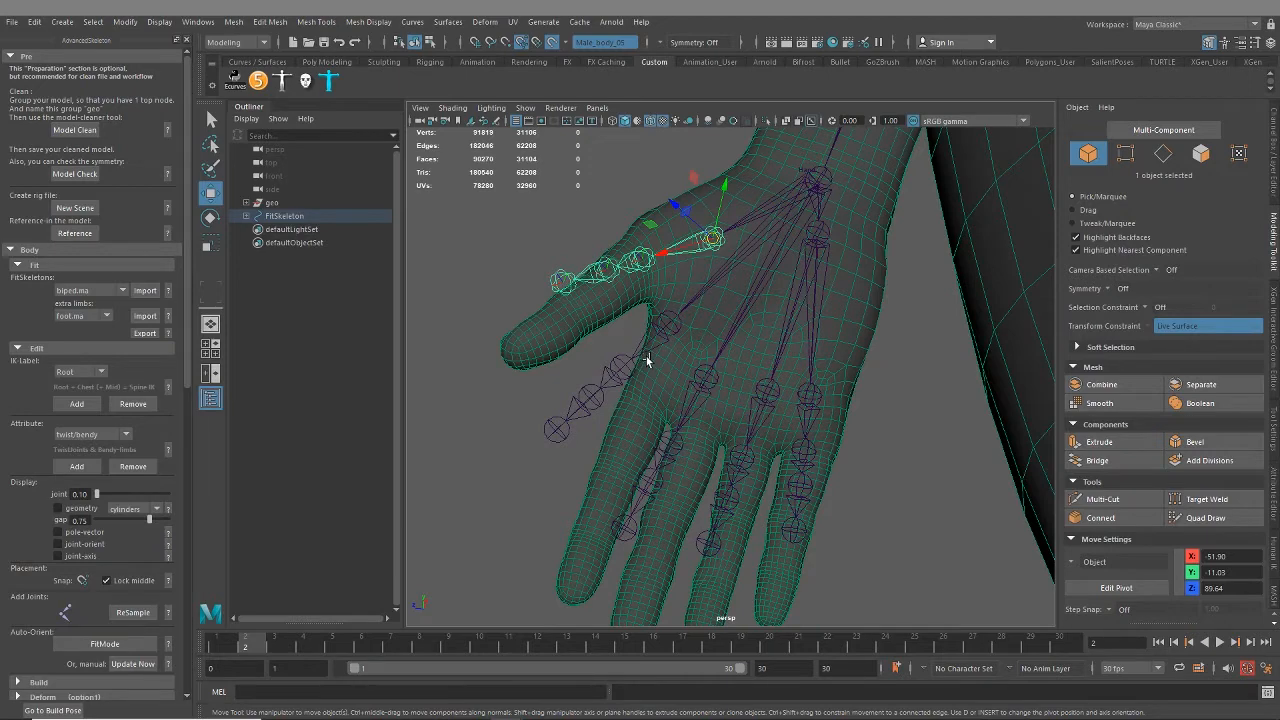
pyautogui.keyDown('alt'); pyautogui.moveTo(653, 300); pyautogui.dragTo(636, 316); pyautogui.keyUp('alt')
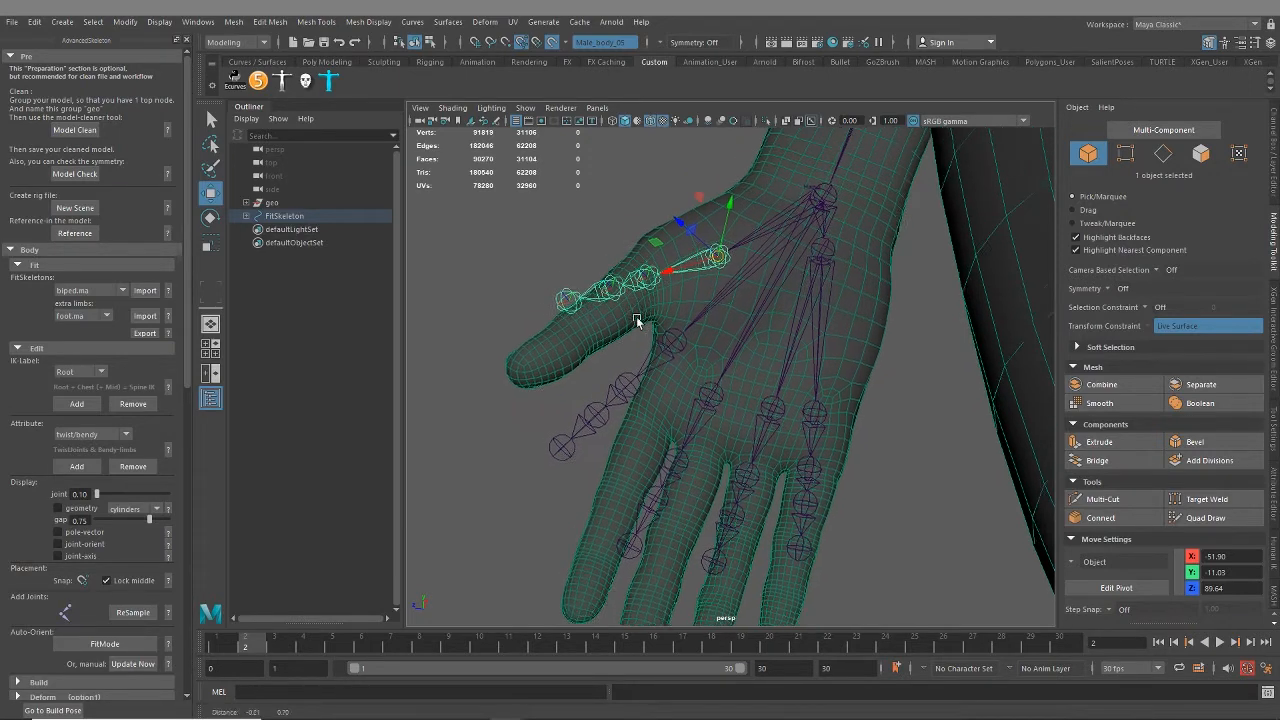
pyautogui.keyDown('alt'); pyautogui.moveTo(636, 316); pyautogui.dragTo(663, 388, button='right'); pyautogui.keyUp('alt')
pyautogui.keyDown('alt'); pyautogui.moveTo(663, 388); pyautogui.dragTo(638, 381); pyautogui.keyUp('alt')
pyautogui.keyDown('alt'); pyautogui.moveTo(657, 338); pyautogui.dragTo(697, 416, button='middle'); pyautogui.keyUp('alt')
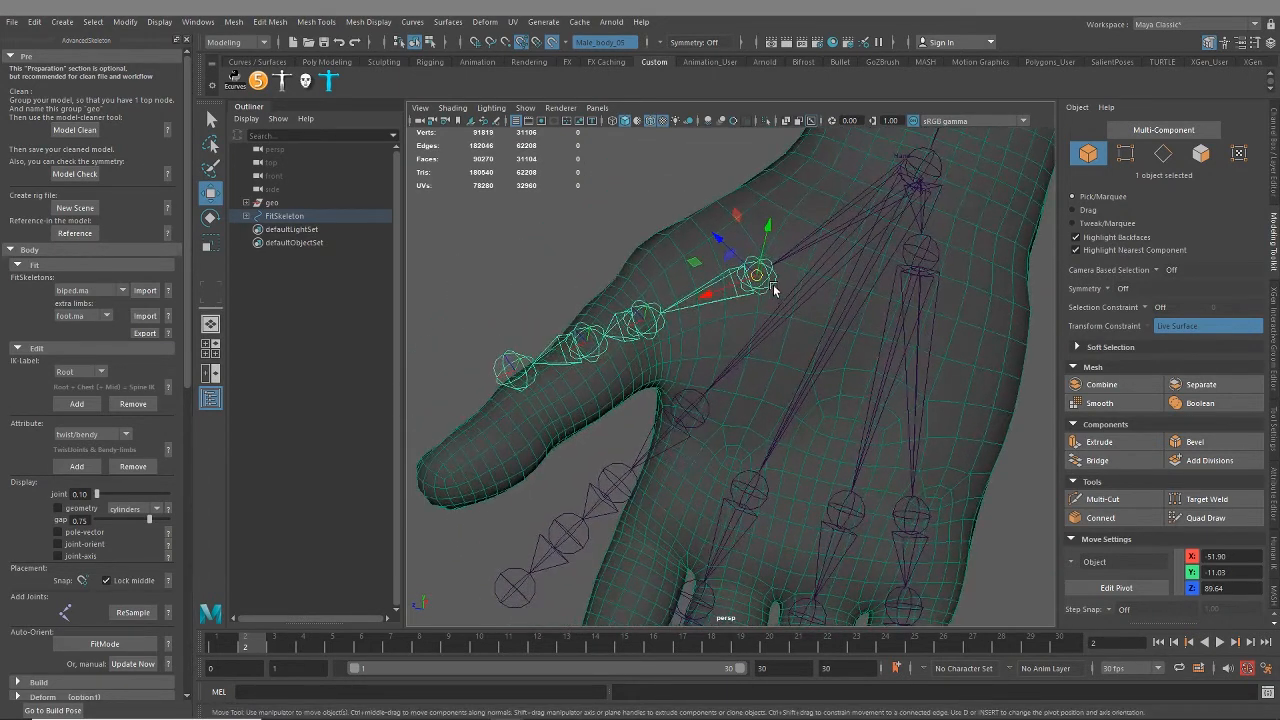
# Step: Rotate the thumb's base joint so its chain points down the thumb of the mesh
pyautogui.keyDown('alt'); pyautogui.moveTo(676, 346); pyautogui.dragTo(696, 334); pyautogui.keyUp('alt')
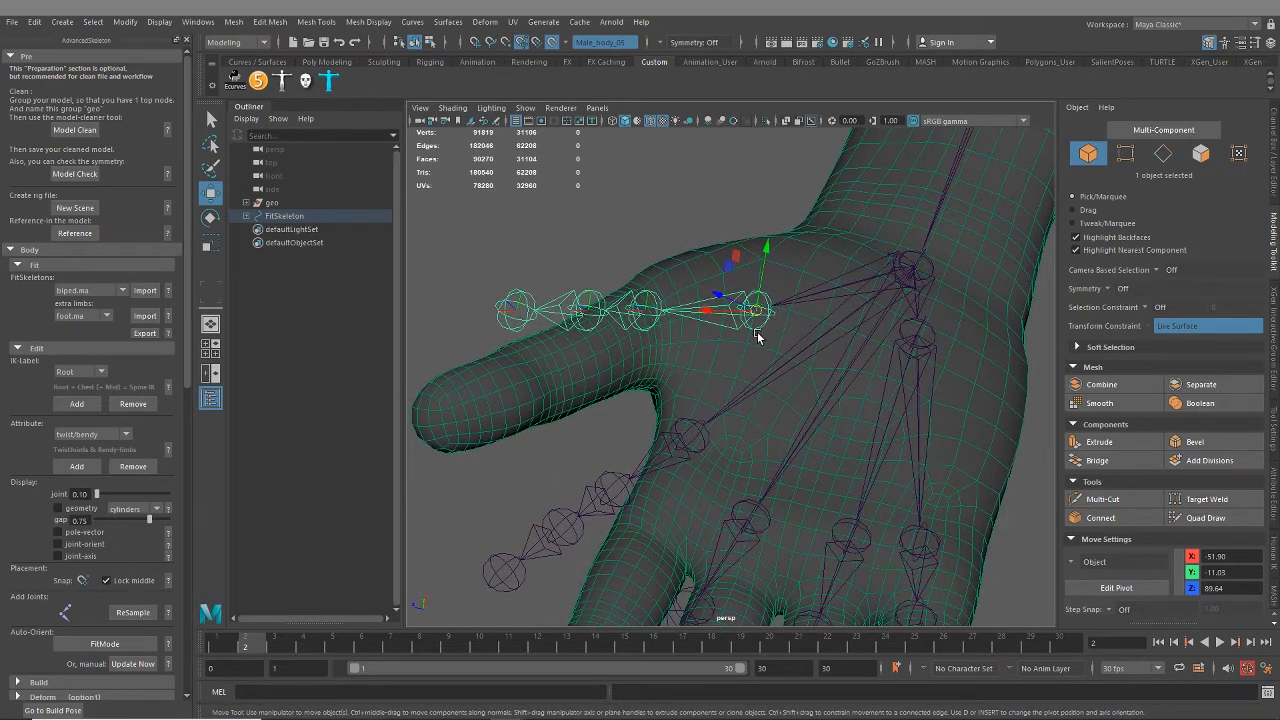
pyautogui.keyDown('alt'); pyautogui.moveTo(717, 323); pyautogui.dragTo(774, 380); pyautogui.keyUp('alt')
pyautogui.keyDown('alt'); pyautogui.moveTo(713, 314); pyautogui.dragTo(749, 433); pyautogui.keyUp('alt')
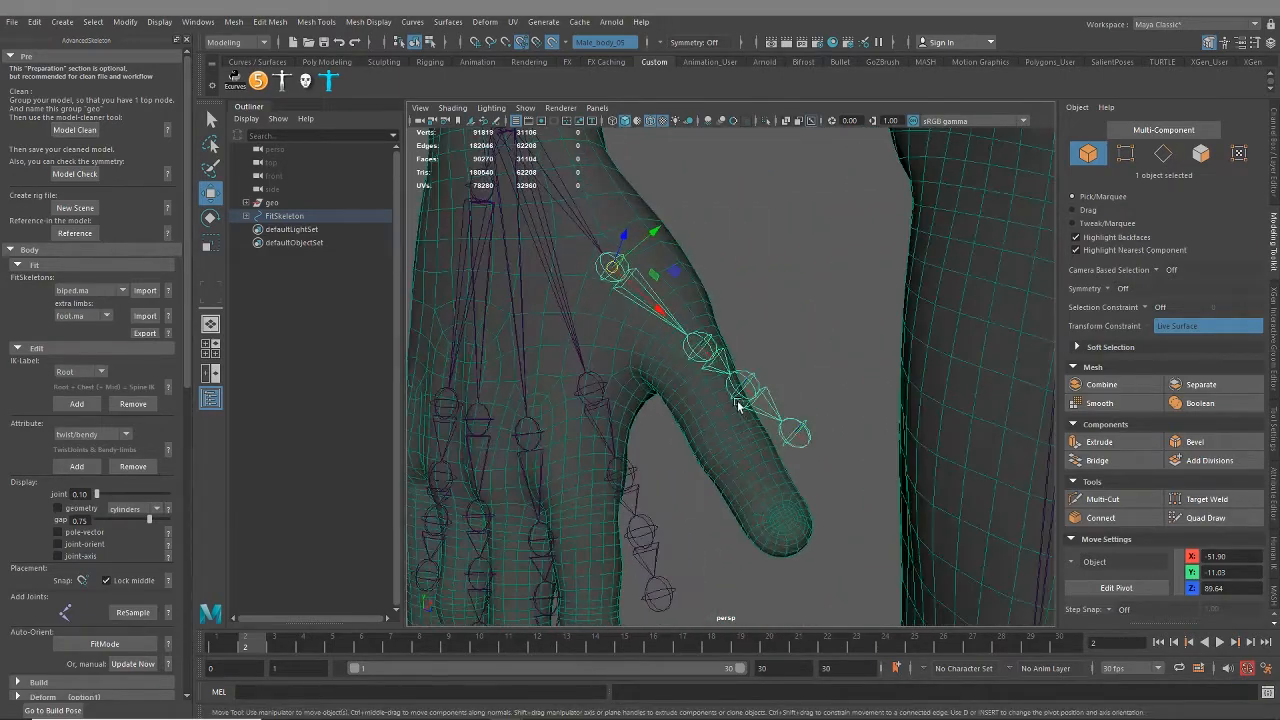
pyautogui.press('e')
pyautogui.moveTo(641, 314); pyautogui.dragTo(668, 168)
pyautogui.keyDown('alt'); pyautogui.moveTo(810, 452); pyautogui.dragTo(692, 298); pyautogui.keyUp('alt')
pyautogui.moveTo(684, 236); pyautogui.dragTo(667, 234)
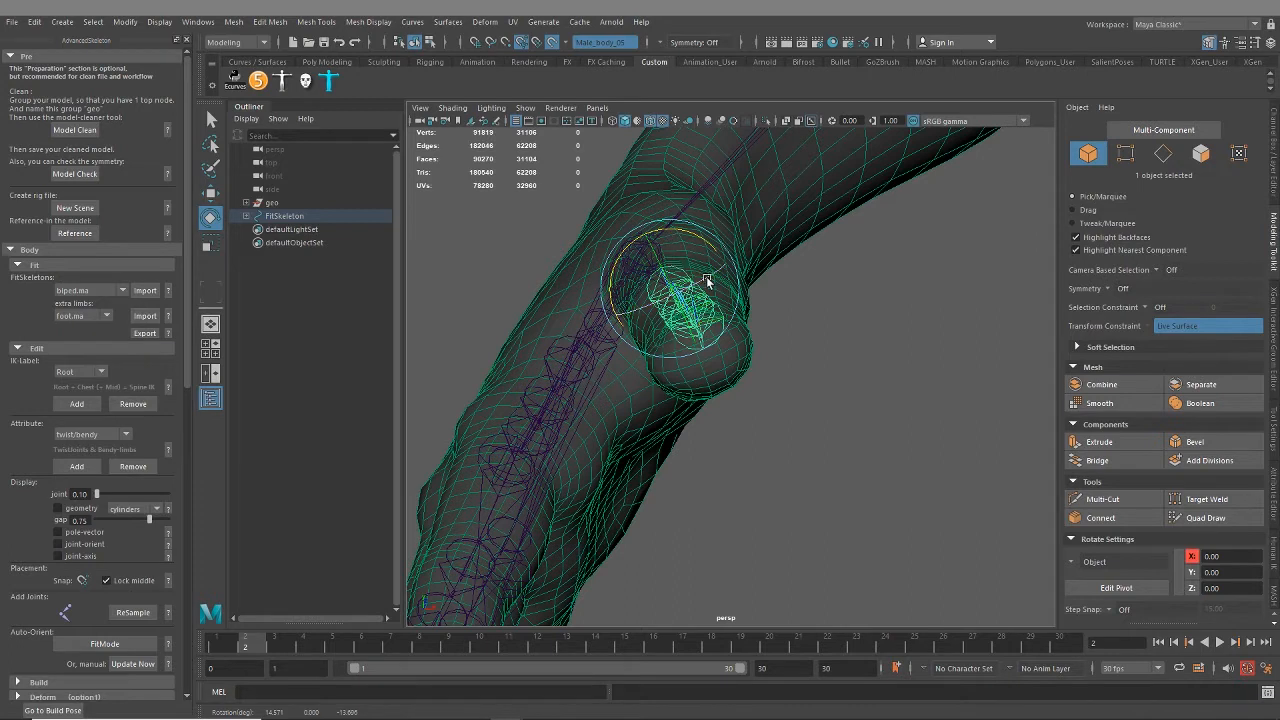
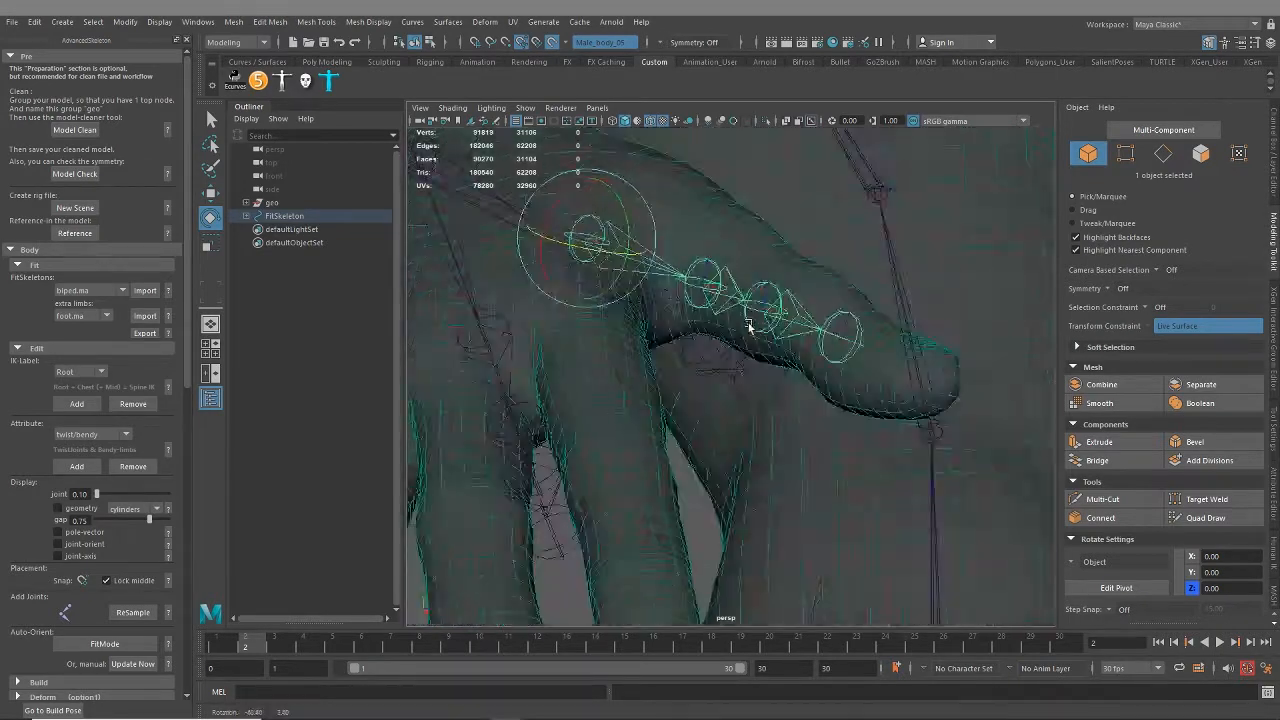
# Step: Shift the thumb's base joint slightly and fine-tune its rotation so the chain runs along the centre of the thumb
pyautogui.keyDown('alt'); pyautogui.moveTo(749, 327); pyautogui.dragTo(737, 451); pyautogui.keyUp('alt')
pyautogui.keyDown('alt'); pyautogui.moveTo(593, 339); pyautogui.dragTo(684, 416, button='middle'); pyautogui.keyUp('alt')
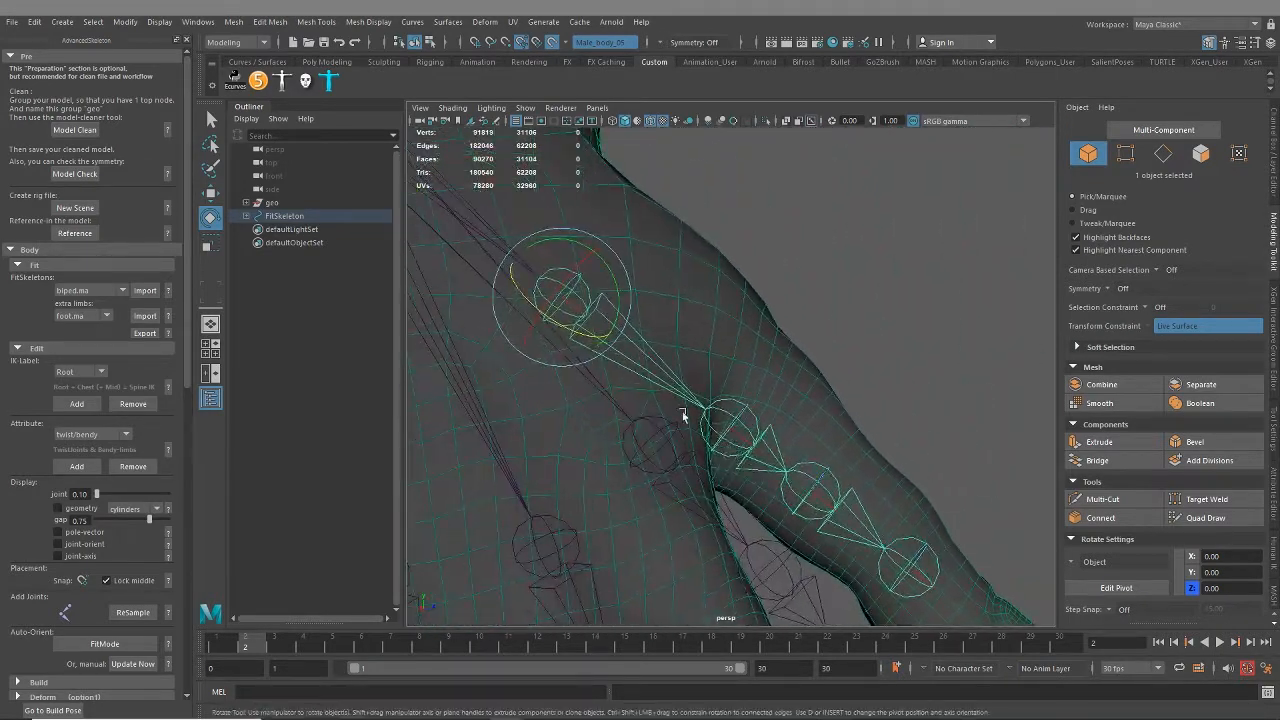
pyautogui.press('w')
pyautogui.moveTo(603, 250); pyautogui.dragTo(622, 230)
pyautogui.press('e')
pyautogui.moveTo(640, 283); pyautogui.dragTo(633, 272)
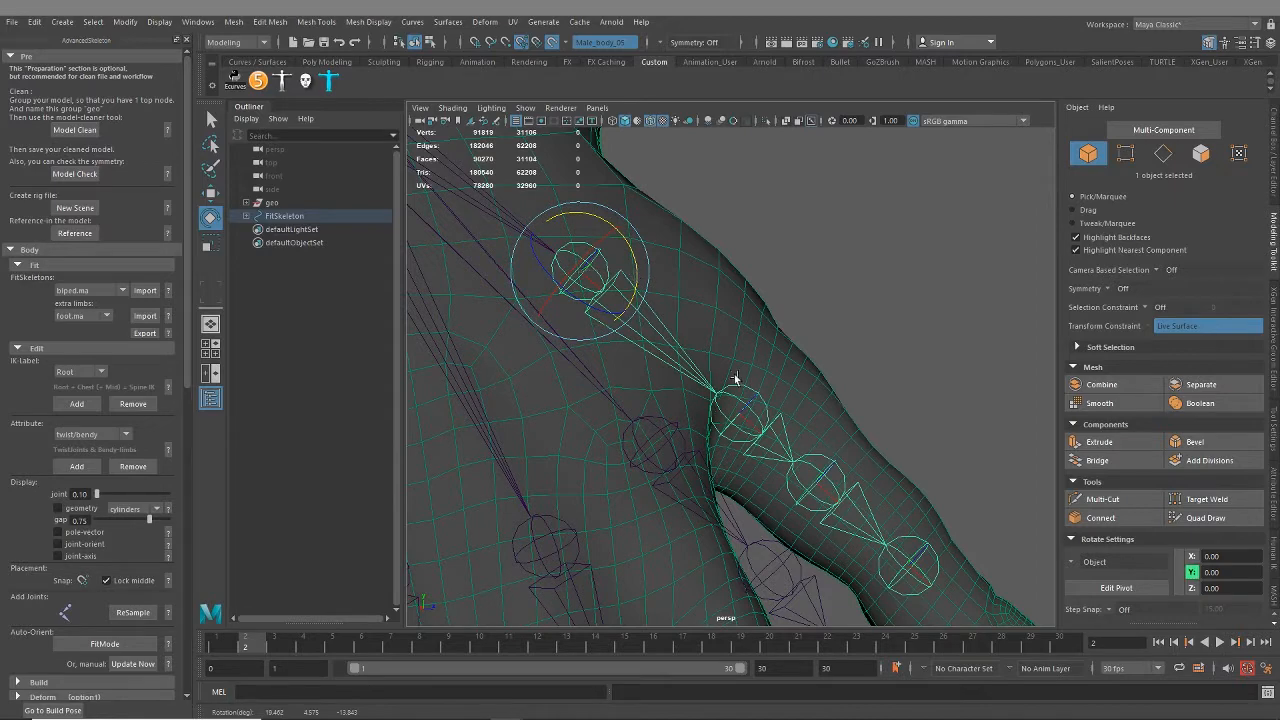
pyautogui.scroll(-3, 689, 371)
pyautogui.scroll(4, 689, 372)
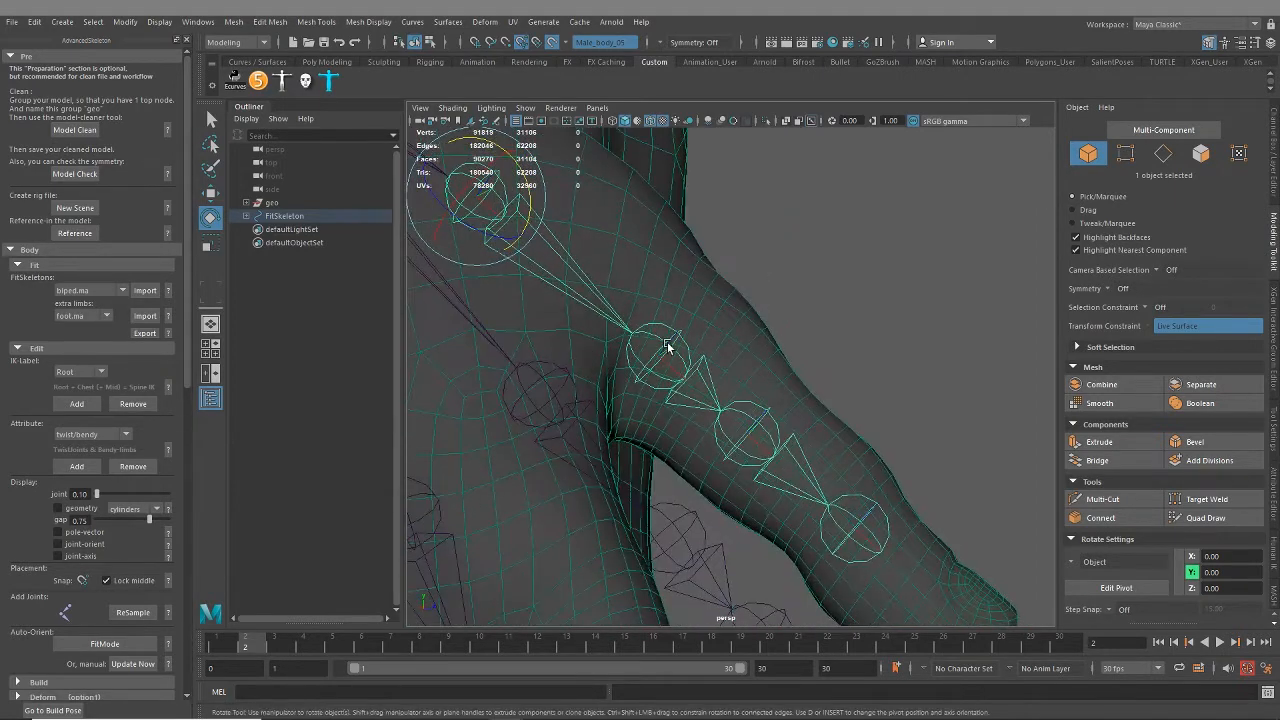
pyautogui.click(668, 346)
pyautogui.click(475, 207)
pyautogui.moveTo(527, 201); pyautogui.dragTo(529, 202)
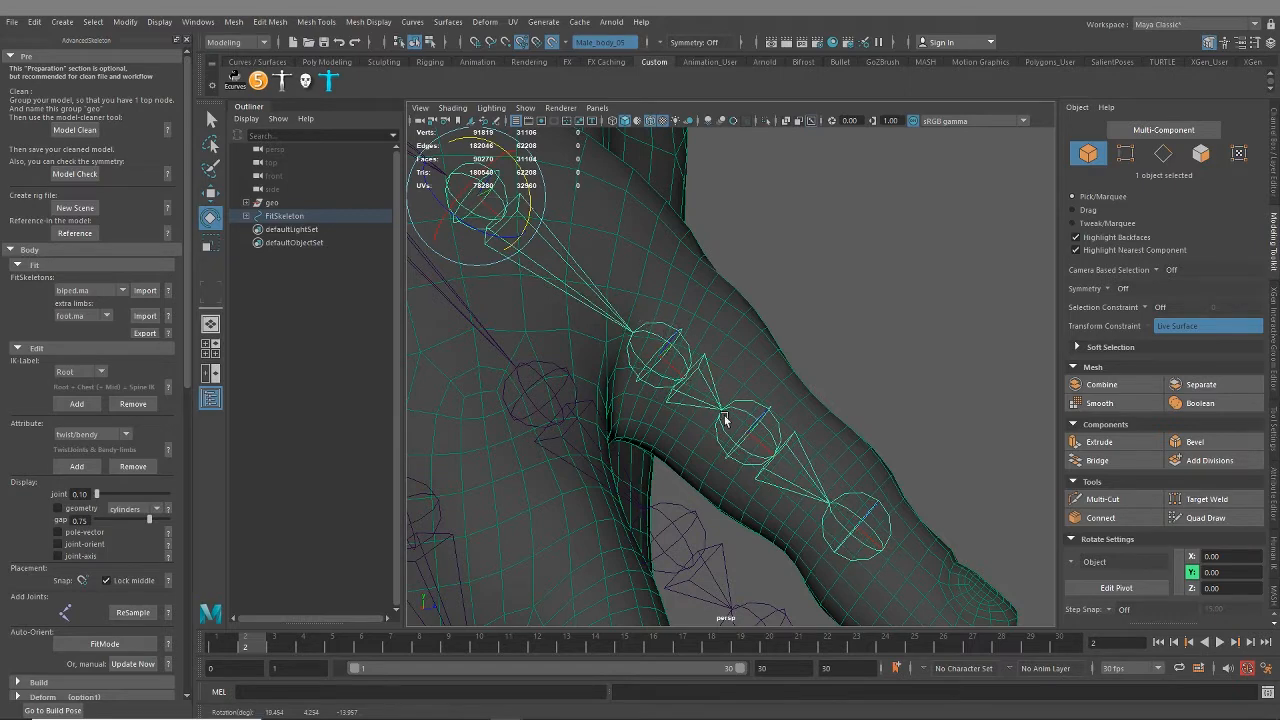
# Step: Move the thumb's outer joint along the bone to the last knuckle and the end joint out to the thumb's tip
pyautogui.keyDown('alt'); pyautogui.moveTo(726, 419); pyautogui.dragTo(710, 383, button='middle'); pyautogui.keyUp('alt')
pyautogui.click(744, 390)
pyautogui.press('w')
pyautogui.moveTo(779, 438); pyautogui.dragTo(851, 500)
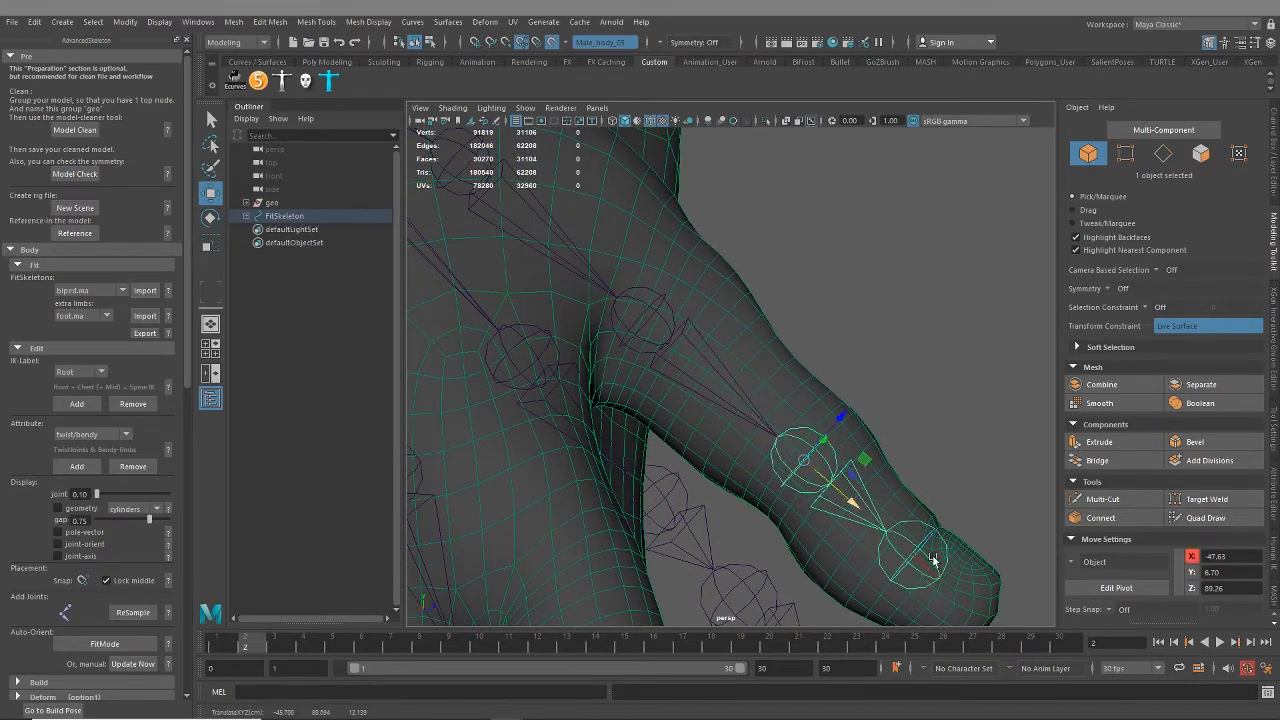
pyautogui.keyDown('alt'); pyautogui.moveTo(932, 560); pyautogui.dragTo(880, 510, button='middle'); pyautogui.keyUp('alt')
pyautogui.click(852, 494)
pyautogui.moveTo(895, 556); pyautogui.dragTo(975, 602)
pyautogui.keyDown('alt'); pyautogui.moveTo(870, 590); pyautogui.dragTo(448, 430); pyautogui.keyUp('alt')
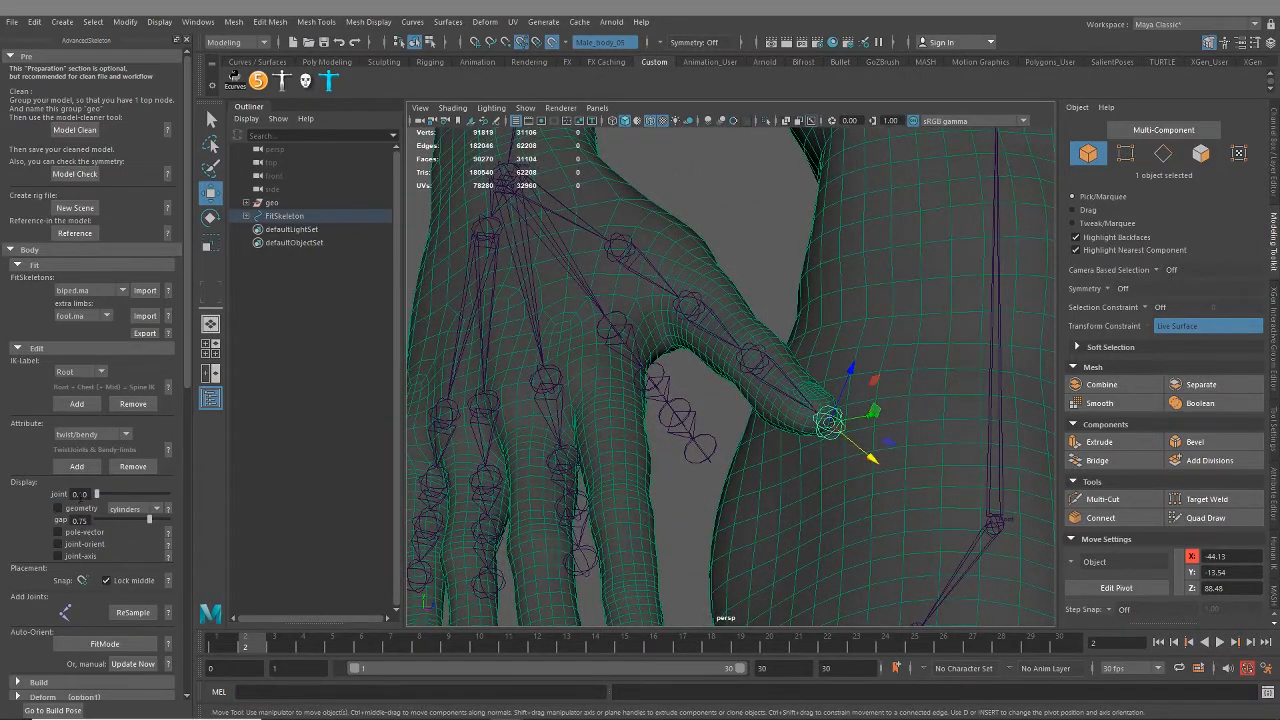
# Step: Examine the thumb's end joint up close at a joint display size of 0.01, and restore the size to 0.10
pyautogui.moveTo(96, 494); pyautogui.dragTo(96, 496)
pyautogui.keyDown('alt'); pyautogui.moveTo(685, 417); pyautogui.dragTo(583, 383); pyautogui.keyUp('alt')
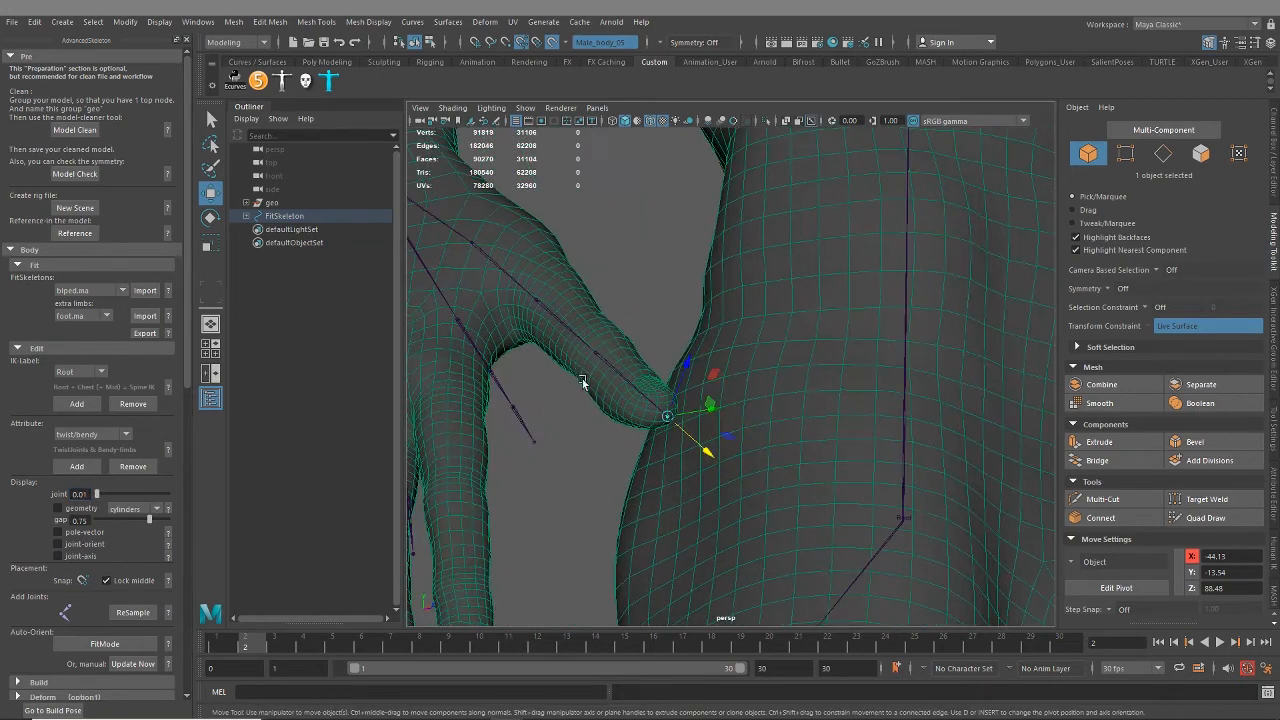
pyautogui.keyDown('alt'); pyautogui.moveTo(583, 383); pyautogui.dragTo(628, 524, button='right'); pyautogui.keyUp('alt')
pyautogui.keyDown('alt'); pyautogui.moveTo(628, 524); pyautogui.dragTo(746, 314, button='middle'); pyautogui.keyUp('alt')
pyautogui.keyDown('alt'); pyautogui.moveTo(746, 314); pyautogui.dragTo(670, 417, button='right'); pyautogui.keyUp('alt')
pyautogui.keyDown('alt'); pyautogui.moveTo(670, 417); pyautogui.dragTo(700, 453, button='middle'); pyautogui.keyUp('alt')
pyautogui.keyDown('alt'); pyautogui.moveTo(700, 453); pyautogui.dragTo(509, 486); pyautogui.keyUp('alt')
pyautogui.keyDown('alt'); pyautogui.moveTo(509, 486); pyautogui.dragTo(774, 583, button='right'); pyautogui.keyUp('alt')
pyautogui.keyDown('alt'); pyautogui.moveTo(652, 550); pyautogui.dragTo(579, 552); pyautogui.keyUp('alt')
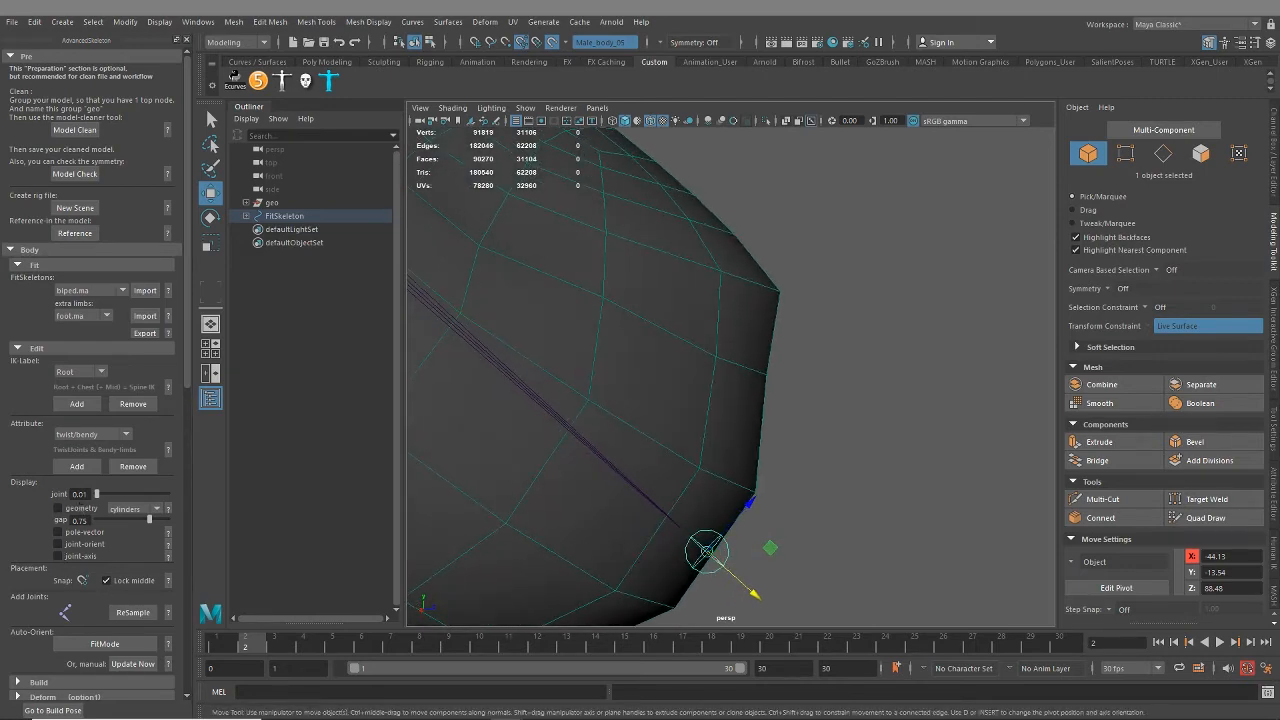
pyautogui.press('Return')
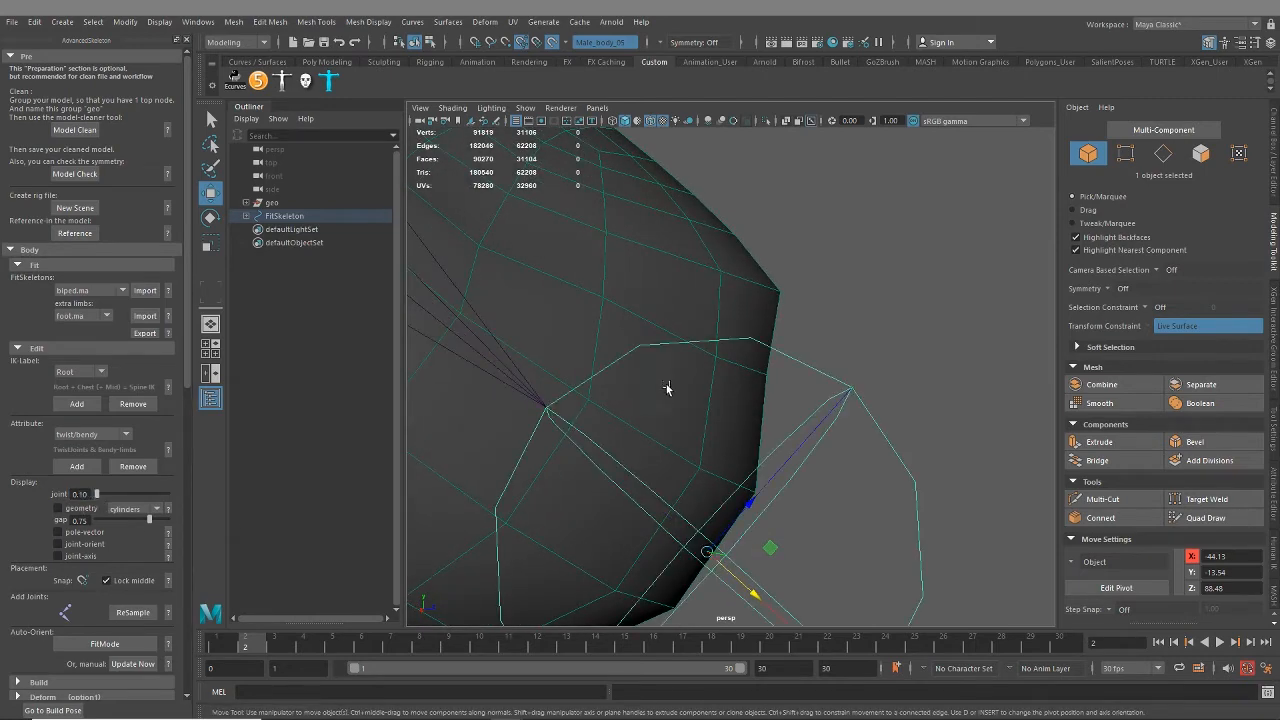
# Step: Rotate the index finger's base joint so its chain points down the index finger
pyautogui.scroll(-5, 667, 389)
pyautogui.scroll(-6, 692, 438)
pyautogui.keyDown('alt'); pyautogui.moveTo(677, 441); pyautogui.dragTo(708, 351); pyautogui.keyUp('alt')
pyautogui.keyDown('alt'); pyautogui.moveTo(708, 355); pyautogui.dragTo(725, 412, button='middle'); pyautogui.keyUp('alt')
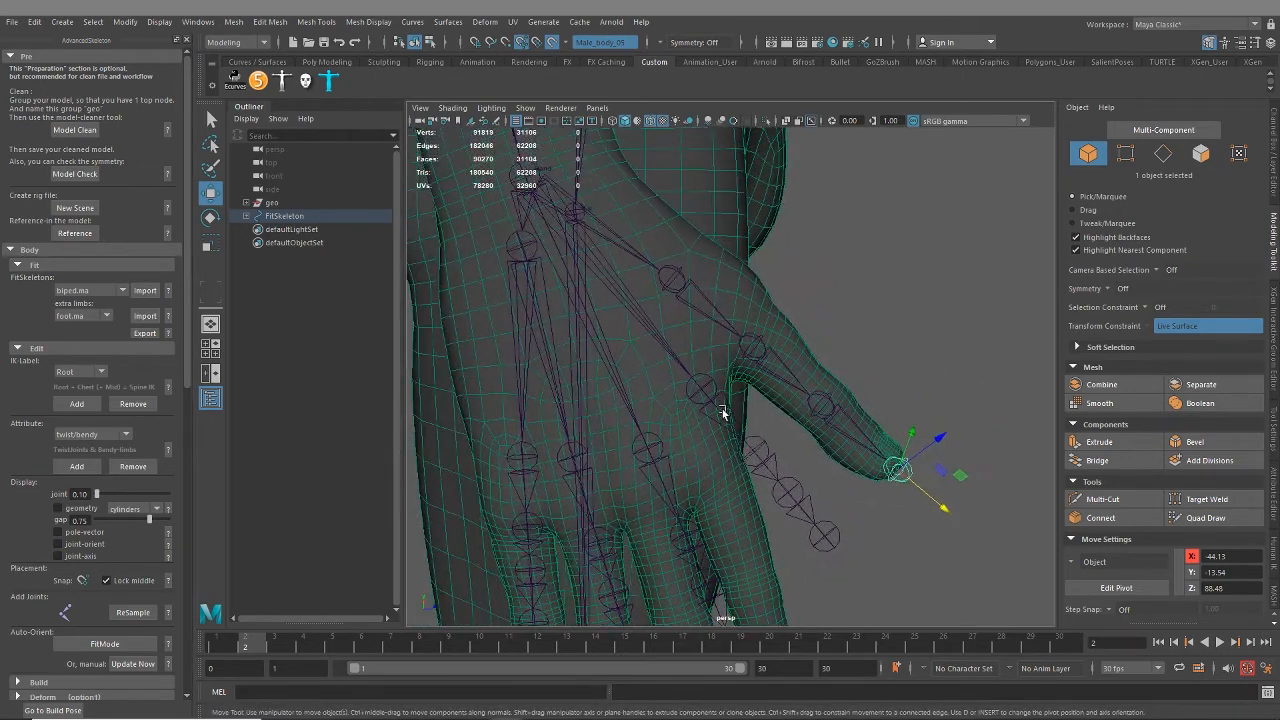
pyautogui.click(707, 391)
pyautogui.keyDown('alt'); pyautogui.moveTo(743, 484); pyautogui.dragTo(707, 370, button='middle'); pyautogui.keyUp('alt')
pyautogui.keyDown('alt'); pyautogui.moveTo(707, 370); pyautogui.dragTo(709, 376); pyautogui.keyUp('alt')
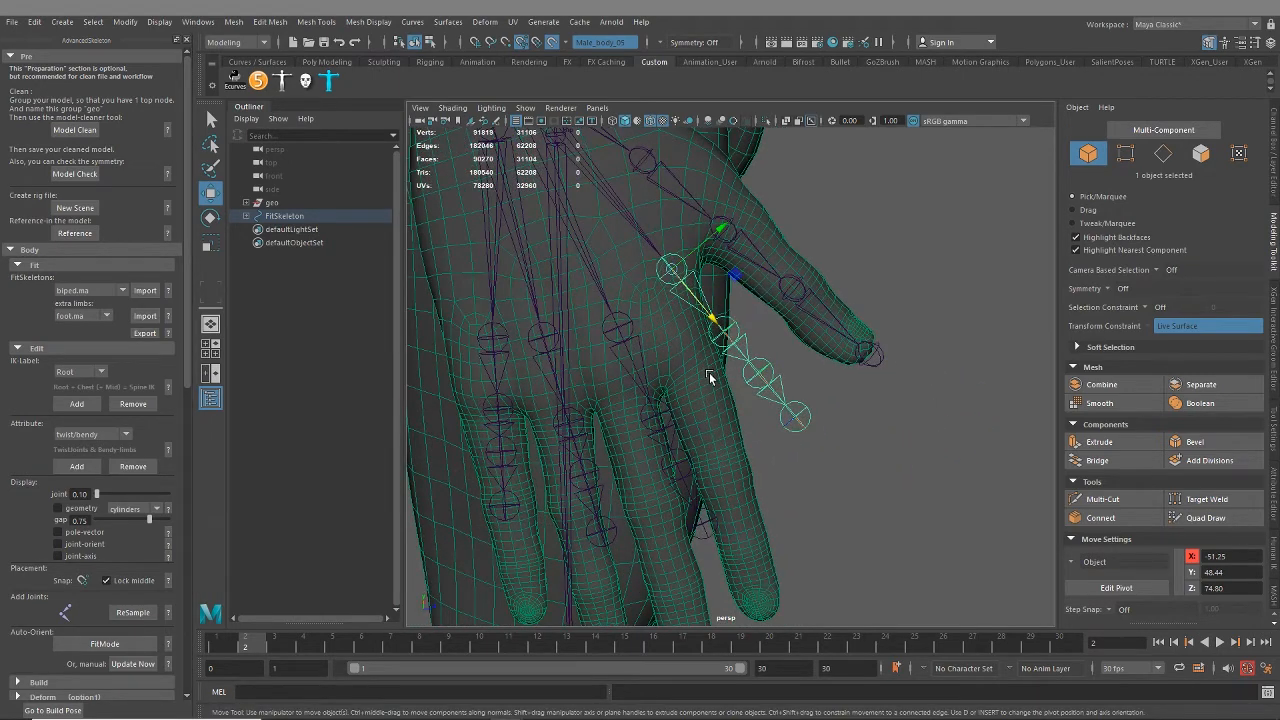
pyautogui.press('e')
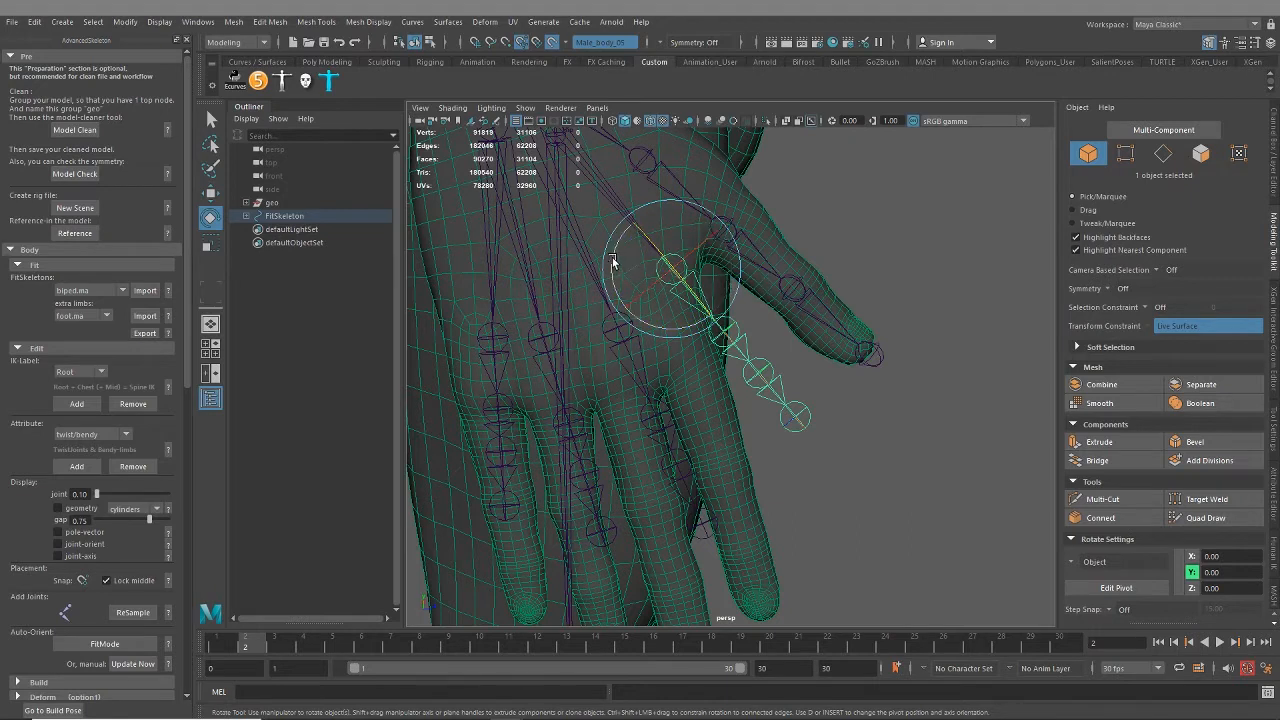
pyautogui.moveTo(613, 262); pyautogui.dragTo(622, 241)
# Step: Move the index finger's base joint down to the knuckle and centre it sideways in the finger
pyautogui.press('w')
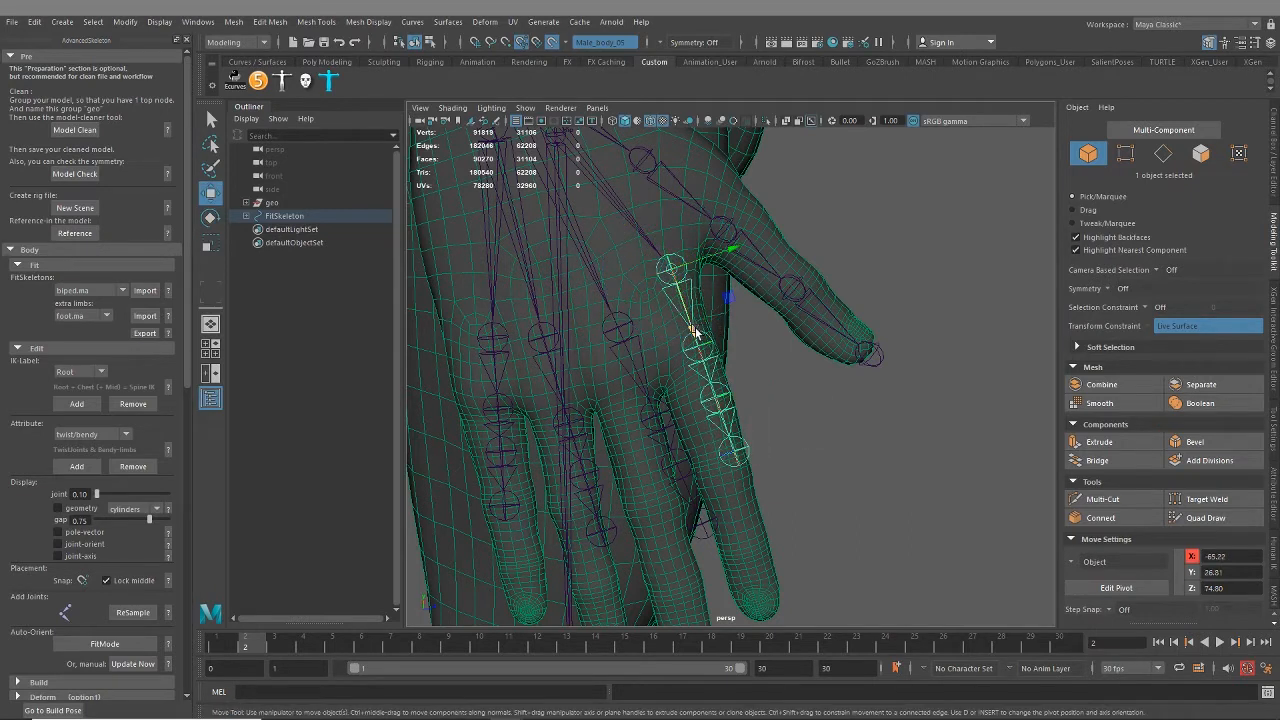
pyautogui.moveTo(697, 332); pyautogui.dragTo(703, 420)
pyautogui.moveTo(760, 341); pyautogui.dragTo(741, 344)
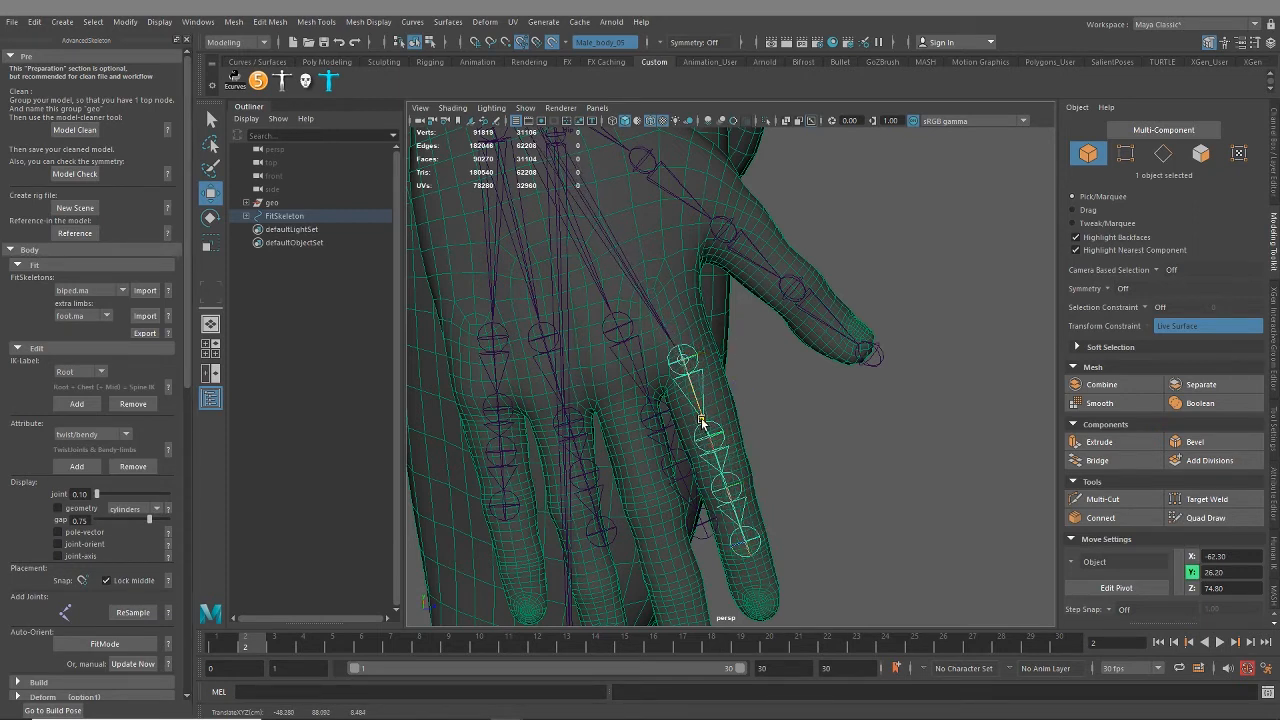
pyautogui.moveTo(703, 422); pyautogui.dragTo(702, 414)
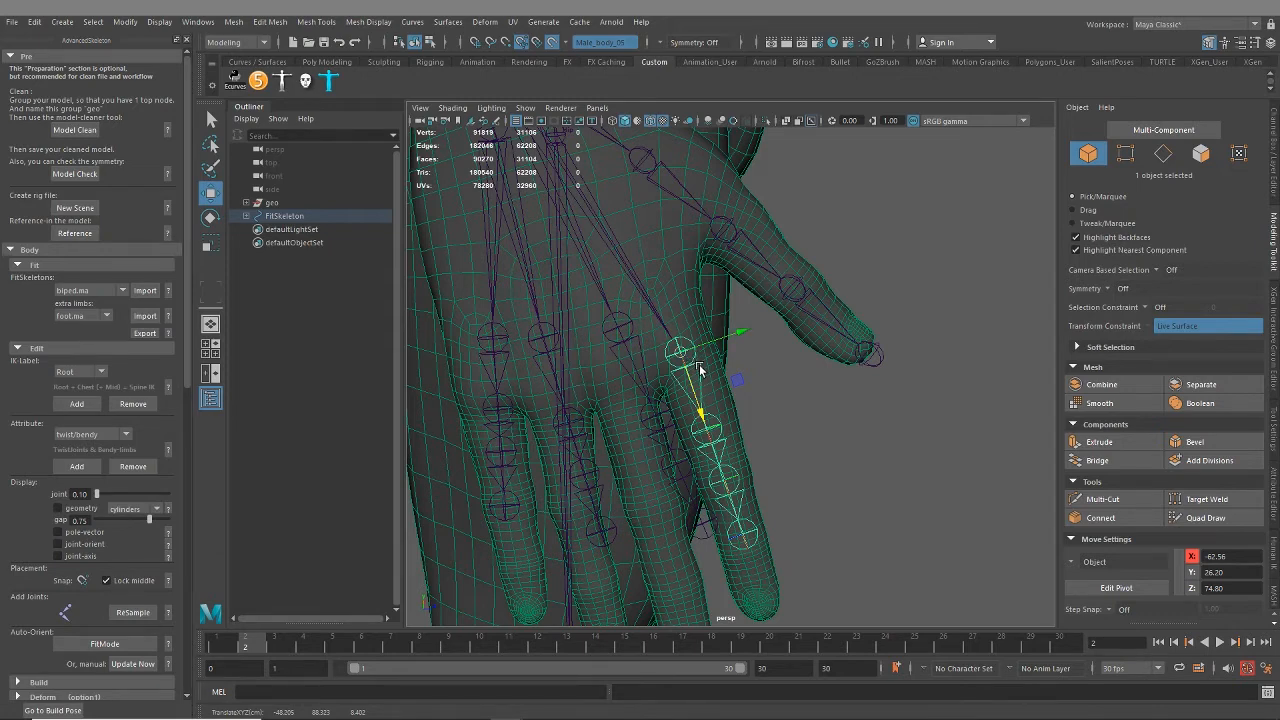
# Step: Rotate the index finger's base joint from the side so the chain follows the finger's slope
pyautogui.keyDown('alt'); pyautogui.moveTo(724, 356); pyautogui.dragTo(514, 484); pyautogui.keyUp('alt')
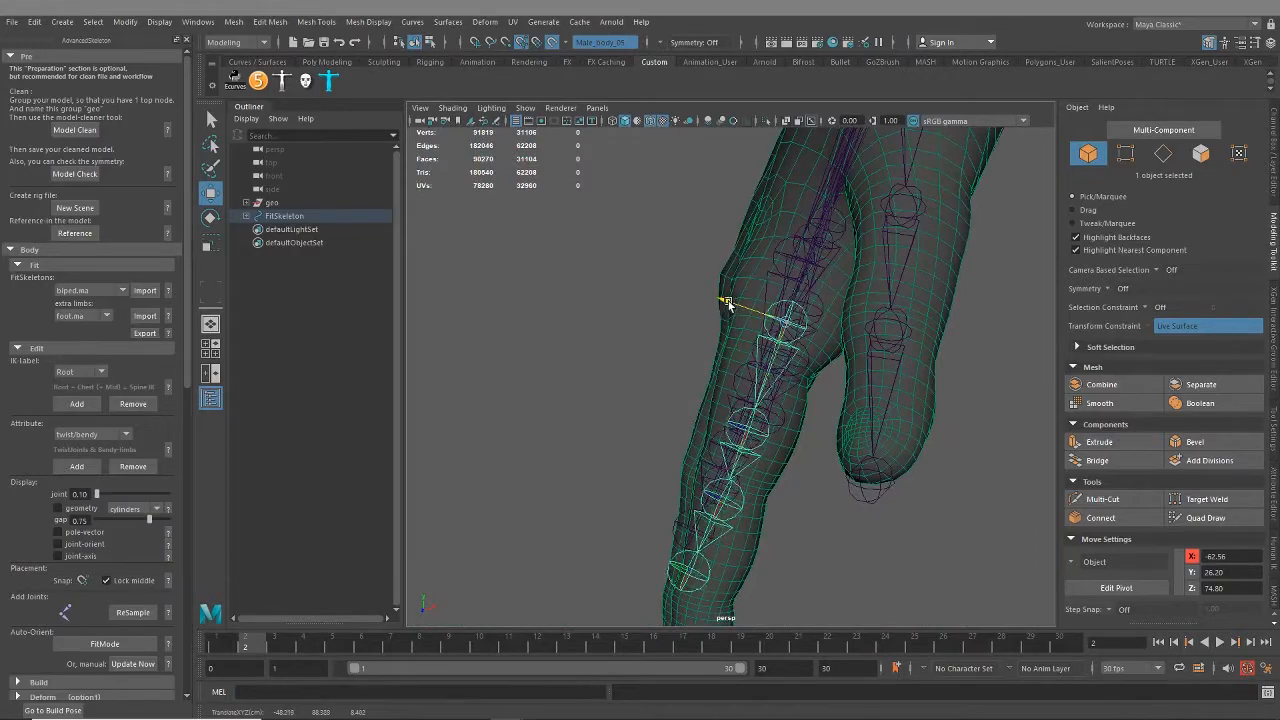
pyautogui.press('e')
pyautogui.moveTo(740, 288); pyautogui.dragTo(657, 551)
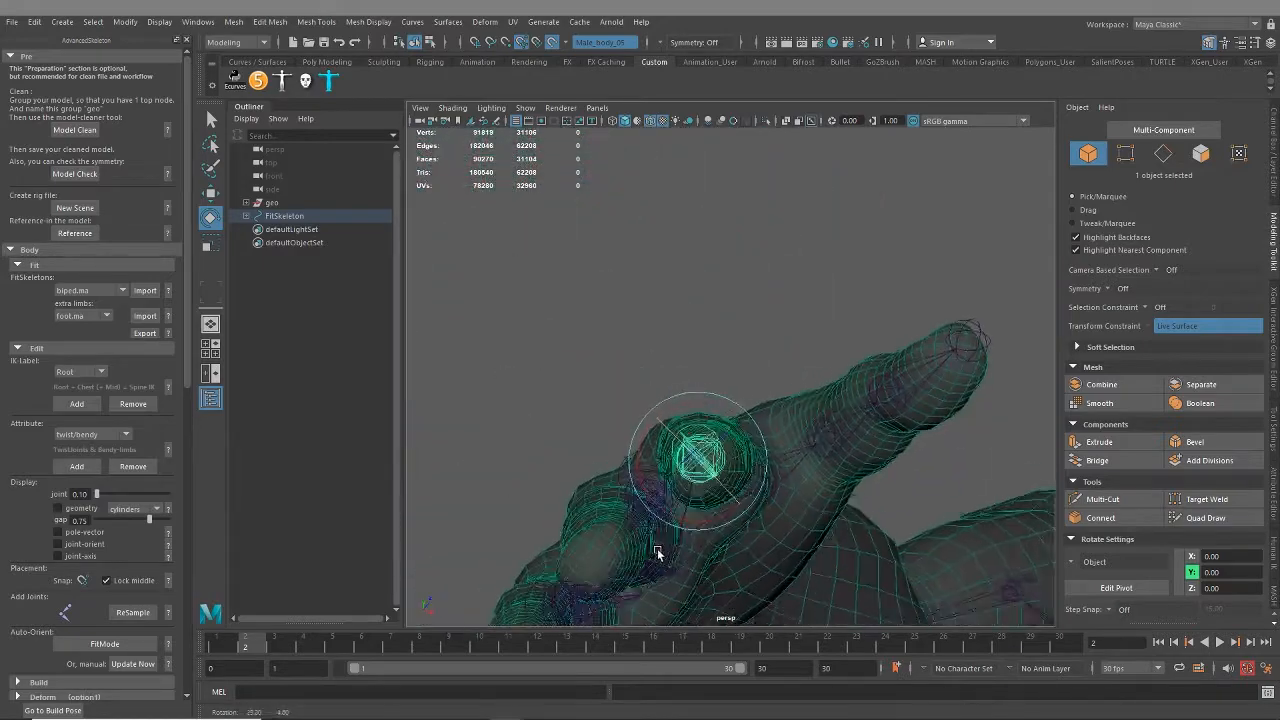
# Step: Move the index finger's second joint down the finger to the middle knuckle
pyautogui.keyDown('alt'); pyautogui.moveTo(709, 471); pyautogui.dragTo(720, 434, button='middle'); pyautogui.keyUp('alt')
pyautogui.keyDown('alt'); pyautogui.moveTo(720, 434); pyautogui.dragTo(753, 494, button='right'); pyautogui.keyUp('alt')
pyautogui.keyDown('alt'); pyautogui.moveTo(753, 494); pyautogui.dragTo(677, 499); pyautogui.keyUp('alt')
pyautogui.press('w')
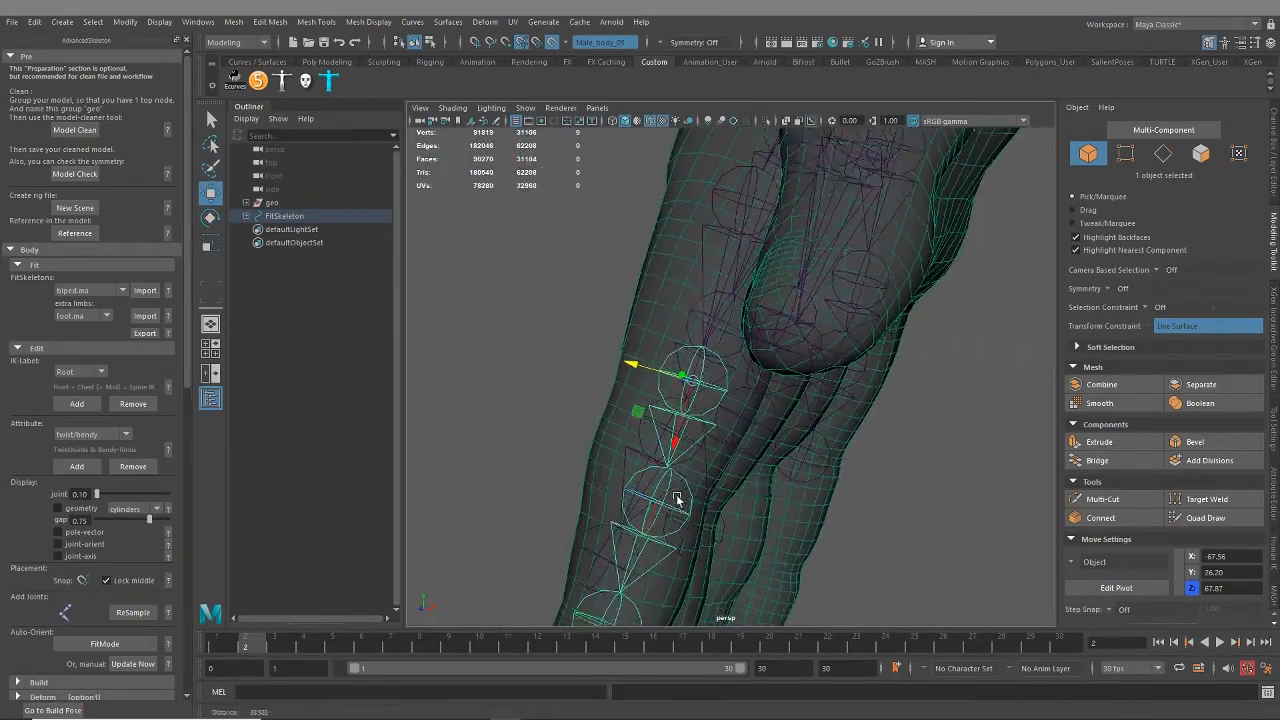
pyautogui.scroll(-2, 677, 499)
pyautogui.moveTo(685, 438); pyautogui.dragTo(649, 493)
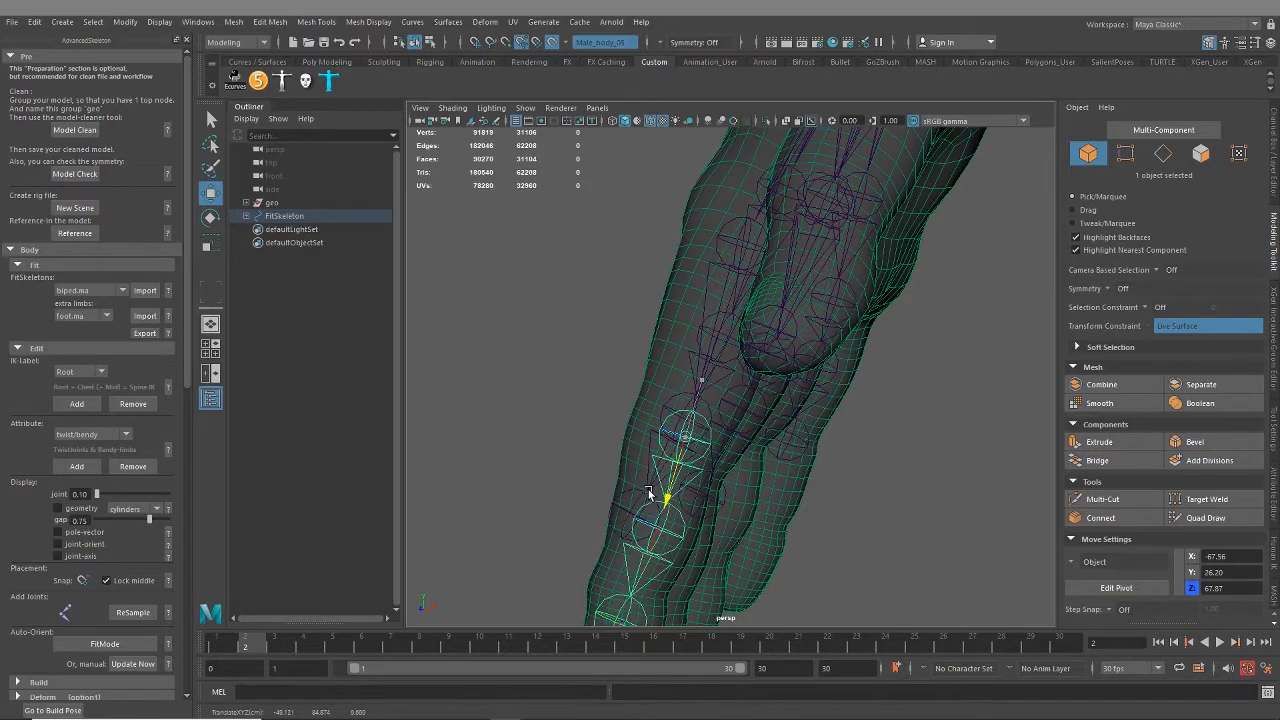
# Step: Move the index finger's third joint down to the last knuckle and fine-tune its position along the finger
pyautogui.keyDown('alt'); pyautogui.moveTo(654, 499); pyautogui.dragTo(685, 348, button='middle'); pyautogui.keyUp('alt')
pyautogui.click(701, 382)
pyautogui.keyDown('alt'); pyautogui.moveTo(702, 427); pyautogui.dragTo(734, 345, button='middle'); pyautogui.keyUp('alt')
pyautogui.moveTo(705, 346); pyautogui.dragTo(680, 406)
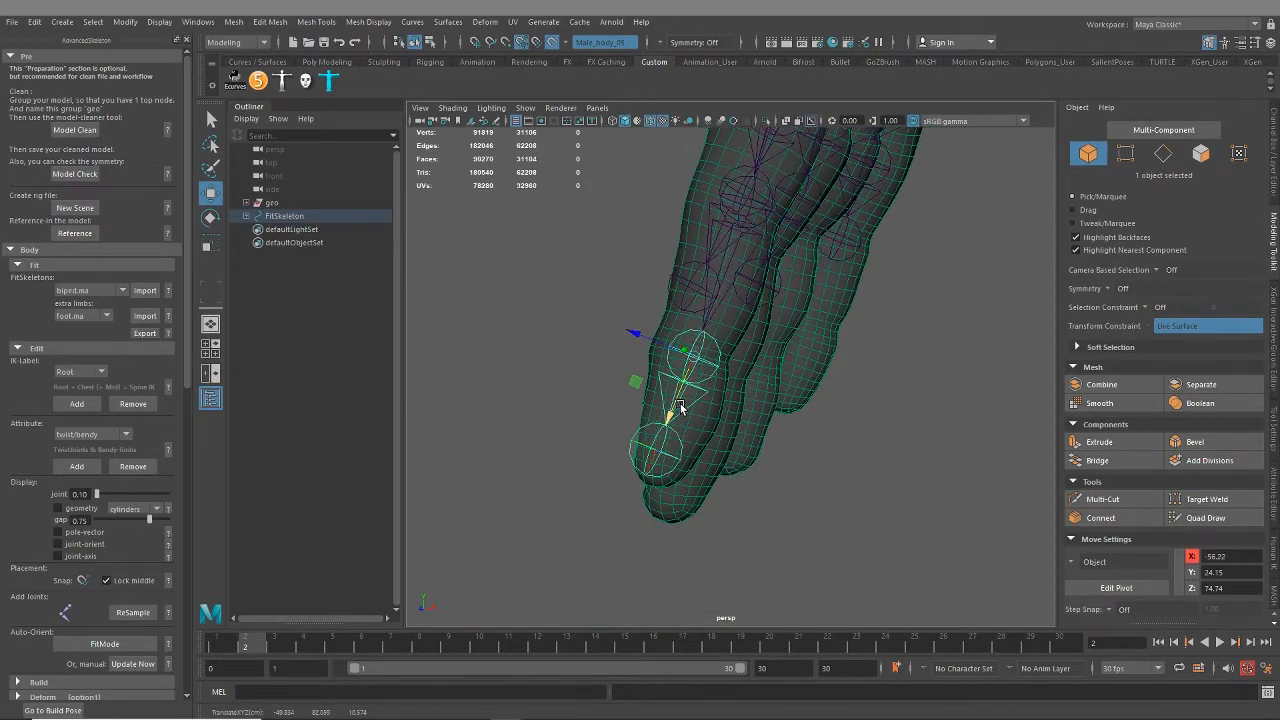
pyautogui.keyDown('alt'); pyautogui.moveTo(678, 338); pyautogui.dragTo(897, 517, button='right'); pyautogui.keyUp('alt')
pyautogui.keyDown('alt'); pyautogui.moveTo(732, 414); pyautogui.dragTo(785, 465, button='middle'); pyautogui.keyUp('alt')
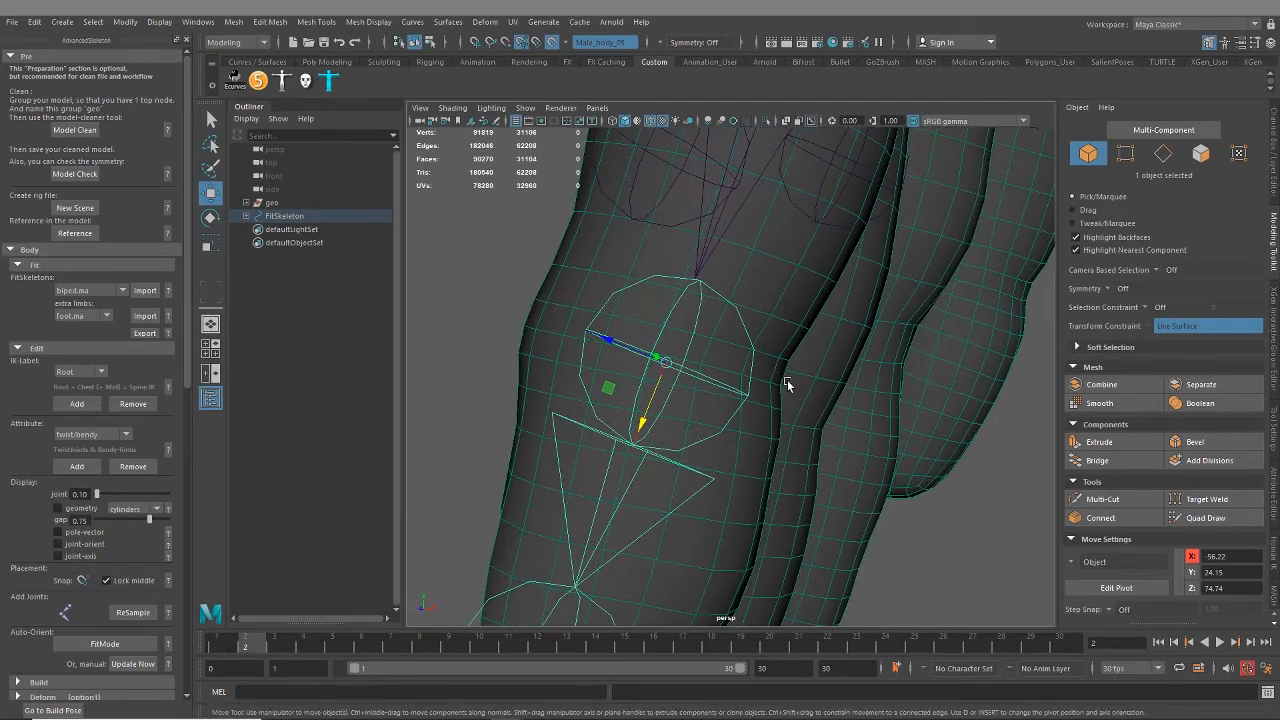
pyautogui.moveTo(647, 427); pyautogui.dragTo(650, 412)
# Step: Move the index finger's end joint down along the finger to the fingertip
pyautogui.keyDown('alt'); pyautogui.moveTo(666, 430); pyautogui.dragTo(615, 402, button='right'); pyautogui.keyUp('alt')
pyautogui.keyDown('alt'); pyautogui.moveTo(688, 433); pyautogui.dragTo(734, 311, button='middle'); pyautogui.keyUp('alt')
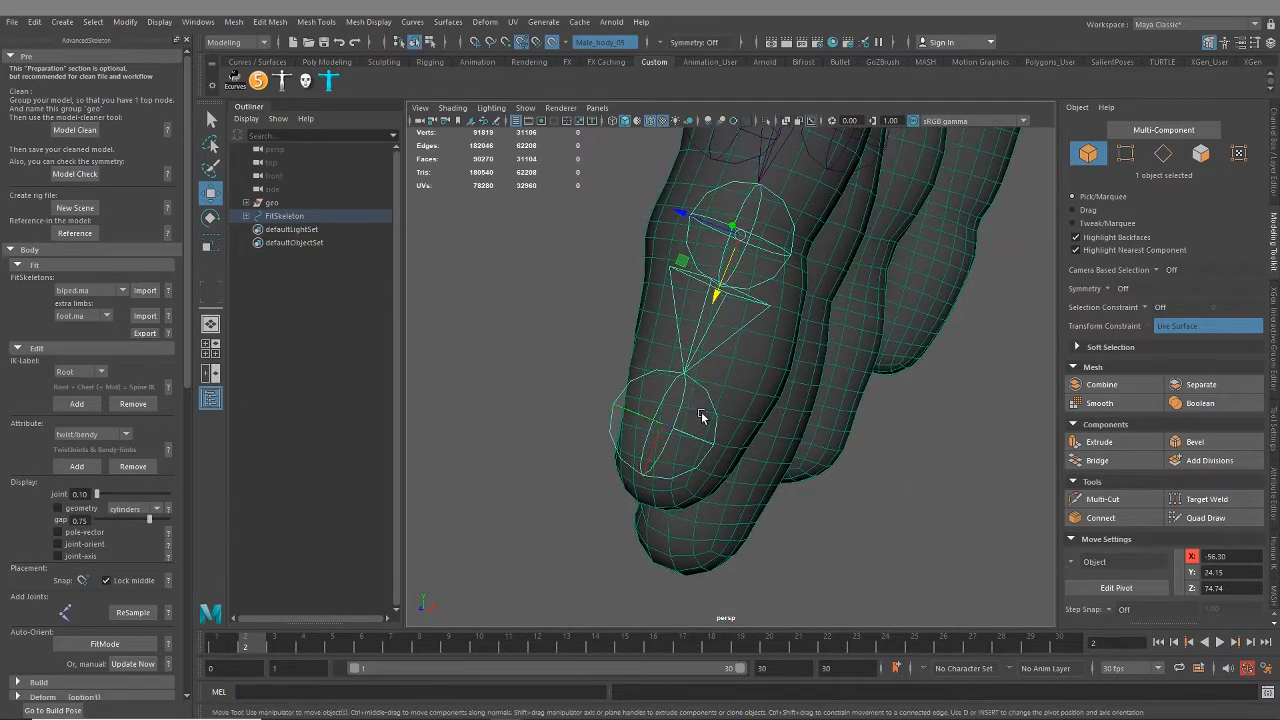
pyautogui.click(708, 403)
pyautogui.click(710, 403)
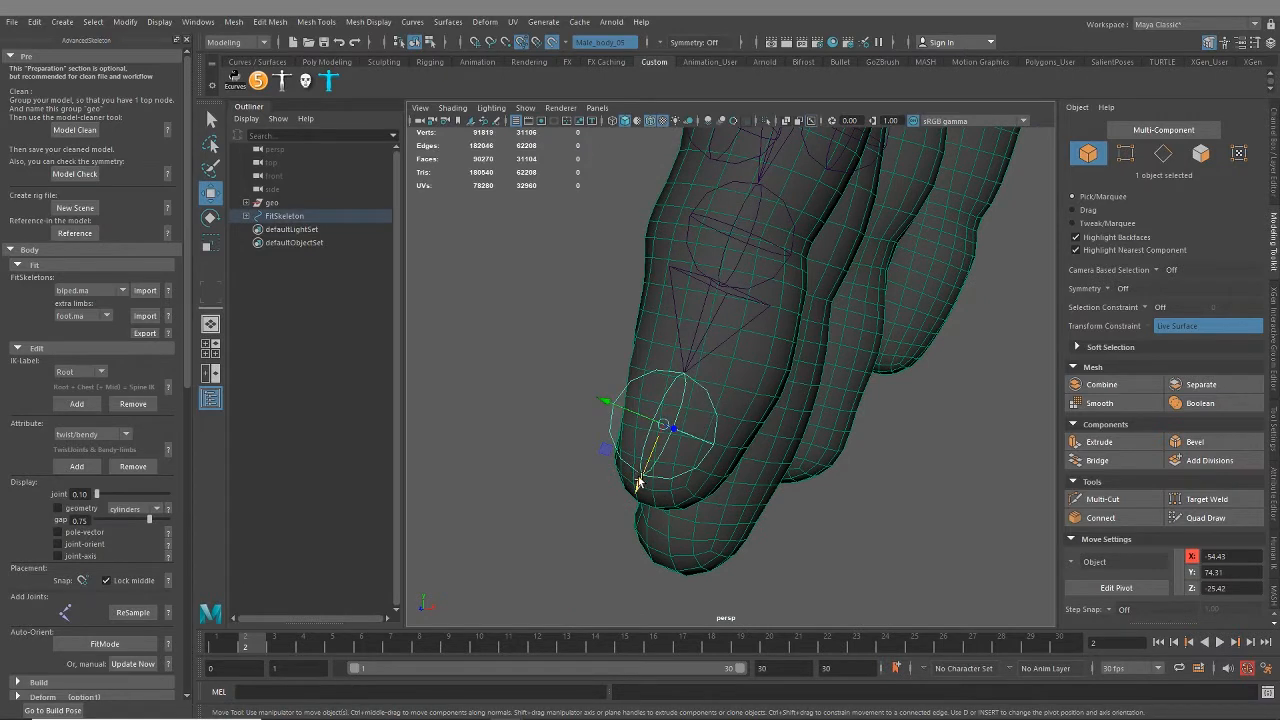
pyautogui.moveTo(638, 483); pyautogui.dragTo(634, 560)
pyautogui.keyDown('alt'); pyautogui.moveTo(713, 449); pyautogui.dragTo(705, 467, button='middle'); pyautogui.keyUp('alt')
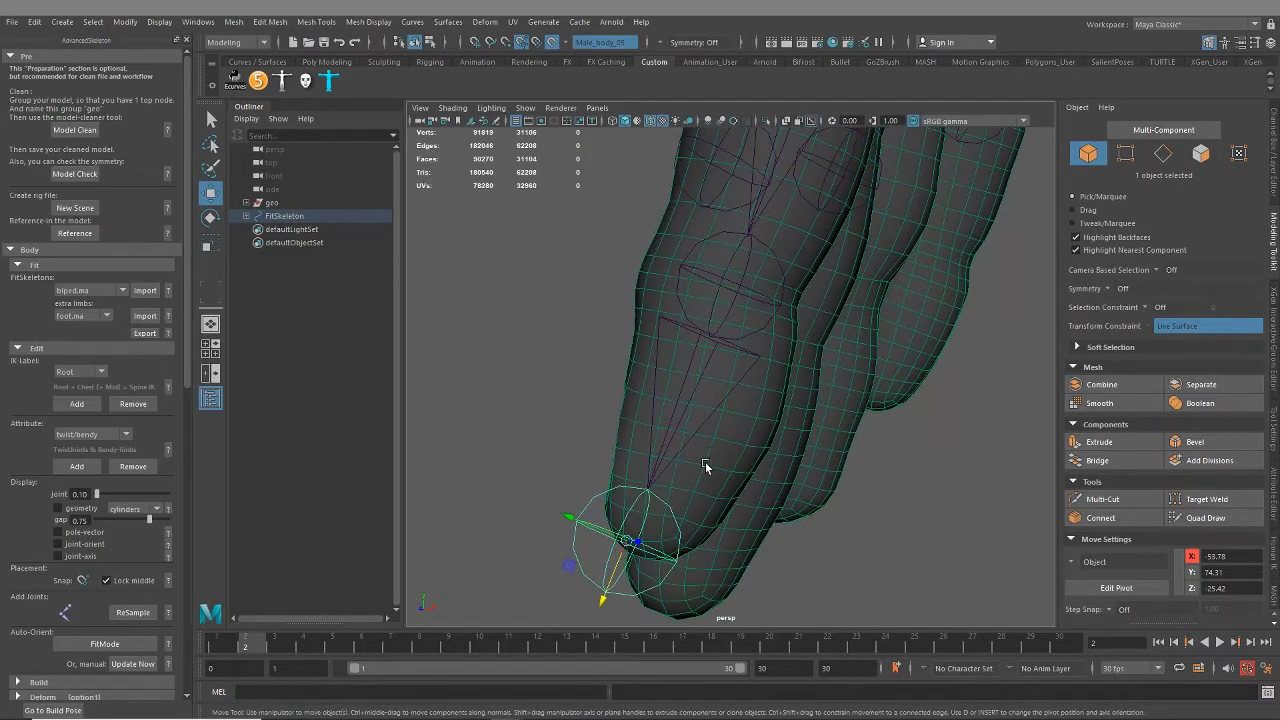
pyautogui.moveTo(562, 514); pyautogui.dragTo(601, 511)
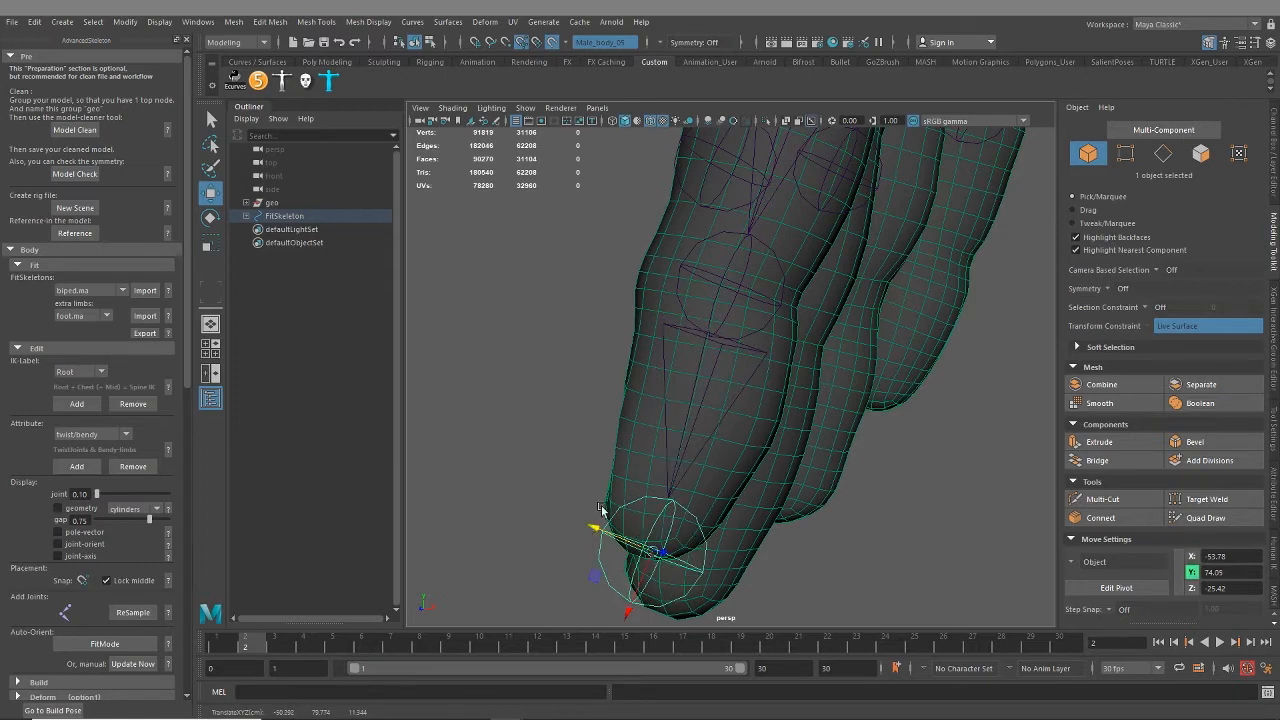
pyautogui.hotkey('ctrl', 'z')
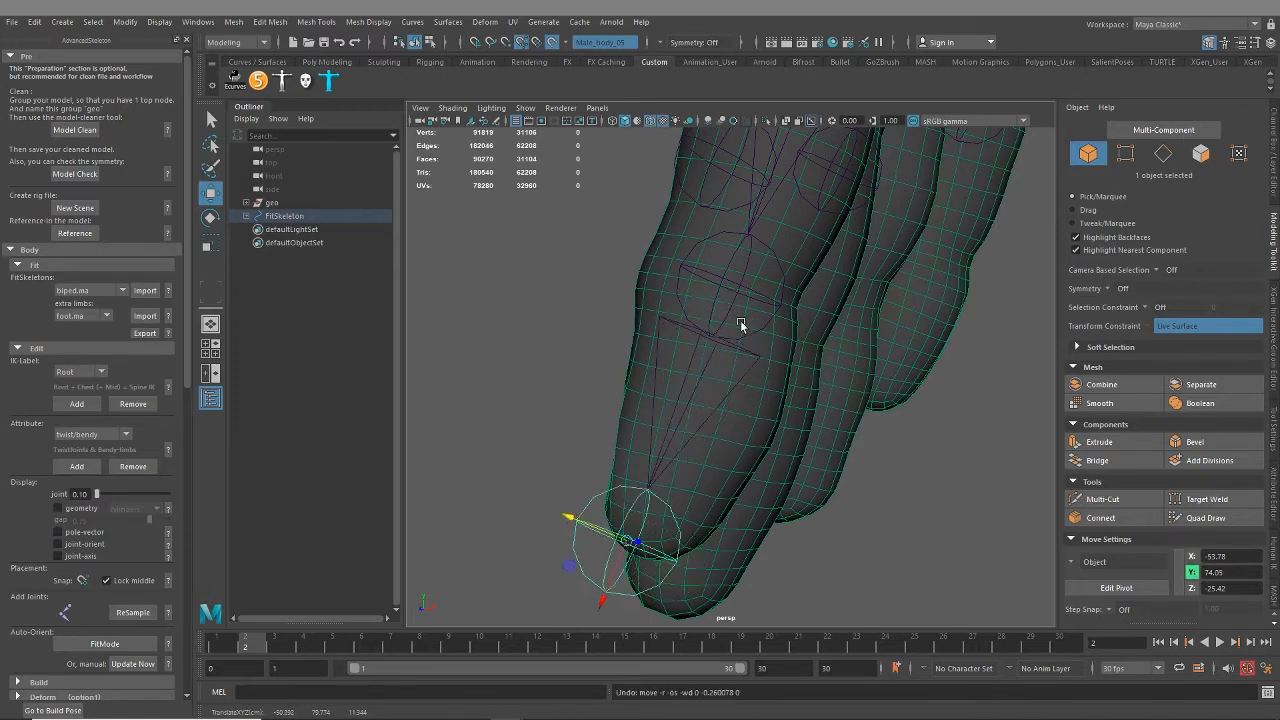
# Step: Shift the index finger's base joint sideways to centre it at the knuckle
pyautogui.keyDown('alt'); pyautogui.moveTo(741, 322); pyautogui.dragTo(698, 376, button='middle'); pyautogui.keyUp('alt')
pyautogui.keyDown('alt'); pyautogui.moveTo(750, 190); pyautogui.dragTo(758, 312, button='middle'); pyautogui.keyUp('alt')
pyautogui.keyDown('alt'); pyautogui.moveTo(758, 312); pyautogui.dragTo(852, 172); pyautogui.keyUp('alt')
pyautogui.click(678, 301)
pyautogui.keyDown('alt'); pyautogui.moveTo(678, 301); pyautogui.dragTo(628, 342); pyautogui.keyUp('alt')
pyautogui.moveTo(715, 288); pyautogui.dragTo(706, 289)
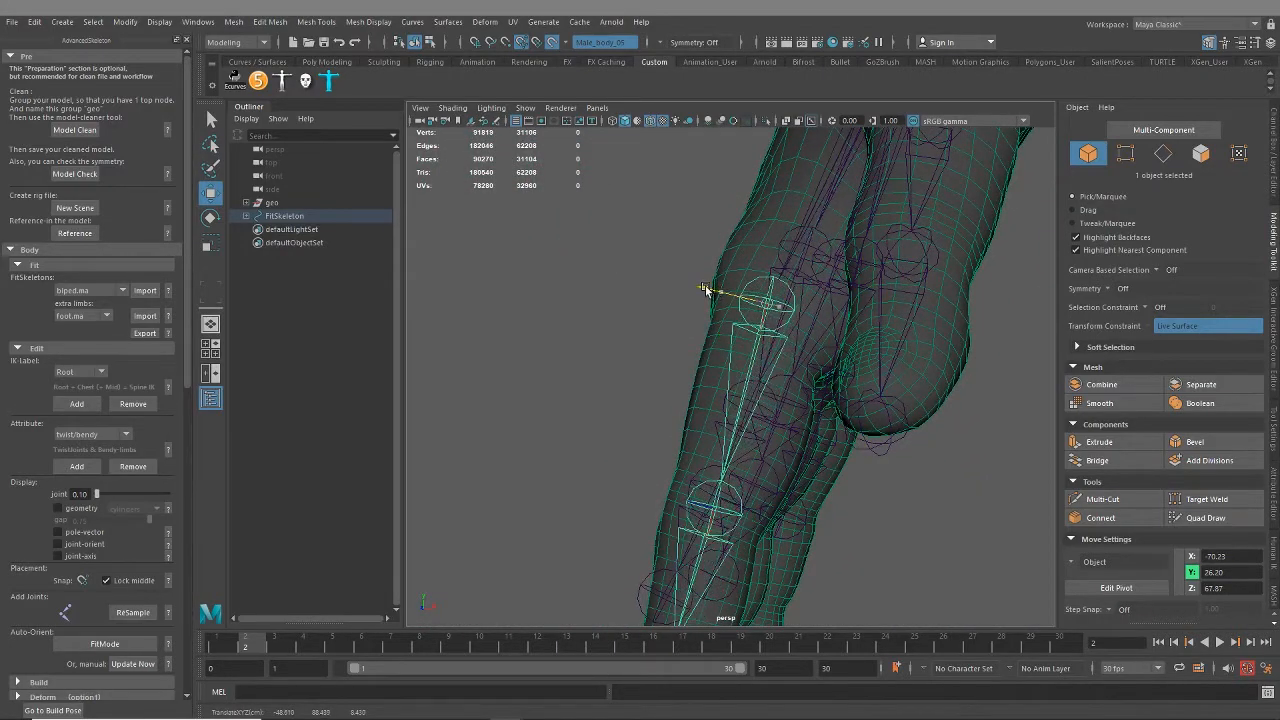
# Step: Rotate the index finger's base joint to realign its chain with the direction of the finger
pyautogui.press('e')
pyautogui.keyDown('alt'); pyautogui.moveTo(745, 375); pyautogui.dragTo(751, 429); pyautogui.keyUp('alt')
pyautogui.keyDown('alt'); pyautogui.moveTo(751, 429); pyautogui.dragTo(791, 451, button='right'); pyautogui.keyUp('alt')
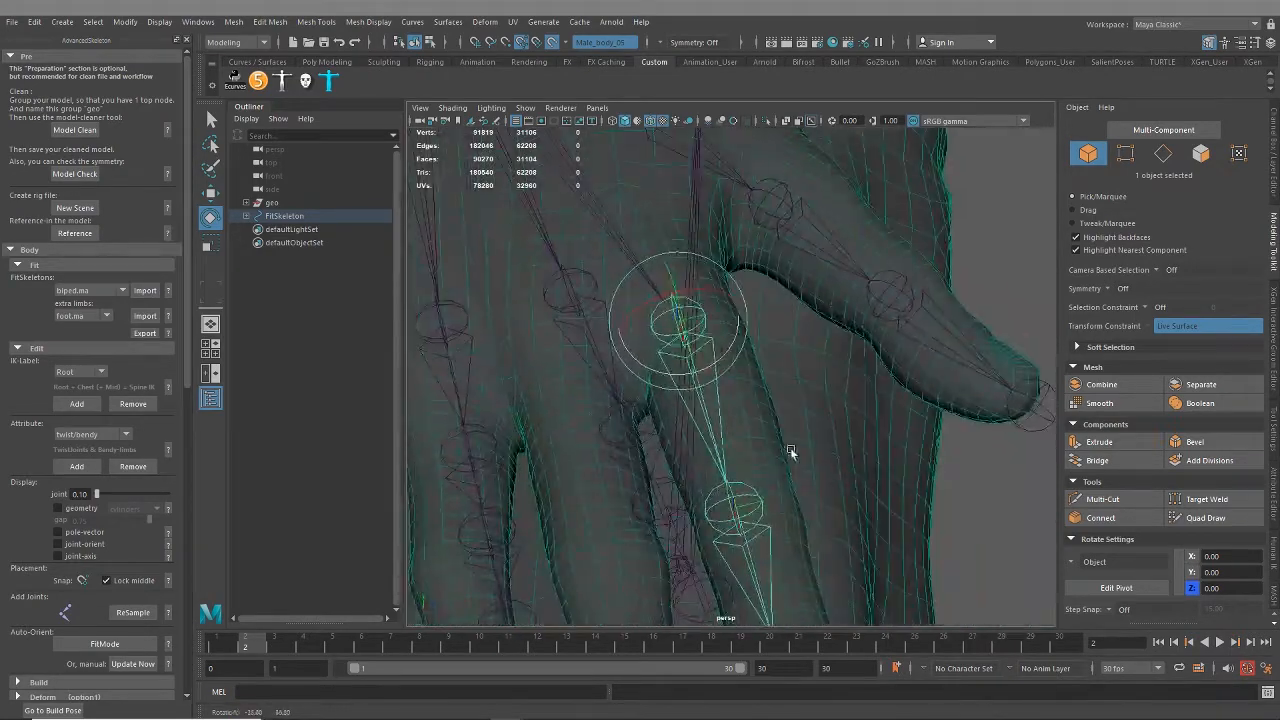
pyautogui.keyDown('alt'); pyautogui.moveTo(791, 451); pyautogui.dragTo(740, 326, button='middle'); pyautogui.keyUp('alt')
pyautogui.keyDown('alt'); pyautogui.moveTo(740, 326); pyautogui.dragTo(701, 310); pyautogui.keyUp('alt')
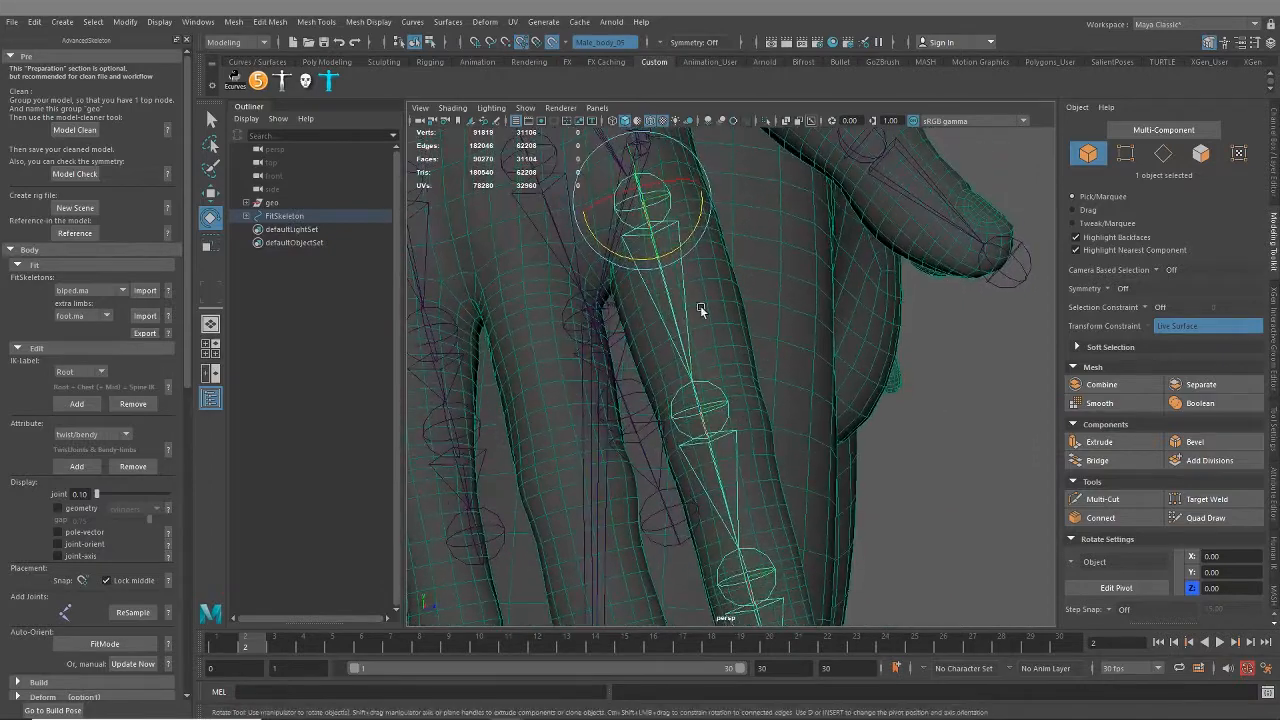
# Step: Nudge the index finger's base joint sideways so the whole chain sits centred in the finger
pyautogui.press('w')
pyautogui.moveTo(696, 190); pyautogui.dragTo(708, 184)
pyautogui.scroll(-5, 712, 215)
pyautogui.keyDown('alt'); pyautogui.moveTo(700, 304); pyautogui.dragTo(754, 278, button='middle'); pyautogui.keyUp('alt')
pyautogui.keyDown('alt'); pyautogui.moveTo(754, 278); pyautogui.dragTo(737, 278); pyautogui.keyUp('alt')
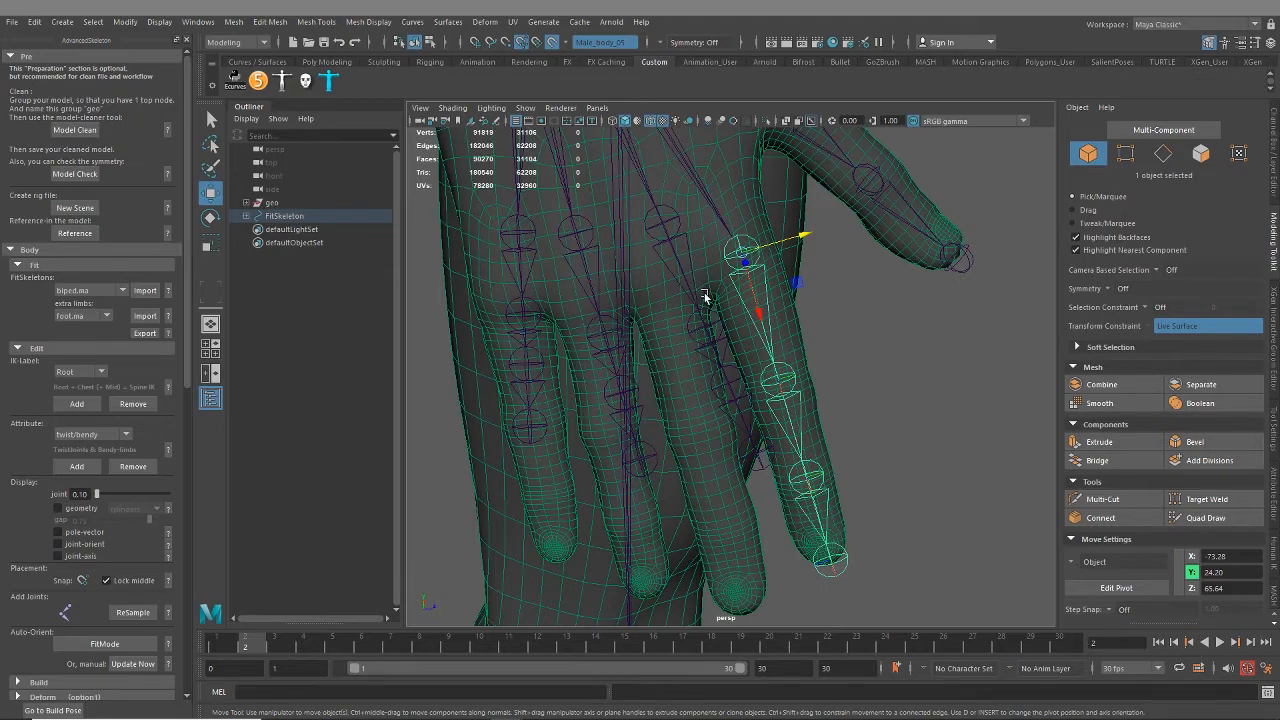
# Step: Rotate the middle finger's base joint so its chain points down the middle finger
pyautogui.click(667, 235)
pyautogui.keyDown('alt'); pyautogui.moveTo(732, 413); pyautogui.dragTo(708, 378); pyautogui.keyUp('alt')
pyautogui.press('e')
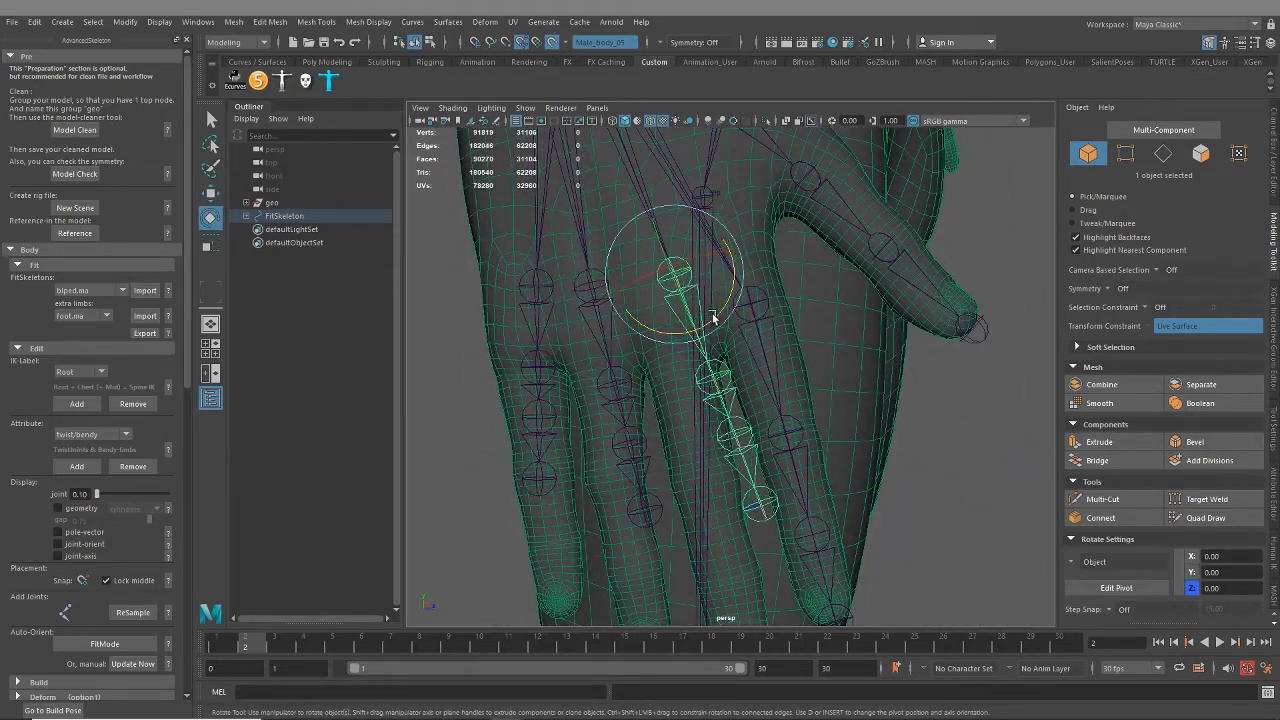
pyautogui.moveTo(713, 318)
pyautogui.mouseDown()
pyautogui.moveTo(700, 316)
pyautogui.moveTo(717, 313)
pyautogui.mouseUp()
# Step: Move the middle finger's base joint sideways into the finger's centre and down to the knuckle
pyautogui.press('w')
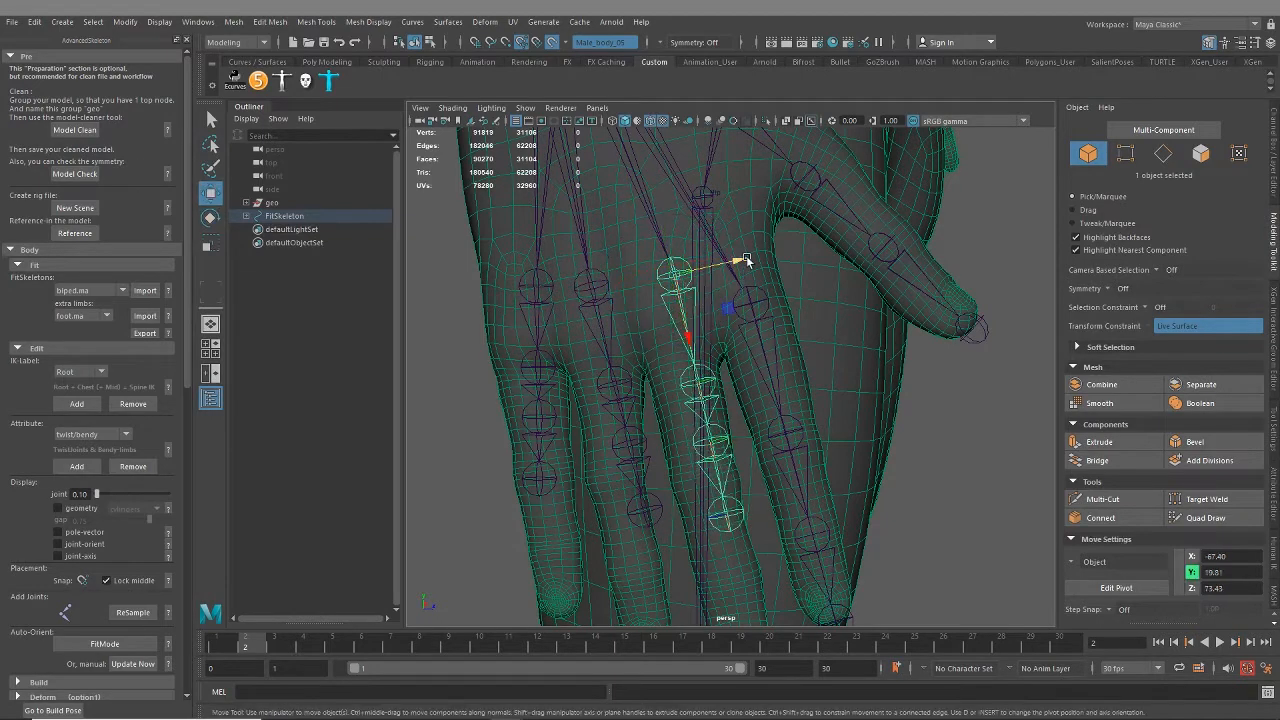
pyautogui.moveTo(745, 260); pyautogui.dragTo(668, 410)
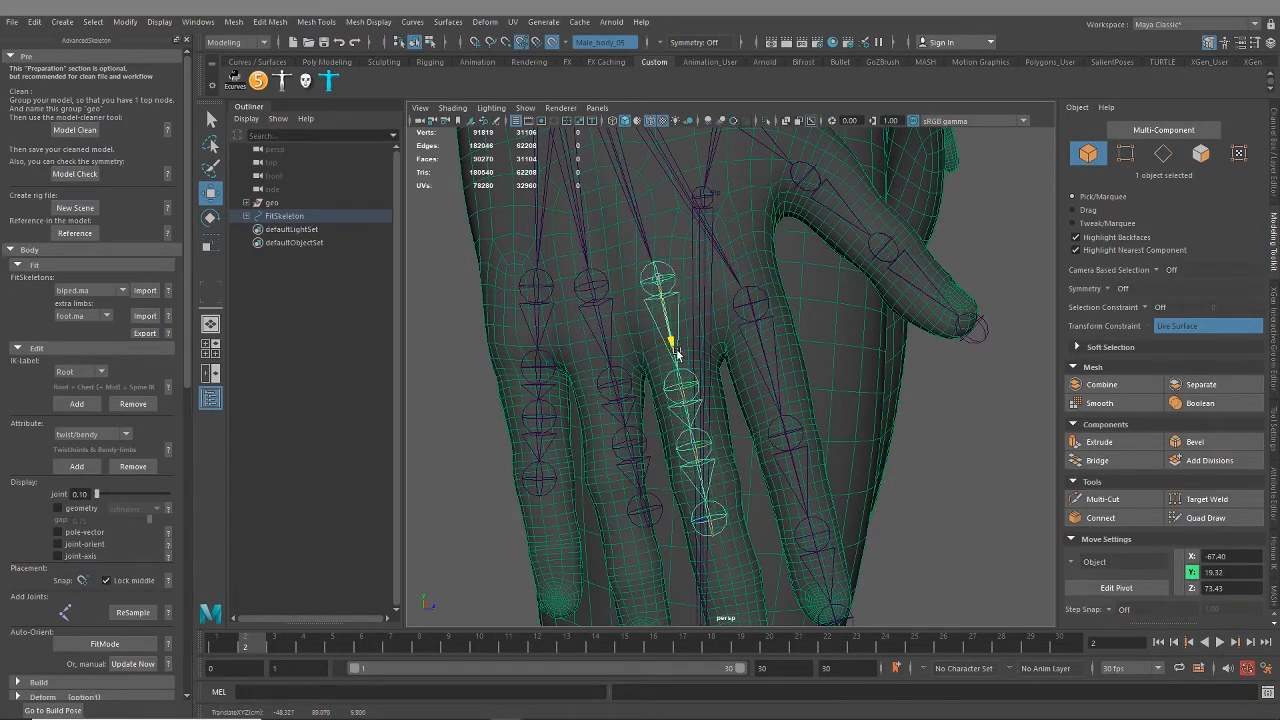
pyautogui.moveTo(676, 352); pyautogui.dragTo(691, 395)
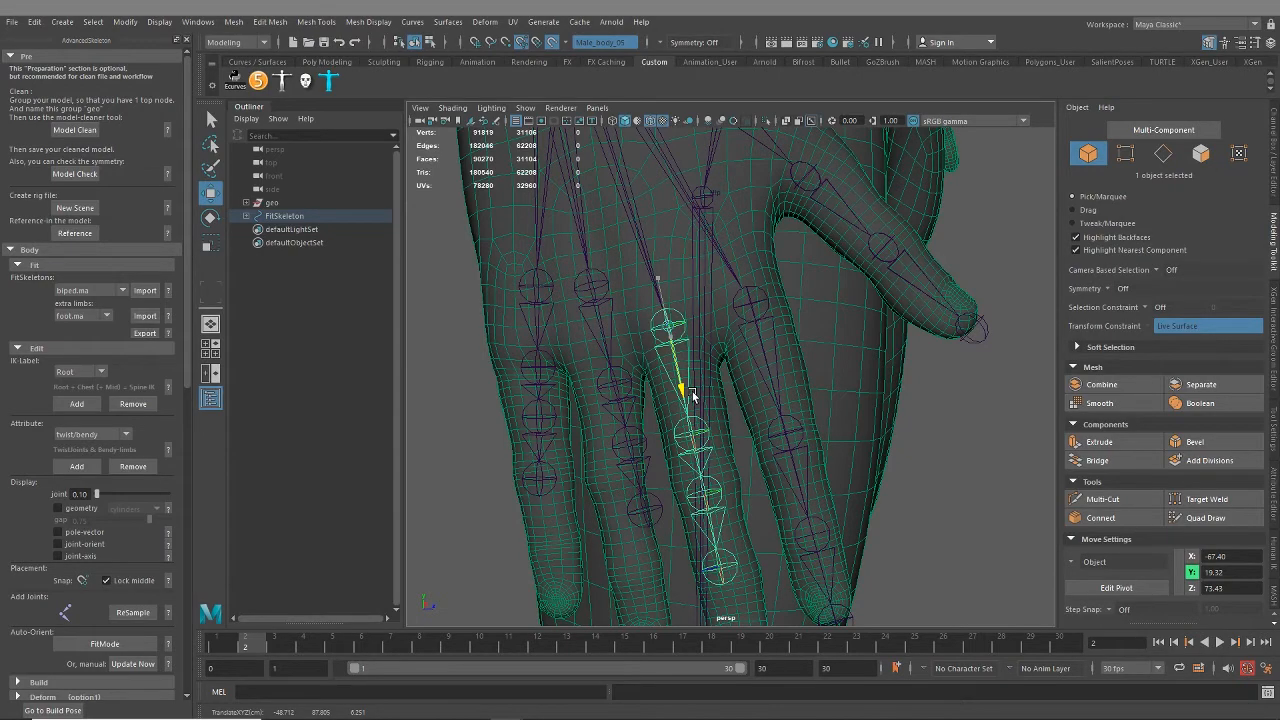
# Step: Adjust the middle finger's base joint in height and rotation so the chain follows the finger's slope
pyautogui.keyDown('alt'); pyautogui.moveTo(691, 395); pyautogui.dragTo(668, 270); pyautogui.keyUp('alt')
pyautogui.press('e')
pyautogui.press('w')
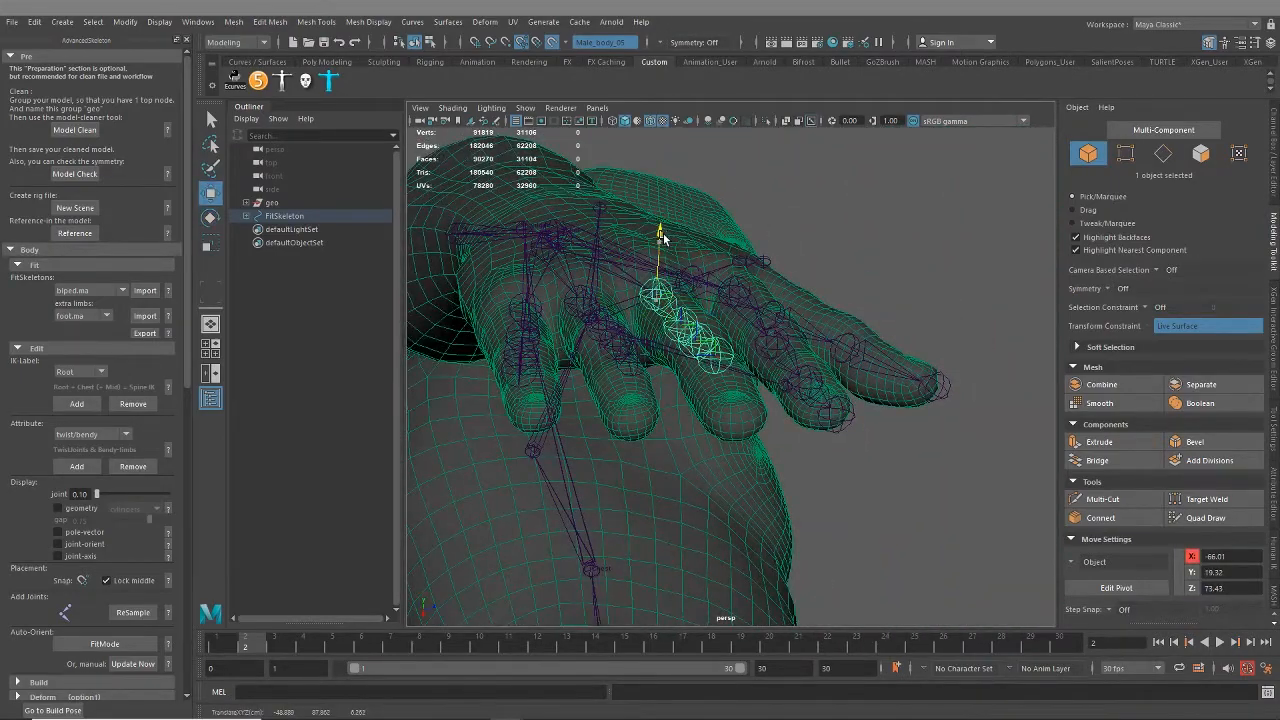
pyautogui.press('e')
pyautogui.keyDown('alt'); pyautogui.moveTo(688, 397); pyautogui.dragTo(668, 366); pyautogui.keyUp('alt')
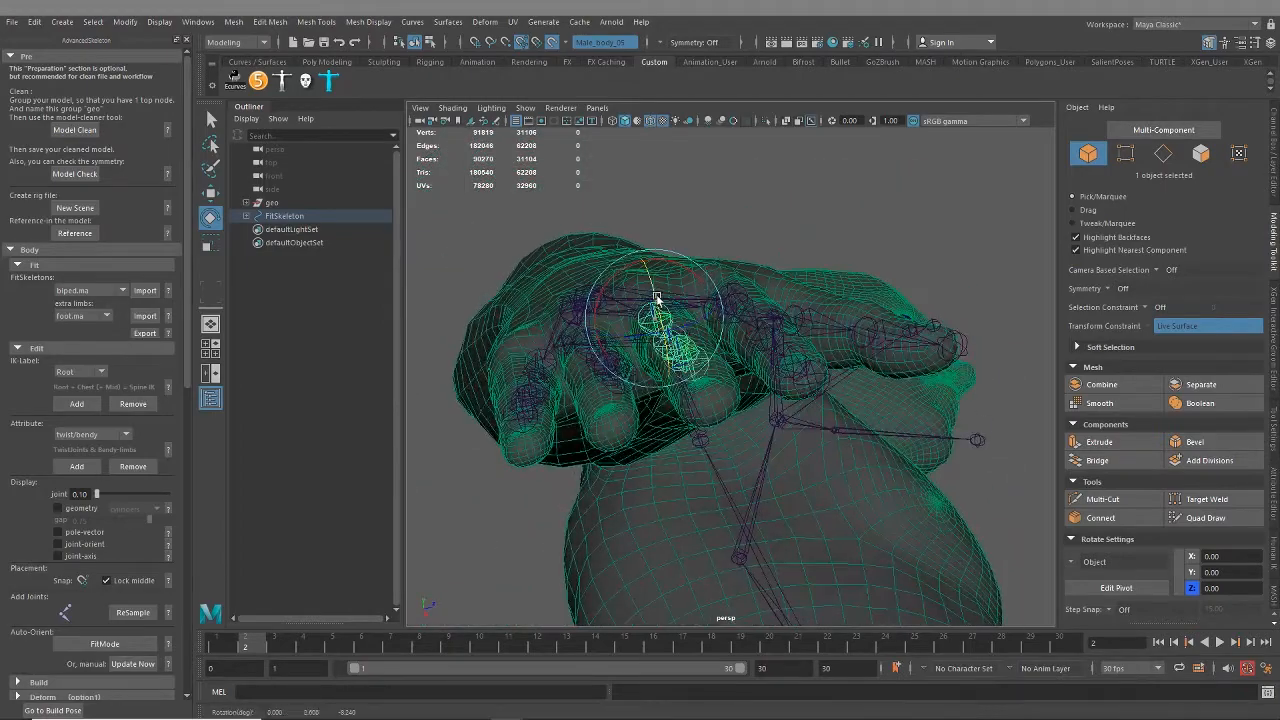
pyautogui.keyDown('alt'); pyautogui.moveTo(658, 298); pyautogui.dragTo(668, 468); pyautogui.keyUp('alt')
# Step: Move the middle finger's second and third joints down the finger to their knuckles
pyautogui.press('w')
pyautogui.keyDown('alt'); pyautogui.moveTo(668, 468); pyautogui.dragTo(751, 551, button='right'); pyautogui.keyUp('alt')
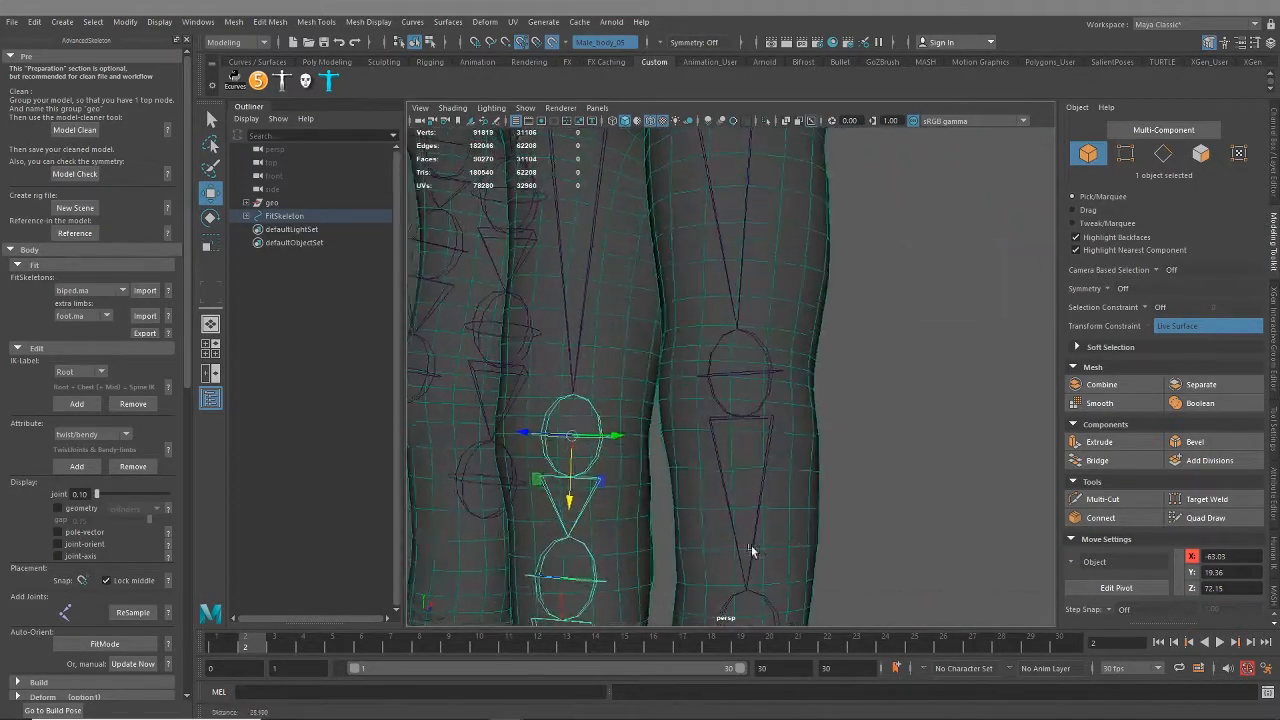
pyautogui.keyDown('alt'); pyautogui.moveTo(632, 493); pyautogui.dragTo(695, 385, button='middle'); pyautogui.keyUp('alt')
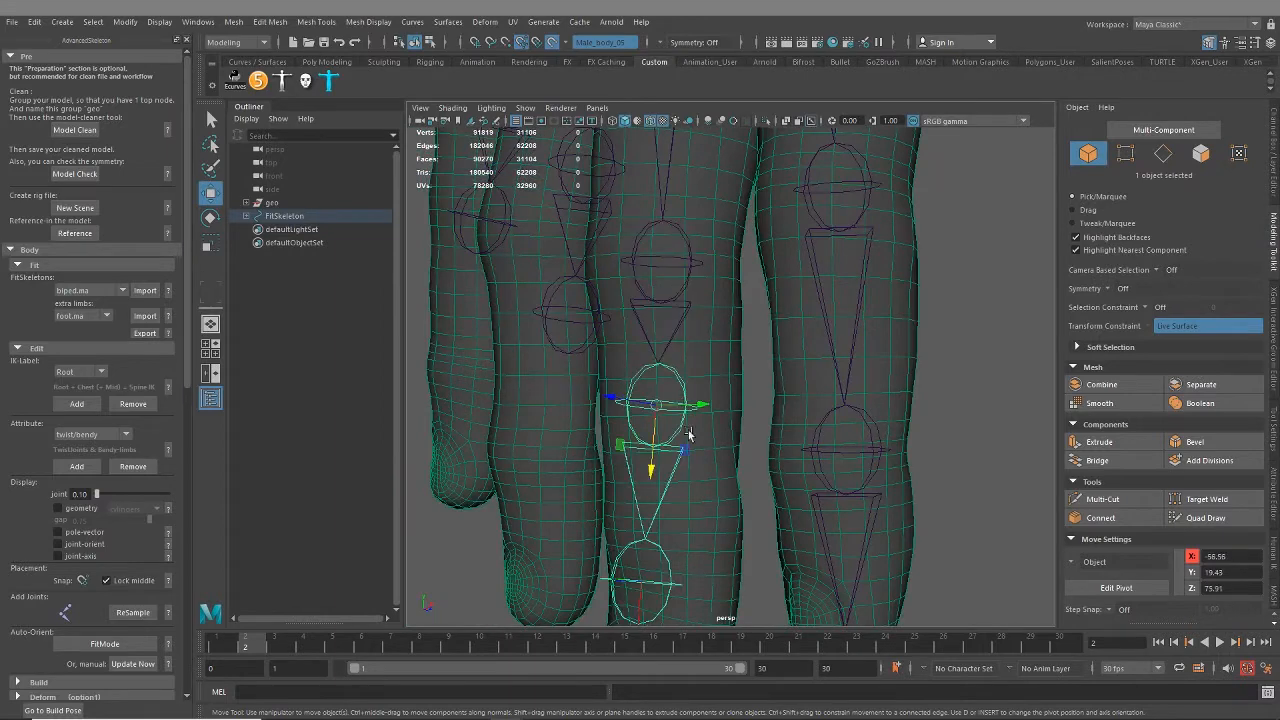
pyautogui.moveTo(648, 513); pyautogui.dragTo(682, 577, button='middle')
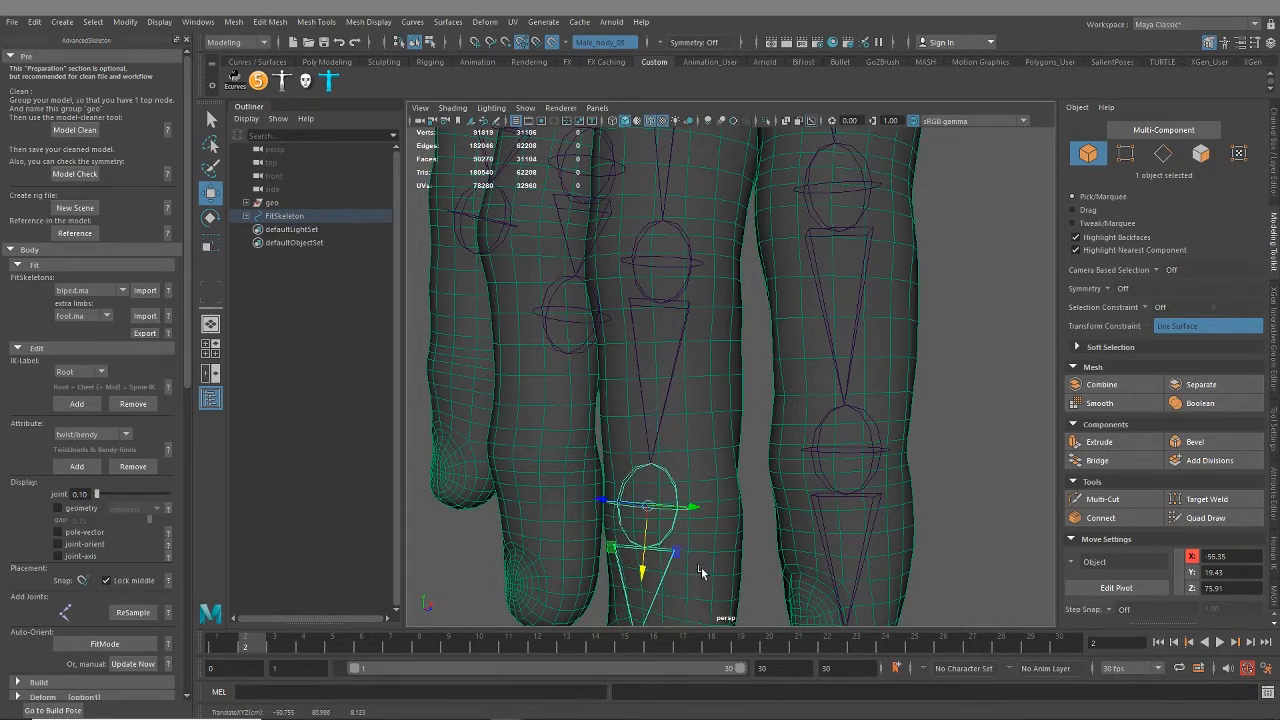
pyautogui.keyDown('alt'); pyautogui.moveTo(700, 572); pyautogui.dragTo(459, 507); pyautogui.keyUp('alt')
pyautogui.moveTo(746, 569); pyautogui.dragTo(814, 539)
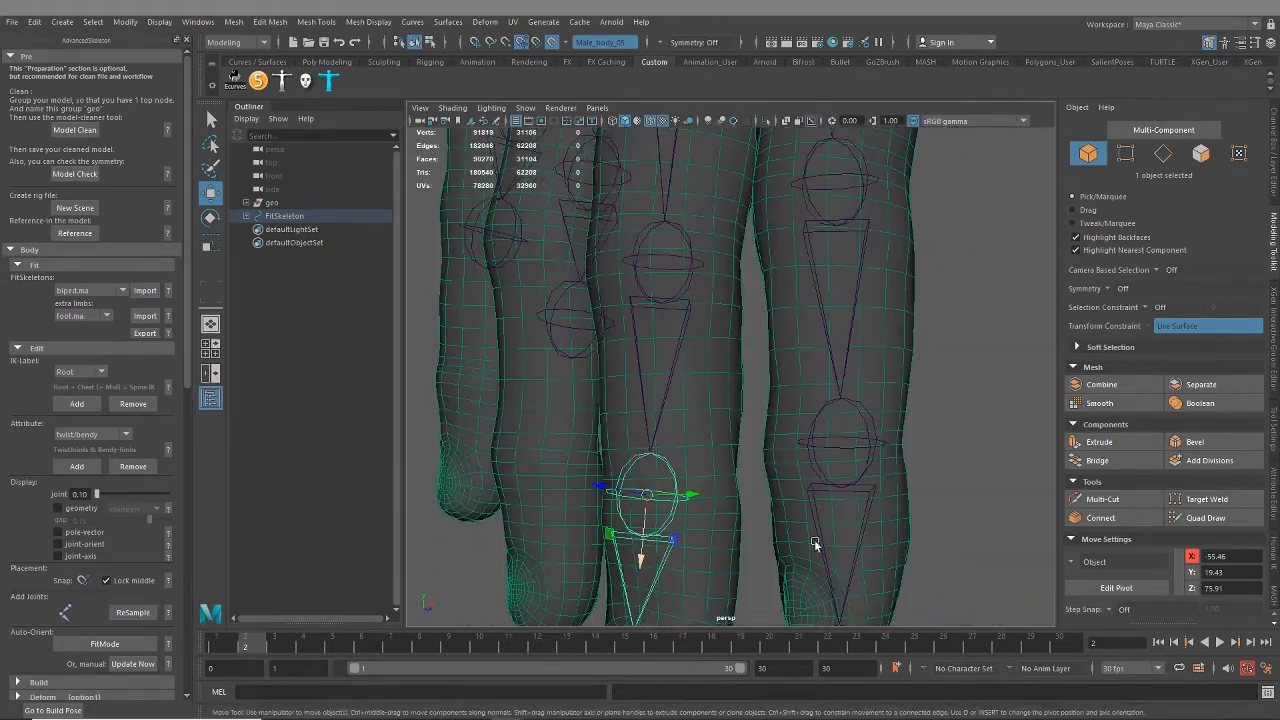
# Step: Move the middle finger's end joint down to the fingertip
pyautogui.keyDown('alt'); pyautogui.moveTo(814, 539); pyautogui.dragTo(740, 520, button='right'); pyautogui.keyUp('alt')
pyautogui.keyDown('alt'); pyautogui.moveTo(740, 520); pyautogui.dragTo(763, 357, button='middle'); pyautogui.keyUp('alt')
pyautogui.click(690, 455)
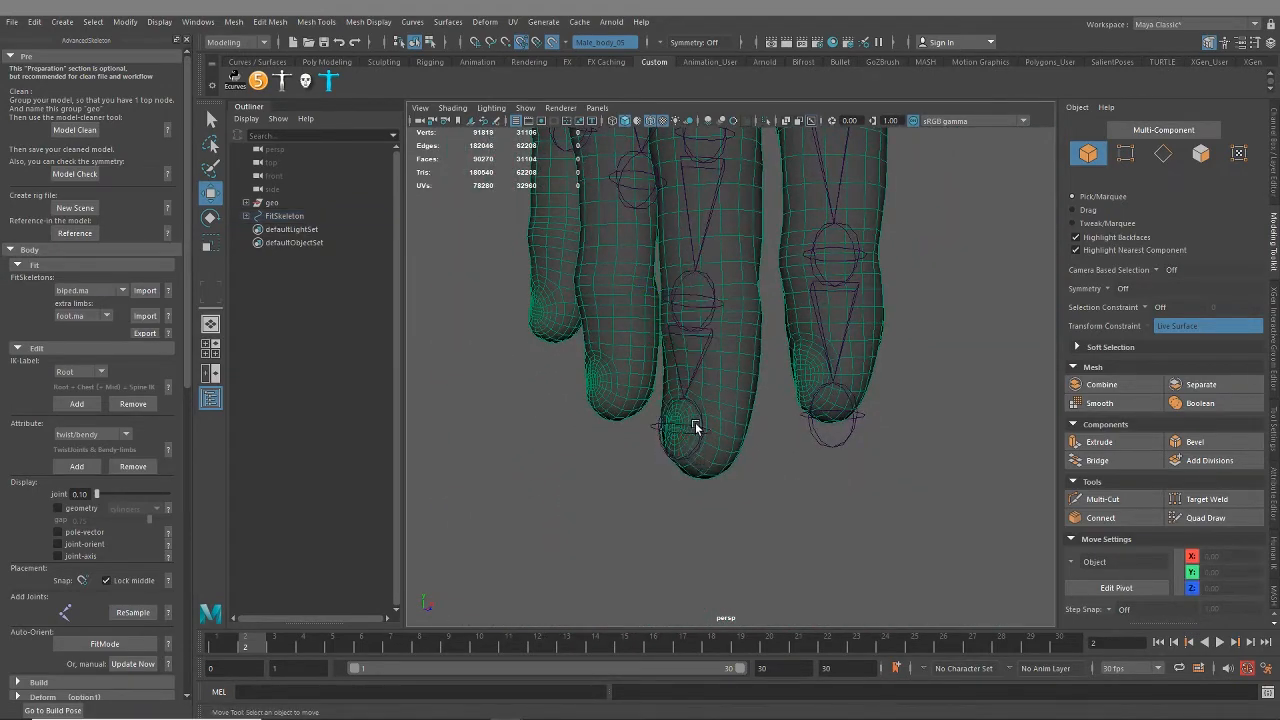
pyautogui.click(696, 428)
pyautogui.moveTo(677, 482); pyautogui.dragTo(729, 336)
# Step: Rotate the middle finger's base joint to realign the lengthened chain inside the finger
pyautogui.click(690, 290)
pyautogui.press('e')
pyautogui.moveTo(693, 297); pyautogui.dragTo(714, 224)
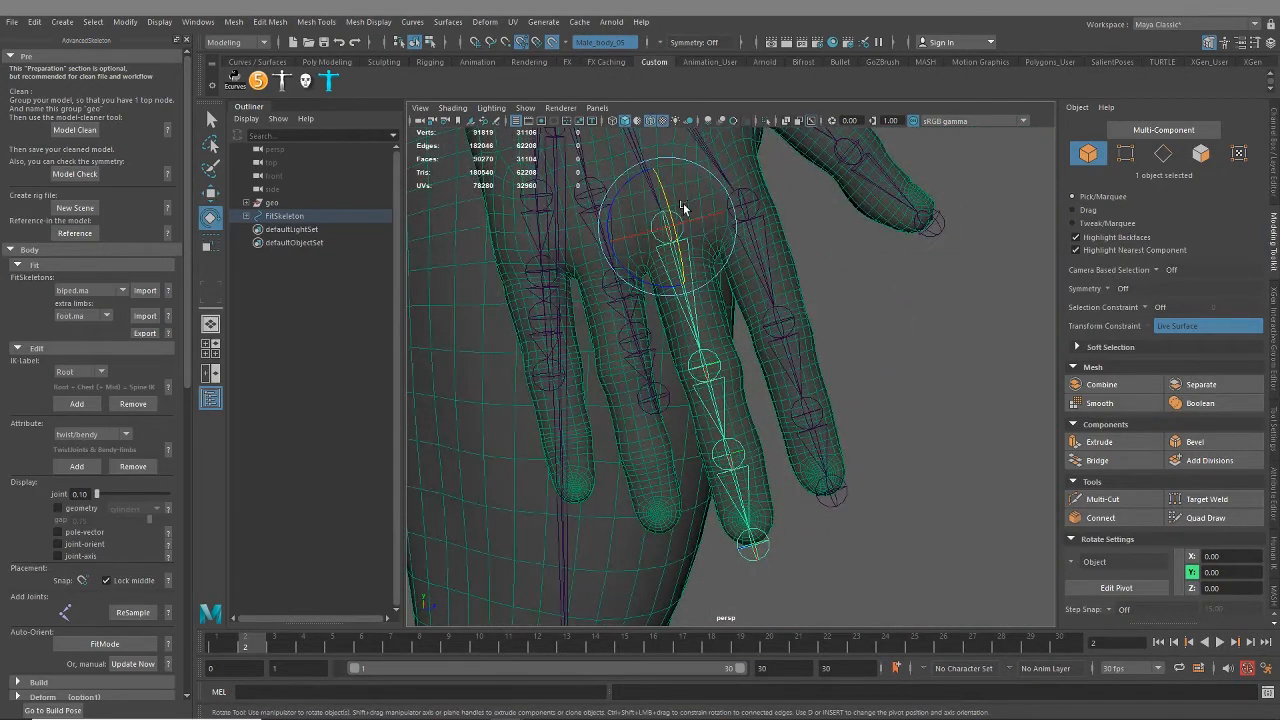
# Step: Fine-tune the middle finger's second joint along the finger at the middle knuckle
pyautogui.click(709, 361)
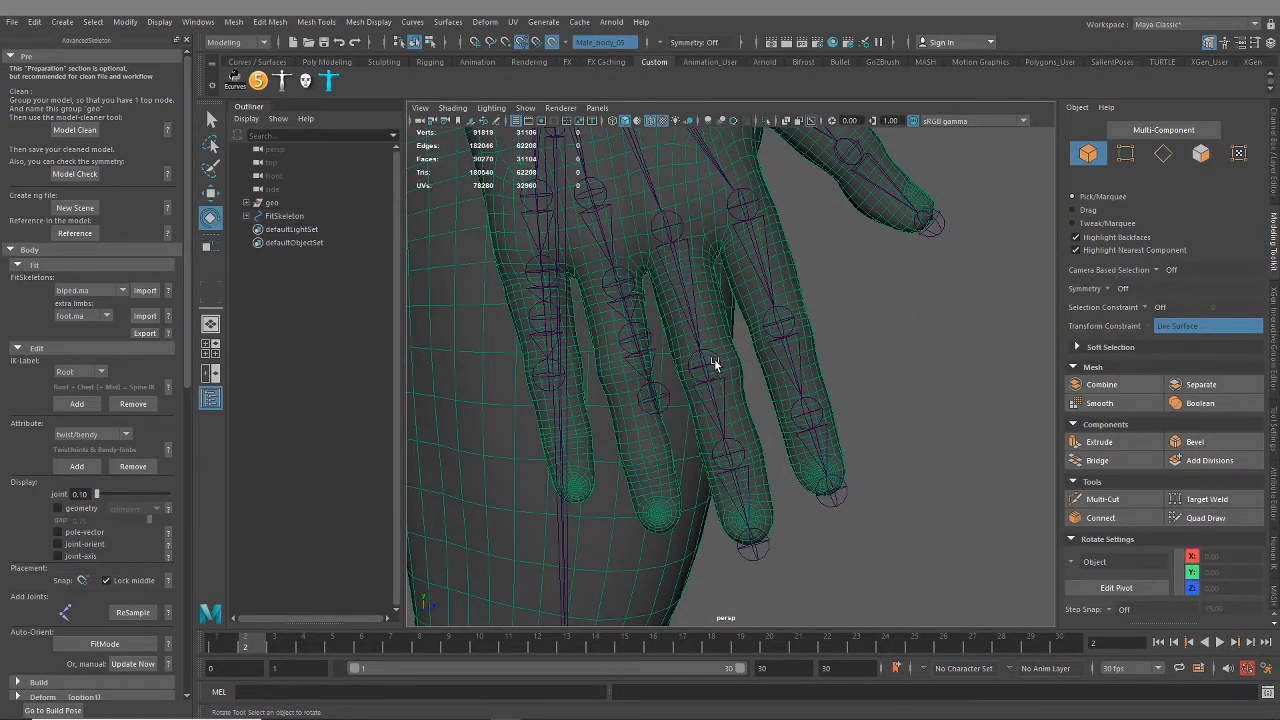
pyautogui.click(714, 361)
pyautogui.press('w')
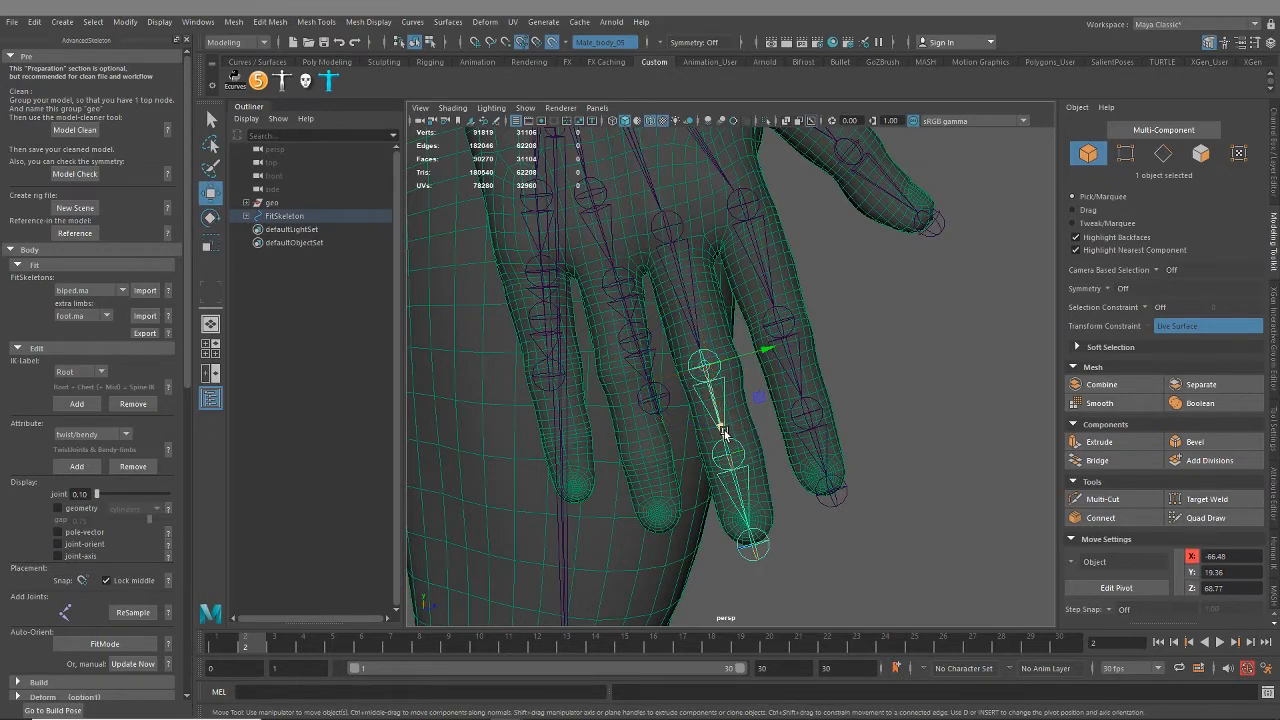
pyautogui.click(722, 430)
pyautogui.moveTo(745, 440)
pyautogui.keyDown('alt'); pyautogui.mouseDown()
pyautogui.moveTo(733, 421)
pyautogui.moveTo(746, 442)
pyautogui.mouseUp(); pyautogui.keyUp('alt')
# Step: Move the ring finger's base joint down to its knuckle
pyautogui.keyDown('alt'); pyautogui.moveTo(745, 497); pyautogui.dragTo(765, 334); pyautogui.keyUp('alt')
pyautogui.keyDown('alt'); pyautogui.moveTo(765, 334); pyautogui.dragTo(791, 335, button='right'); pyautogui.keyUp('alt')
pyautogui.keyDown('alt'); pyautogui.moveTo(791, 331); pyautogui.dragTo(663, 350); pyautogui.keyUp('alt')
pyautogui.click(678, 268)
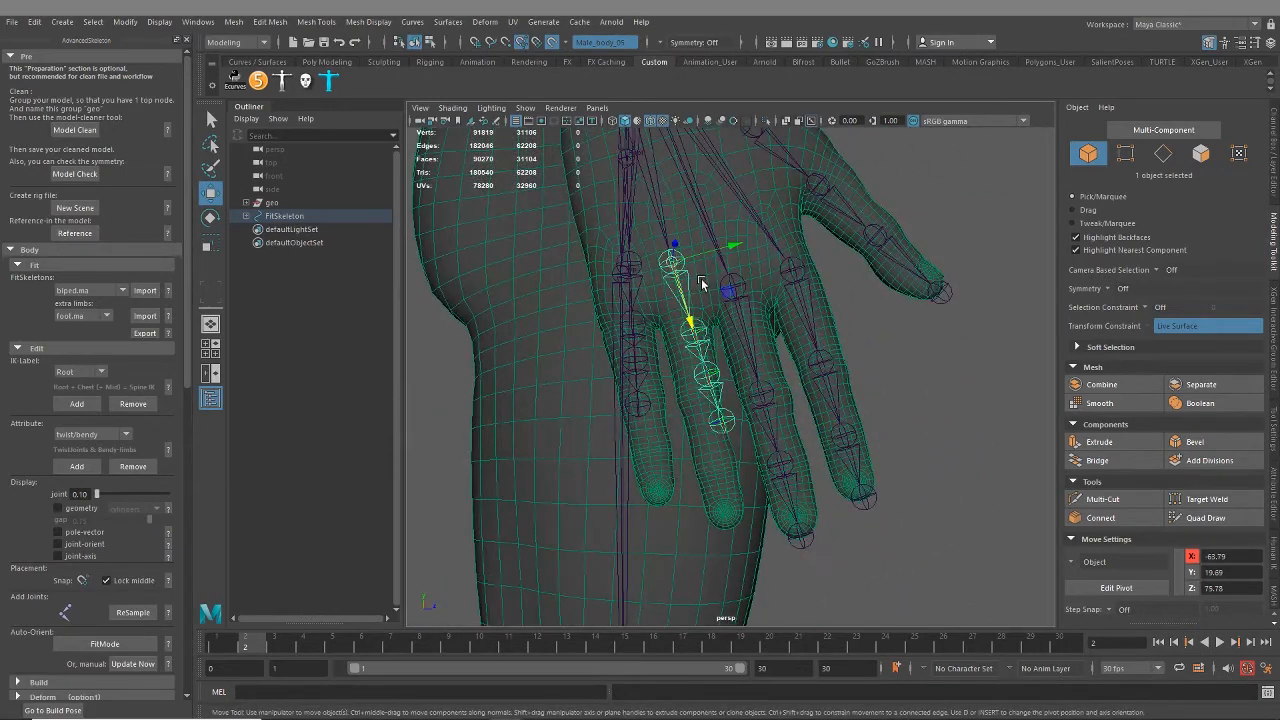
pyautogui.keyDown('alt'); pyautogui.moveTo(698, 286); pyautogui.dragTo(706, 310, button='middle'); pyautogui.keyUp('alt')
pyautogui.moveTo(695, 346); pyautogui.dragTo(731, 370)
# Step: Rotate the ring finger's base joint so its chain points down the finger, and centre it sideways
pyautogui.press('e')
pyautogui.press('w')
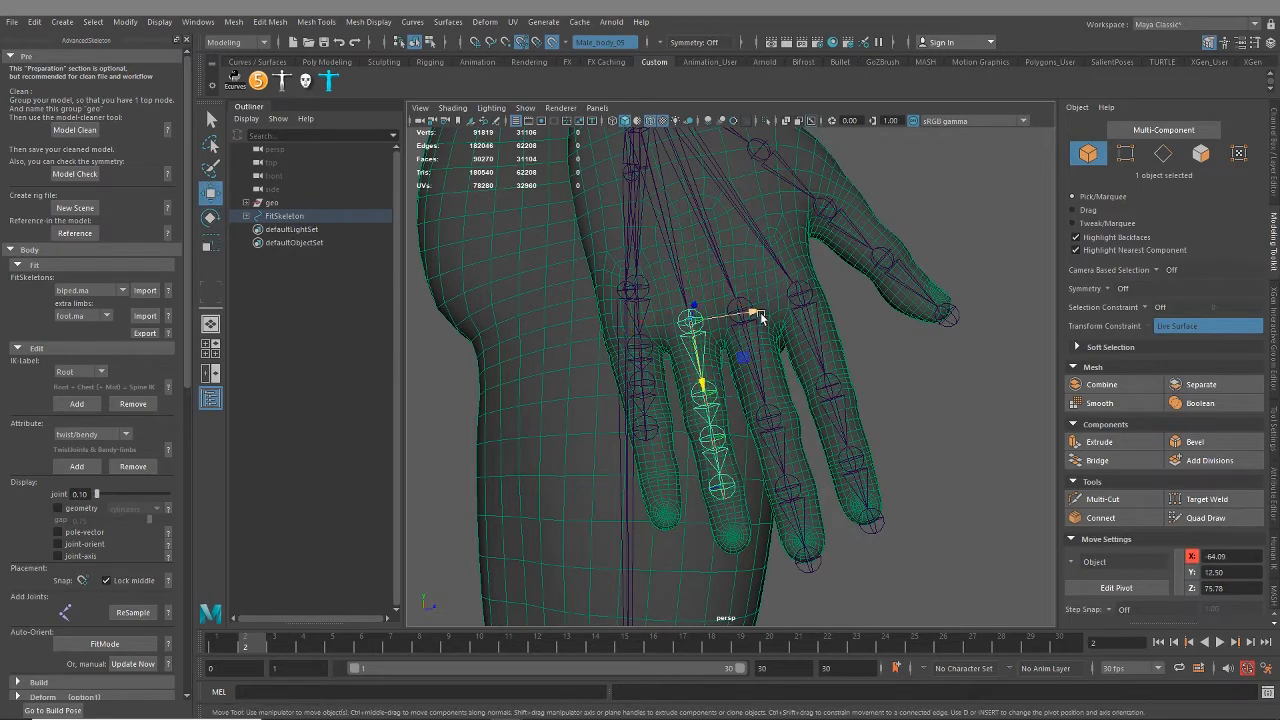
pyautogui.moveTo(760, 312); pyautogui.dragTo(757, 311)
# Step: Move the ring finger's second joint down to the middle knuckle and centre it in the finger
pyautogui.keyDown('alt'); pyautogui.moveTo(715, 378); pyautogui.dragTo(709, 320); pyautogui.keyUp('alt')
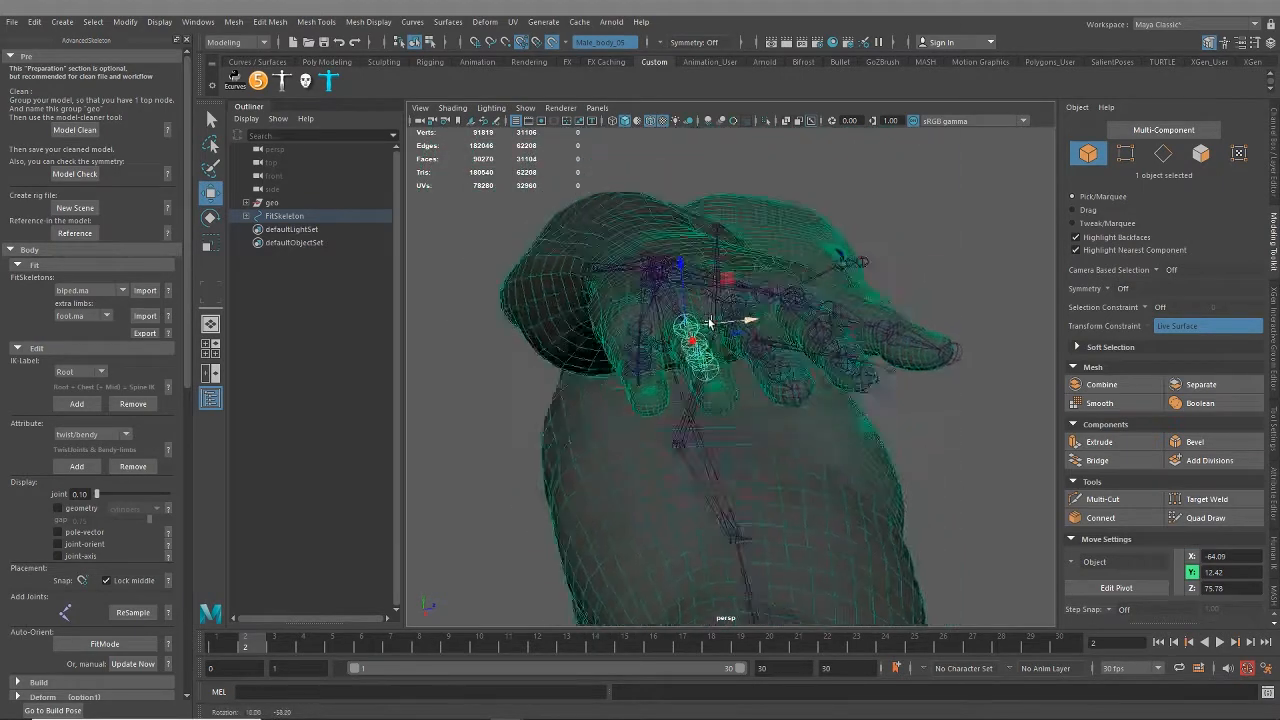
pyautogui.keyDown('alt'); pyautogui.moveTo(712, 335); pyautogui.dragTo(803, 417, button='right'); pyautogui.keyUp('alt')
pyautogui.keyDown('alt'); pyautogui.moveTo(770, 360); pyautogui.dragTo(724, 422); pyautogui.keyUp('alt')
pyautogui.click(689, 393)
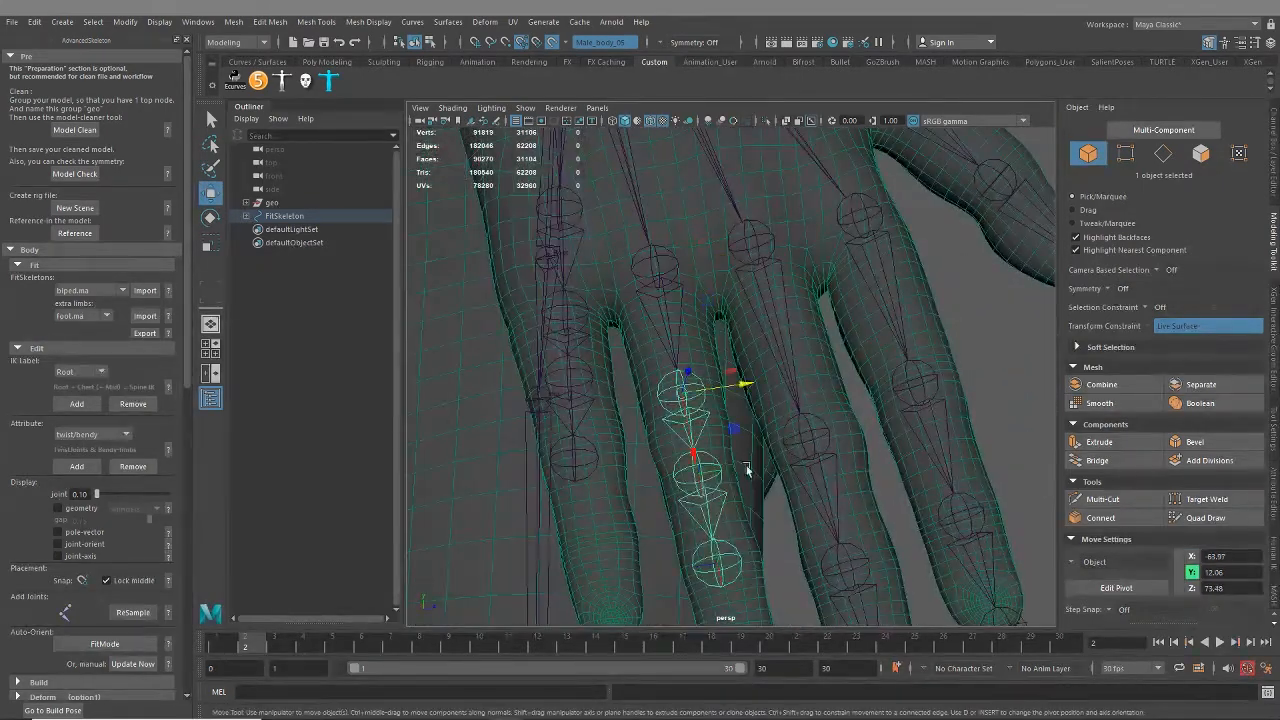
pyautogui.keyDown('alt'); pyautogui.moveTo(748, 471); pyautogui.dragTo(712, 454); pyautogui.keyUp('alt')
pyautogui.keyDown('alt'); pyautogui.moveTo(719, 459); pyautogui.dragTo(706, 407, button='middle'); pyautogui.keyUp('alt')
# Step: Move the ring finger's third joint down to the last knuckle
pyautogui.click(707, 408)
pyautogui.click(716, 415)
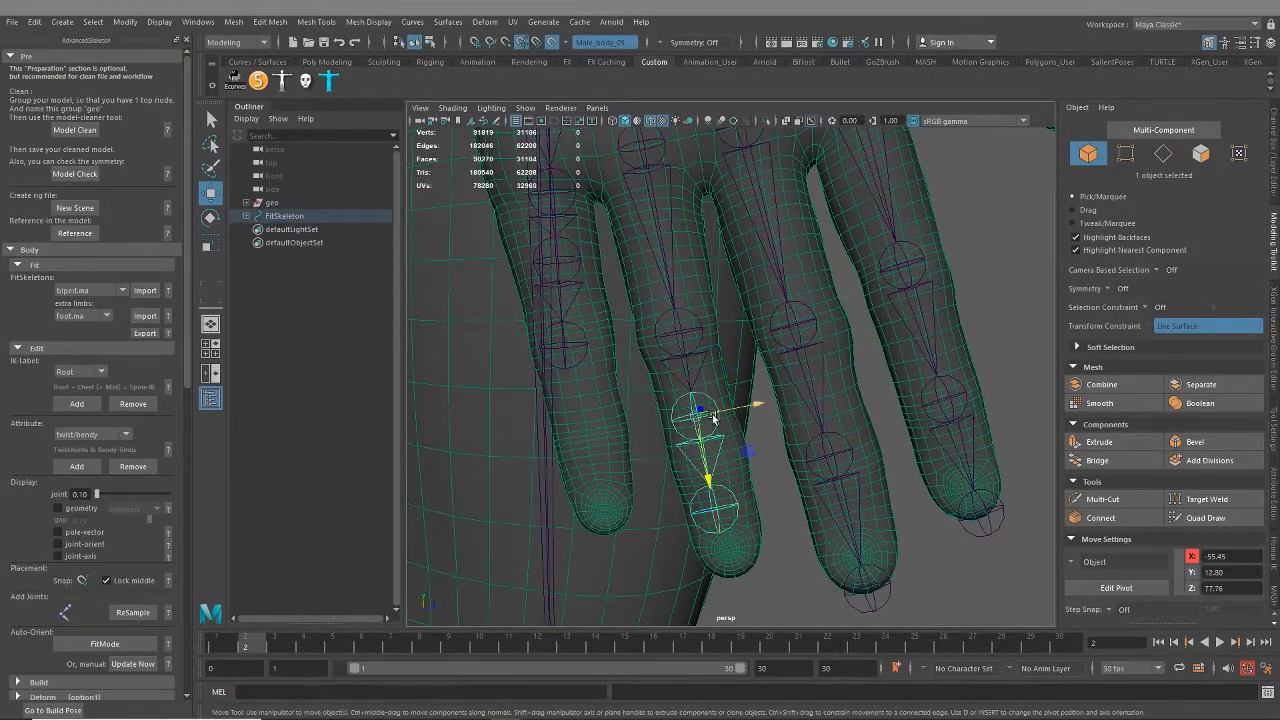
pyautogui.keyDown('alt'); pyautogui.moveTo(732, 499); pyautogui.dragTo(724, 441, button='middle'); pyautogui.keyUp('alt')
pyautogui.moveTo(708, 424); pyautogui.dragTo(723, 468)
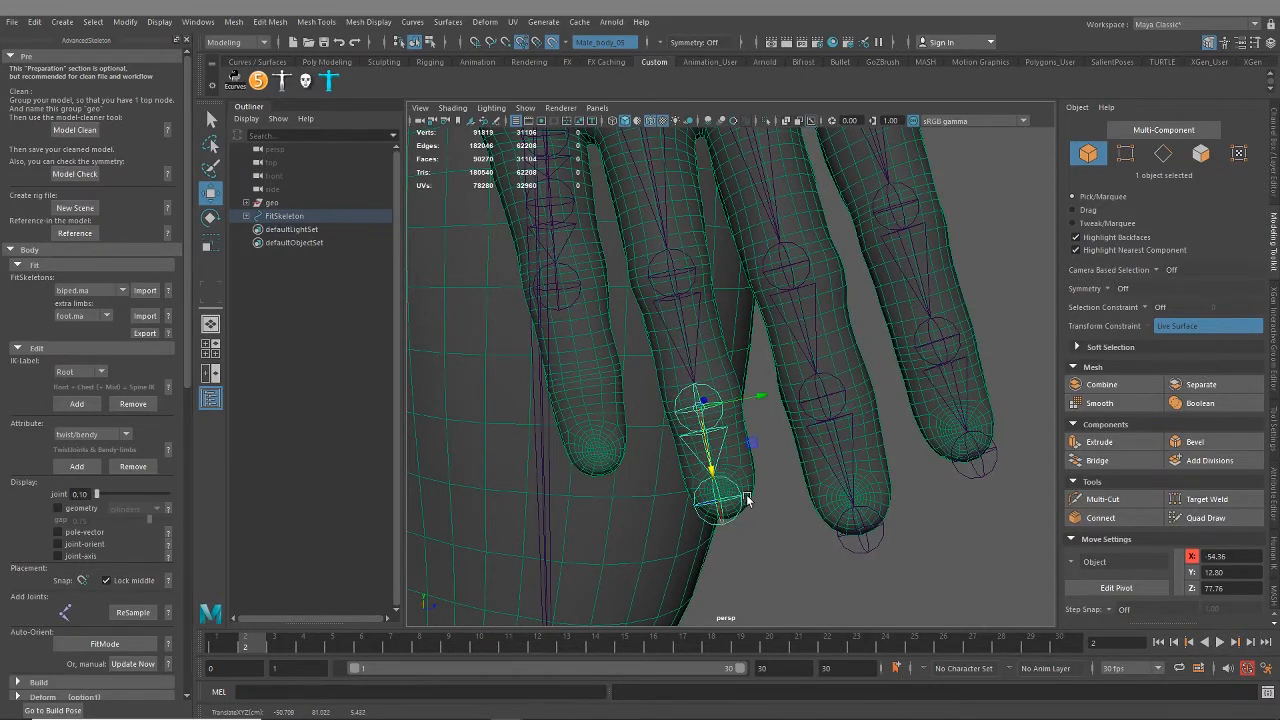
# Step: Move the ring finger's end joint down to the fingertip
pyautogui.keyDown('alt'); pyautogui.moveTo(747, 500); pyautogui.dragTo(757, 426, button='middle'); pyautogui.keyUp('alt')
pyautogui.keyDown('alt'); pyautogui.moveTo(757, 426); pyautogui.dragTo(773, 495, button='right'); pyautogui.keyUp('alt')
pyautogui.click(731, 453)
pyautogui.moveTo(734, 486); pyautogui.dragTo(755, 540)
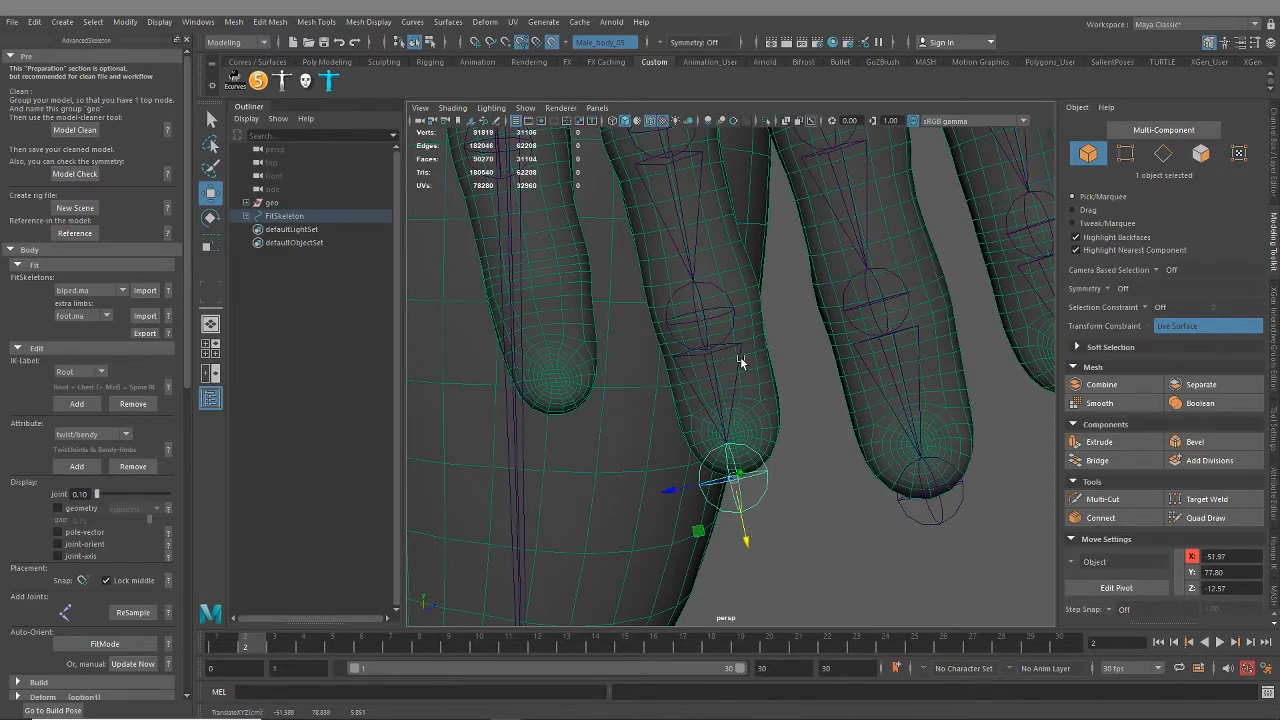
# Step: Move the ring finger's base joint so its chain sits centred in the finger's thickness
pyautogui.keyDown('alt'); pyautogui.moveTo(741, 362); pyautogui.dragTo(682, 310, button='right'); pyautogui.keyUp('alt')
pyautogui.keyDown('alt'); pyautogui.moveTo(682, 310); pyautogui.dragTo(717, 482, button='middle'); pyautogui.keyUp('alt')
pyautogui.click(698, 194)
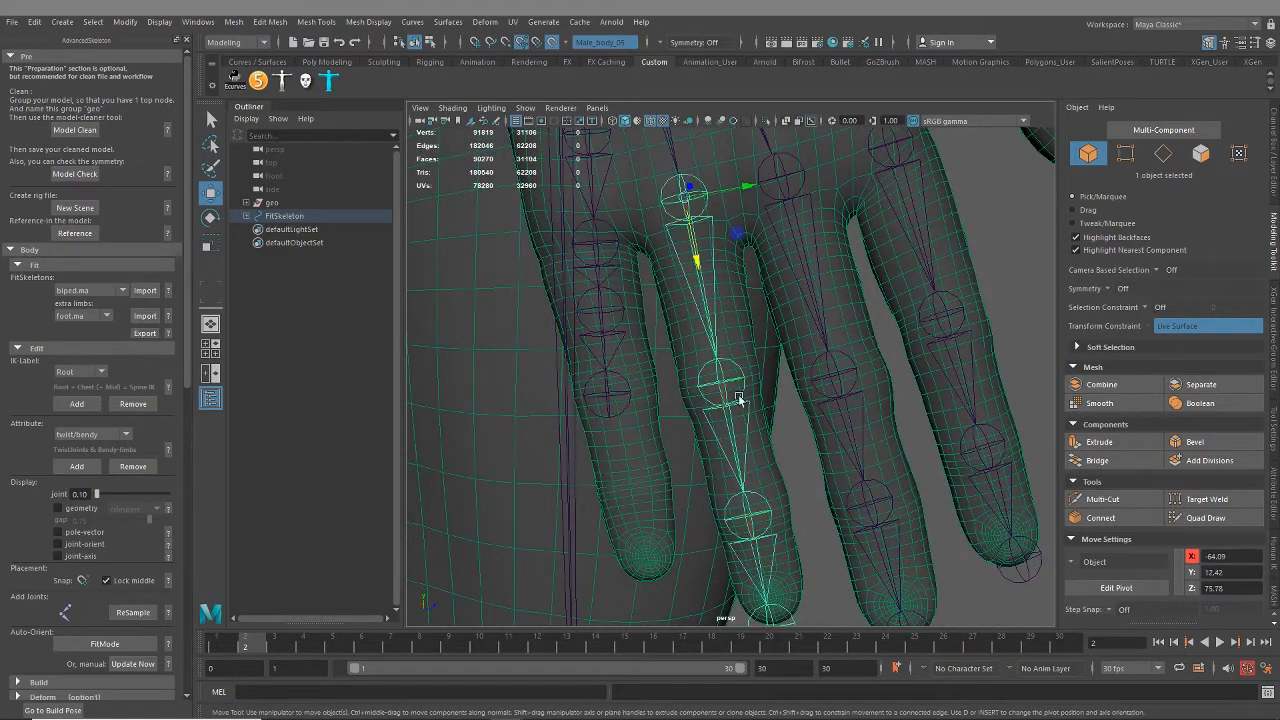
pyautogui.keyDown('alt'); pyautogui.moveTo(738, 396); pyautogui.dragTo(740, 346); pyautogui.keyUp('alt')
pyautogui.press('e')
pyautogui.keyDown('alt'); pyautogui.moveTo(740, 346); pyautogui.dragTo(726, 406, button='middle'); pyautogui.keyUp('alt')
pyautogui.scroll(3, 726, 406)
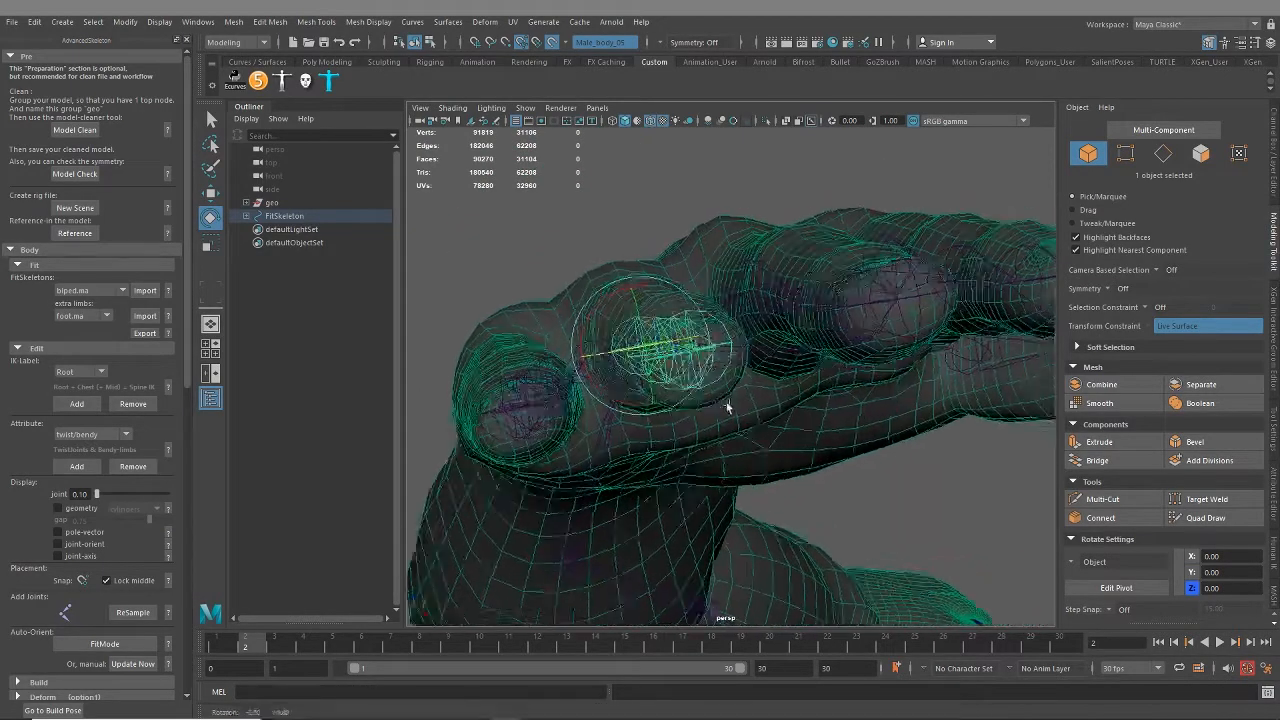
pyautogui.keyDown('alt'); pyautogui.moveTo(726, 406); pyautogui.dragTo(768, 427); pyautogui.keyUp('alt')
pyautogui.press('w')
pyautogui.moveTo(641, 190); pyautogui.dragTo(681, 308)
pyautogui.scroll(-5, 688, 321)
pyautogui.scroll(5, 681, 308)
pyautogui.keyDown('alt'); pyautogui.moveTo(734, 457); pyautogui.dragTo(743, 393); pyautogui.keyUp('alt')
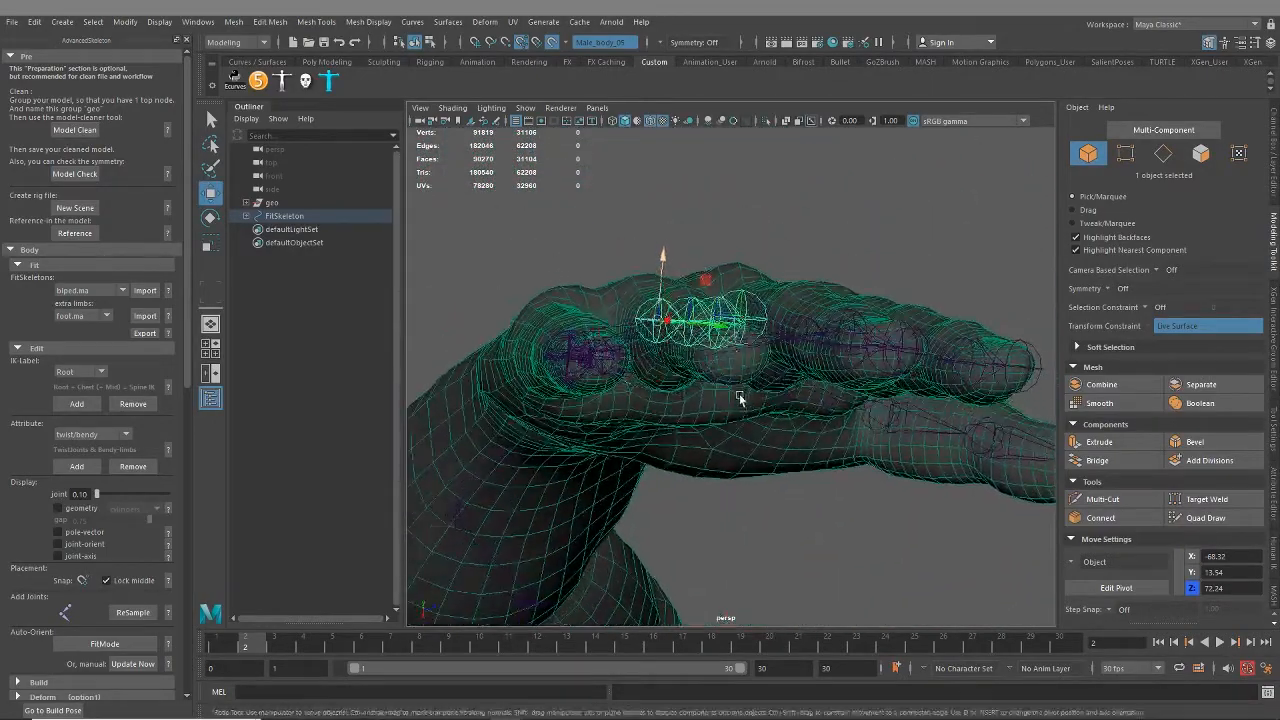
# Step: Rotate the ring finger's base joint so its chain runs through the middle of the finger
pyautogui.press('e')
pyautogui.moveTo(669, 291); pyautogui.dragTo(709, 377)
pyautogui.moveTo(686, 160); pyautogui.dragTo(686, 160)
pyautogui.keyDown('alt'); pyautogui.moveTo(730, 241); pyautogui.dragTo(783, 402, button='middle'); pyautogui.keyUp('alt')
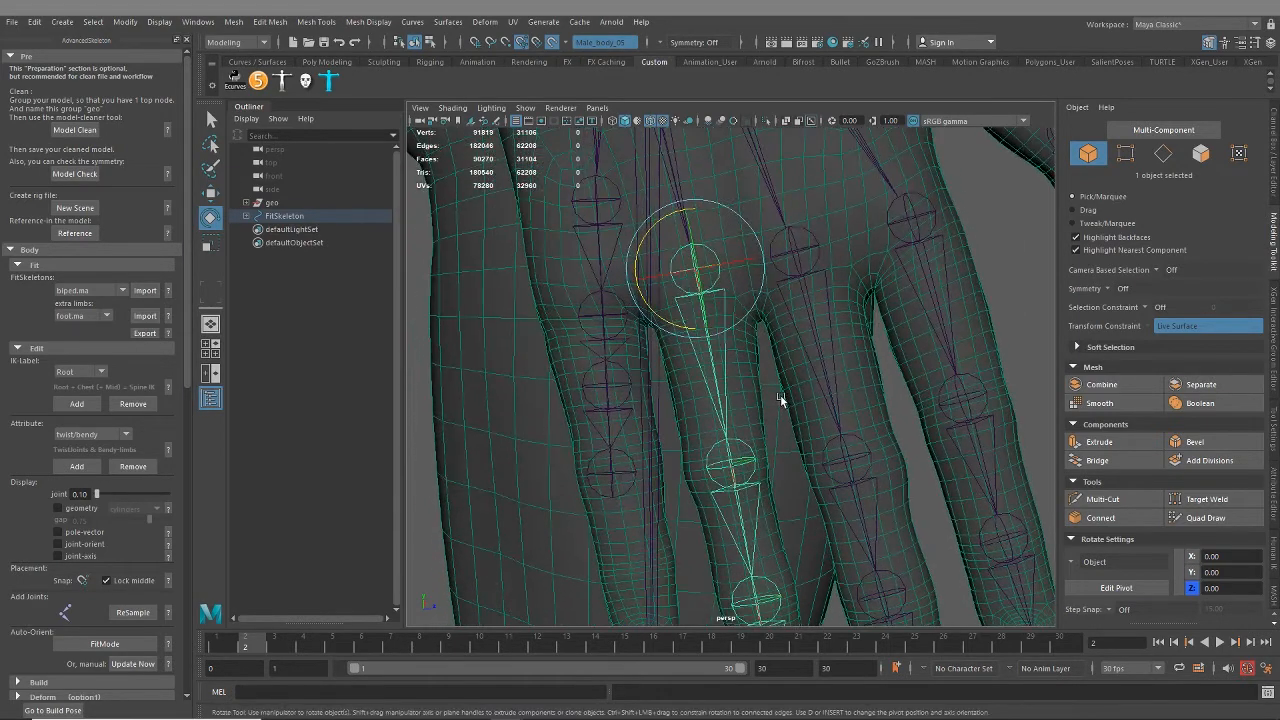
pyautogui.keyDown('alt'); pyautogui.moveTo(674, 370); pyautogui.dragTo(718, 356, button='middle'); pyautogui.keyUp('alt')
# Step: Move the pinky's base joint down to its knuckle and shift it sideways to the middle of the finger
pyautogui.click(643, 191)
pyautogui.keyDown('alt'); pyautogui.moveTo(643, 191); pyautogui.dragTo(712, 366, button='middle'); pyautogui.keyUp('alt')
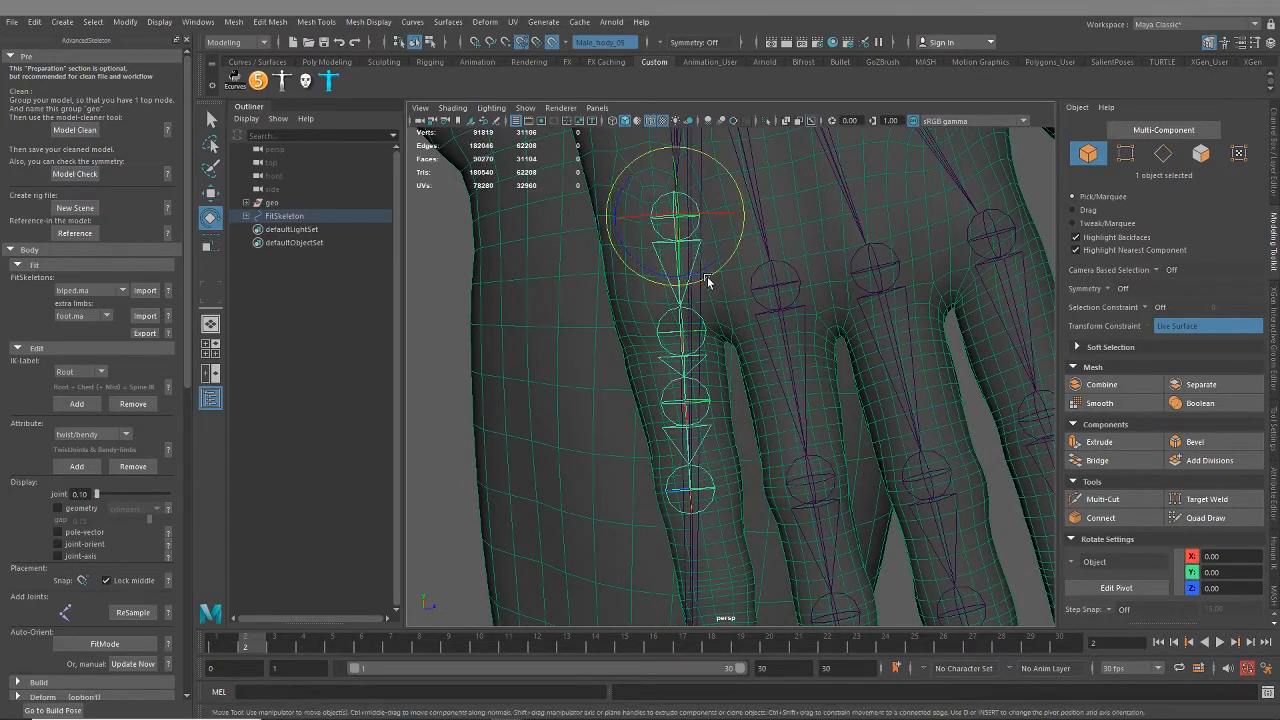
pyautogui.press('w')
pyautogui.moveTo(678, 282); pyautogui.dragTo(680, 368)
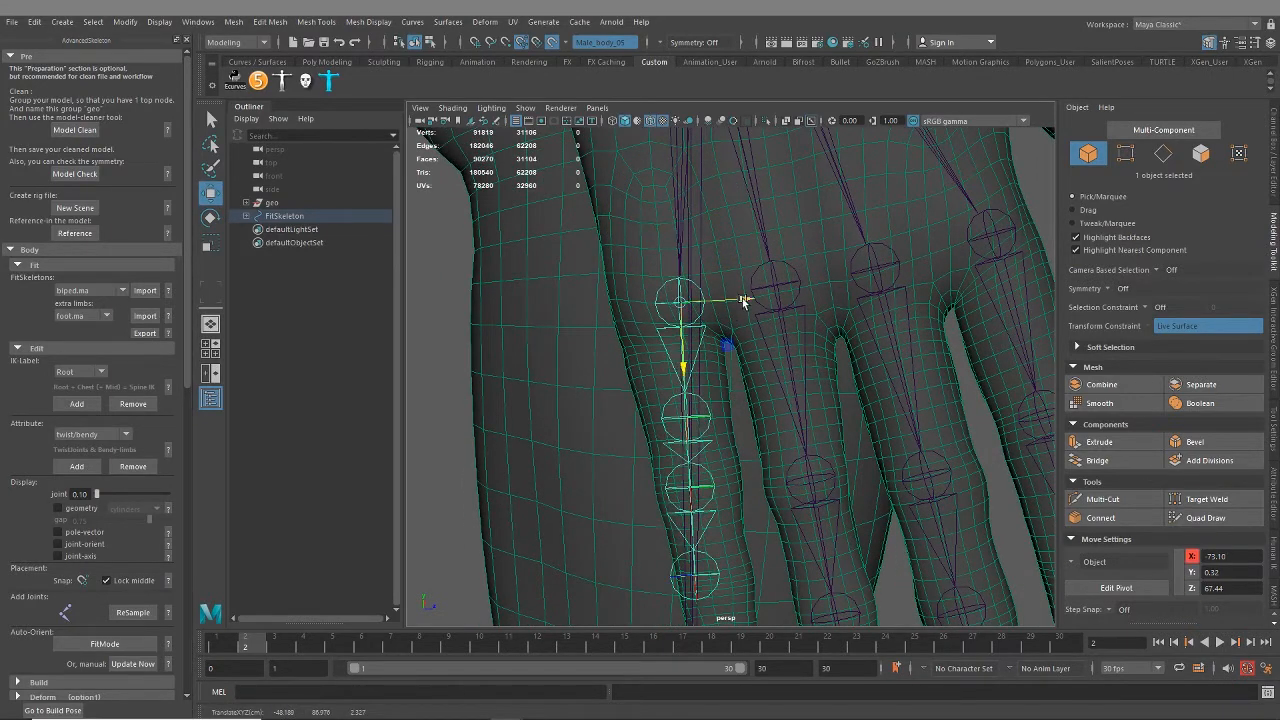
pyautogui.moveTo(745, 301); pyautogui.dragTo(643, 366)
# Step: Rotate the pinky's base joint so its chain points down the finger, and fine-tune its sideways position
pyautogui.press('e')
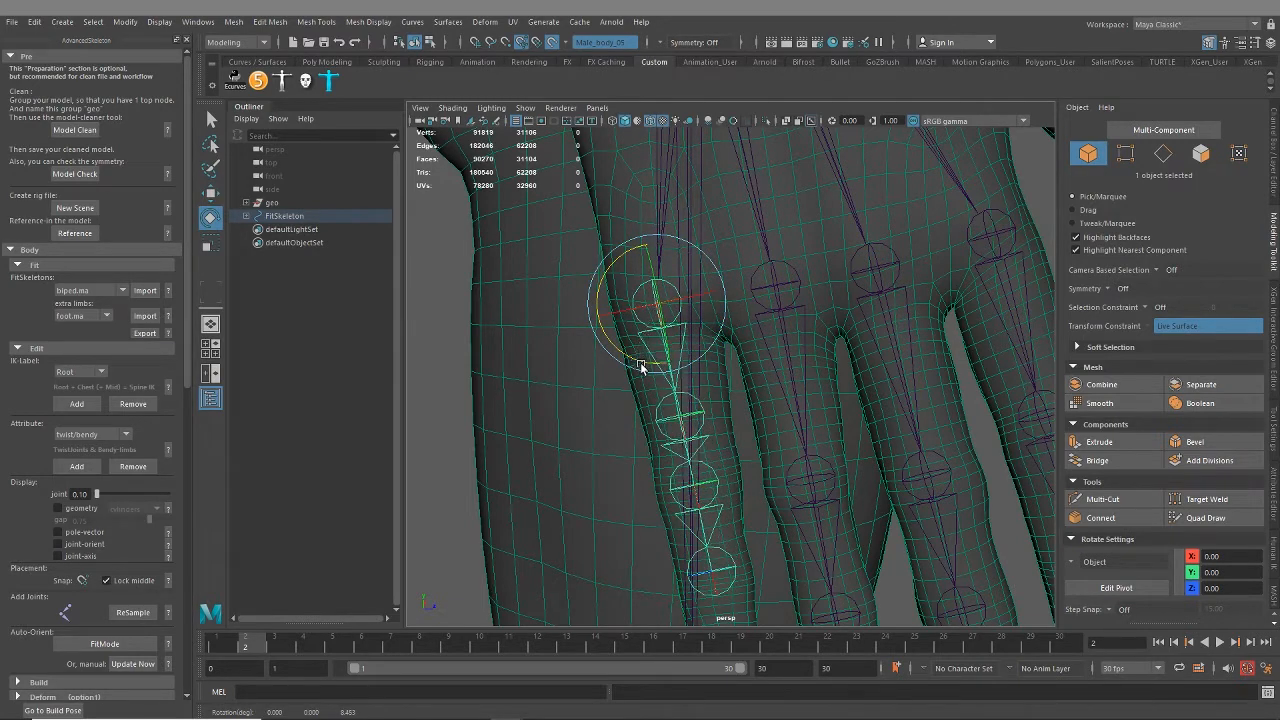
pyautogui.press('w')
pyautogui.moveTo(713, 297); pyautogui.dragTo(719, 295)
pyautogui.press('e')
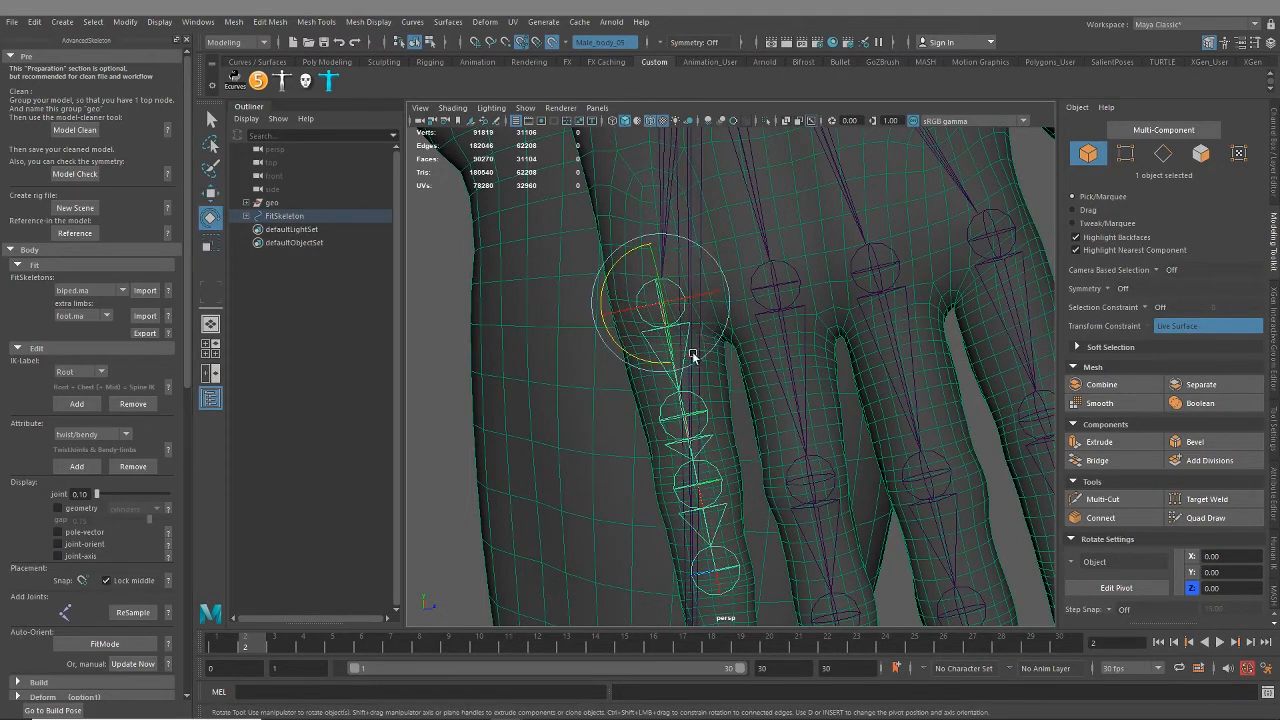
pyautogui.moveTo(649, 363); pyautogui.dragTo(794, 303)
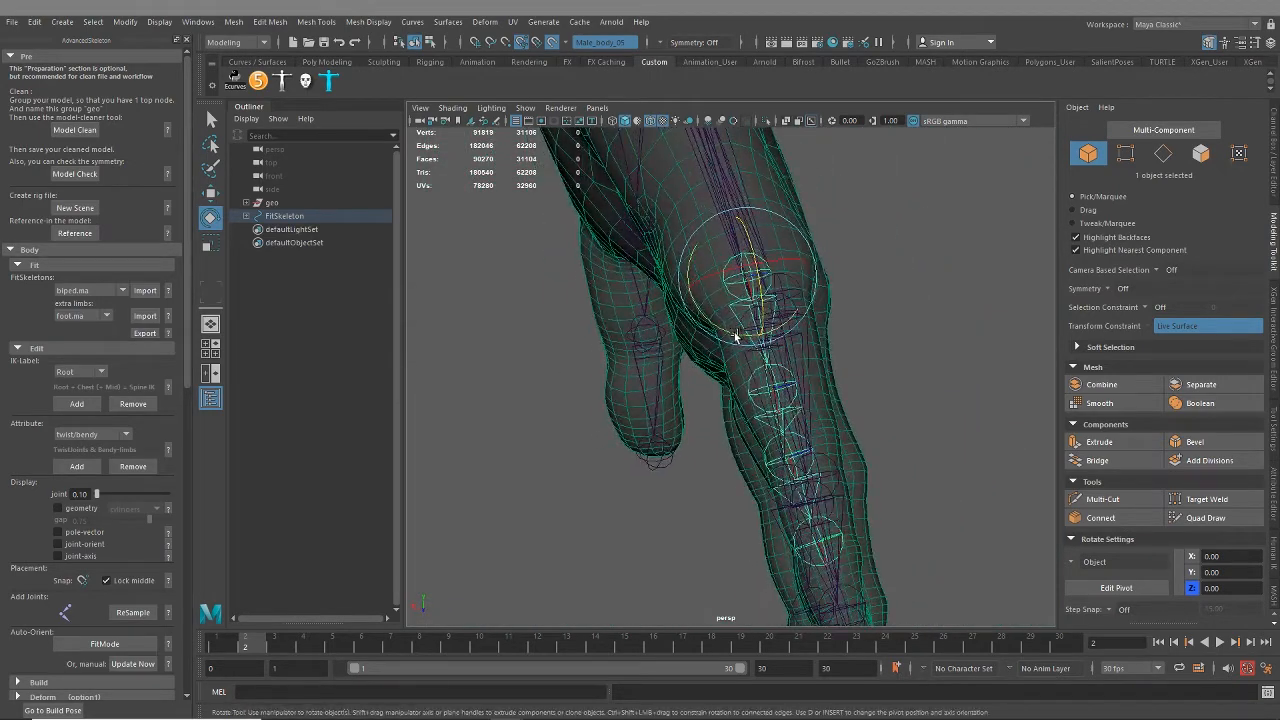
pyautogui.moveTo(735, 337); pyautogui.dragTo(736, 337)
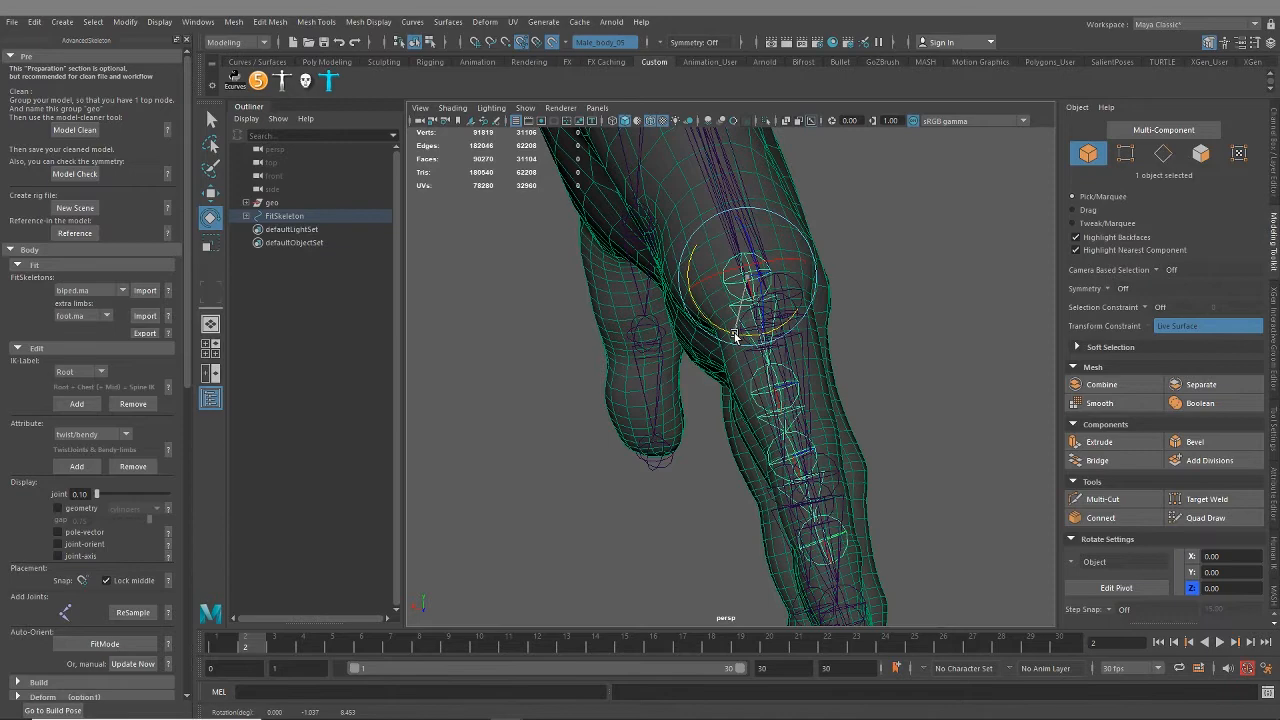
# Step: Nudge the pinky's base joint along the finger to refine its place at the knuckle
pyautogui.press('w')
pyautogui.click(791, 380)
pyautogui.keyDown('alt'); pyautogui.moveTo(791, 380); pyautogui.dragTo(716, 404); pyautogui.keyUp('alt')
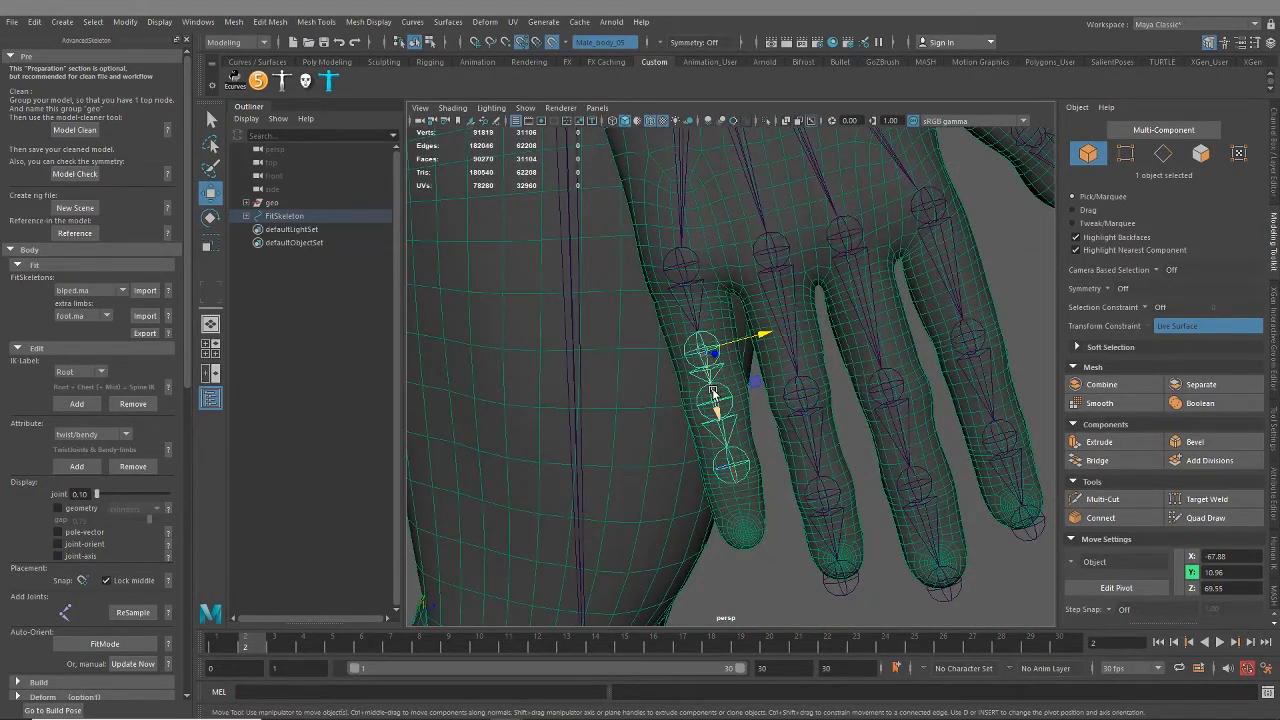
pyautogui.click(682, 263)
pyautogui.moveTo(695, 328); pyautogui.dragTo(694, 327)
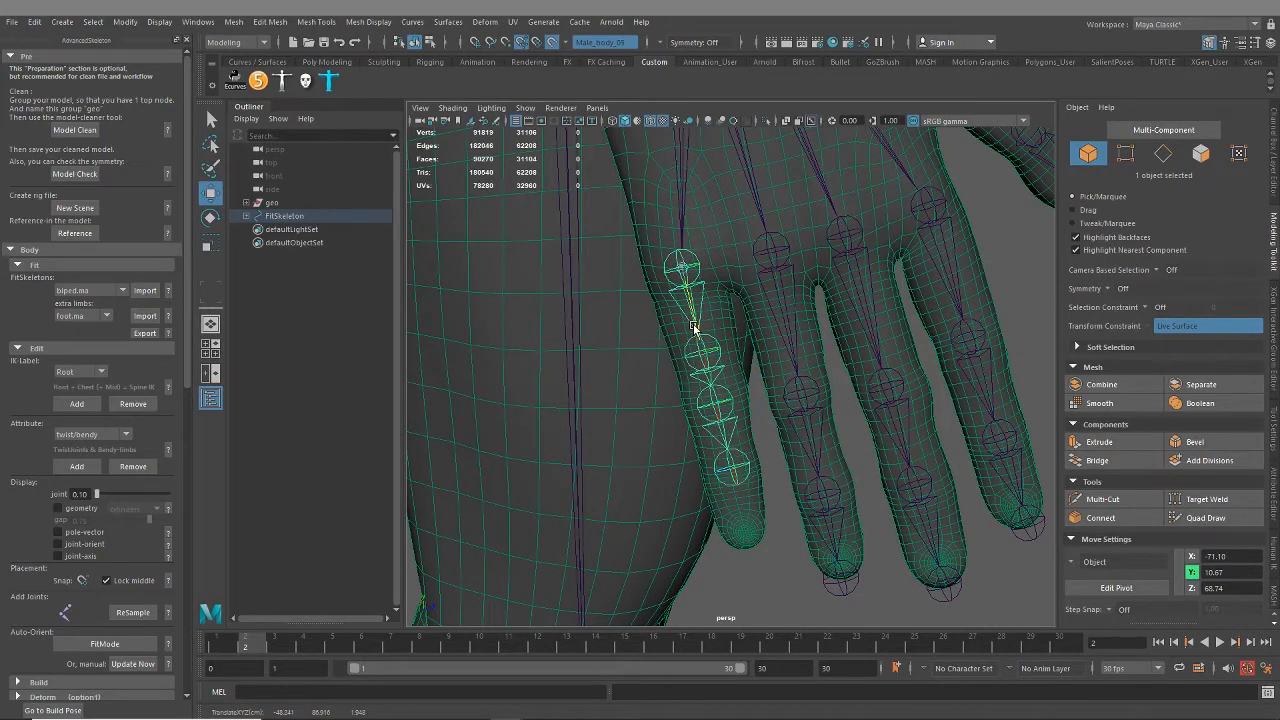
# Step: Slide the base joints of the middle and ring fingers slightly down toward the fingertips, keeping their child joints in place
pyautogui.click(849, 233)
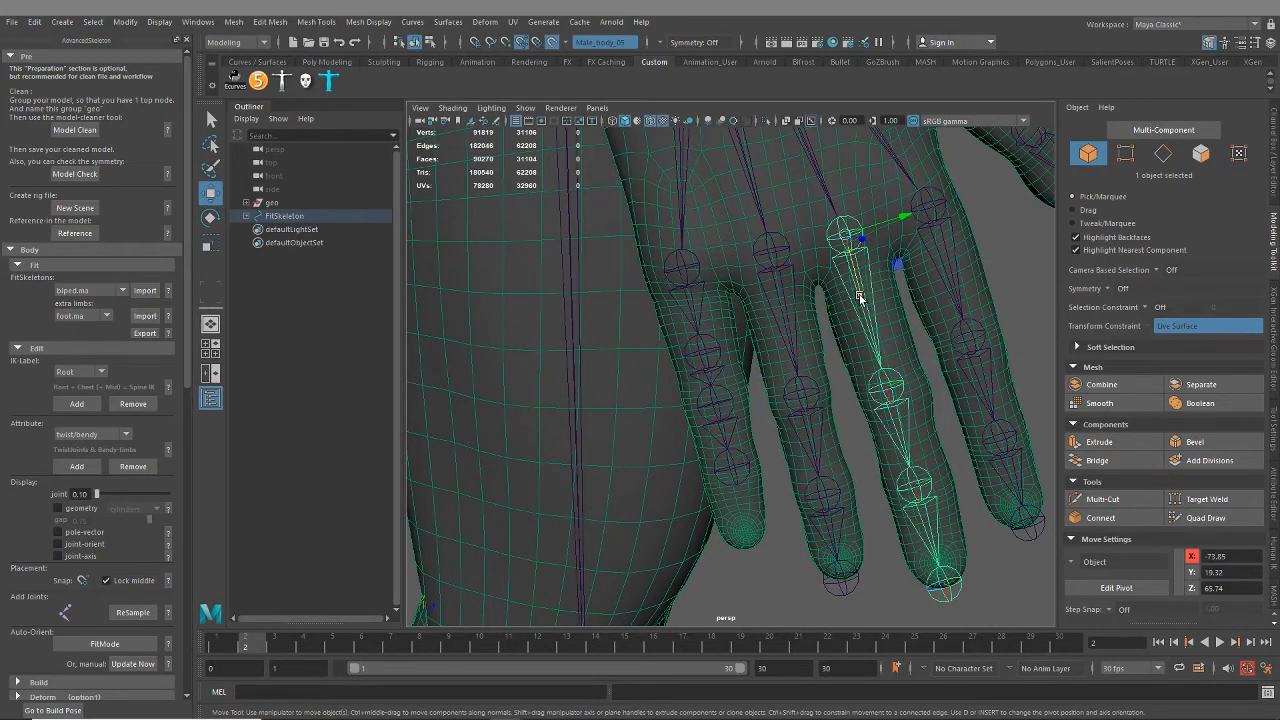
pyautogui.press('d')
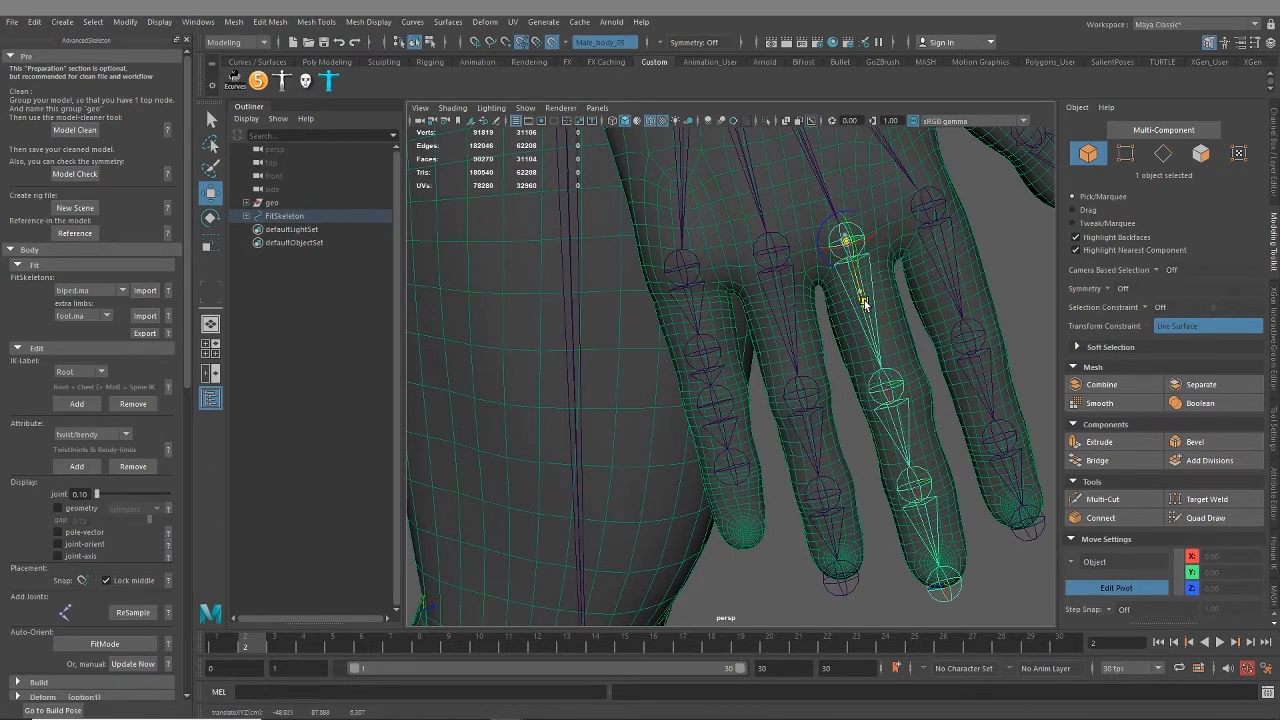
pyautogui.press('d')
pyautogui.click(777, 249)
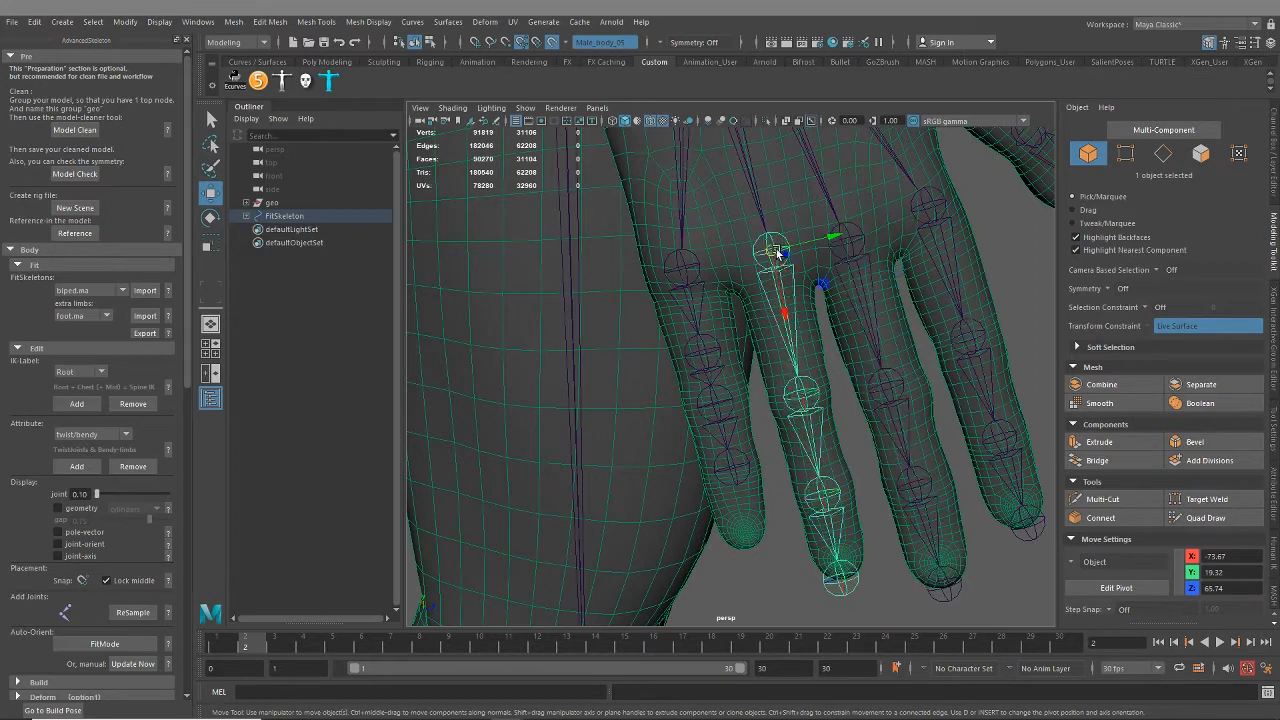
pyautogui.moveTo(787, 311); pyautogui.dragTo(790, 316)
pyautogui.click(850, 247)
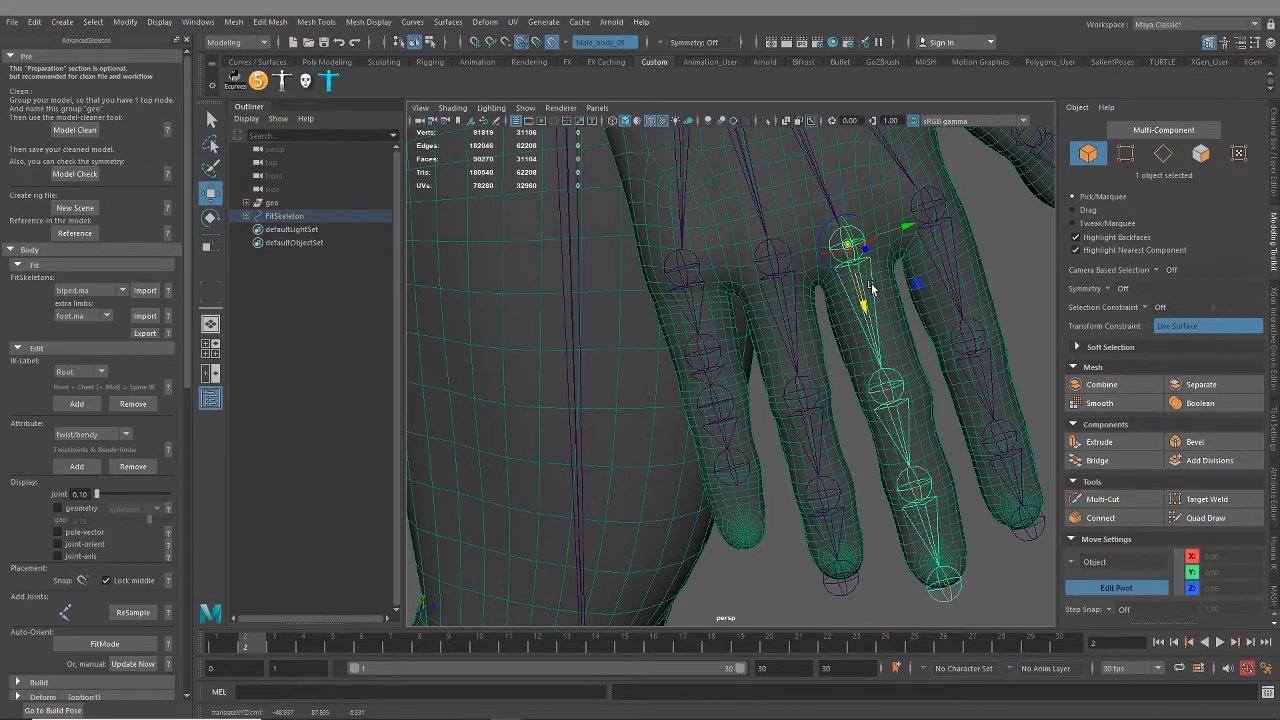
# Step: Slide the base joints of the index finger and pinky slightly down, keeping their child joints in place
pyautogui.click(930, 204)
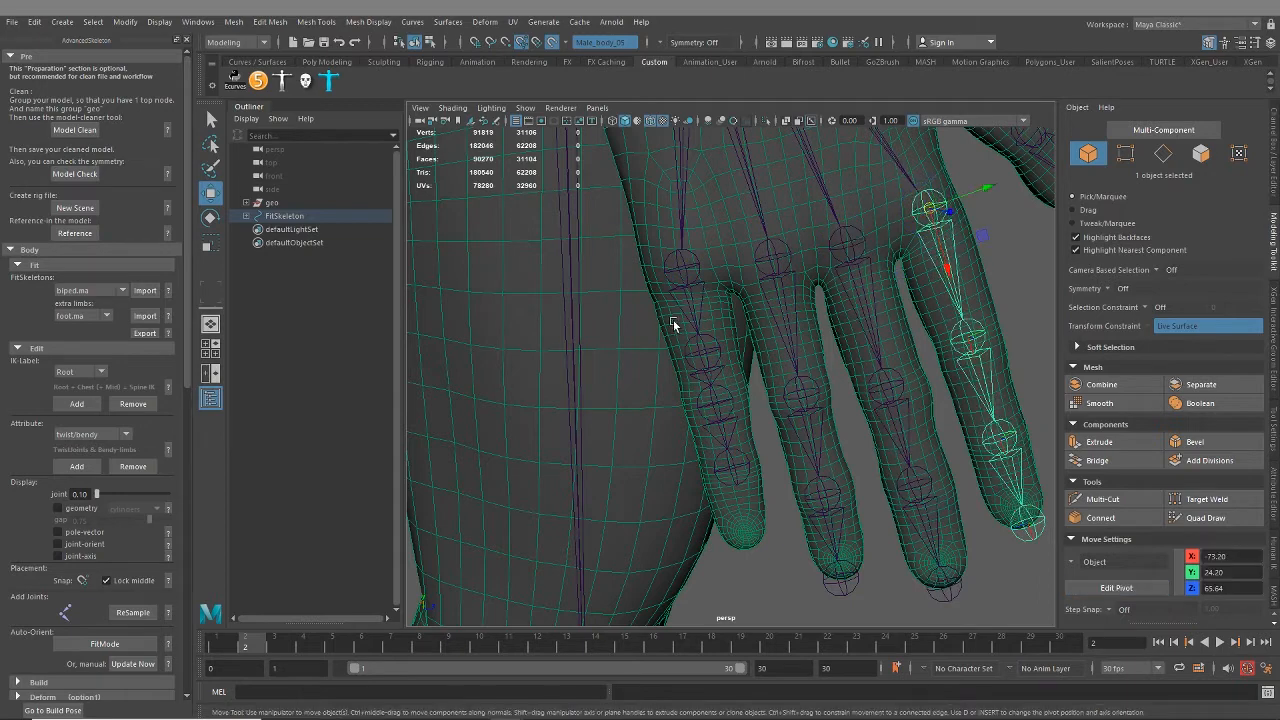
pyautogui.click(690, 266)
pyautogui.press('d')
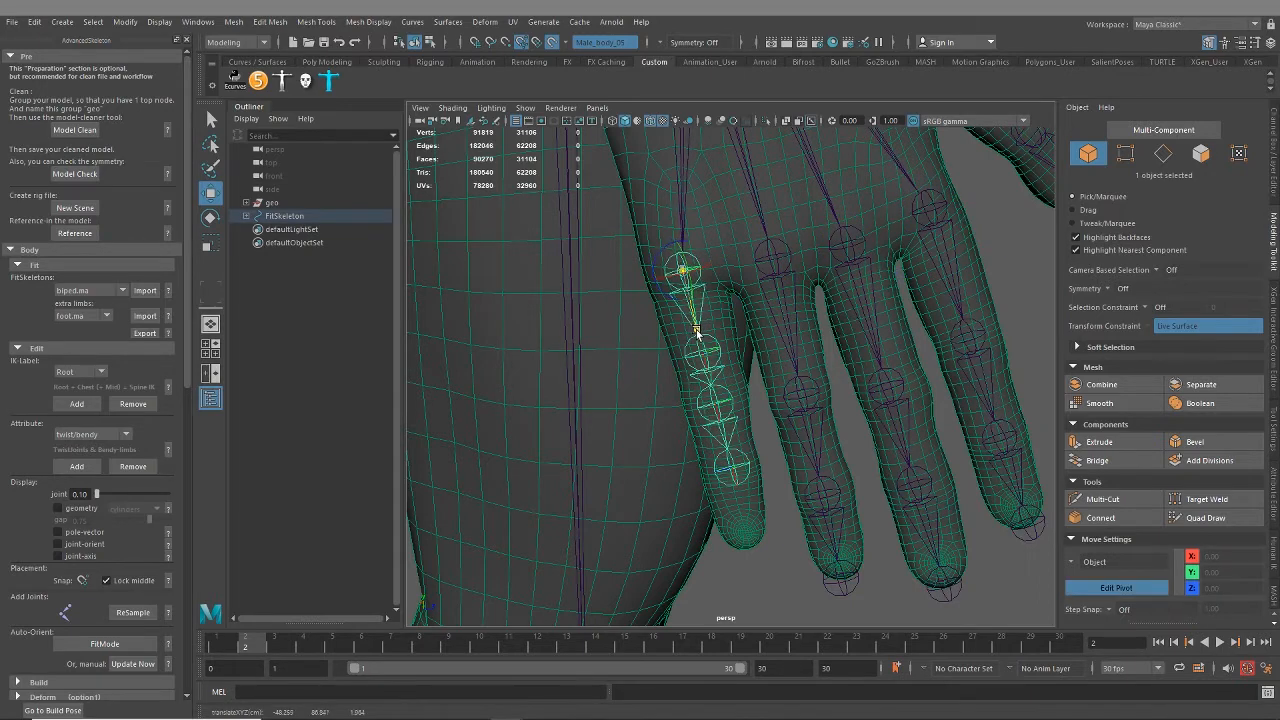
pyautogui.press('d')
# Step: Move the pinky's second and third joints down the finger to the middle and last knuckles
pyautogui.moveTo(716, 355); pyautogui.dragTo(720, 460, button='middle')
pyautogui.moveTo(720, 460); pyautogui.dragTo(739, 509)
pyautogui.click(733, 454)
pyautogui.click(749, 544)
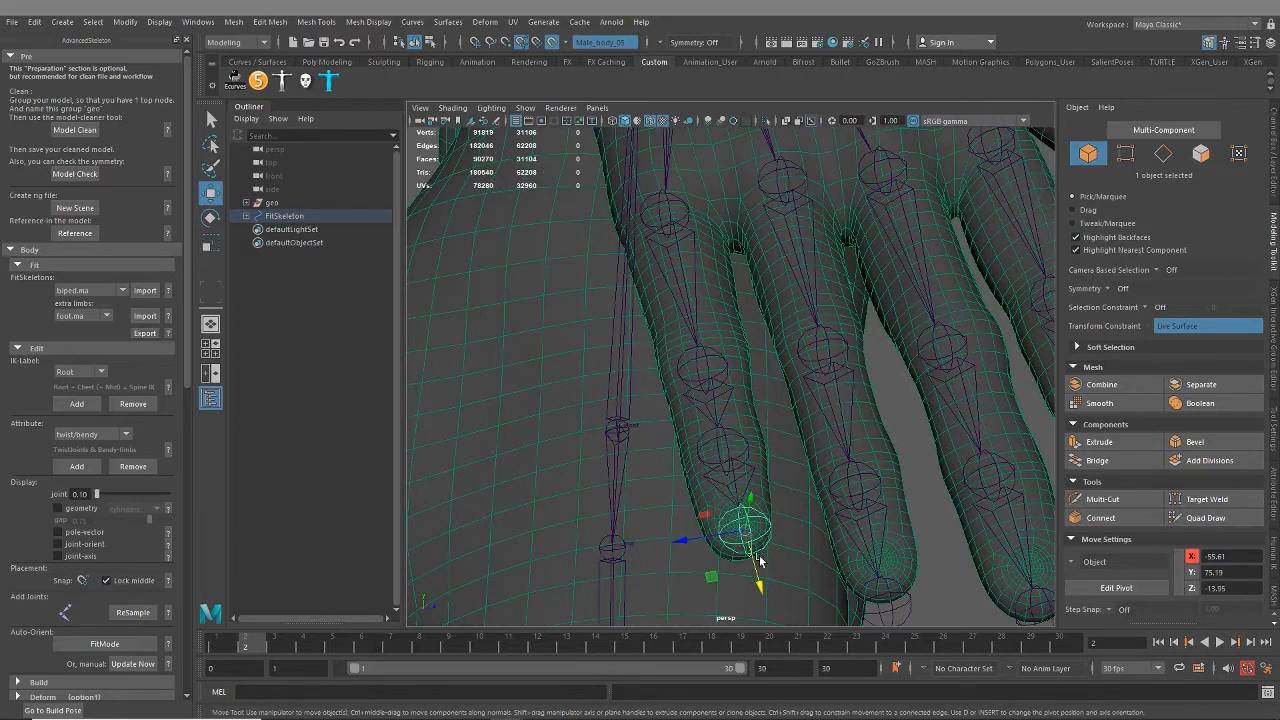
# Step: Move the pinky's end joint down to the fingertip
pyautogui.keyDown('alt'); pyautogui.moveTo(763, 554); pyautogui.dragTo(775, 442, button='middle'); pyautogui.keyUp('alt')
pyautogui.keyDown('alt'); pyautogui.moveTo(775, 442); pyautogui.dragTo(760, 512); pyautogui.keyUp('alt')
pyautogui.click(741, 569)
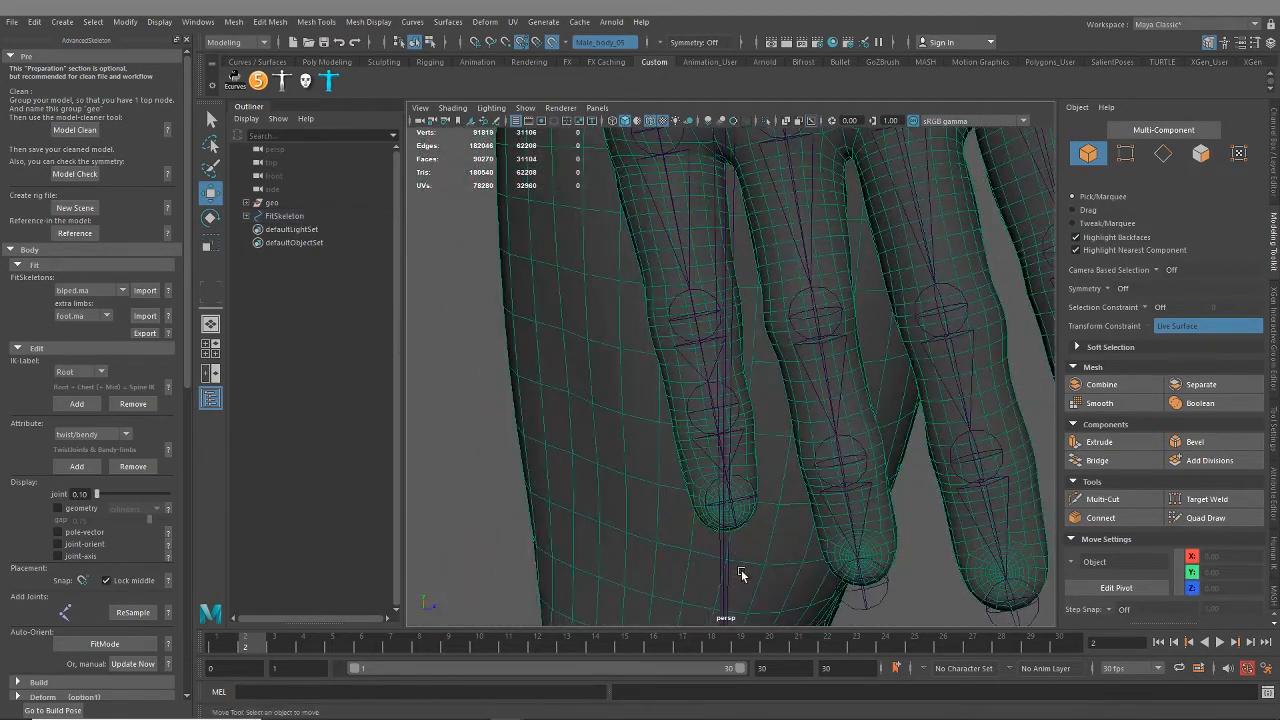
pyautogui.click(744, 571)
pyautogui.moveTo(744, 571); pyautogui.dragTo(742, 540)
# Step: Slide the pinky's second joint slightly up to the middle knuckle, keeping its child joints in place
pyautogui.keyDown('alt'); pyautogui.moveTo(695, 135); pyautogui.dragTo(719, 317, button='middle'); pyautogui.keyUp('alt')
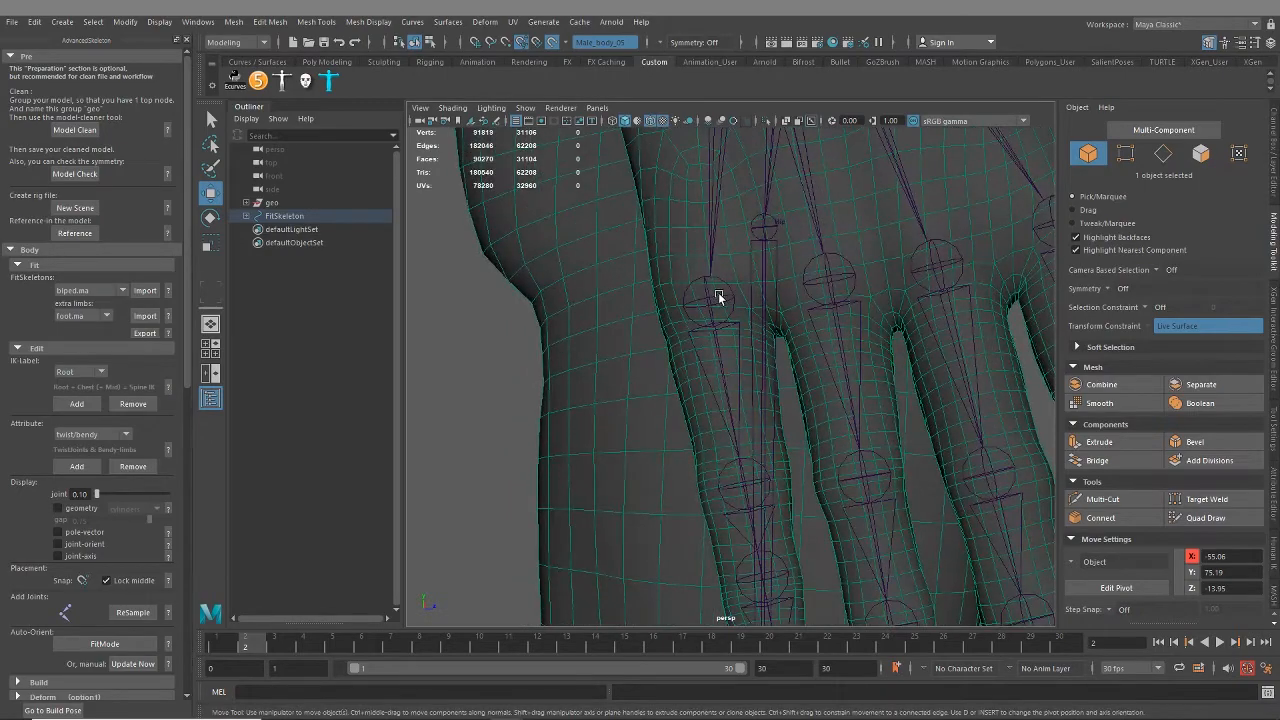
pyautogui.click(718, 297)
pyautogui.keyDown('alt'); pyautogui.moveTo(718, 297); pyautogui.dragTo(695, 365); pyautogui.keyUp('alt')
pyautogui.click(729, 395)
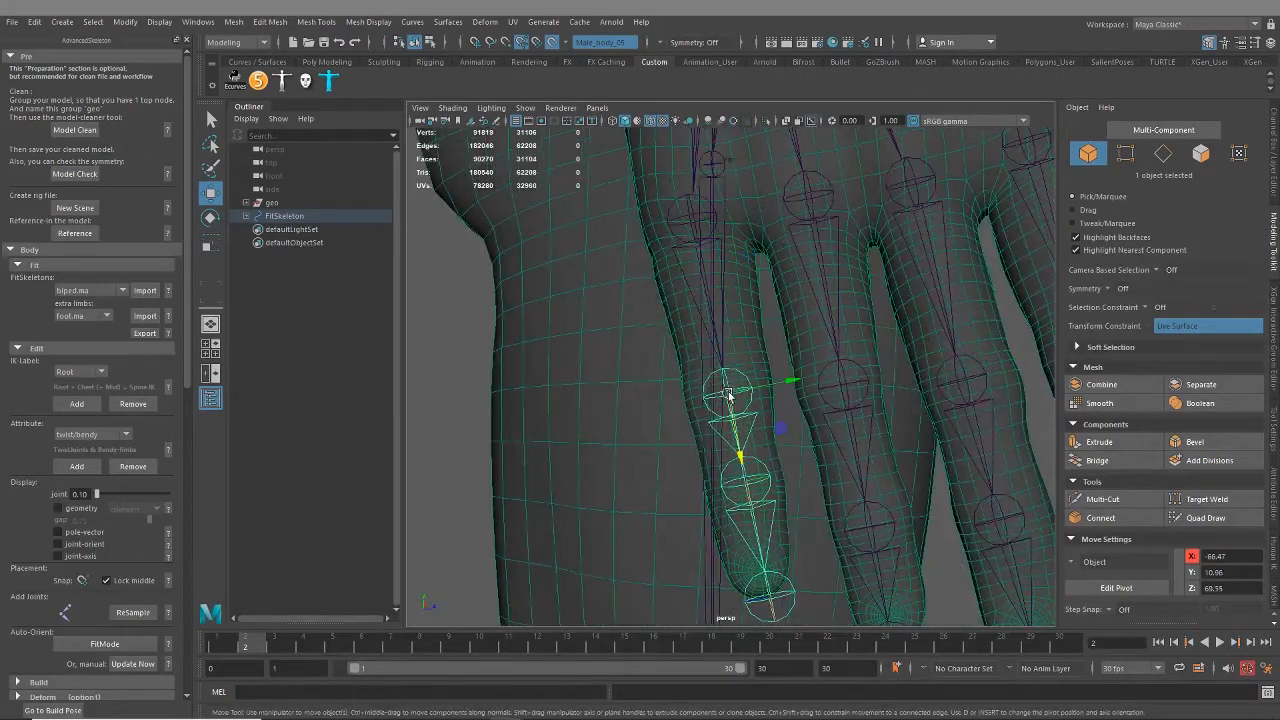
pyautogui.press('d')
pyautogui.moveTo(741, 459); pyautogui.dragTo(739, 450)
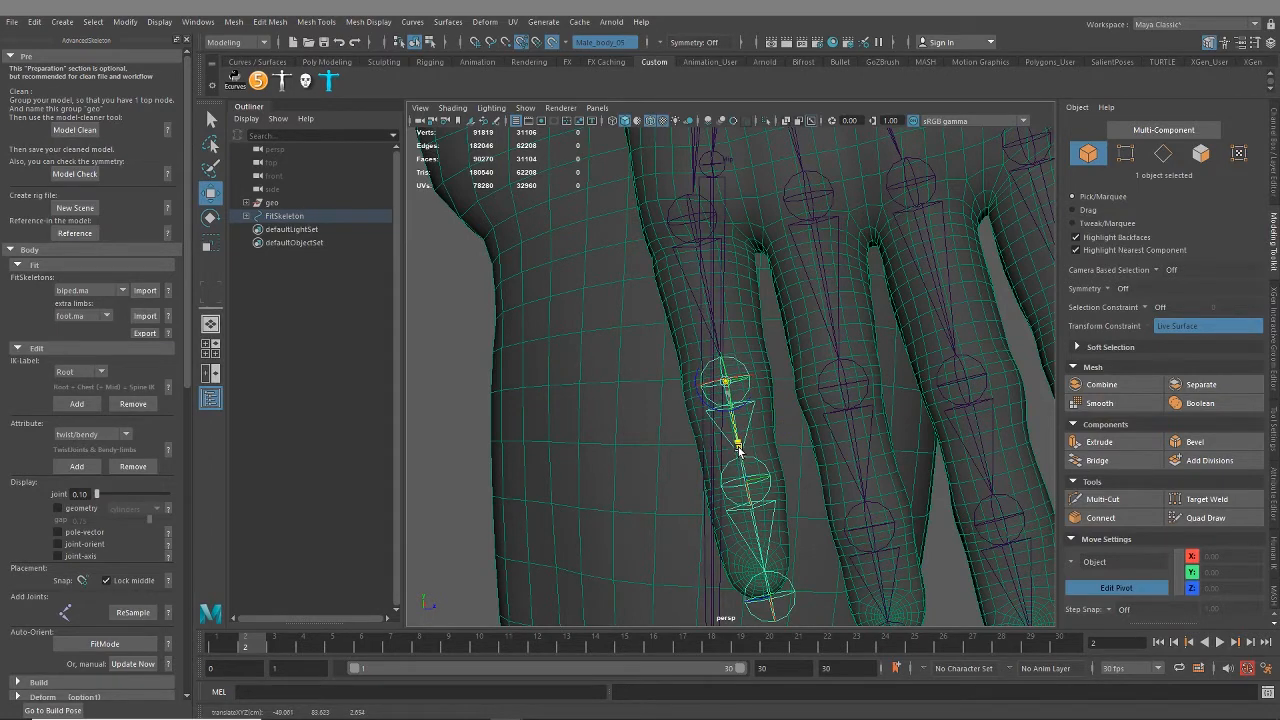
pyautogui.press('d')
# Step: Fine-tune the pinky's third joint along the finger so it sits at the last knuckle
pyautogui.scroll(-5, 760, 461)
pyautogui.moveTo(854, 466)
pyautogui.keyDown('alt'); pyautogui.mouseDown()
pyautogui.moveTo(857, 480)
pyautogui.moveTo(858, 463)
pyautogui.mouseUp(); pyautogui.keyUp('alt')
pyautogui.keyDown('alt'); pyautogui.moveTo(701, 431); pyautogui.dragTo(802, 535, button='right'); pyautogui.keyUp('alt')
pyautogui.keyDown('alt'); pyautogui.moveTo(802, 535); pyautogui.dragTo(695, 471, button='middle'); pyautogui.keyUp('alt')
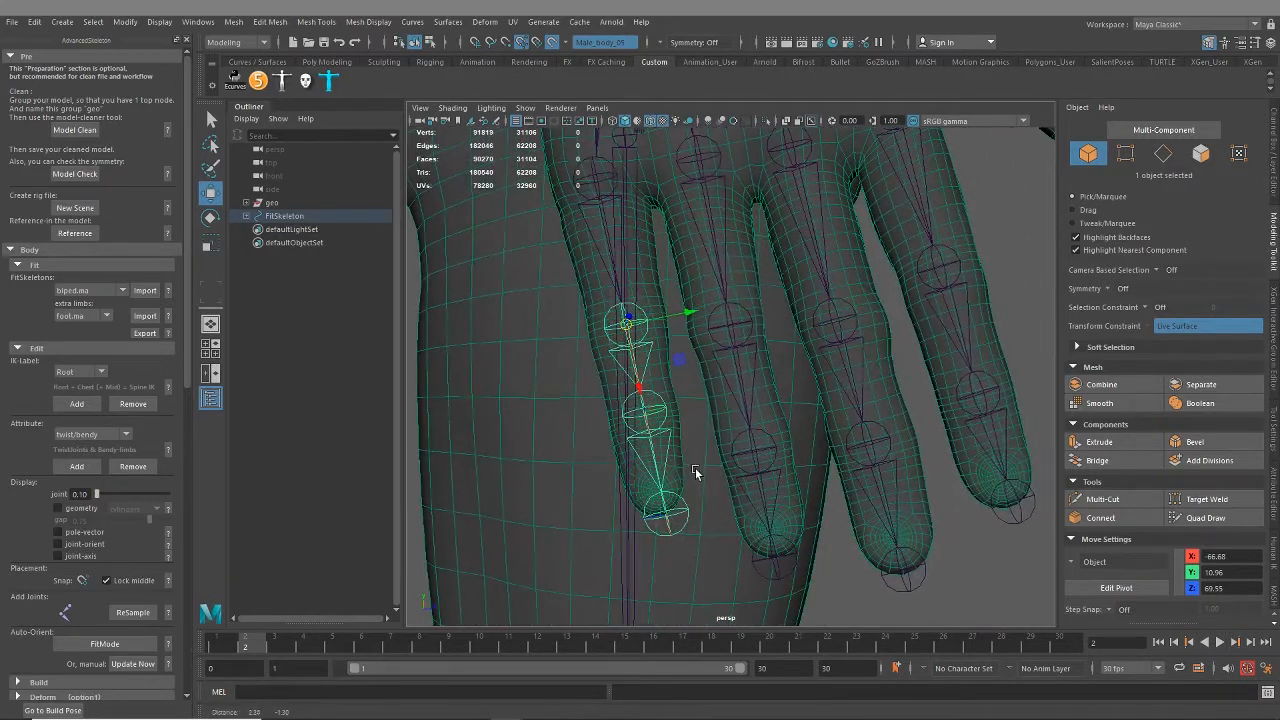
pyautogui.click(647, 413)
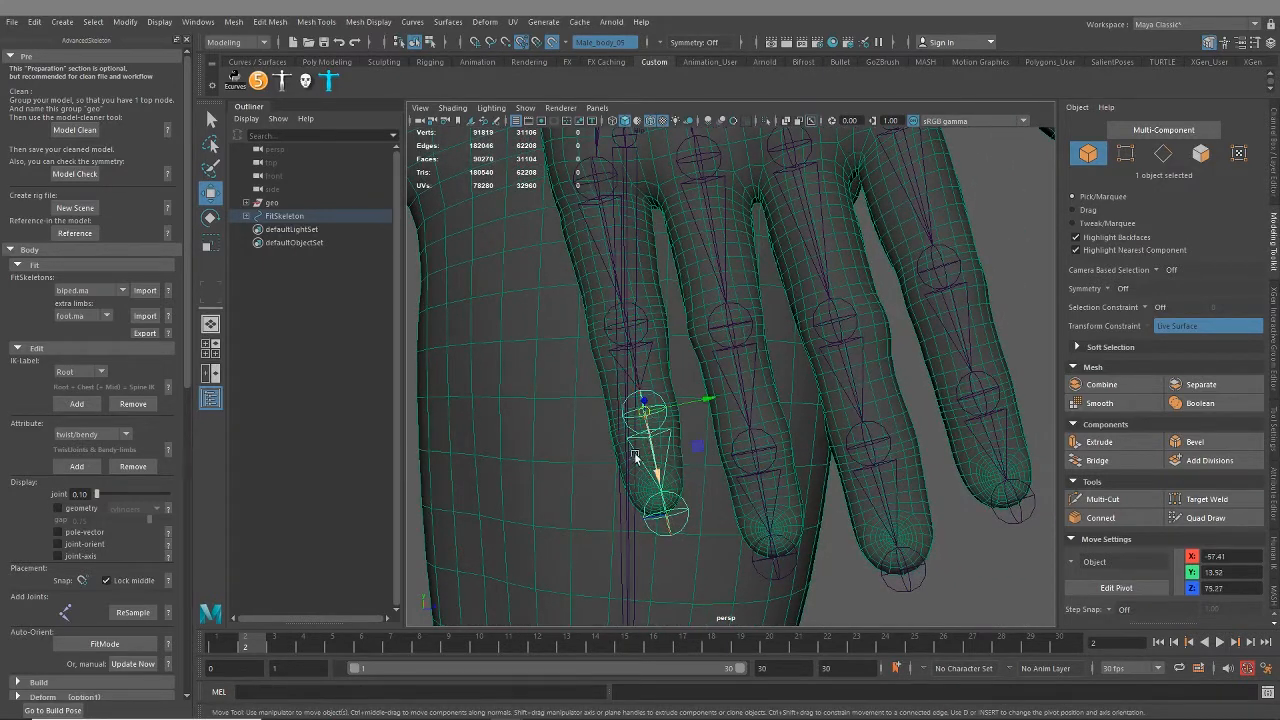
pyautogui.keyDown('alt'); pyautogui.moveTo(636, 457); pyautogui.dragTo(755, 498); pyautogui.keyUp('alt')
pyautogui.press('d')
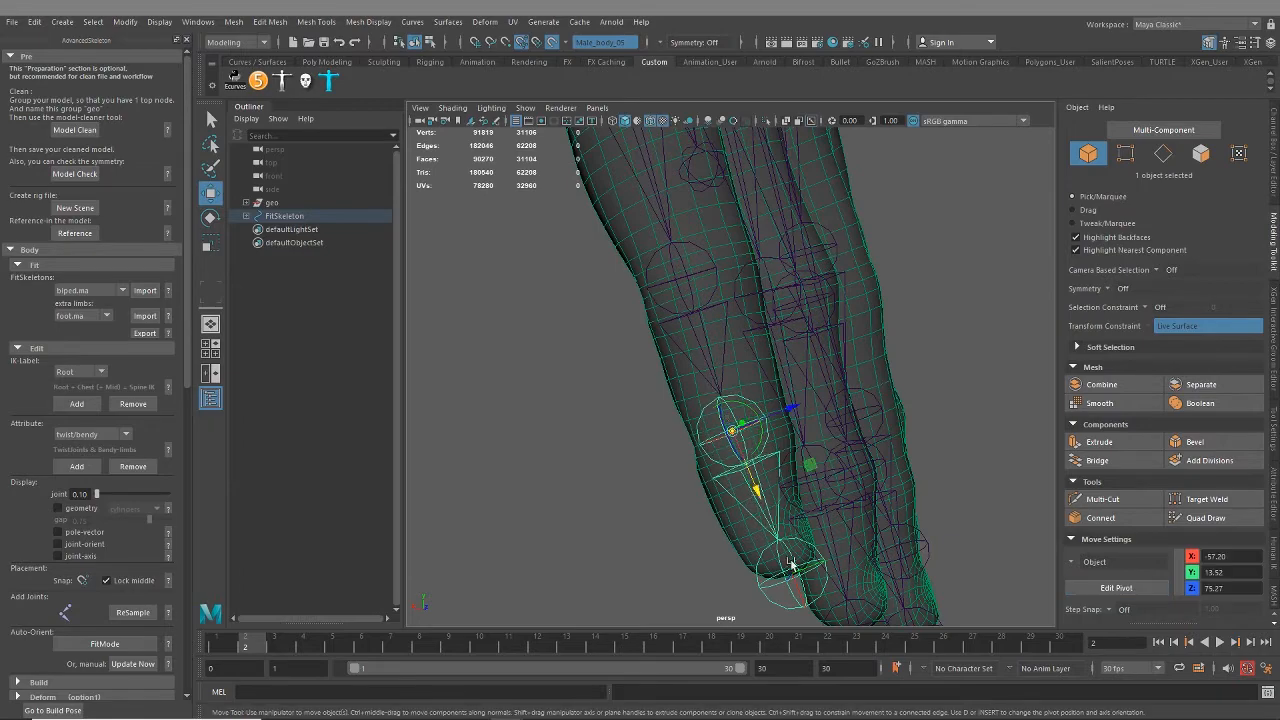
# Step: Move the palm joint that carries the ring finger and pinky down from the wrist into the palm
pyautogui.keyDown('alt'); pyautogui.moveTo(808, 570); pyautogui.dragTo(694, 557); pyautogui.keyUp('alt')
pyautogui.scroll(-5, 703, 541)
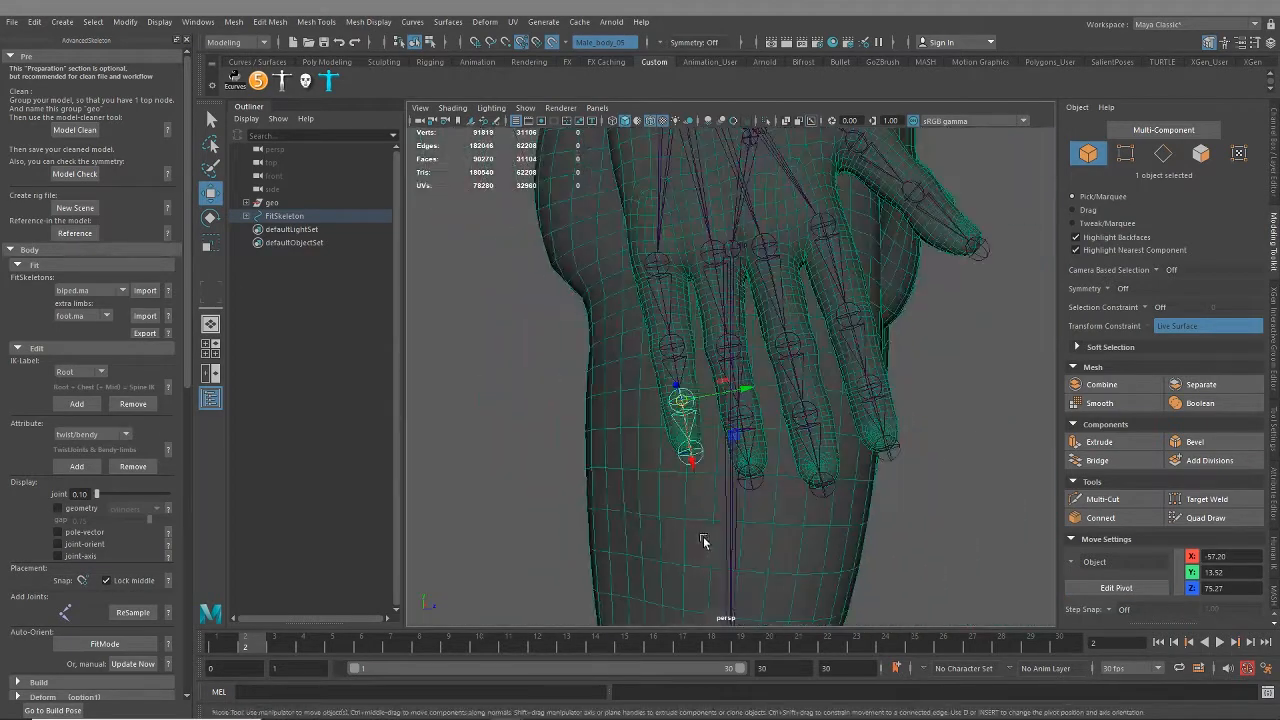
pyautogui.keyDown('alt'); pyautogui.moveTo(729, 498); pyautogui.dragTo(744, 445); pyautogui.keyUp('alt')
pyautogui.keyDown('alt'); pyautogui.moveTo(750, 445); pyautogui.dragTo(763, 566, button='middle'); pyautogui.keyUp('alt')
pyautogui.scroll(-2, 788, 420)
pyautogui.keyDown('alt'); pyautogui.moveTo(789, 418); pyautogui.dragTo(820, 423); pyautogui.keyUp('alt')
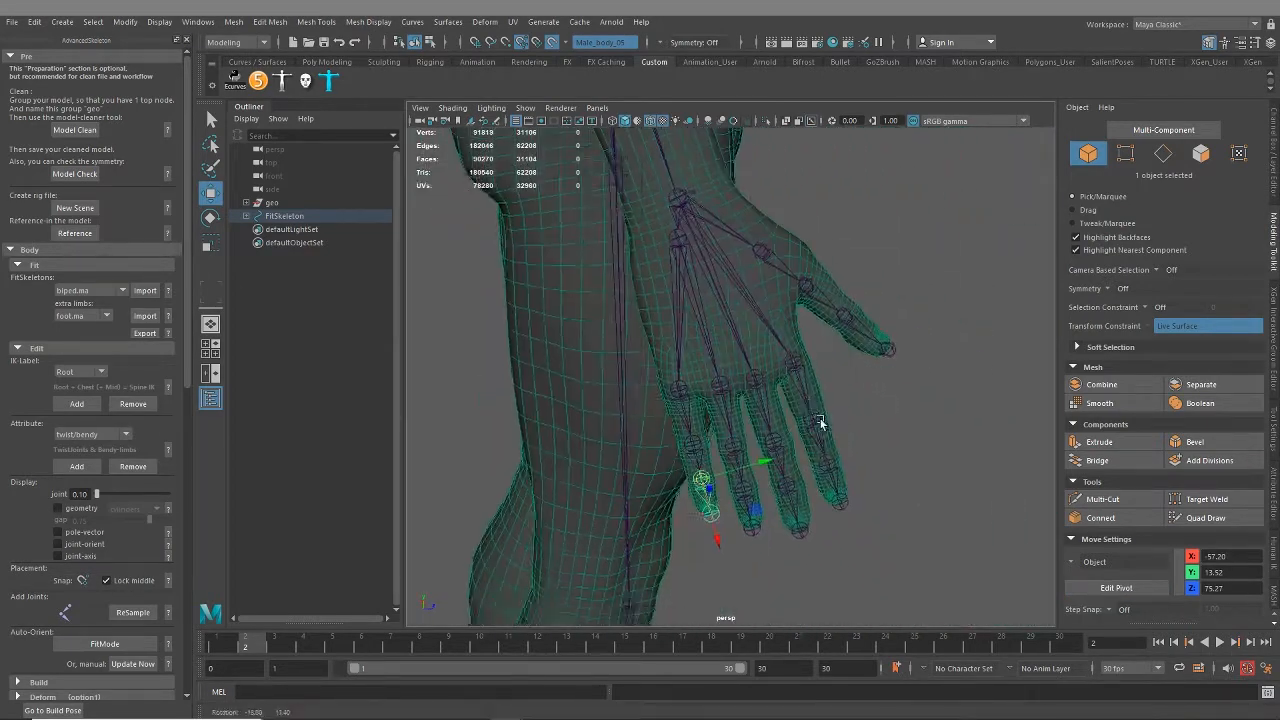
pyautogui.keyDown('alt'); pyautogui.moveTo(684, 275); pyautogui.dragTo(703, 356, button='middle'); pyautogui.keyUp('alt')
pyautogui.scroll(2, 702, 354)
pyautogui.click(680, 279)
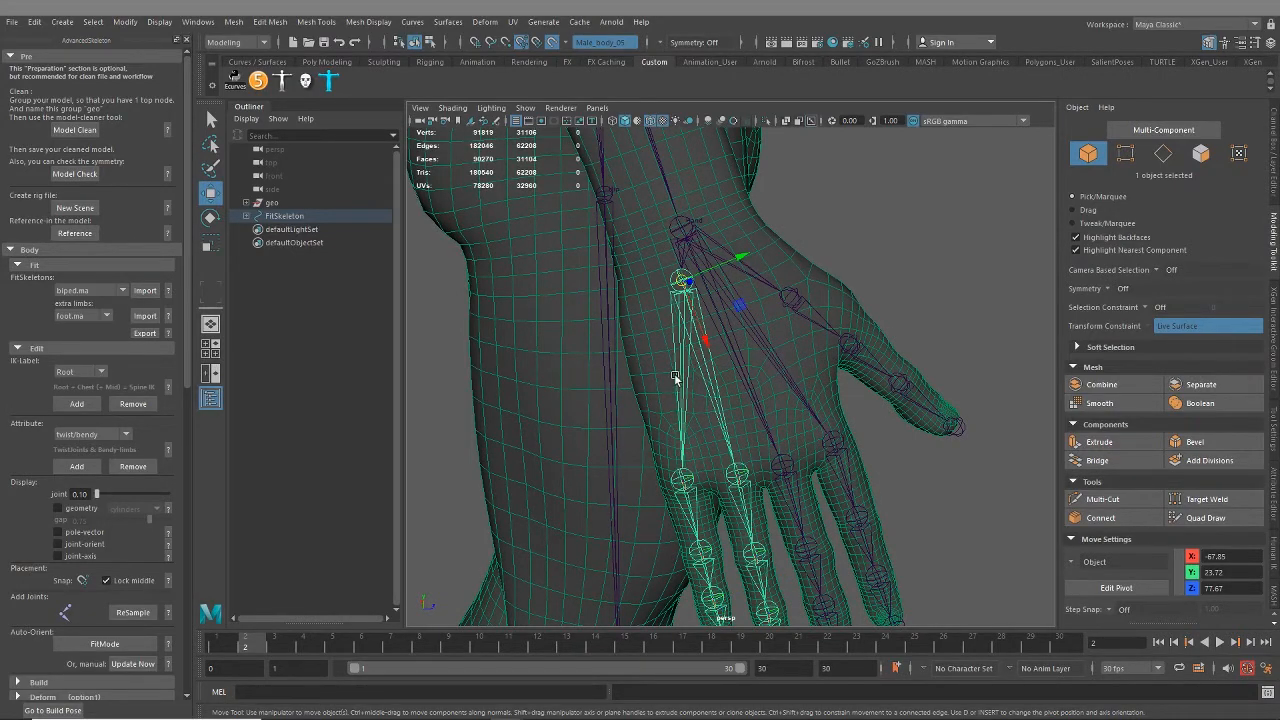
pyautogui.keyDown('alt'); pyautogui.moveTo(675, 378); pyautogui.dragTo(735, 344); pyautogui.keyUp('alt')
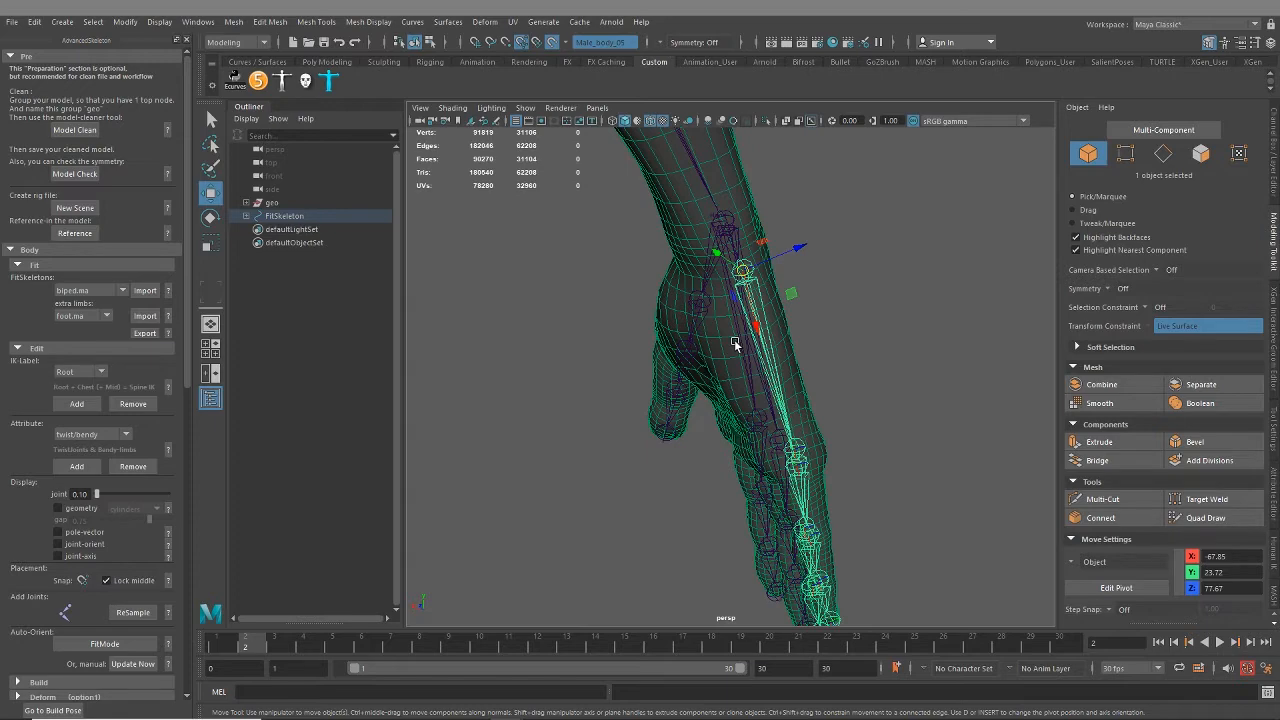
pyautogui.moveTo(735, 345)
pyautogui.keyDown('alt'); pyautogui.mouseDown()
pyautogui.moveTo(822, 343)
pyautogui.moveTo(748, 349)
pyautogui.mouseUp(); pyautogui.keyUp('alt')
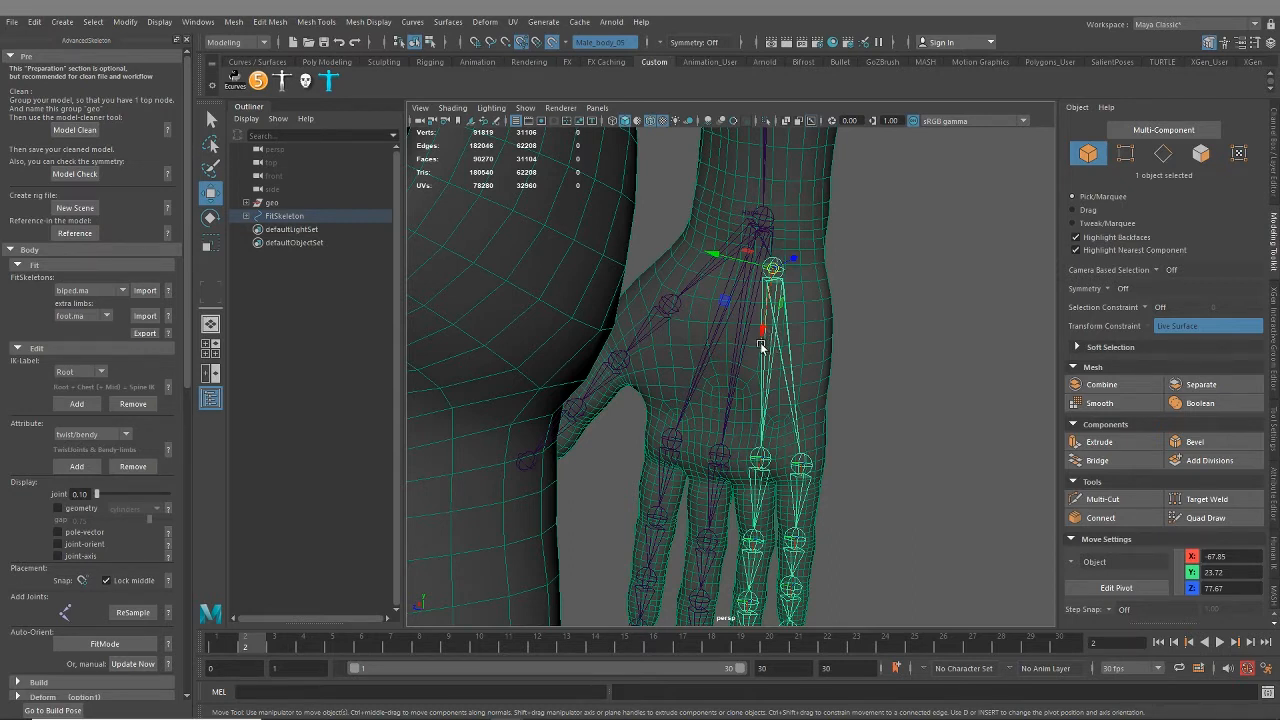
pyautogui.moveTo(766, 337); pyautogui.dragTo(767, 391)
pyautogui.keyDown('alt'); pyautogui.moveTo(767, 391); pyautogui.dragTo(673, 397); pyautogui.keyUp('alt')
pyautogui.keyDown('alt'); pyautogui.moveTo(750, 343); pyautogui.dragTo(700, 352); pyautogui.keyUp('alt')
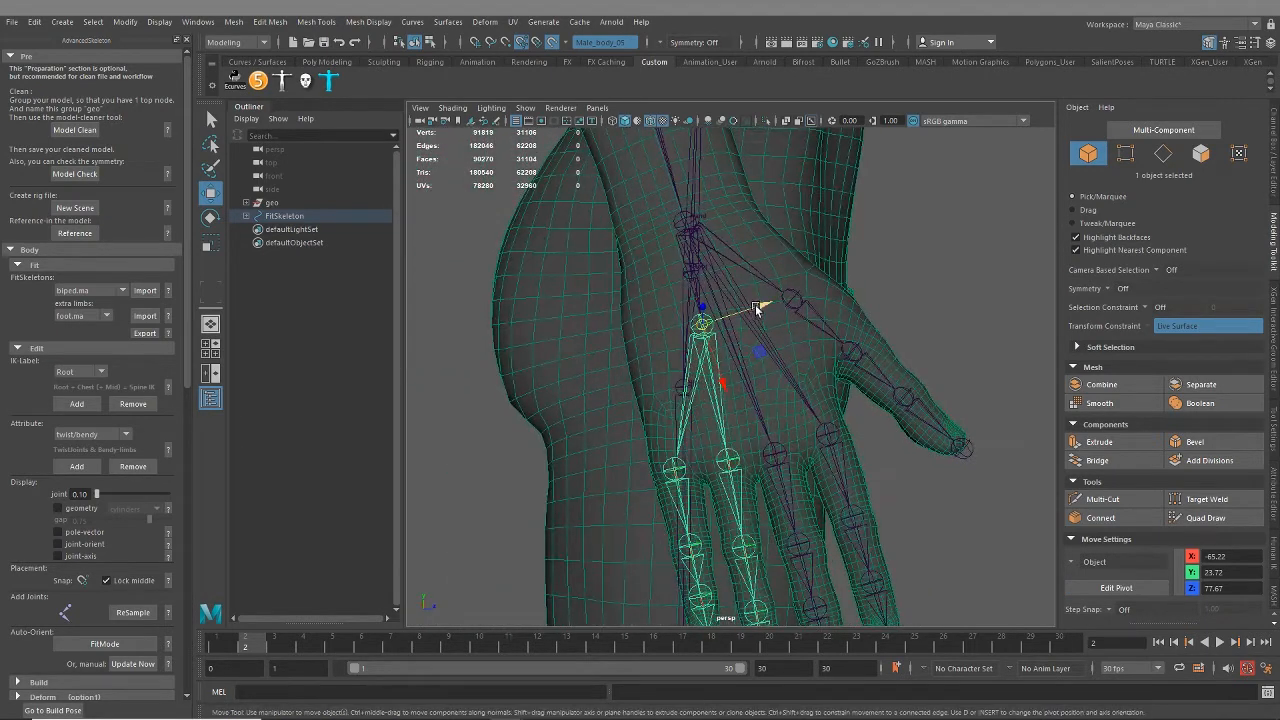
# Step: Shift the palm joint sideways toward the pinky and adjust its height and depth, keeping the finger joints in place
pyautogui.press('d')
pyautogui.moveTo(763, 308); pyautogui.dragTo(729, 315)
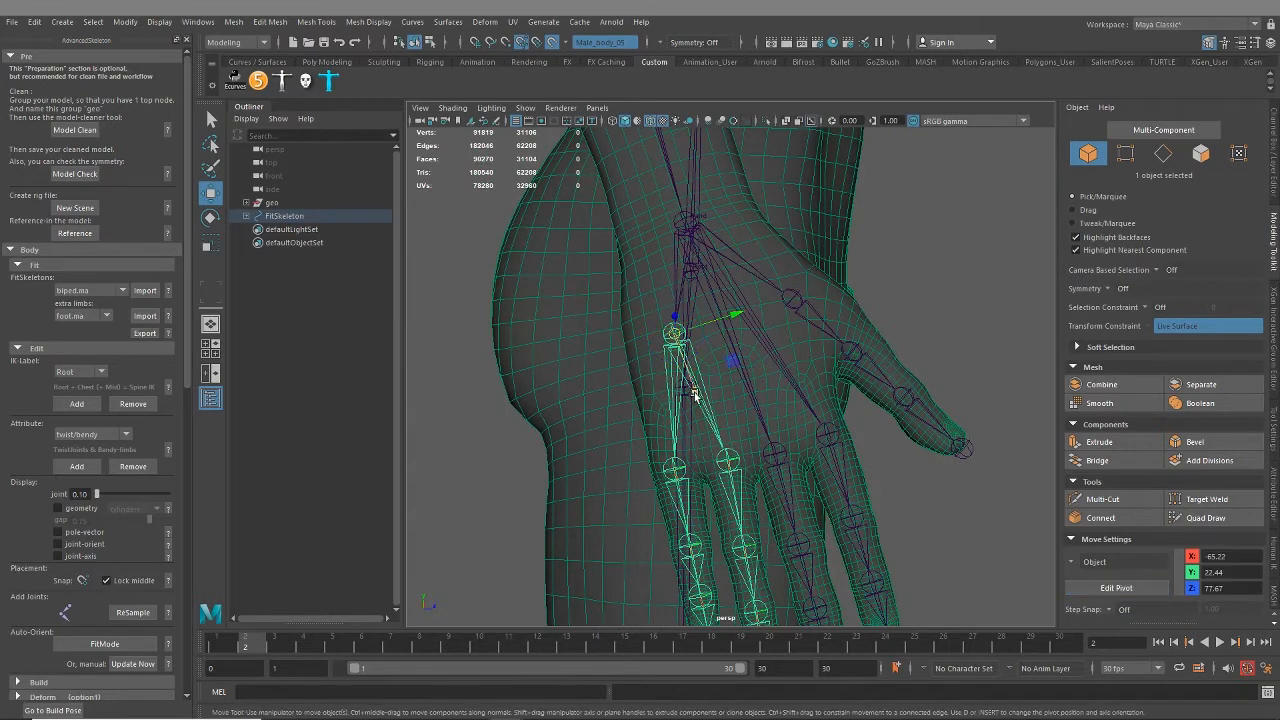
pyautogui.press('d')
pyautogui.moveTo(694, 397); pyautogui.dragTo(828, 366)
pyautogui.press('d')
pyautogui.moveTo(801, 288); pyautogui.dragTo(795, 291)
pyautogui.scroll(-5, 860, 357)
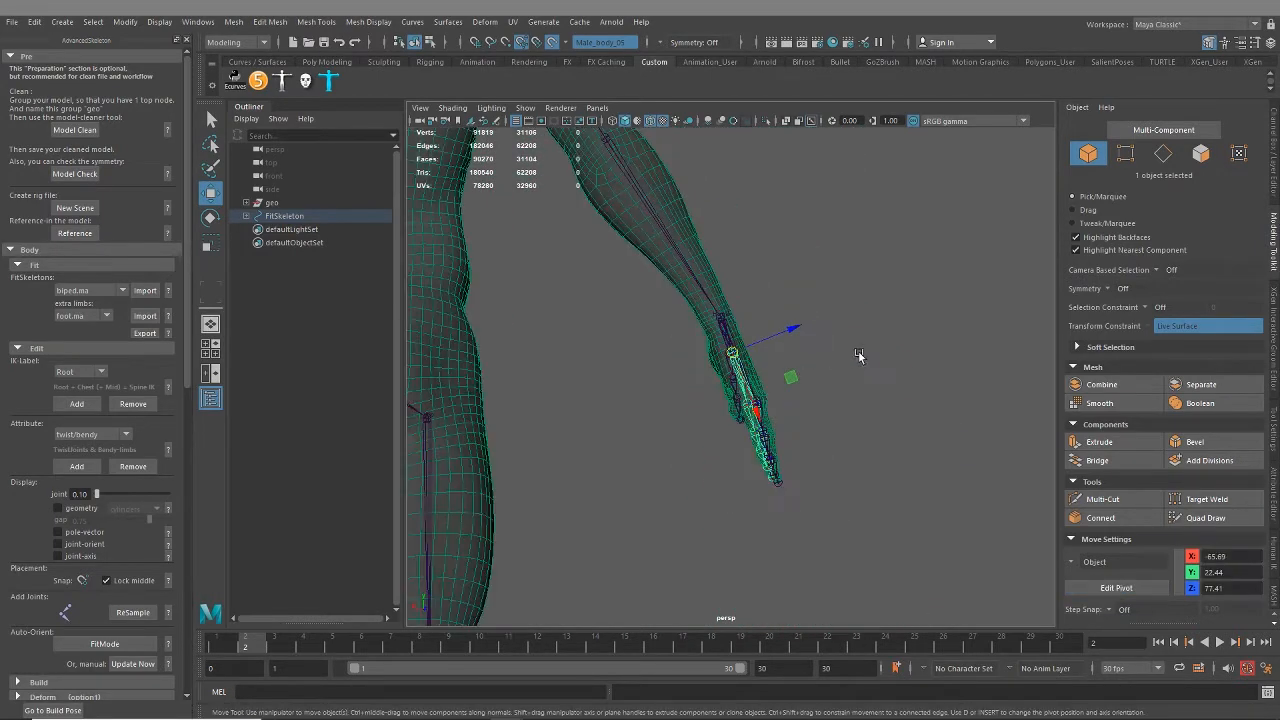
pyautogui.keyDown('alt'); pyautogui.moveTo(860, 357); pyautogui.dragTo(748, 376); pyautogui.keyUp('alt')
pyautogui.keyDown('alt'); pyautogui.moveTo(748, 376); pyautogui.dragTo(754, 428, button='middle'); pyautogui.keyUp('alt')
pyautogui.keyDown('alt'); pyautogui.moveTo(754, 428); pyautogui.dragTo(782, 401); pyautogui.keyUp('alt')
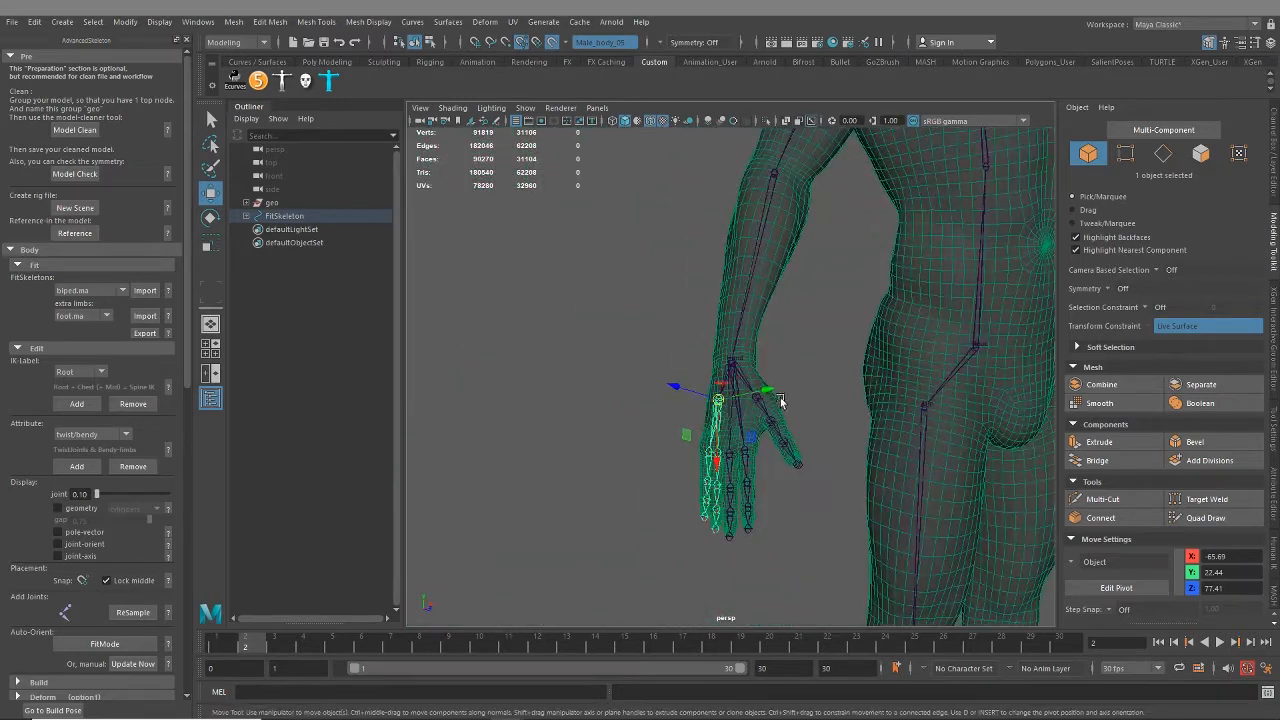
# Step: Save the rig scene
pyautogui.hotkey('ctrl', 's')
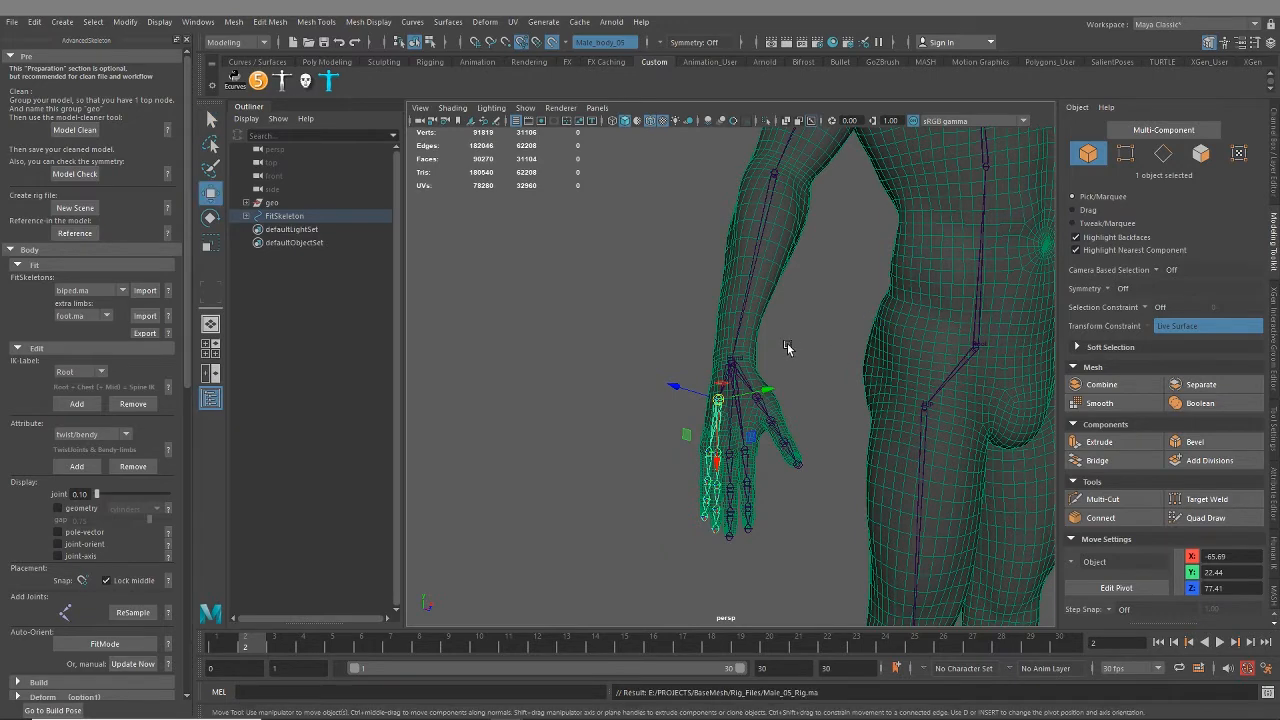
# Step: Move the neck joint up from the upper chest and slightly back so it sits inside the base of the neck
pyautogui.keyDown('alt'); pyautogui.moveTo(843, 259); pyautogui.dragTo(729, 474, button='middle'); pyautogui.keyUp('alt')
pyautogui.keyDown('alt'); pyautogui.moveTo(840, 306); pyautogui.dragTo(757, 500, button='middle'); pyautogui.keyUp('alt')
pyautogui.keyDown('alt'); pyautogui.moveTo(788, 413); pyautogui.dragTo(733, 498, button='middle'); pyautogui.keyUp('alt')
pyautogui.moveTo(733, 496)
pyautogui.keyDown('alt'); pyautogui.mouseDown()
pyautogui.moveTo(597, 458)
pyautogui.moveTo(788, 453)
pyautogui.mouseUp(); pyautogui.keyUp('alt')
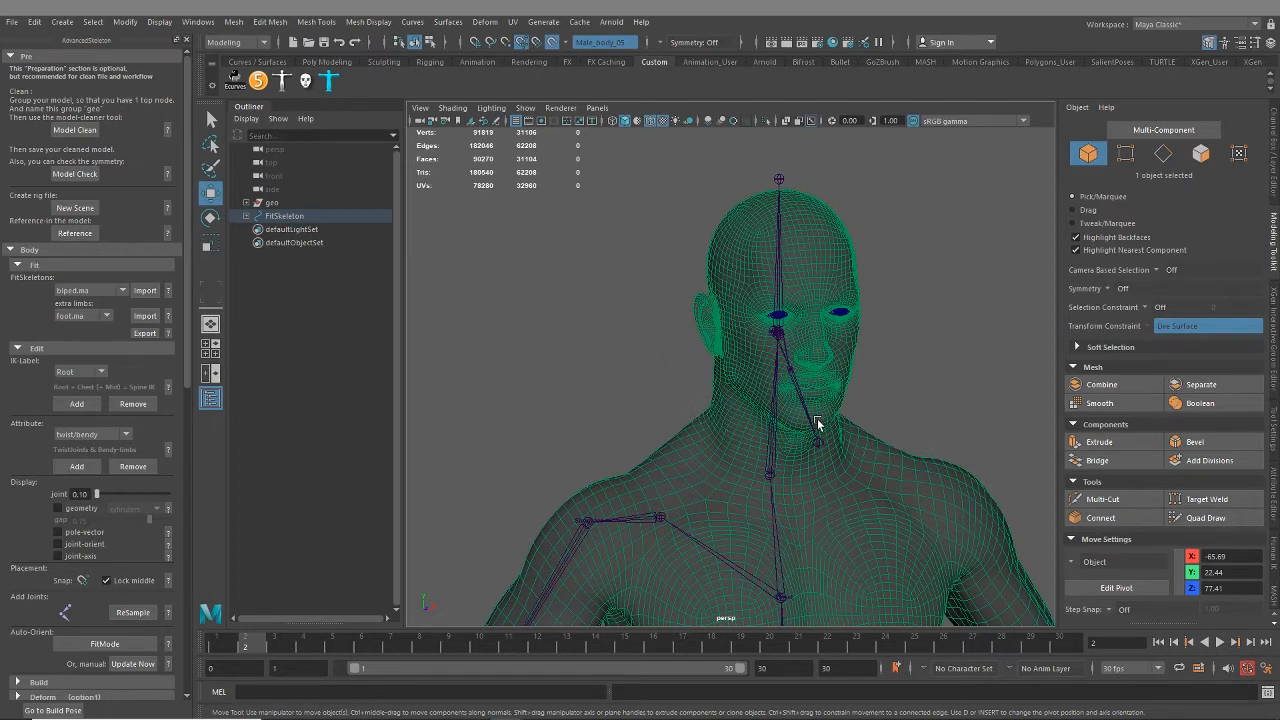
pyautogui.scroll(8, 833, 478)
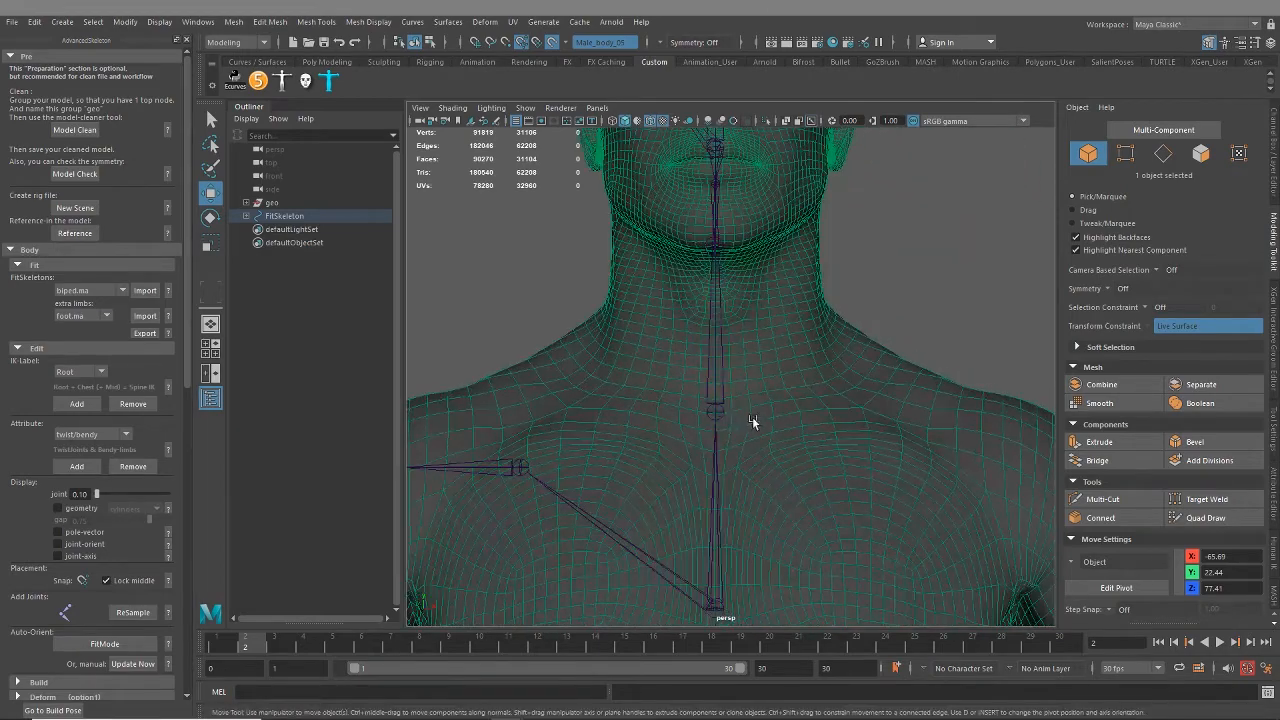
pyautogui.click(717, 412)
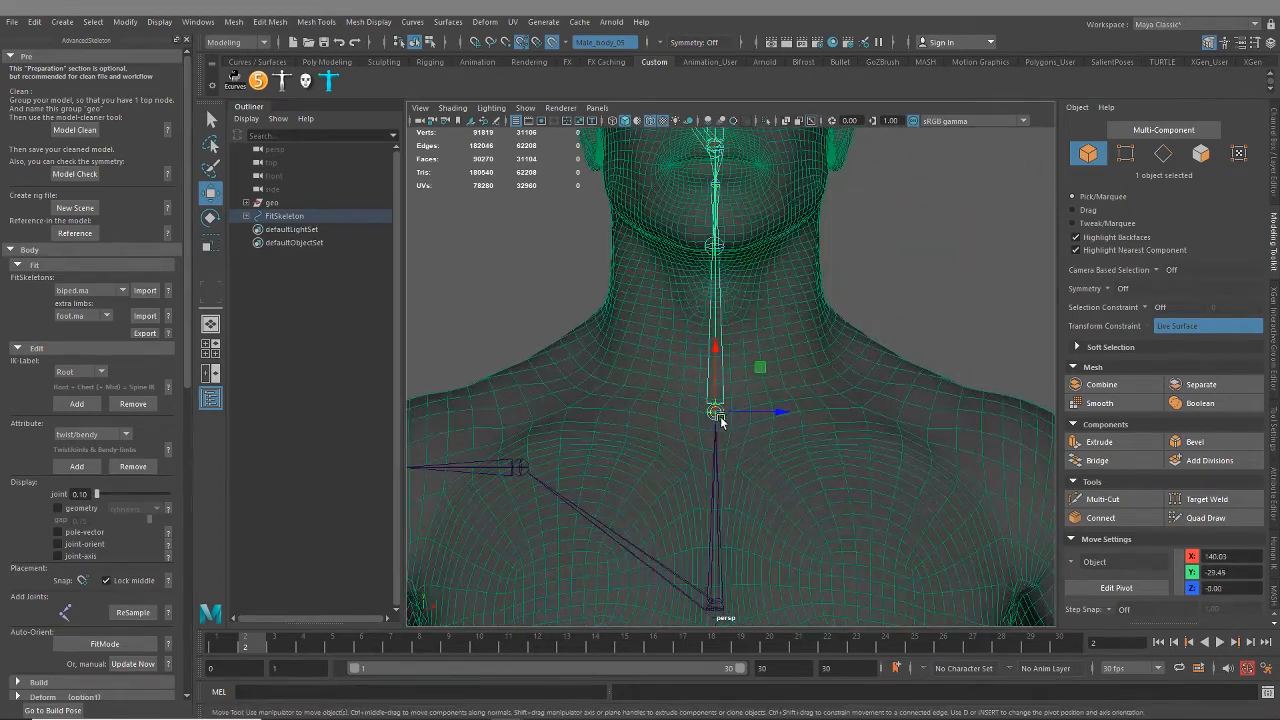
pyautogui.click(1274, 160)
pyautogui.keyDown('alt'); pyautogui.moveTo(794, 337); pyautogui.dragTo(760, 458); pyautogui.keyUp('alt')
pyautogui.moveTo(707, 395); pyautogui.dragTo(722, 317)
pyautogui.moveTo(771, 380); pyautogui.dragTo(757, 376)
# Step: Move the head joint down and forward to just in front of and below the ear, keeping its child joints in place
pyautogui.keyDown('alt'); pyautogui.moveTo(745, 297); pyautogui.dragTo(685, 368, button='middle'); pyautogui.keyUp('alt')
pyautogui.scroll(3, 684, 372)
pyautogui.click(621, 207)
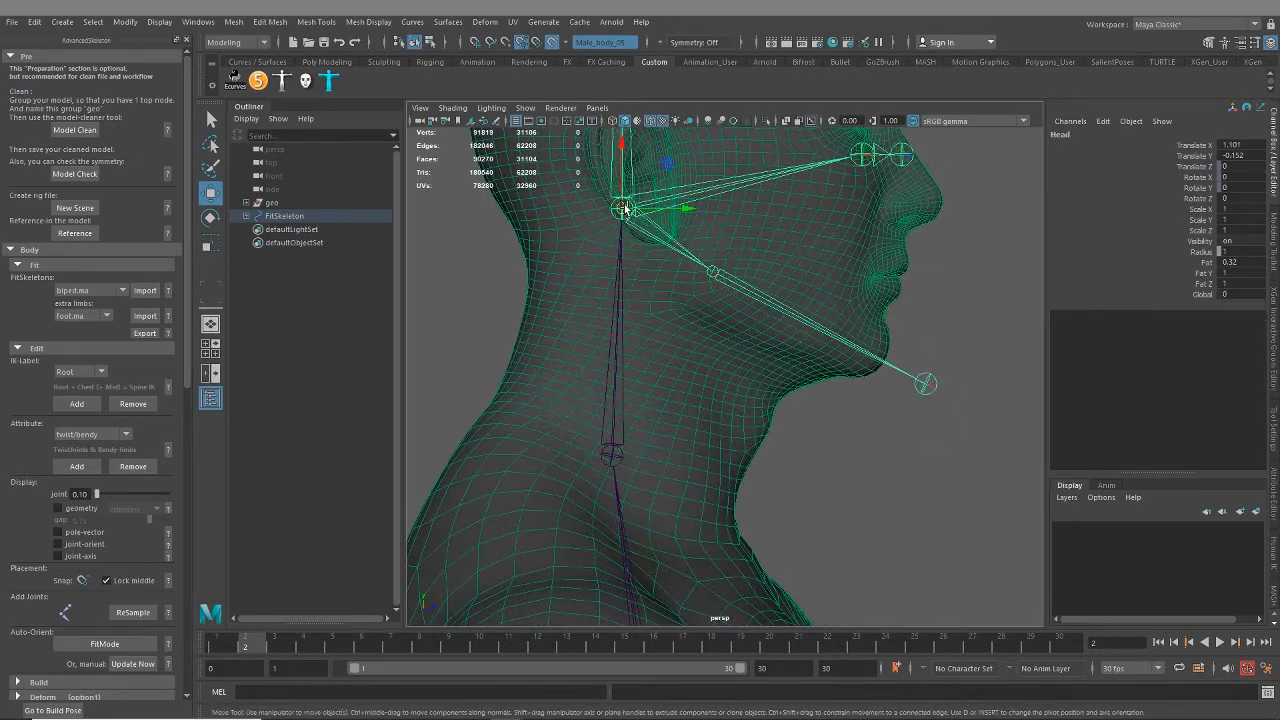
pyautogui.moveTo(619, 146); pyautogui.dragTo(620, 242)
pyautogui.moveTo(681, 313); pyautogui.dragTo(725, 313)
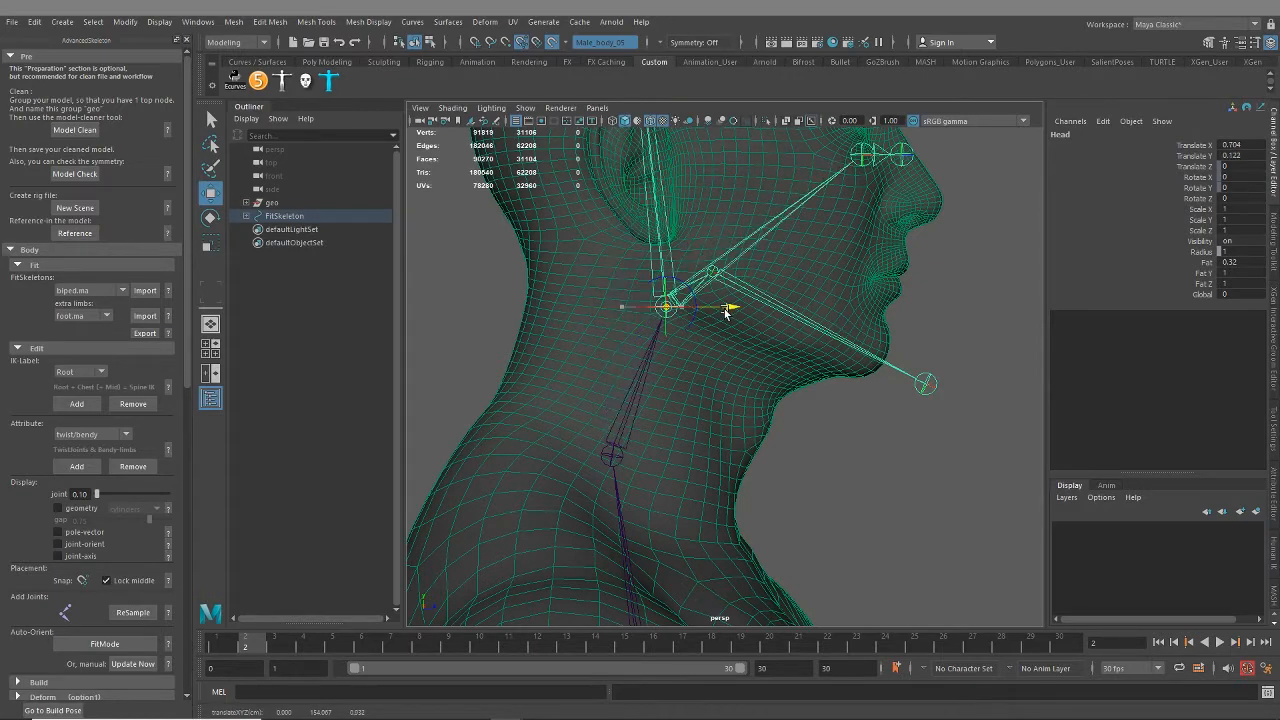
pyautogui.keyDown('alt'); pyautogui.moveTo(724, 300); pyautogui.dragTo(668, 360, button='middle'); pyautogui.keyUp('alt')
pyautogui.scroll(2, 663, 297)
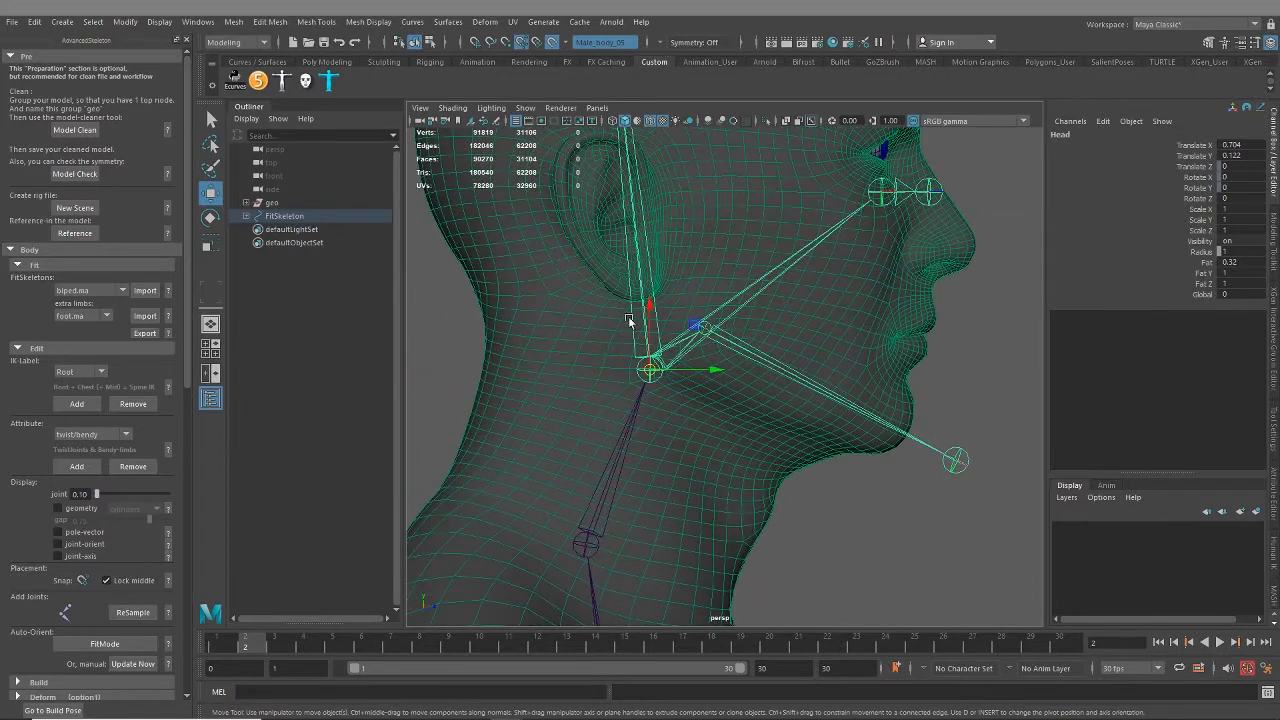
pyautogui.keyDown('alt'); pyautogui.moveTo(695, 404); pyautogui.dragTo(691, 472, button='middle'); pyautogui.keyUp('alt')
pyautogui.moveTo(645, 435); pyautogui.dragTo(698, 396)
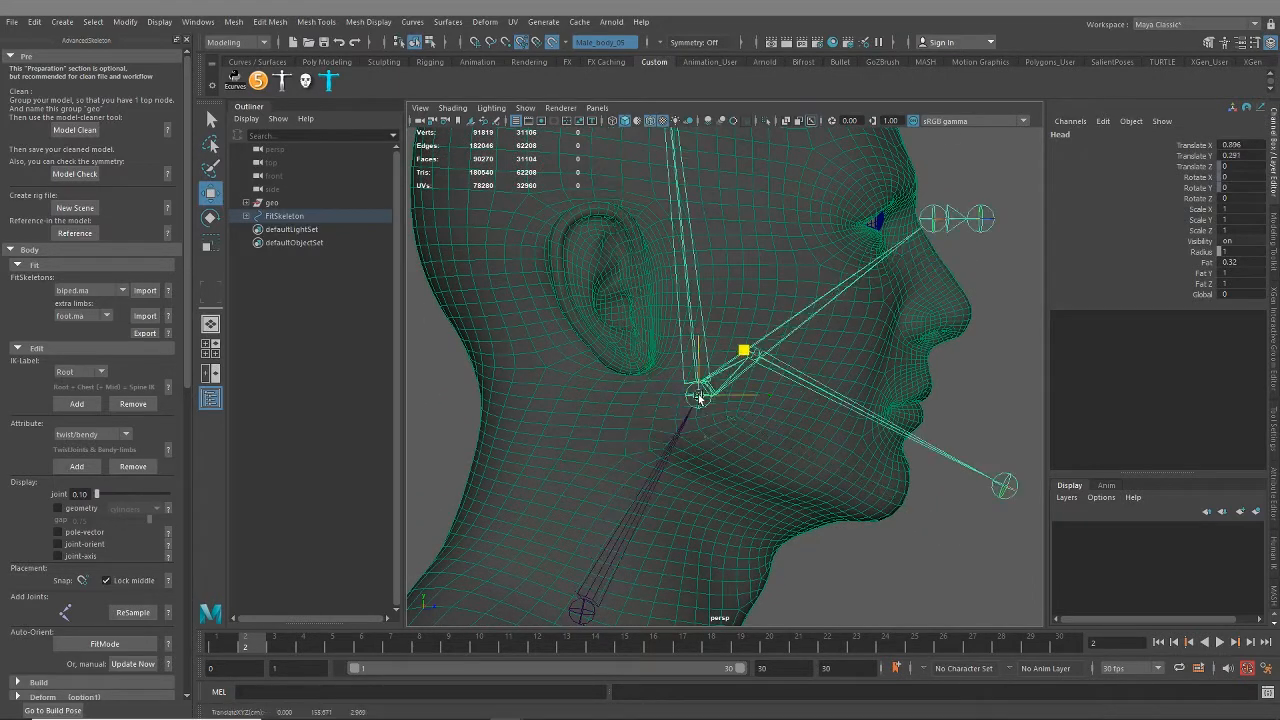
# Step: Select the jaw joint and set the Move tool's axis orientation to World
pyautogui.click(753, 354)
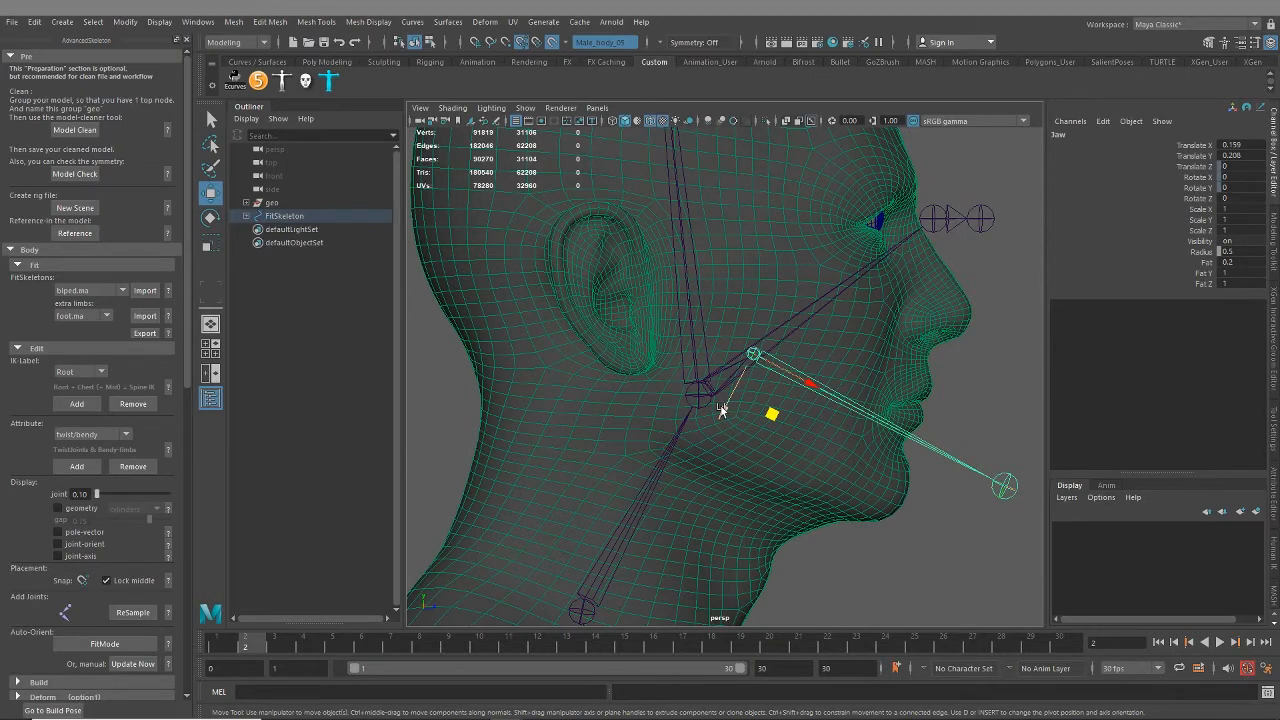
pyautogui.keyDown('alt'); pyautogui.moveTo(723, 413); pyautogui.dragTo(736, 391); pyautogui.keyUp('alt')
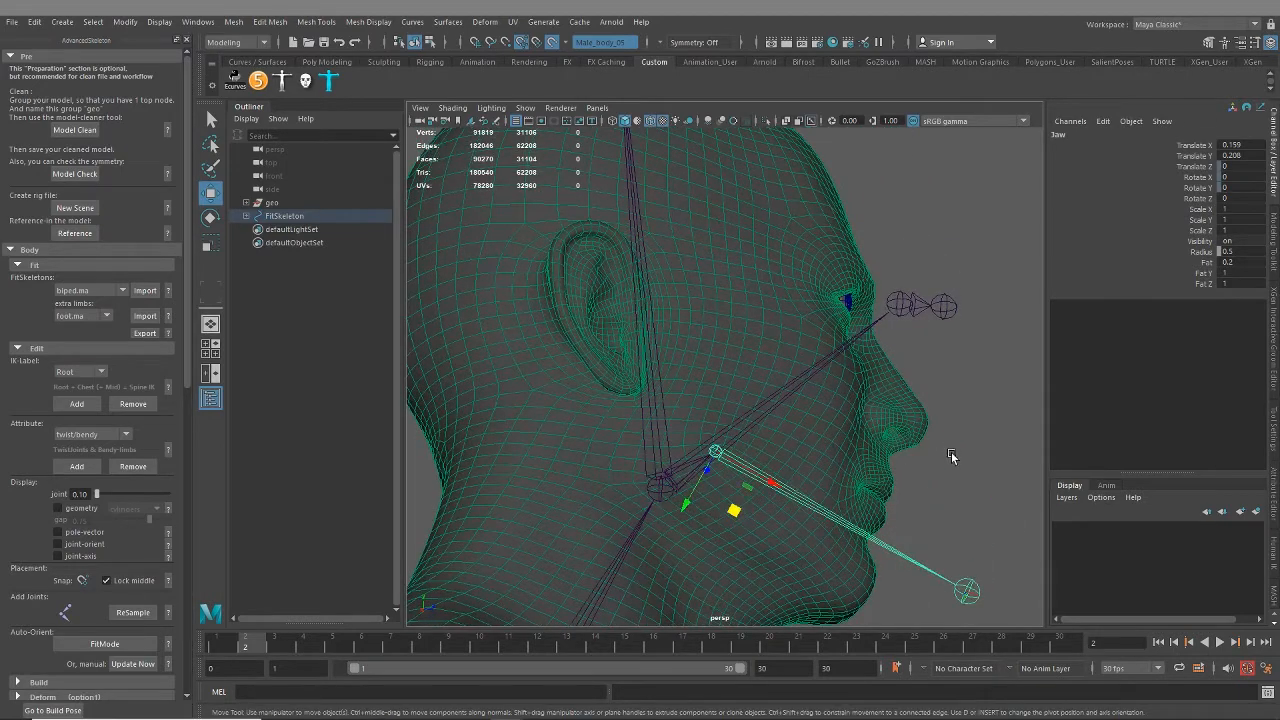
pyautogui.keyDown('alt'); pyautogui.moveTo(951, 457); pyautogui.dragTo(757, 371); pyautogui.keyUp('alt')
pyautogui.press('d')
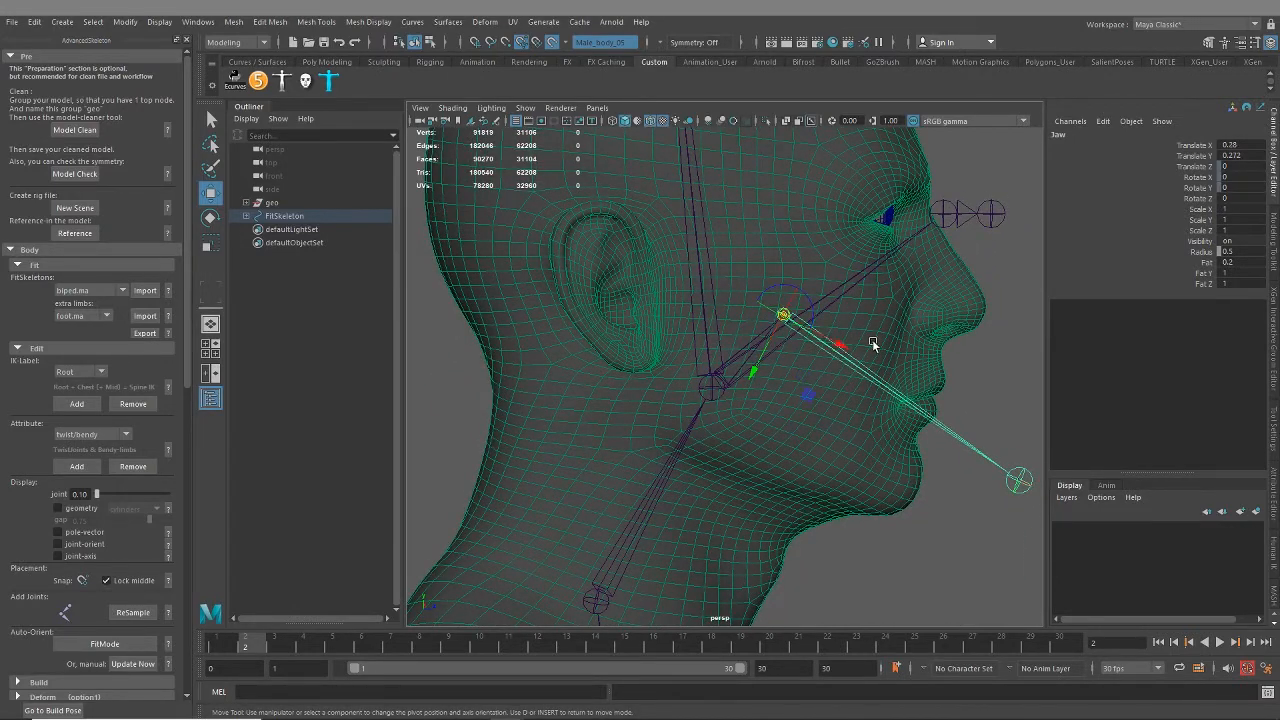
pyautogui.press('d')
pyautogui.click(1208, 41)
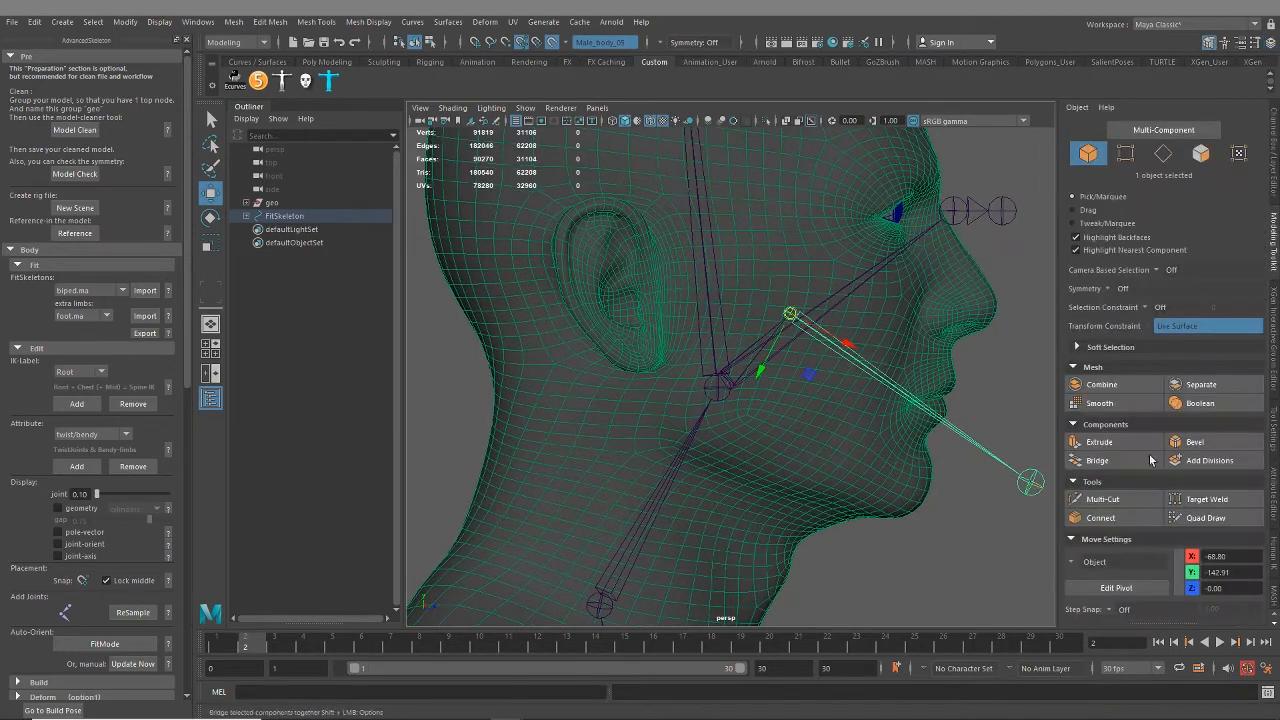
pyautogui.click(1096, 562)
pyautogui.click(1103, 572)
pyautogui.click(1103, 570)
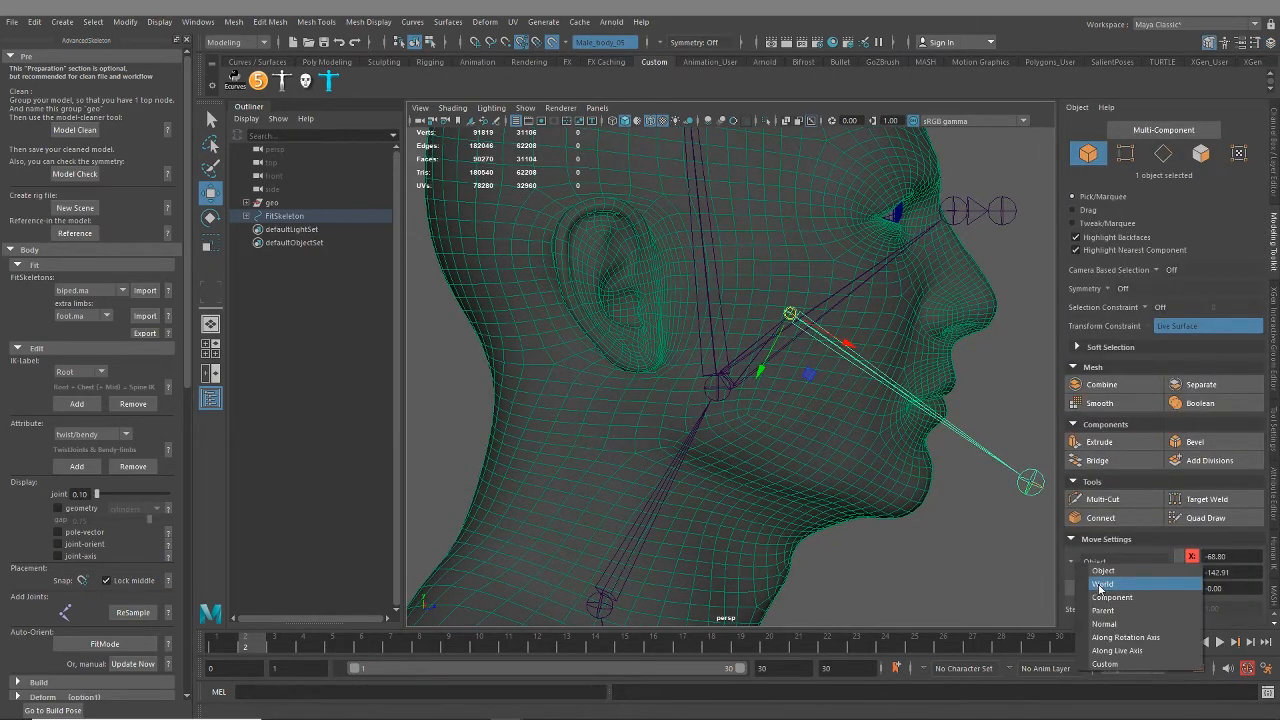
pyautogui.click(1100, 580)
# Step: Move the jaw joint back to the jaw hinge beside the ear at about Y 158, Z 2.17, leaving its end joint in place
pyautogui.press('d')
pyautogui.moveTo(858, 312); pyautogui.dragTo(745, 324)
pyautogui.moveTo(676, 251); pyautogui.dragTo(677, 265)
pyautogui.moveTo(746, 326); pyautogui.dragTo(759, 321)
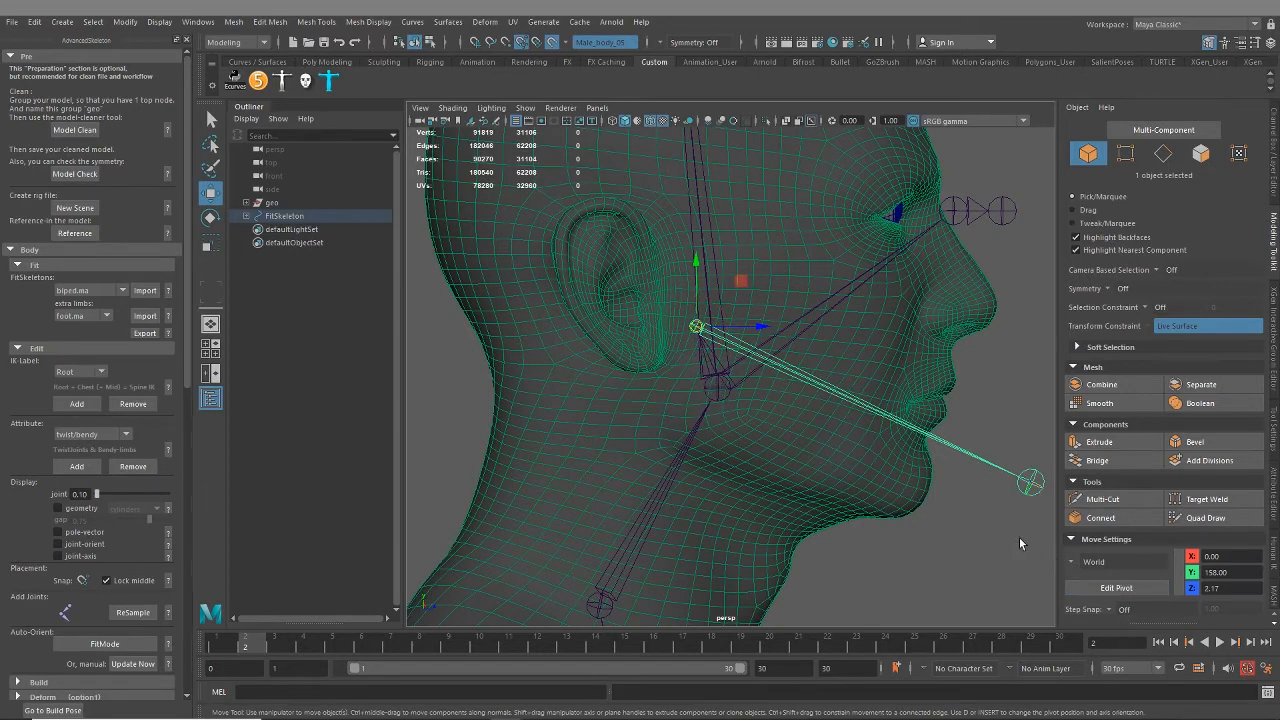
# Step: Move the jaw's end joint down and back to the chin, to about Y 151.28 and Z 11.05
pyautogui.keyDown('alt'); pyautogui.moveTo(1020, 538); pyautogui.dragTo(918, 478, button='middle'); pyautogui.keyUp('alt')
pyautogui.keyDown('alt'); pyautogui.moveTo(918, 478); pyautogui.dragTo(916, 439, button='right'); pyautogui.keyUp('alt')
pyautogui.keyDown('alt'); pyautogui.moveTo(821, 386); pyautogui.dragTo(828, 422, button='right'); pyautogui.keyUp('alt')
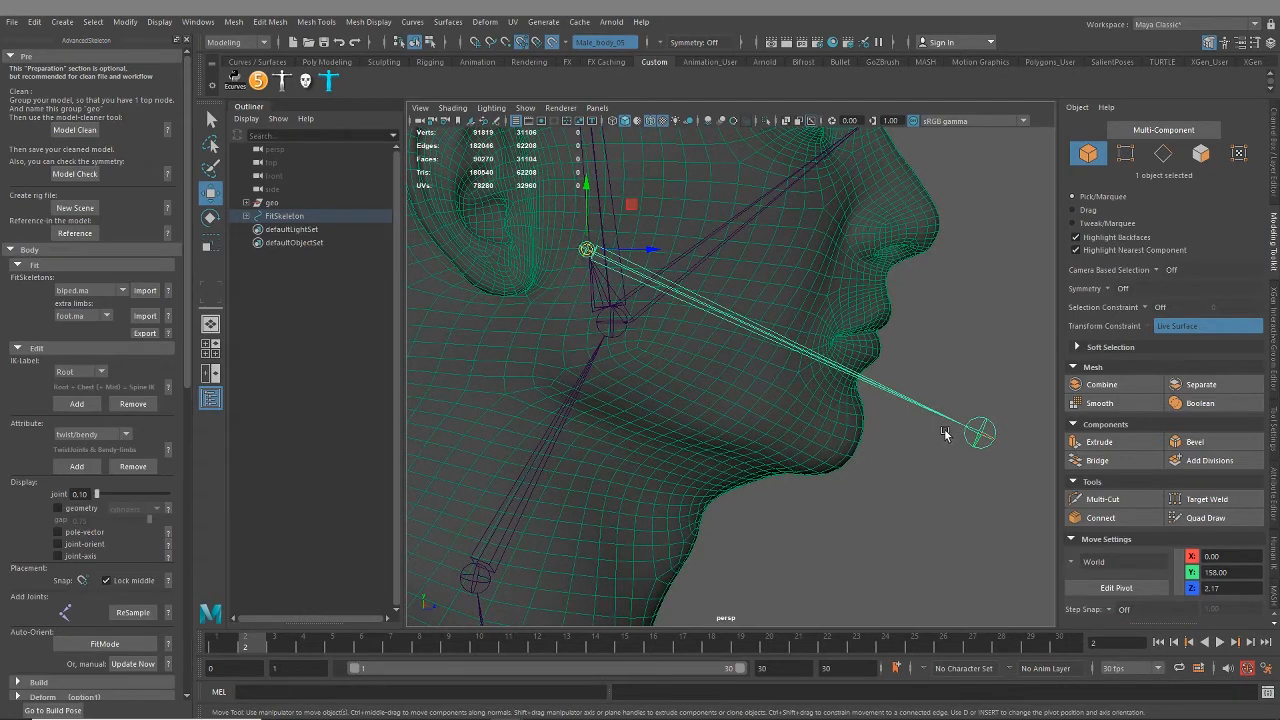
pyautogui.click(979, 433)
pyautogui.keyDown('alt'); pyautogui.moveTo(1008, 490); pyautogui.dragTo(992, 459, button='middle'); pyautogui.keyUp('alt')
pyautogui.press('d')
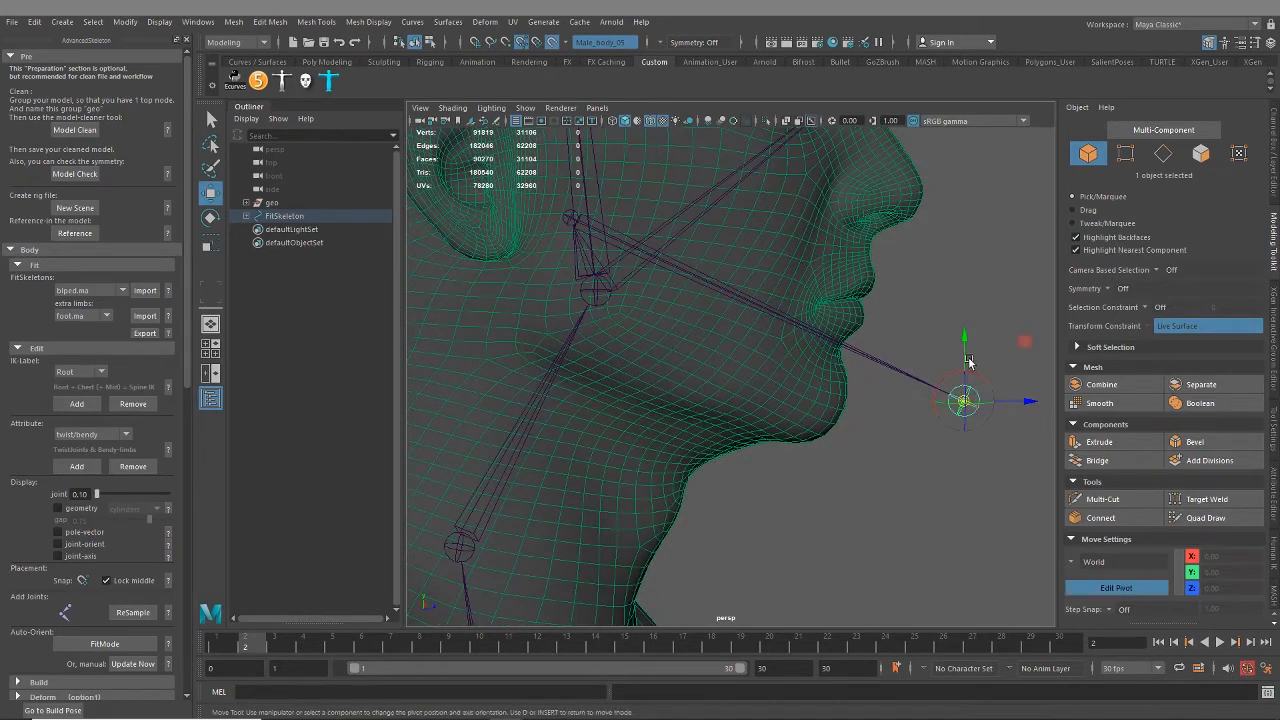
pyautogui.moveTo(969, 362); pyautogui.dragTo(969, 389)
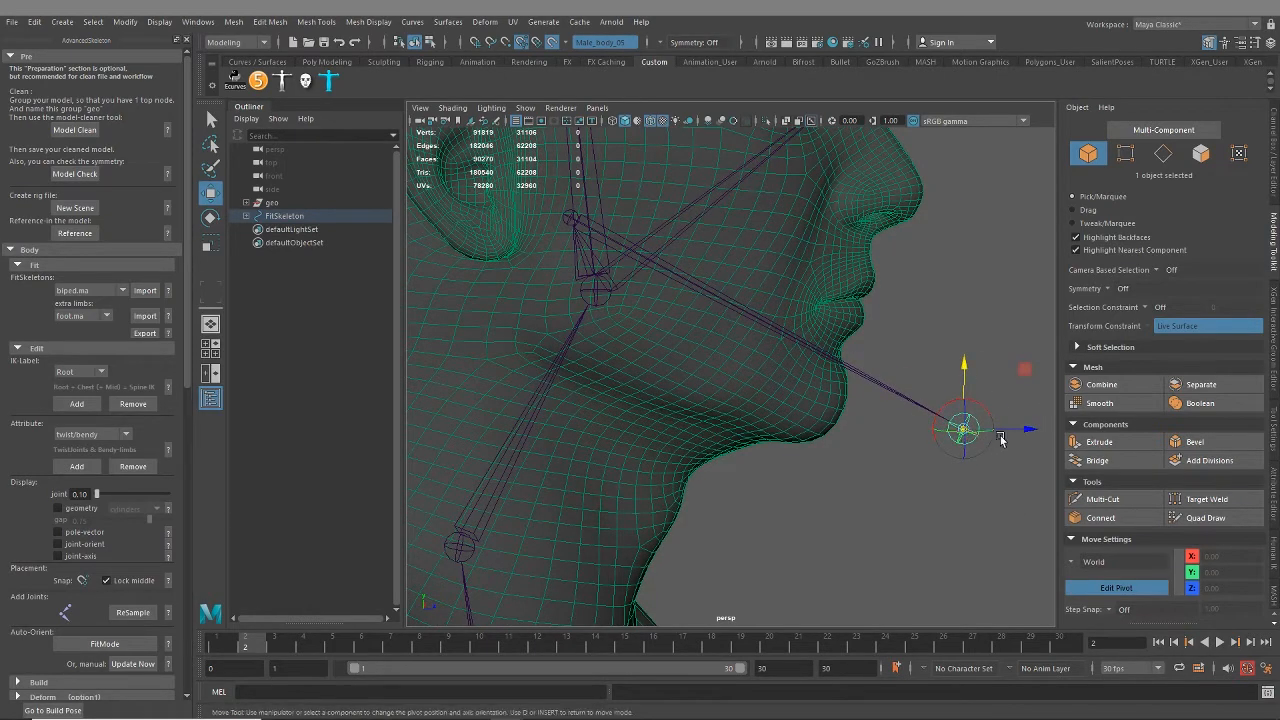
pyautogui.press('d')
pyautogui.moveTo(1033, 432); pyautogui.dragTo(700, 465)
# Step: Fine-tune the jaw's end joint onto the tip of the chin at about Y 151.42 and Z 10.77
pyautogui.keyDown('alt'); pyautogui.moveTo(930, 445); pyautogui.dragTo(714, 431, button='middle'); pyautogui.keyUp('alt')
pyautogui.keyDown('alt'); pyautogui.moveTo(714, 431); pyautogui.dragTo(800, 420); pyautogui.keyUp('alt')
pyautogui.keyDown('alt'); pyautogui.moveTo(800, 420); pyautogui.dragTo(880, 430, button='right'); pyautogui.keyUp('alt')
pyautogui.keyDown('alt'); pyautogui.moveTo(880, 430); pyautogui.dragTo(680, 437, button='middle'); pyautogui.keyUp('alt')
pyautogui.keyDown('alt'); pyautogui.moveTo(680, 437); pyautogui.dragTo(895, 438); pyautogui.keyUp('alt')
pyautogui.keyDown('alt'); pyautogui.moveTo(895, 438); pyautogui.dragTo(836, 440, button='middle'); pyautogui.keyUp('alt')
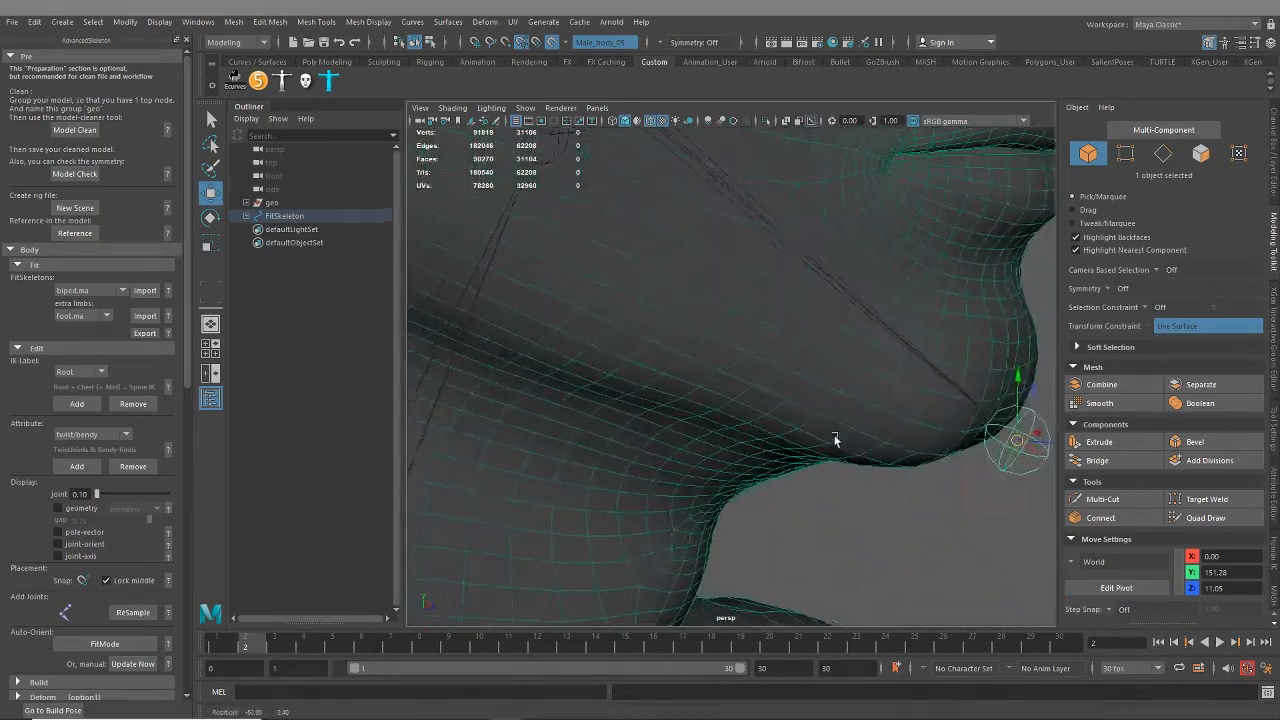
pyautogui.keyDown('alt'); pyautogui.moveTo(836, 440); pyautogui.dragTo(911, 443); pyautogui.keyUp('alt')
pyautogui.keyDown('alt'); pyautogui.moveTo(911, 443); pyautogui.dragTo(790, 446, button='middle'); pyautogui.keyUp('alt')
pyautogui.moveTo(907, 422); pyautogui.dragTo(884, 420)
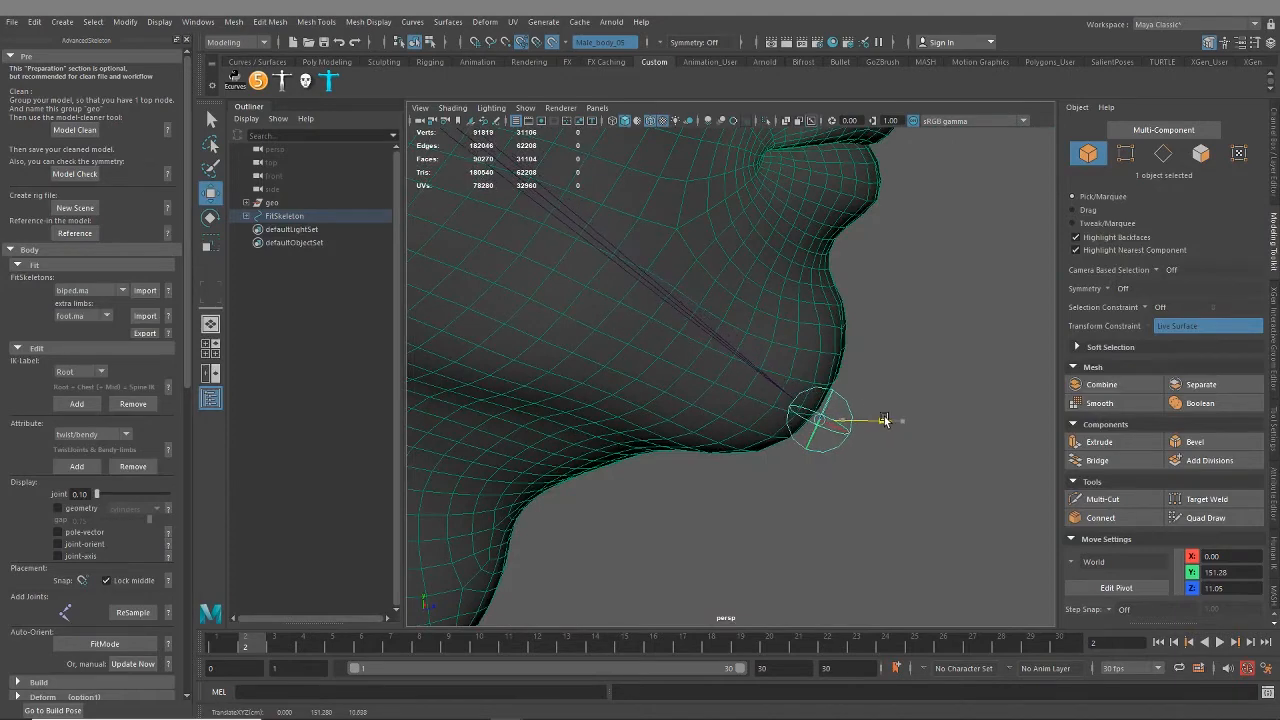
pyautogui.moveTo(820, 364); pyautogui.dragTo(820, 352)
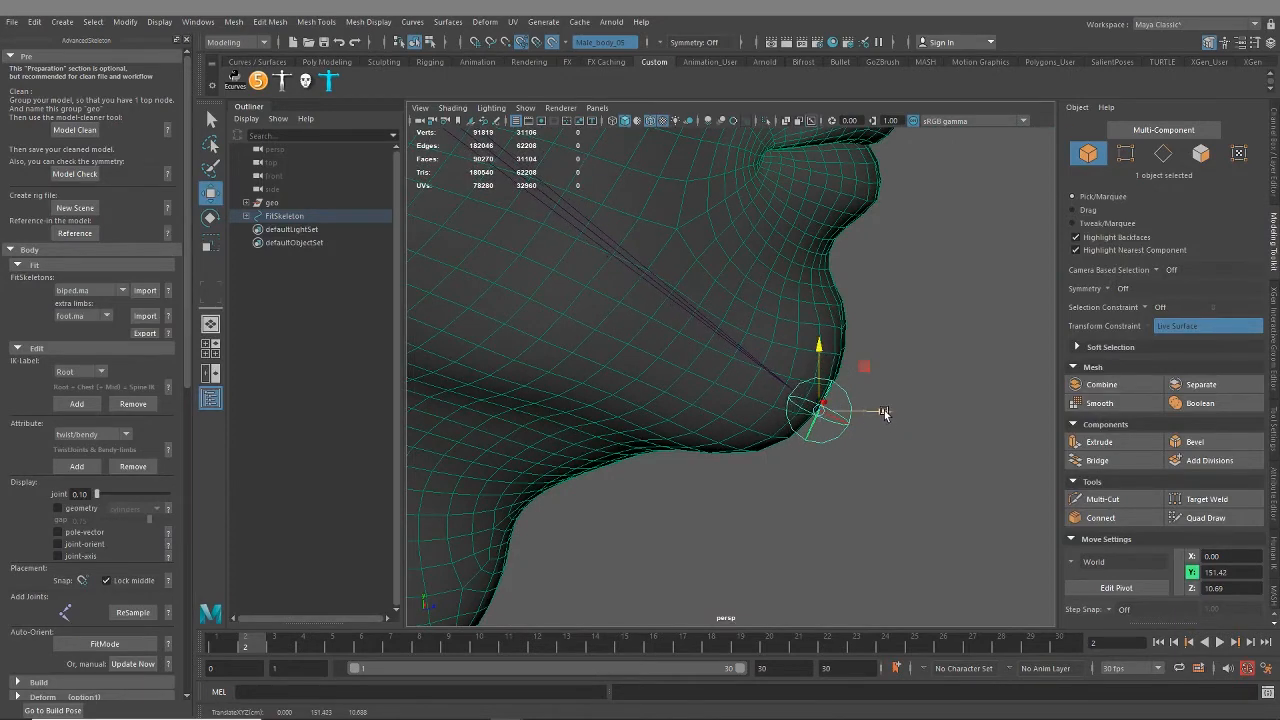
pyautogui.moveTo(884, 412); pyautogui.dragTo(752, 438)
# Step: Examine the placement of the jaw, head, neck and eye joints against the head mesh from the front and the side
pyautogui.scroll(-5, 792, 472)
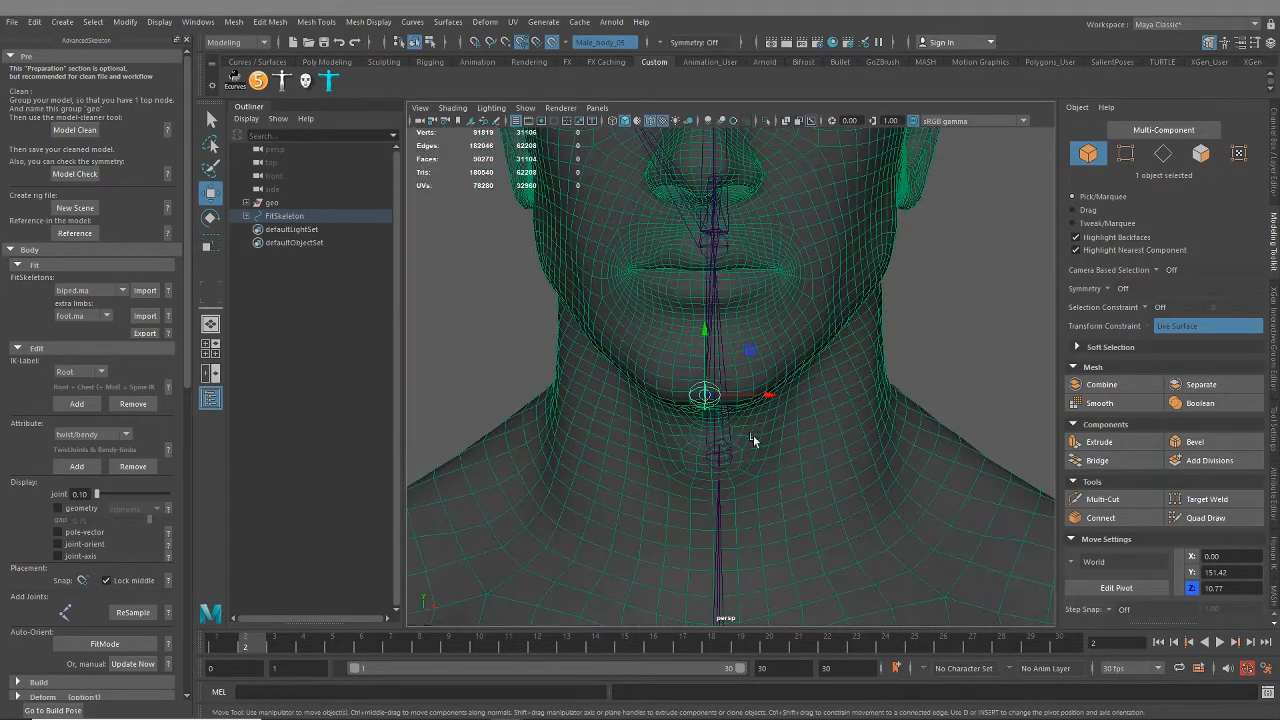
pyautogui.moveTo(772, 393); pyautogui.dragTo(829, 392)
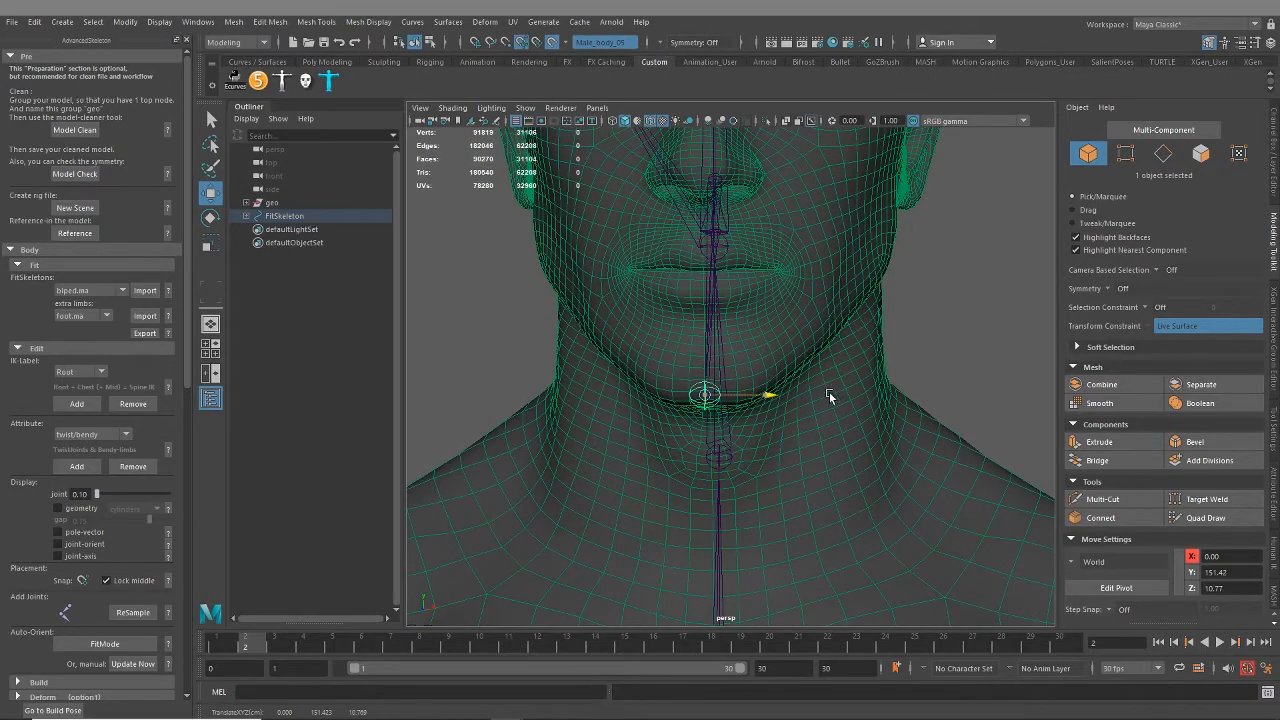
pyautogui.scroll(4, 725, 398)
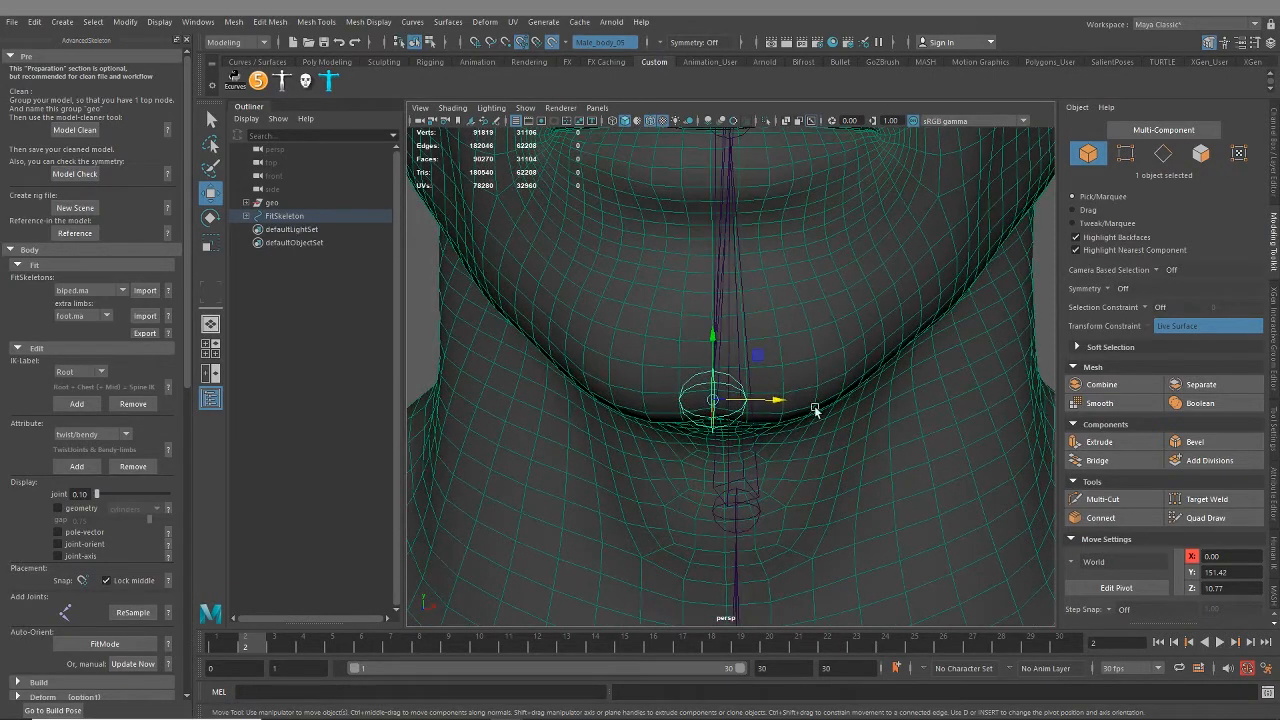
pyautogui.scroll(-5, 622, 527)
pyautogui.keyDown('alt'); pyautogui.moveTo(631, 527); pyautogui.dragTo(719, 438); pyautogui.keyUp('alt')
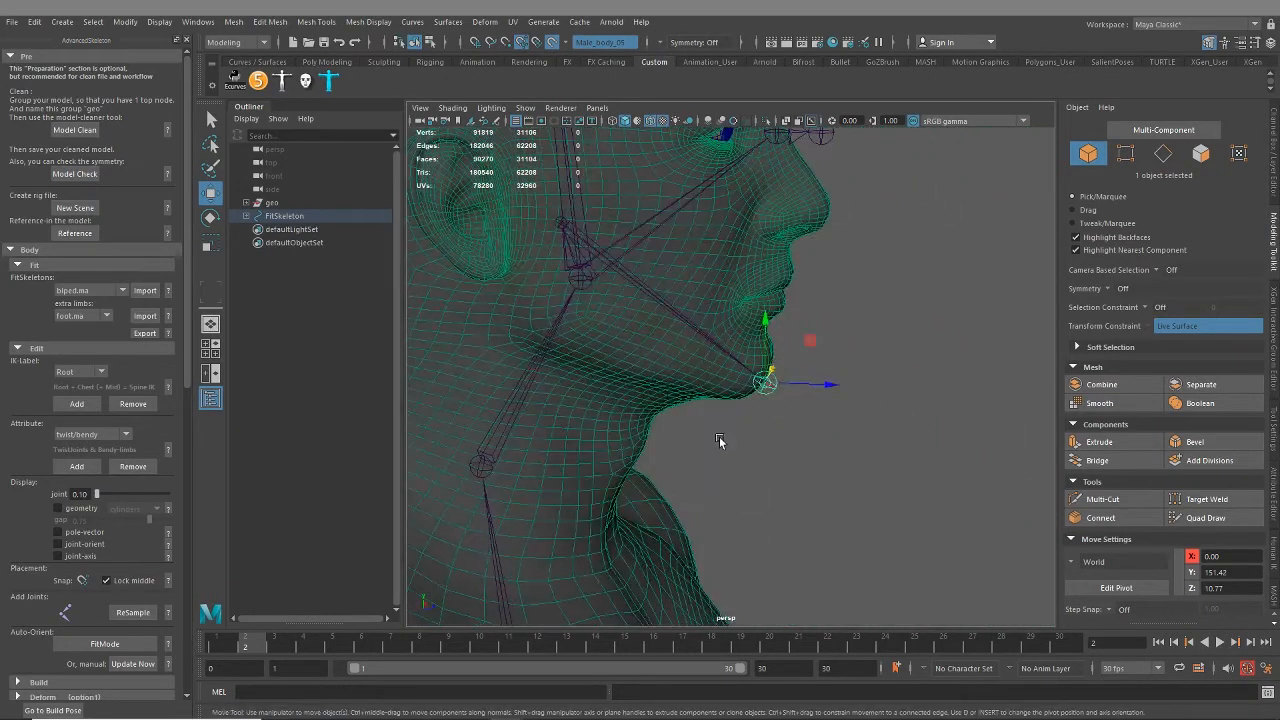
pyautogui.scroll(2, 720, 438)
pyautogui.keyDown('alt'); pyautogui.moveTo(720, 438); pyautogui.dragTo(742, 515, button='middle'); pyautogui.keyUp('alt')
pyautogui.keyDown('alt'); pyautogui.moveTo(678, 455); pyautogui.dragTo(733, 519, button='middle'); pyautogui.keyUp('alt')
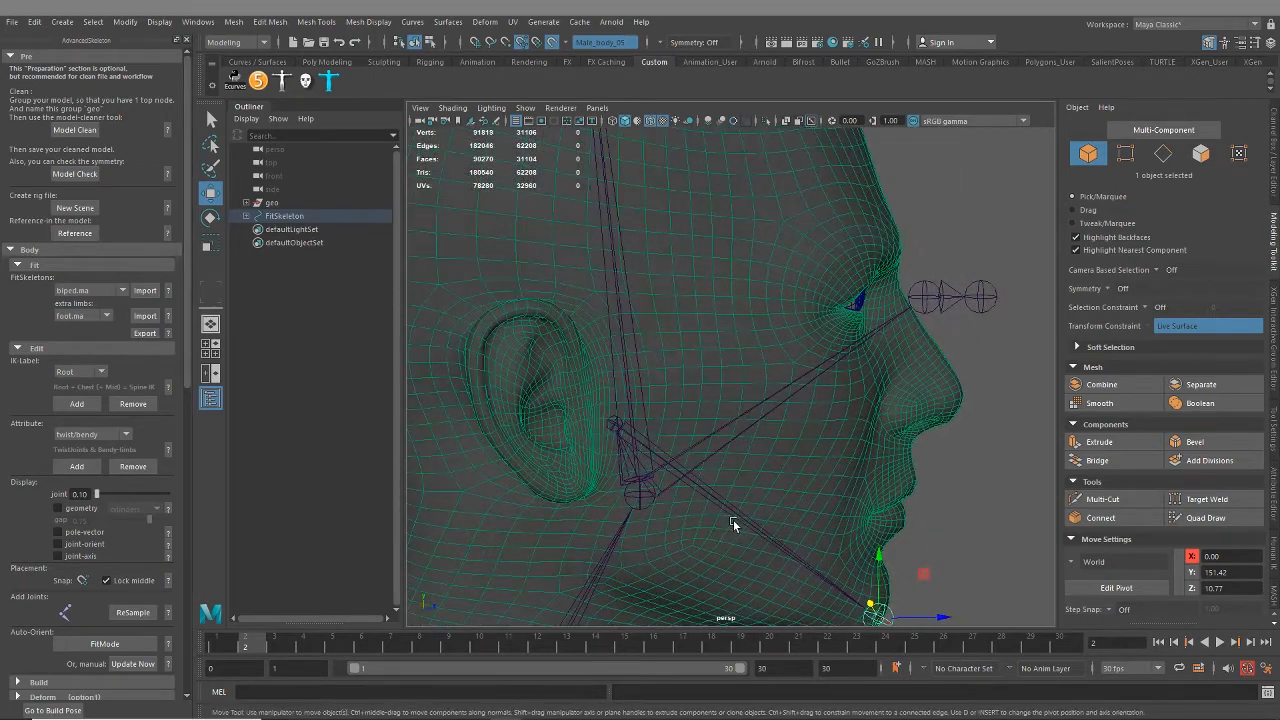
pyautogui.scroll(-4, 733, 532)
pyautogui.keyDown('alt'); pyautogui.moveTo(698, 283); pyautogui.dragTo(589, 441, button='middle'); pyautogui.keyUp('alt')
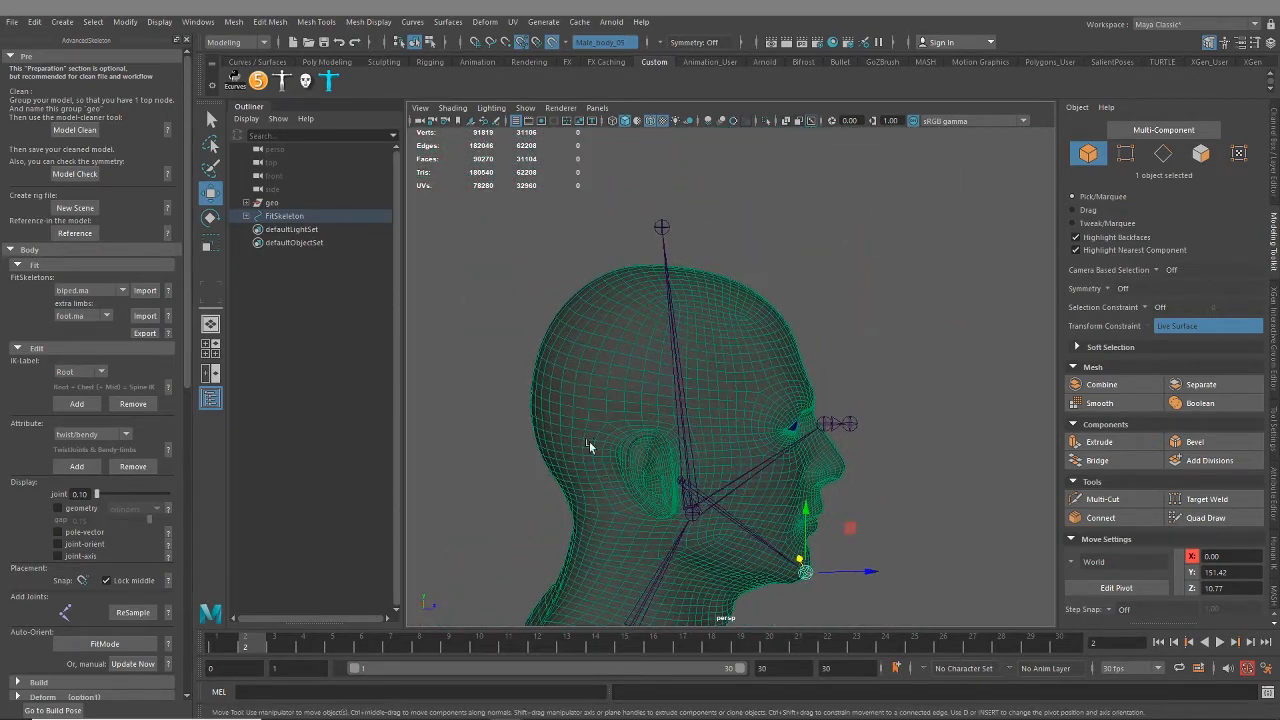
pyautogui.scroll(-5, 712, 524)
pyautogui.keyDown('alt'); pyautogui.moveTo(838, 513); pyautogui.dragTo(632, 401); pyautogui.keyUp('alt')
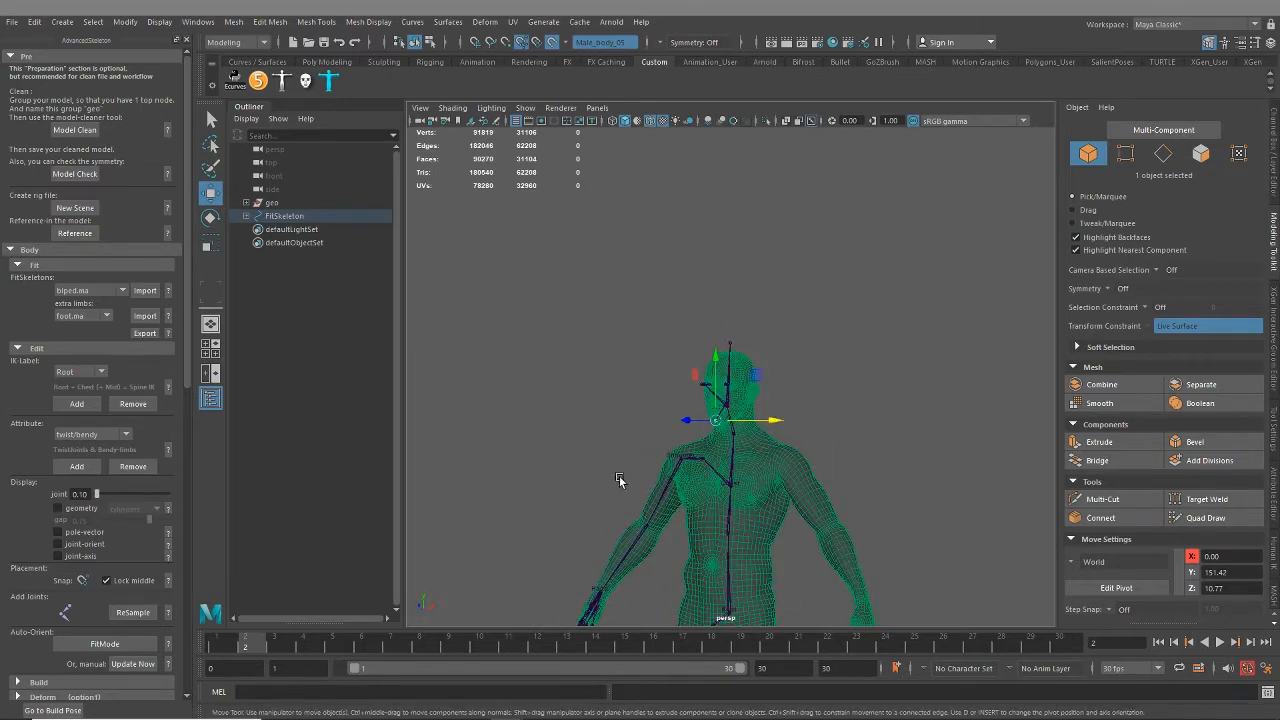
pyautogui.keyDown('alt'); pyautogui.moveTo(703, 495); pyautogui.dragTo(708, 371); pyautogui.keyUp('alt')
pyautogui.scroll(5, 708, 400)
pyautogui.keyDown('alt'); pyautogui.moveTo(720, 450); pyautogui.dragTo(831, 500); pyautogui.keyUp('alt')
pyautogui.scroll(4, 831, 500)
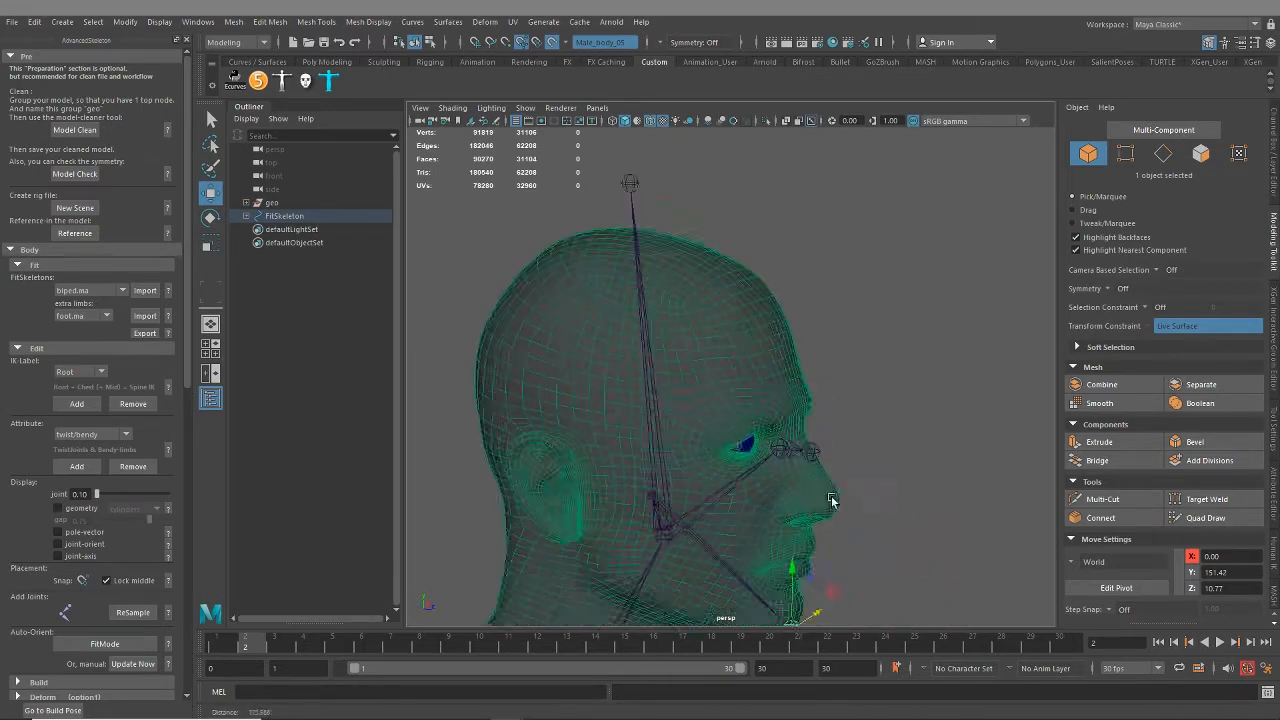
pyautogui.scroll(1, 834, 495)
pyautogui.keyDown('alt'); pyautogui.moveTo(694, 297); pyautogui.dragTo(764, 395); pyautogui.keyUp('alt')
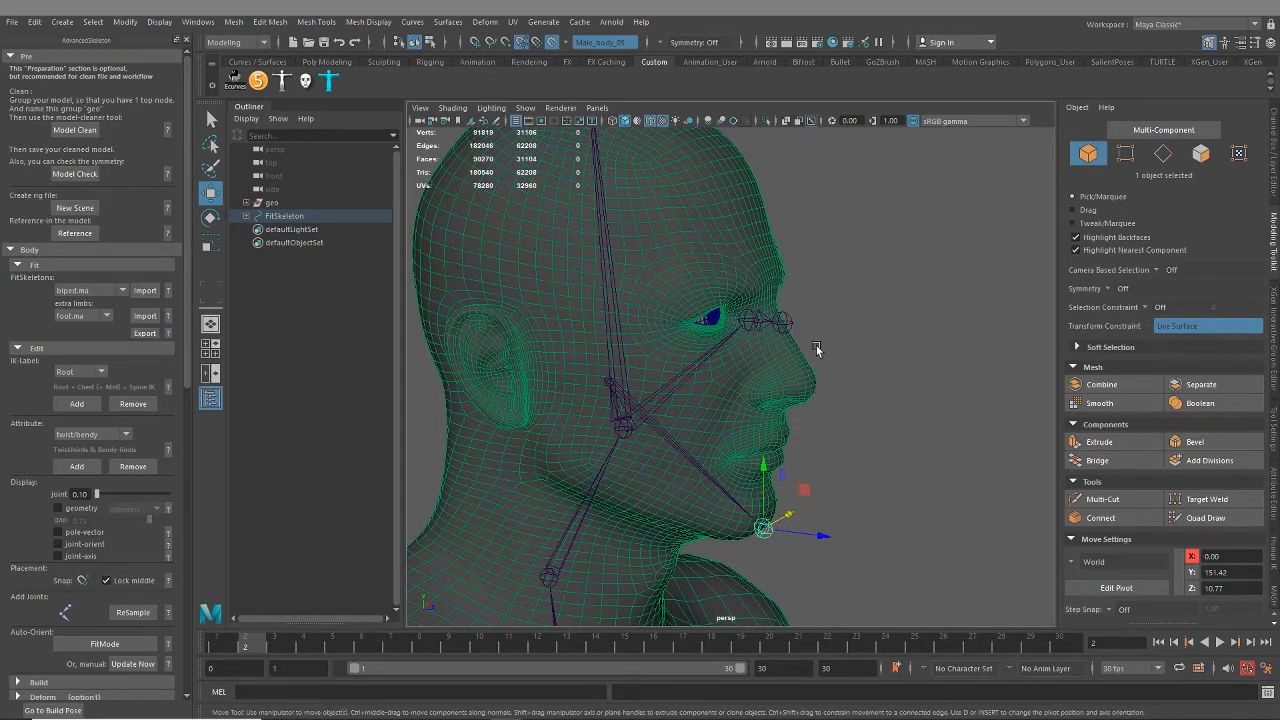
pyautogui.moveTo(700, 436)
pyautogui.keyDown('alt'); pyautogui.mouseDown()
pyautogui.moveTo(663, 466)
pyautogui.moveTo(697, 443)
pyautogui.mouseUp(); pyautogui.keyUp('alt')
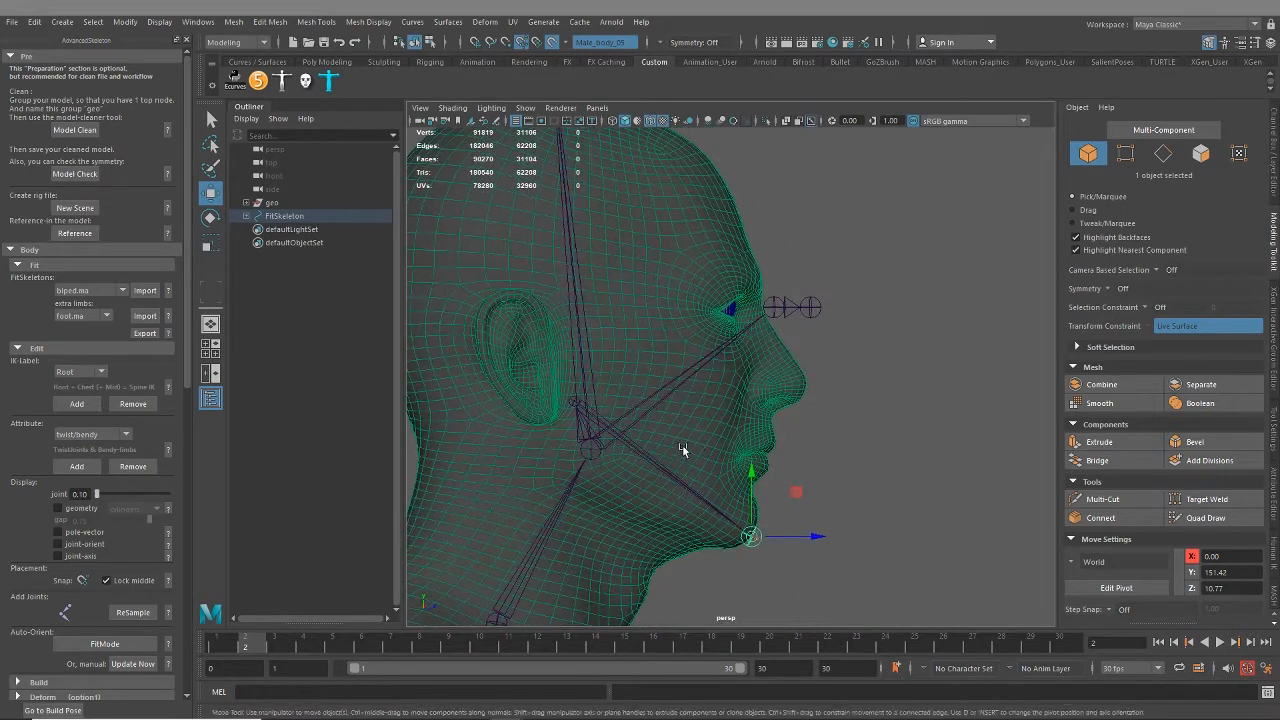
# Step: Switch to the orthographic side view of the head and select the eye joint in front of the face
pyautogui.press('space')
pyautogui.press('space')
pyautogui.keyDown('alt'); pyautogui.moveTo(780, 311); pyautogui.dragTo(806, 315); pyautogui.keyUp('alt')
pyautogui.press('space')
pyautogui.press('space')
pyautogui.scroll(-5, 909, 502)
pyautogui.keyDown('alt'); pyautogui.moveTo(850, 140); pyautogui.dragTo(842, 500, button='middle'); pyautogui.keyUp('alt')
pyautogui.scroll(3, 770, 367)
pyautogui.click(623, 370)
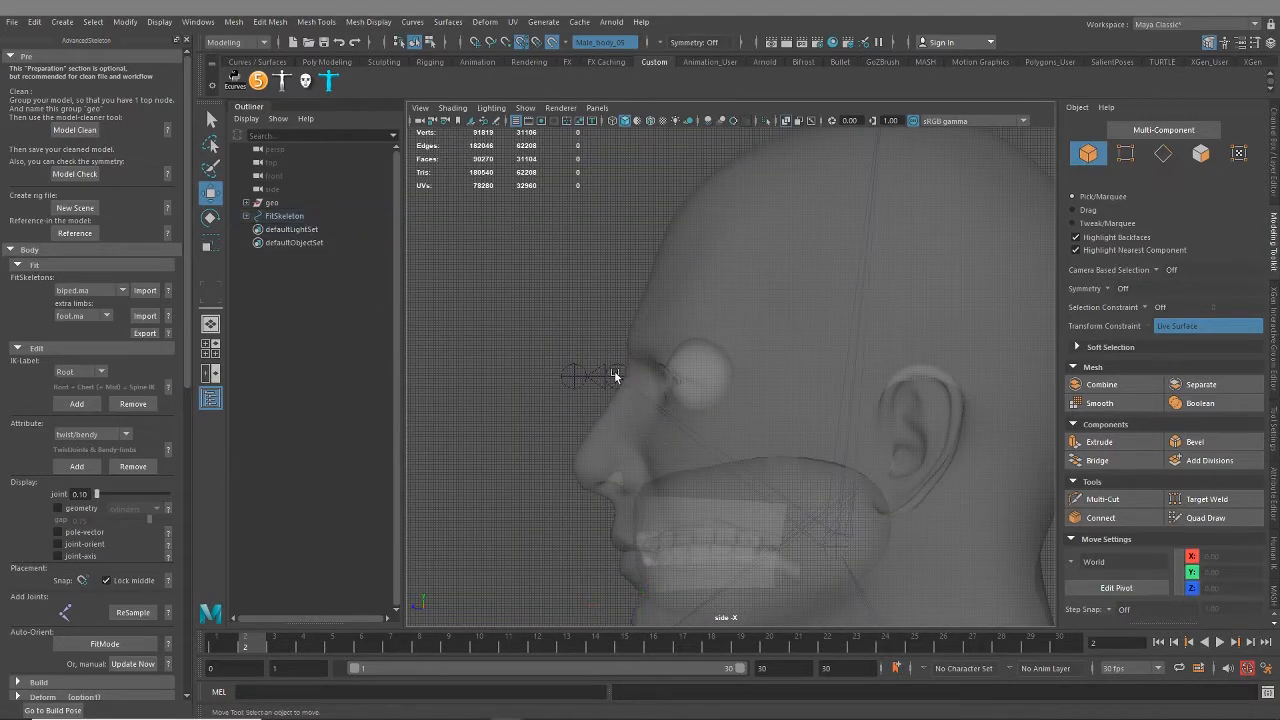
pyautogui.click(614, 371)
pyautogui.scroll(3, 694, 412)
pyautogui.scroll(-5, 660, 459)
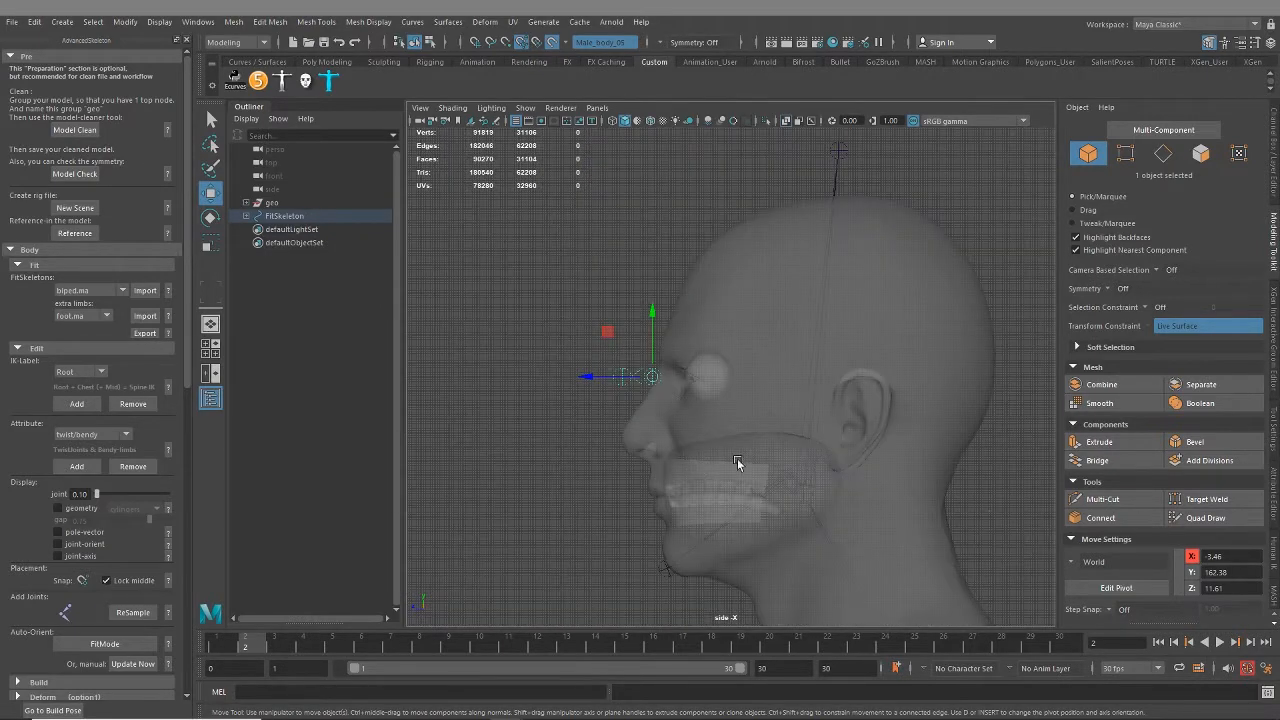
# Step: Lower the head's end joint toward the top of the skull, to about Y 172.64
pyautogui.keyDown('alt'); pyautogui.moveTo(836, 312); pyautogui.dragTo(754, 442, button='middle'); pyautogui.keyUp('alt')
pyautogui.middleClick(758, 282)
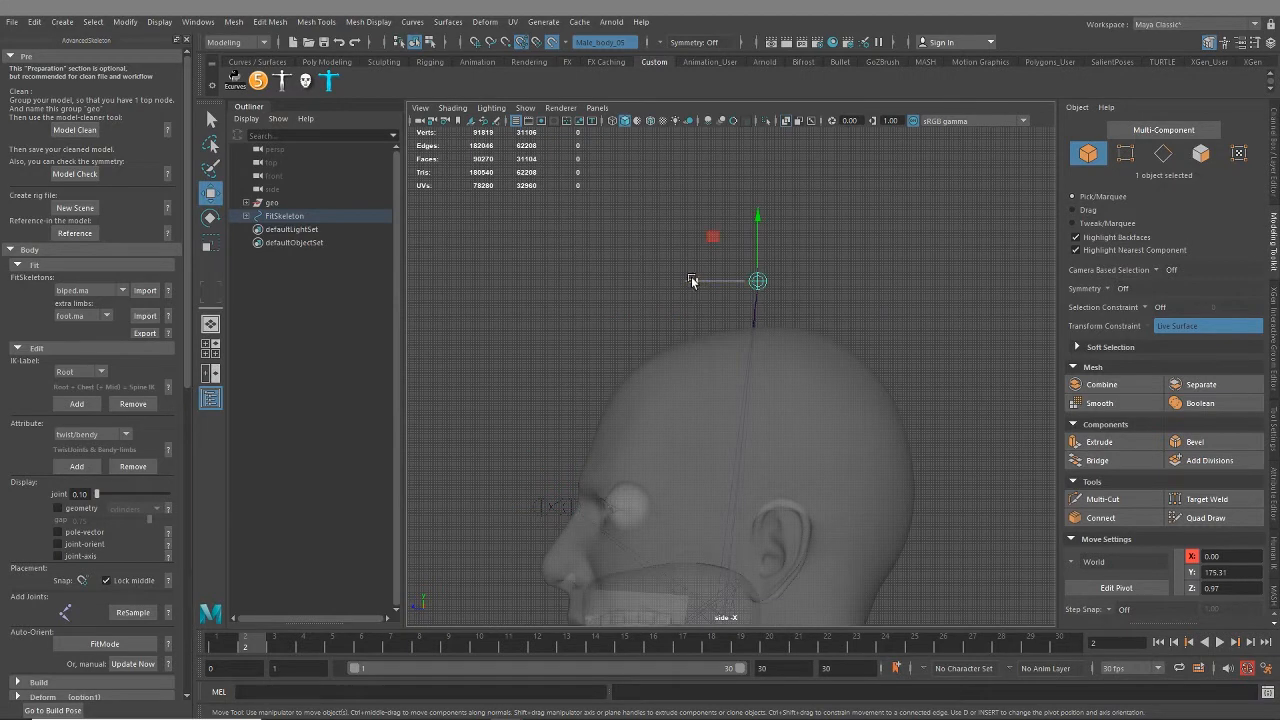
pyautogui.moveTo(755, 215); pyautogui.dragTo(762, 264)
# Step: Clear the joint selection and turn off the live surface on the body mesh
pyautogui.scroll(6, 710, 321)
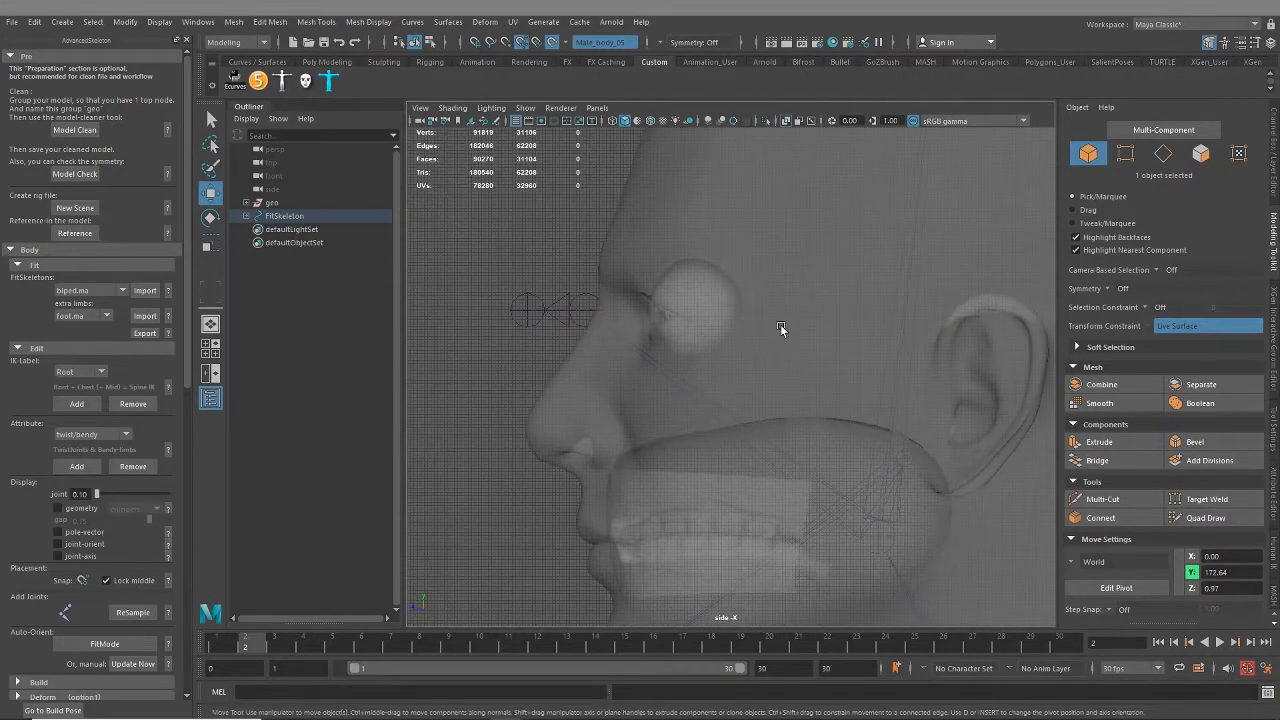
pyautogui.click(780, 324)
pyautogui.click(551, 42)
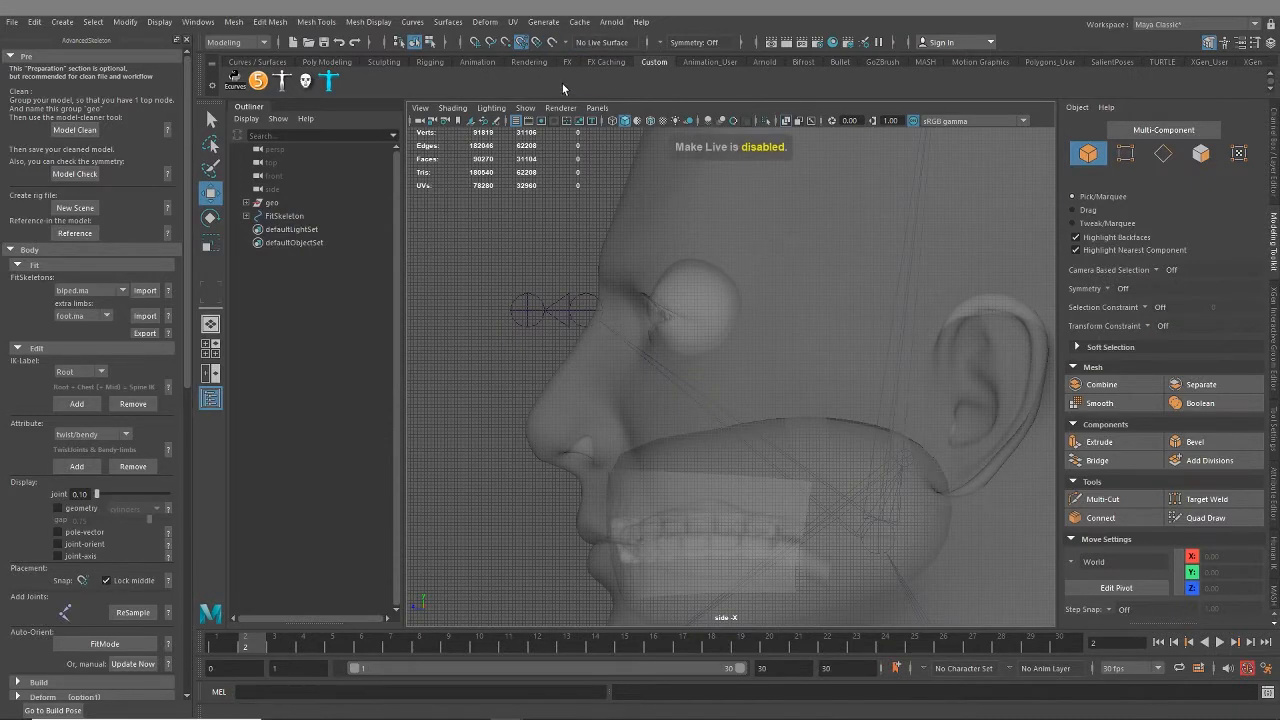
# Step: Hide the body mesh and turn on wireframe display over the remaining eye and teeth geometry
pyautogui.click(891, 296)
pyautogui.press('h')
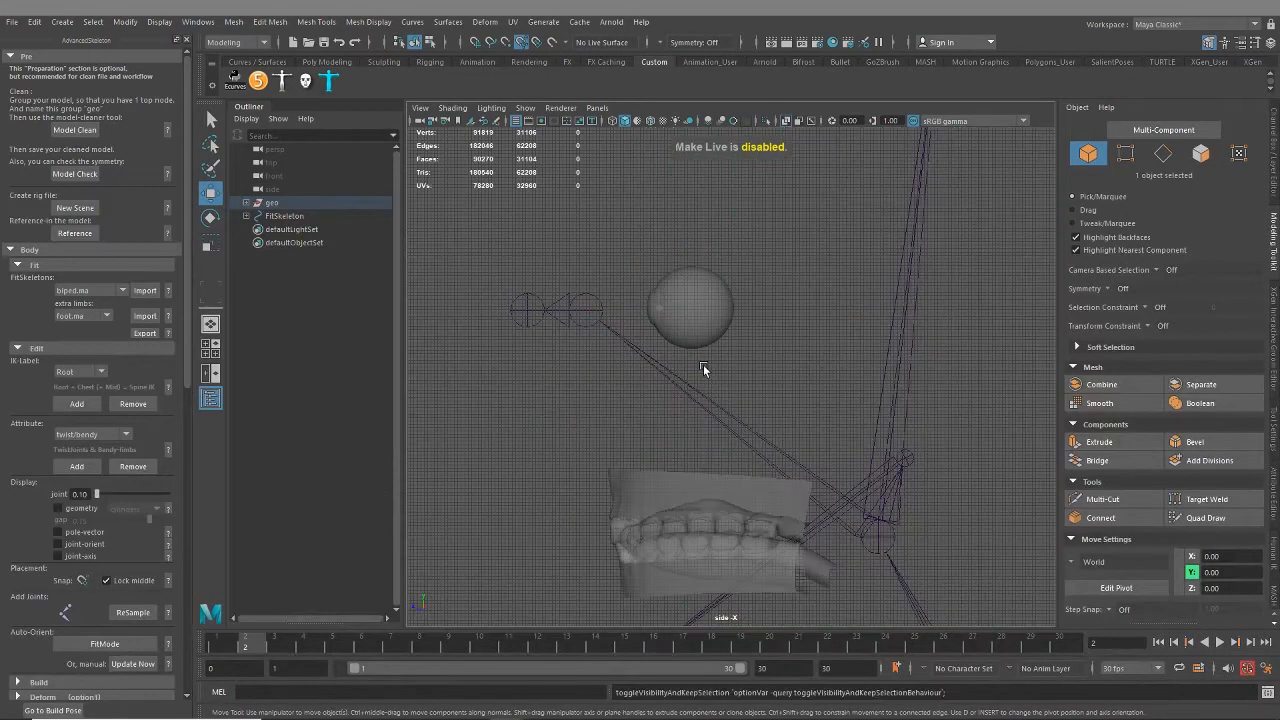
pyautogui.click(649, 120)
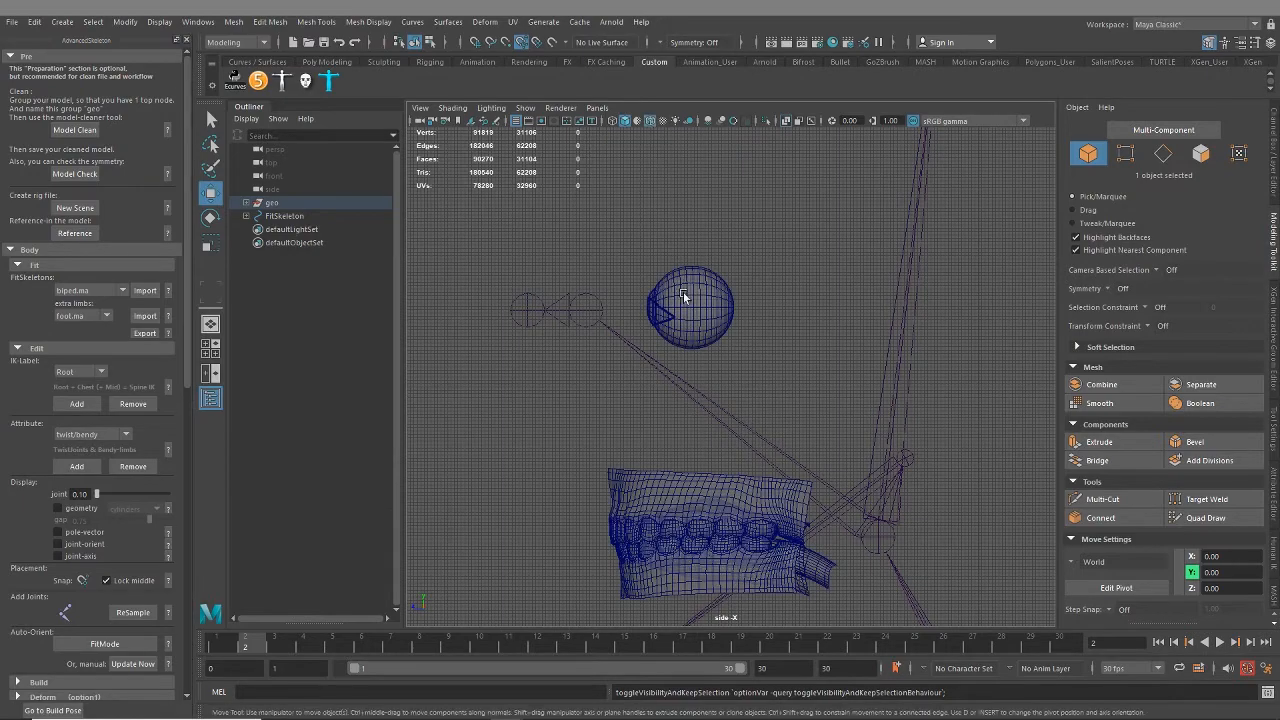
# Step: Move the eye joint back into the center of the eyeball, to about Y 162.46 and Z 8.43
pyautogui.scroll(5, 683, 292)
pyautogui.keyDown('alt'); pyautogui.moveTo(671, 326); pyautogui.dragTo(811, 456, button='middle'); pyautogui.keyUp('alt')
pyautogui.click(631, 391)
pyautogui.click(633, 386)
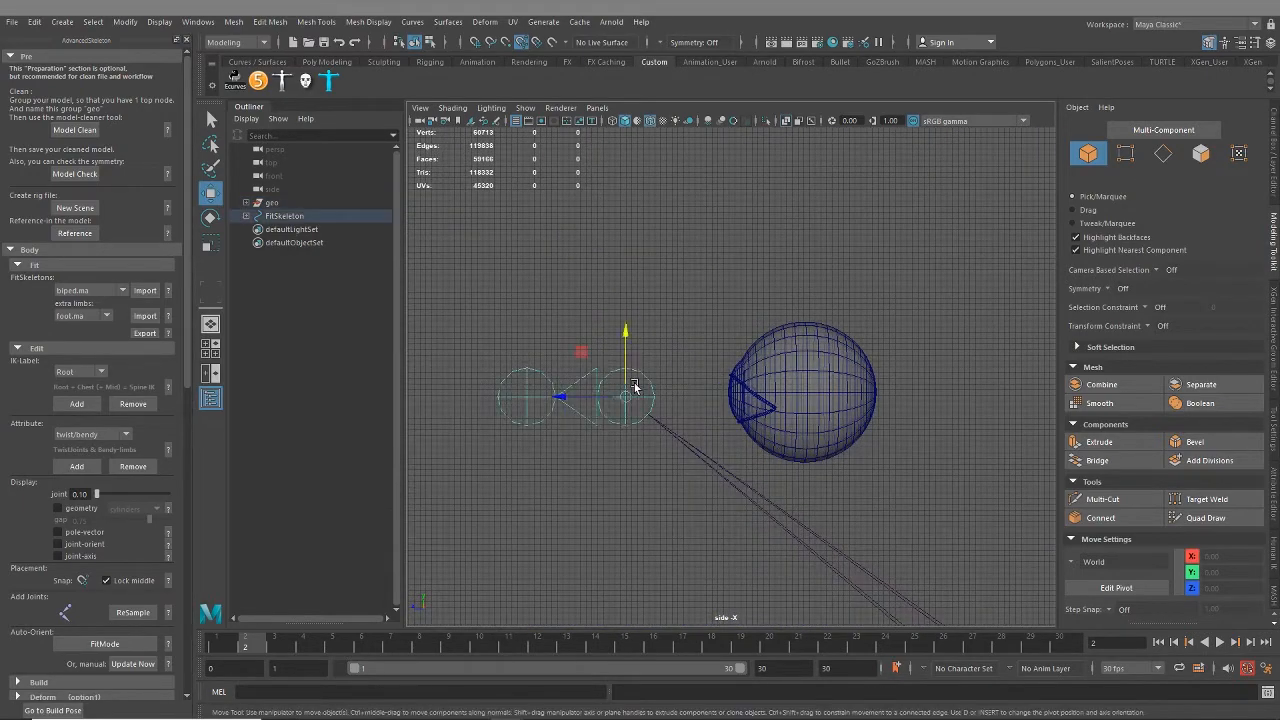
pyautogui.moveTo(563, 400); pyautogui.dragTo(743, 401)
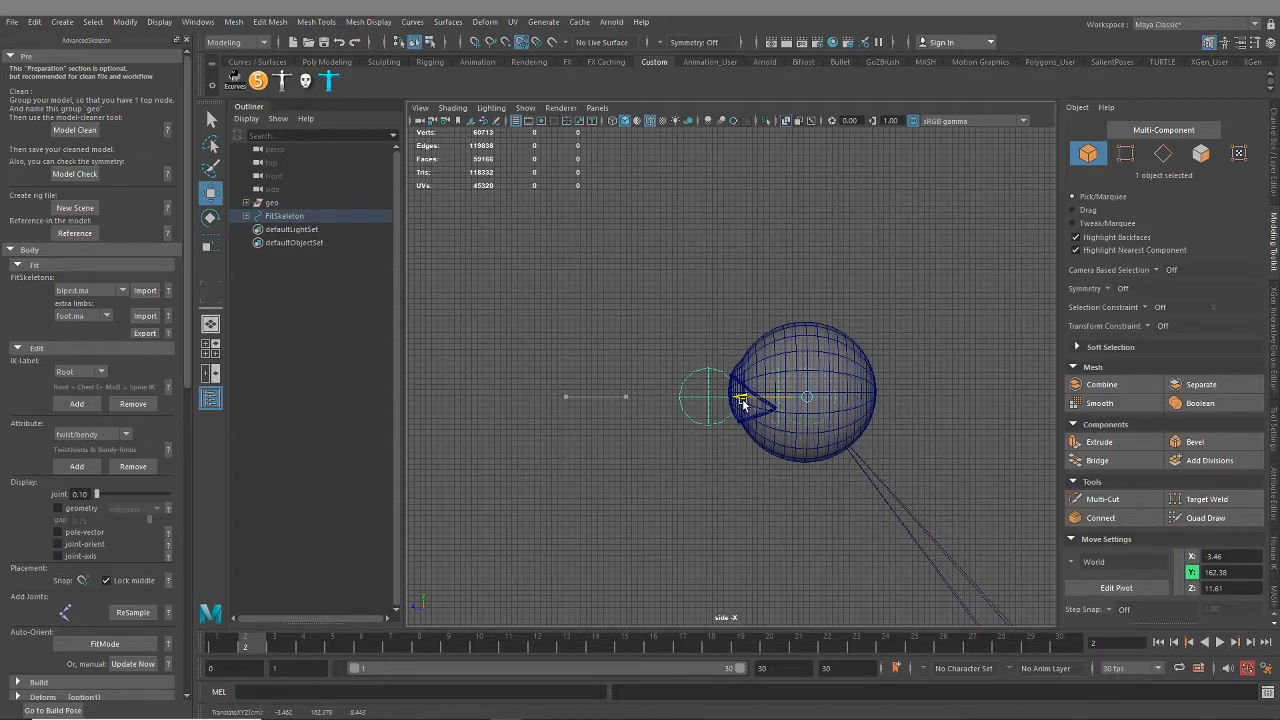
pyautogui.scroll(5, 800, 418)
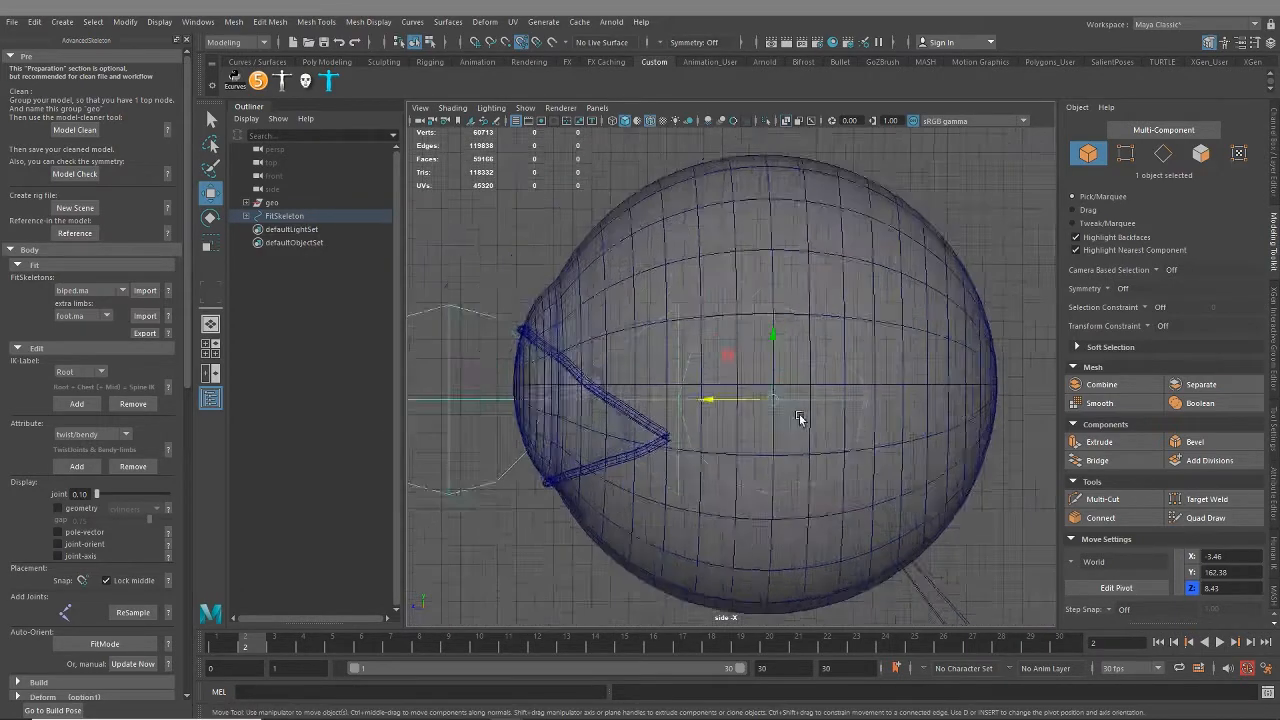
pyautogui.scroll(3, 800, 418)
pyautogui.moveTo(794, 358); pyautogui.dragTo(797, 330)
# Step: Move the eye's end joint back to the front surface of the eyeball, to about Z 9.83
pyautogui.keyDown('alt'); pyautogui.moveTo(638, 425); pyautogui.dragTo(865, 450, button='middle'); pyautogui.keyUp('alt')
pyautogui.click(546, 411)
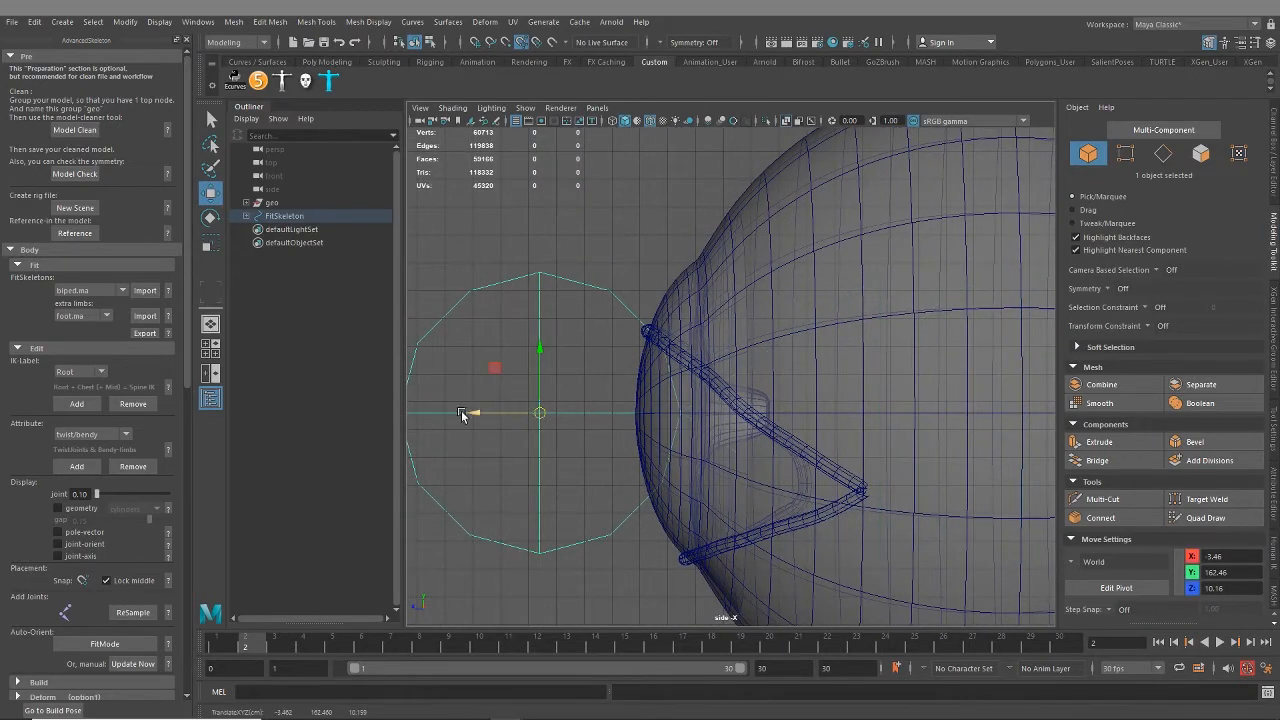
pyautogui.moveTo(478, 416); pyautogui.dragTo(562, 418)
pyautogui.press('f')
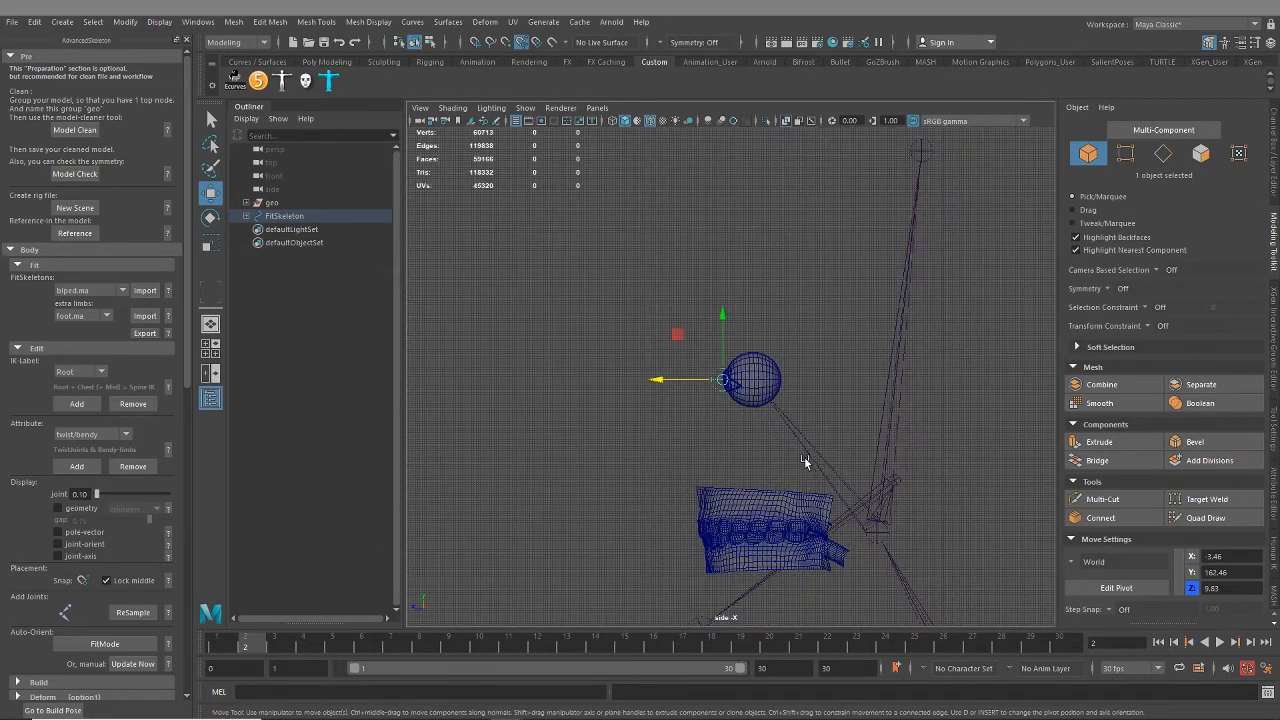
# Step: Using the top view, shift the eye joint sideways to the eyeball's center, to about X -3.03
pyautogui.press('space')
pyautogui.press('space')
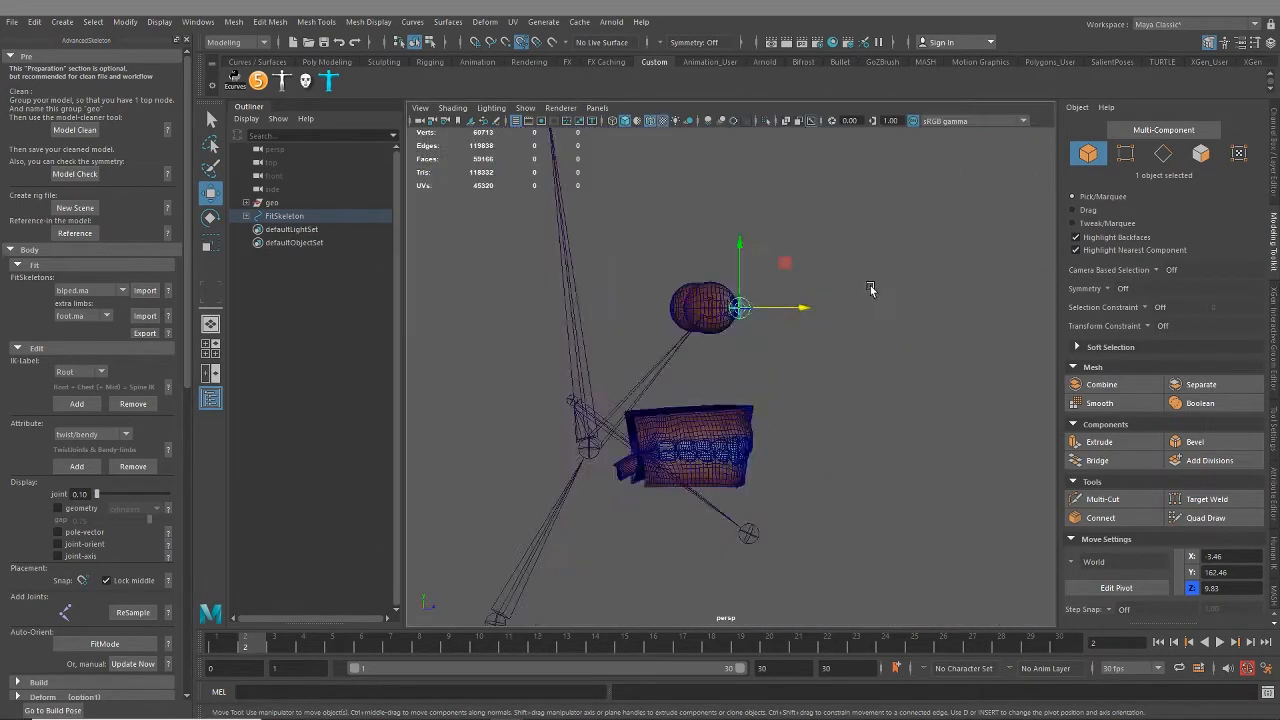
pyautogui.keyDown('alt'); pyautogui.moveTo(871, 289); pyautogui.dragTo(722, 342); pyautogui.keyUp('alt')
pyautogui.scroll(5, 712, 345)
pyautogui.keyDown('alt'); pyautogui.moveTo(705, 348); pyautogui.dragTo(757, 462, button='middle'); pyautogui.keyUp('alt')
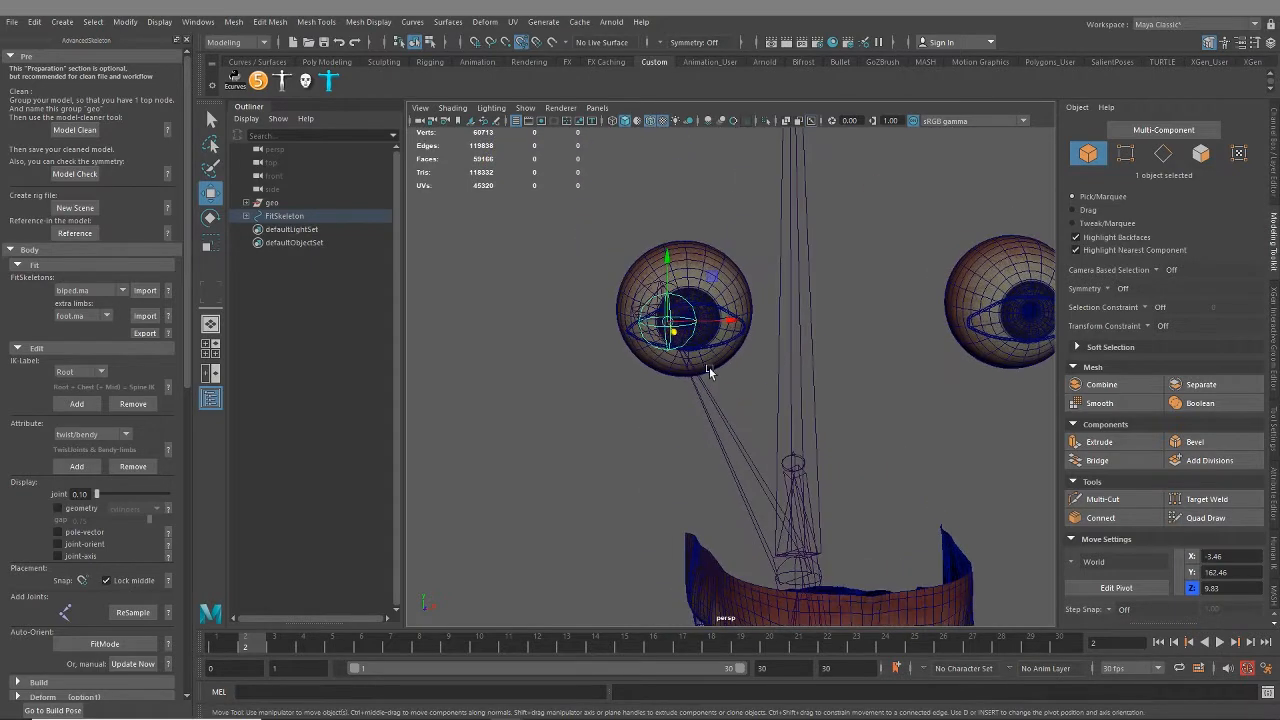
pyautogui.press('space')
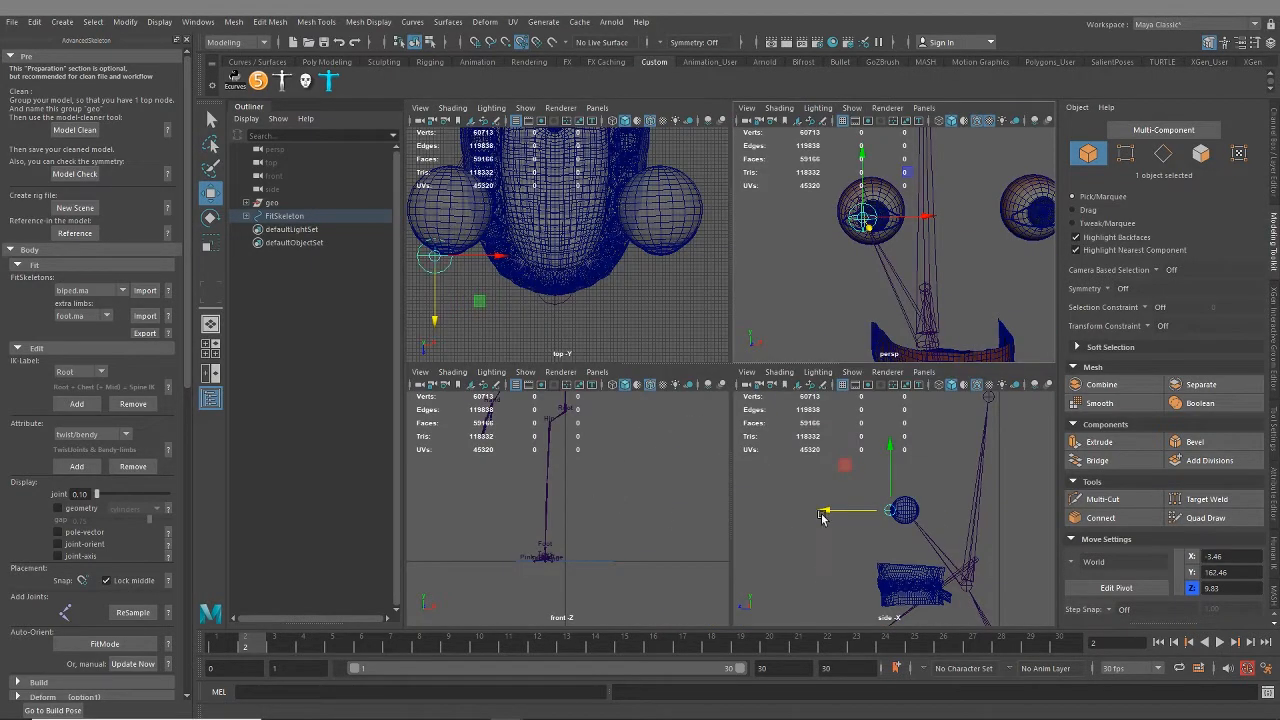
pyautogui.keyDown('alt'); pyautogui.moveTo(527, 299); pyautogui.dragTo(697, 378, button='middle'); pyautogui.keyUp('alt')
pyautogui.keyDown('alt'); pyautogui.moveTo(635, 324); pyautogui.dragTo(604, 236, button='middle'); pyautogui.keyUp('alt')
pyautogui.middleClick(587, 260)
pyautogui.scroll(4, 587, 260)
pyautogui.scroll(-2, 627, 259)
pyautogui.scroll(1, 598, 239)
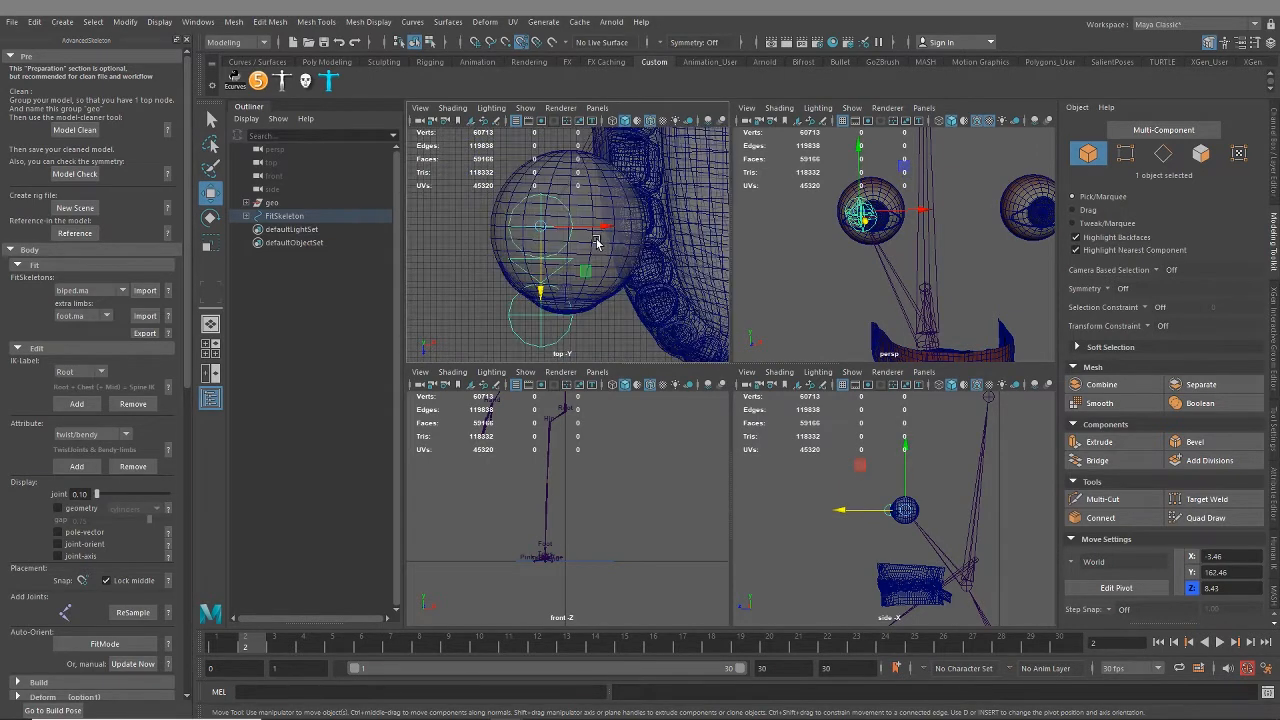
pyautogui.moveTo(602, 228); pyautogui.dragTo(628, 234)
pyautogui.scroll(1, 561, 212)
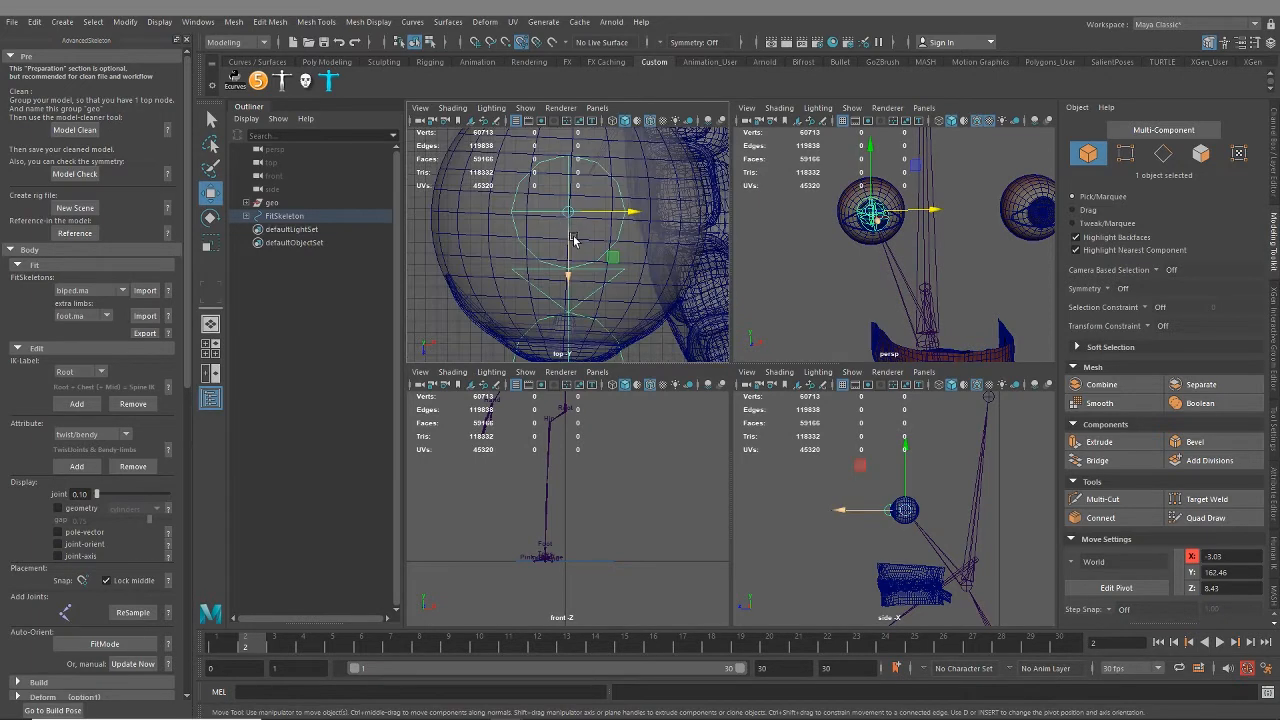
# Step: Nudge the eye joint slightly forward inside the eyeball, to about Z 8.48
pyautogui.scroll(1, 573, 290)
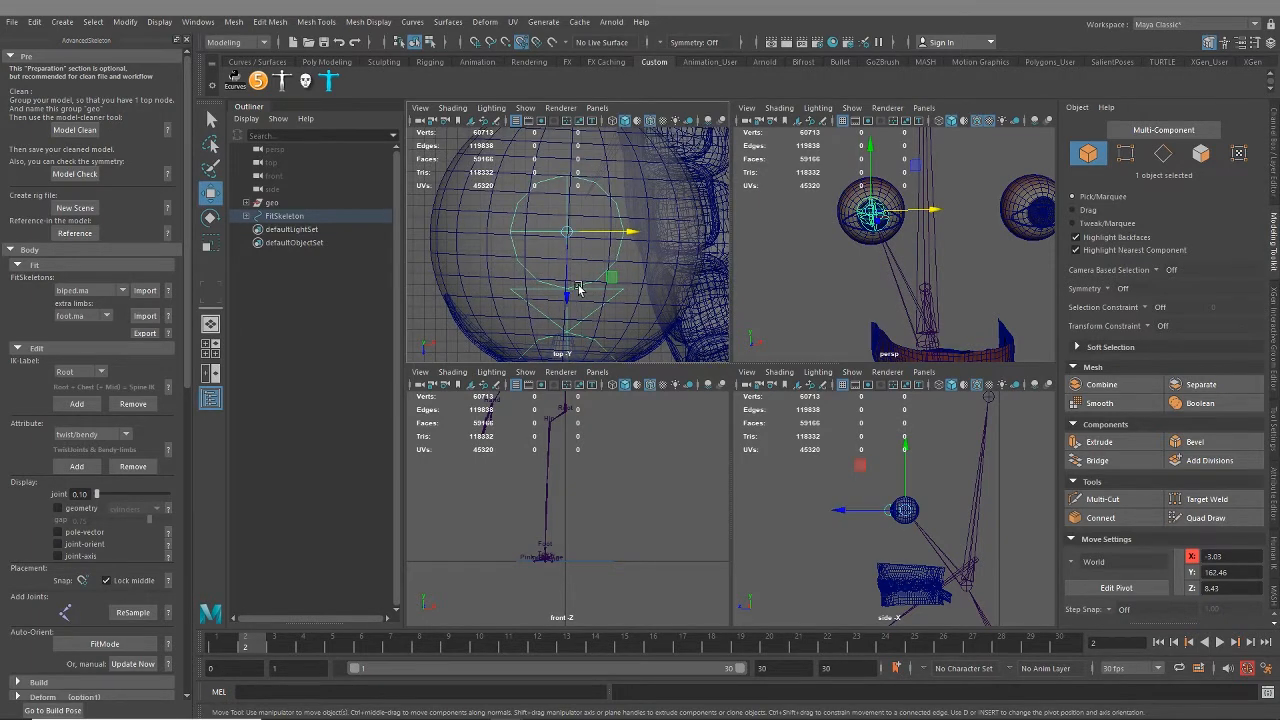
pyautogui.moveTo(567, 295); pyautogui.dragTo(568, 304)
pyautogui.scroll(-3, 570, 295)
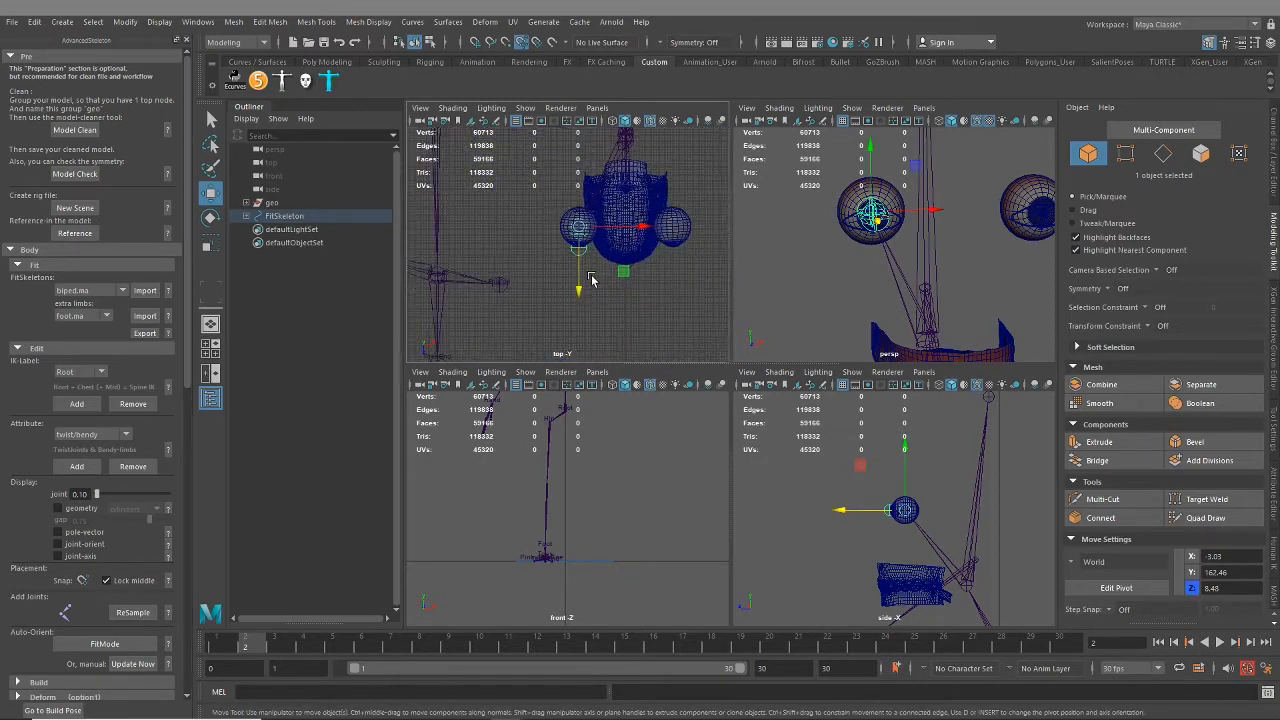
# Step: Select the eye's end joint and align it with the front of the eyeball at about Z 9.82
pyautogui.scroll(2, 583, 240)
pyautogui.keyDown('alt'); pyautogui.moveTo(583, 240); pyautogui.dragTo(544, 278, button='middle'); pyautogui.keyUp('alt')
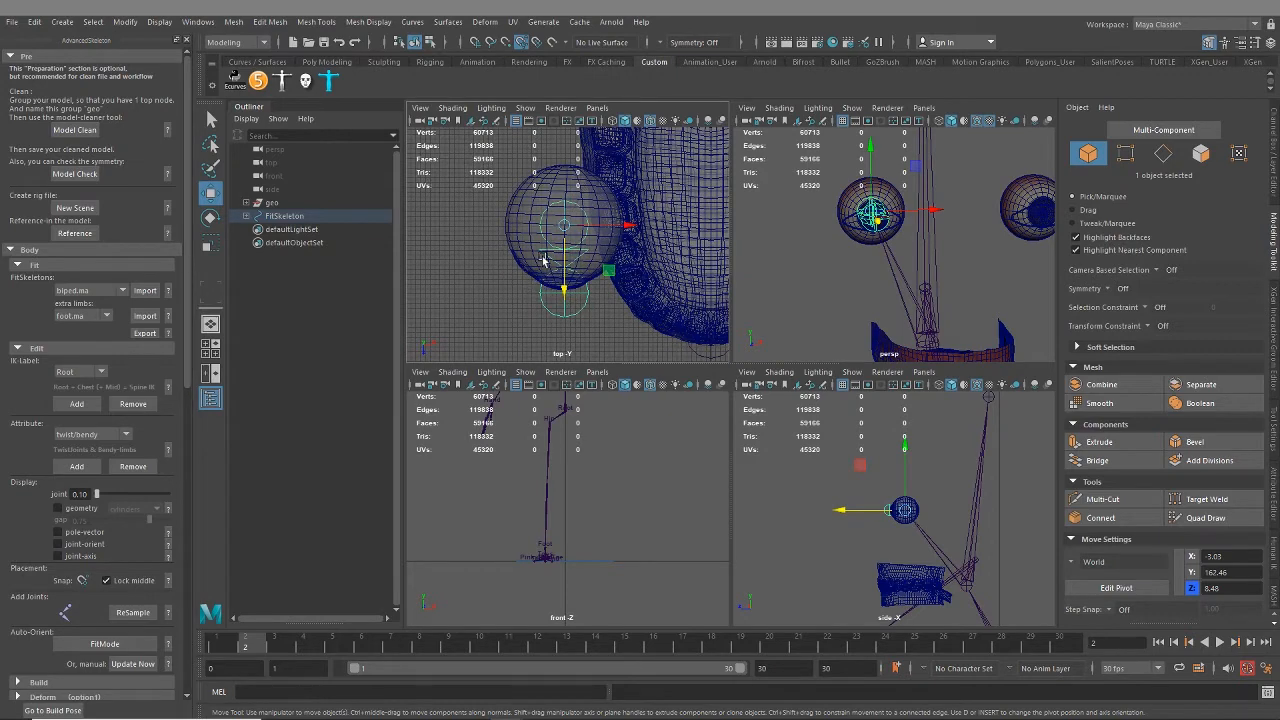
pyautogui.scroll(3, 558, 224)
pyautogui.moveTo(609, 323)
pyautogui.keyDown('alt'); pyautogui.mouseDown(button='middle')
pyautogui.moveTo(609, 257)
pyautogui.moveTo(609, 313)
pyautogui.mouseUp(button='middle'); pyautogui.keyUp('alt')
pyautogui.click(607, 316)
pyautogui.click(608, 314)
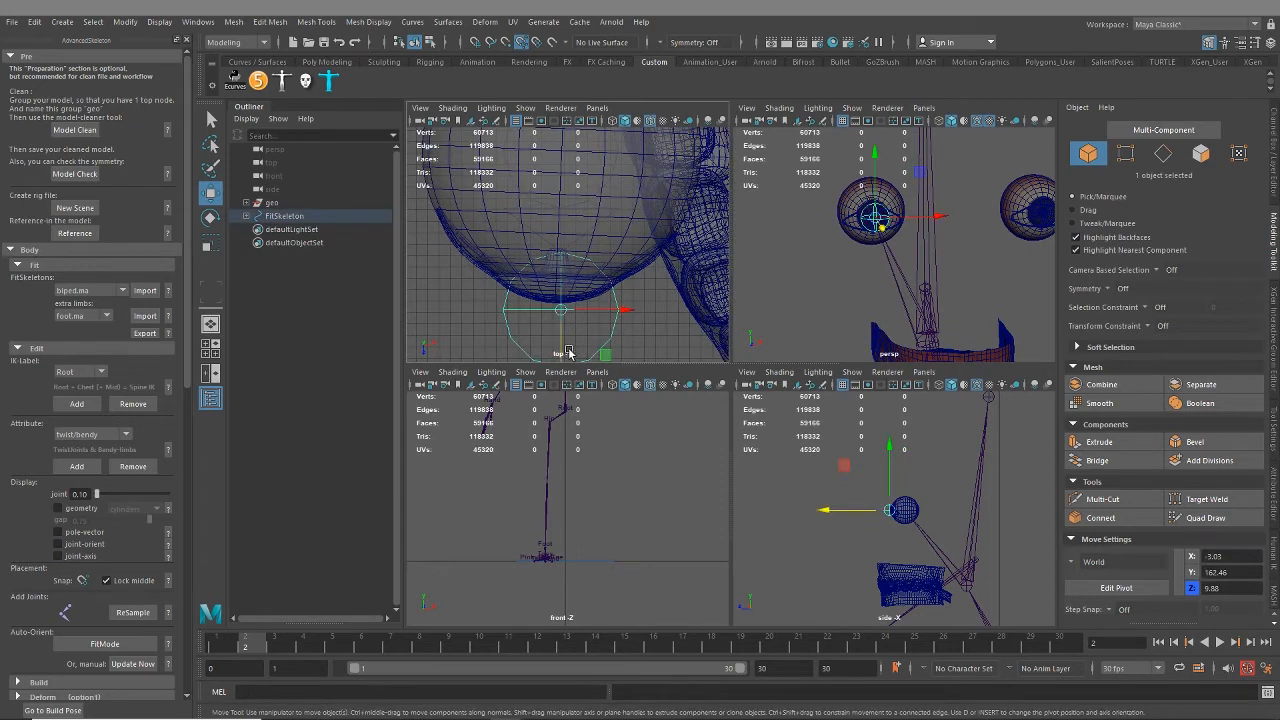
pyautogui.scroll(-5, 568, 261)
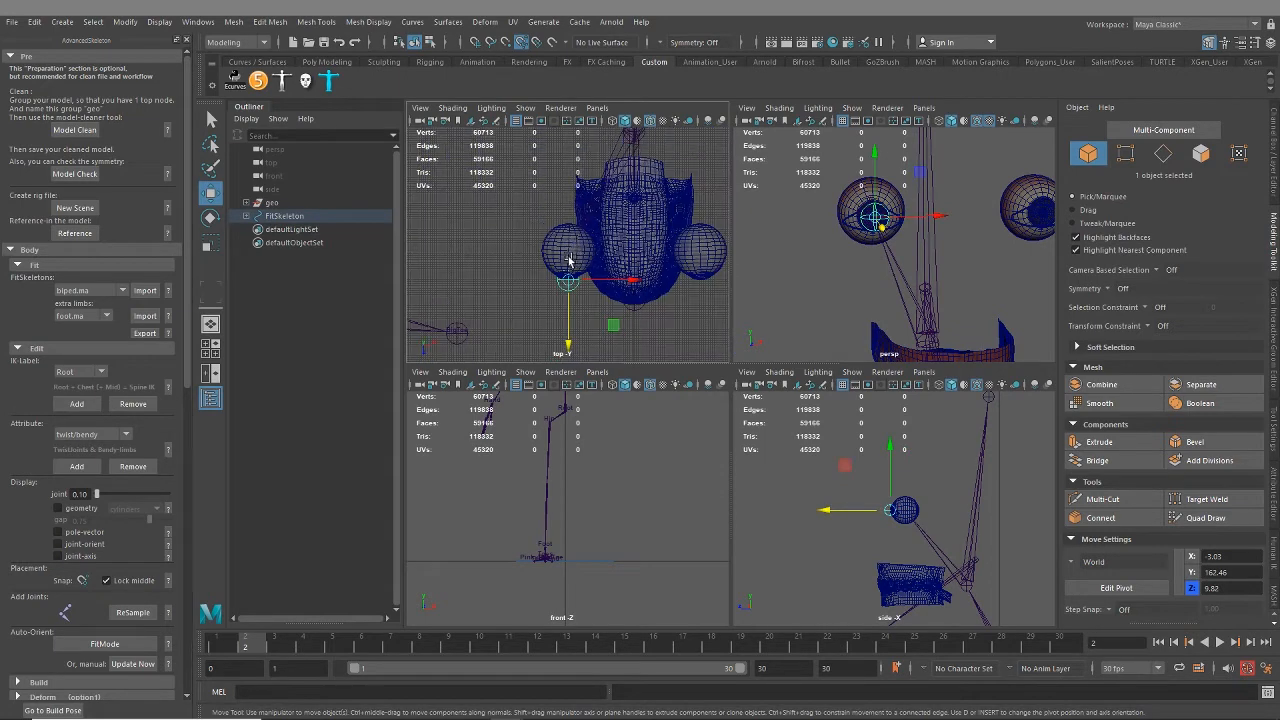
# Step: Examine the eye joints against the eyeballs from the top, and the fitted skeleton in the perspective view
pyautogui.scroll(6, 568, 261)
pyautogui.scroll(-2, 573, 286)
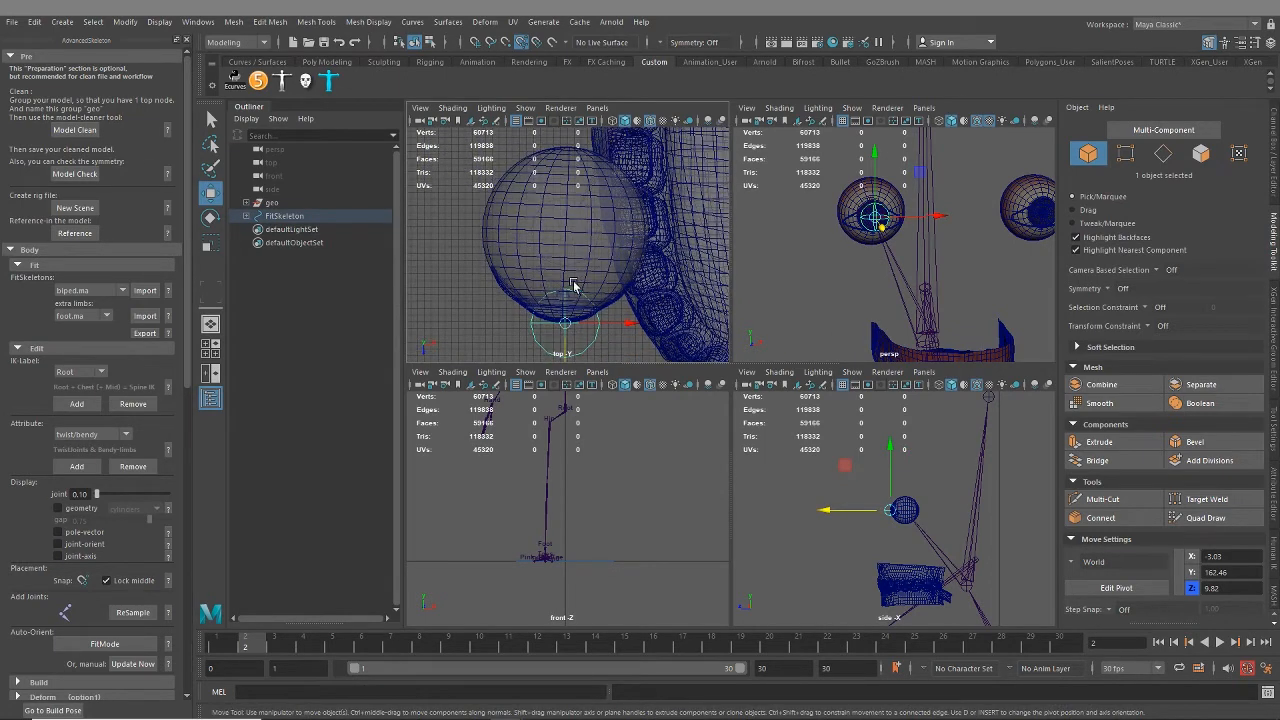
pyautogui.scroll(-5, 588, 241)
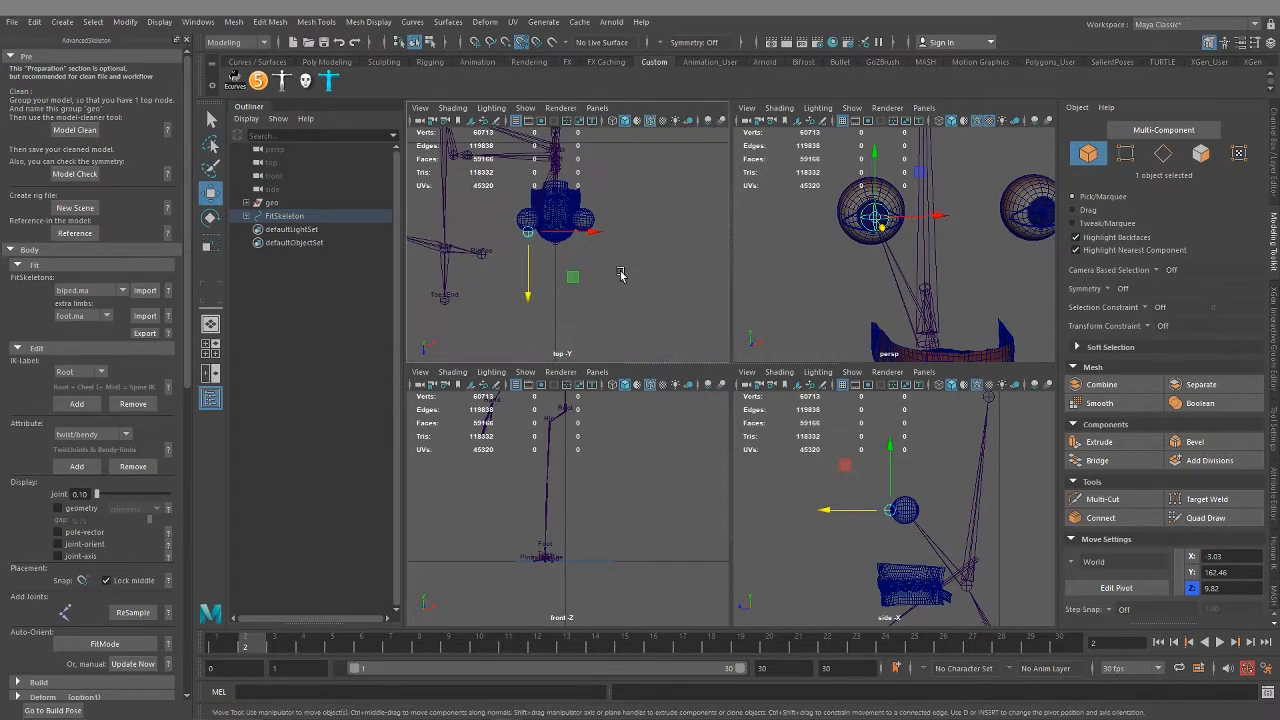
pyautogui.press('space')
pyautogui.press('space')
pyautogui.press('space')
pyautogui.keyDown('alt'); pyautogui.moveTo(883, 311); pyautogui.dragTo(823, 419, button='right'); pyautogui.keyUp('alt')
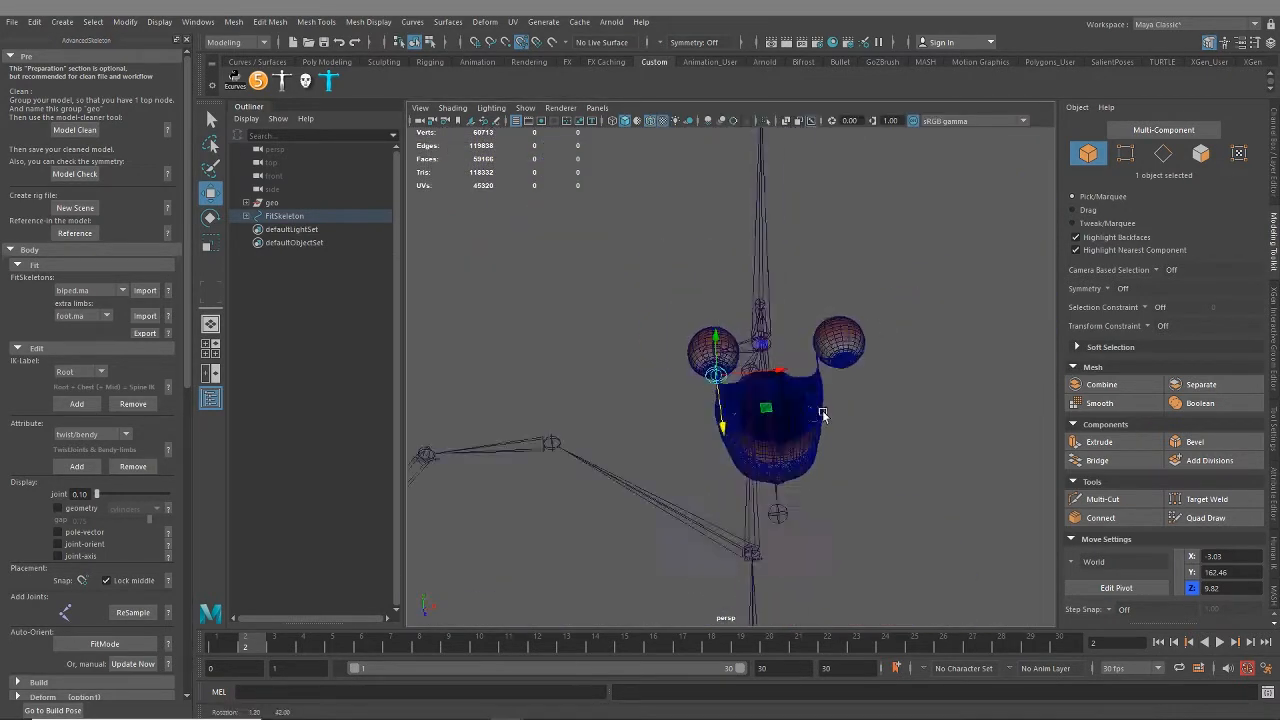
pyautogui.keyDown('alt'); pyautogui.moveTo(823, 419); pyautogui.dragTo(831, 371); pyautogui.keyUp('alt')
pyautogui.keyDown('alt'); pyautogui.moveTo(831, 371); pyautogui.dragTo(667, 373, button='right'); pyautogui.keyUp('alt')
pyautogui.keyDown('alt'); pyautogui.moveTo(667, 373); pyautogui.dragTo(685, 432); pyautogui.keyUp('alt')
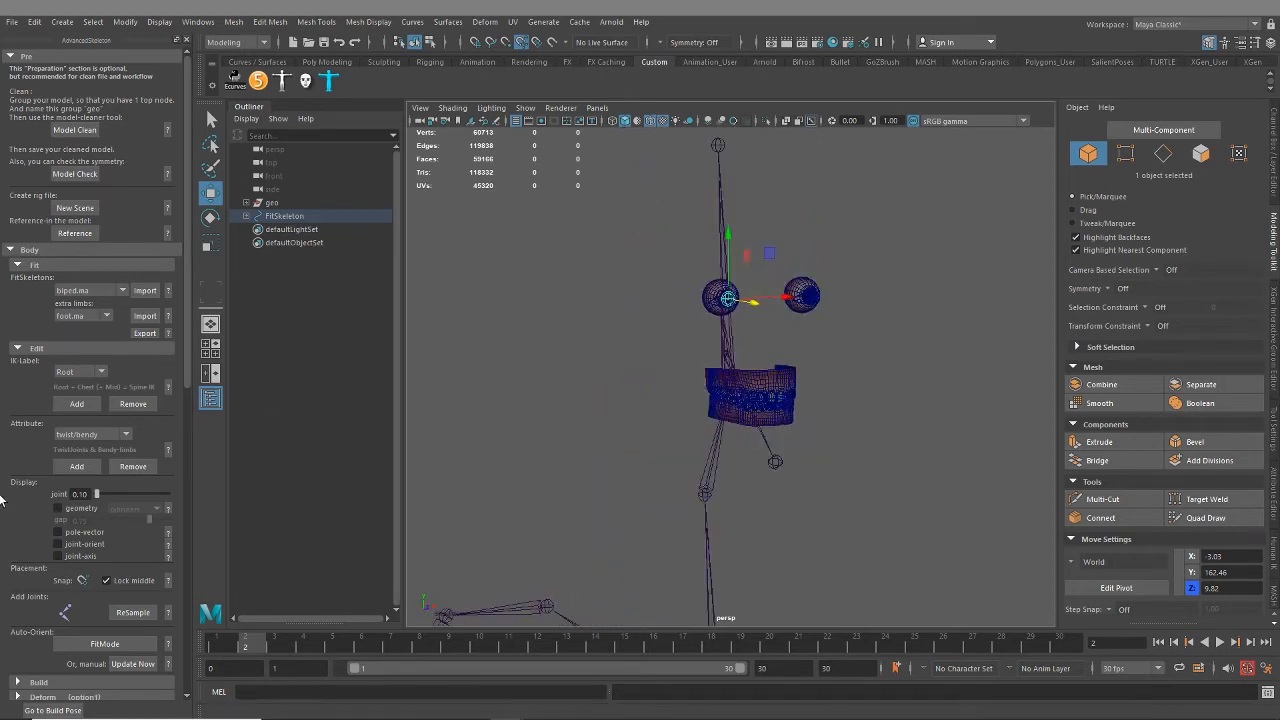
pyautogui.scroll(-6, 808, 472)
pyautogui.keyDown('alt'); pyautogui.moveTo(808, 472); pyautogui.dragTo(580, 350); pyautogui.keyUp('alt')
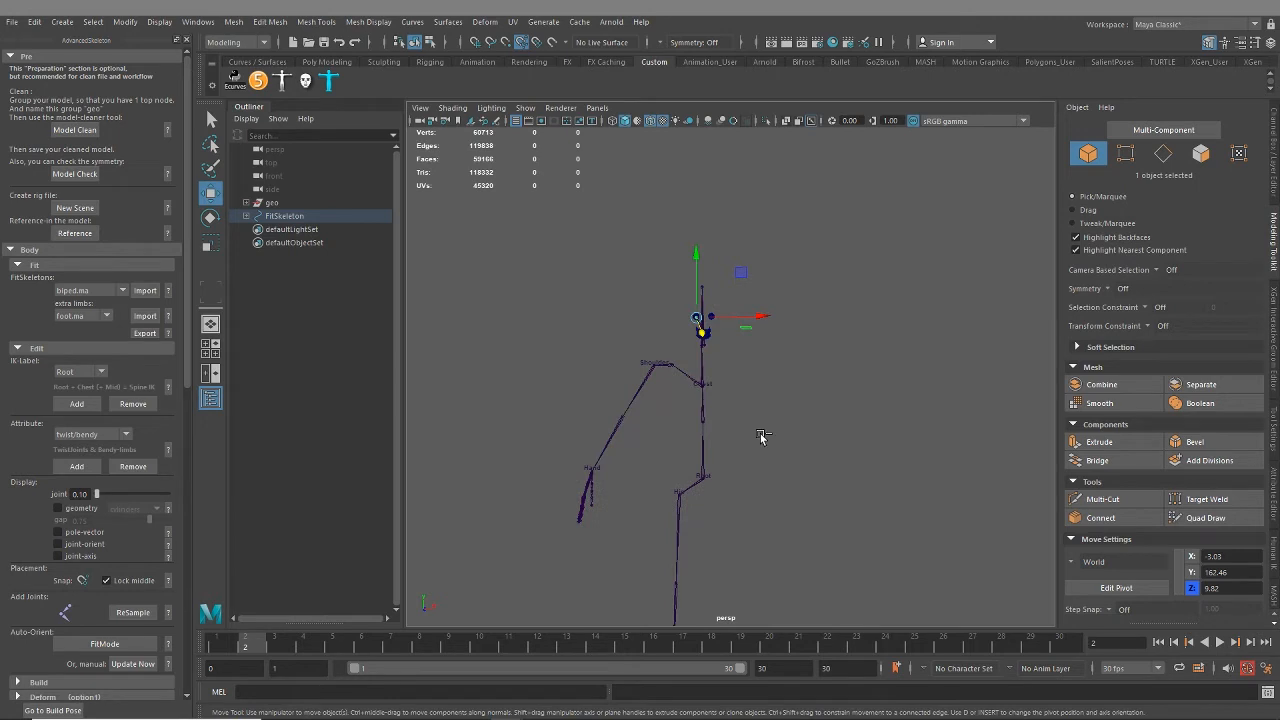
# Step: Save the scene and show the hidden Male_body_05 mesh again
pyautogui.hotkey('ctrl', 's')
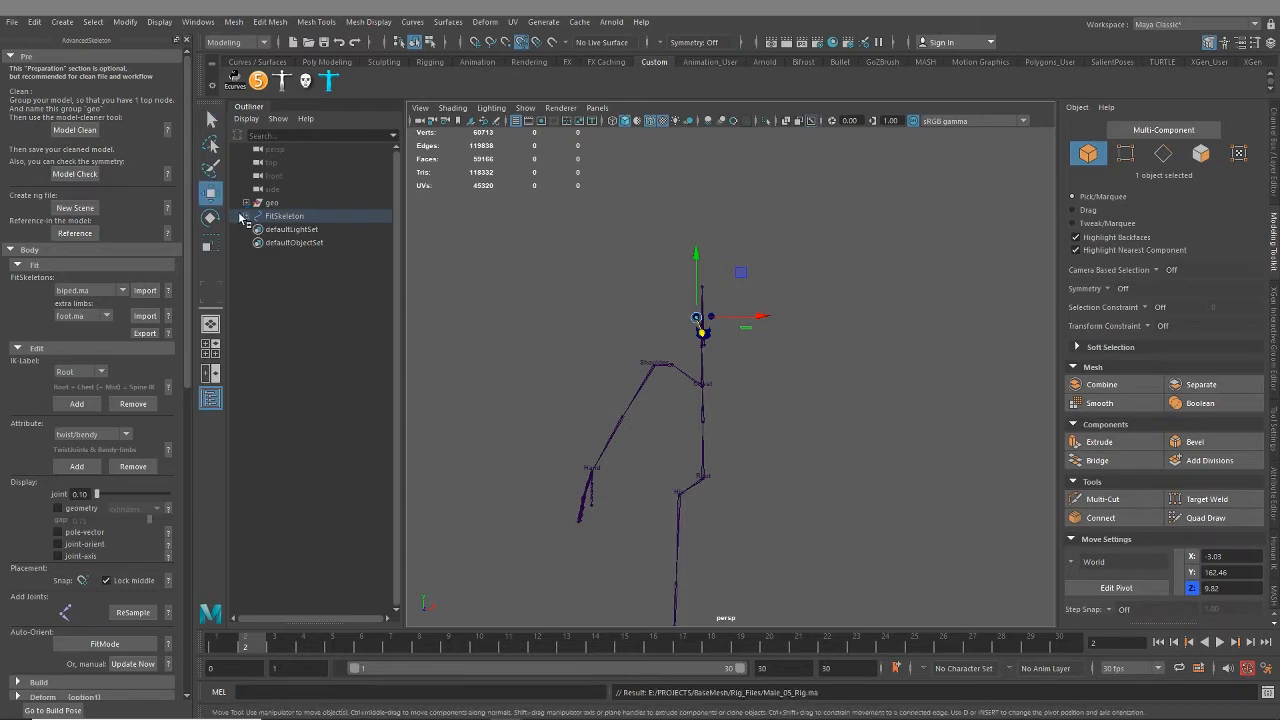
pyautogui.click(246, 205)
pyautogui.click(292, 217)
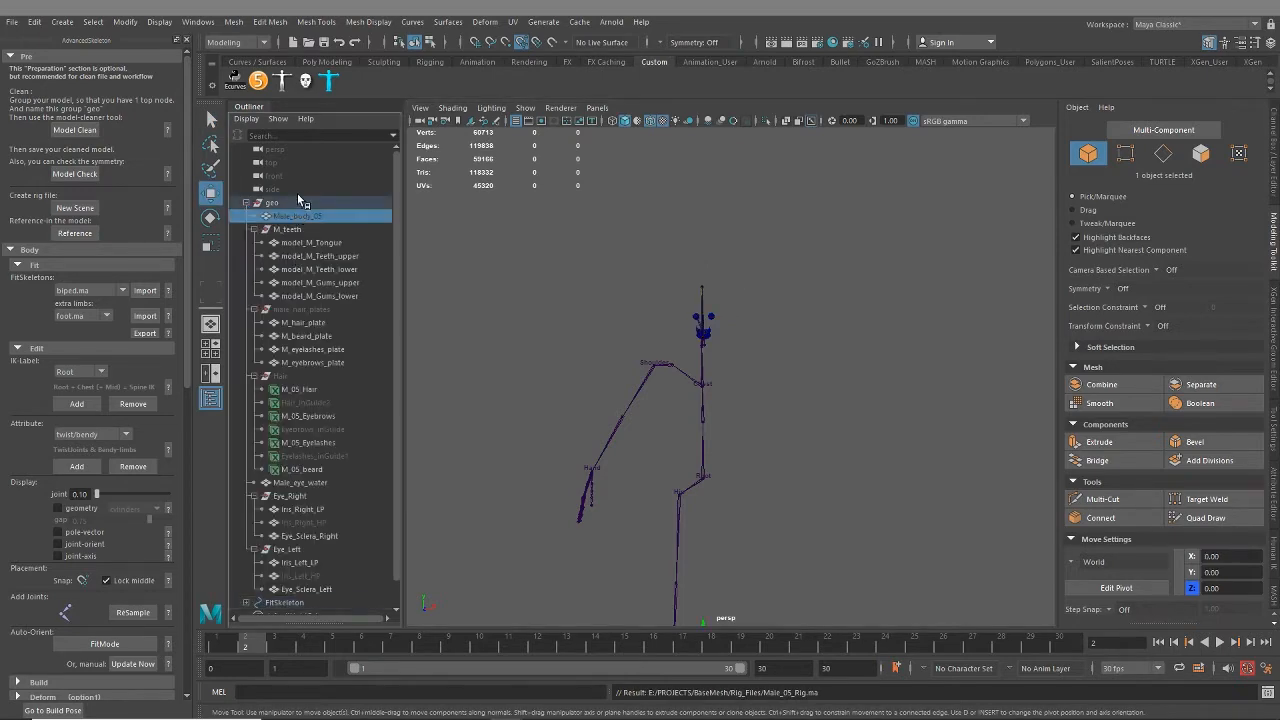
pyautogui.keyDown('alt'); pyautogui.moveTo(829, 446); pyautogui.dragTo(694, 391); pyautogui.keyUp('alt')
pyautogui.keyDown('alt'); pyautogui.moveTo(694, 391); pyautogui.dragTo(854, 454, button='right'); pyautogui.keyUp('alt')
pyautogui.keyDown('alt'); pyautogui.moveTo(854, 454); pyautogui.dragTo(657, 484); pyautogui.keyUp('alt')
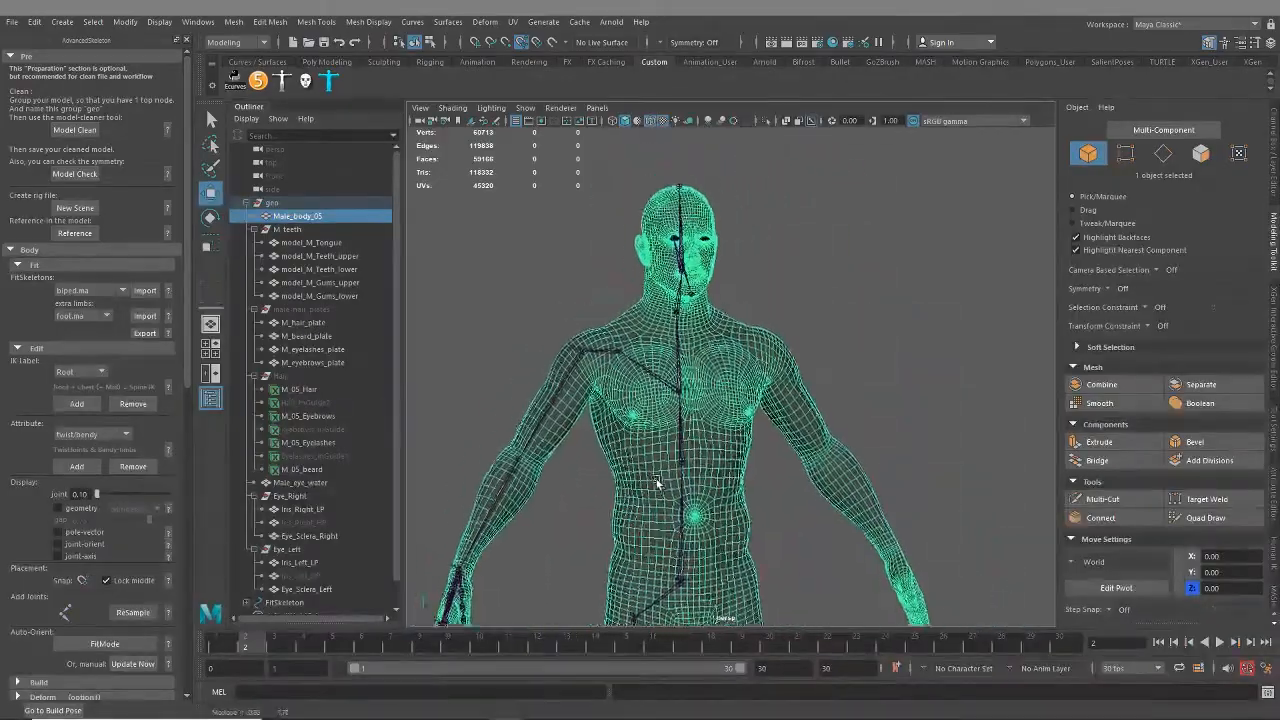
# Step: Adjust only the chest joint's own position inside the torso from the side, and select the spine joint below it
pyautogui.keyDown('alt'); pyautogui.moveTo(657, 484); pyautogui.dragTo(904, 562, button='right'); pyautogui.keyUp('alt')
pyautogui.keyDown('alt'); pyautogui.moveTo(706, 450); pyautogui.dragTo(892, 491, button='middle'); pyautogui.keyUp('alt')
pyautogui.keyDown('alt'); pyautogui.moveTo(751, 422); pyautogui.dragTo(821, 431); pyautogui.keyUp('alt')
pyautogui.click(829, 405)
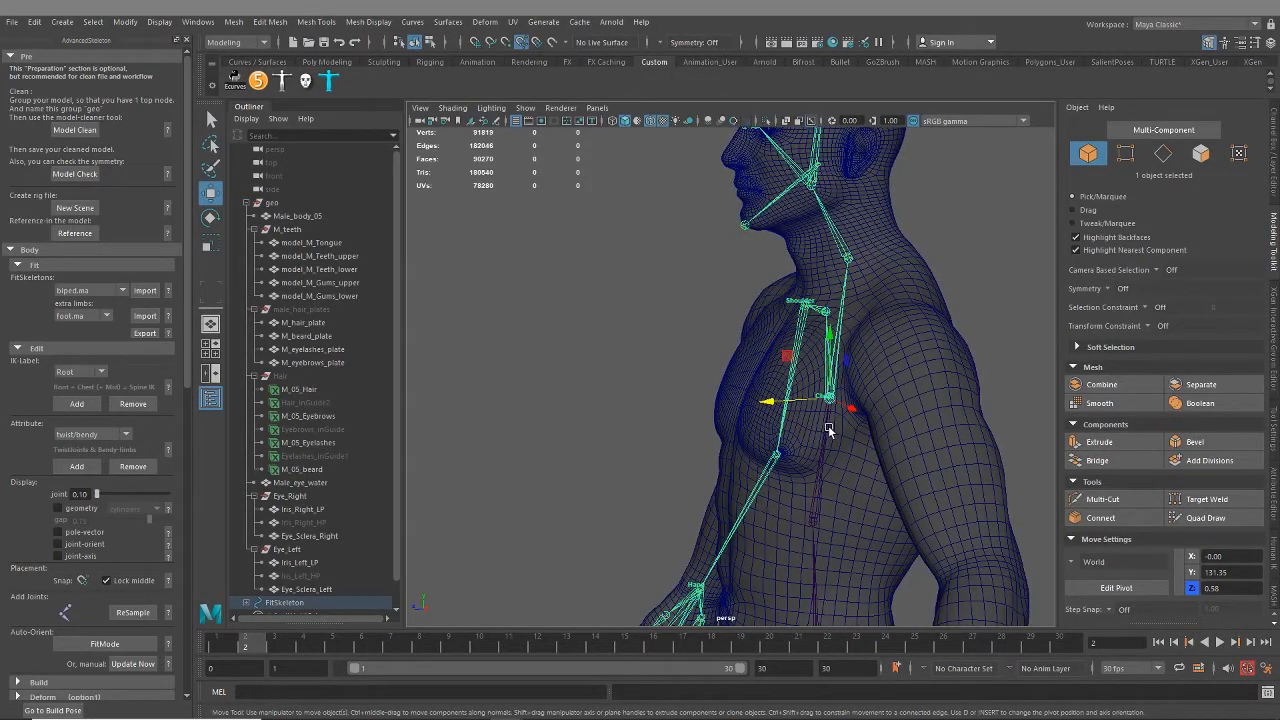
pyautogui.press('d')
pyautogui.moveTo(770, 403); pyautogui.dragTo(816, 313)
pyautogui.keyDown('alt'); pyautogui.moveTo(831, 376); pyautogui.dragTo(830, 340); pyautogui.keyUp('alt')
pyautogui.click(830, 376)
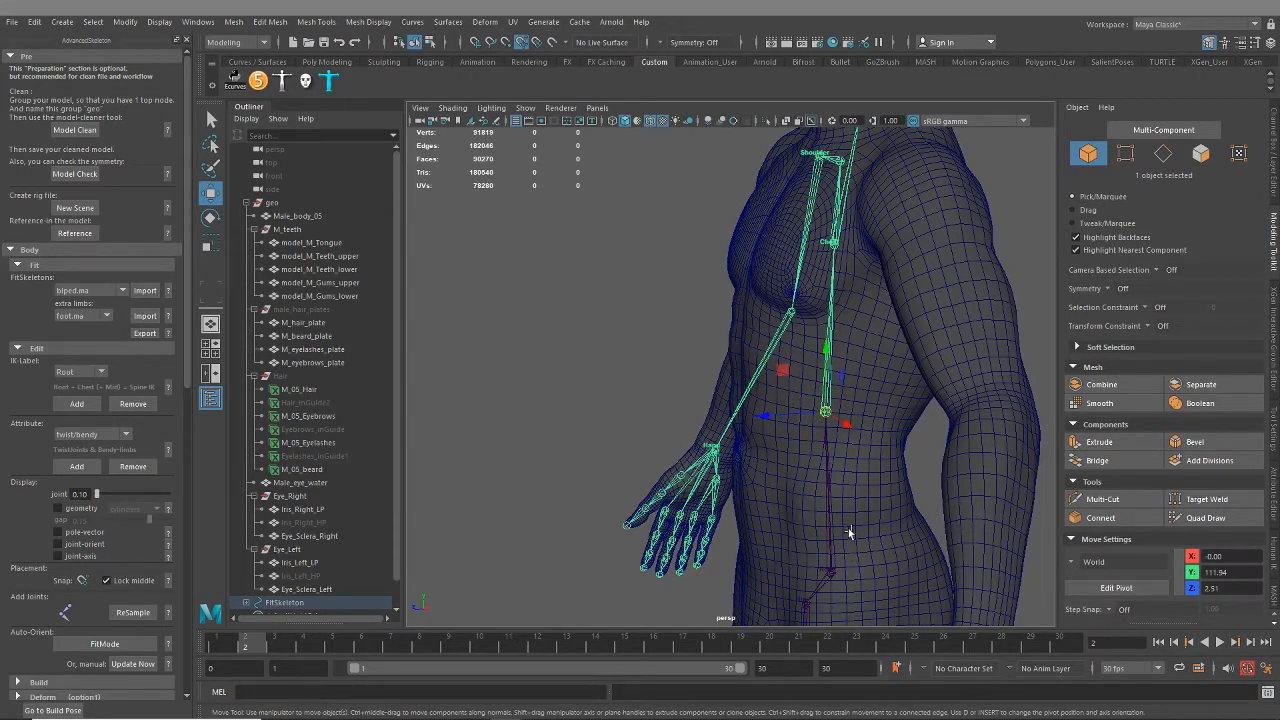
# Step: Examine how the torso, arm and leg joints line up with the body mesh from several angles
pyautogui.keyDown('alt'); pyautogui.moveTo(864, 527); pyautogui.dragTo(904, 475); pyautogui.keyUp('alt')
pyautogui.keyDown('alt'); pyautogui.moveTo(838, 414); pyautogui.dragTo(870, 473); pyautogui.keyUp('alt')
pyautogui.keyDown('alt'); pyautogui.moveTo(870, 473); pyautogui.dragTo(692, 463, button='right'); pyautogui.keyUp('alt')
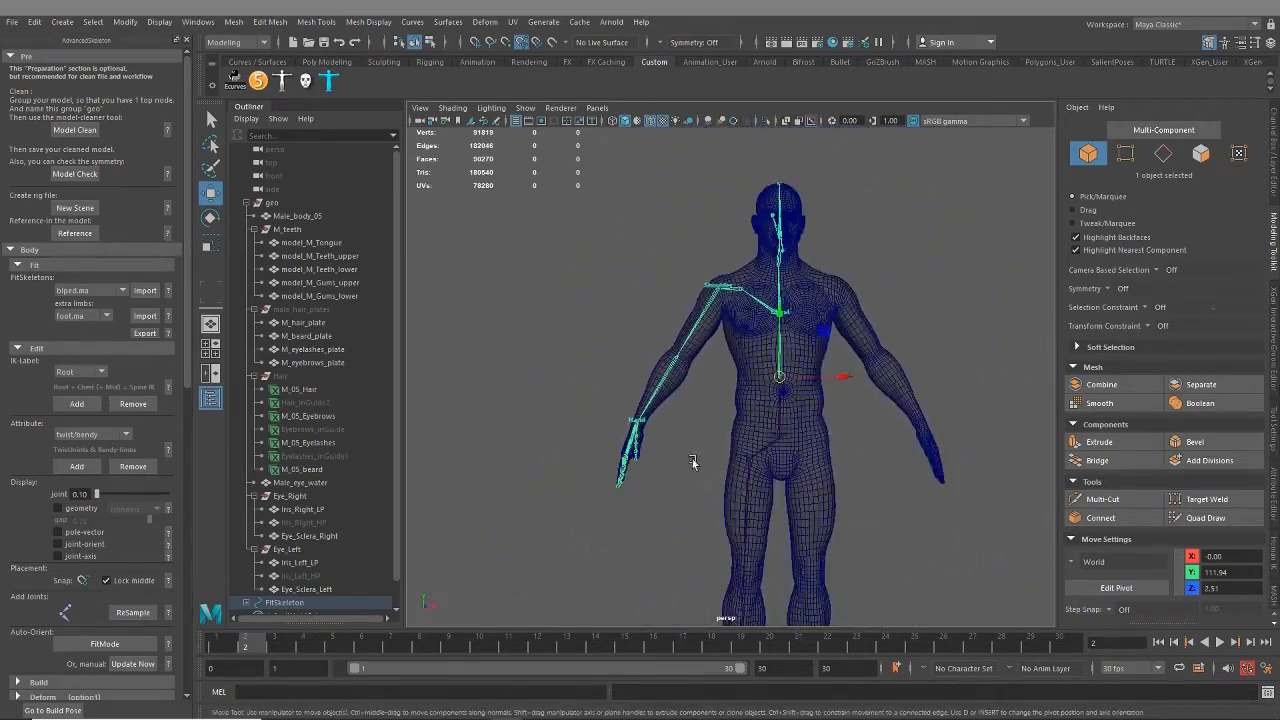
pyautogui.keyDown('alt'); pyautogui.moveTo(692, 463); pyautogui.dragTo(786, 459); pyautogui.keyUp('alt')
pyautogui.keyDown('alt'); pyautogui.moveTo(786, 459); pyautogui.dragTo(769, 480, button='middle'); pyautogui.keyUp('alt')
pyautogui.keyDown('alt'); pyautogui.moveTo(769, 480); pyautogui.dragTo(738, 477); pyautogui.keyUp('alt')
pyautogui.keyDown('alt'); pyautogui.moveTo(801, 519); pyautogui.dragTo(784, 282, button='middle'); pyautogui.keyUp('alt')
pyautogui.keyDown('alt'); pyautogui.moveTo(799, 408); pyautogui.dragTo(777, 451, button='middle'); pyautogui.keyUp('alt')
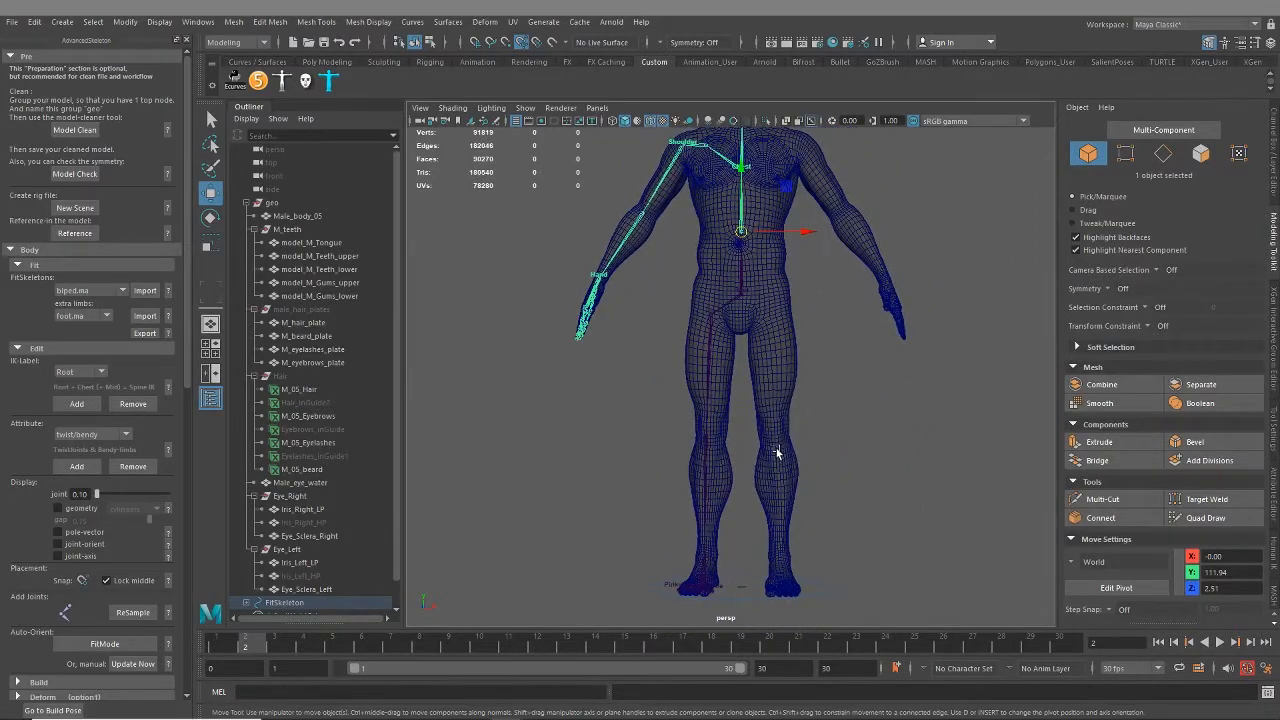
pyautogui.keyDown('alt'); pyautogui.moveTo(777, 451); pyautogui.dragTo(783, 486); pyautogui.keyUp('alt')
pyautogui.keyDown('alt'); pyautogui.moveTo(815, 430); pyautogui.dragTo(815, 300, button='middle'); pyautogui.keyUp('alt')
# Step: Examine the foot joints against the mesh from the front and side, and the full skeleton around the body
pyautogui.keyDown('alt'); pyautogui.moveTo(650, 466); pyautogui.dragTo(791, 473, button='right'); pyautogui.keyUp('alt')
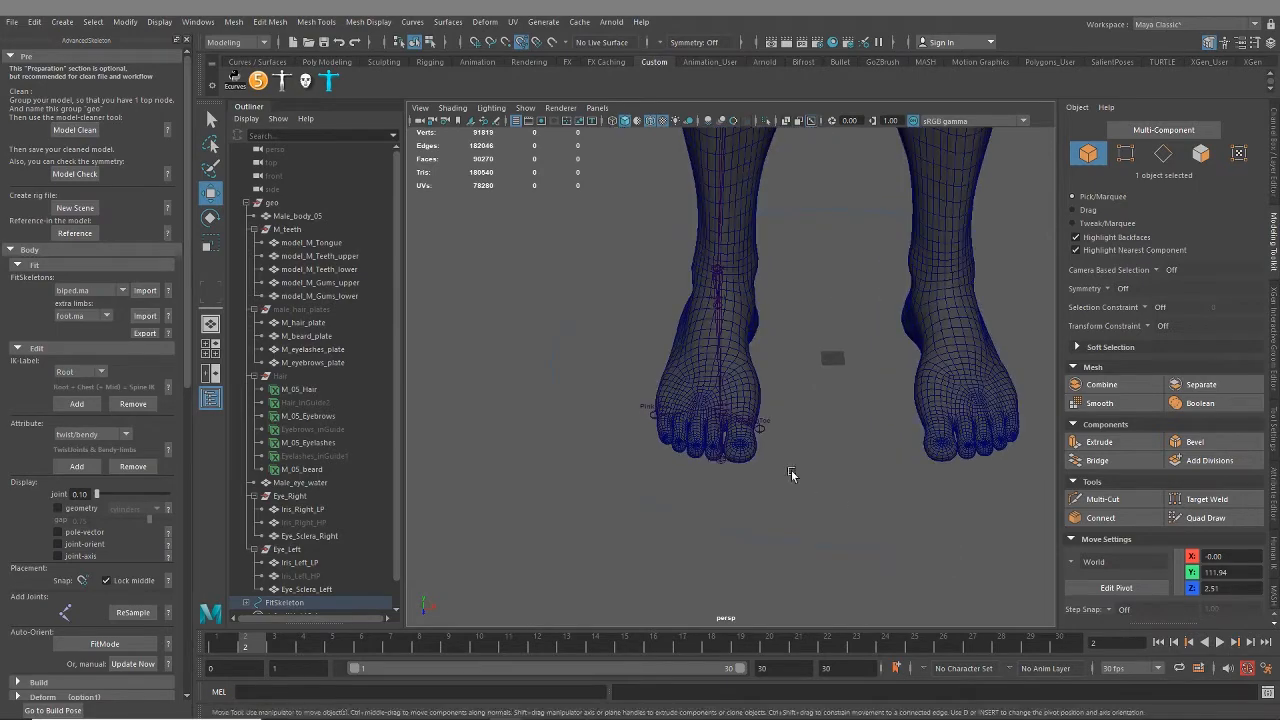
pyautogui.keyDown('alt'); pyautogui.moveTo(791, 473); pyautogui.dragTo(915, 477); pyautogui.keyUp('alt')
pyautogui.keyDown('alt'); pyautogui.moveTo(640, 474); pyautogui.dragTo(861, 293, button='middle'); pyautogui.keyUp('alt')
pyautogui.keyDown('alt'); pyautogui.moveTo(733, 329); pyautogui.dragTo(764, 360); pyautogui.keyUp('alt')
pyautogui.keyDown('alt'); pyautogui.moveTo(573, 374); pyautogui.dragTo(763, 468, button='middle'); pyautogui.keyUp('alt')
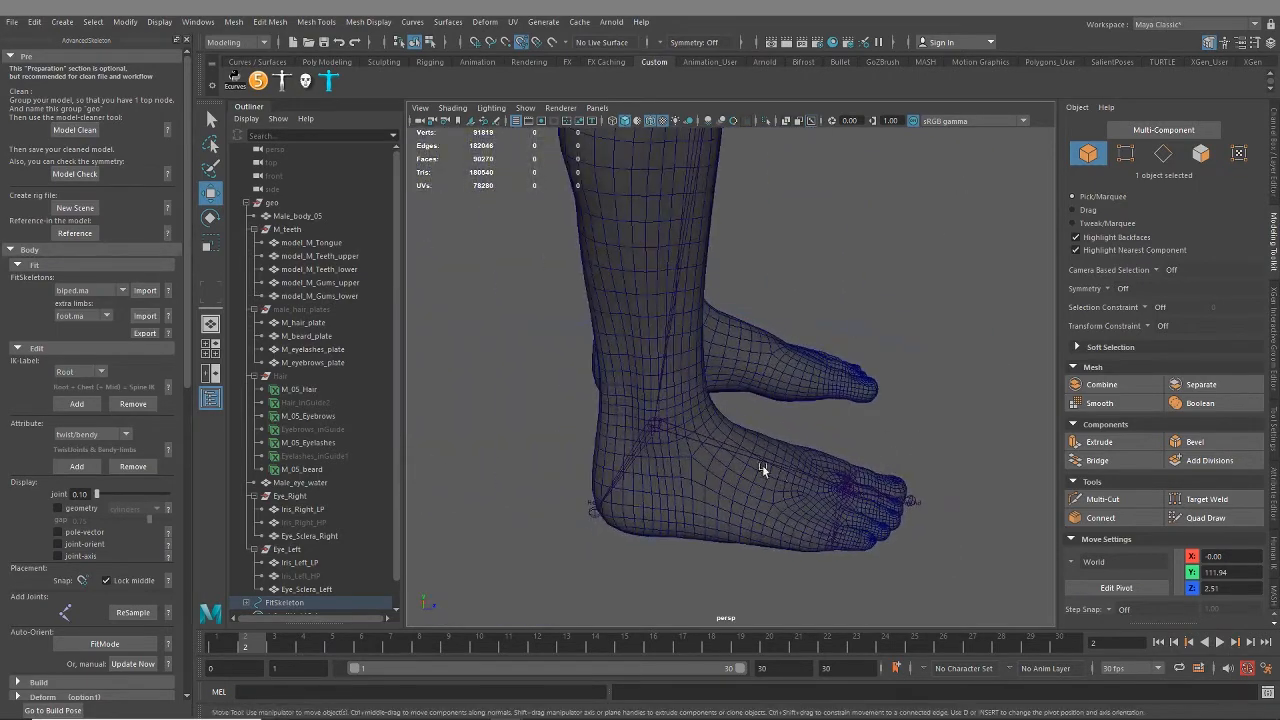
pyautogui.keyDown('alt'); pyautogui.moveTo(763, 468); pyautogui.dragTo(729, 416); pyautogui.keyUp('alt')
pyautogui.keyDown('alt'); pyautogui.moveTo(858, 416); pyautogui.dragTo(755, 412, button='right'); pyautogui.keyUp('alt')
pyautogui.keyDown('alt'); pyautogui.moveTo(819, 288); pyautogui.dragTo(813, 440, button='middle'); pyautogui.keyUp('alt')
pyautogui.keyDown('alt'); pyautogui.moveTo(813, 440); pyautogui.dragTo(523, 446); pyautogui.keyUp('alt')
pyautogui.scroll(-4, 676, 412)
pyautogui.keyDown('alt'); pyautogui.moveTo(728, 361); pyautogui.dragTo(731, 512, button='middle'); pyautogui.keyUp('alt')
pyautogui.keyDown('alt'); pyautogui.moveTo(731, 512); pyautogui.dragTo(852, 447); pyautogui.keyUp('alt')
pyautogui.keyDown('alt'); pyautogui.moveTo(749, 368); pyautogui.dragTo(743, 422, button='middle'); pyautogui.keyUp('alt')
pyautogui.keyDown('alt'); pyautogui.moveTo(743, 422); pyautogui.dragTo(810, 446); pyautogui.keyUp('alt')
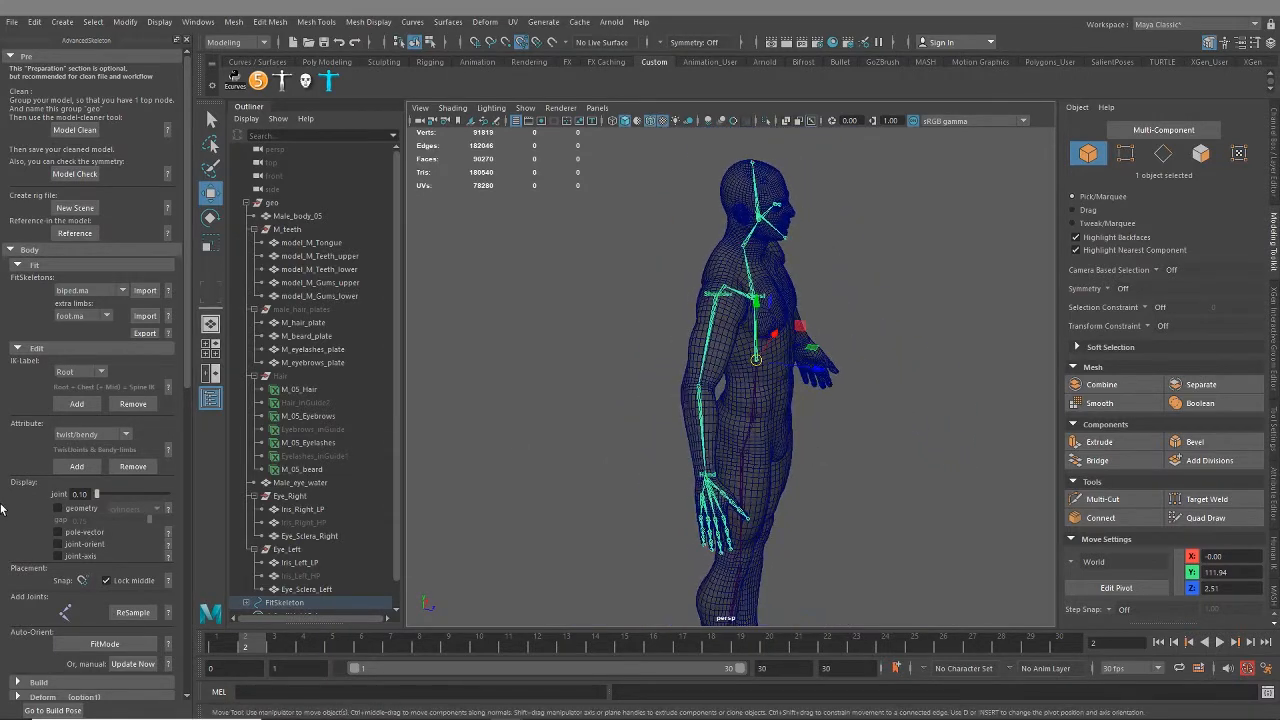
# Step: Display the pole vectors to check the elbow and knee bend directions, and hide them again
pyautogui.click(60, 534)
pyautogui.moveTo(709, 488)
pyautogui.keyDown('alt'); pyautogui.mouseDown()
pyautogui.moveTo(612, 500)
pyautogui.moveTo(600, 481)
pyautogui.moveTo(784, 470)
pyautogui.moveTo(700, 470)
pyautogui.mouseUp(); pyautogui.keyUp('alt')
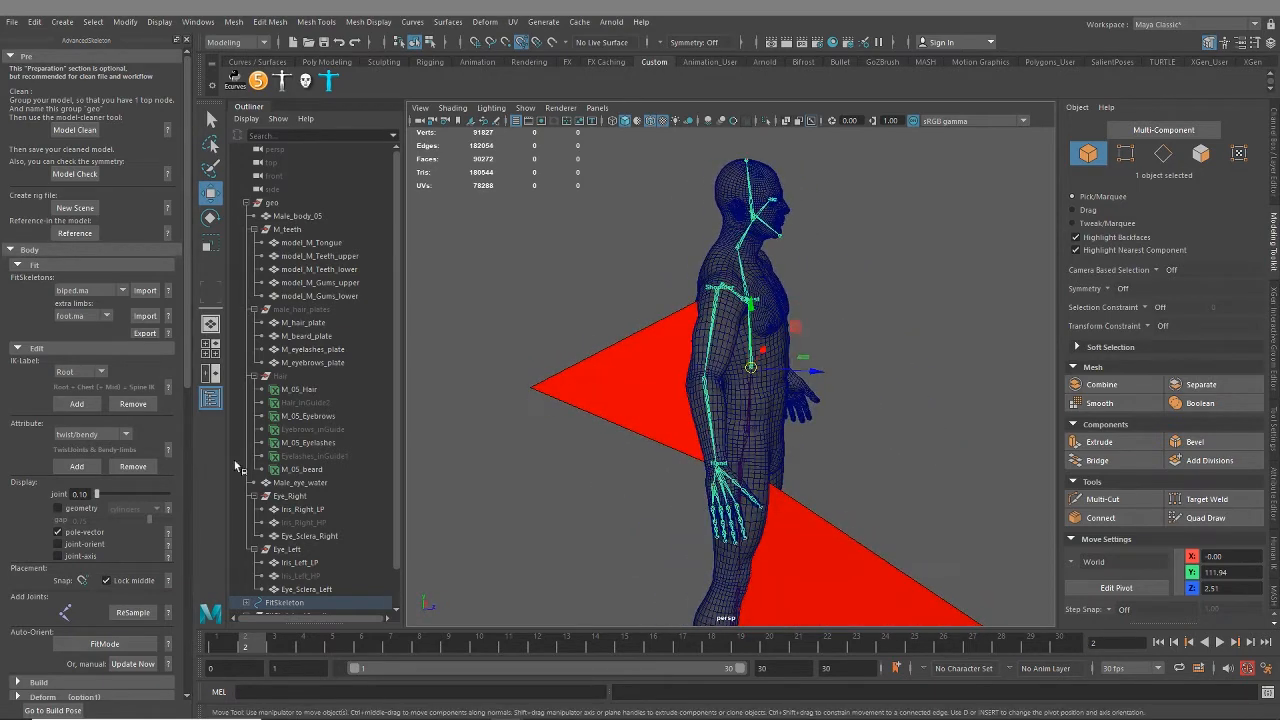
pyautogui.click(58, 532)
# Step: Save the scene, and save a copy as Male_05_Rig_02.ma in the Rig_Files folder, replacing the existing file
pyautogui.scroll(-5, 794, 451)
pyautogui.keyDown('alt'); pyautogui.moveTo(794, 451); pyautogui.dragTo(734, 449); pyautogui.keyUp('alt')
pyautogui.hotkey('ctrl', 's')
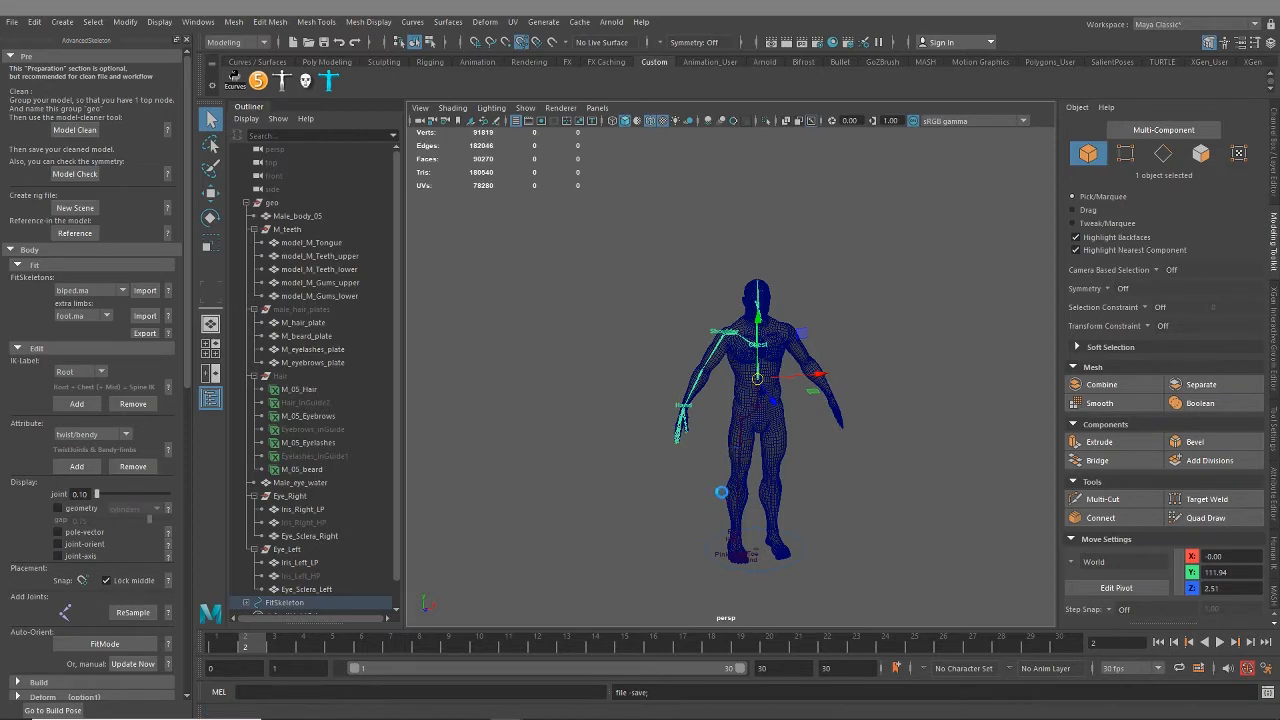
pyautogui.hotkey('ctrl', 'shift', 's')
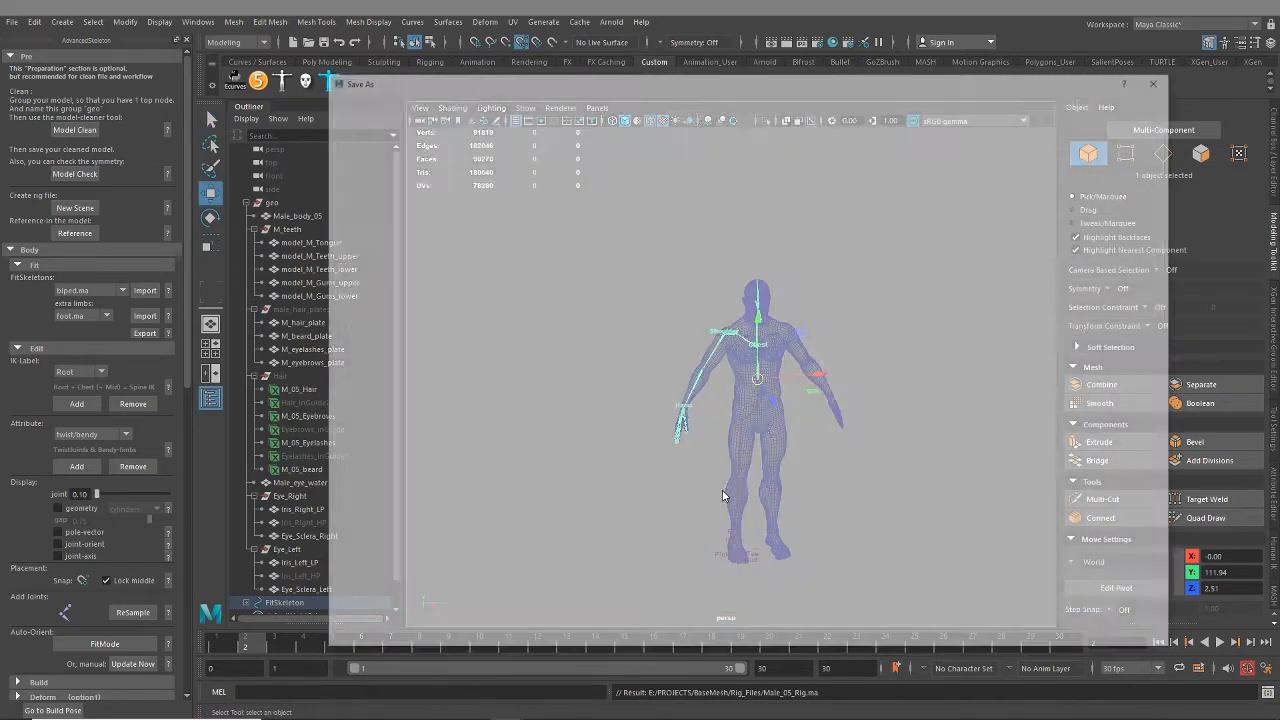
pyautogui.doubleClick(460, 186)
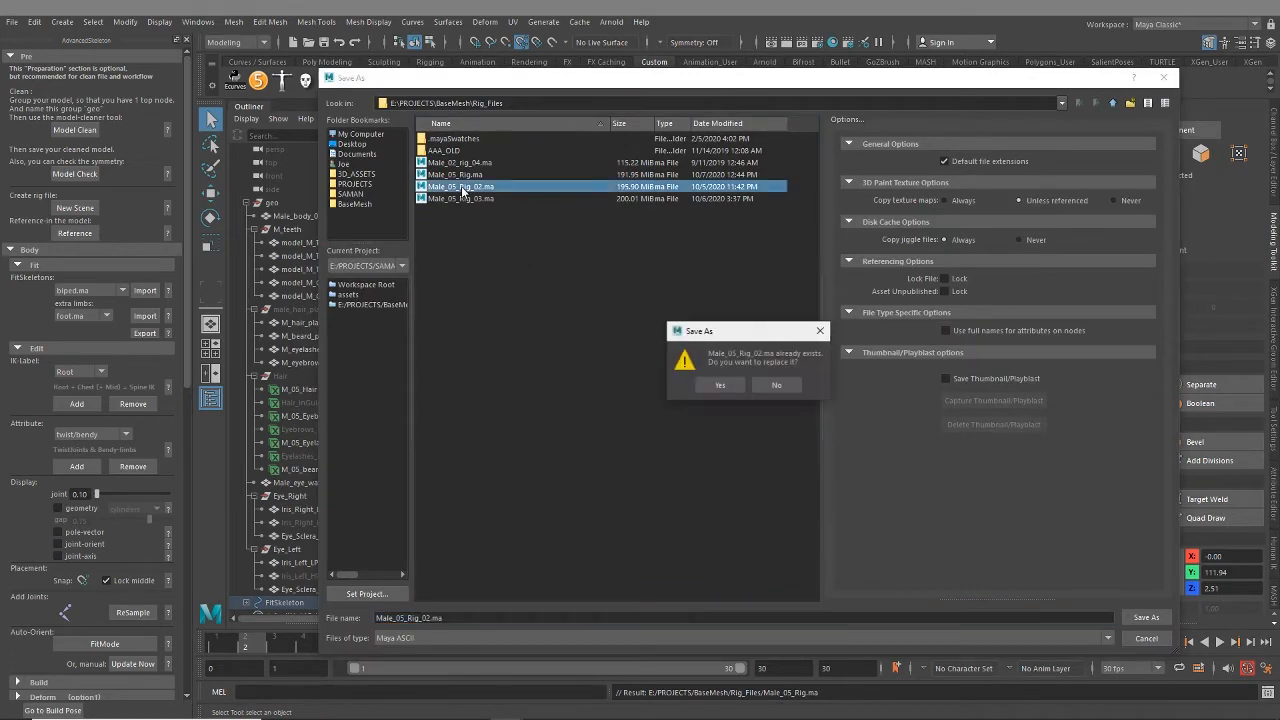
pyautogui.click(718, 387)
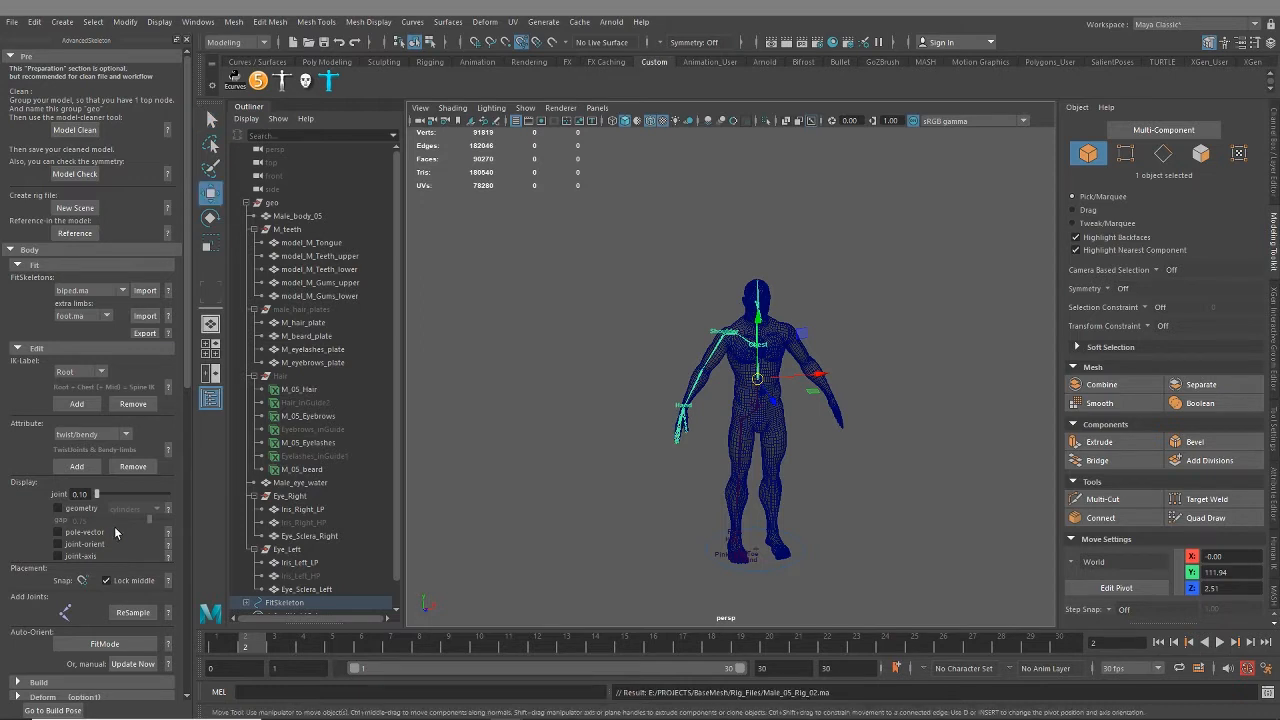
# Step: Build the AdvancedSkeleton rig from the fit skeleton with Keep All enabled, and look over the controls around the body
pyautogui.scroll(-3, 62, 545)
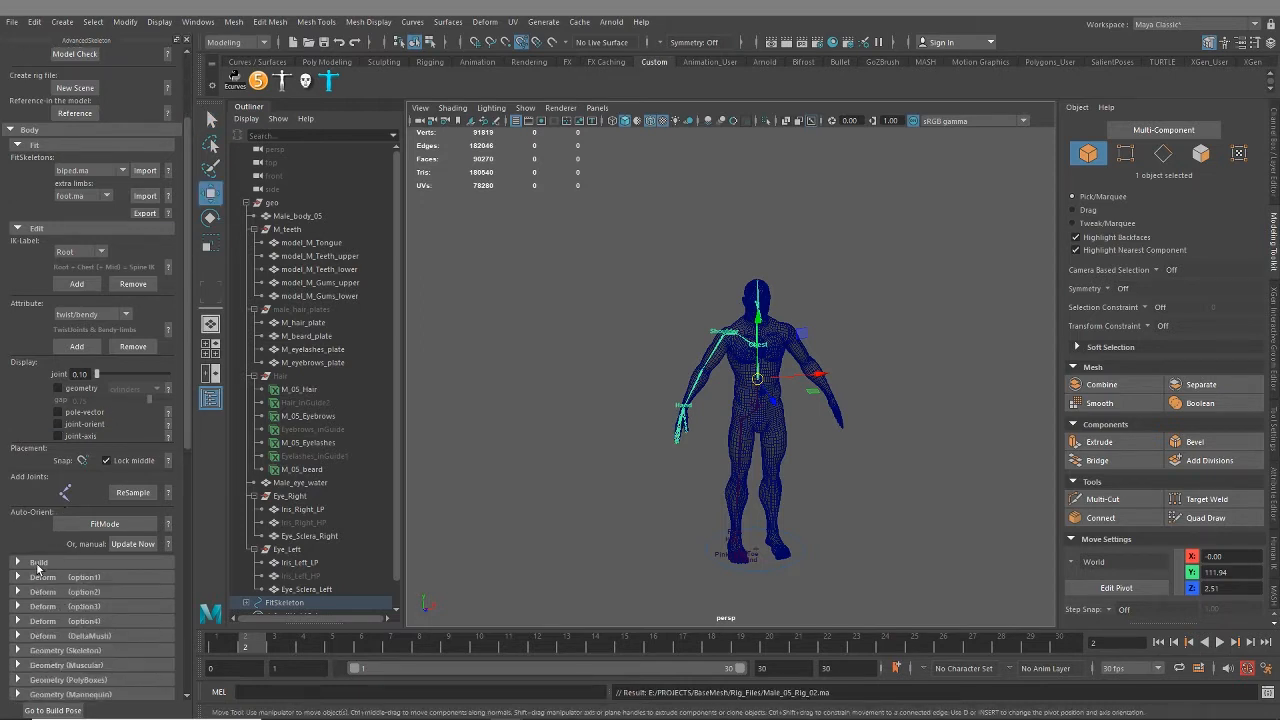
pyautogui.click(38, 565)
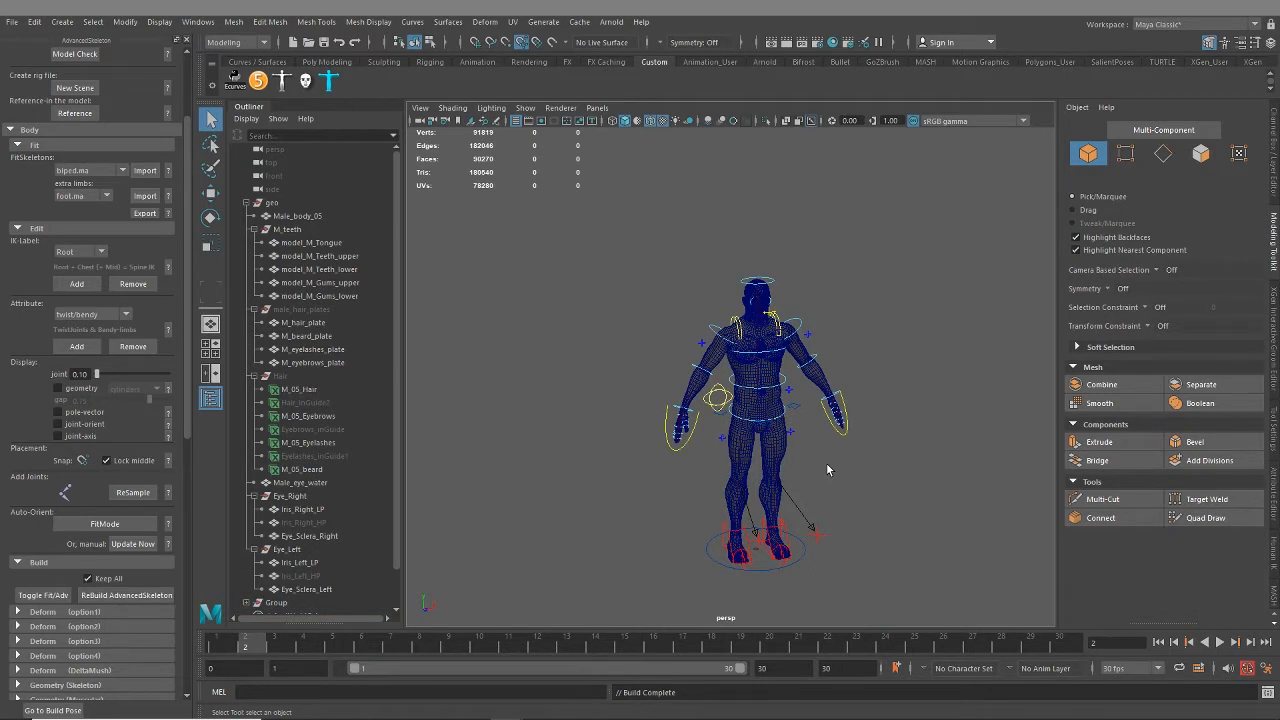
pyautogui.scroll(3, 820, 462)
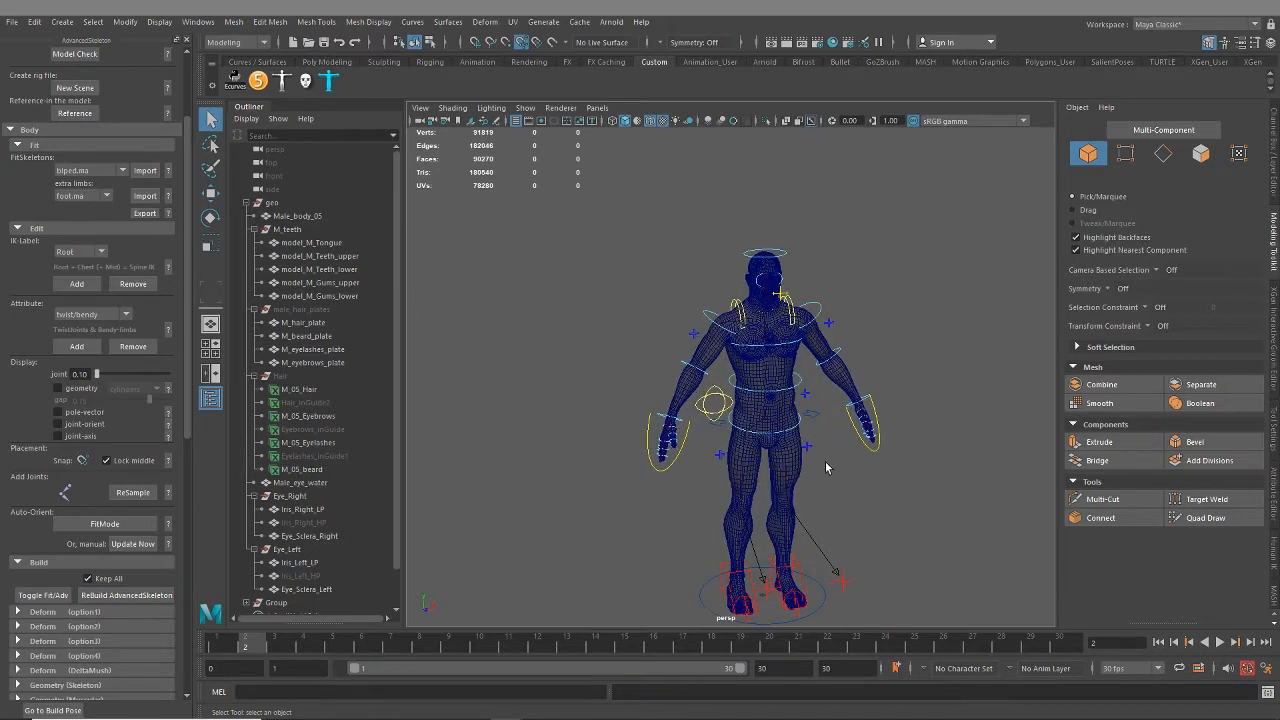
pyautogui.keyDown('alt'); pyautogui.moveTo(825, 462); pyautogui.dragTo(747, 455, button='middle'); pyautogui.keyUp('alt')
pyautogui.scroll(4, 715, 468)
pyautogui.keyDown('alt'); pyautogui.moveTo(715, 476); pyautogui.dragTo(646, 376); pyautogui.keyUp('alt')
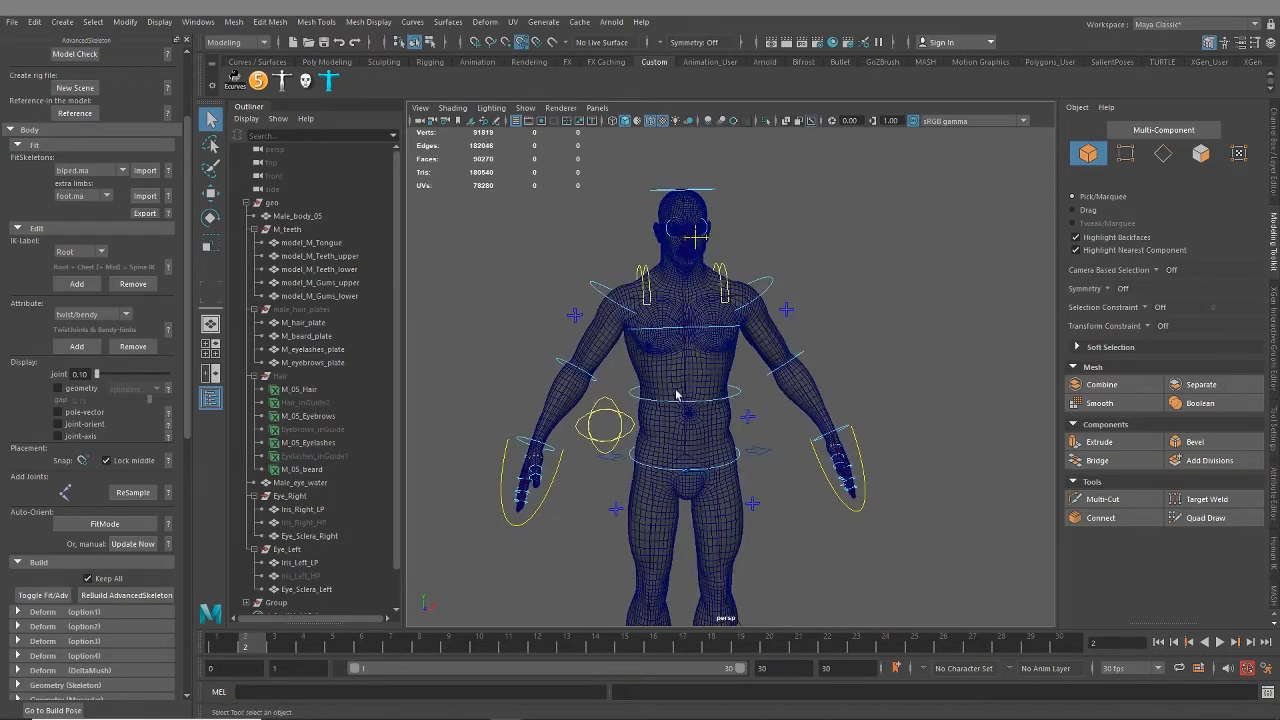
# Step: Switch the character's right arm from FK to IK by setting its FKIKBlend to 10
pyautogui.click(574, 315)
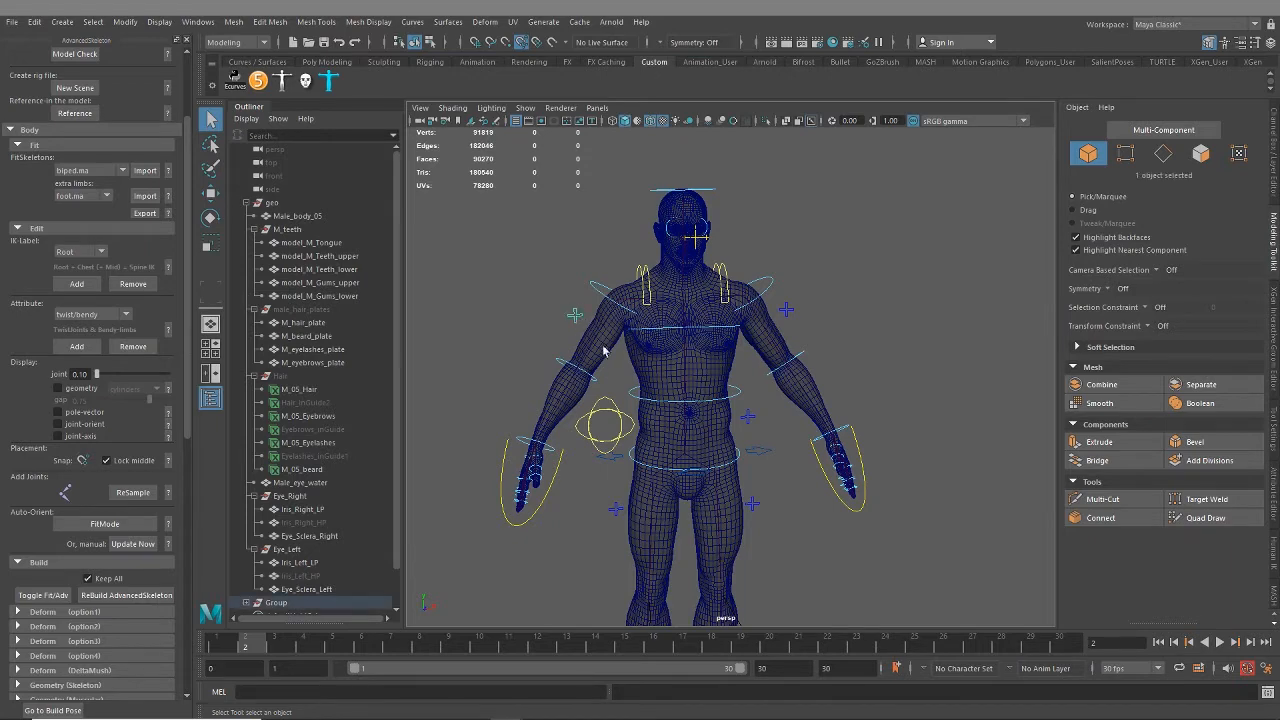
pyautogui.scroll(3, 575, 318)
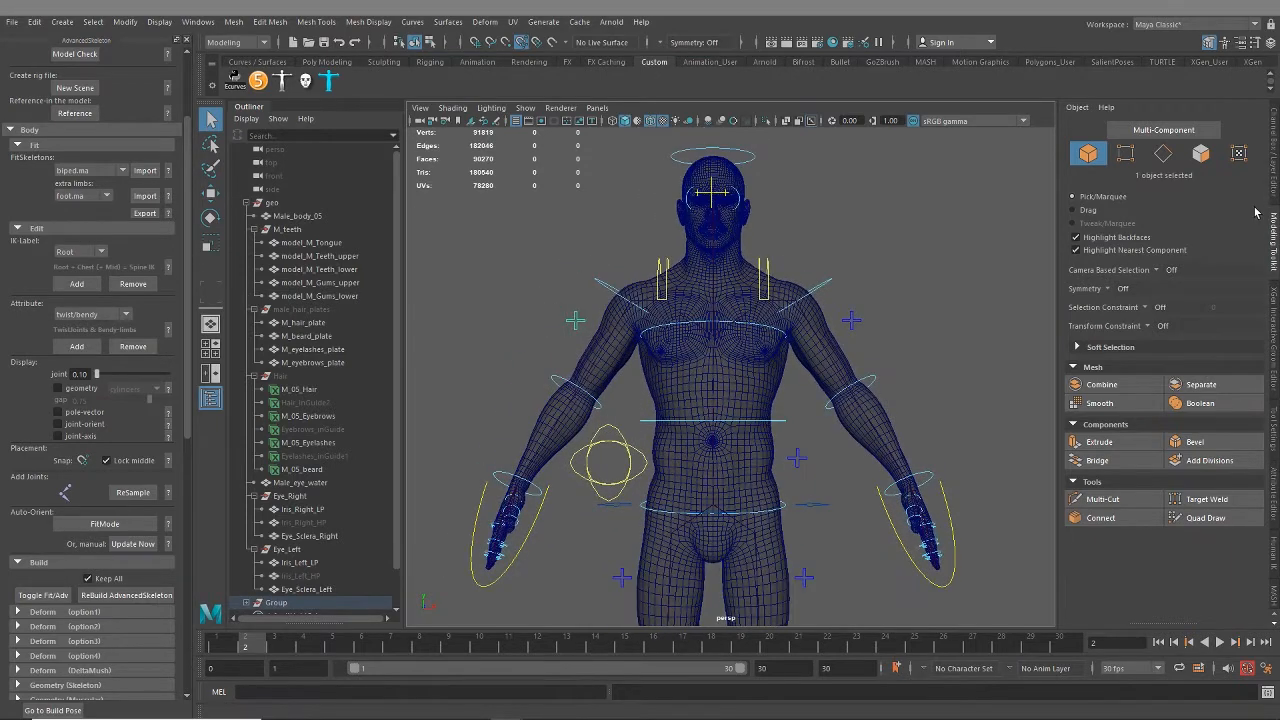
pyautogui.click(1272, 165)
pyautogui.click(1195, 145)
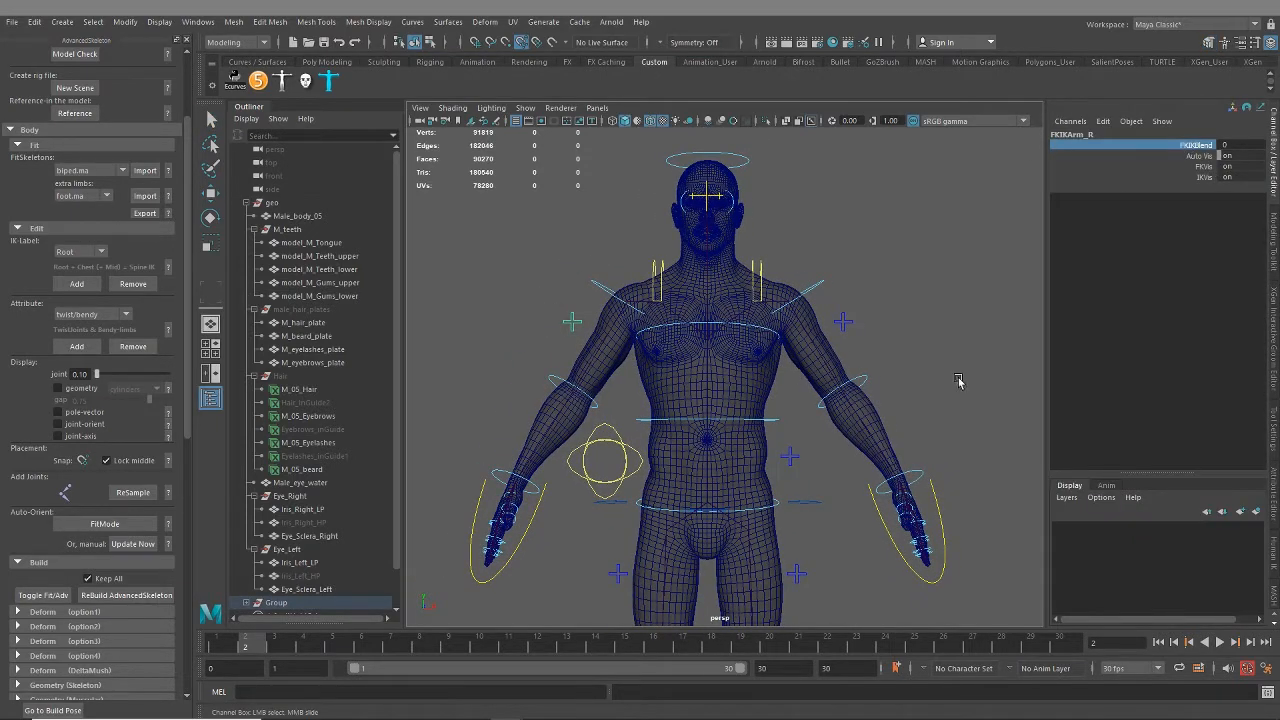
pyautogui.moveTo(661, 406); pyautogui.dragTo(979, 427, button='middle')
# Step: Try raising the right arm's IK wrist control up and away from the body, and undo the move
pyautogui.keyDown('alt'); pyautogui.moveTo(607, 443); pyautogui.dragTo(729, 383, button='middle'); pyautogui.keyUp('alt')
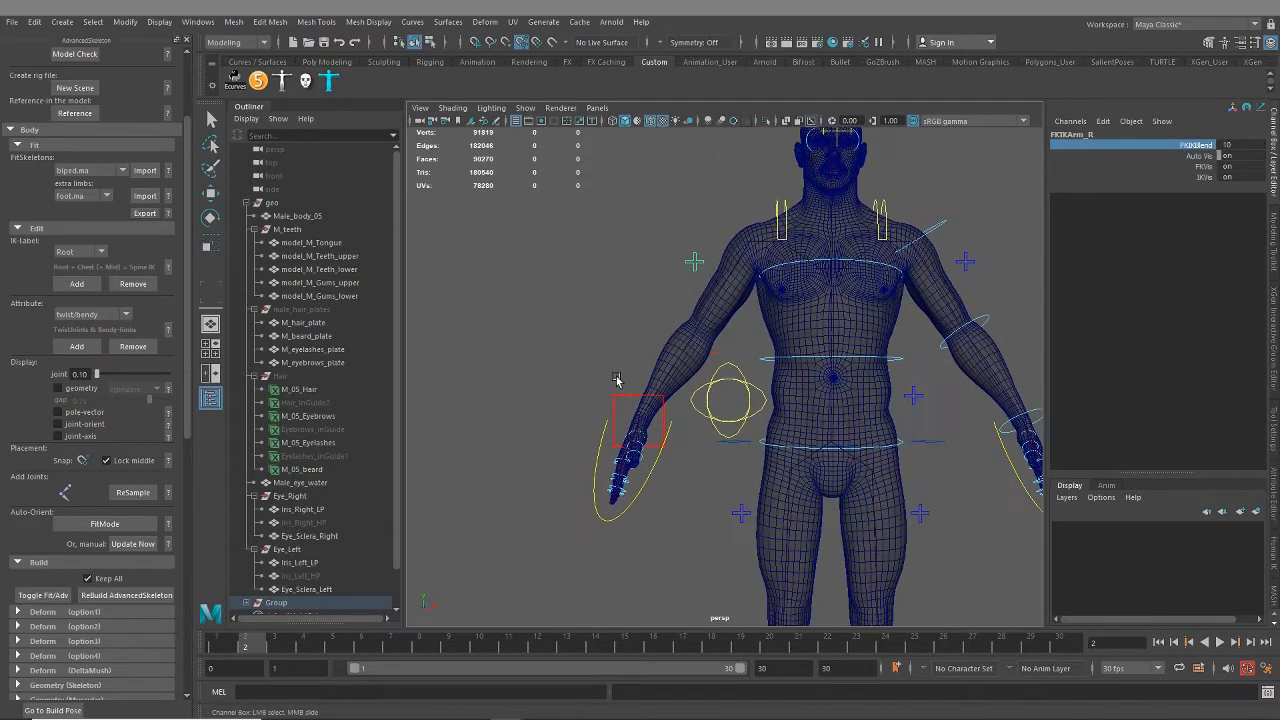
pyautogui.click(638, 424)
pyautogui.press('w')
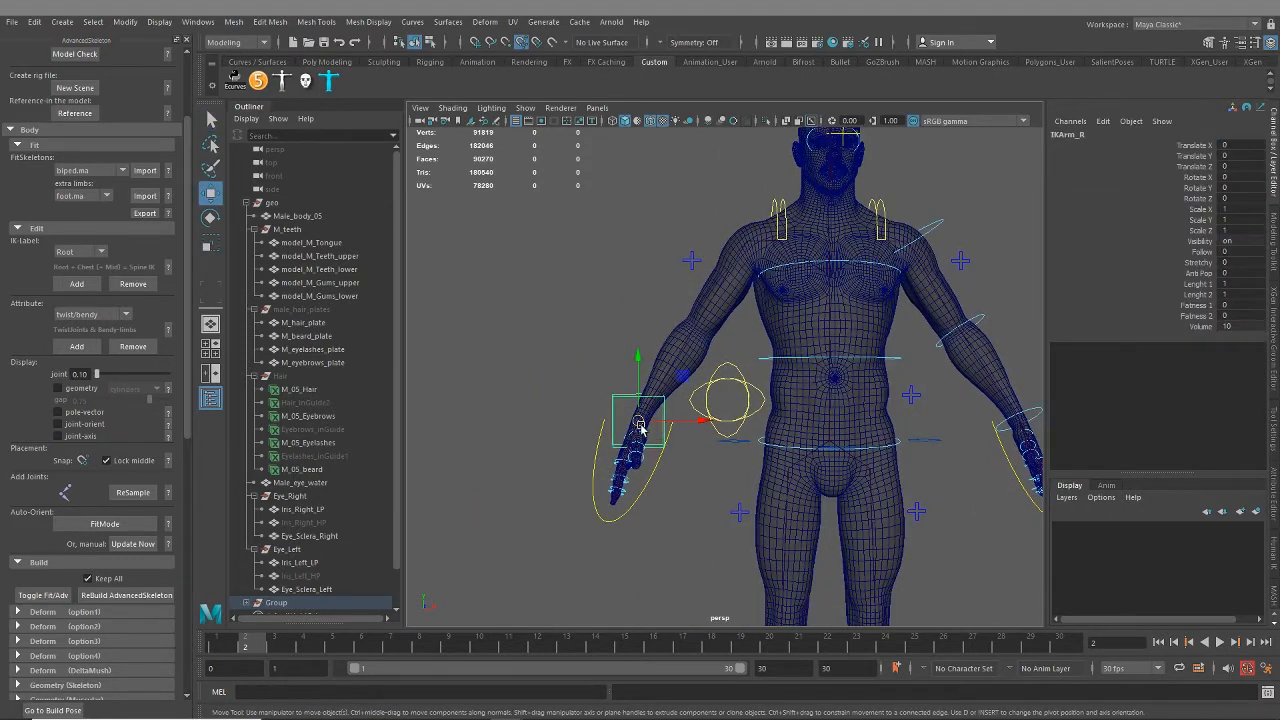
pyautogui.moveTo(640, 425); pyautogui.dragTo(566, 235)
pyautogui.hotkey('ctrl', 'z')
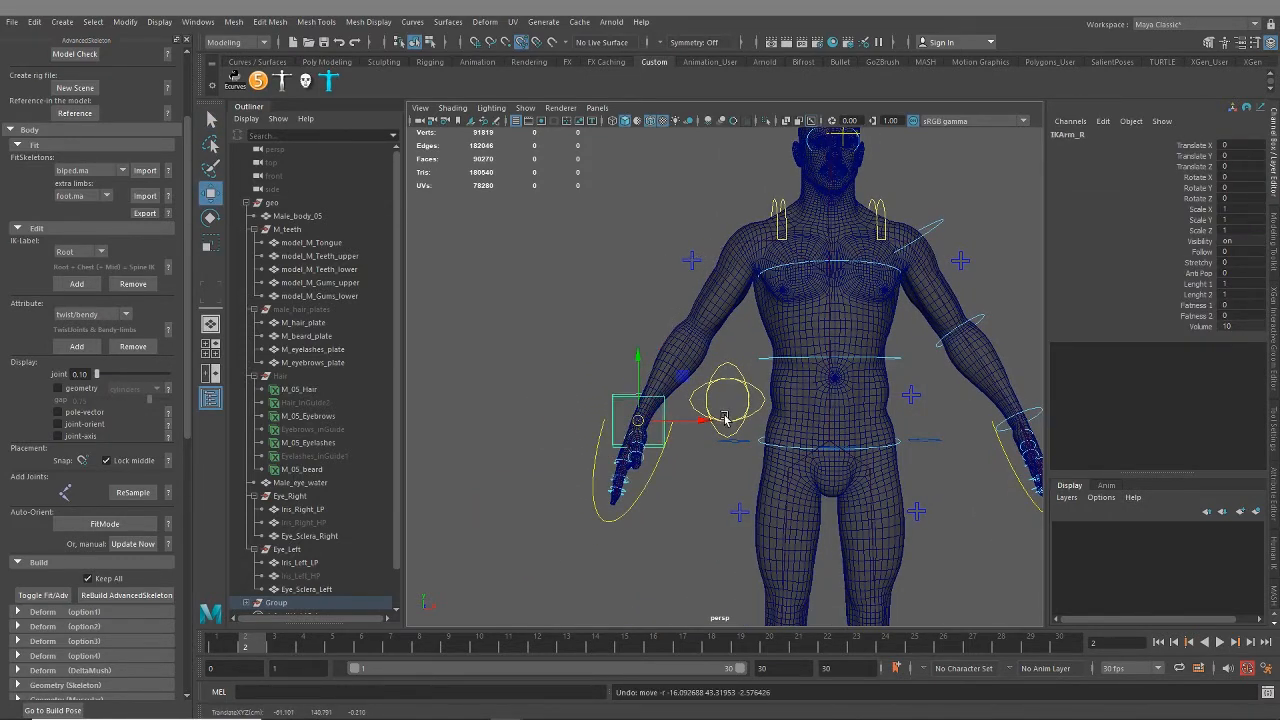
# Step: Expand Deform option1 (Skinning) and option2 (SkinCage), and examine their settings alongside the built rig
pyautogui.keyDown('alt'); pyautogui.moveTo(723, 388); pyautogui.dragTo(685, 415, button='middle'); pyautogui.keyUp('alt')
pyautogui.keyDown('alt'); pyautogui.moveTo(665, 356); pyautogui.dragTo(675, 361); pyautogui.keyUp('alt')
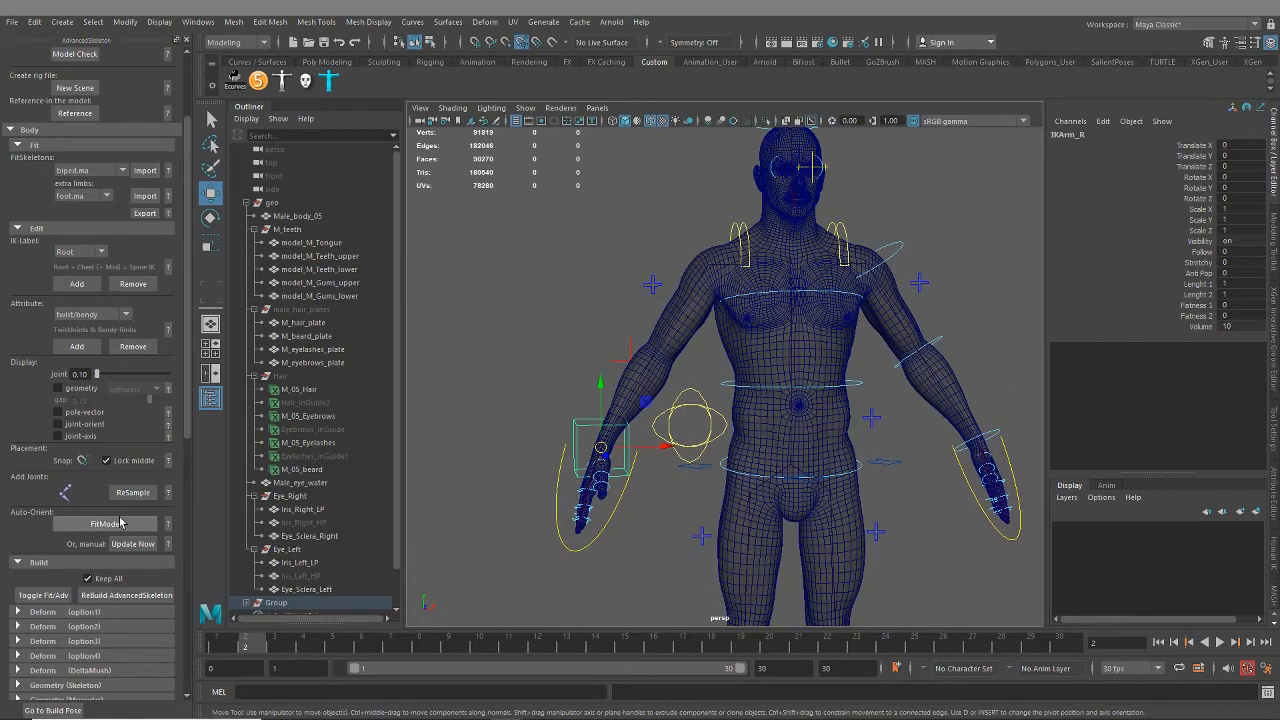
pyautogui.click(16, 612)
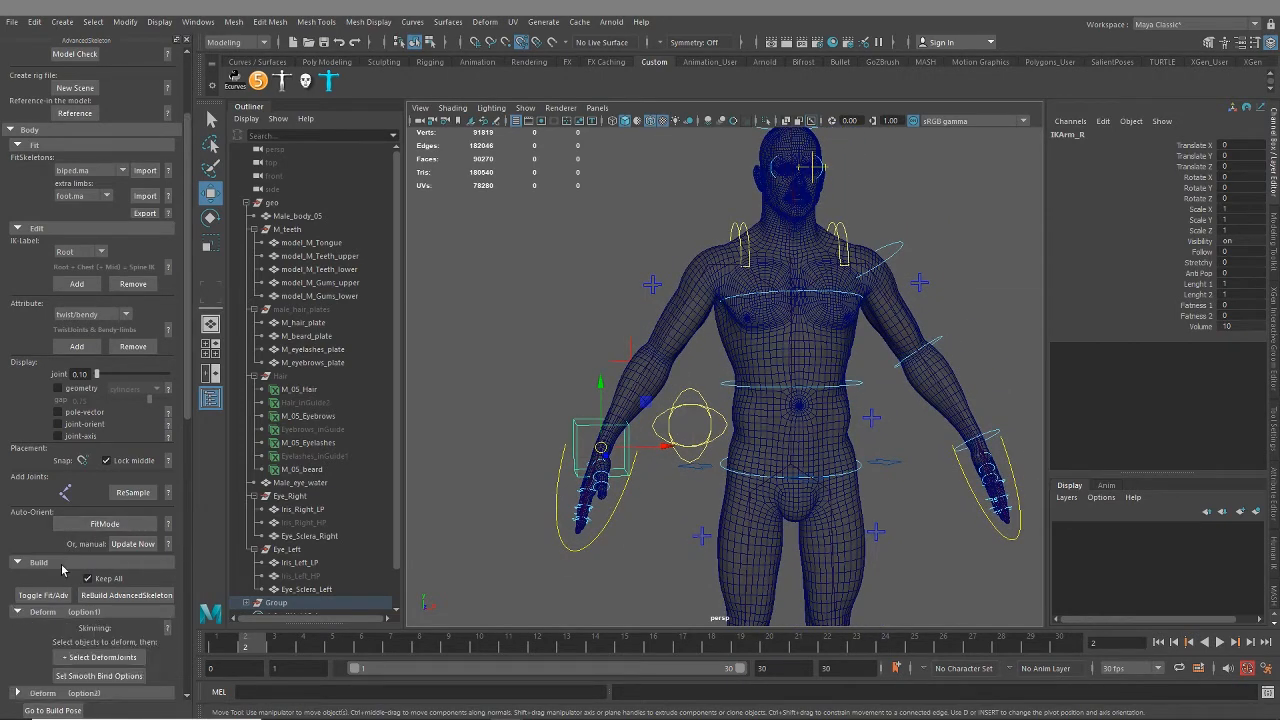
pyautogui.scroll(-2, 45, 485)
pyautogui.click(18, 613)
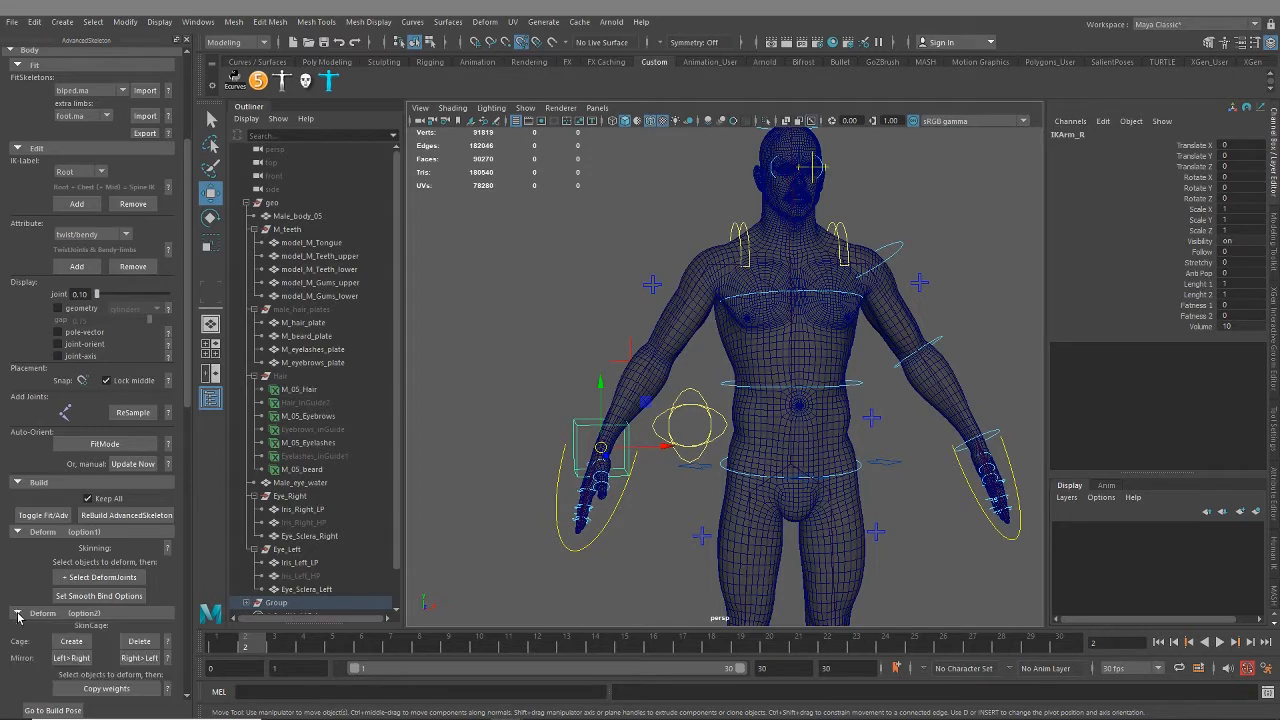
pyautogui.scroll(-3, 45, 590)
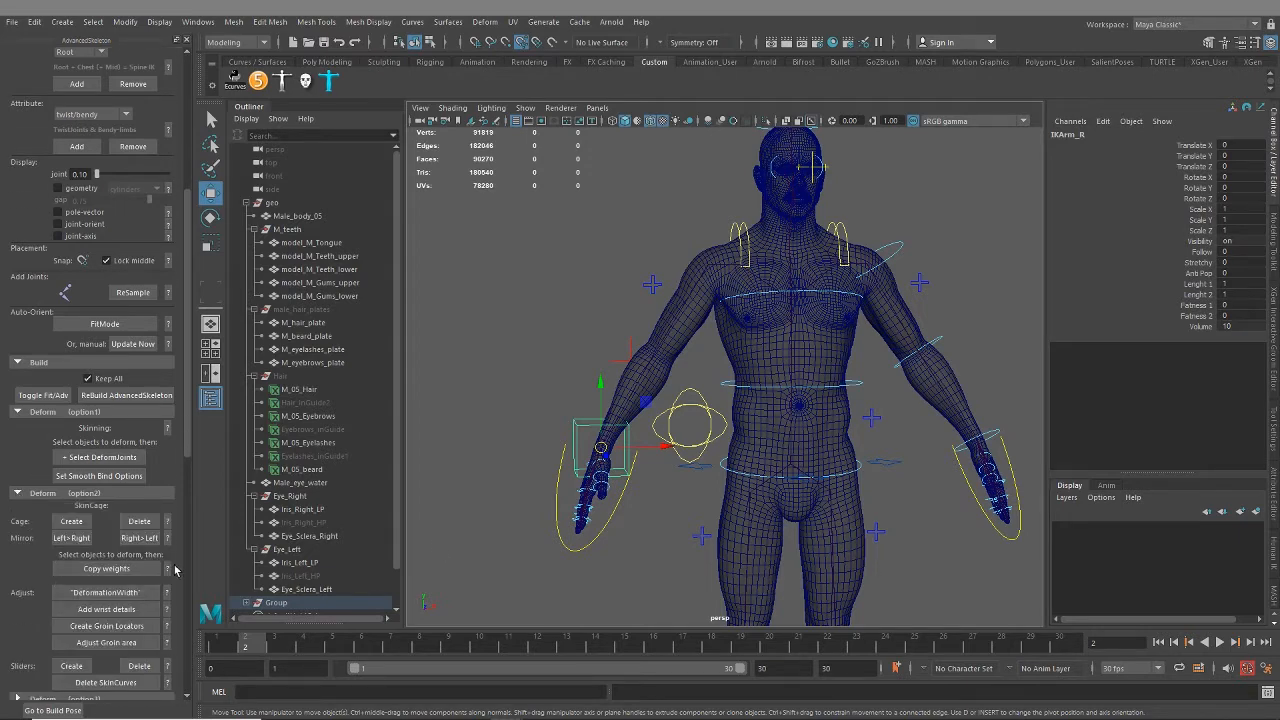
pyautogui.scroll(-3, 699, 447)
pyautogui.keyDown('alt'); pyautogui.moveTo(658, 446); pyautogui.dragTo(620, 474, button='middle'); pyautogui.keyUp('alt')
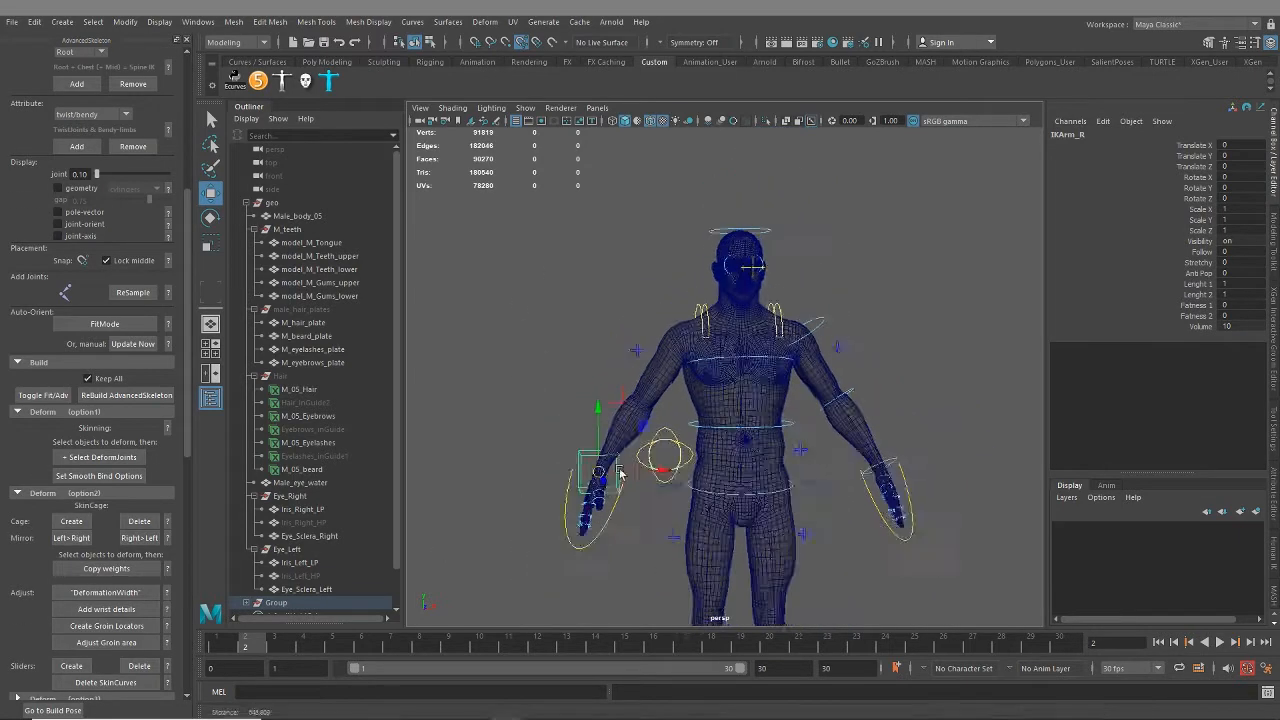
pyautogui.keyDown('alt'); pyautogui.moveTo(613, 466); pyautogui.dragTo(642, 466); pyautogui.keyUp('alt')
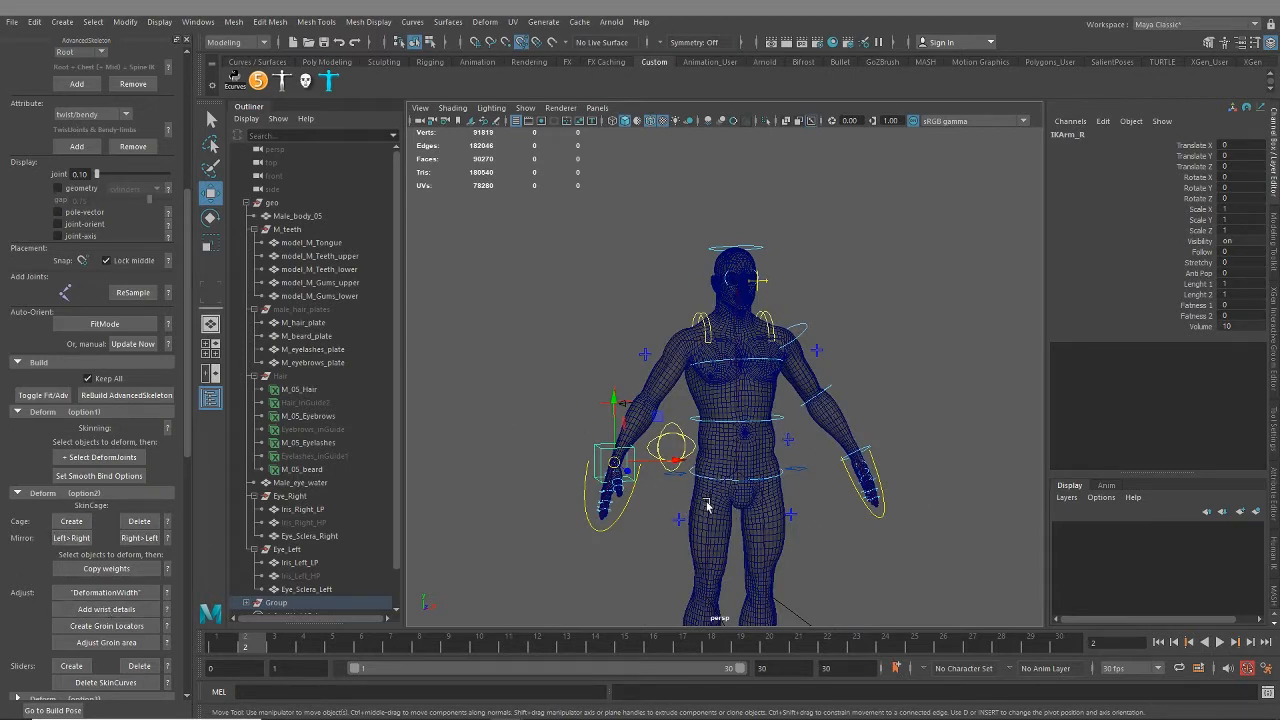
pyautogui.scroll(-3, 33, 491)
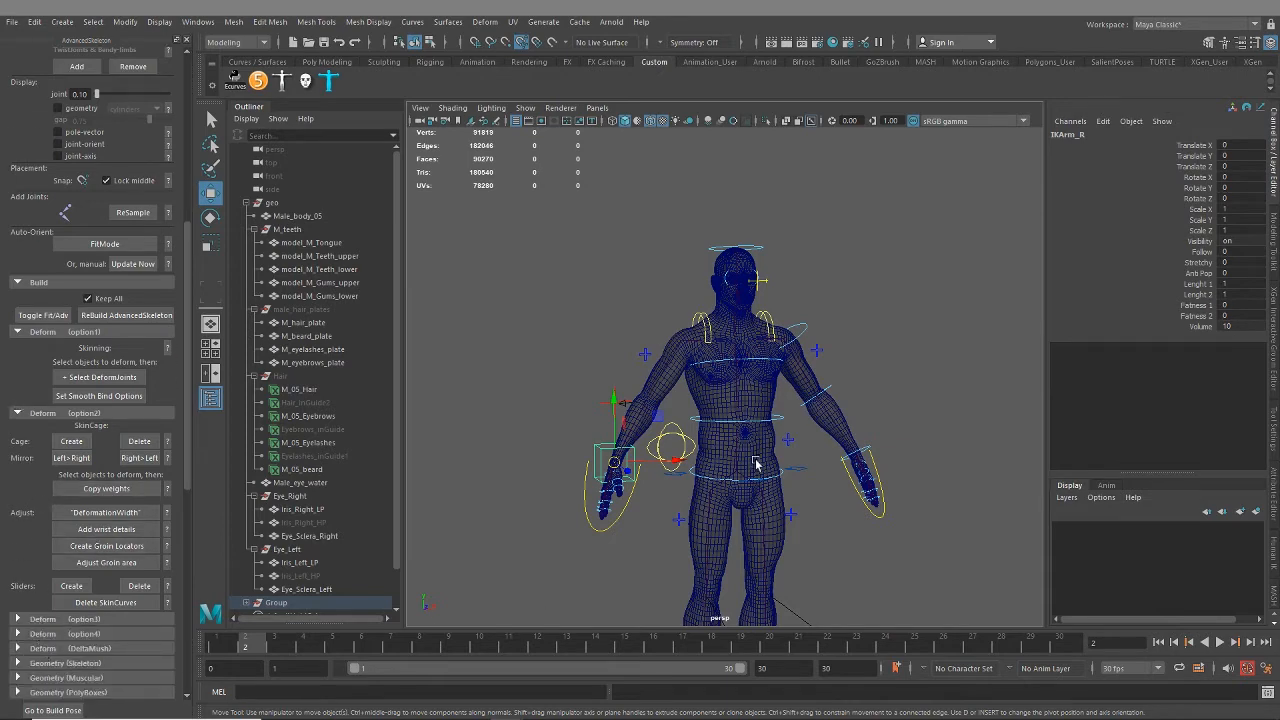
pyautogui.keyDown('alt'); pyautogui.moveTo(756, 464); pyautogui.dragTo(742, 452); pyautogui.keyUp('alt')
pyautogui.keyDown('alt'); pyautogui.moveTo(645, 441); pyautogui.dragTo(655, 440); pyautogui.keyUp('alt')
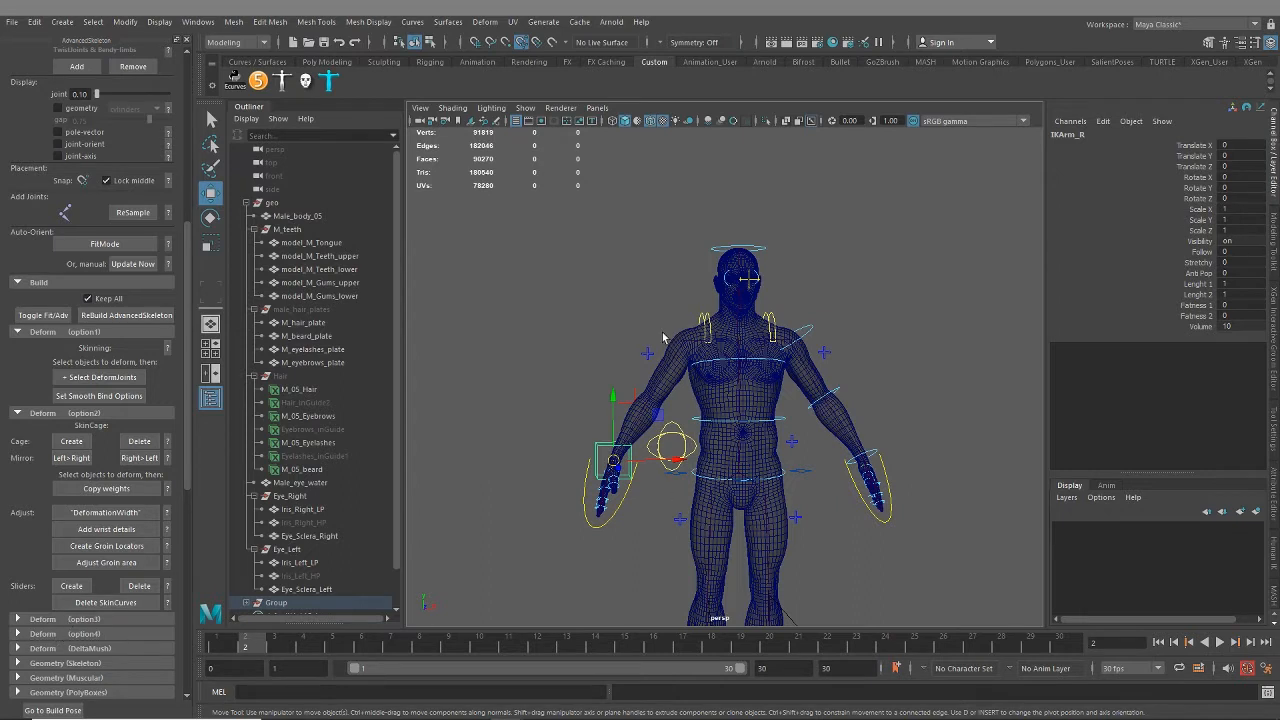
# Step: Check the SubWrap and SkinLoops settings in Deform option3 and option4, and collapse both sections again
pyautogui.click(37, 622)
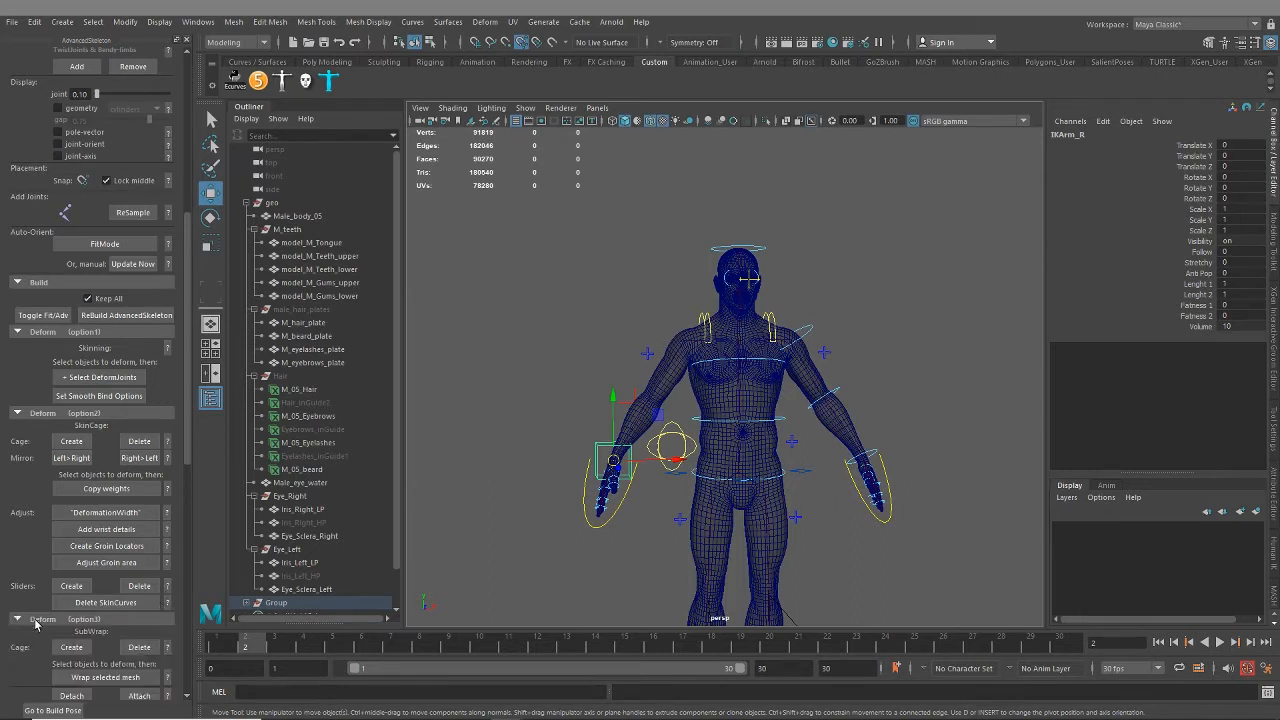
pyautogui.click(37, 622)
pyautogui.click(37, 638)
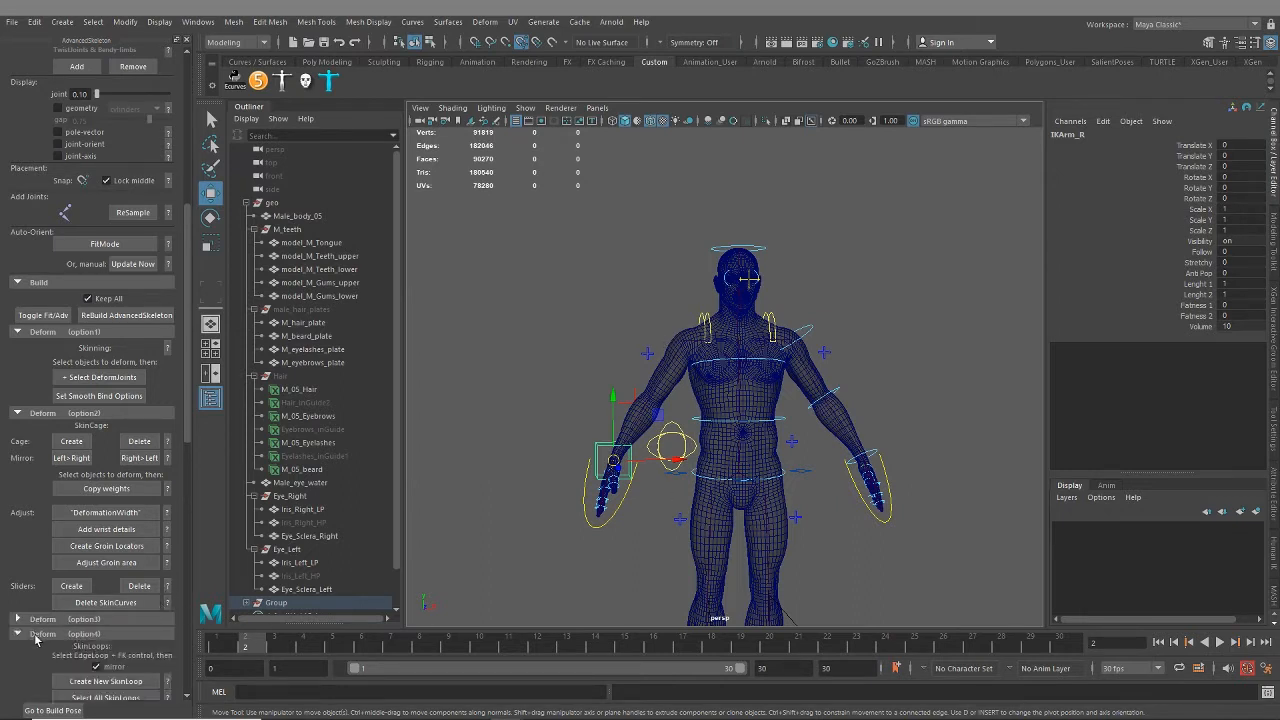
pyautogui.click(18, 636)
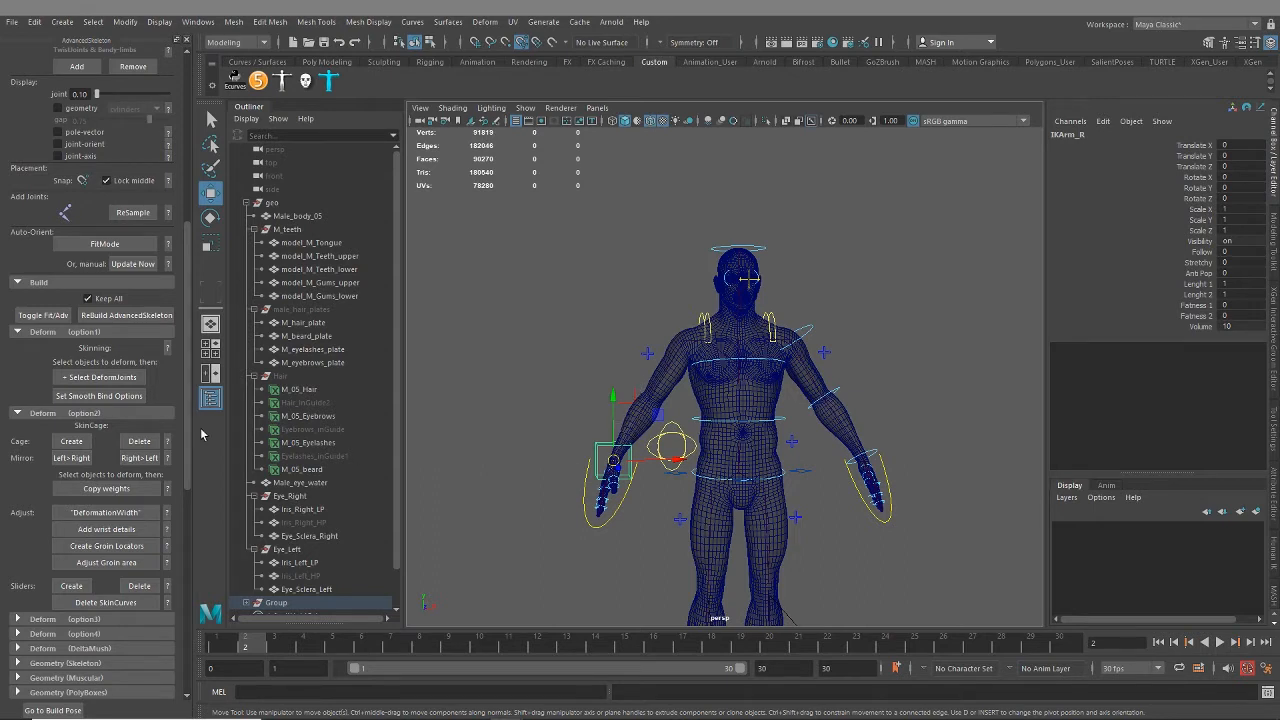
# Step: Create the SkinCage around the character's body from Deform option2
pyautogui.click(84, 529)
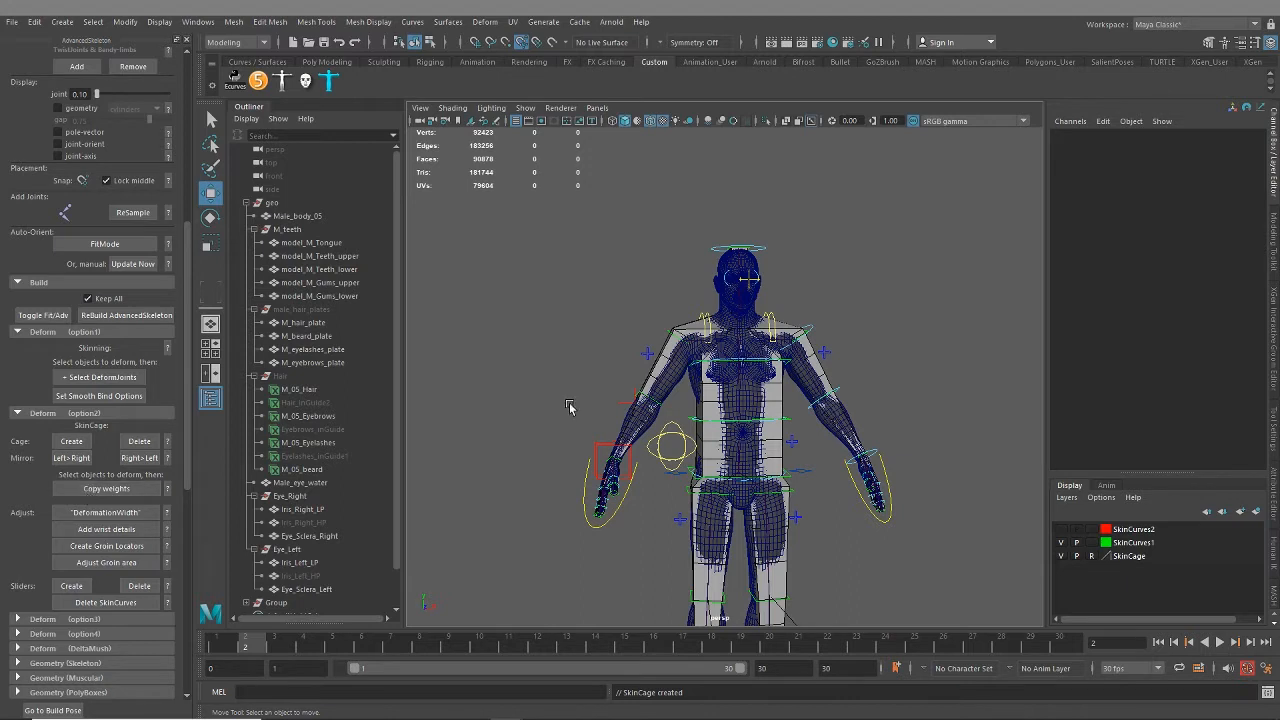
pyautogui.click(668, 380)
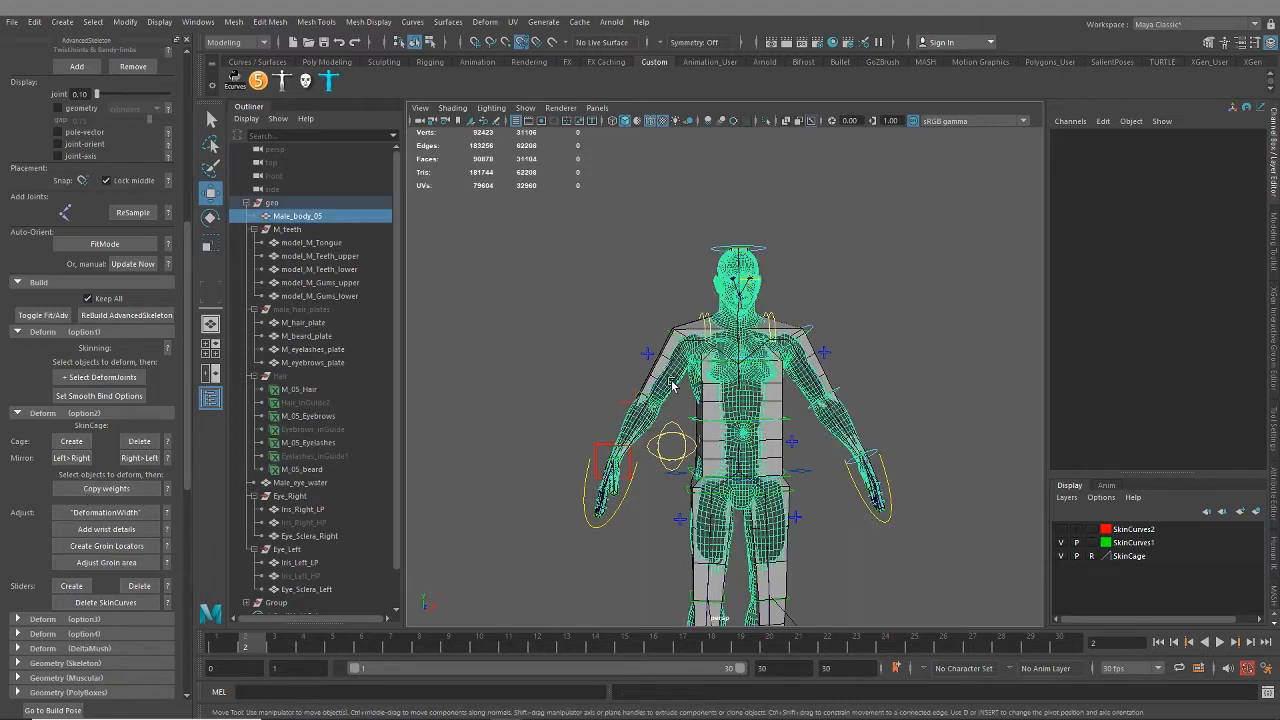
pyautogui.click(109, 512)
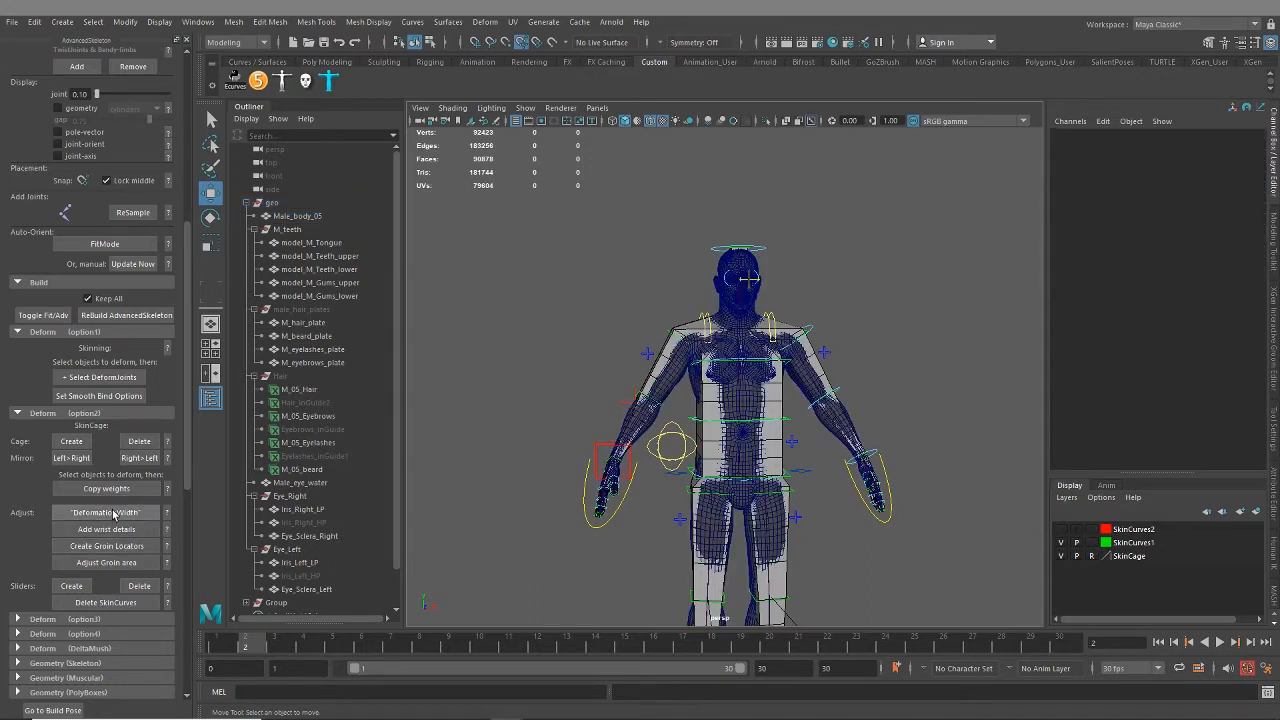
# Step: Add wrist details to the SkinCage, and adjust its groin area using newly created groin locators
pyautogui.click(107, 529)
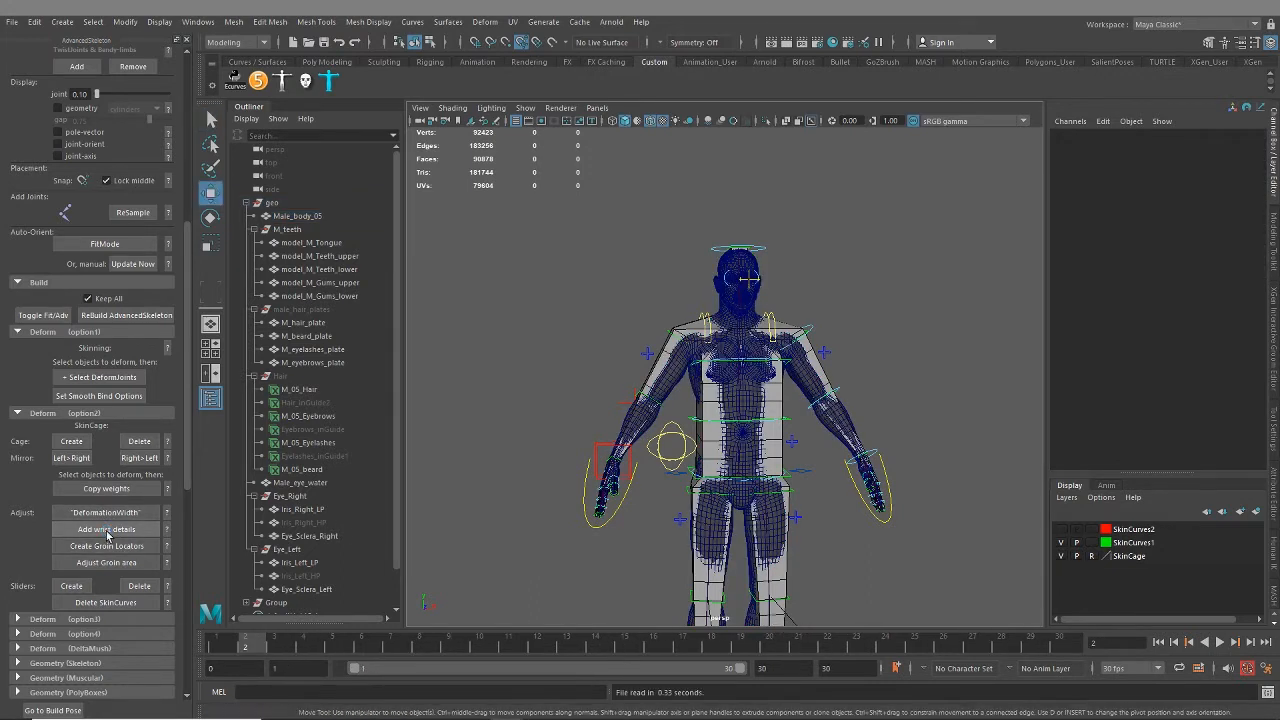
pyautogui.click(107, 543)
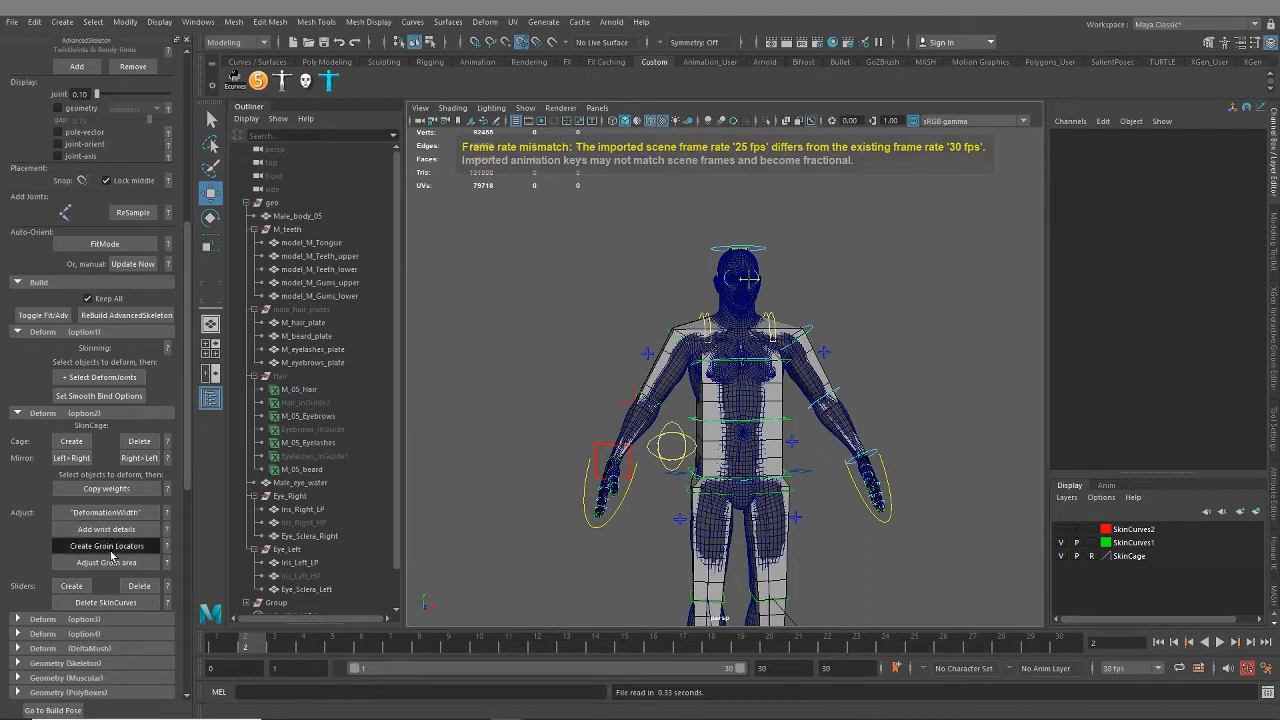
pyautogui.click(107, 562)
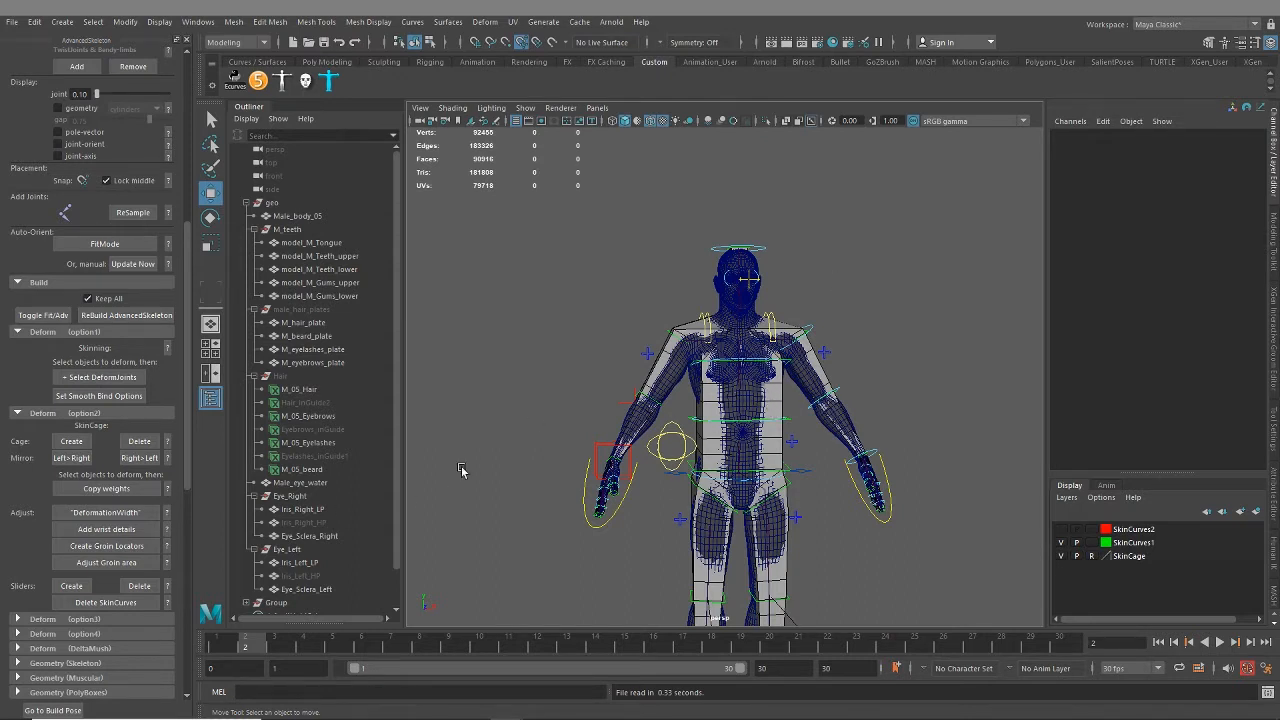
# Step: Select the Male_body_05 mesh and copy the SkinCage weights onto it
pyautogui.click(668, 384)
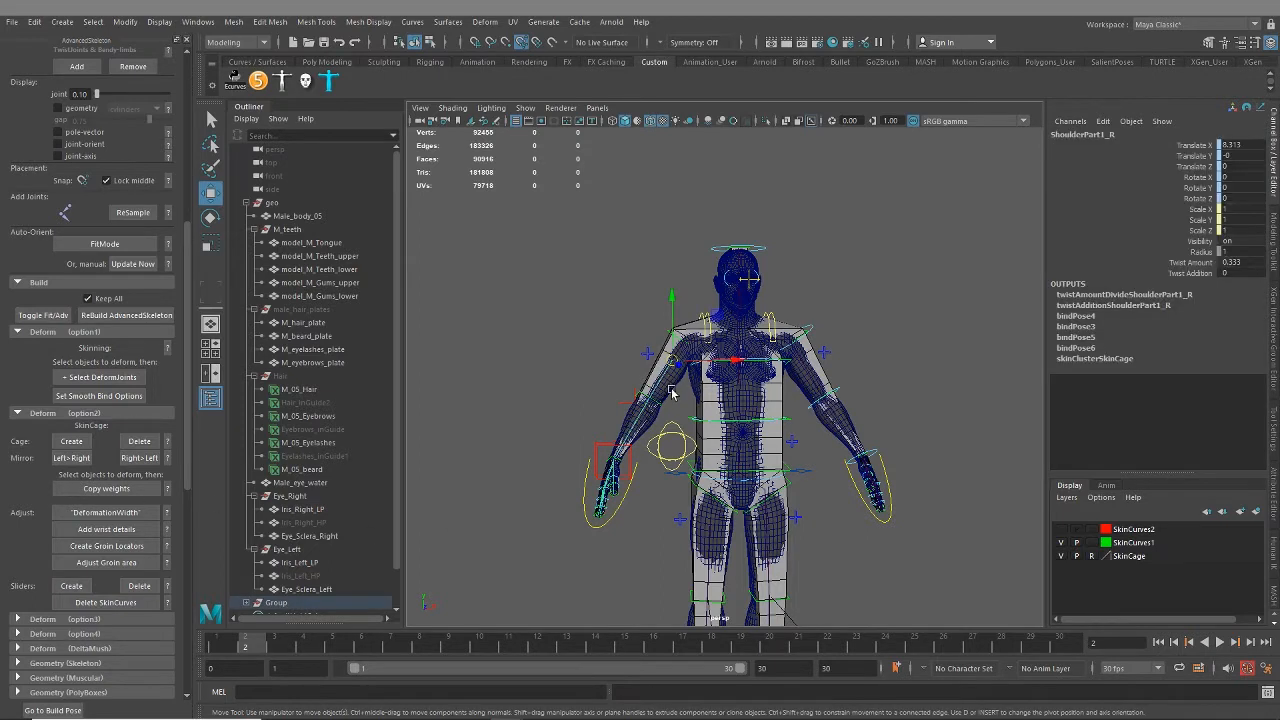
pyautogui.click(108, 488)
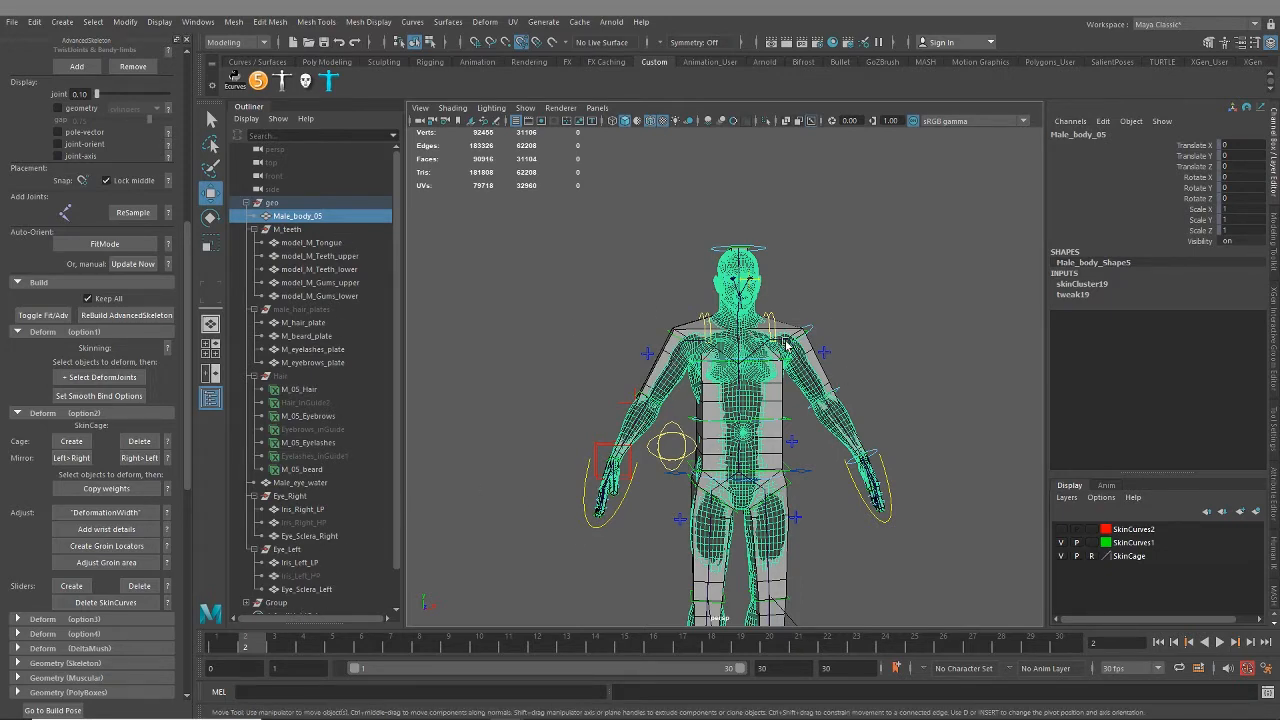
# Step: Try moving the right arm's IK control with the SkinCage still in place, and undo the move
pyautogui.keyDown('alt'); pyautogui.moveTo(805, 374); pyautogui.dragTo(793, 432, button='middle'); pyautogui.keyUp('alt')
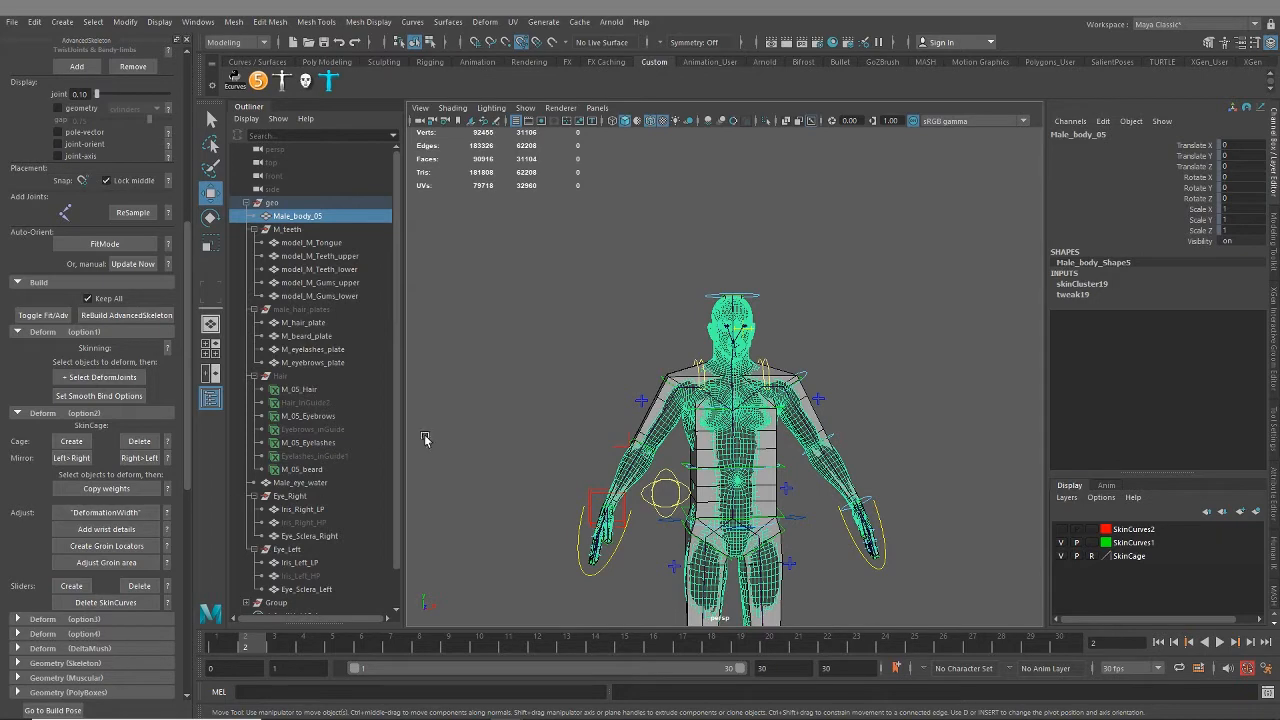
pyautogui.click(589, 490)
pyautogui.keyDown('alt'); pyautogui.moveTo(606, 520); pyautogui.dragTo(628, 455, button='middle'); pyautogui.keyUp('alt')
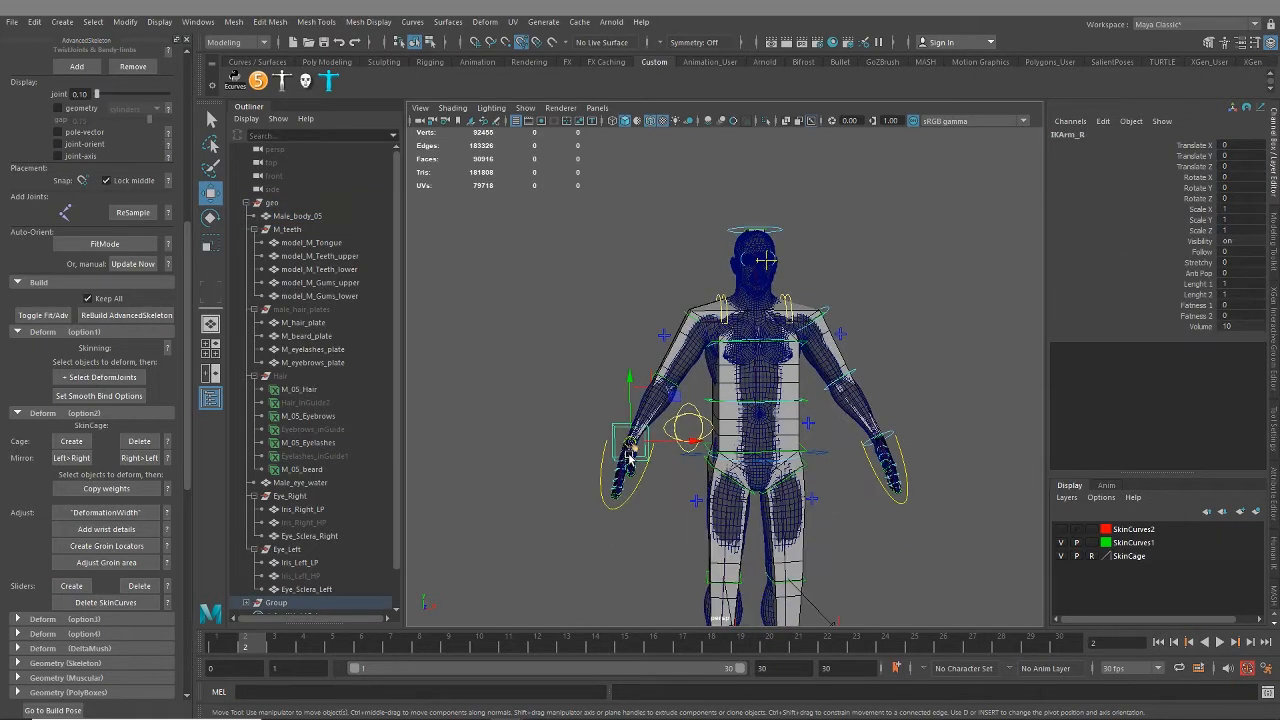
pyautogui.moveTo(630, 455); pyautogui.dragTo(549, 337)
pyautogui.hotkey('ctrl', 'z')
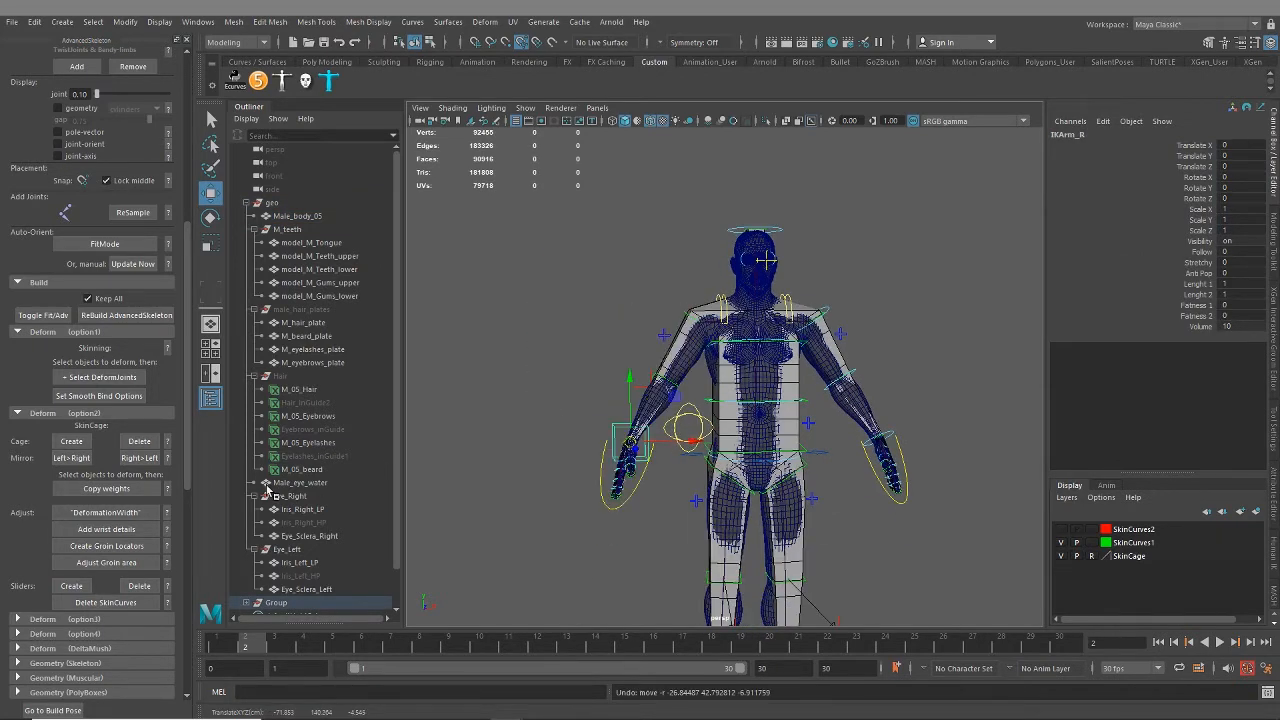
# Step: Delete the SkinCage now that its weights are copied to the body mesh
pyautogui.click(139, 441)
pyautogui.scroll(4, 748, 426)
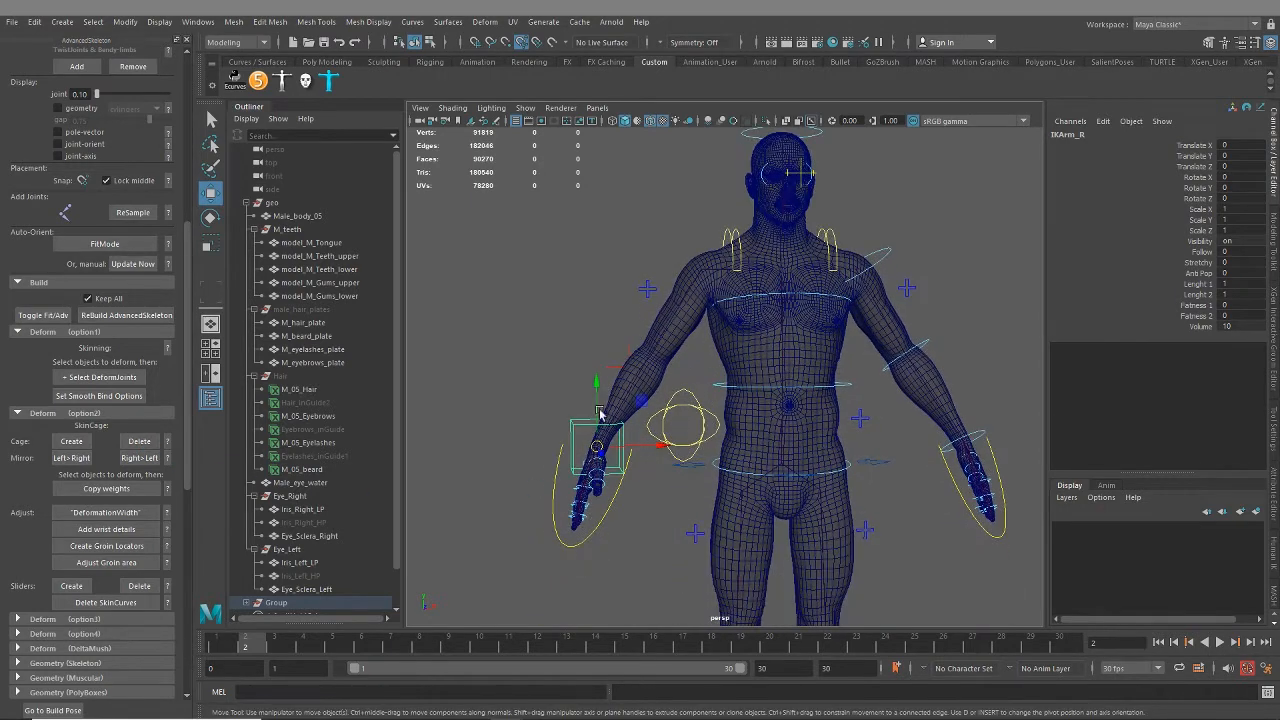
# Step: Raise the right arm sideways with its IK control, to about -22 in X and 57 in Y, and inspect the shoulder deformation
pyautogui.moveTo(597, 447); pyautogui.dragTo(495, 225)
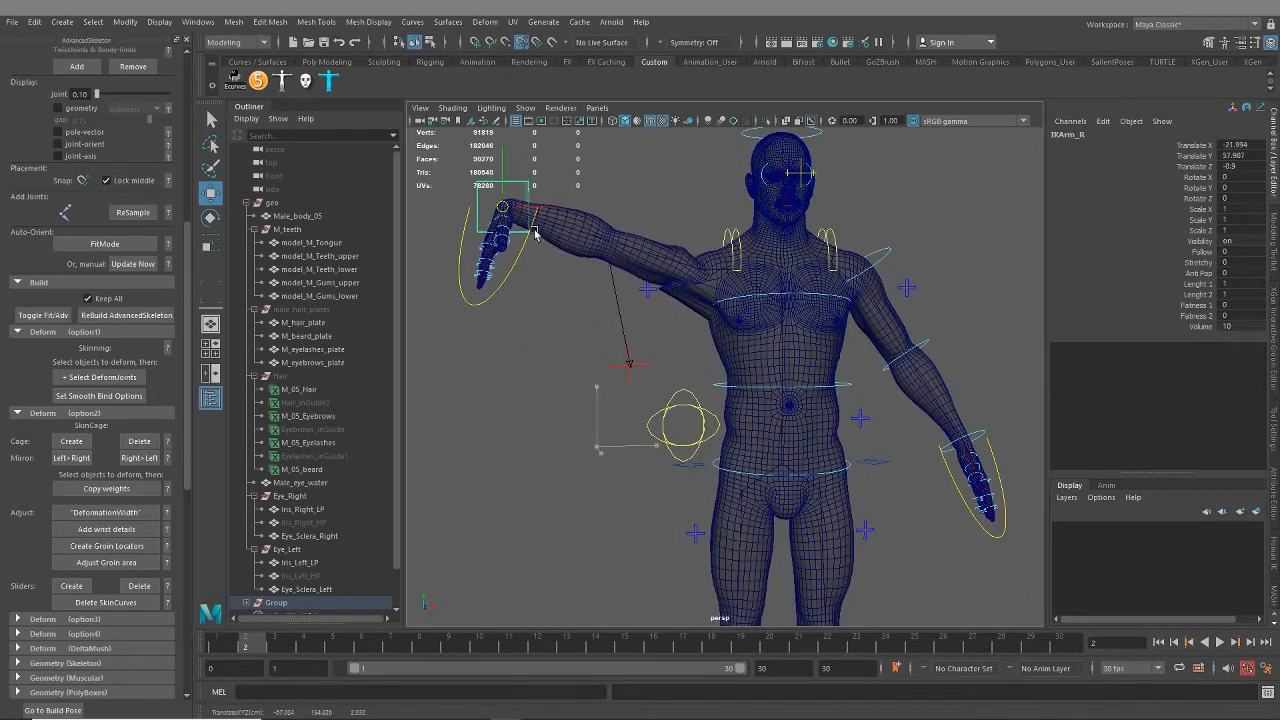
pyautogui.scroll(5, 660, 432)
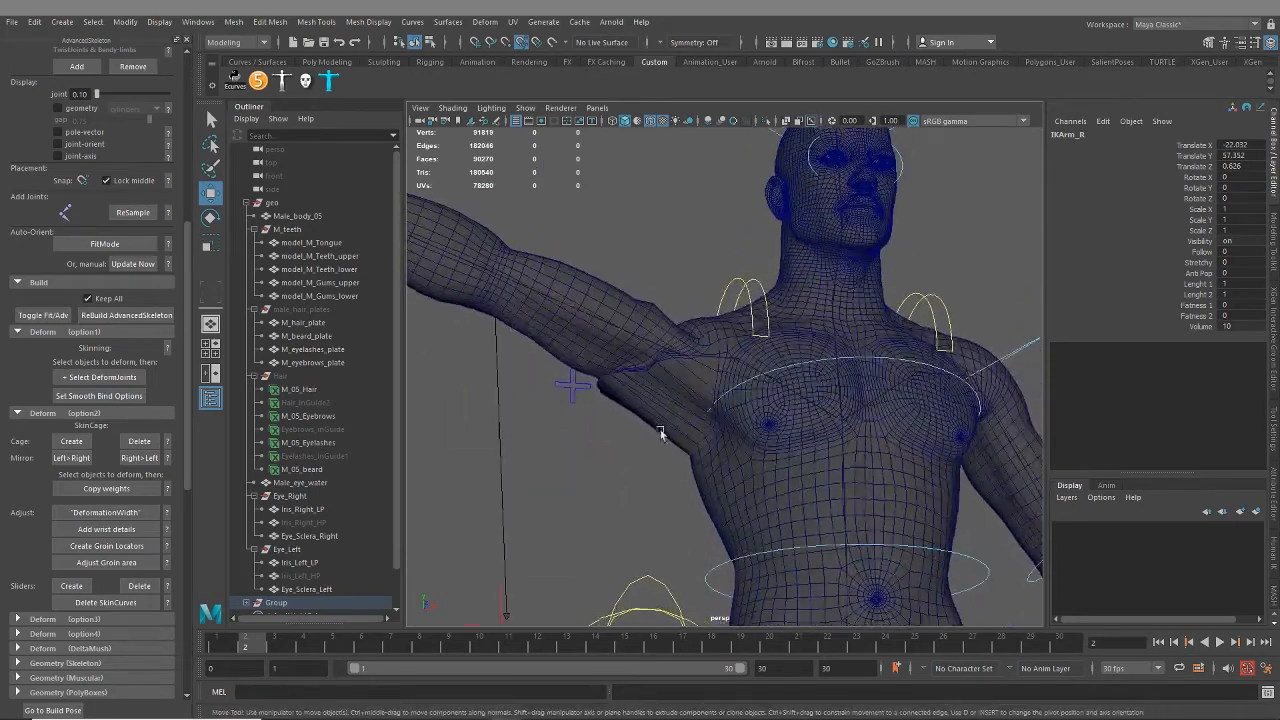
pyautogui.keyDown('alt'); pyautogui.moveTo(636, 388); pyautogui.dragTo(563, 423); pyautogui.keyUp('alt')
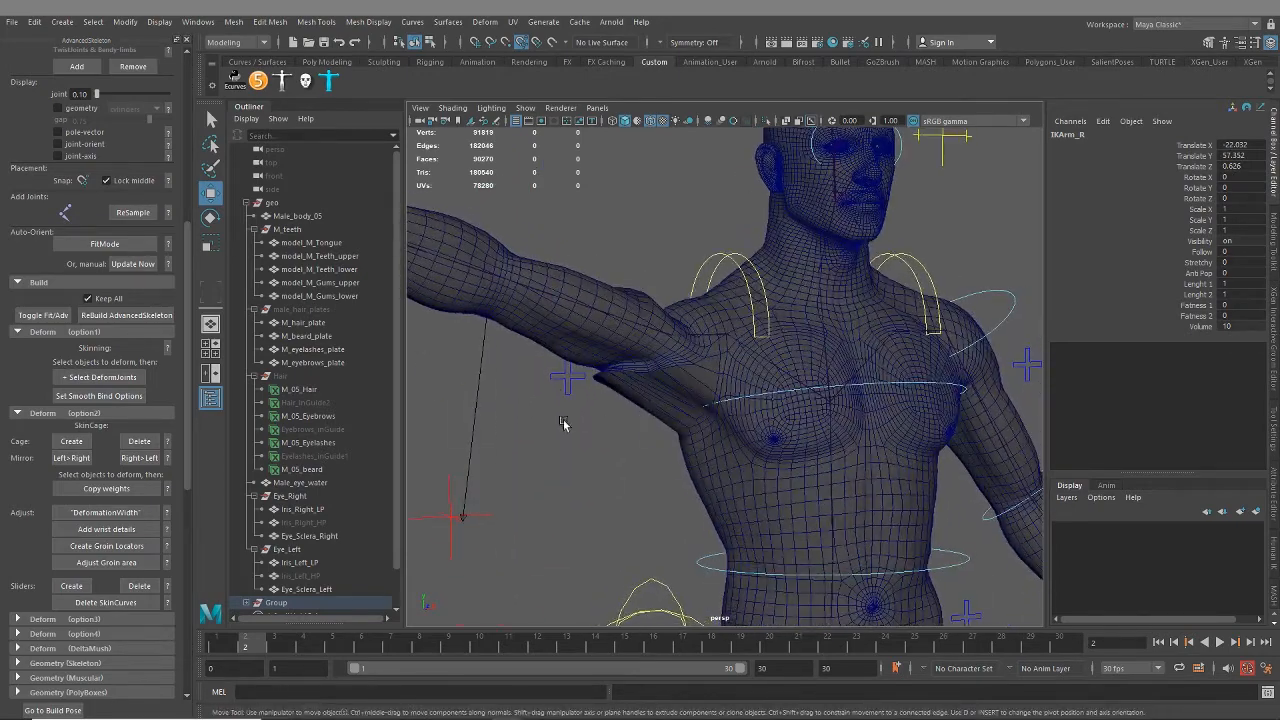
pyautogui.keyDown('alt'); pyautogui.moveTo(539, 375); pyautogui.dragTo(601, 436); pyautogui.keyUp('alt')
# Step: Bend the right elbow by moving the hand's IK control to about -8, 45, 11, and inspect the elbow deformation
pyautogui.scroll(-5, 549, 428)
pyautogui.scroll(5, 694, 466)
pyautogui.keyDown('alt'); pyautogui.moveTo(694, 466); pyautogui.dragTo(626, 545); pyautogui.keyUp('alt')
pyautogui.scroll(4, 643, 443)
pyautogui.keyDown('alt'); pyautogui.moveTo(626, 545); pyautogui.dragTo(653, 438, button='middle'); pyautogui.keyUp('alt')
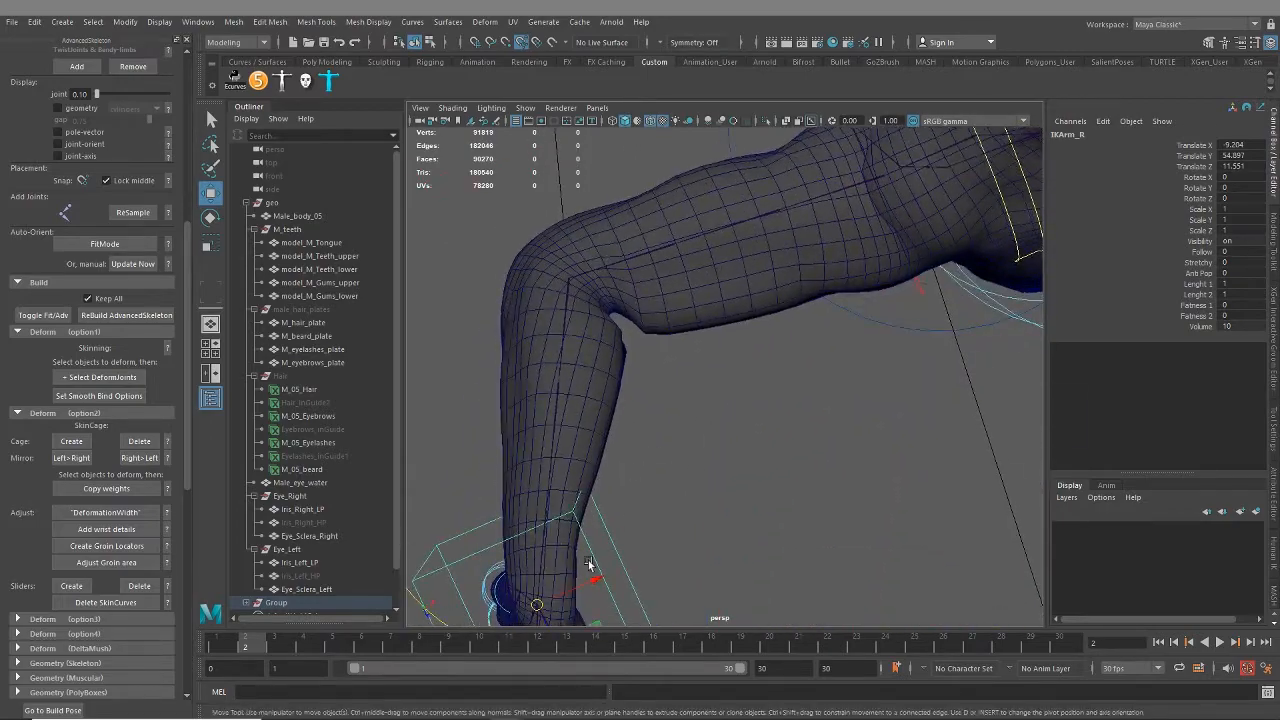
pyautogui.moveTo(535, 606); pyautogui.dragTo(560, 550)
pyautogui.keyDown('alt'); pyautogui.moveTo(636, 542); pyautogui.dragTo(646, 423); pyautogui.keyUp('alt')
pyautogui.keyDown('alt'); pyautogui.moveTo(646, 423); pyautogui.dragTo(312, 518, button='right'); pyautogui.keyUp('alt')
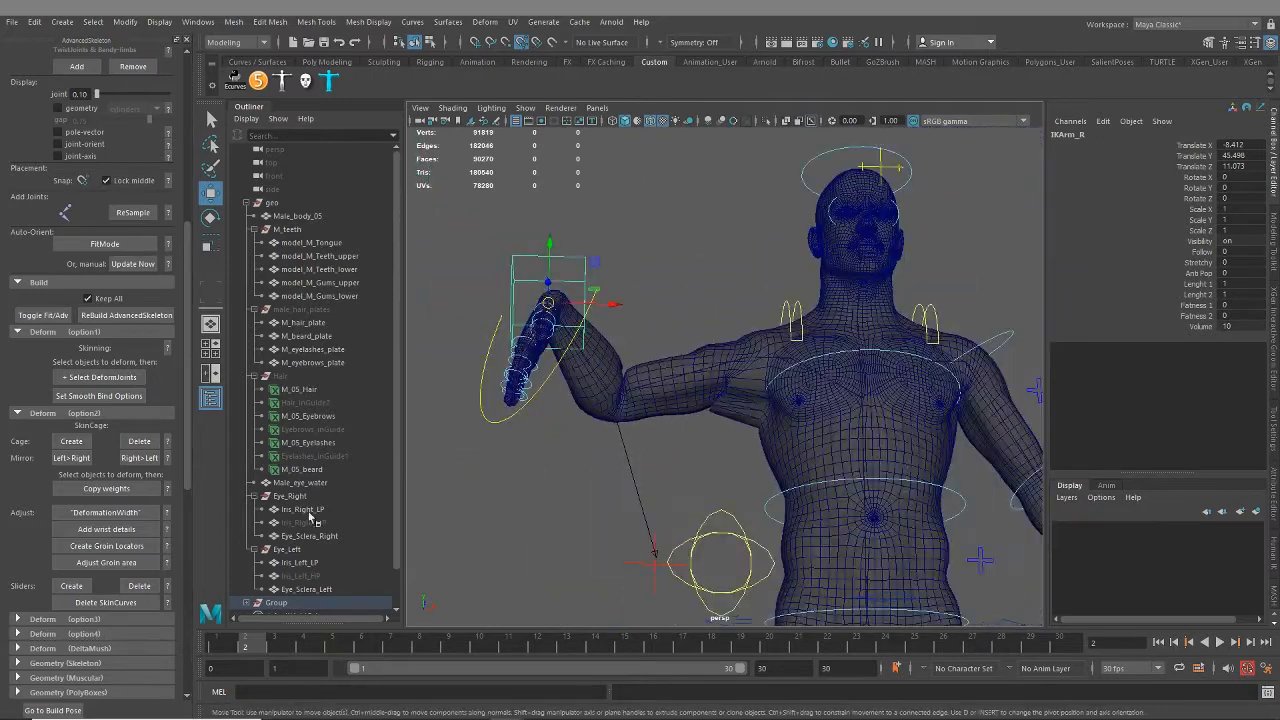
# Step: Check the options in the Deform DeltaMush section and collapse it again
pyautogui.click(72, 649)
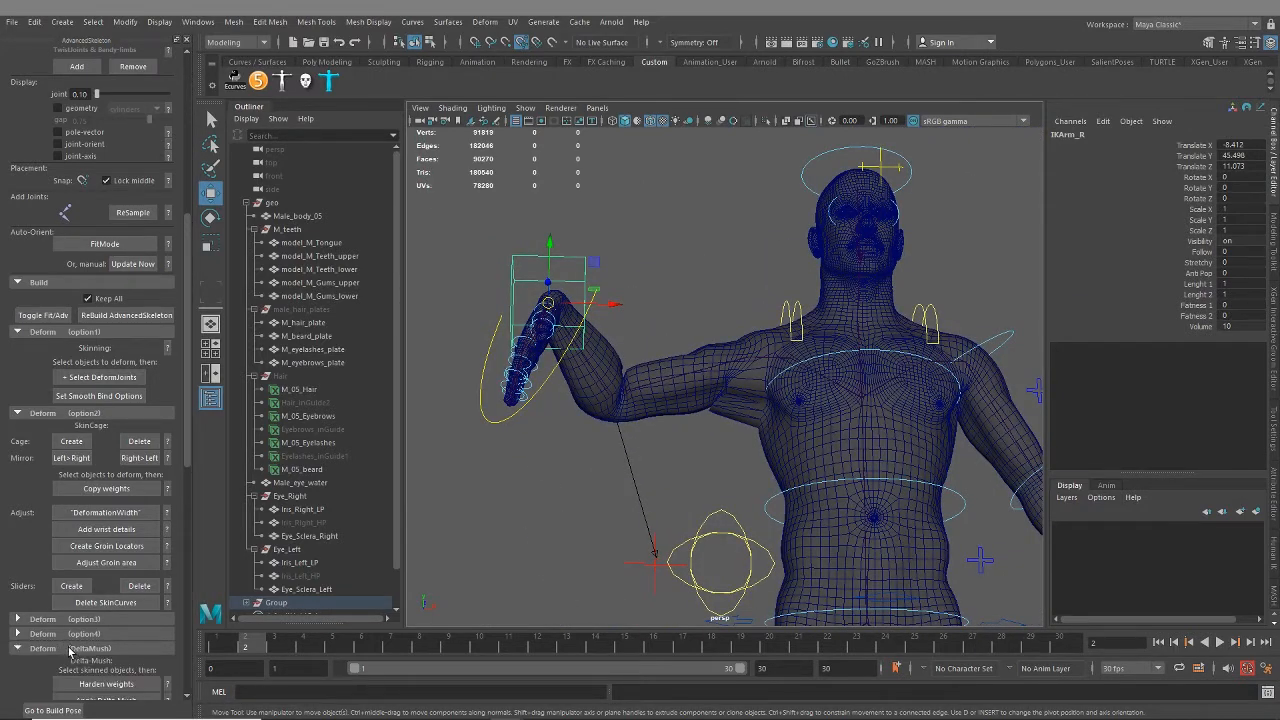
pyautogui.scroll(-2, 170, 650)
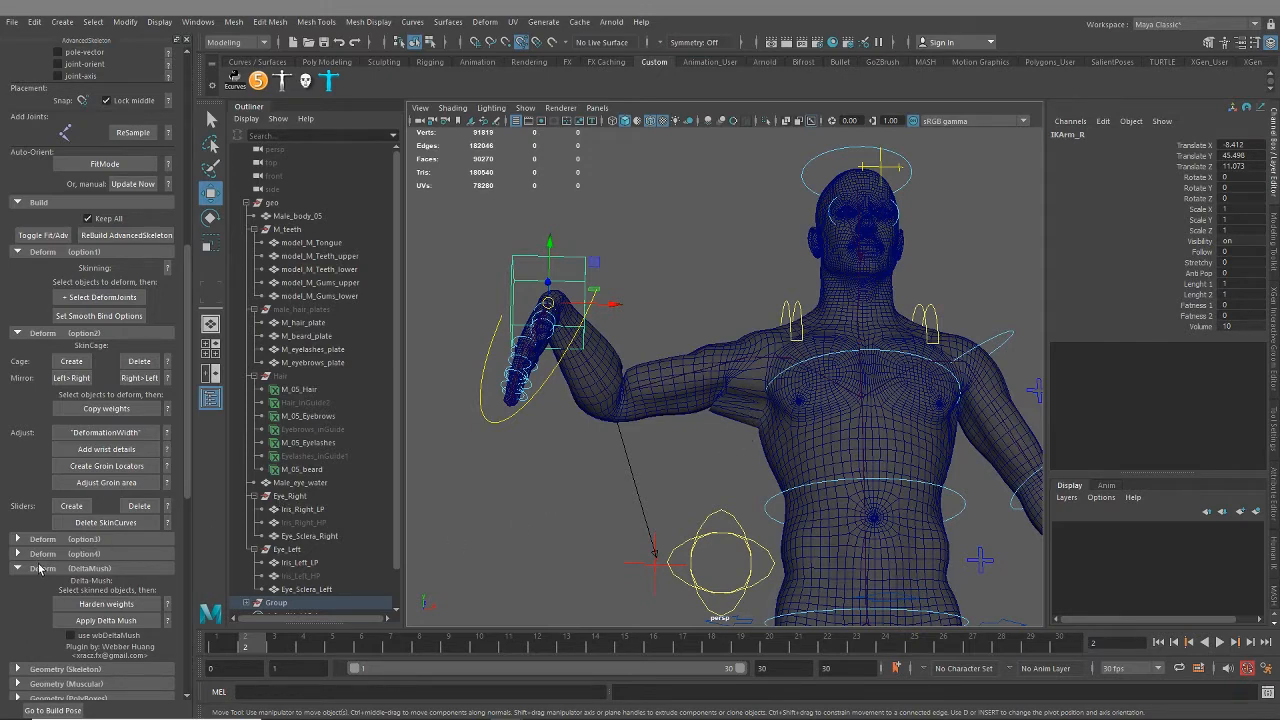
pyautogui.click(40, 568)
# Step: Raise the right foot's IK control to about 39 in Translate Y so the knee bends, and inspect the leg deformation
pyautogui.keyDown('alt'); pyautogui.moveTo(590, 381); pyautogui.dragTo(716, 379); pyautogui.keyUp('alt')
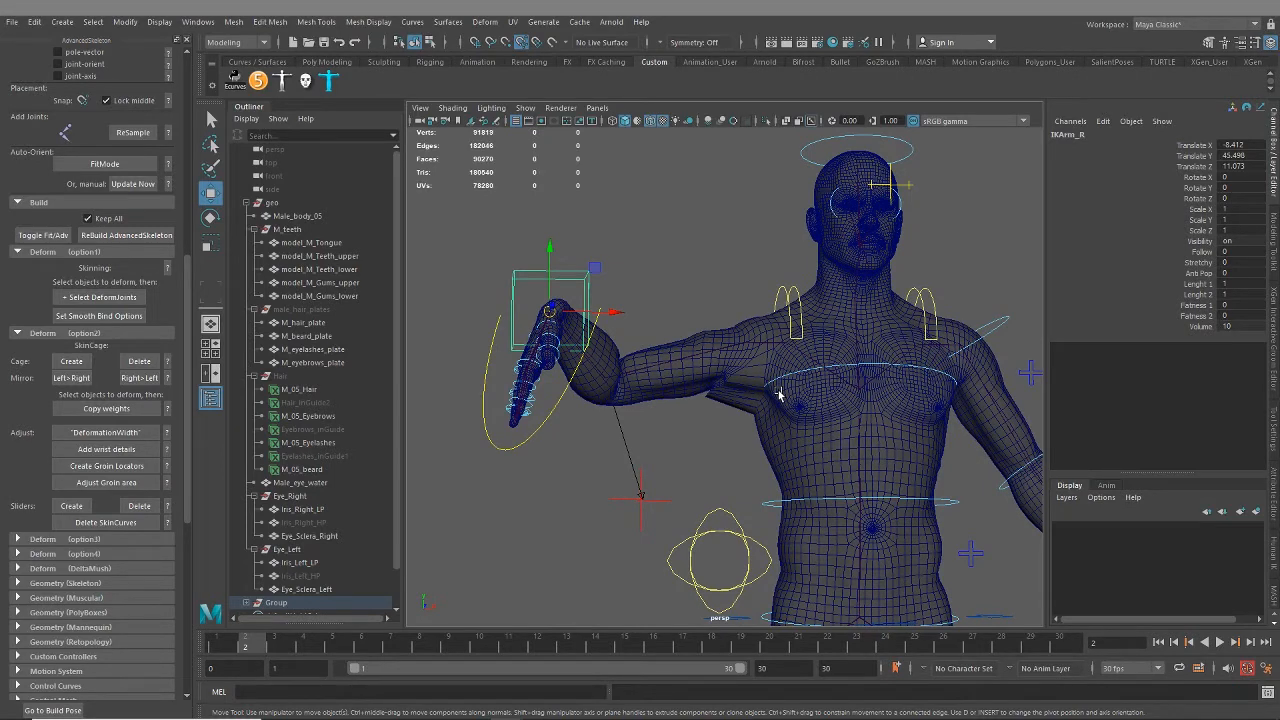
pyautogui.keyDown('alt'); pyautogui.moveTo(724, 354); pyautogui.dragTo(691, 282, button='middle'); pyautogui.keyUp('alt')
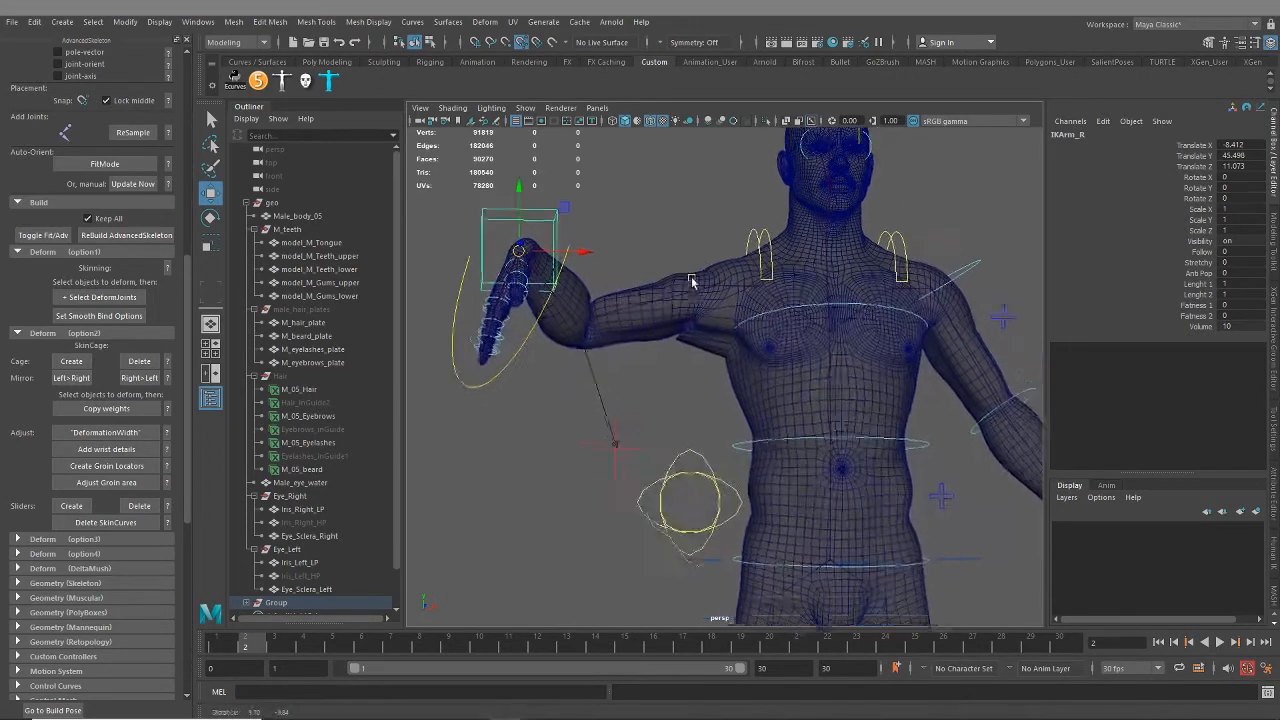
pyautogui.scroll(-10, 691, 282)
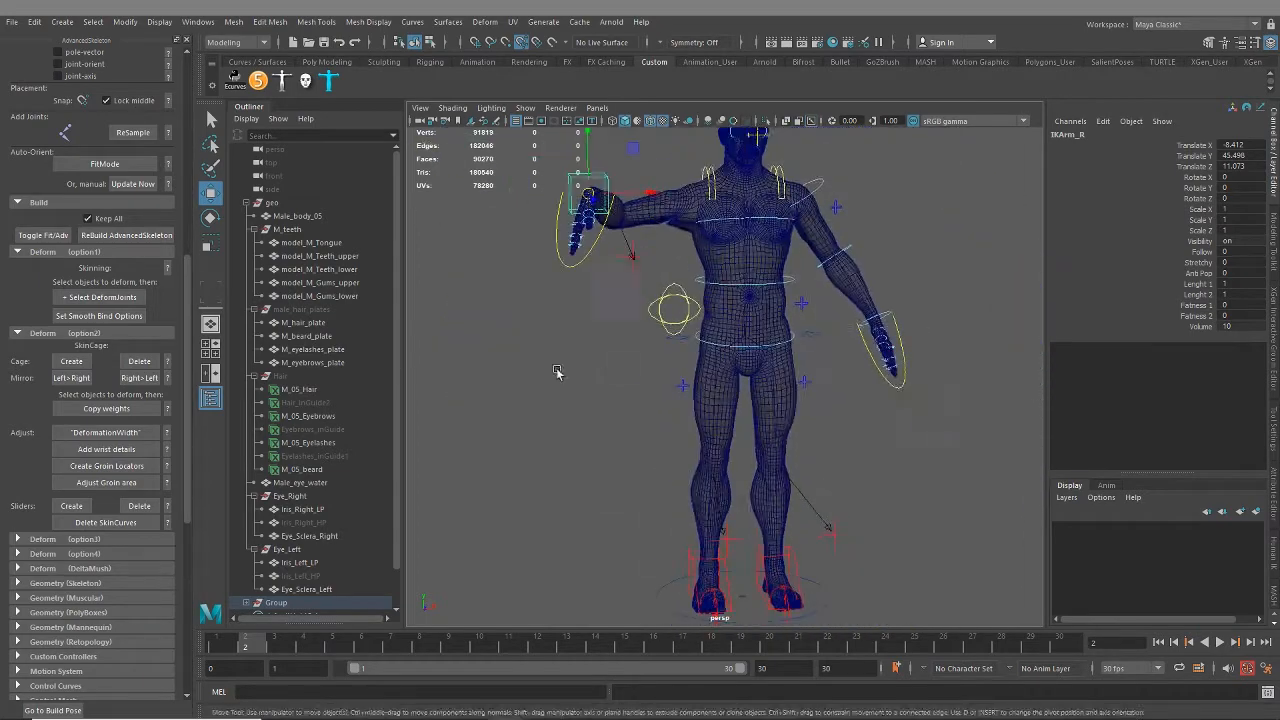
pyautogui.keyDown('alt'); pyautogui.moveTo(643, 368); pyautogui.dragTo(800, 446); pyautogui.keyUp('alt')
pyautogui.keyDown('alt'); pyautogui.moveTo(800, 446); pyautogui.dragTo(797, 349, button='middle'); pyautogui.keyUp('alt')
pyautogui.keyDown('alt'); pyautogui.moveTo(670, 408); pyautogui.dragTo(717, 434); pyautogui.keyUp('alt')
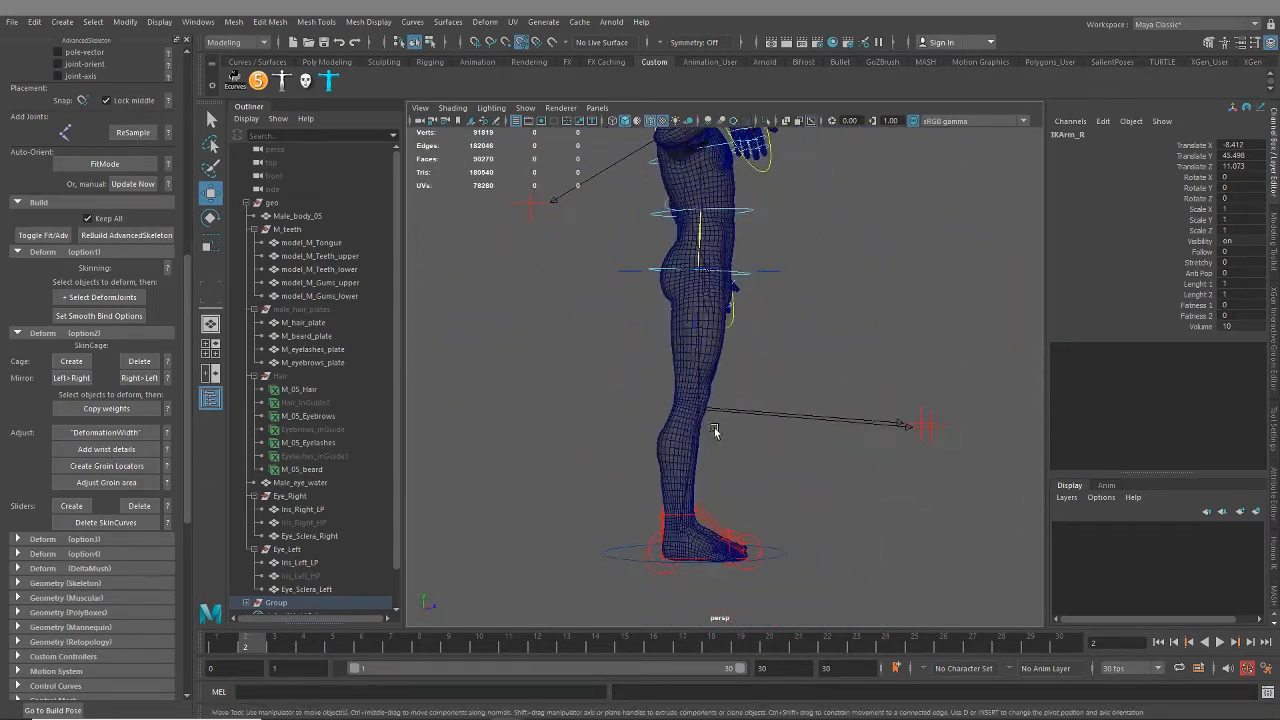
pyautogui.click(708, 531)
pyautogui.moveTo(708, 531); pyautogui.dragTo(681, 406)
pyautogui.scroll(5, 754, 367)
pyautogui.keyDown('alt'); pyautogui.moveTo(754, 367); pyautogui.dragTo(657, 397); pyautogui.keyUp('alt')
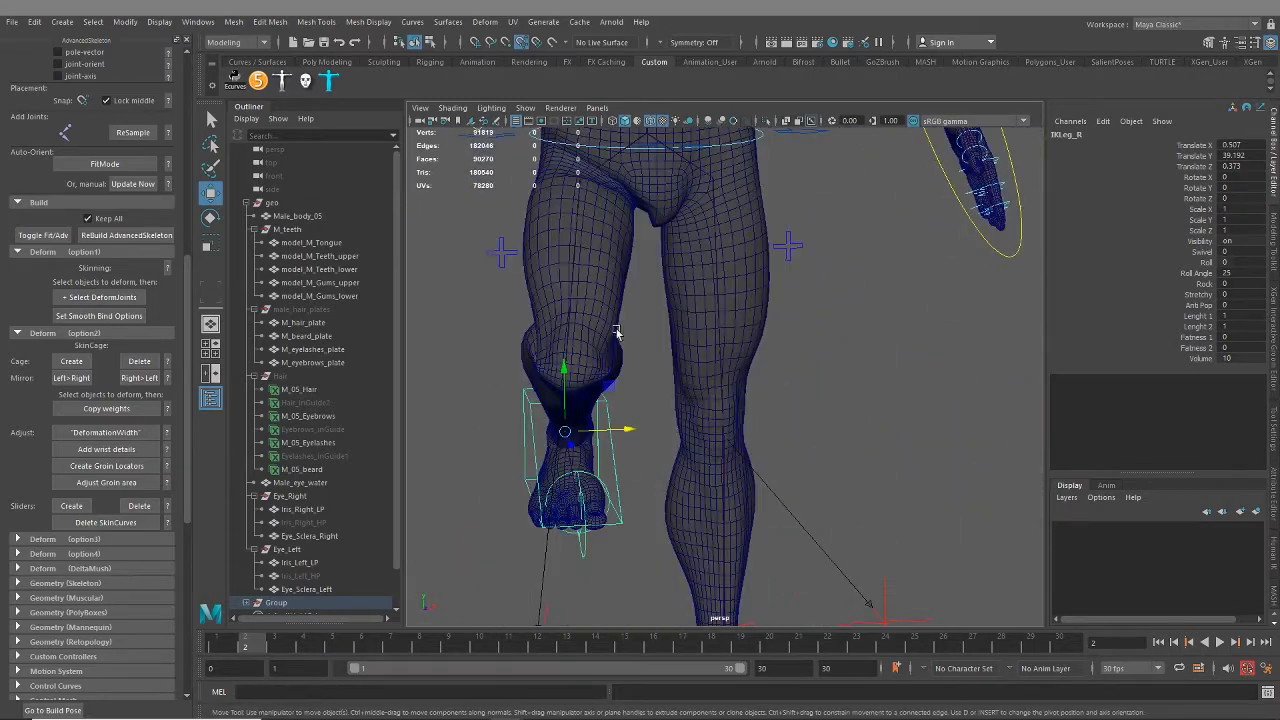
# Step: Examine how the body mesh deforms around the groin, hip and knee of the raised right leg
pyautogui.keyDown('alt'); pyautogui.moveTo(617, 418); pyautogui.dragTo(682, 496, button='middle'); pyautogui.keyUp('alt')
pyautogui.keyDown('alt'); pyautogui.moveTo(693, 398); pyautogui.dragTo(710, 461, button='middle'); pyautogui.keyUp('alt')
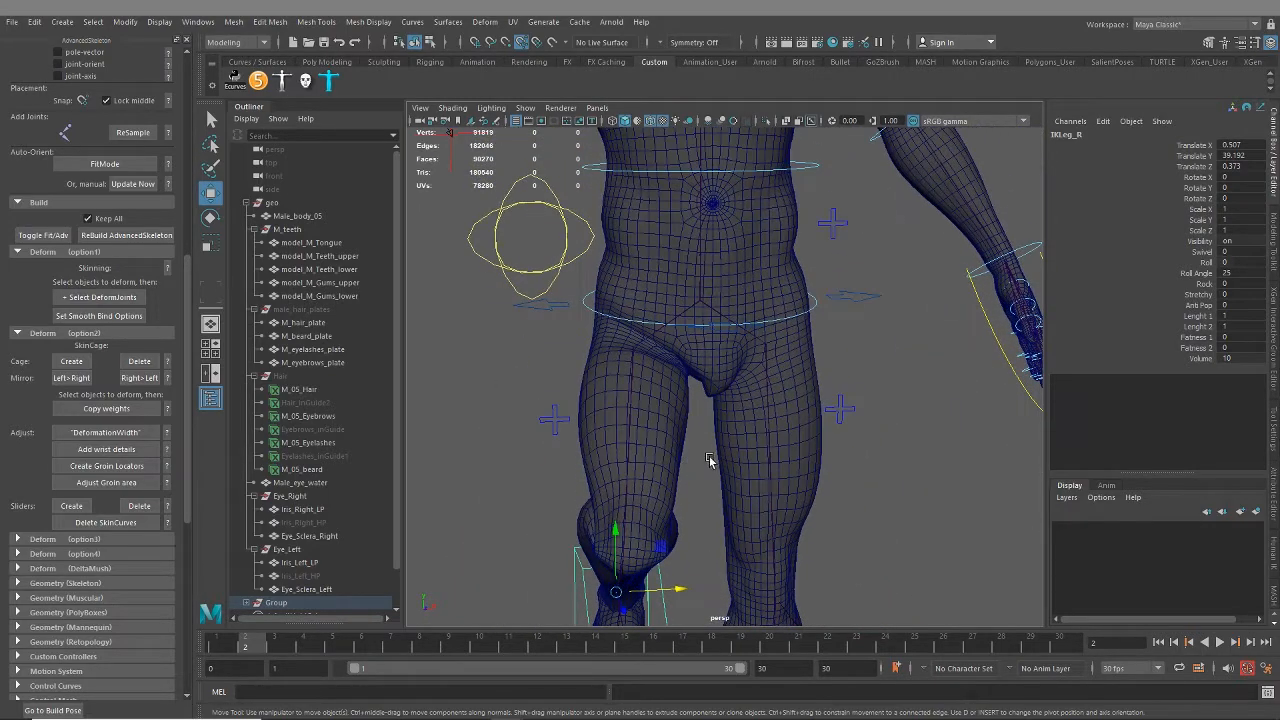
pyautogui.keyDown('alt'); pyautogui.moveTo(711, 461); pyautogui.dragTo(790, 496, button='right'); pyautogui.keyUp('alt')
pyautogui.keyDown('alt'); pyautogui.moveTo(662, 316); pyautogui.dragTo(660, 368); pyautogui.keyUp('alt')
pyautogui.keyDown('alt'); pyautogui.moveTo(692, 415); pyautogui.dragTo(683, 348); pyautogui.keyUp('alt')
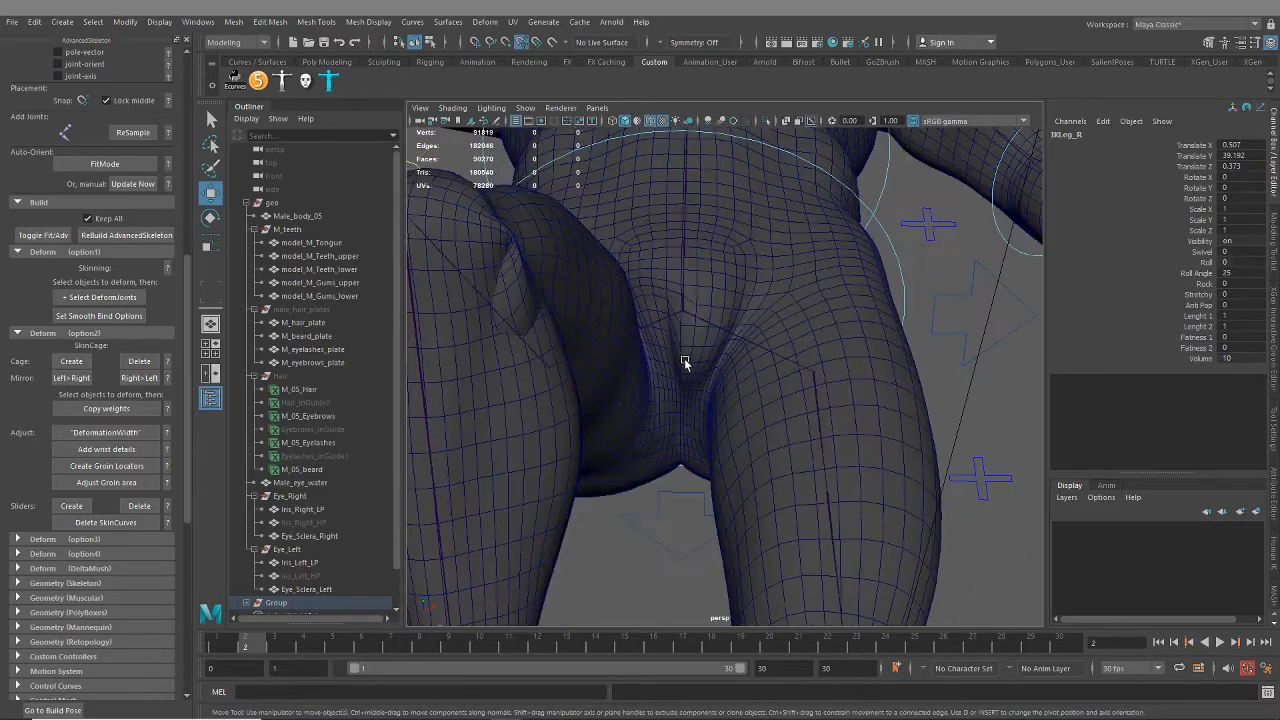
pyautogui.keyDown('alt'); pyautogui.moveTo(687, 365); pyautogui.dragTo(706, 419, button='middle'); pyautogui.keyUp('alt')
pyautogui.keyDown('alt'); pyautogui.moveTo(688, 393); pyautogui.dragTo(623, 503); pyautogui.keyUp('alt')
pyautogui.keyDown('alt'); pyautogui.moveTo(623, 503); pyautogui.dragTo(359, 413, button='right'); pyautogui.keyUp('alt')
pyautogui.keyDown('alt'); pyautogui.moveTo(800, 492); pyautogui.dragTo(703, 457, button='middle'); pyautogui.keyUp('alt')
pyautogui.keyDown('alt'); pyautogui.moveTo(703, 457); pyautogui.dragTo(540, 455); pyautogui.keyUp('alt')
pyautogui.keyDown('alt'); pyautogui.moveTo(560, 455); pyautogui.dragTo(689, 480, button='right'); pyautogui.keyUp('alt')
pyautogui.keyDown('alt'); pyautogui.moveTo(689, 480); pyautogui.dragTo(706, 488, button='middle'); pyautogui.keyUp('alt')
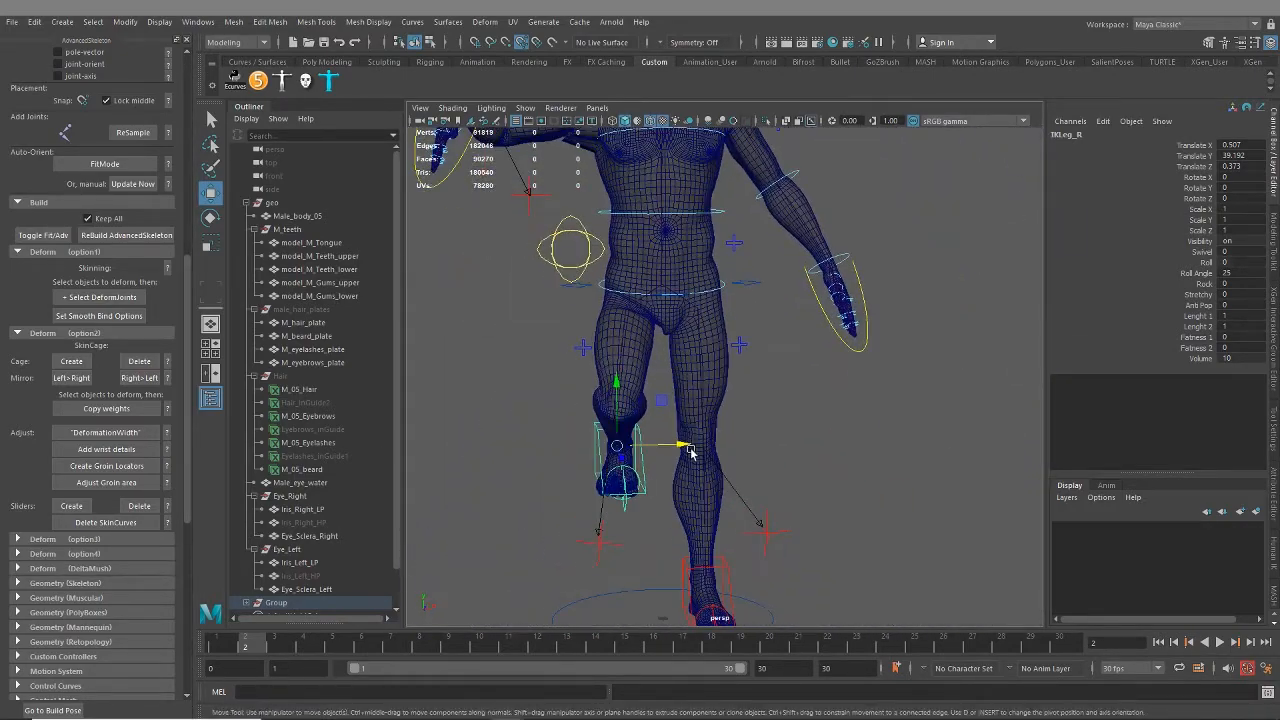
# Step: Swing the right leg out sideways to -71 in X and about 80 in Y, and inspect the hip deformation
pyautogui.moveTo(673, 447); pyautogui.dragTo(415, 333)
pyautogui.keyDown('alt'); pyautogui.moveTo(579, 373); pyautogui.dragTo(821, 358, button='middle'); pyautogui.keyUp('alt')
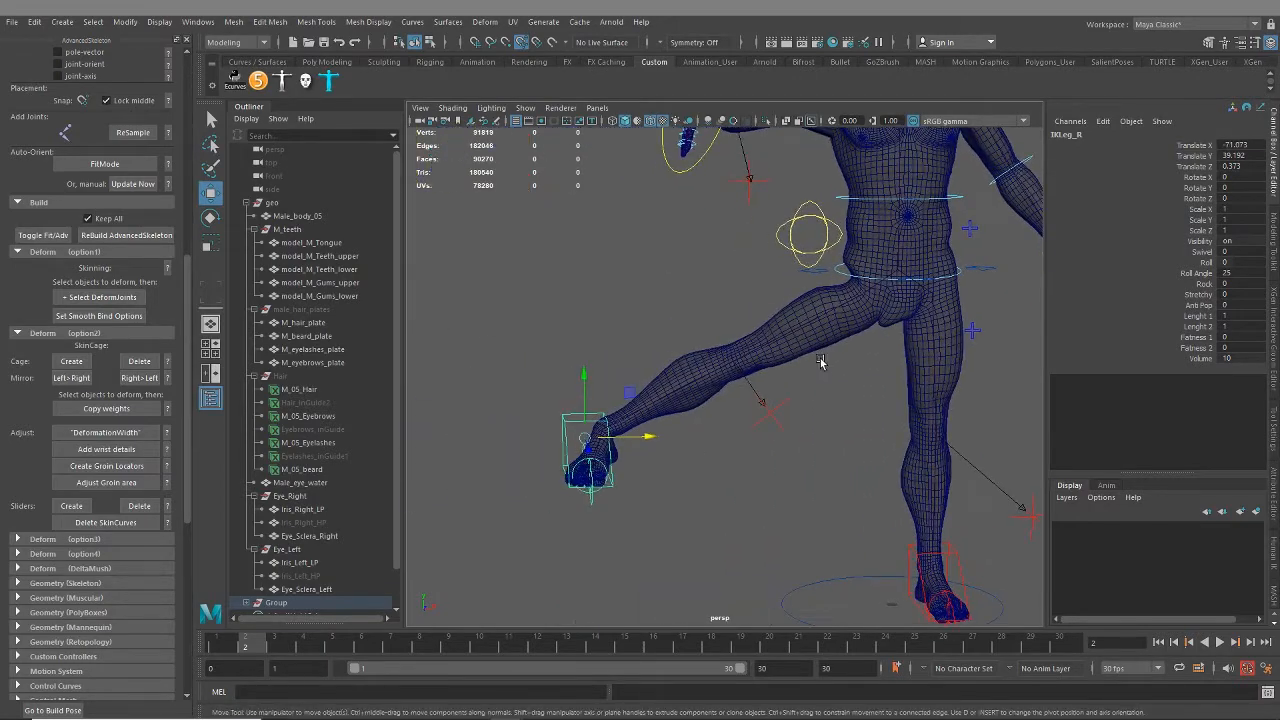
pyautogui.moveTo(584, 383); pyautogui.dragTo(581, 232)
pyautogui.keyDown('alt'); pyautogui.moveTo(717, 266); pyautogui.dragTo(514, 400, button='middle'); pyautogui.keyUp('alt')
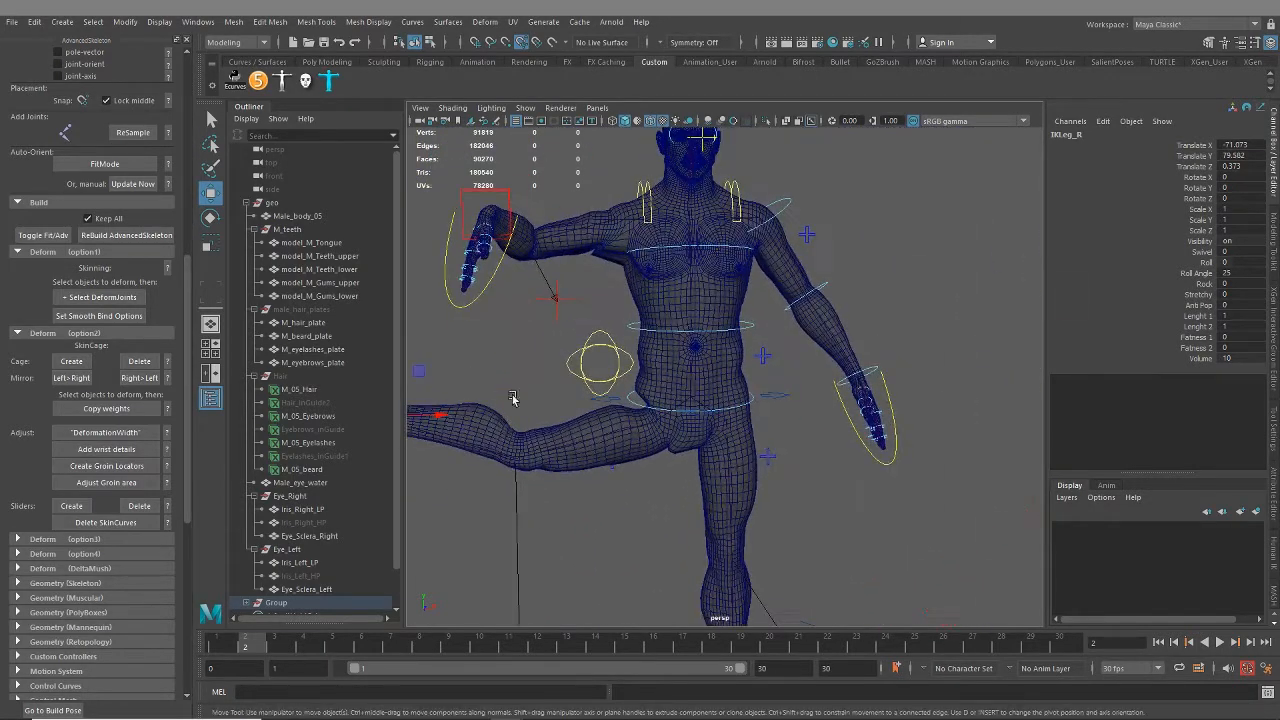
pyautogui.keyDown('alt'); pyautogui.moveTo(514, 400); pyautogui.dragTo(691, 427, button='right'); pyautogui.keyUp('alt')
pyautogui.keyDown('alt'); pyautogui.moveTo(691, 427); pyautogui.dragTo(638, 366); pyautogui.keyUp('alt')
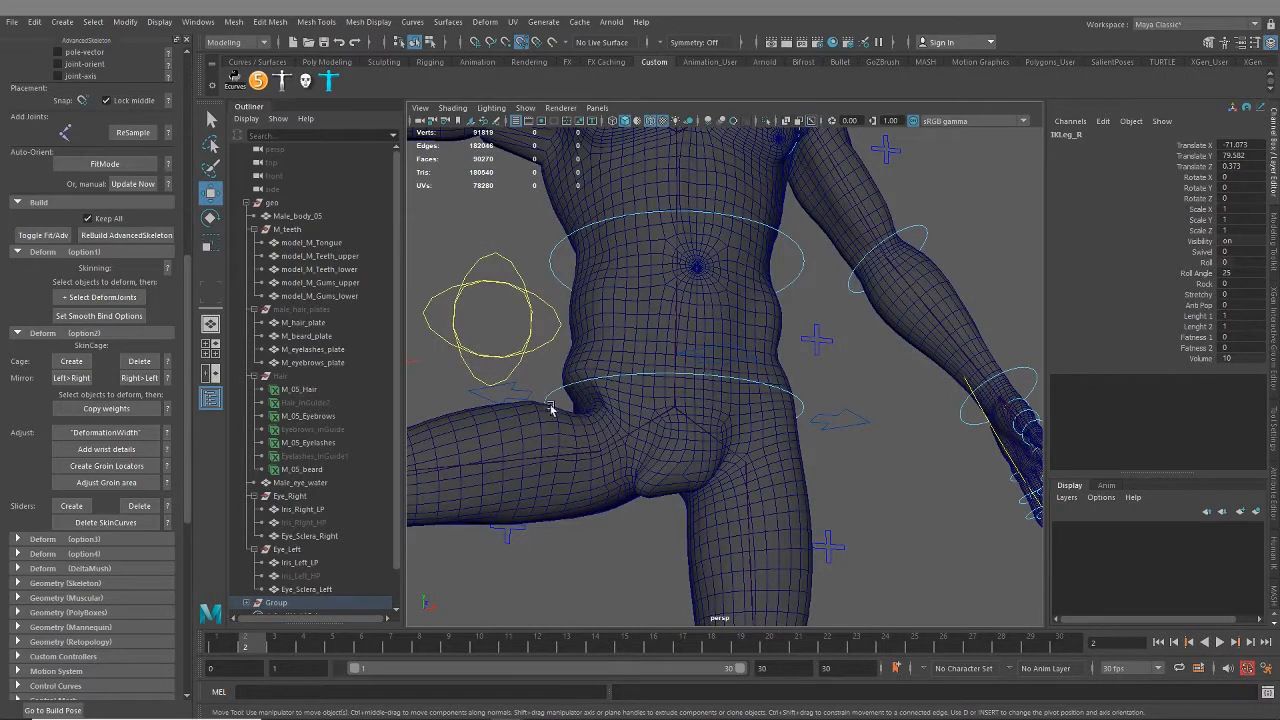
pyautogui.keyDown('alt'); pyautogui.moveTo(717, 346); pyautogui.dragTo(677, 463, button='right'); pyautogui.keyUp('alt')
pyautogui.keyDown('alt'); pyautogui.moveTo(677, 463); pyautogui.dragTo(728, 455, button='middle'); pyautogui.keyUp('alt')
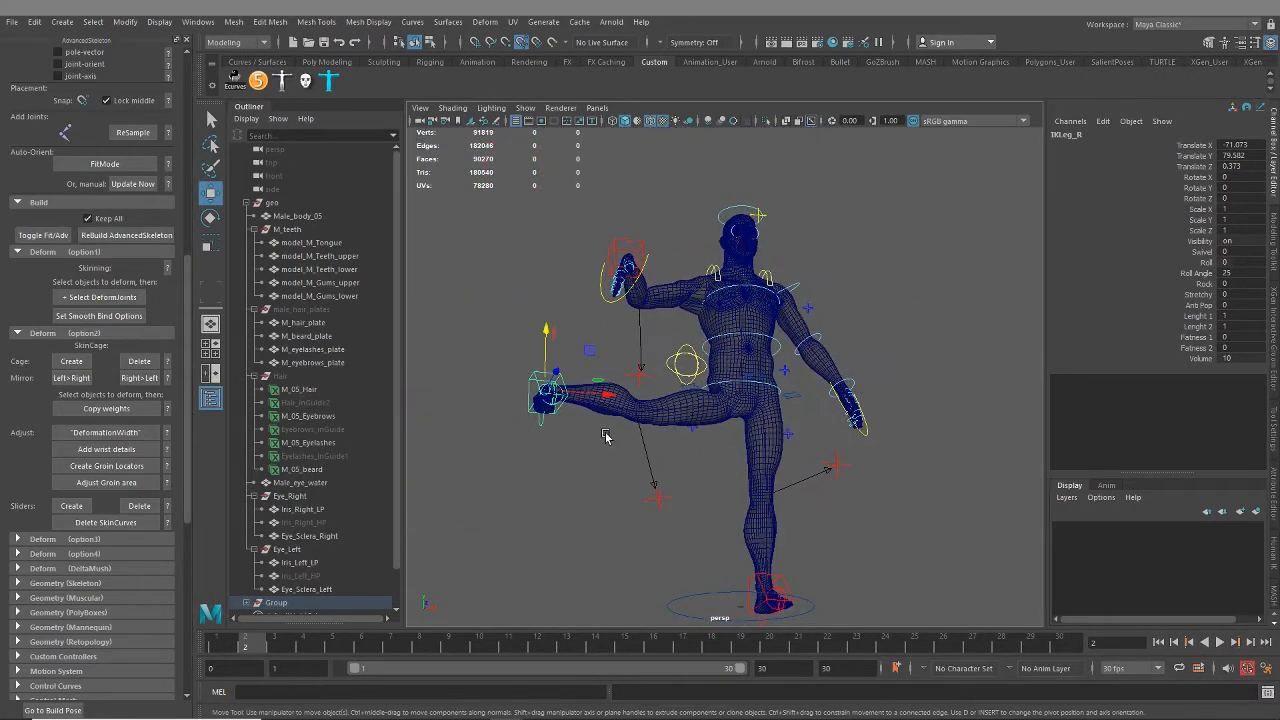
# Step: Undo the right leg's test moves
pyautogui.keyDown('alt'); pyautogui.moveTo(606, 437); pyautogui.dragTo(599, 469); pyautogui.keyUp('alt')
pyautogui.hotkey('ctrl', 'z')
pyautogui.hotkey('ctrl', 'z')
pyautogui.hotkey('ctrl', 'z')
pyautogui.hotkey('ctrl', 'z')
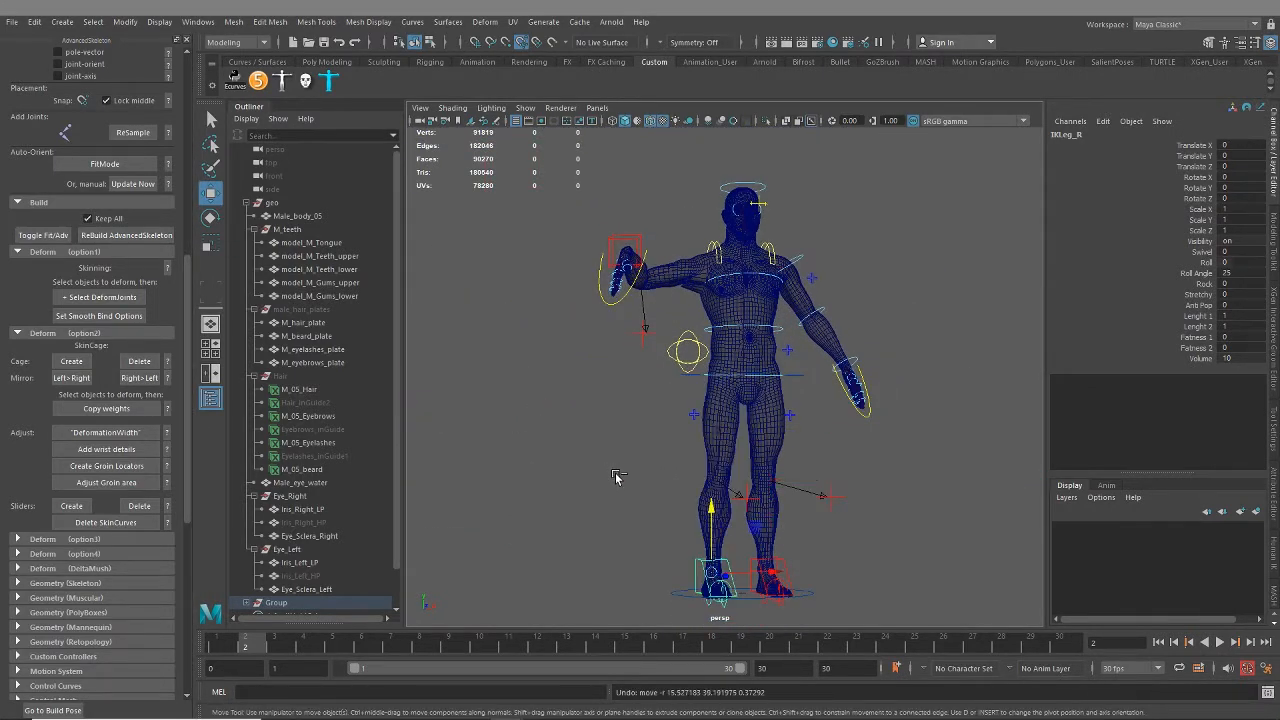
# Step: Open the biped selector and reset the character's pose, leaving no control selected
pyautogui.keyDown('alt'); pyautogui.moveTo(781, 463); pyautogui.dragTo(762, 533, button='middle'); pyautogui.keyUp('alt')
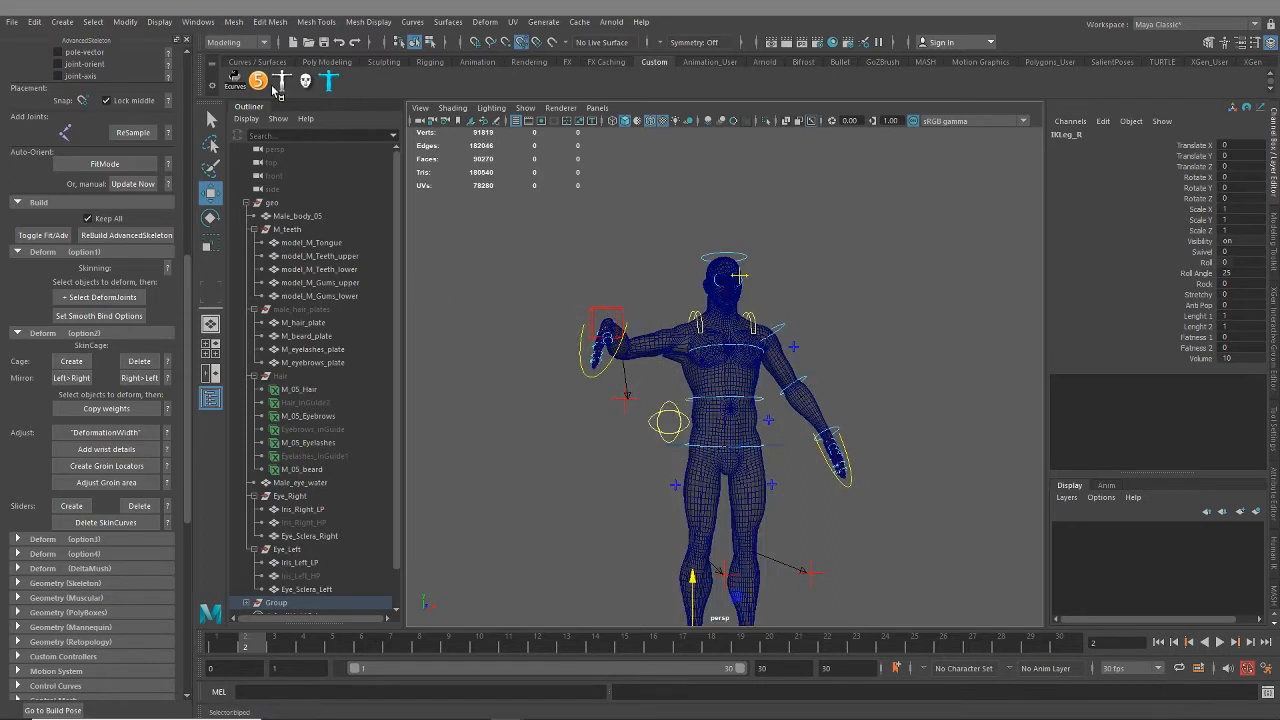
pyautogui.moveTo(1279, 250); pyautogui.dragTo(1010, 180)
pyautogui.click(998, 196)
pyautogui.moveTo(1020, 197)
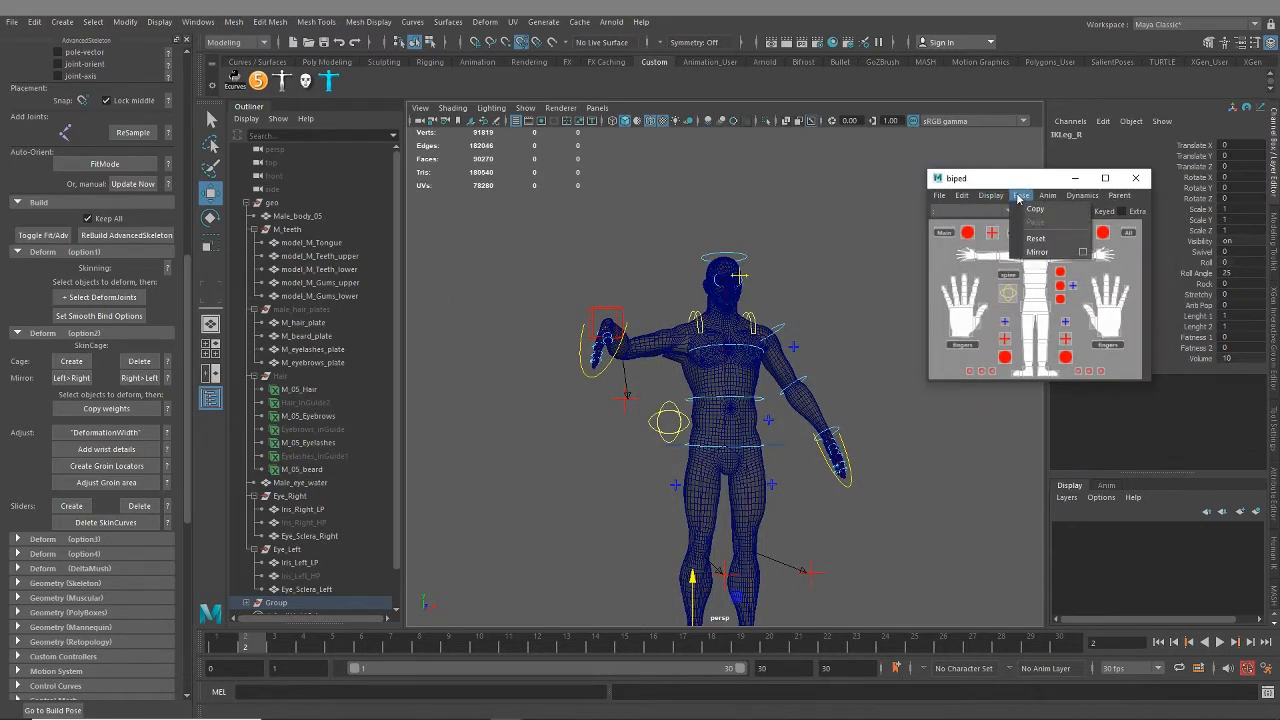
pyautogui.click(1034, 240)
pyautogui.keyDown('alt'); pyautogui.moveTo(788, 428); pyautogui.dragTo(754, 468, button='middle'); pyautogui.keyUp('alt')
pyautogui.click(814, 389)
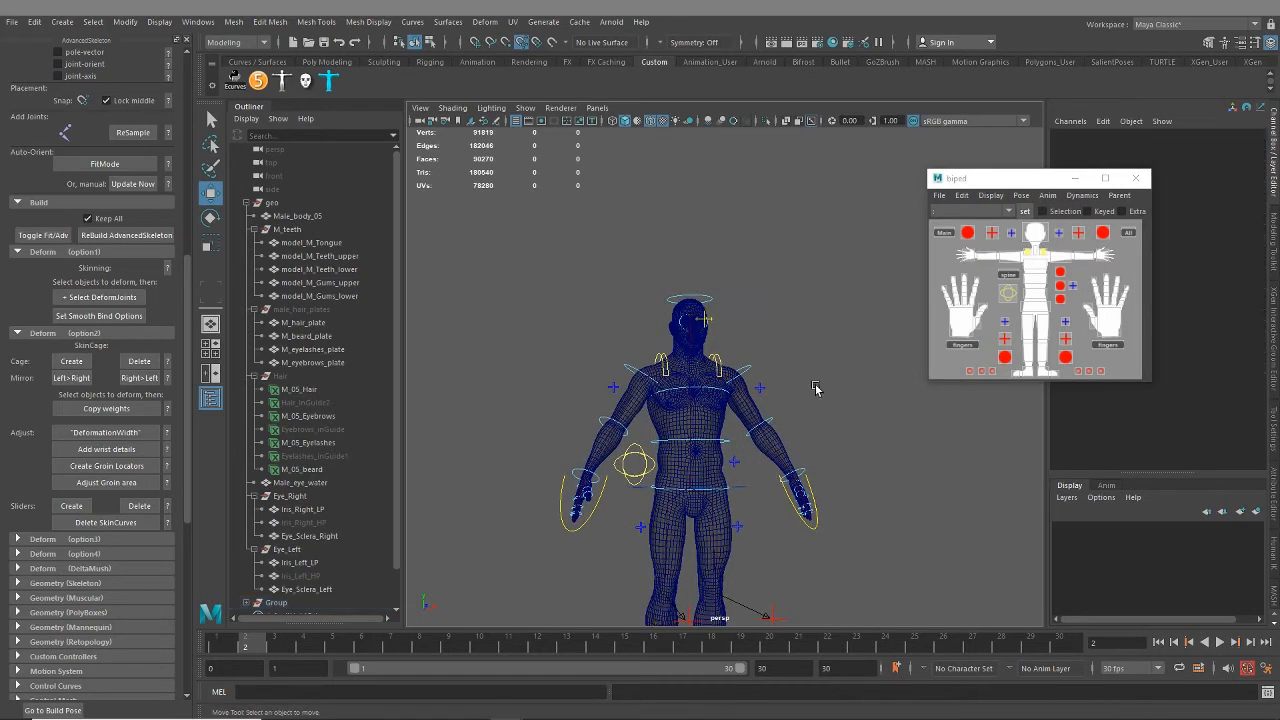
# Step: Collapse the Deform option2, Deform option1 and Build sections of AdvancedSkeleton
pyautogui.keyDown('alt'); pyautogui.moveTo(814, 380); pyautogui.dragTo(810, 326, button='middle'); pyautogui.keyUp('alt')
pyautogui.keyDown('alt'); pyautogui.moveTo(810, 326); pyautogui.dragTo(802, 329); pyautogui.keyUp('alt')
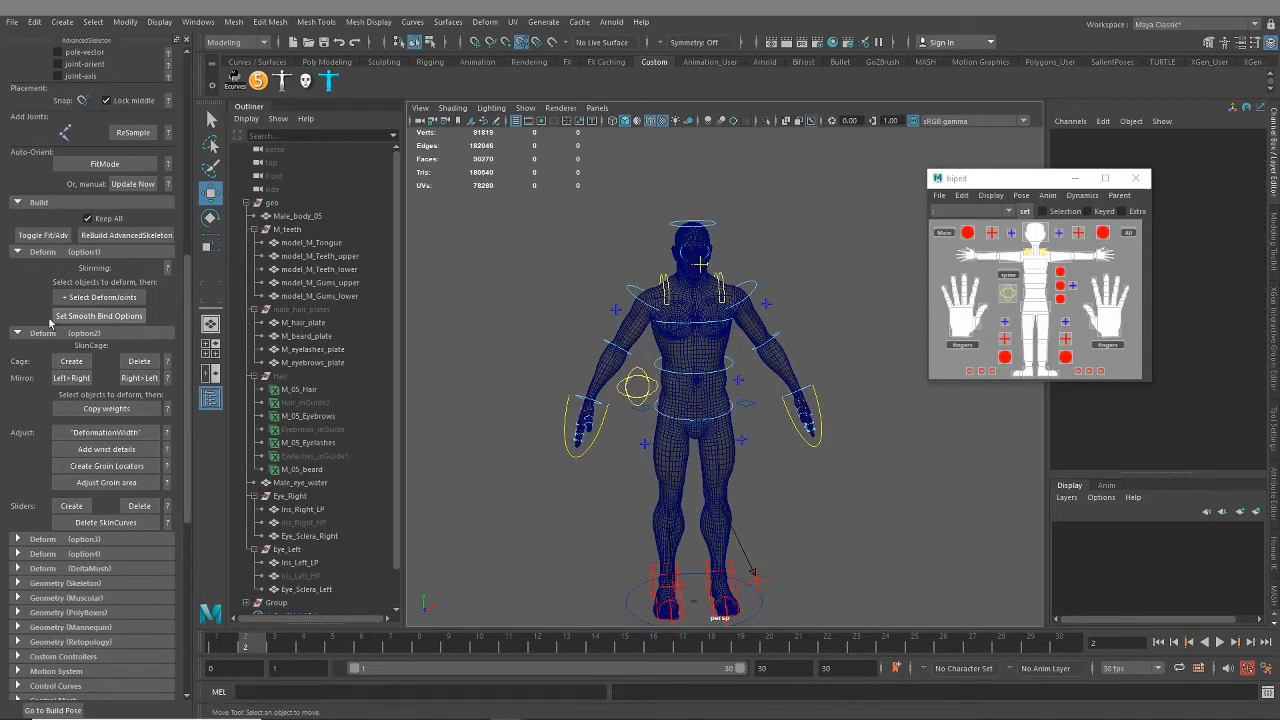
pyautogui.click(19, 334)
pyautogui.click(16, 253)
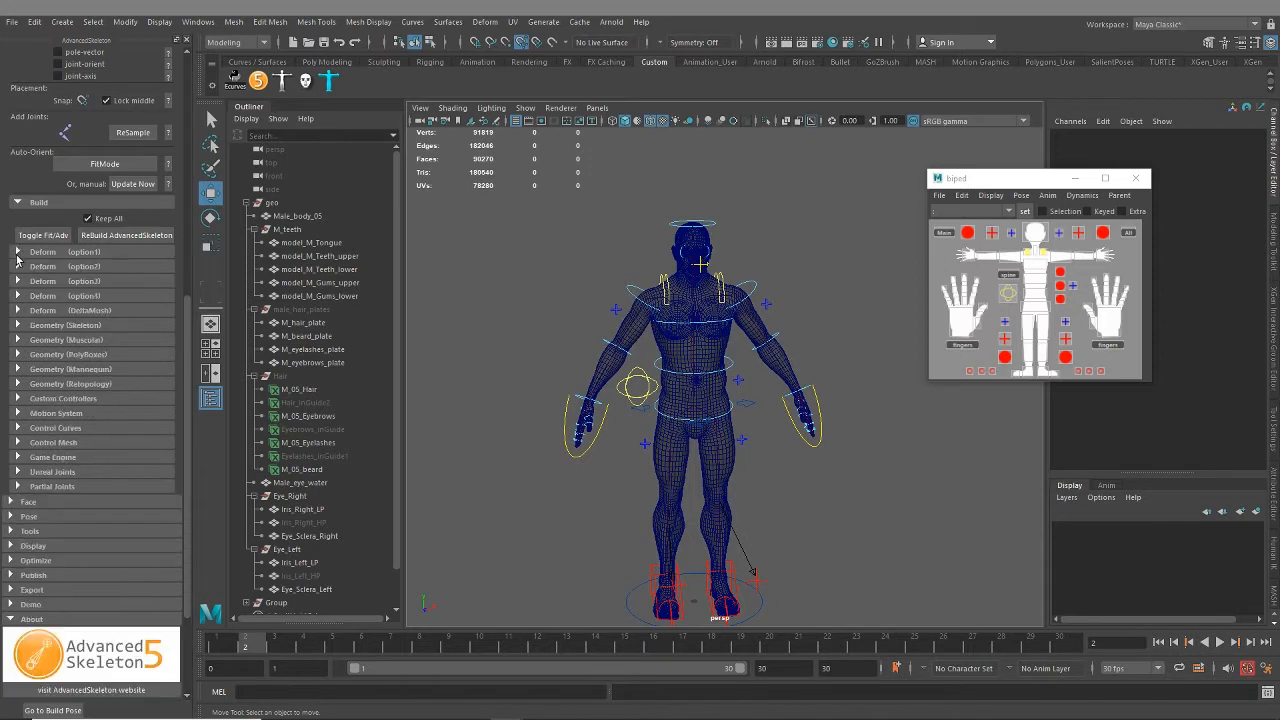
pyautogui.click(16, 204)
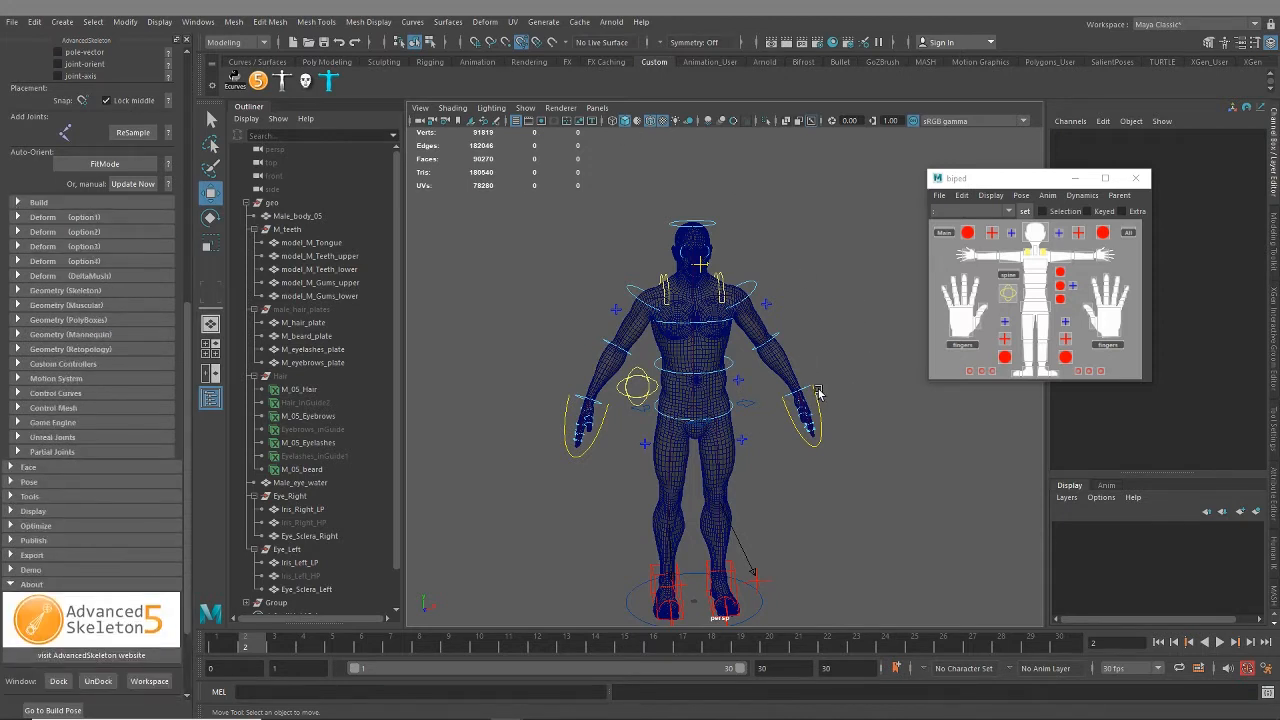